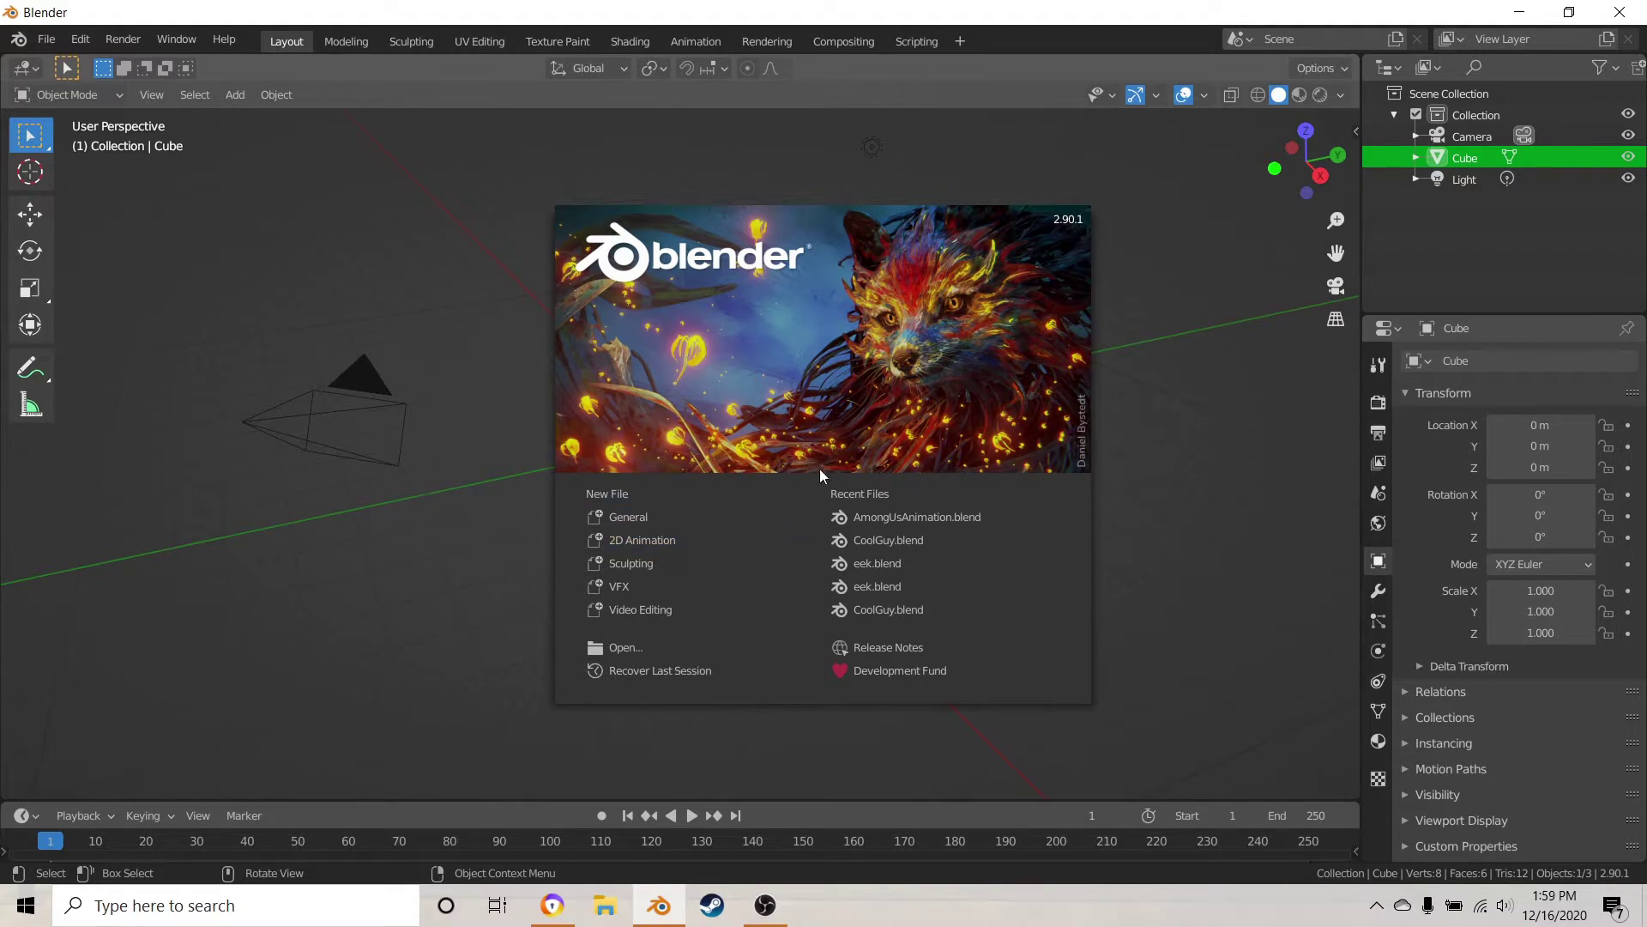
- Switch to the web browser, go to blender.org and open its download page
click(551, 908)
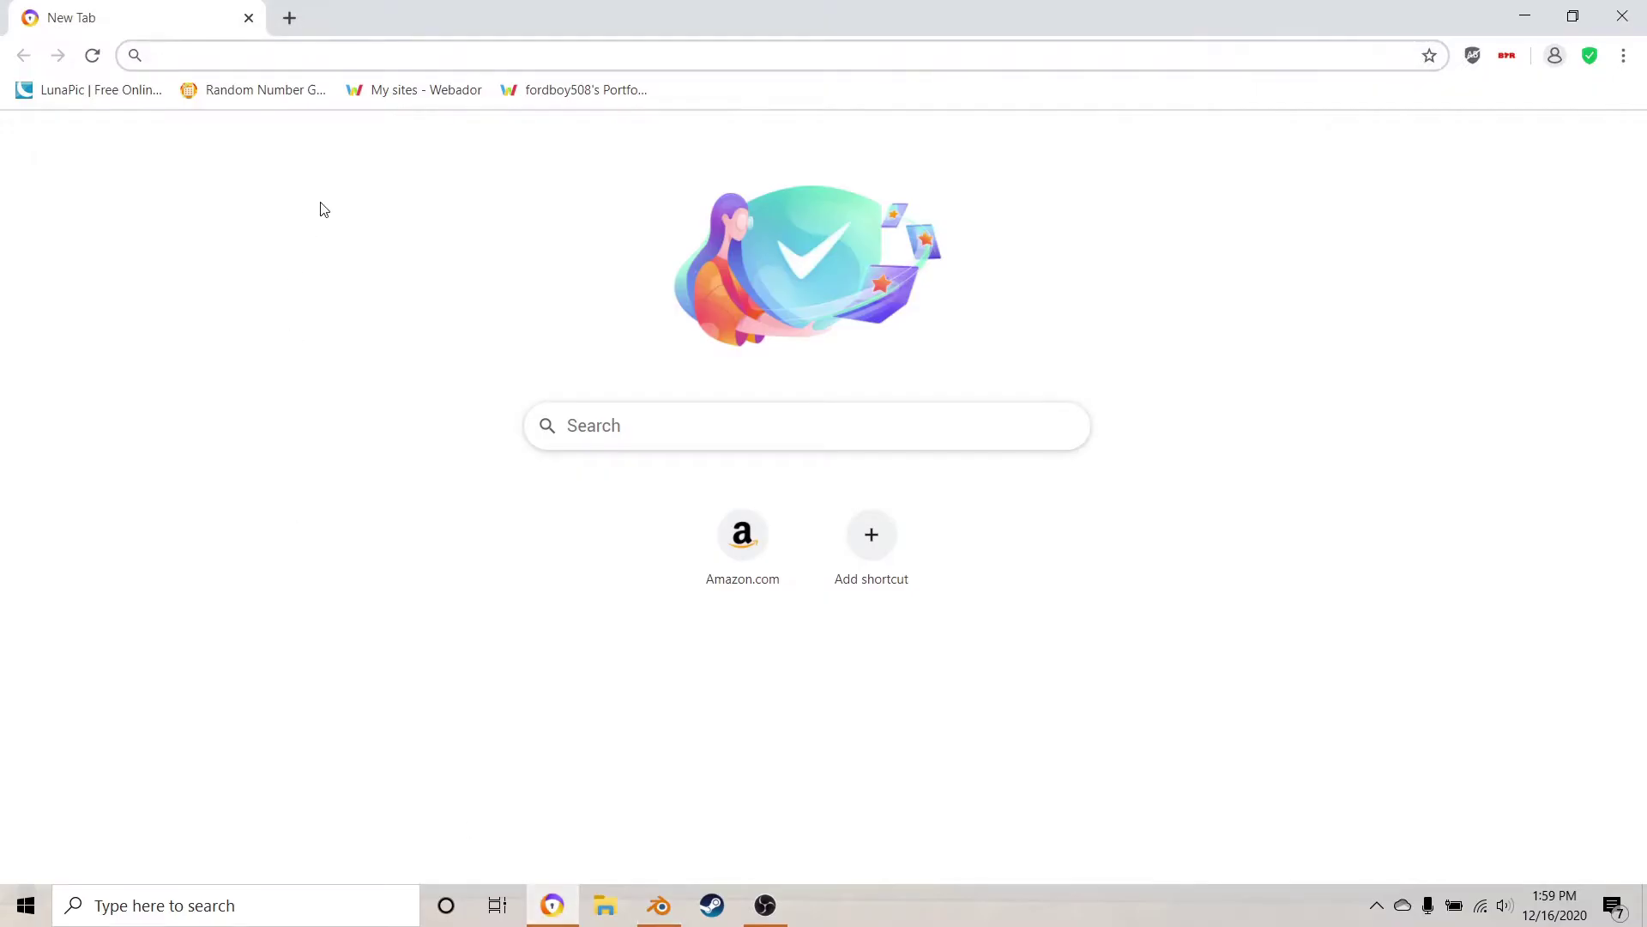
text(blend)
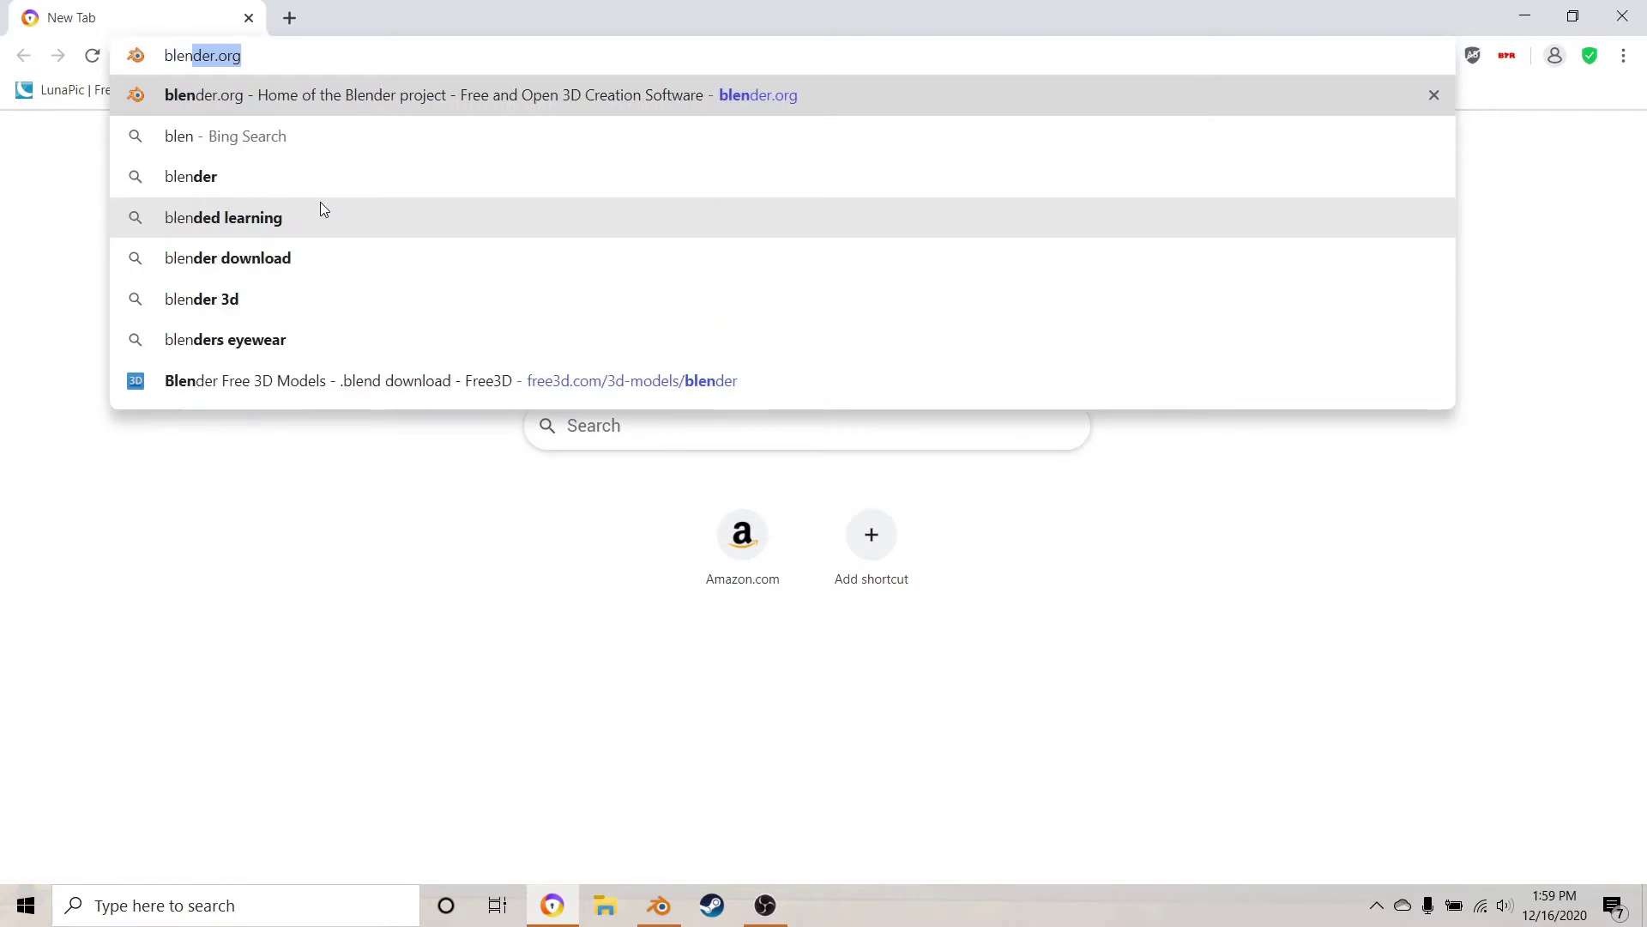
text(er)
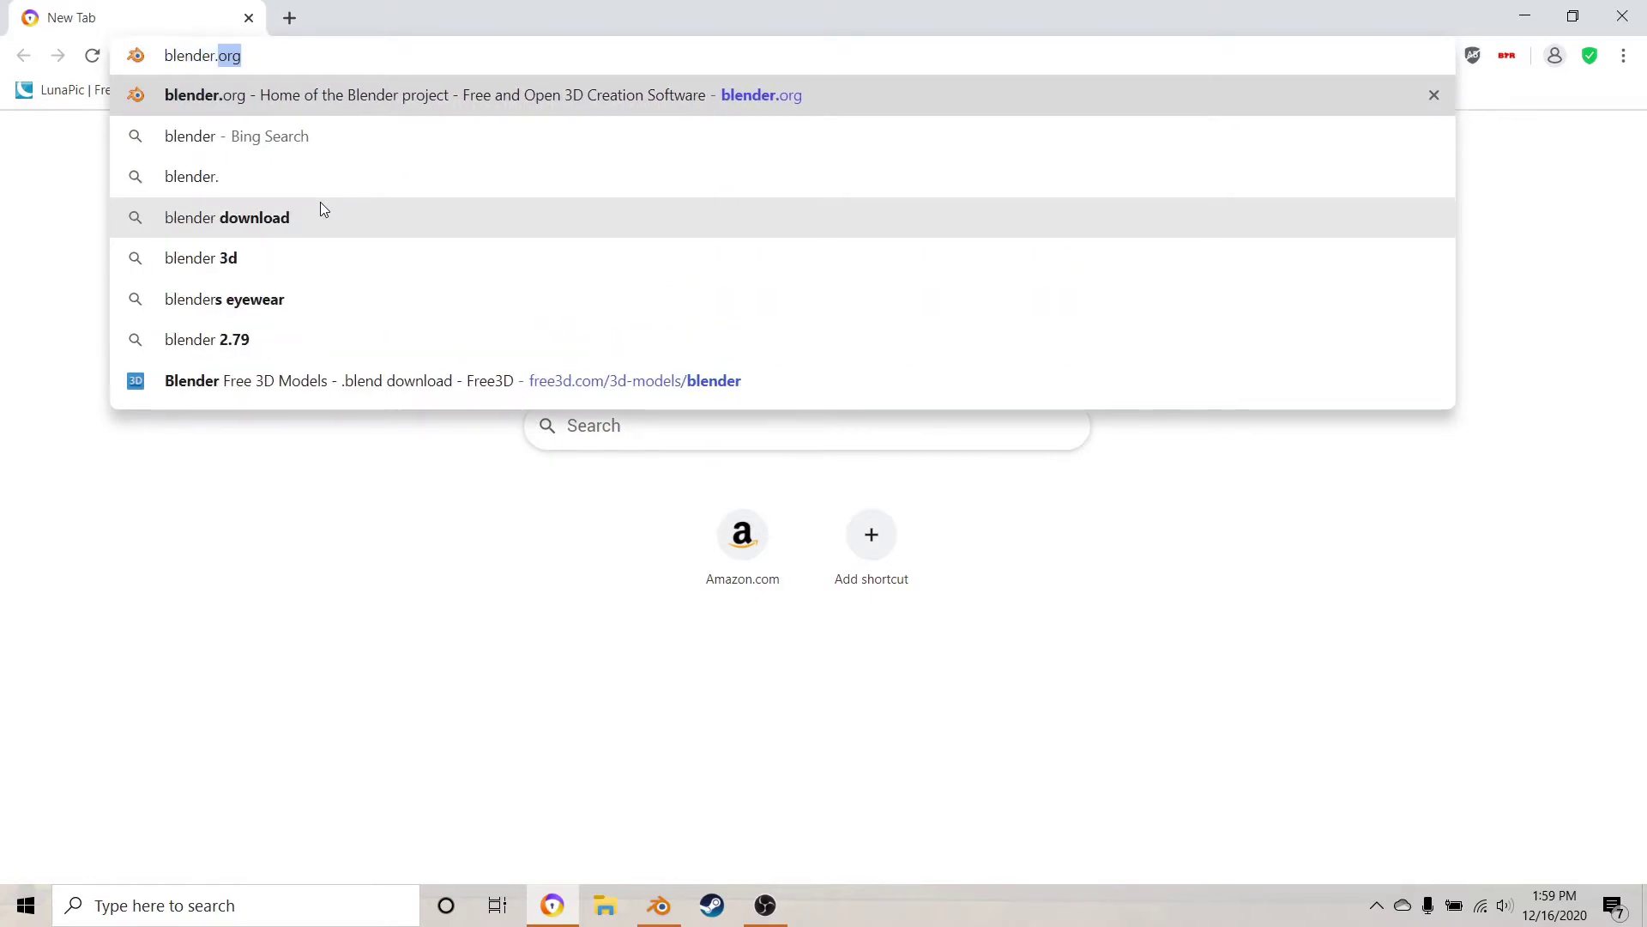
text(.or)
key(Return)
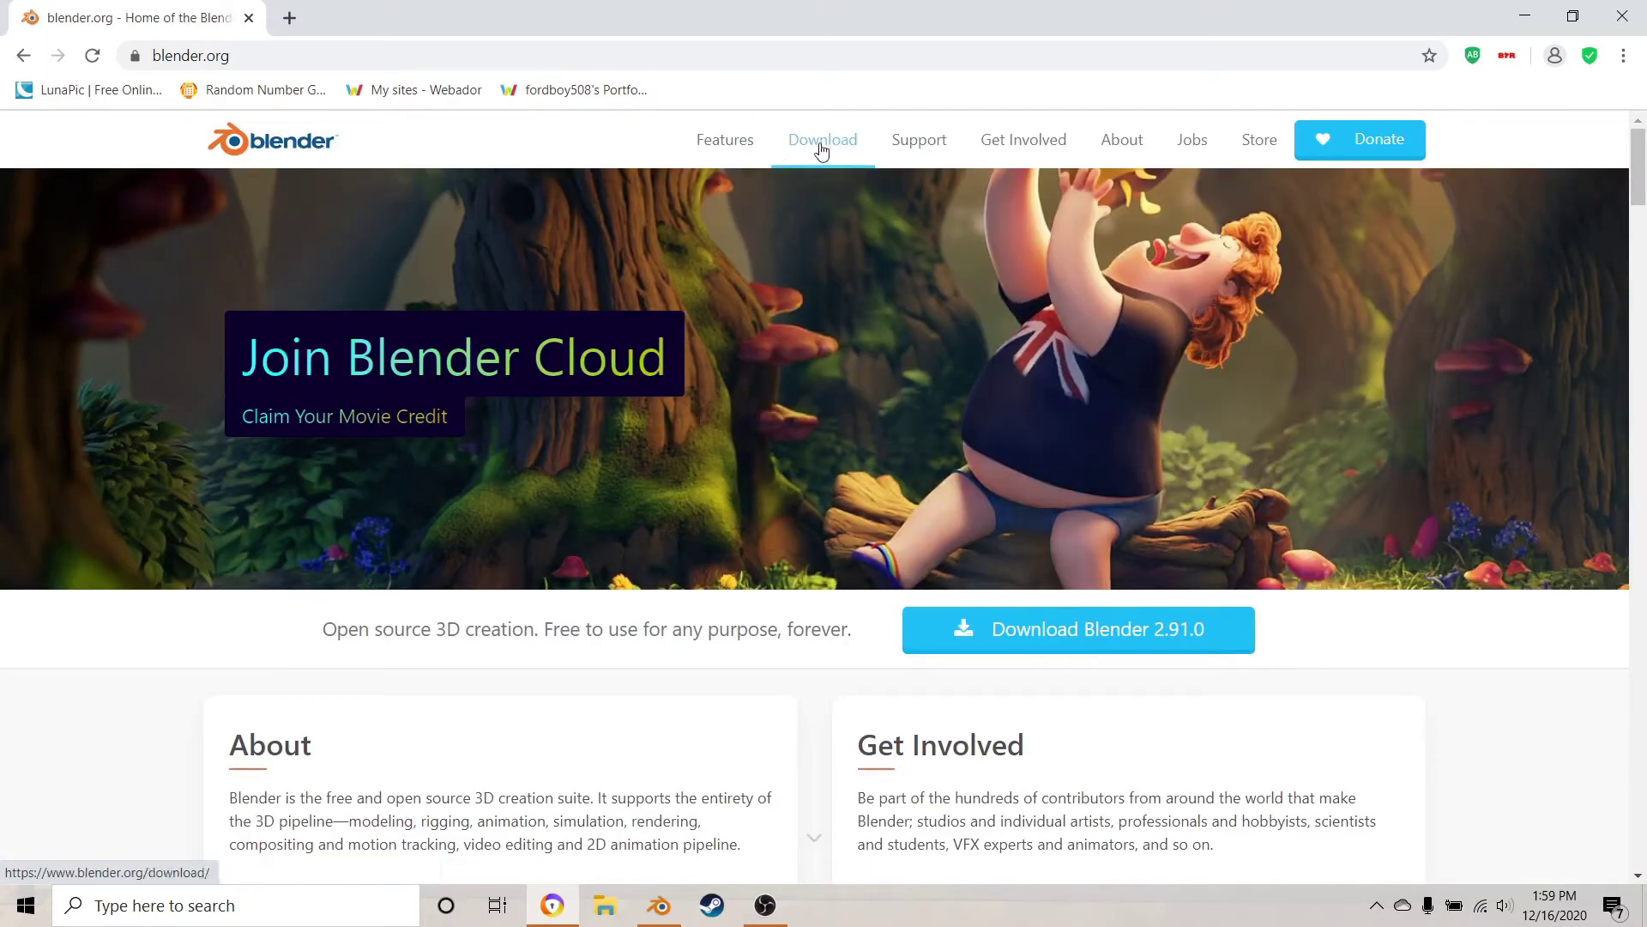
click(817, 148)
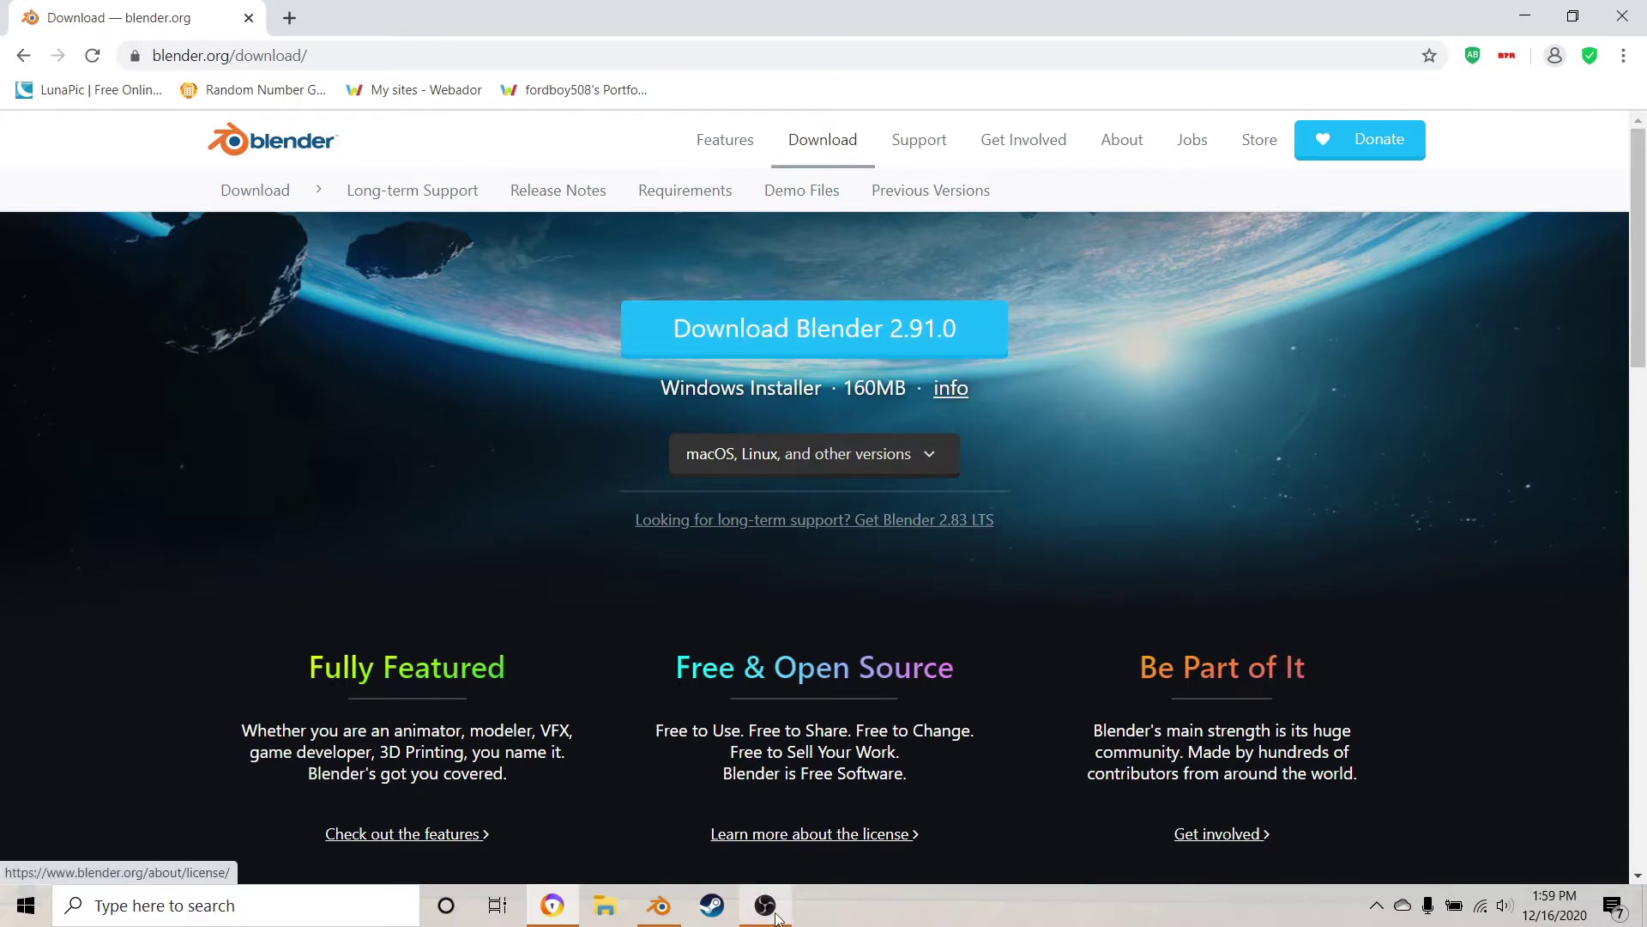
mouse_move(776, 916)
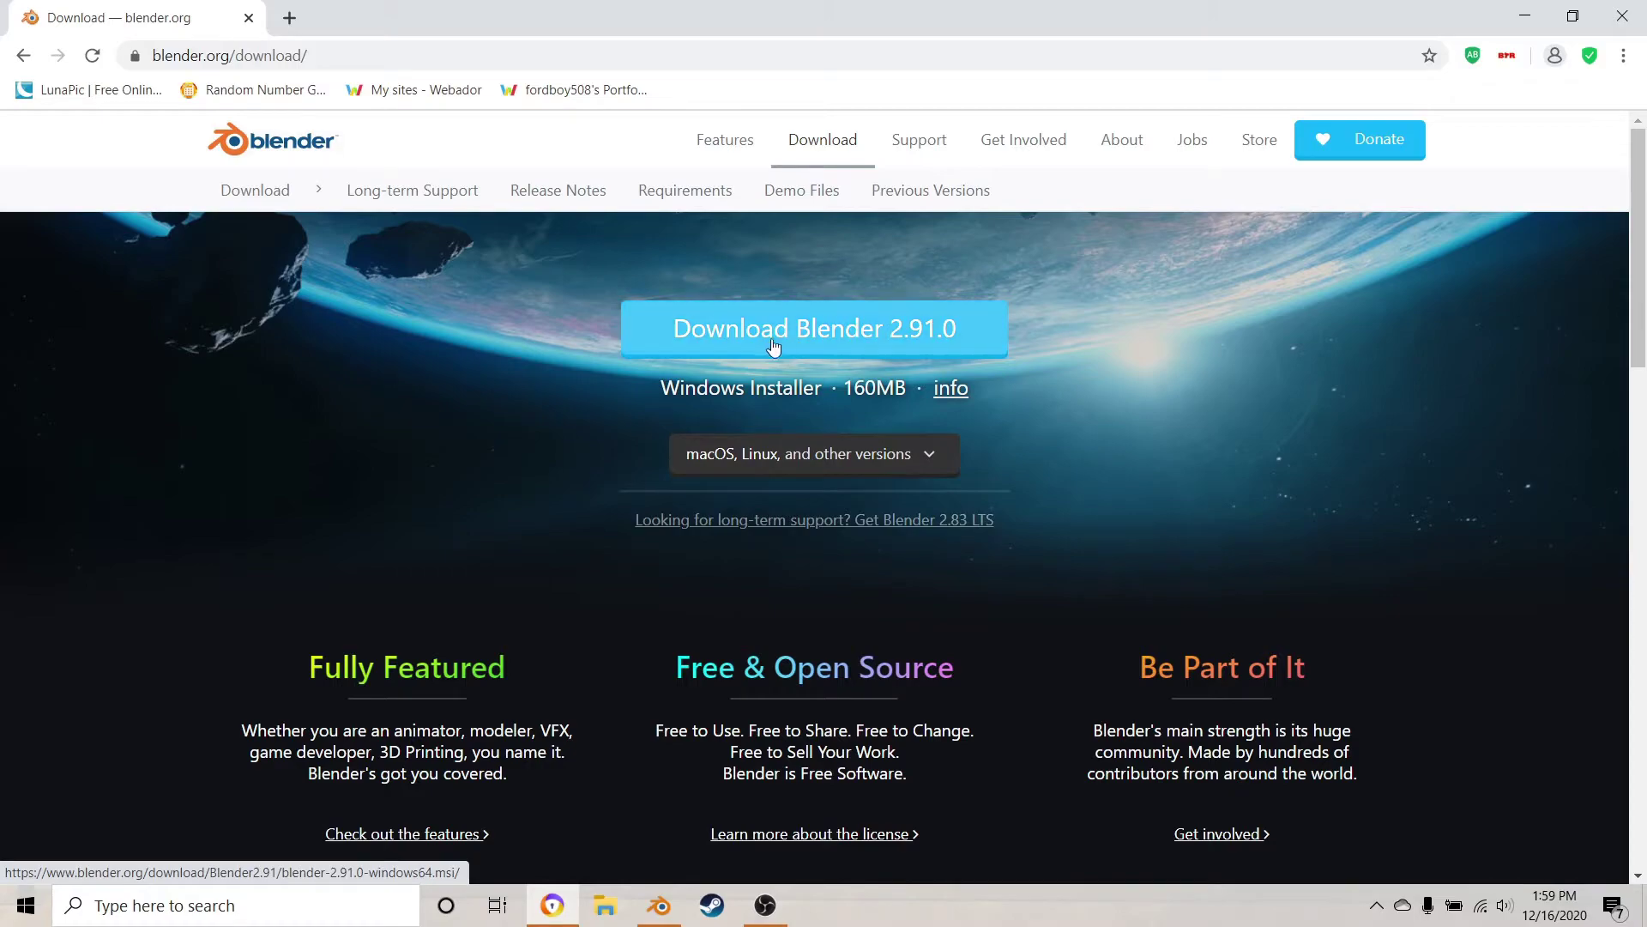
- Switch to Blender, dismiss the splash screen and select the default camera, cube and light in turn
click(659, 905)
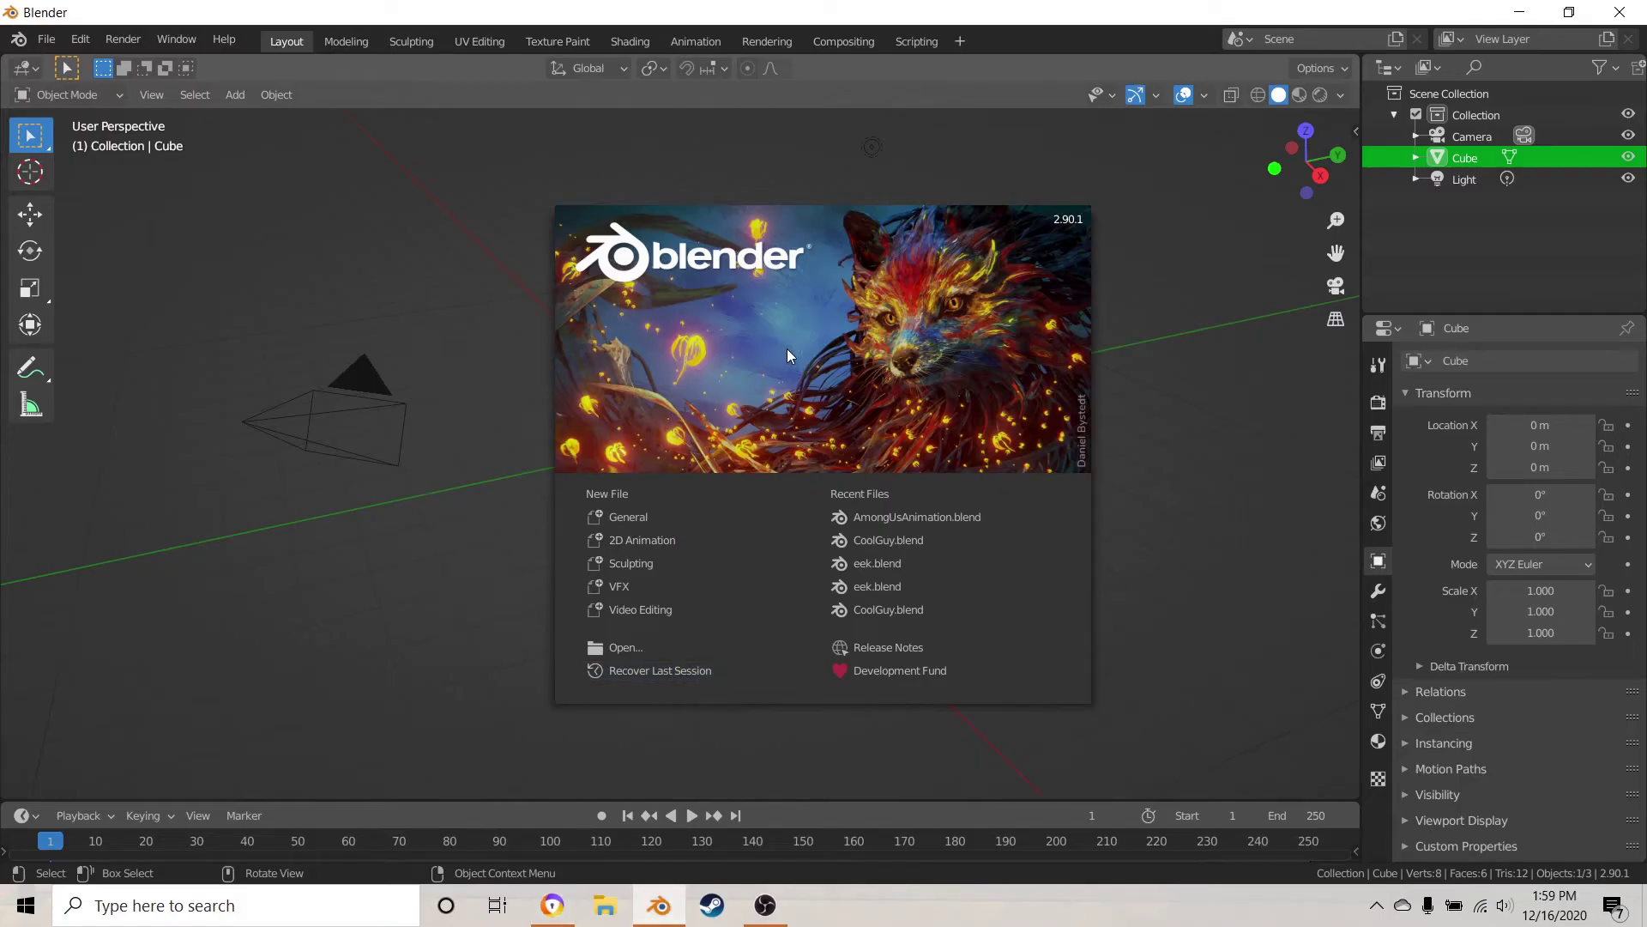
click(748, 333)
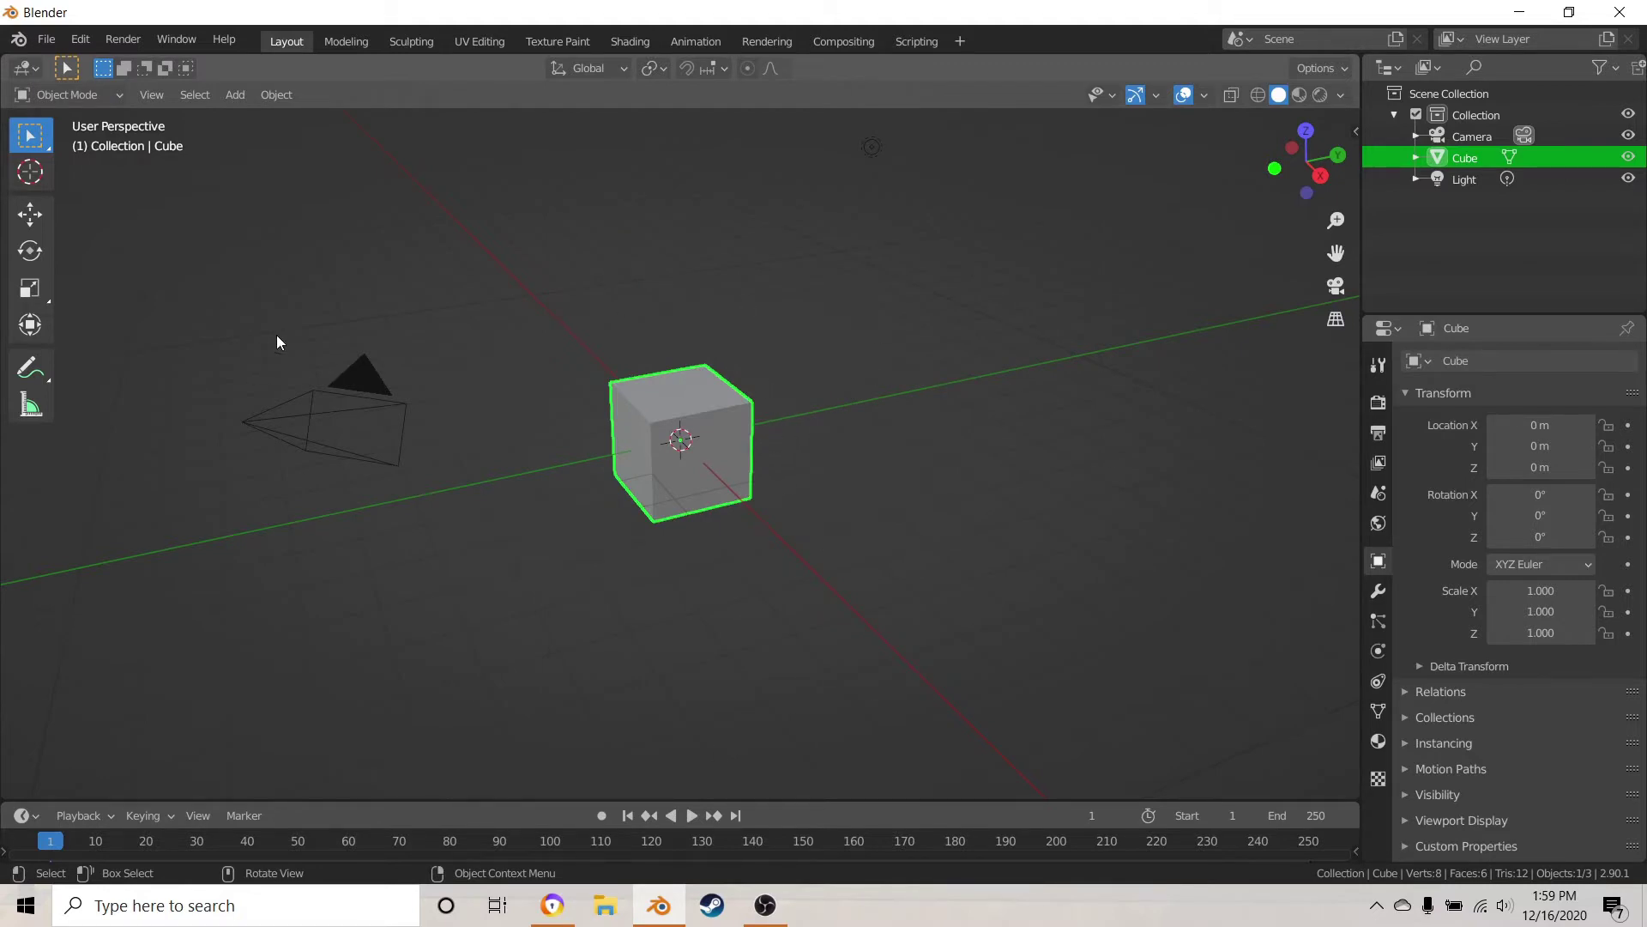
click(358, 369)
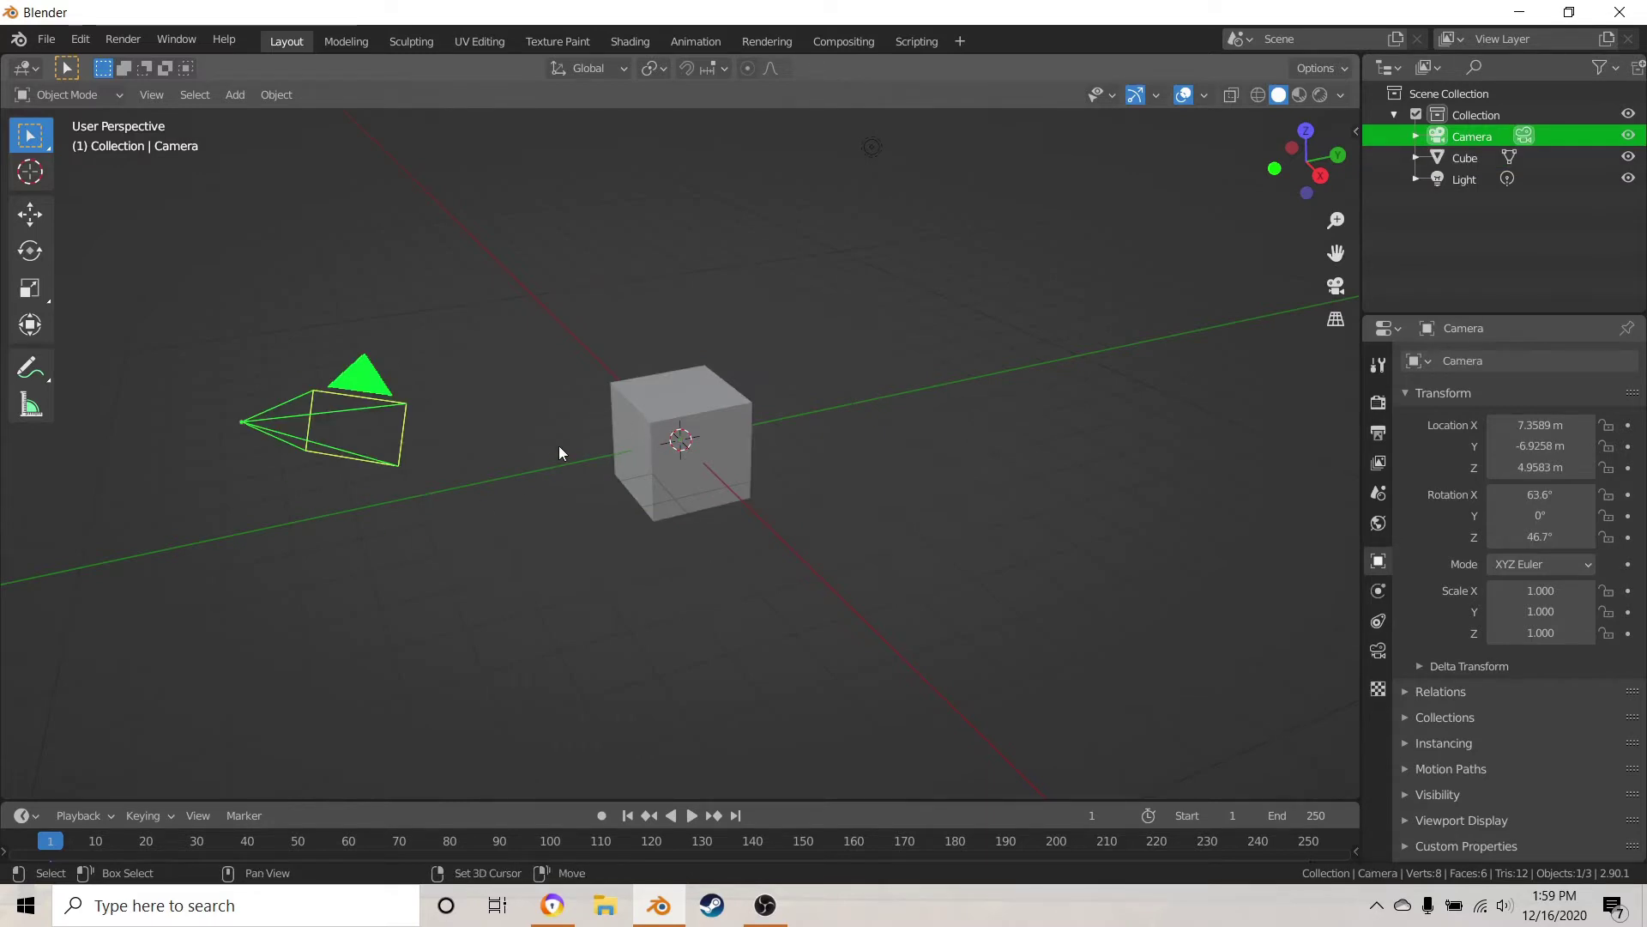
click(688, 405)
click(889, 154)
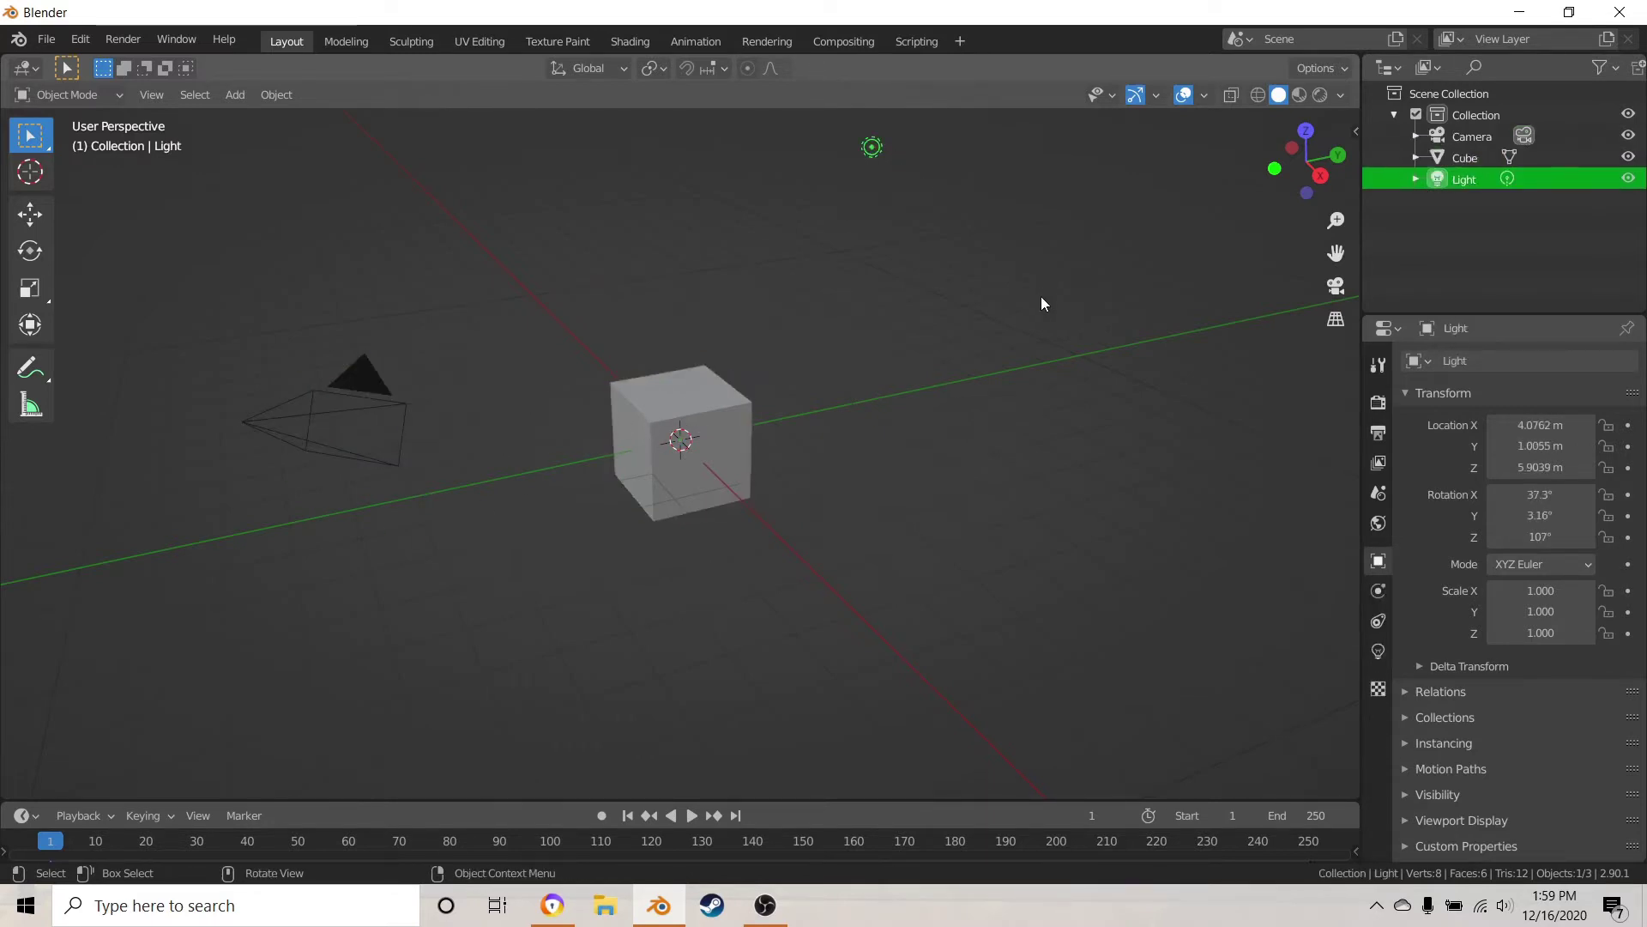
- Delete the default cube, camera and light from the scene
click(654, 447)
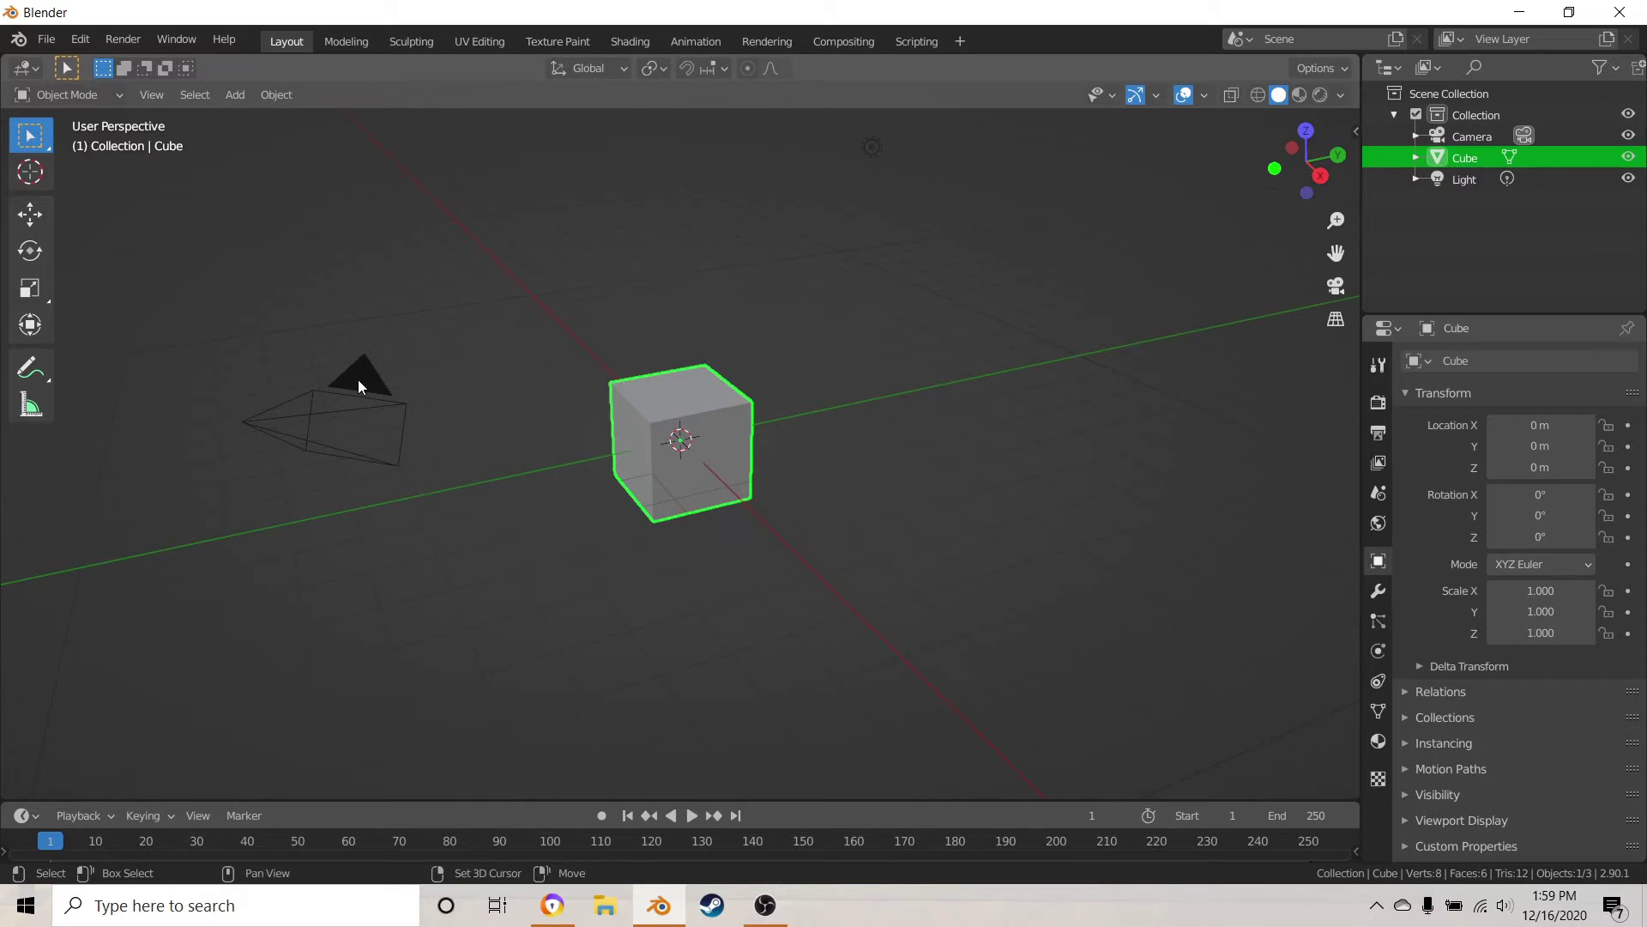
key(x)
click(673, 469)
click(374, 379)
key(x)
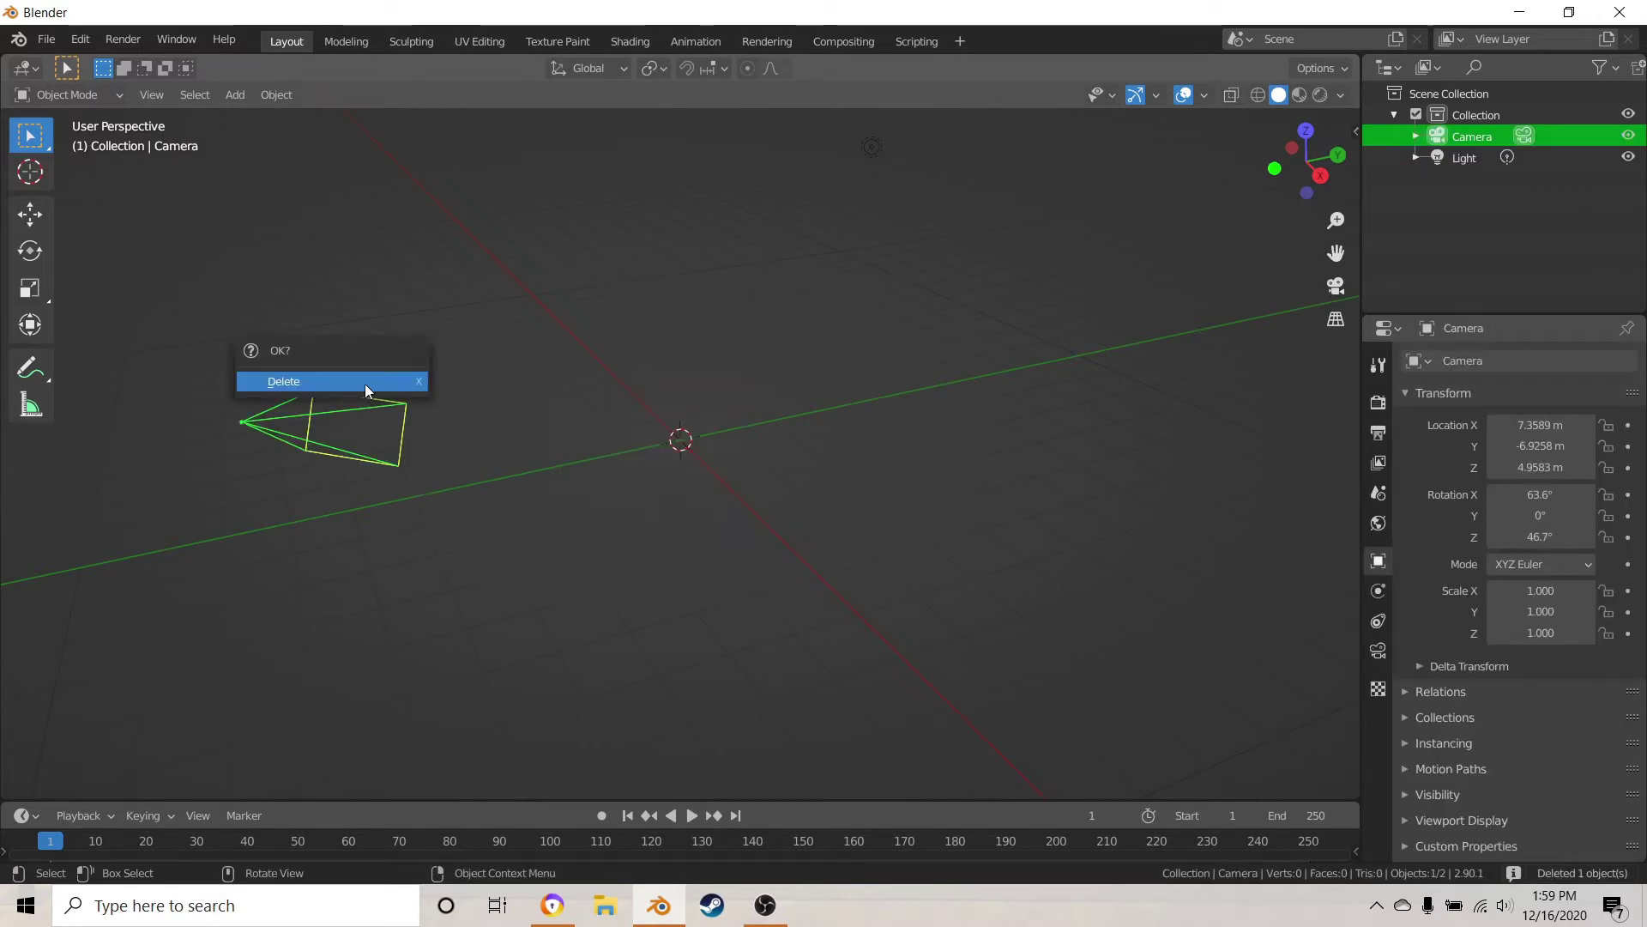
click(363, 384)
click(869, 151)
key(x)
click(863, 184)
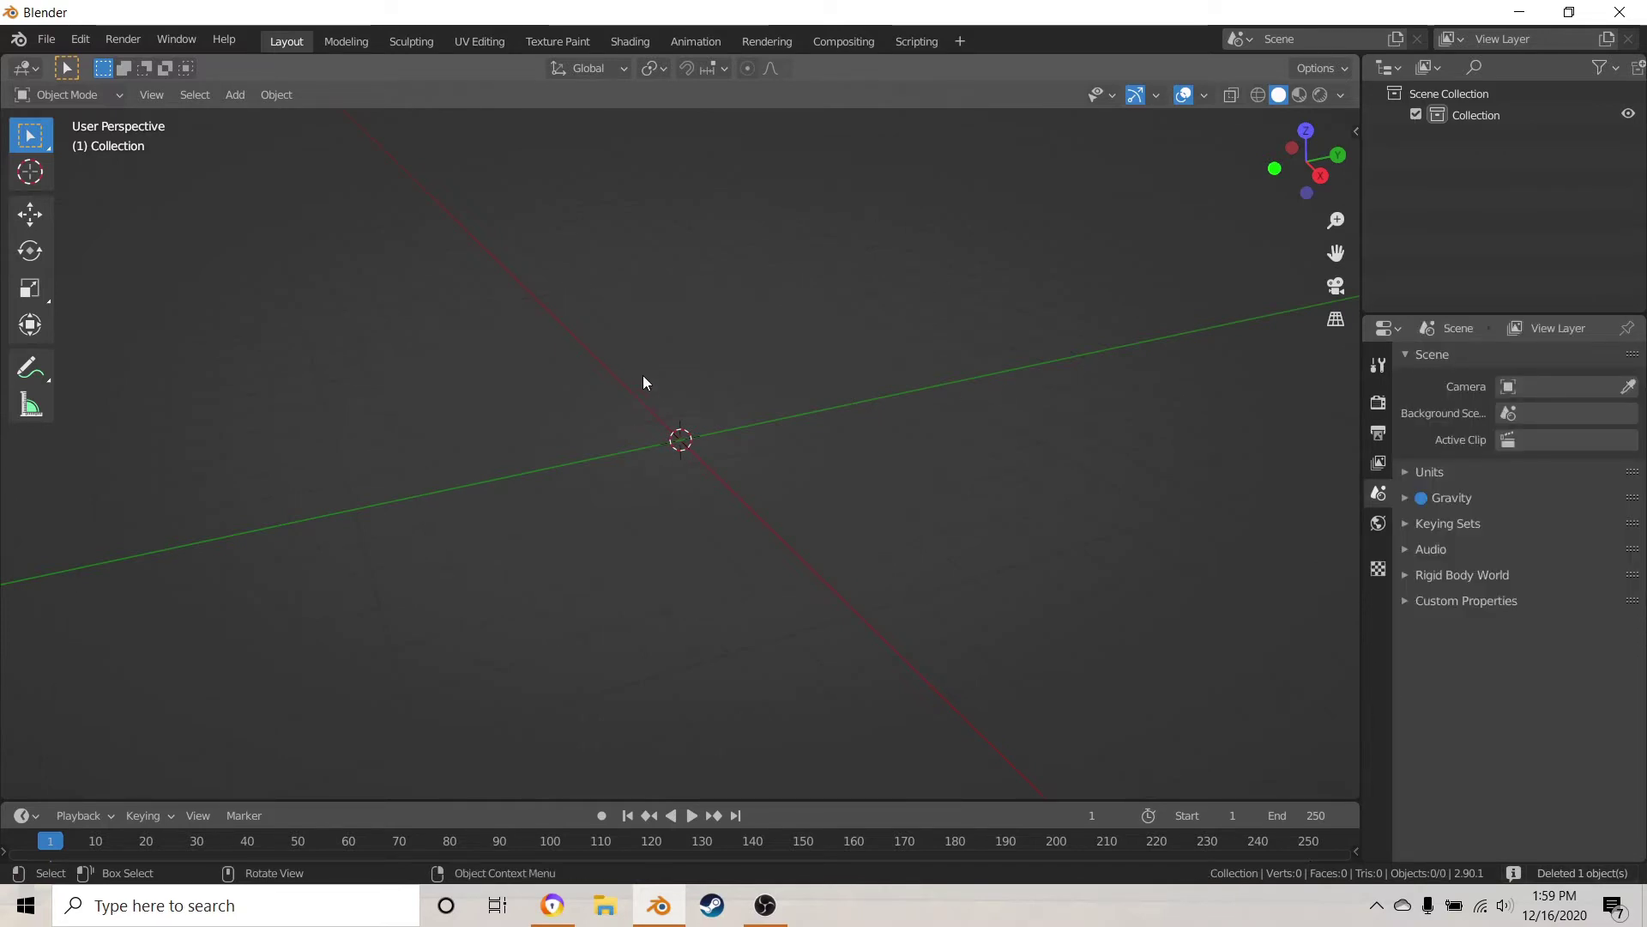
- Add a cylinder mesh at the world origin, inspect it, and delete it
key(shift+a)
mouse_move(643, 376)
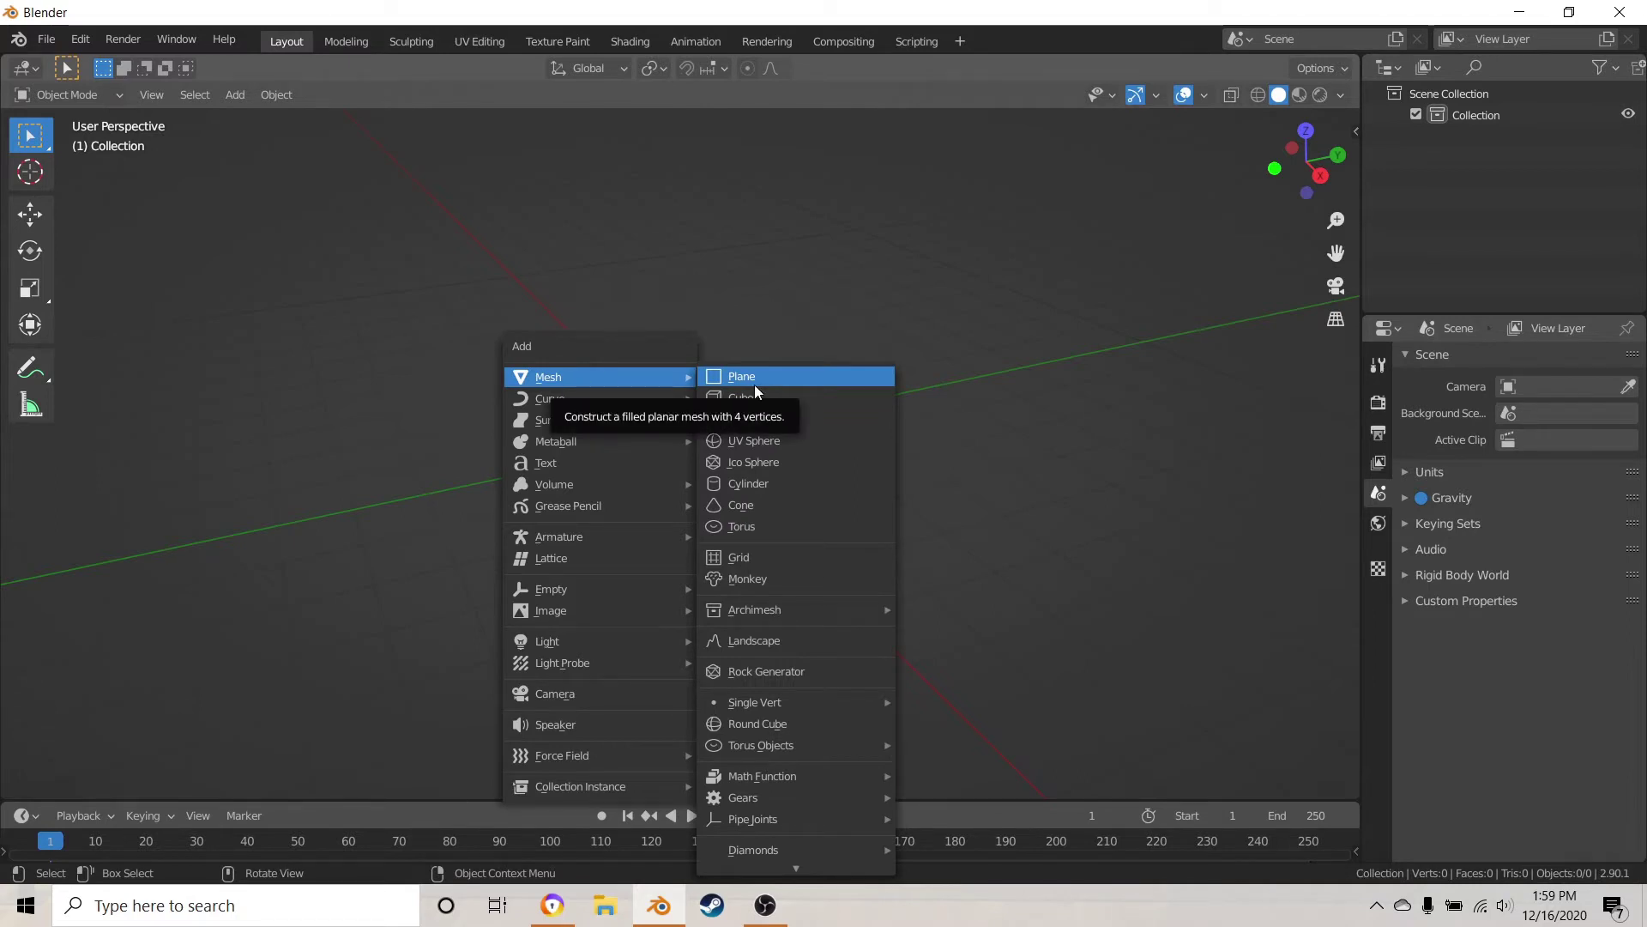
click(771, 487)
scroll(773, 489, up, 6)
mouse_move(832, 522)
middle_down()
mouse_move(808, 626)
mouse_move(813, 525)
middle_up()
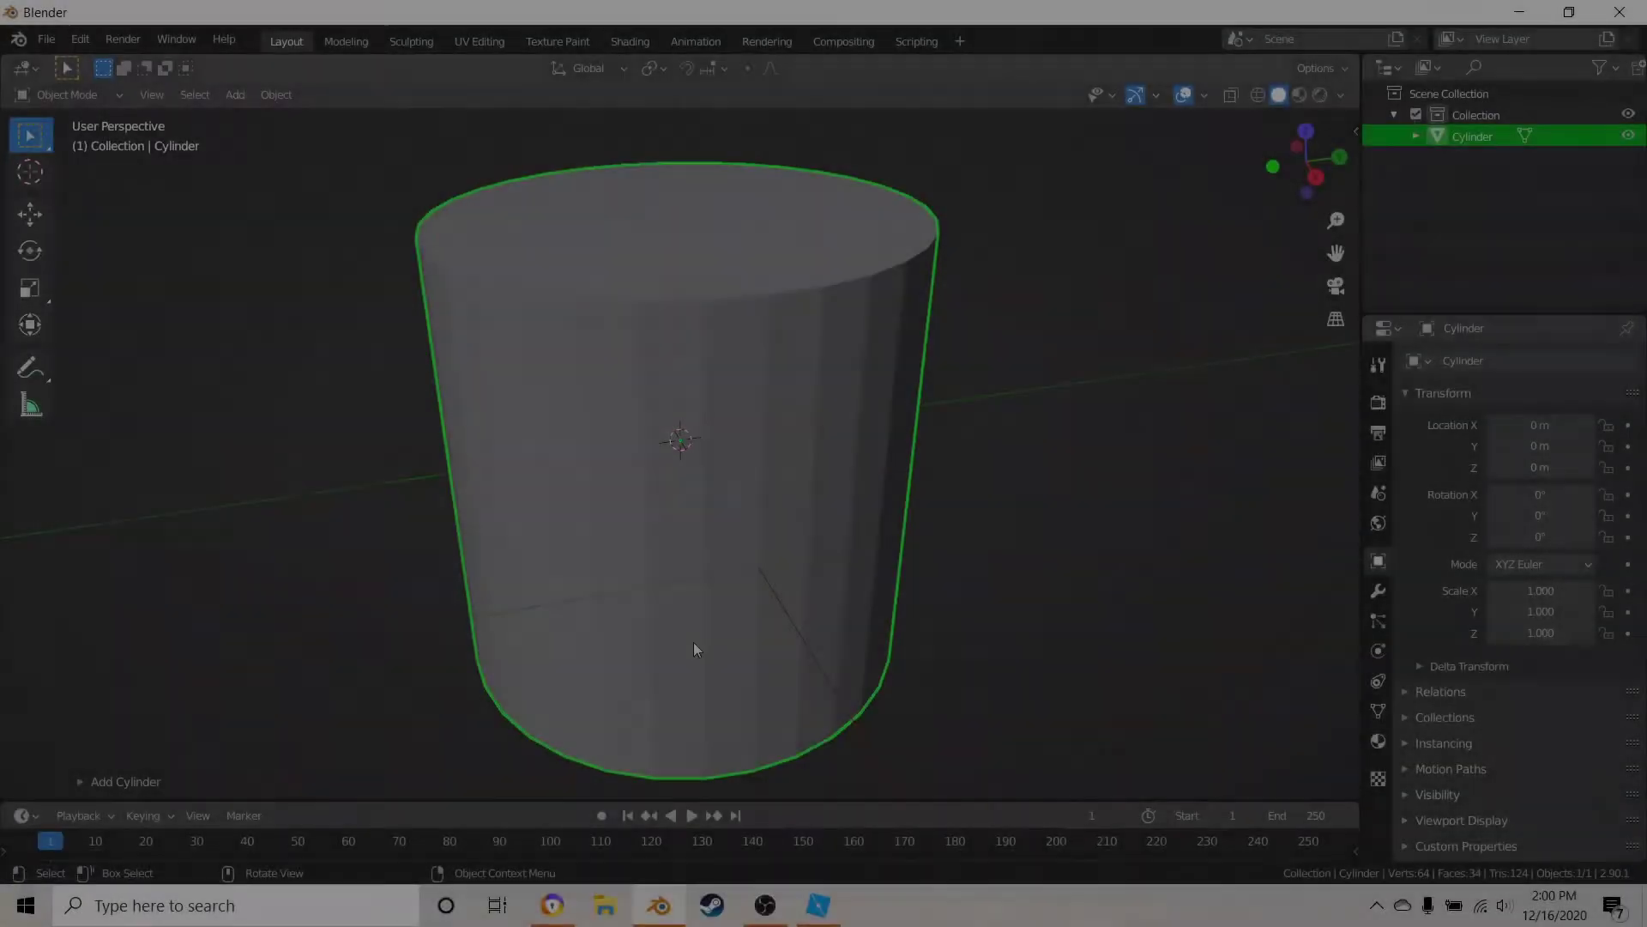
scroll(755, 605, down, 3)
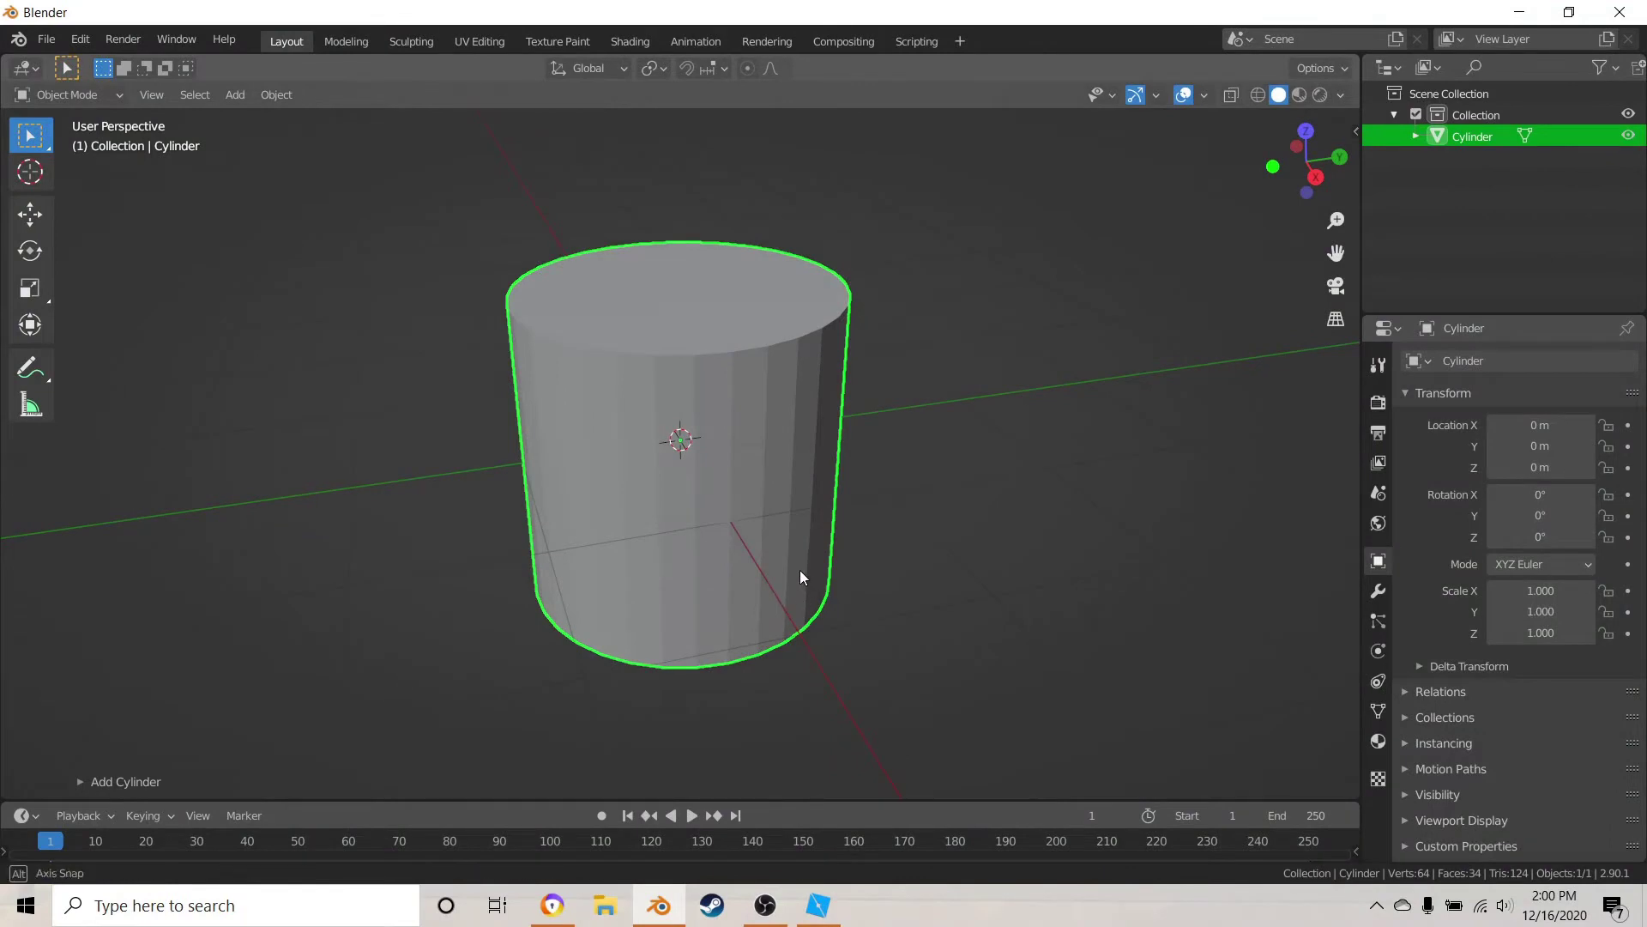
middle_drag(799, 570, 796, 611)
scroll(803, 580, down, 3)
key(Delete)
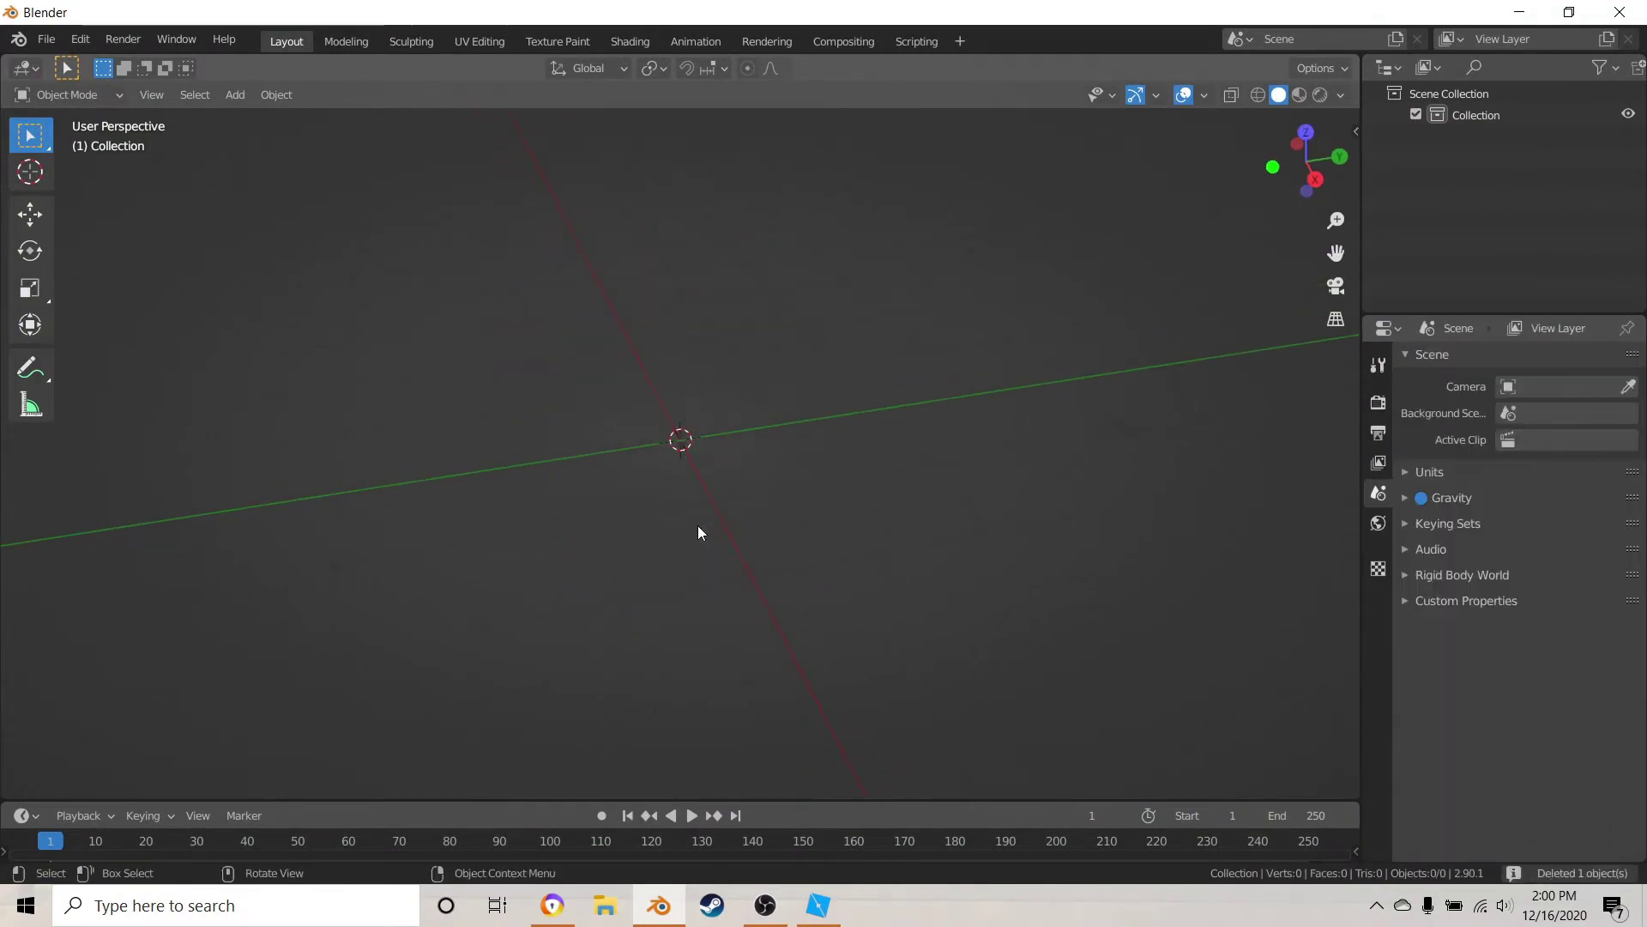
middle_drag(697, 505, 717, 477)
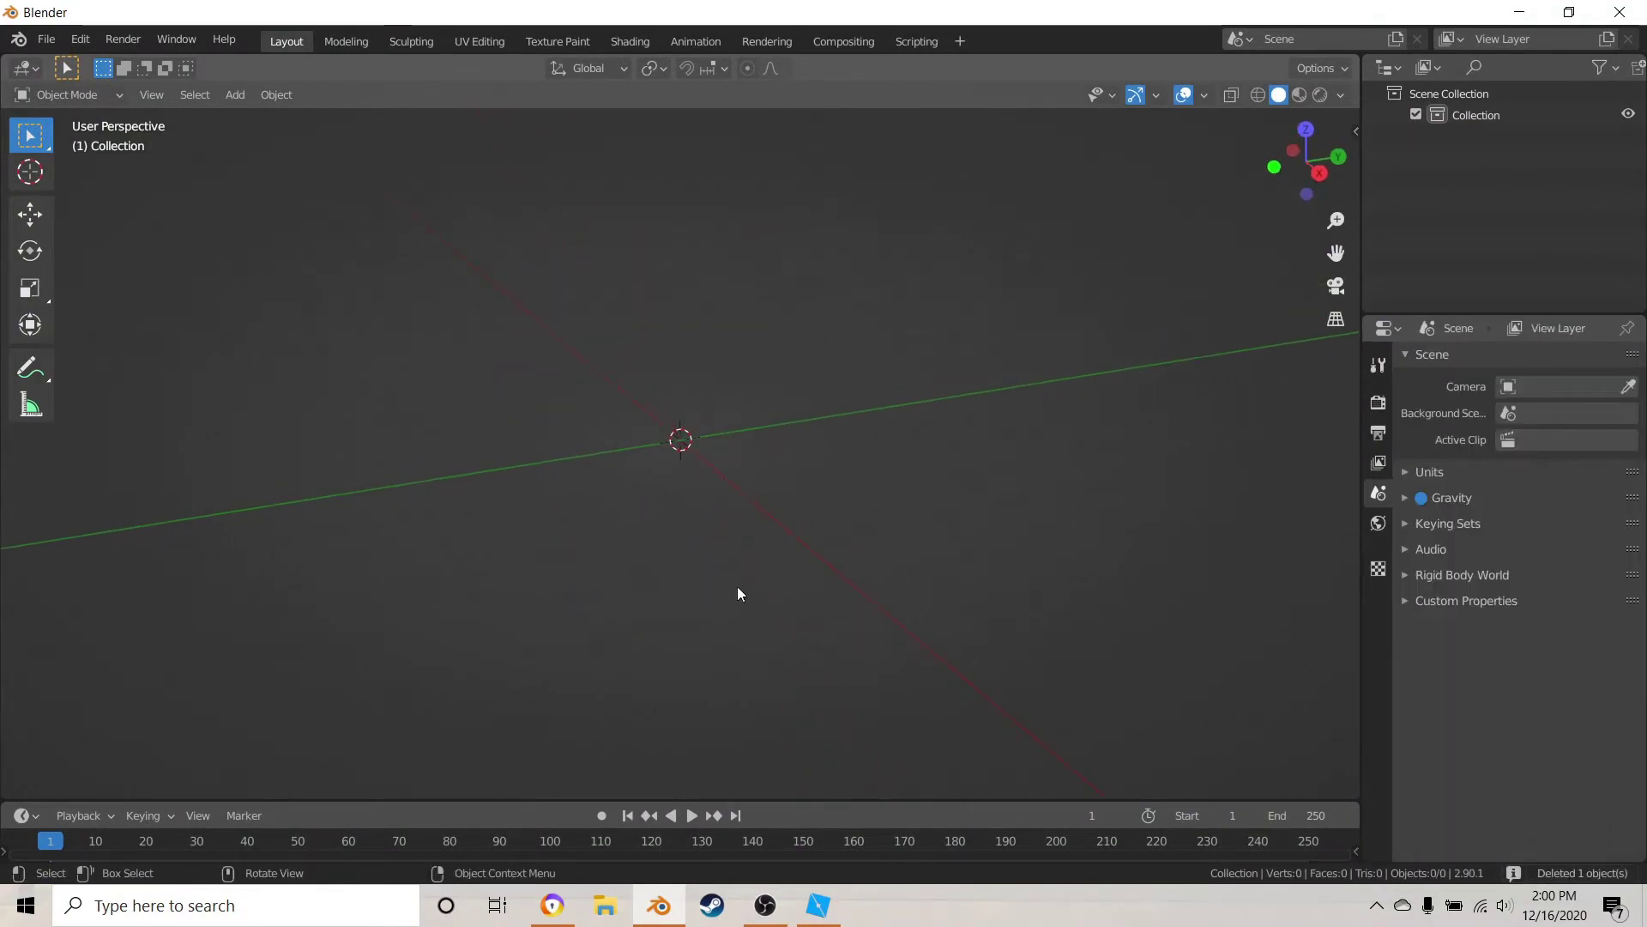
- Switch to Roblox Studio with the baseplate place open
click(820, 907)
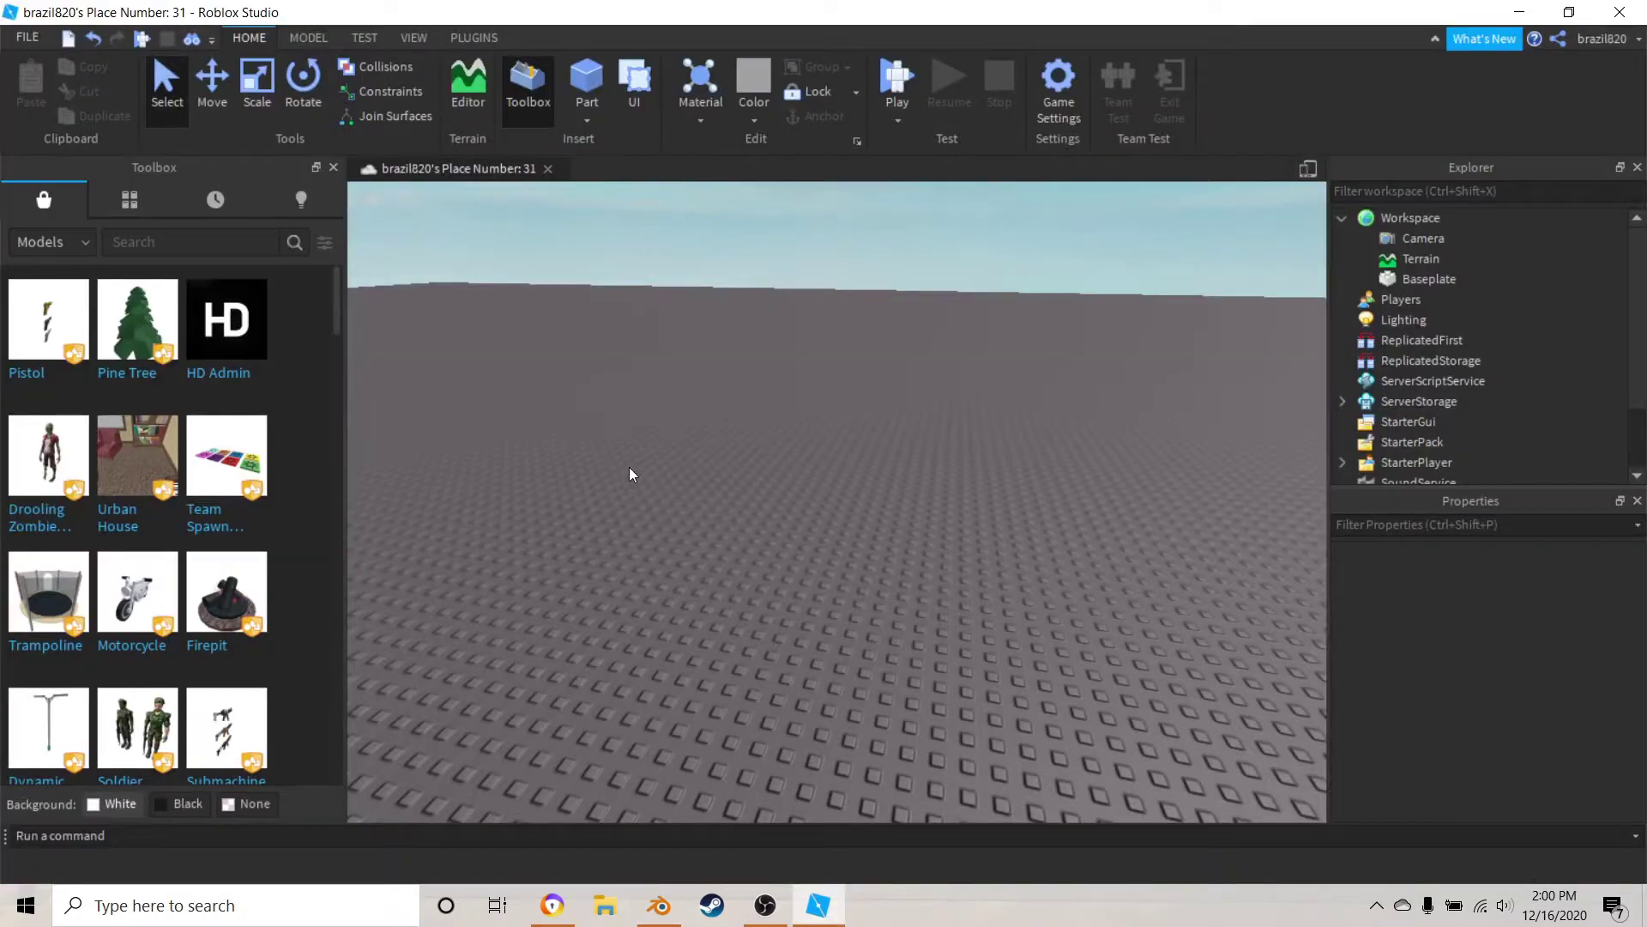
right_drag(873, 498, 873, 498)
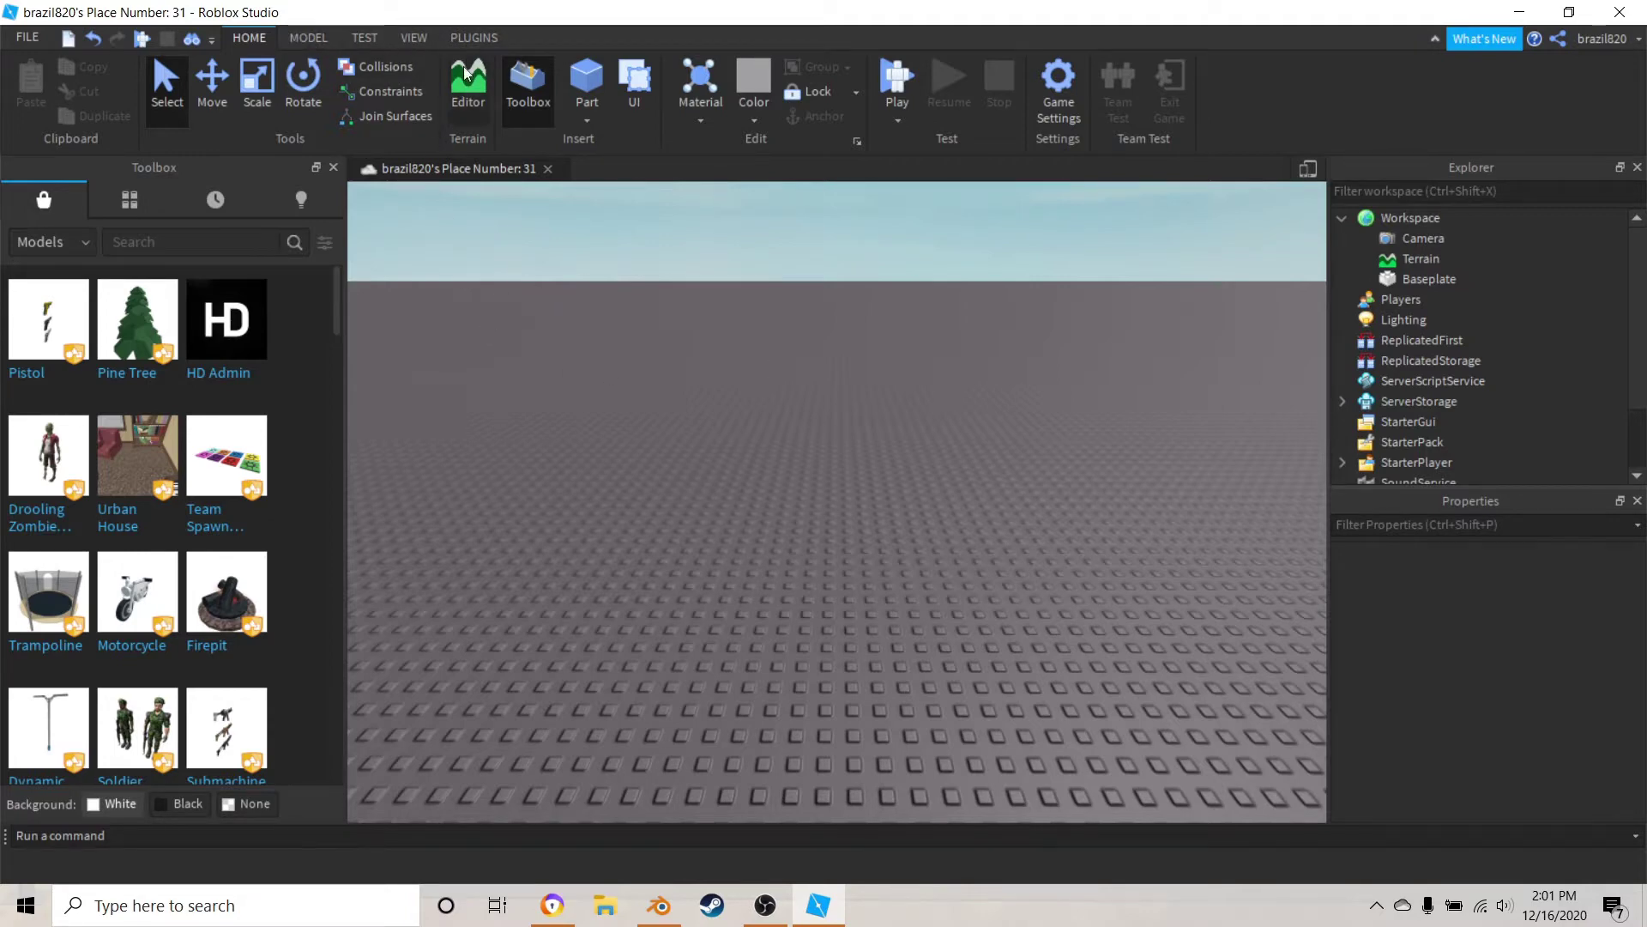
click(472, 39)
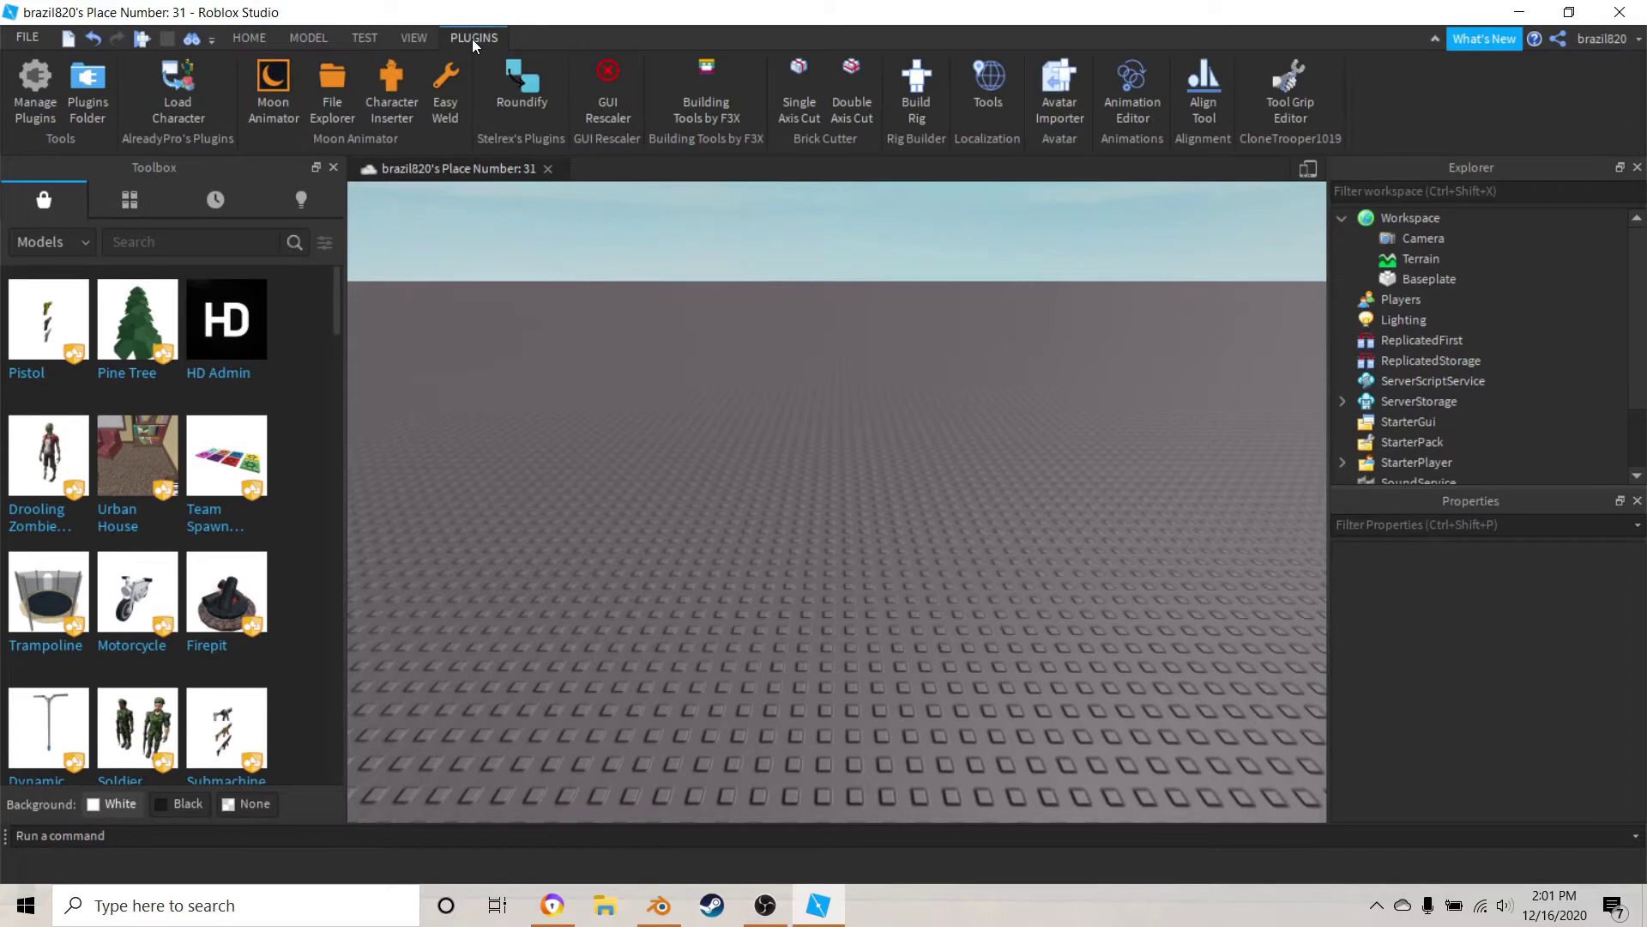
click(410, 38)
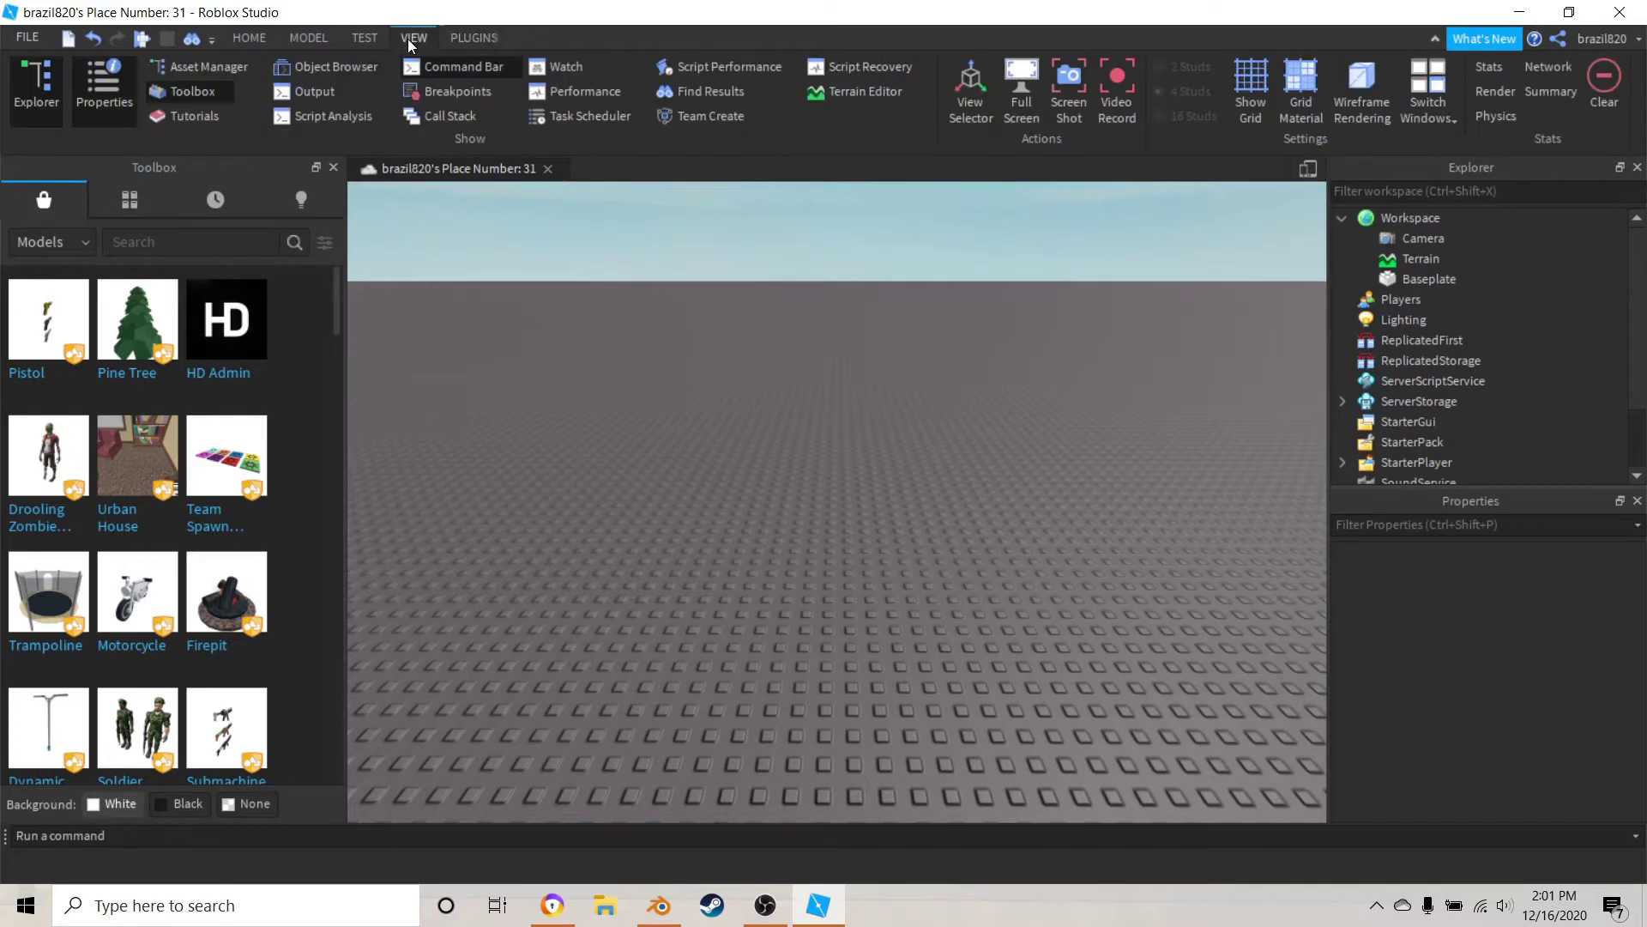
click(367, 36)
click(318, 36)
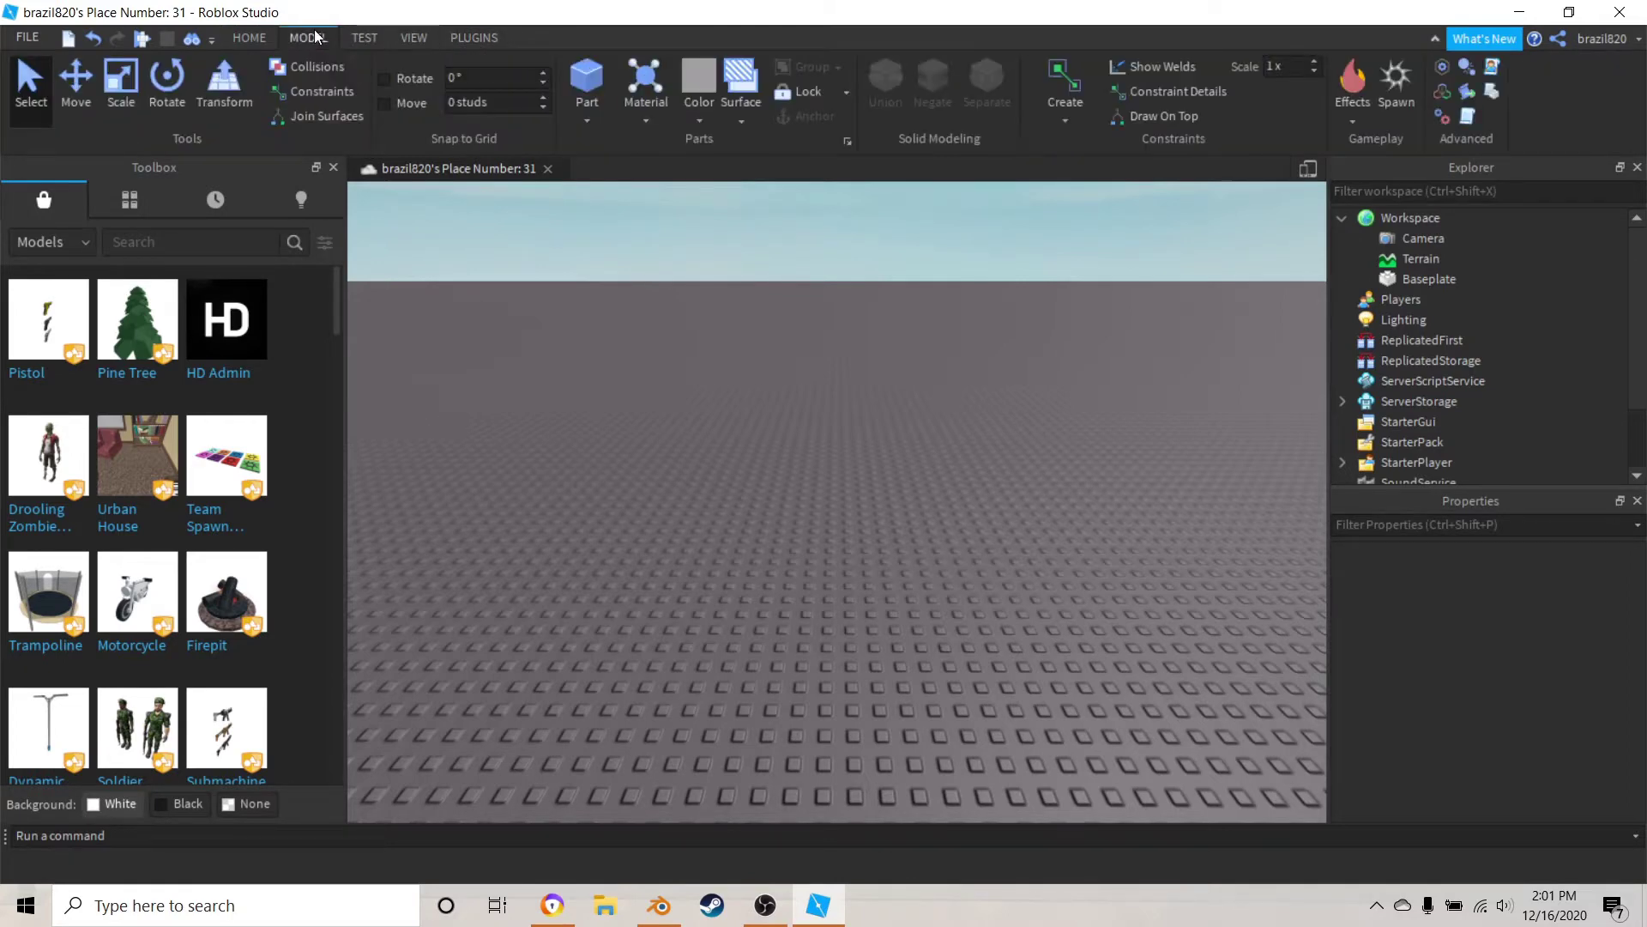
click(262, 40)
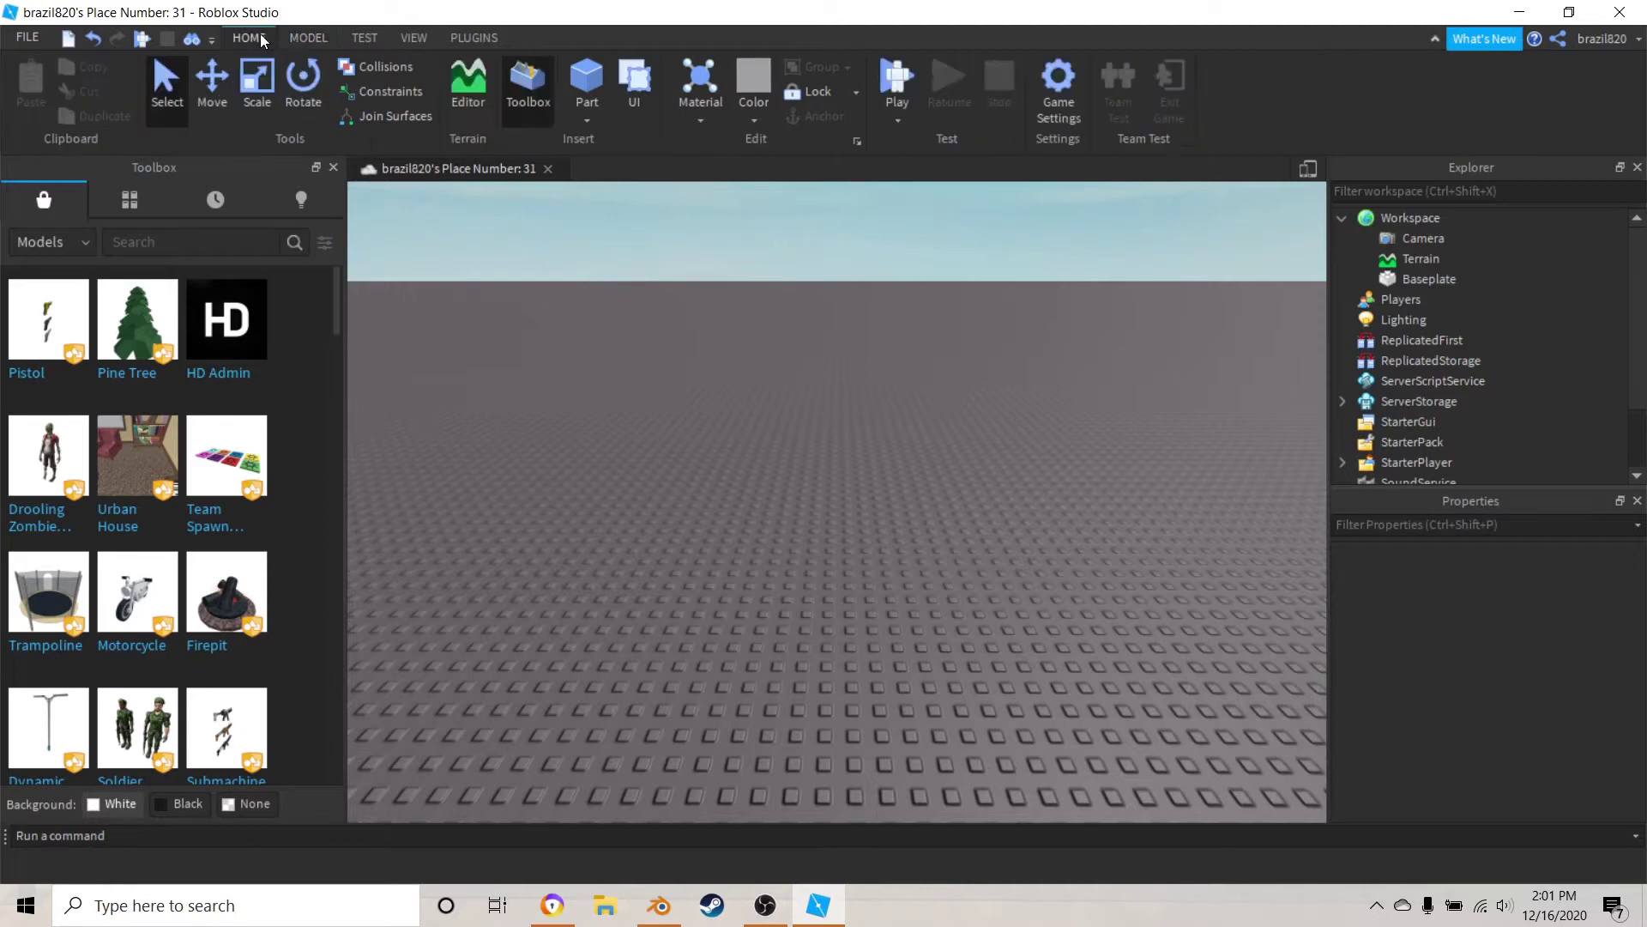
- Insert an R6 Block Rig dummy on the baseplate with the Rig Builder plugin
click(474, 38)
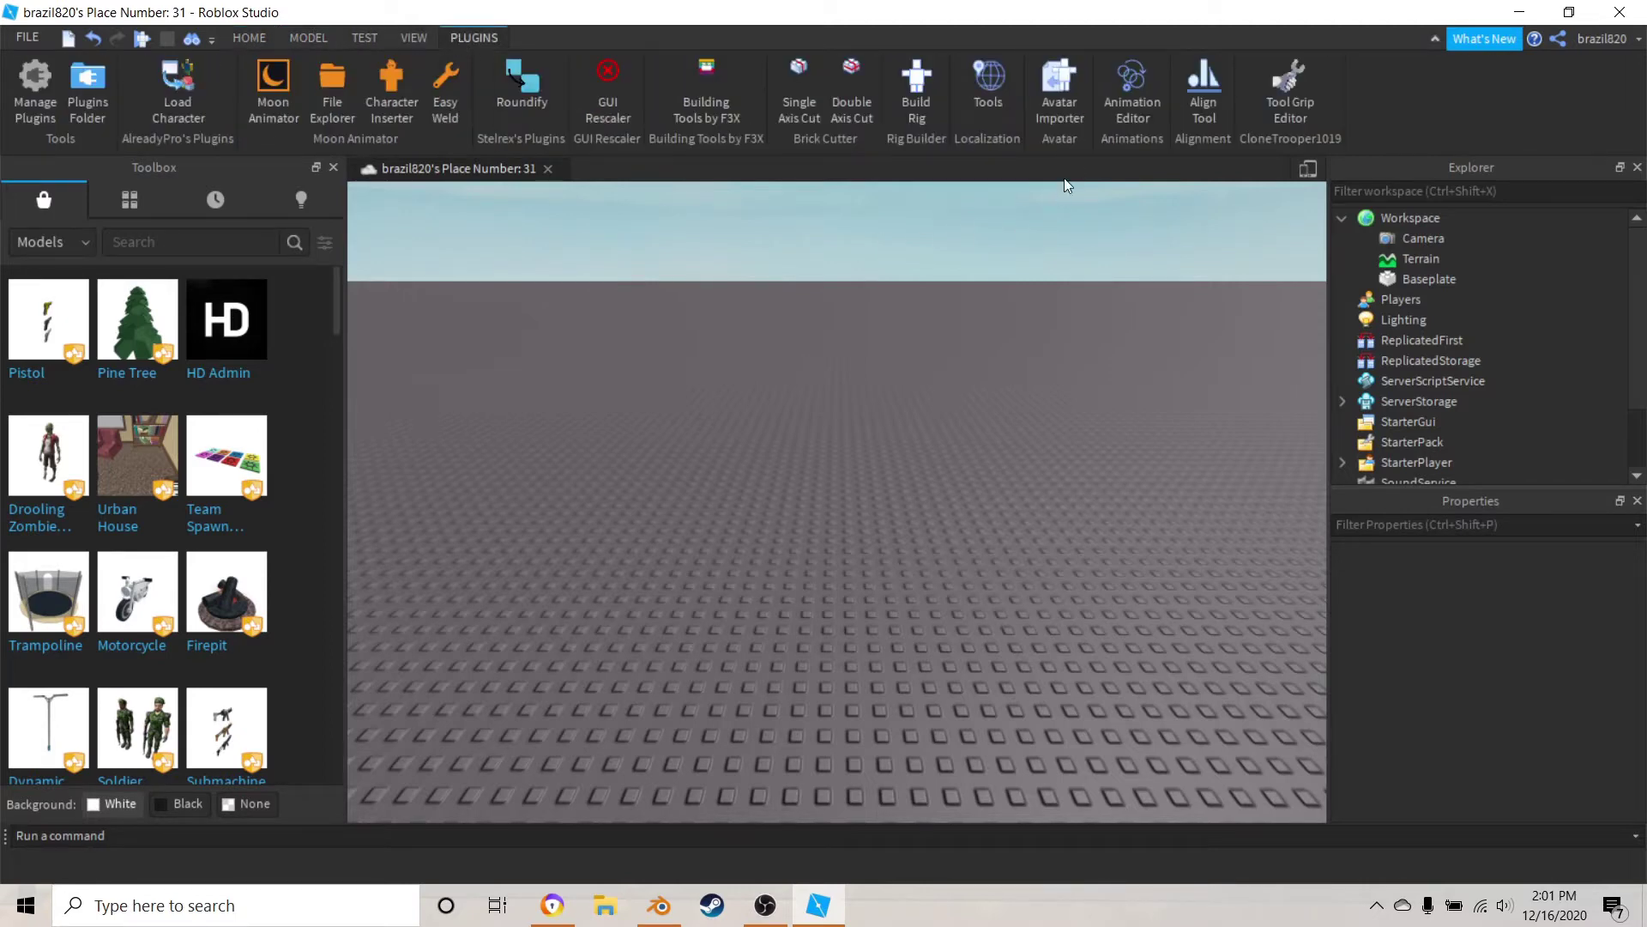
click(916, 101)
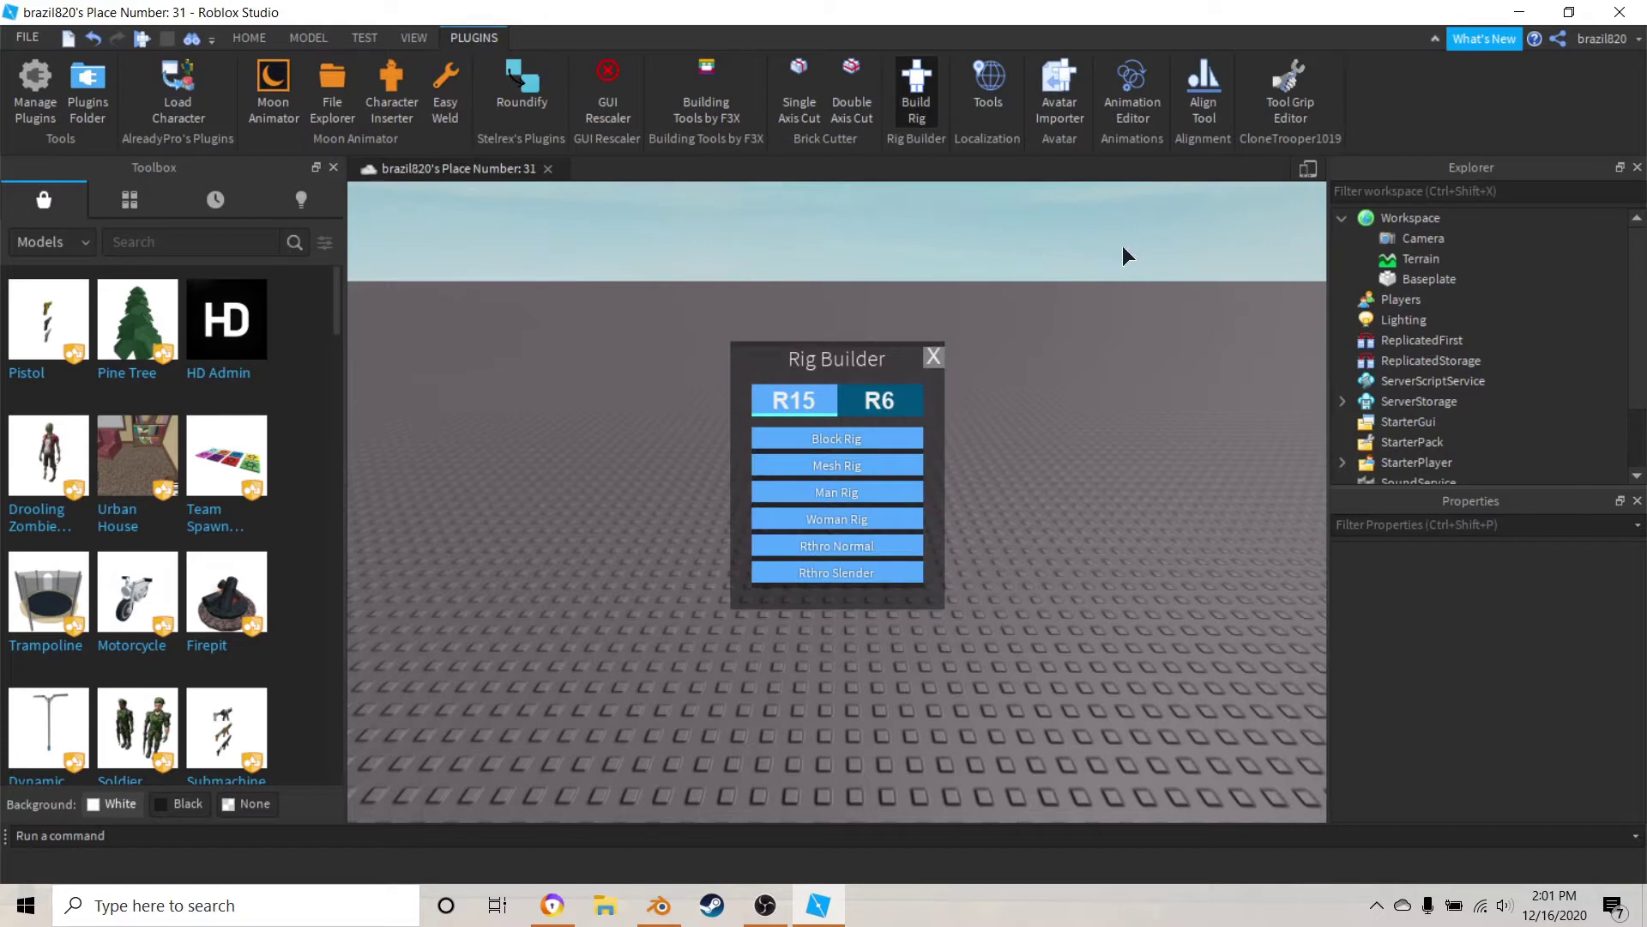
click(877, 405)
click(805, 398)
click(889, 400)
click(822, 398)
click(858, 399)
click(860, 437)
drag(862, 433, 812, 522)
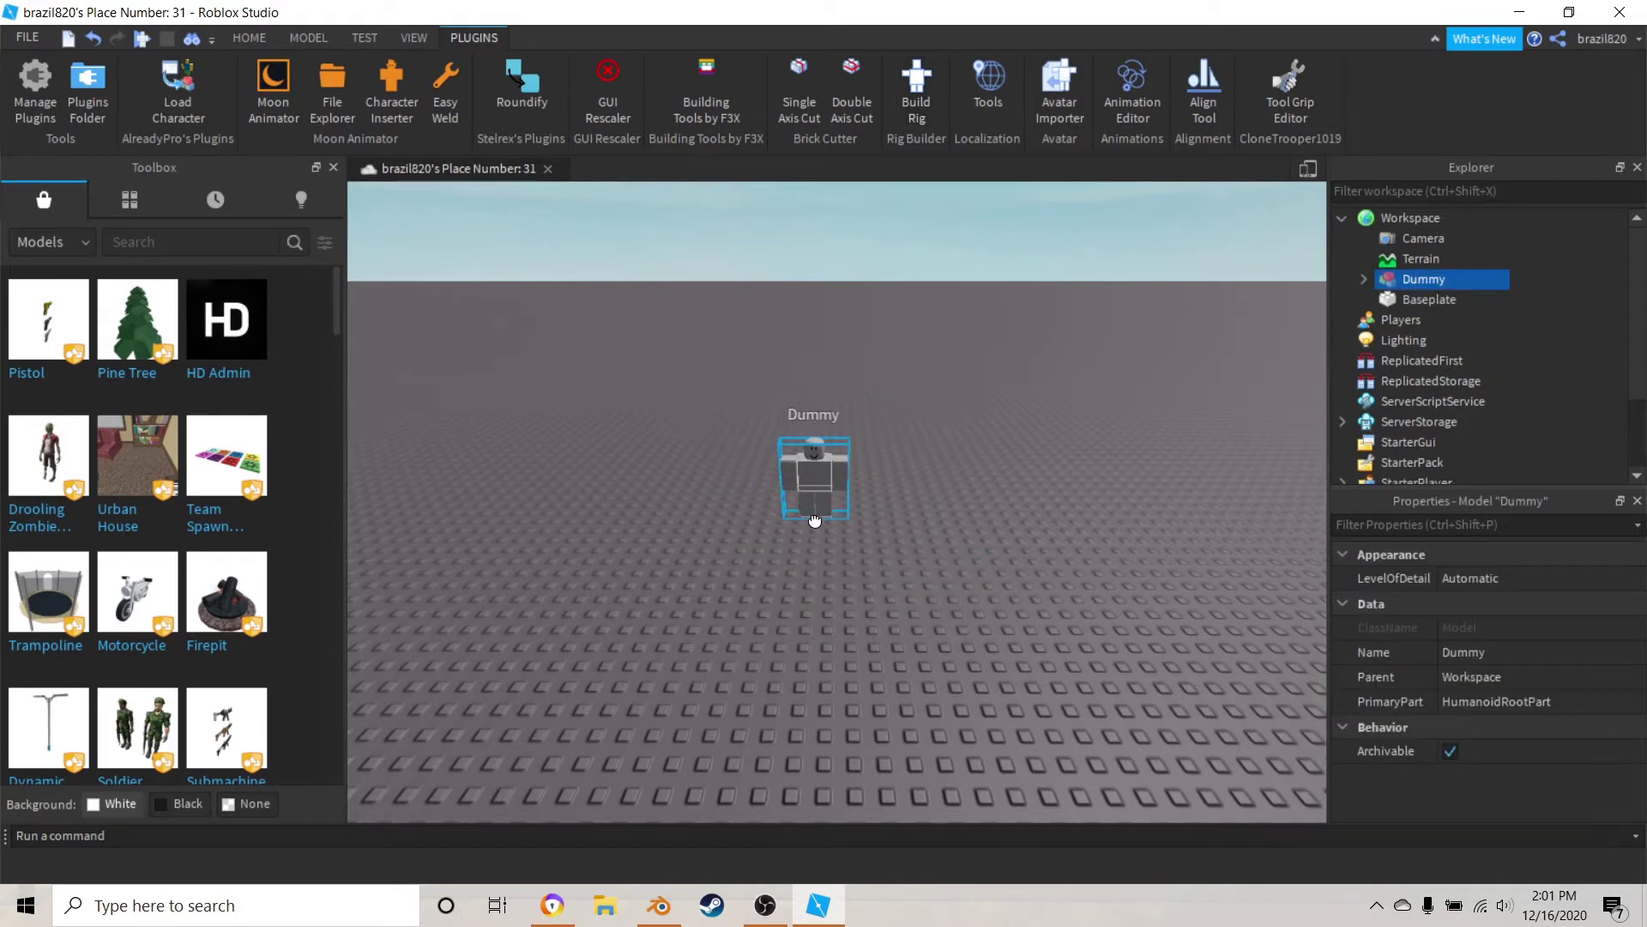
scroll(813, 522, up, 3)
right_drag(964, 570, 917, 523)
scroll(965, 570, down, 1)
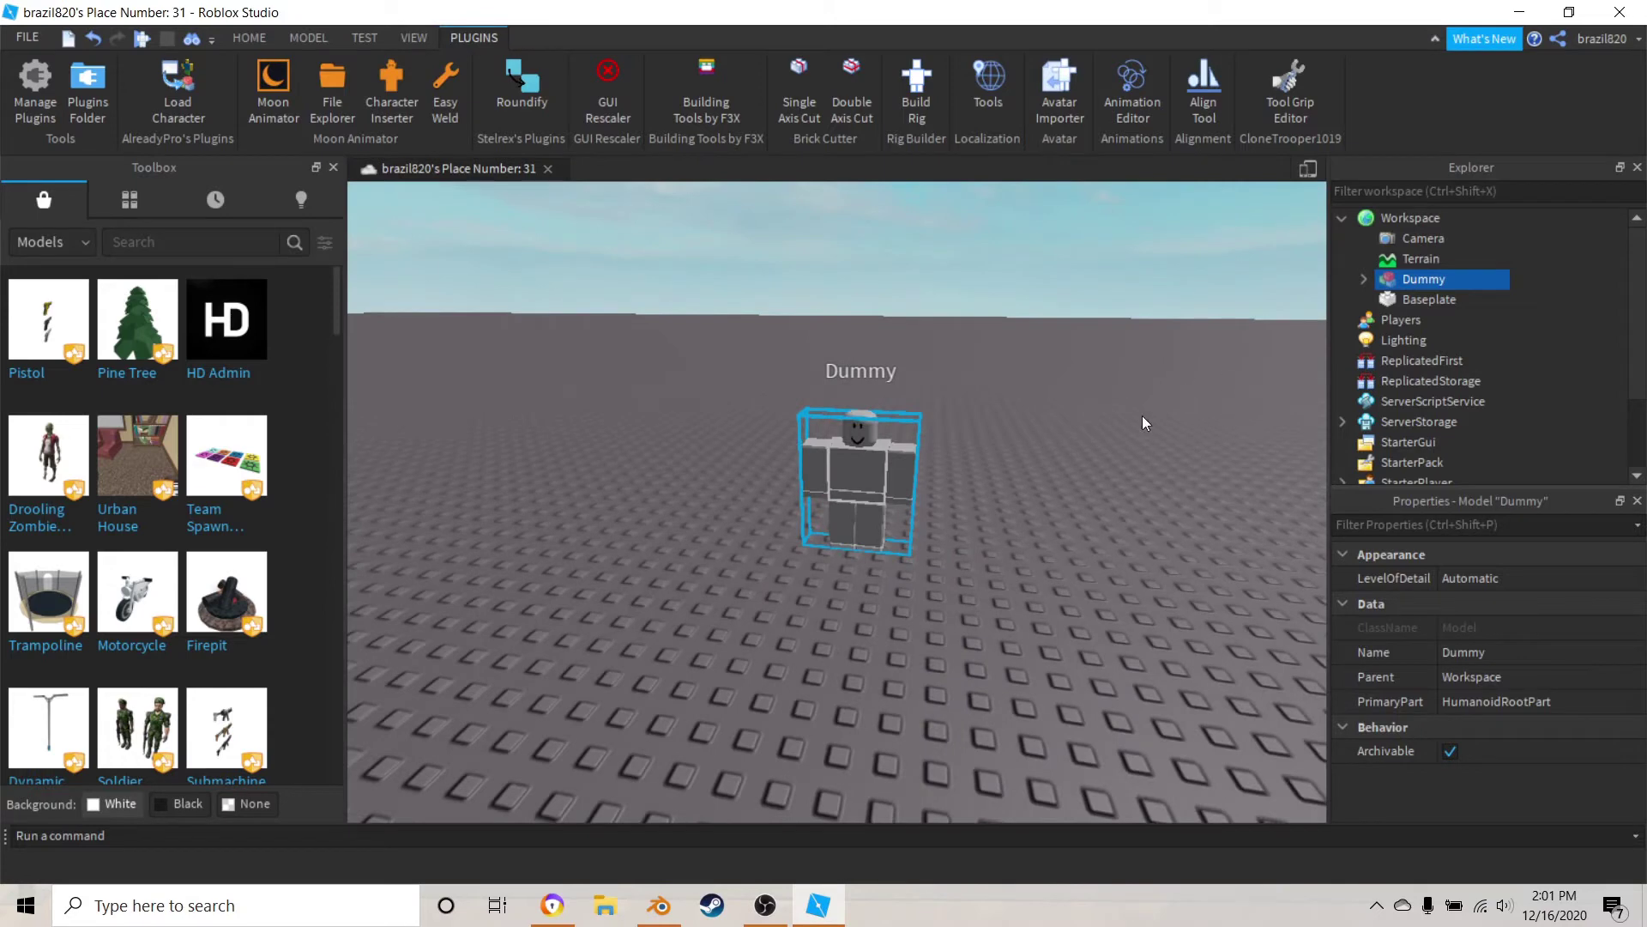
- Export the Dummy model as an OBJ file named Dummy in the Downloads folder
mouse_move(1458, 279)
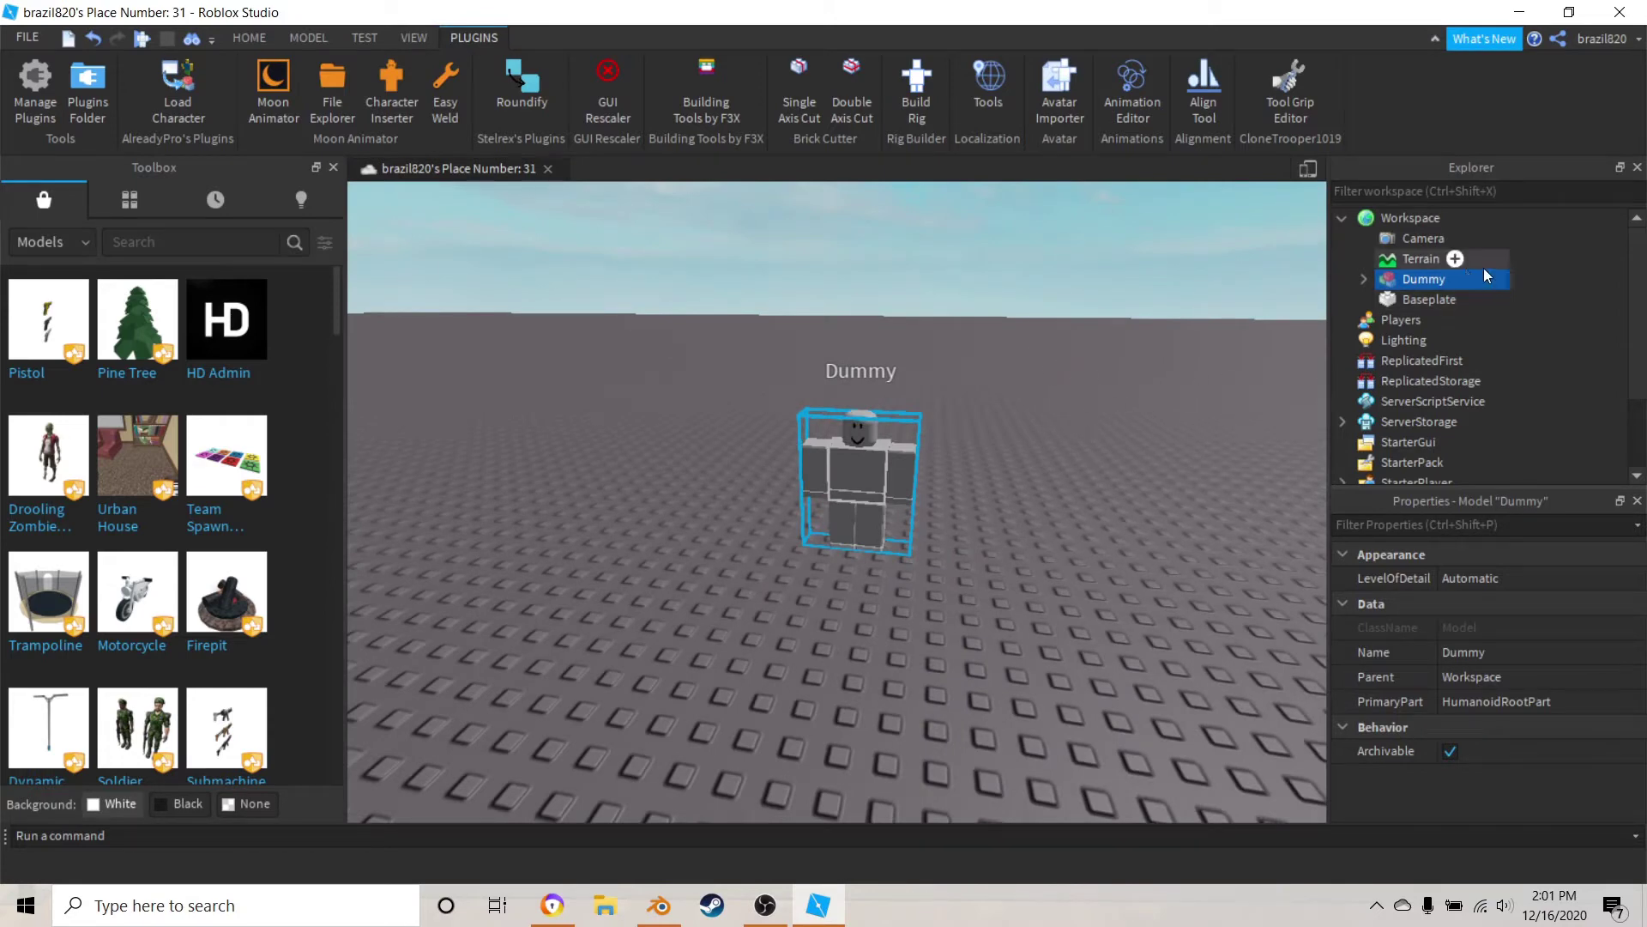
right_click(1419, 279)
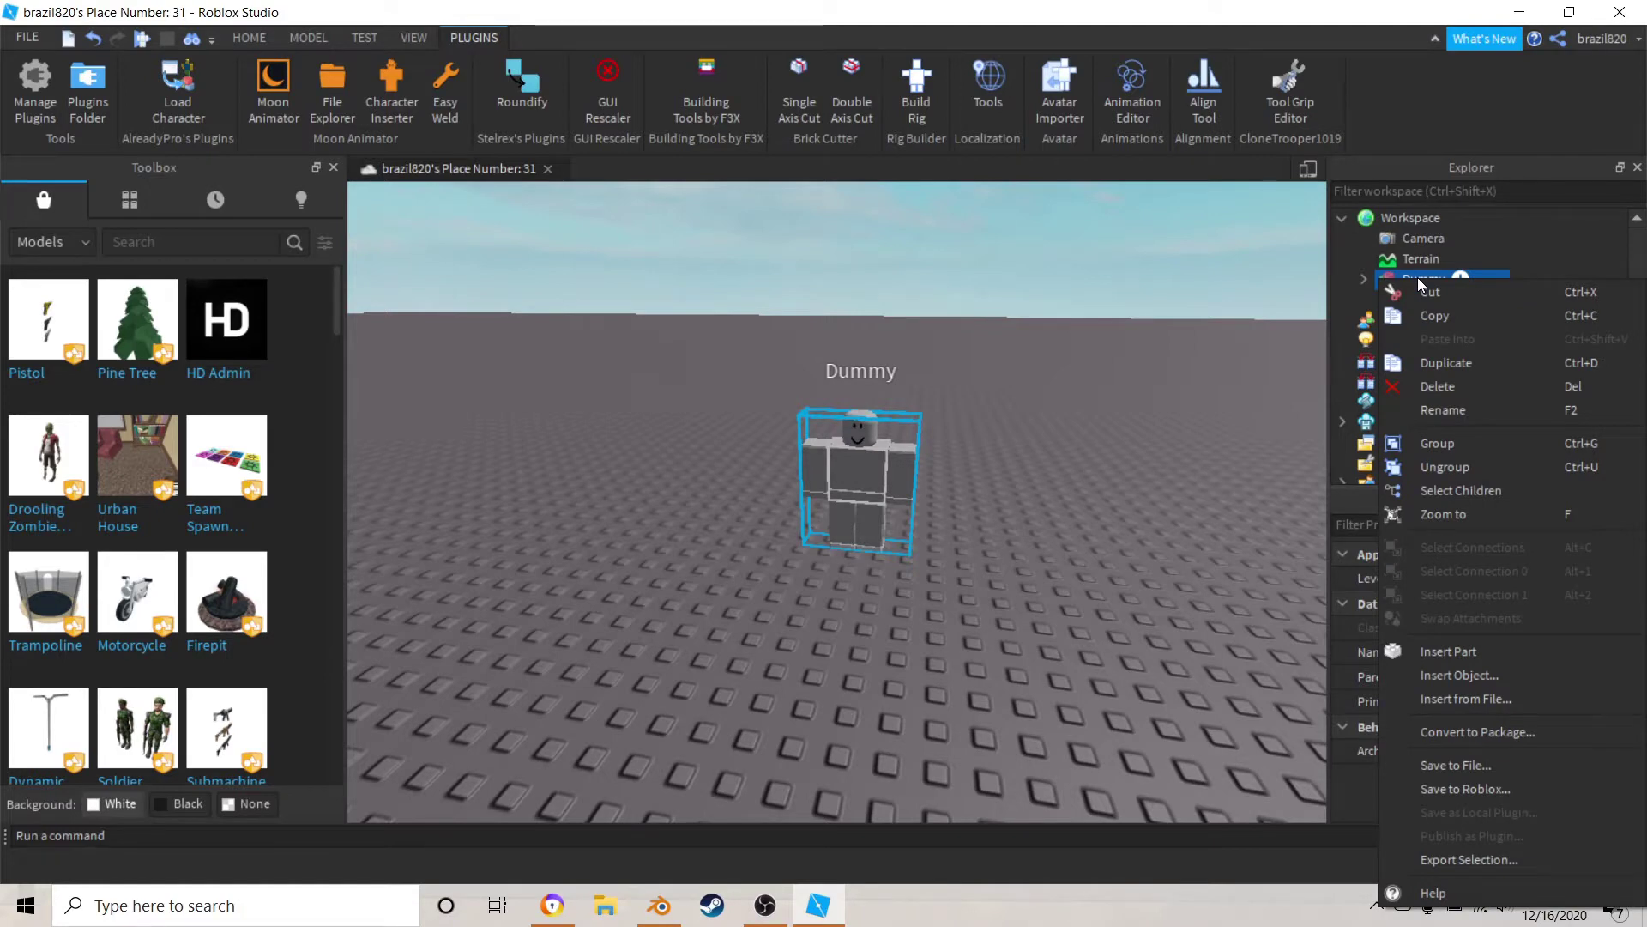
click(1464, 857)
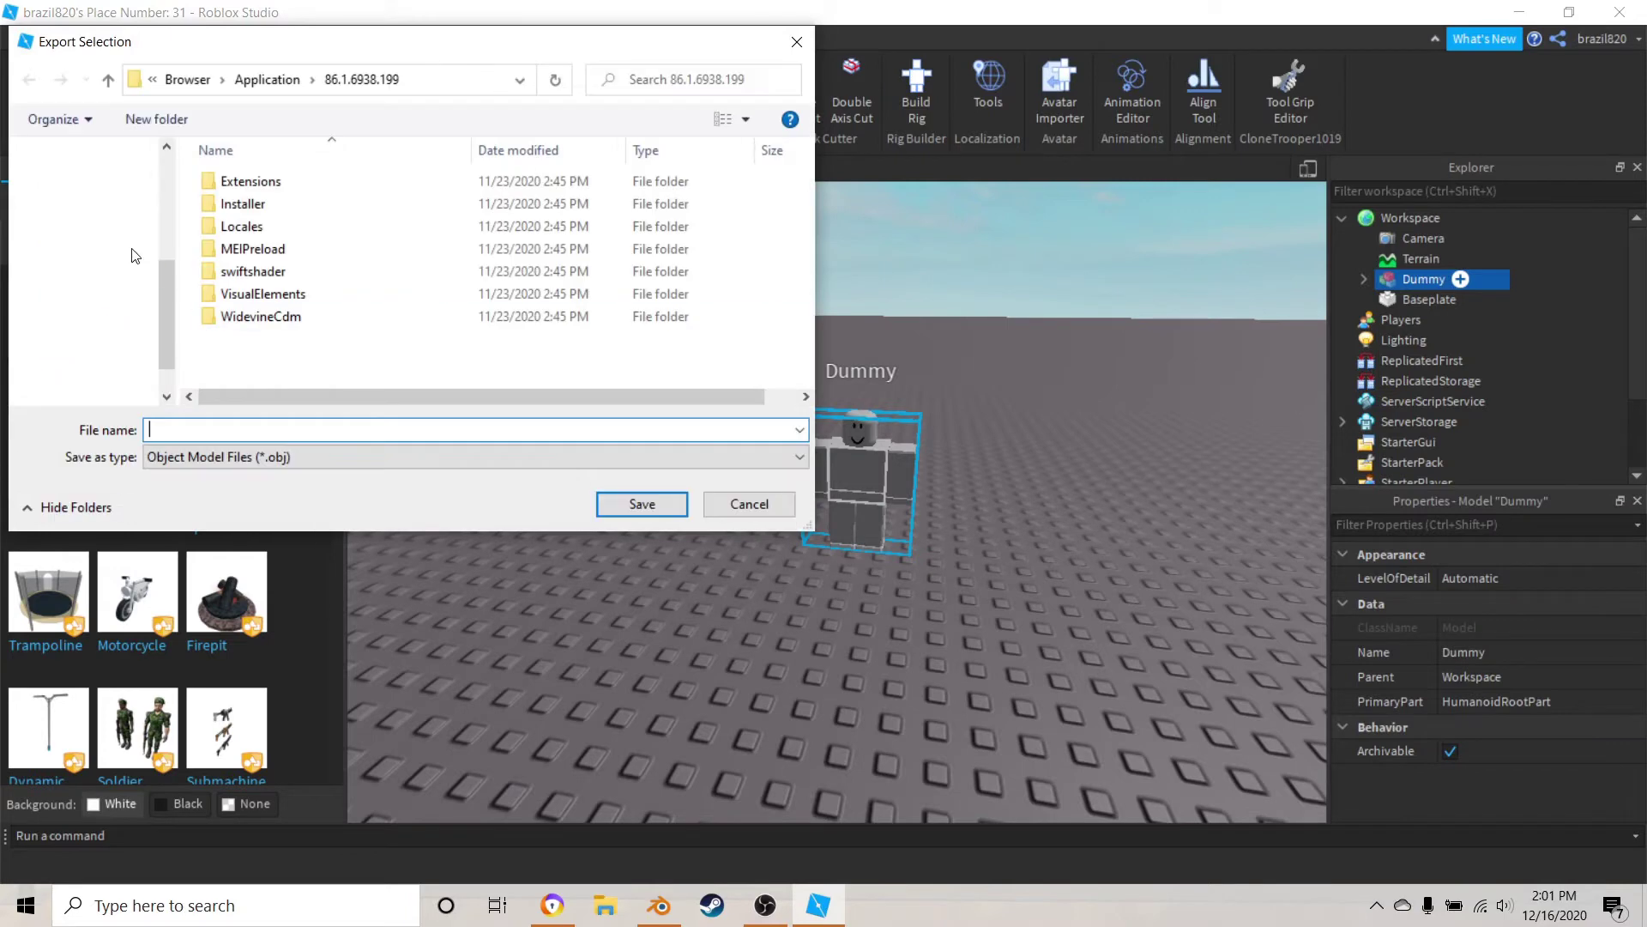
click(99, 262)
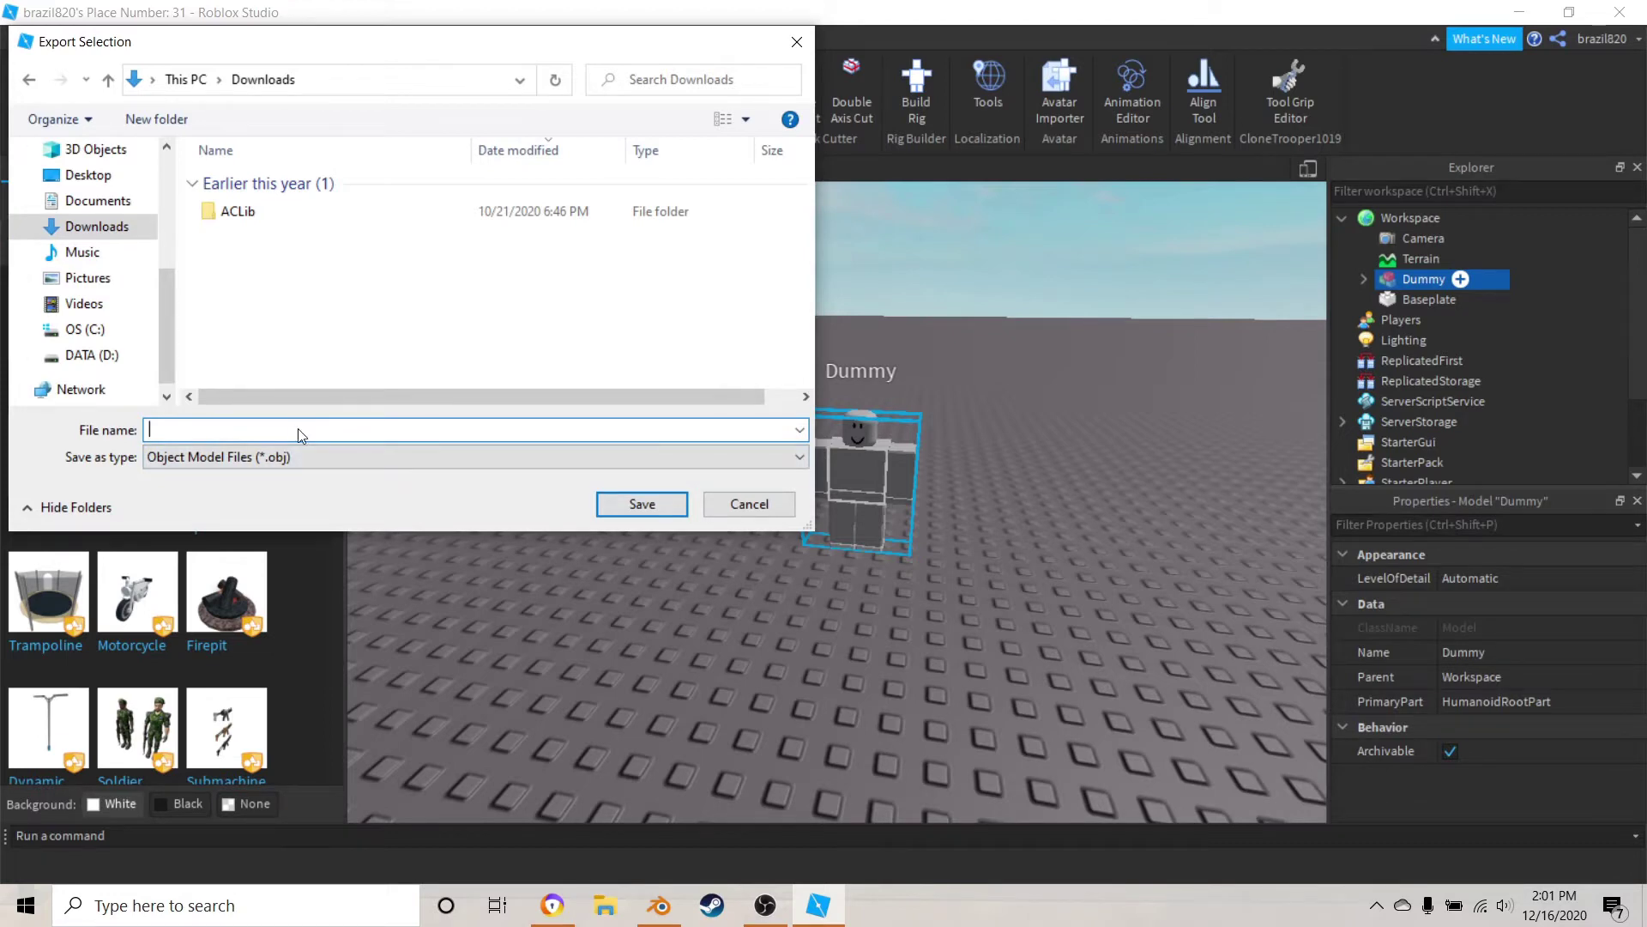
text(M)
key(BackSpace)
text(Dummy)
click(632, 505)
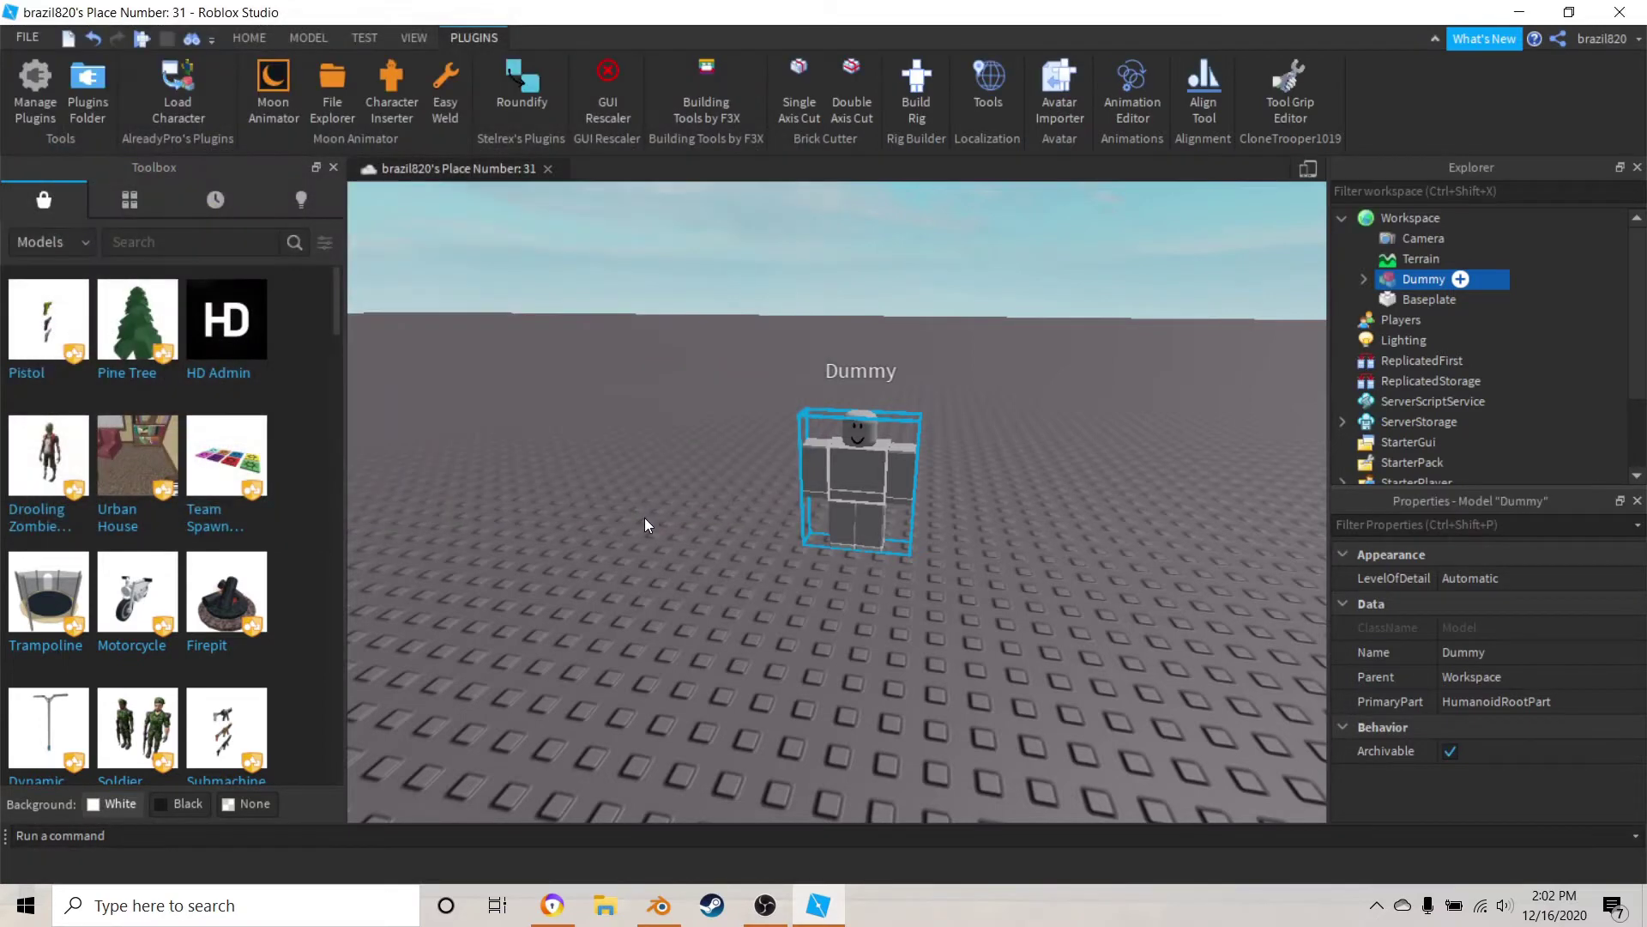
- Switch to Blender and import Dummy.obj from the Downloads folder as a Wavefront OBJ
click(659, 905)
middle_drag(656, 391, 650, 394)
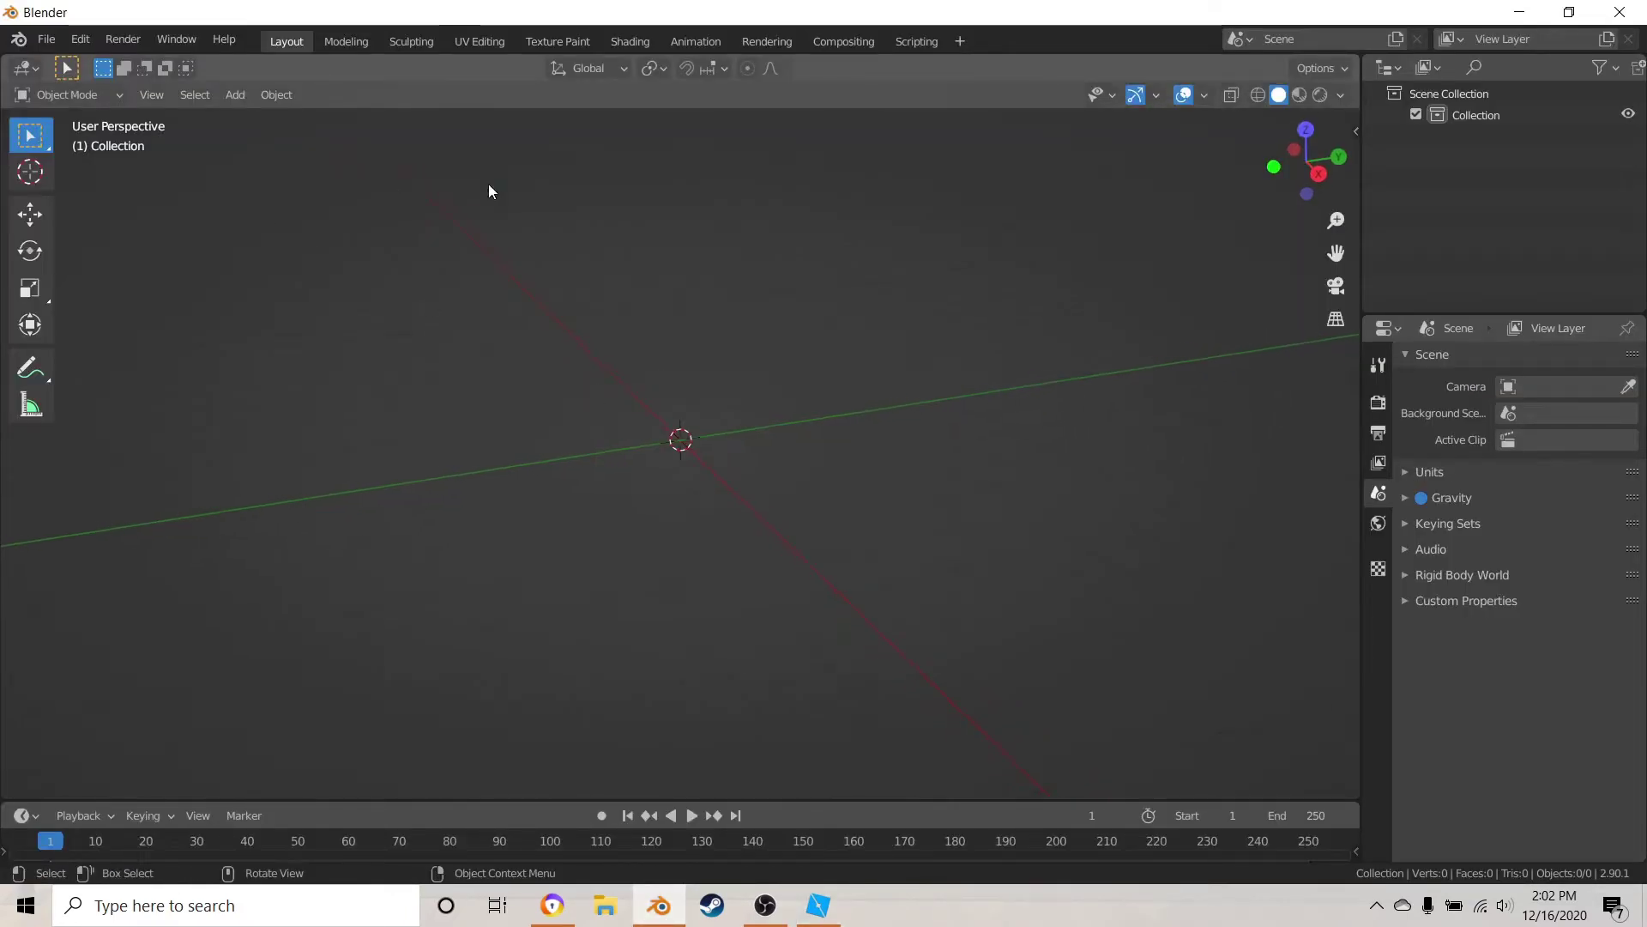
click(45, 39)
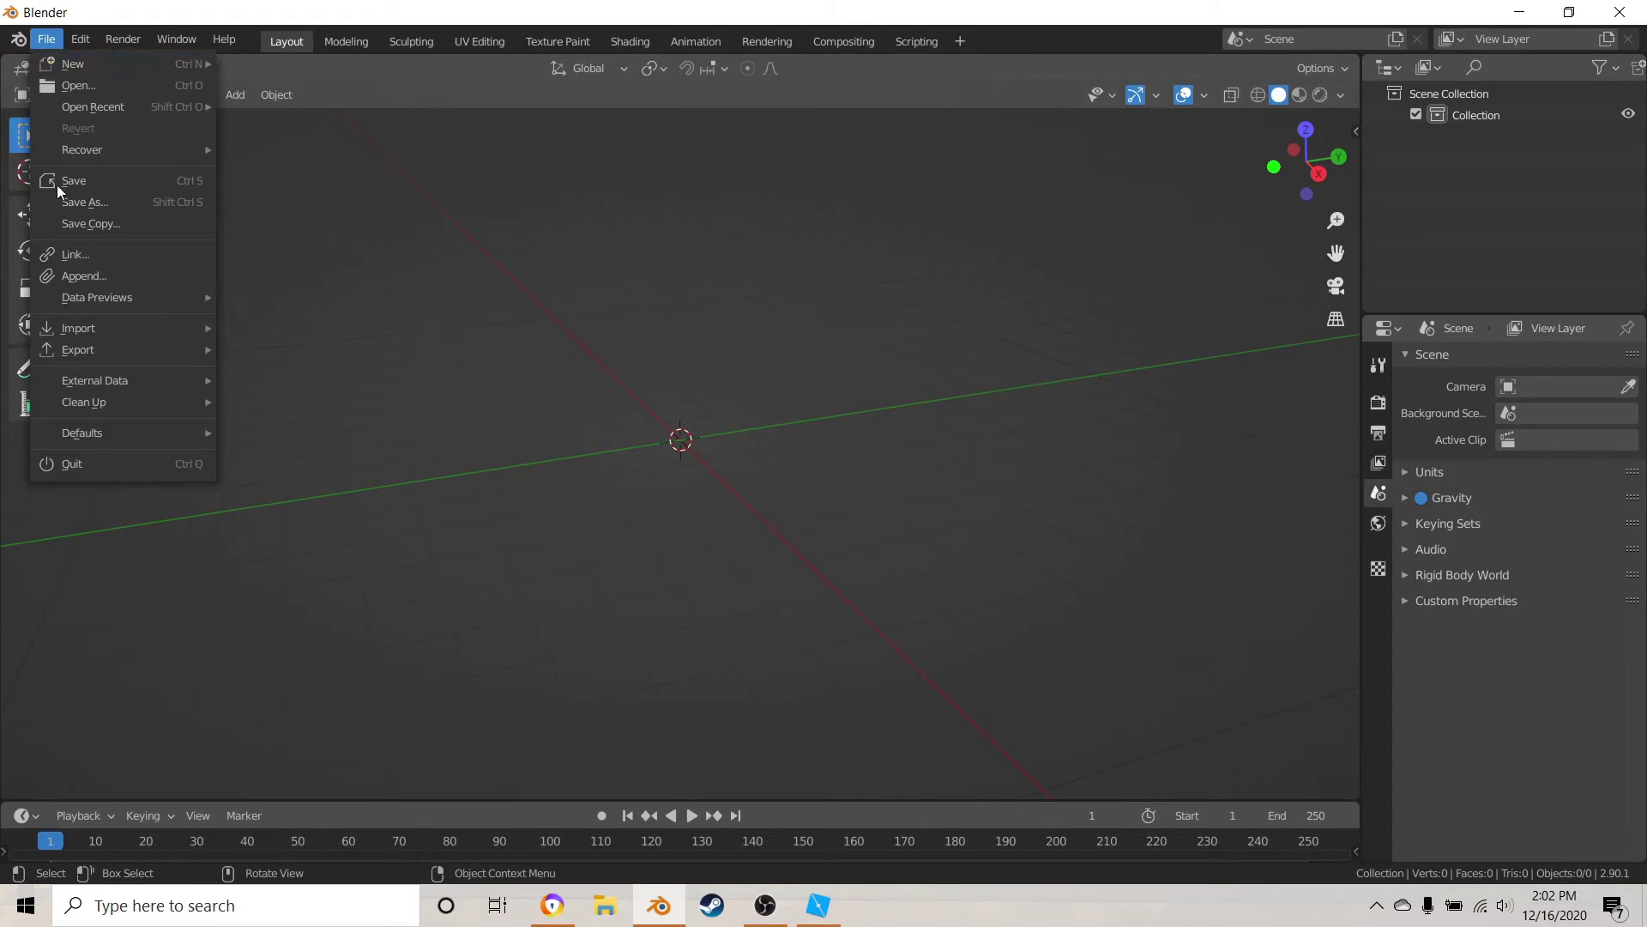
mouse_move(93, 331)
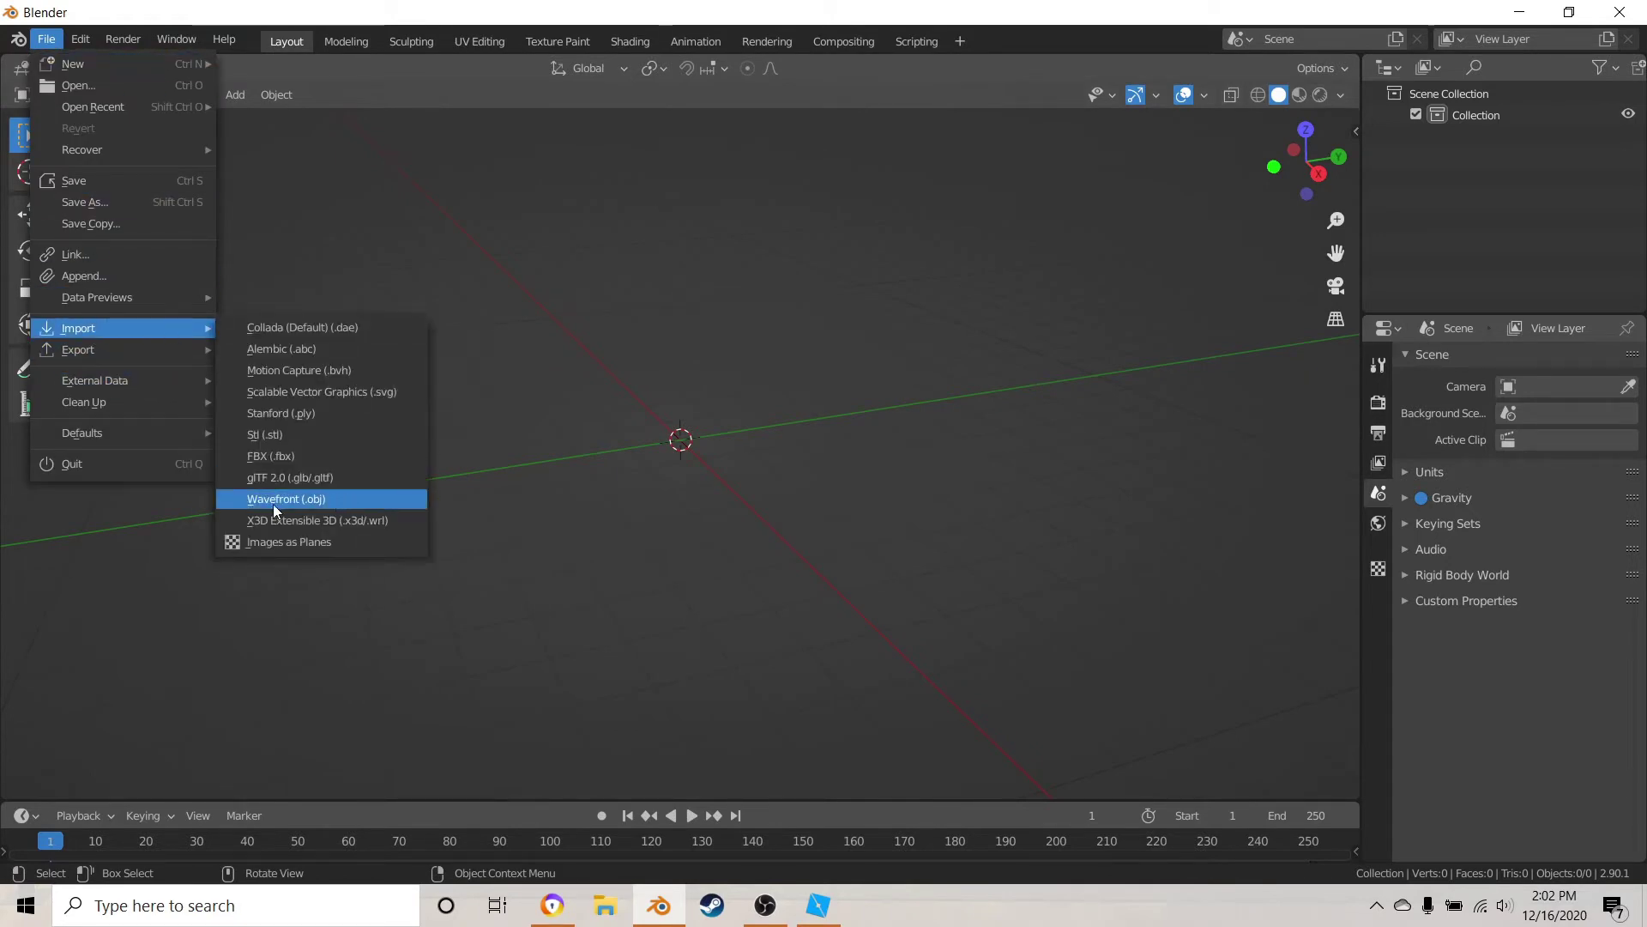
click(305, 501)
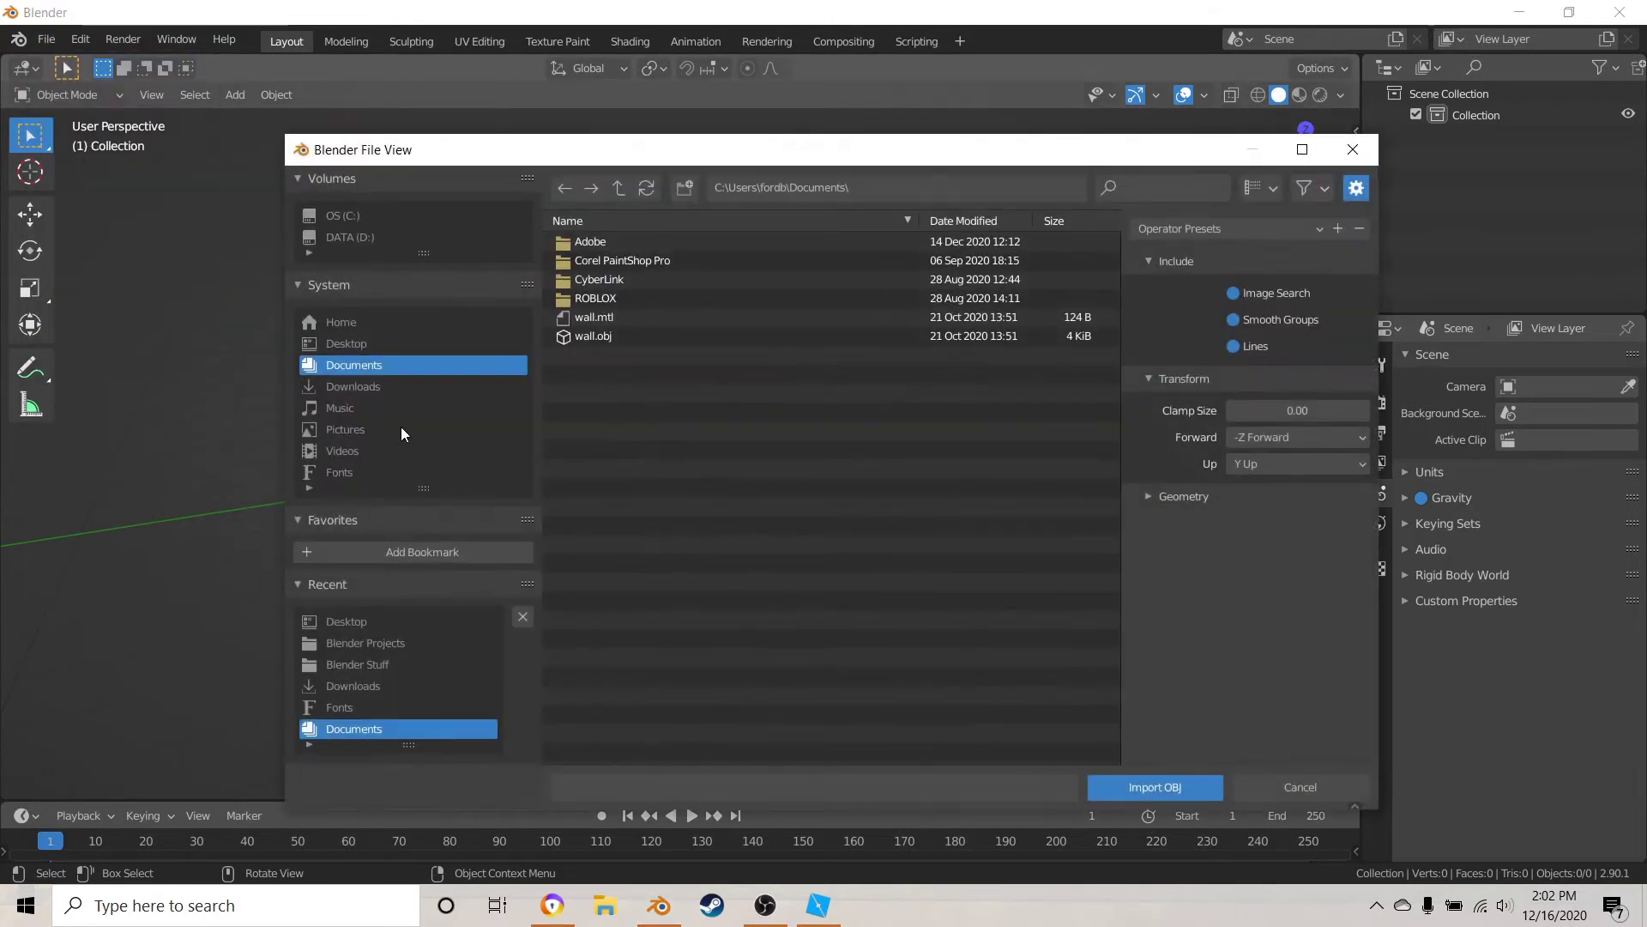
click(360, 387)
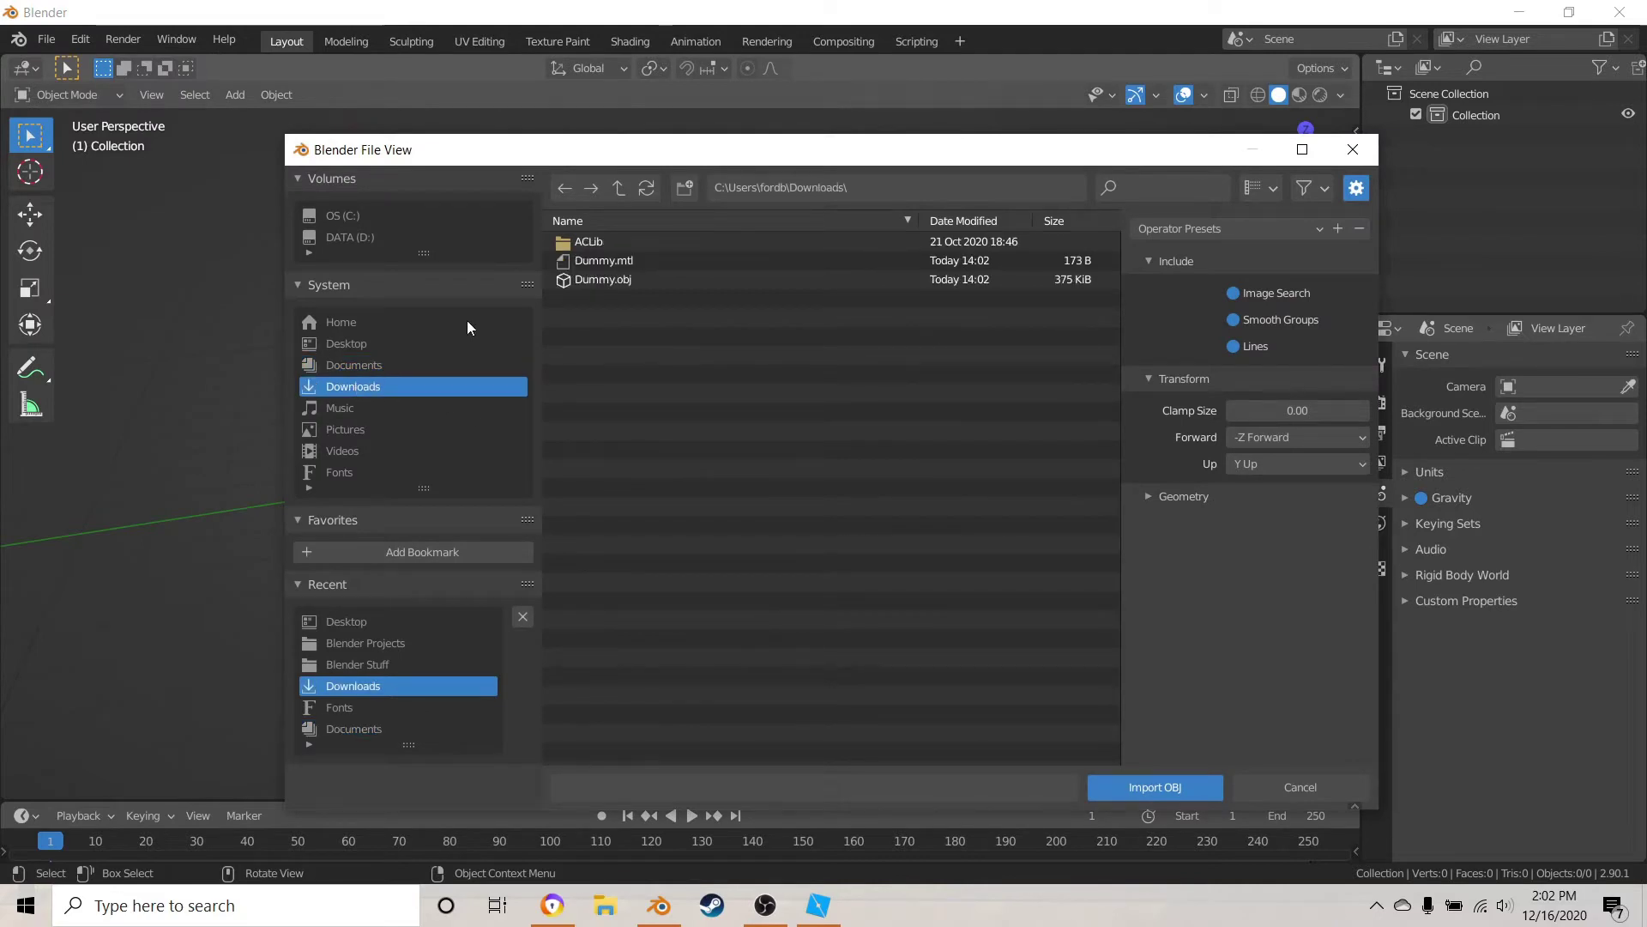
click(611, 281)
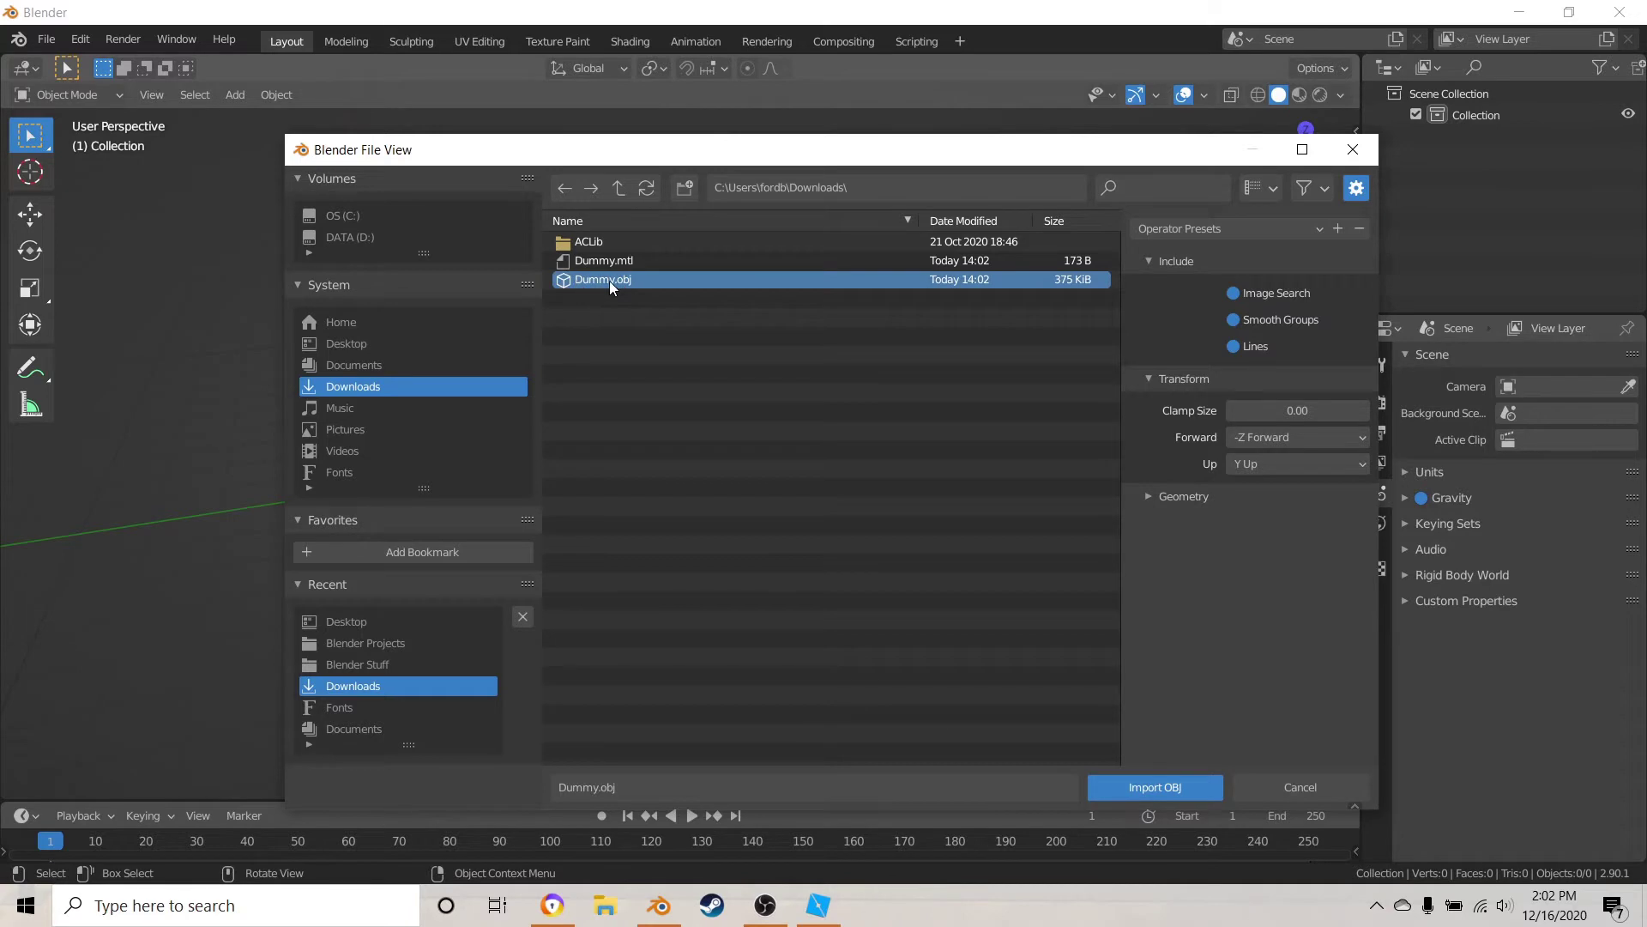
click(1143, 790)
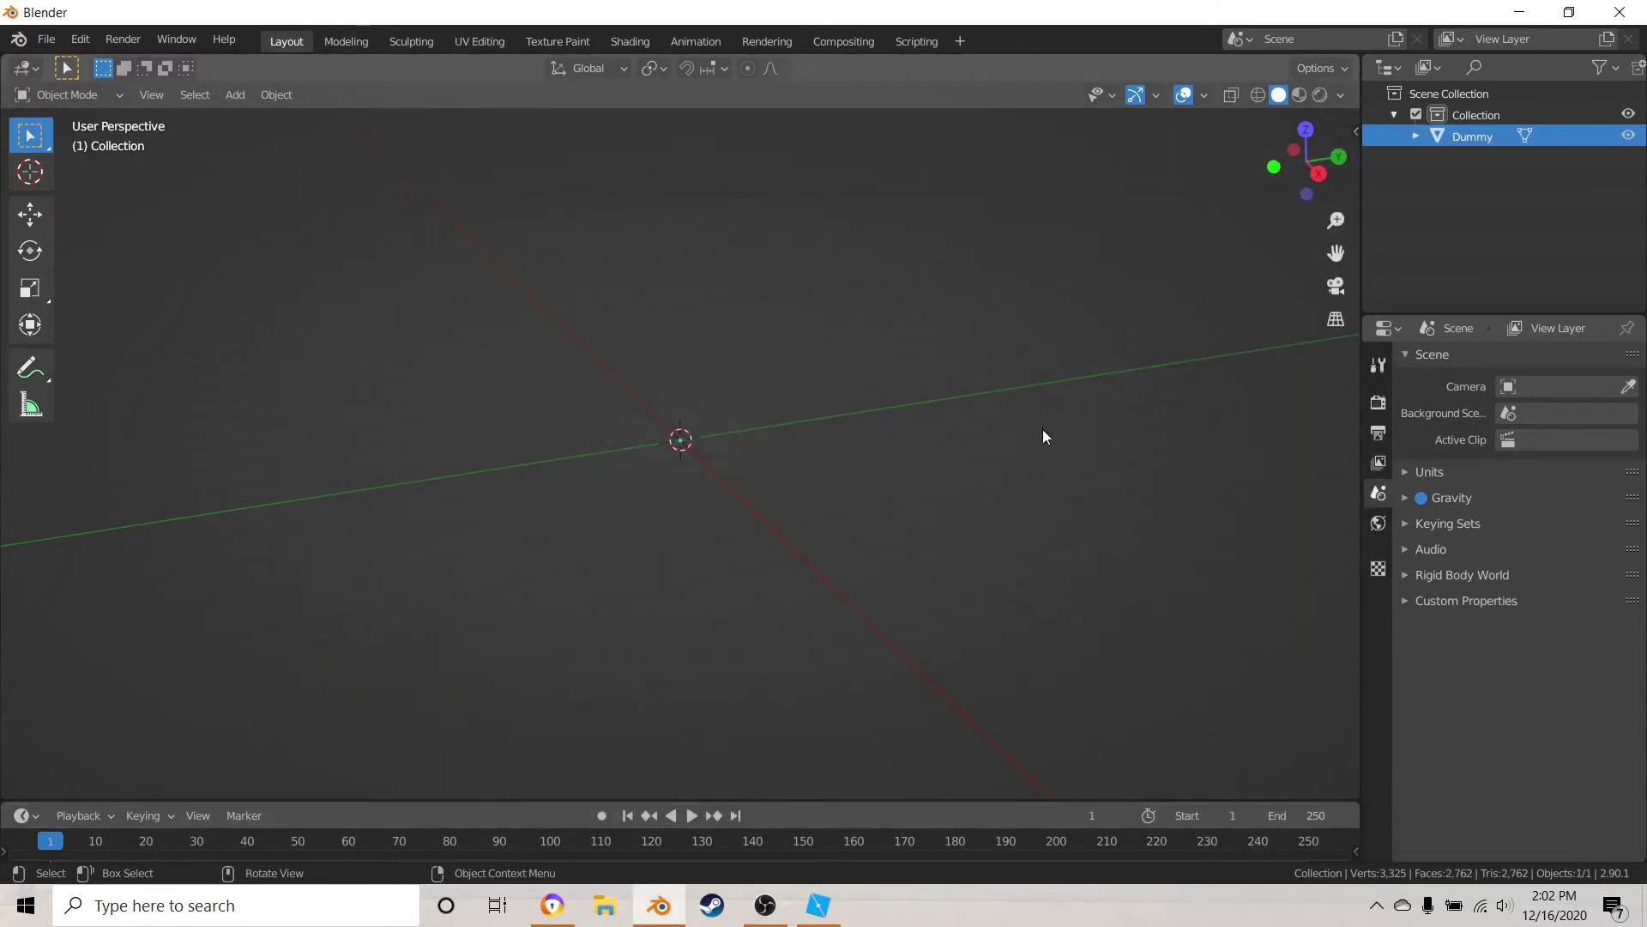
middle_drag(964, 465, 815, 414)
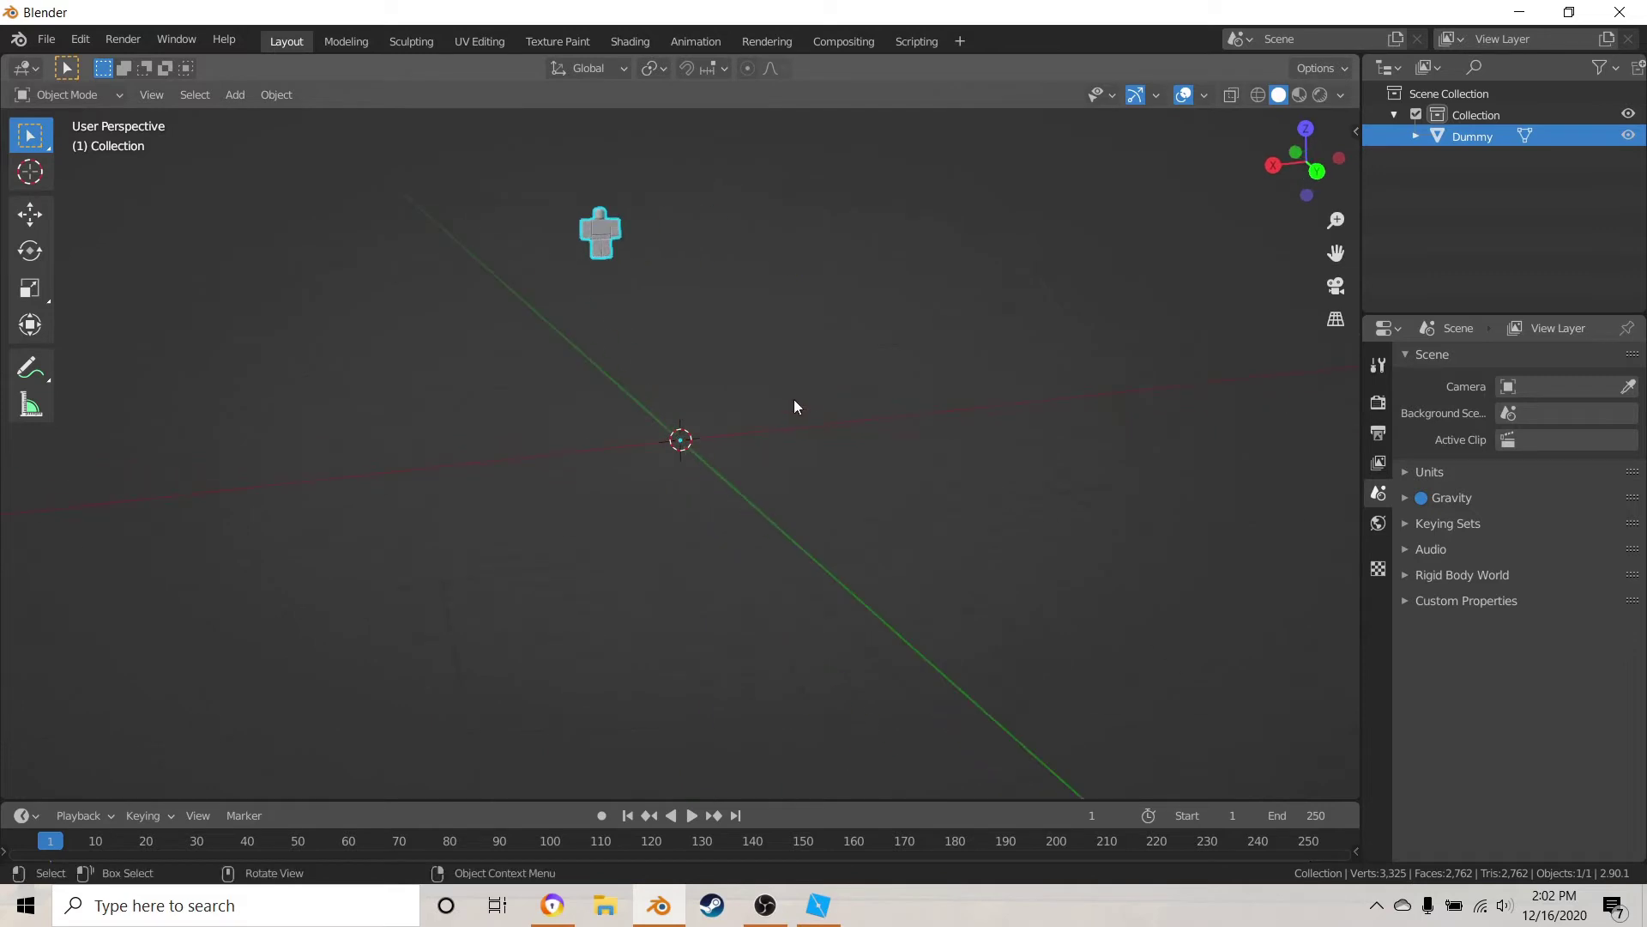
- Move the Dummy's geometry to its origin with Set Origin, Geometry to Origin
click(633, 286)
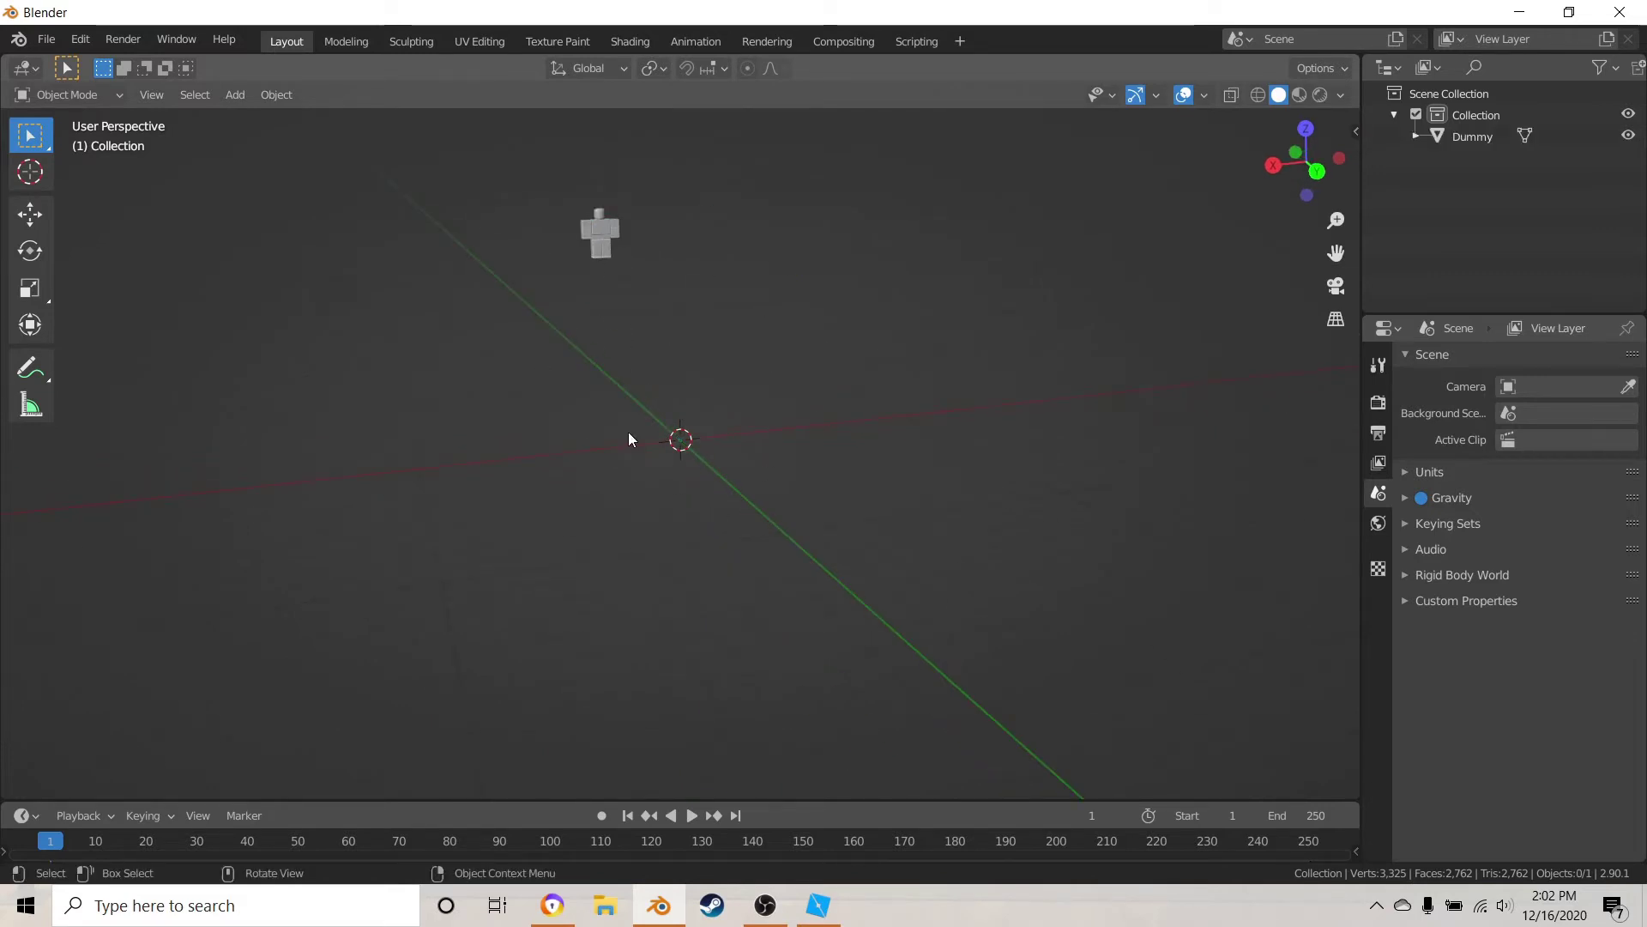
middle_drag(810, 485, 768, 463)
click(729, 196)
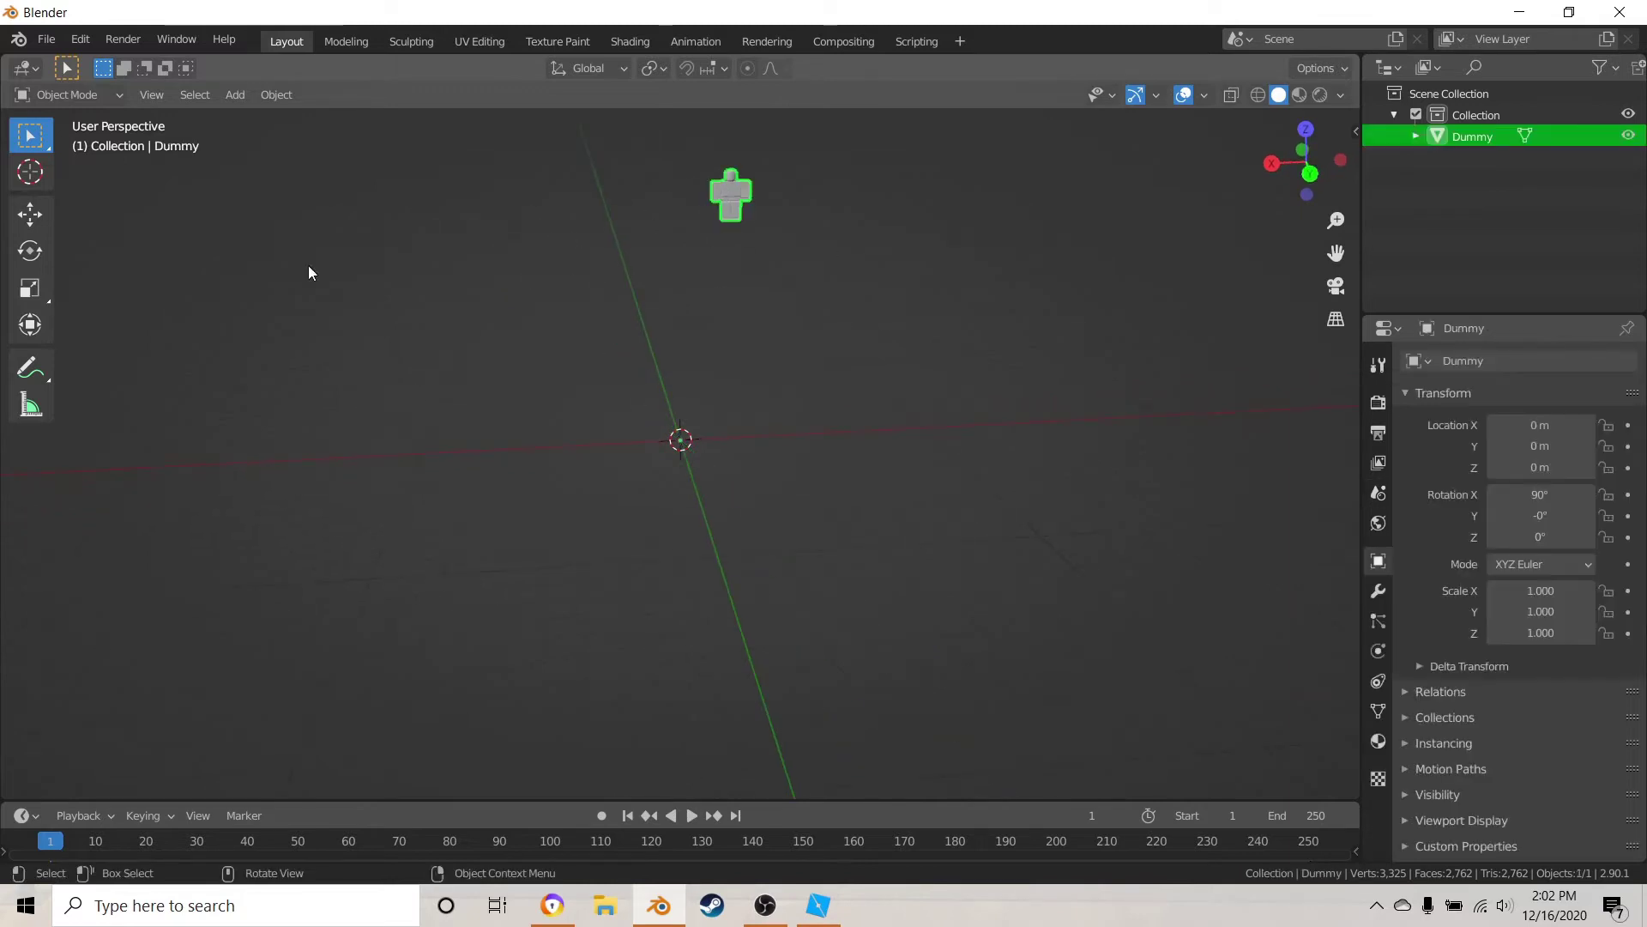
click(277, 94)
mouse_move(322, 144)
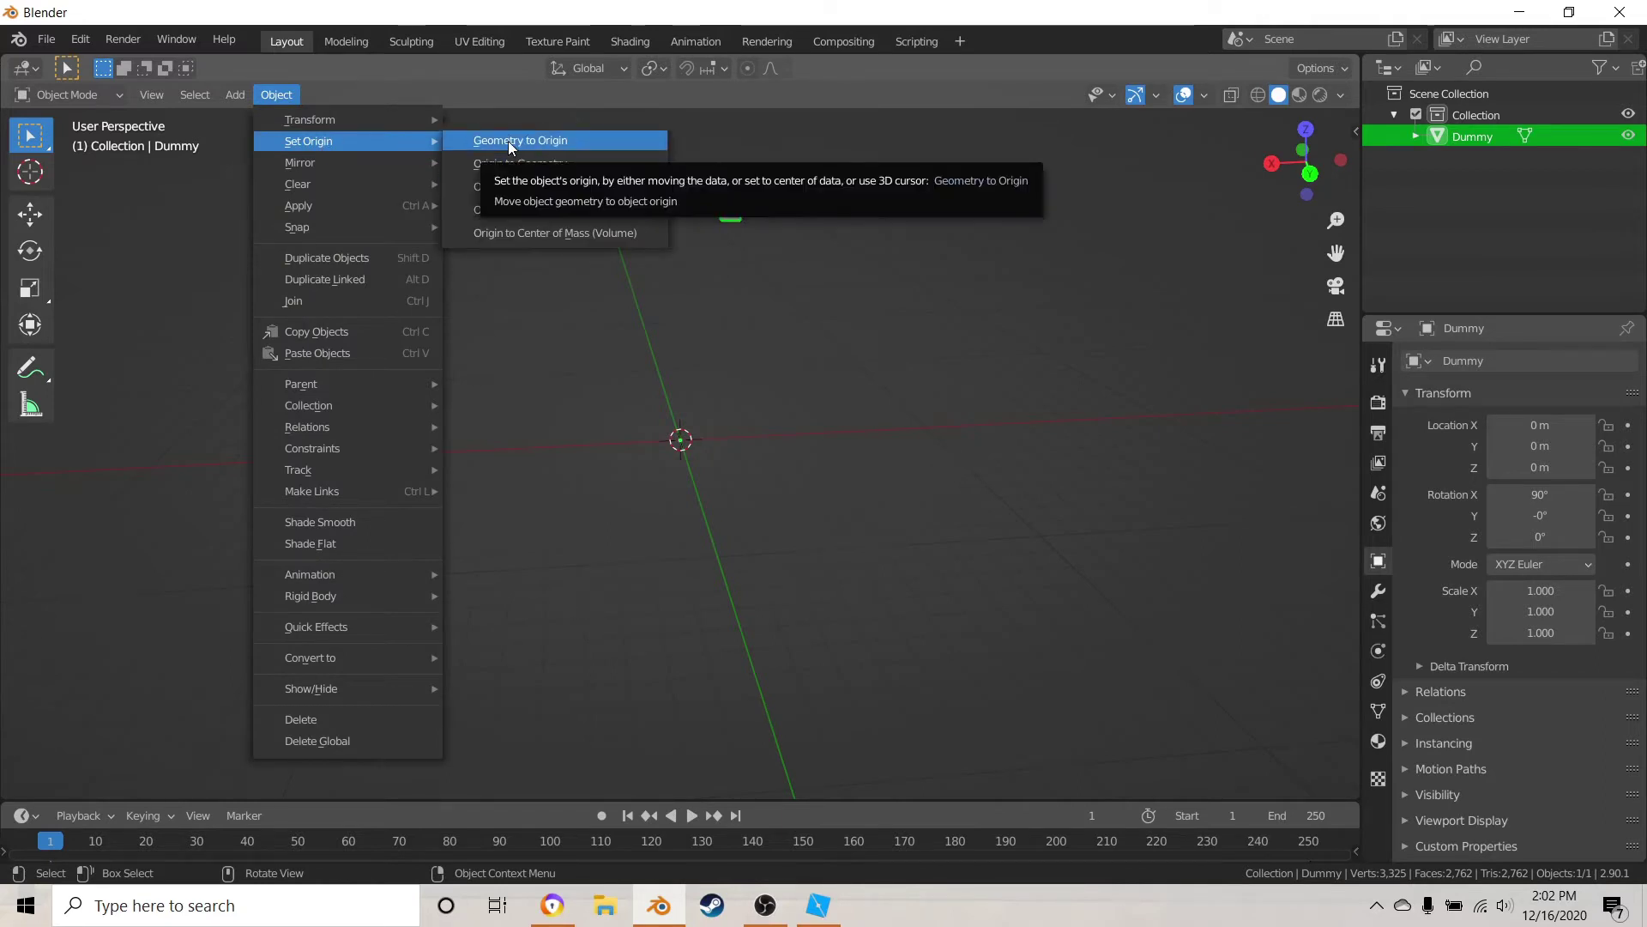
scroll(789, 447, up, 4)
middle_drag(789, 447, 700, 441)
scroll(623, 460, up, 4)
scroll(558, 421, down, 4)
scroll(822, 473, up, 3)
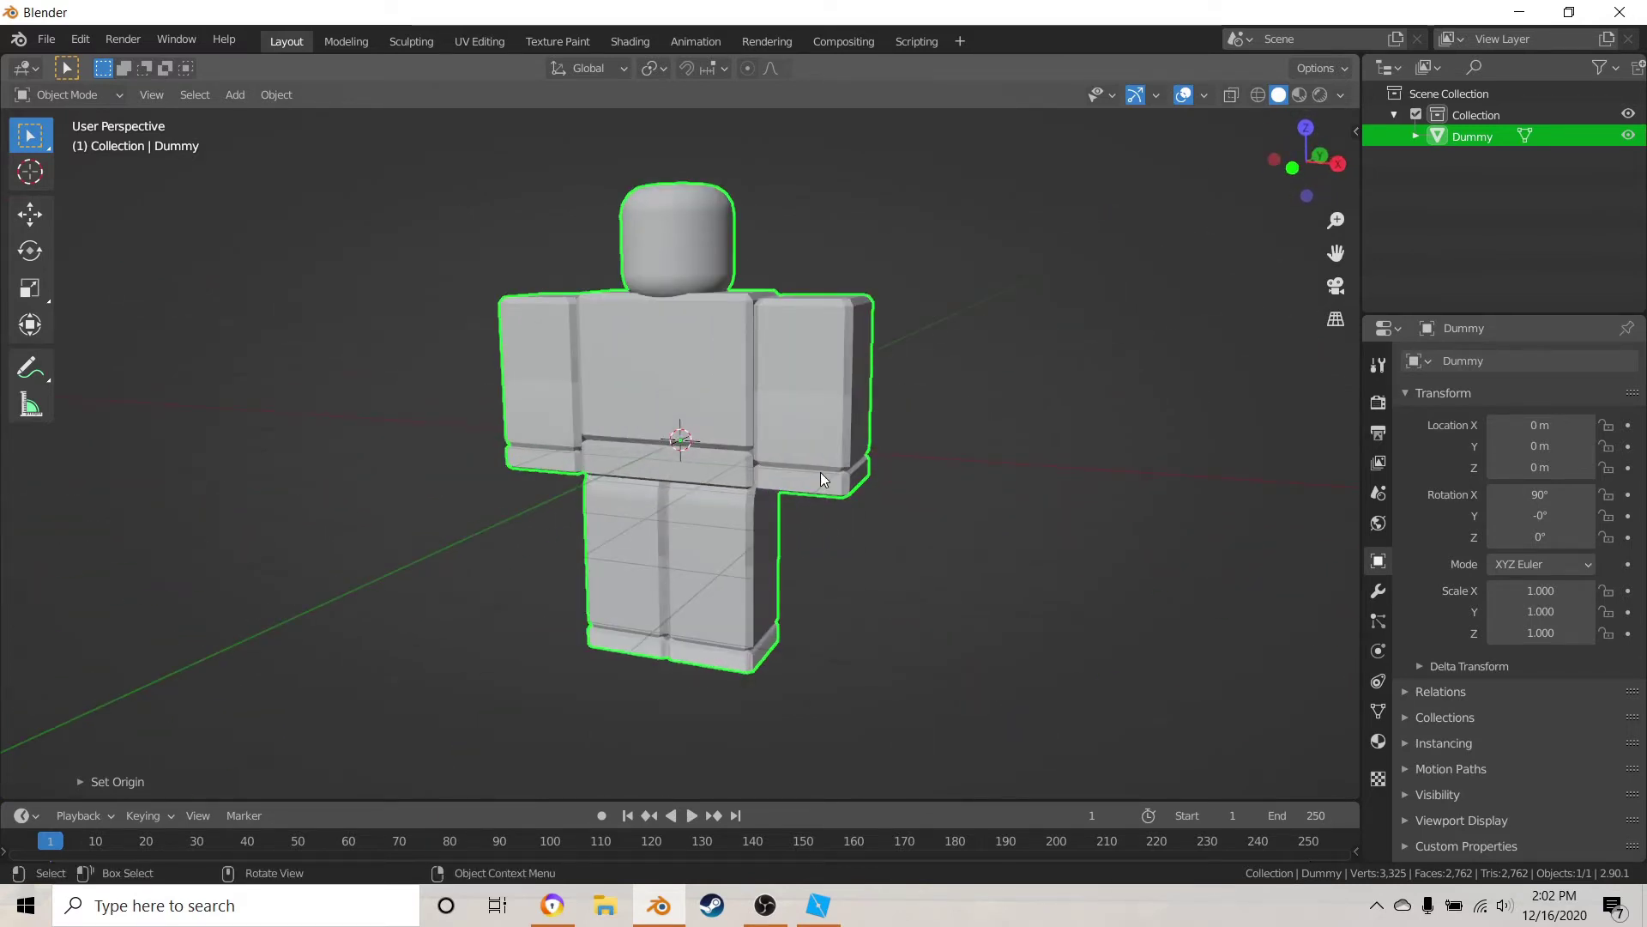
- Raise the Dummy about 2.41 m along Z in front view so its feet rest on the ground line, and deselect it
key(KP_1)
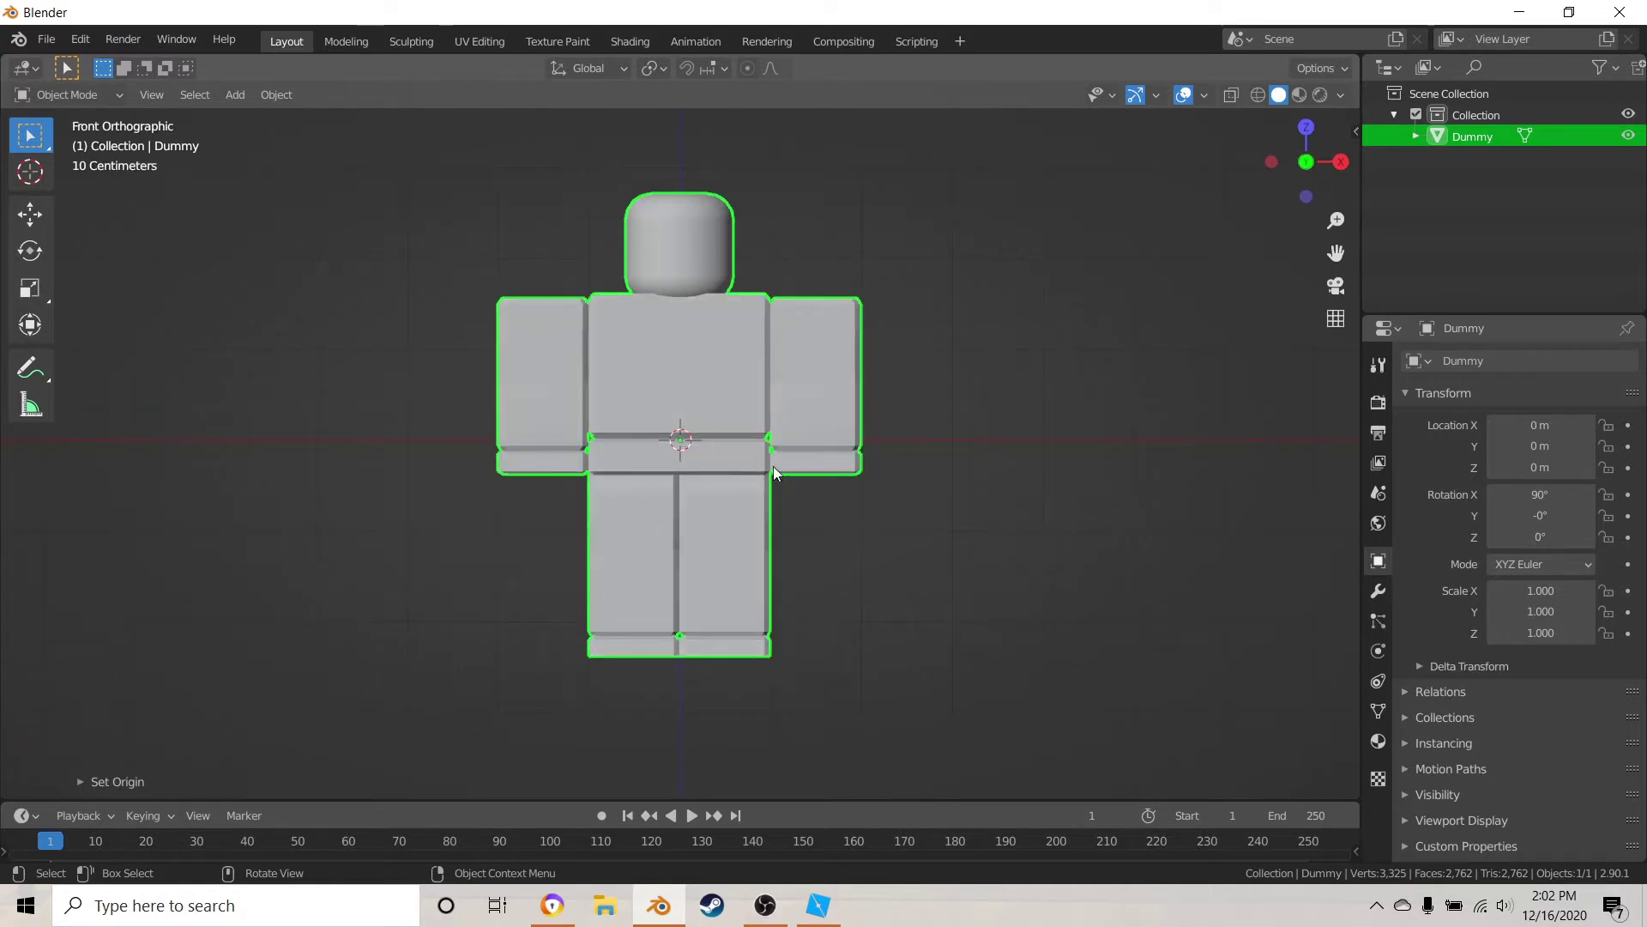
shift+middle_drag(836, 447, 831, 508)
key(g)
key(z)
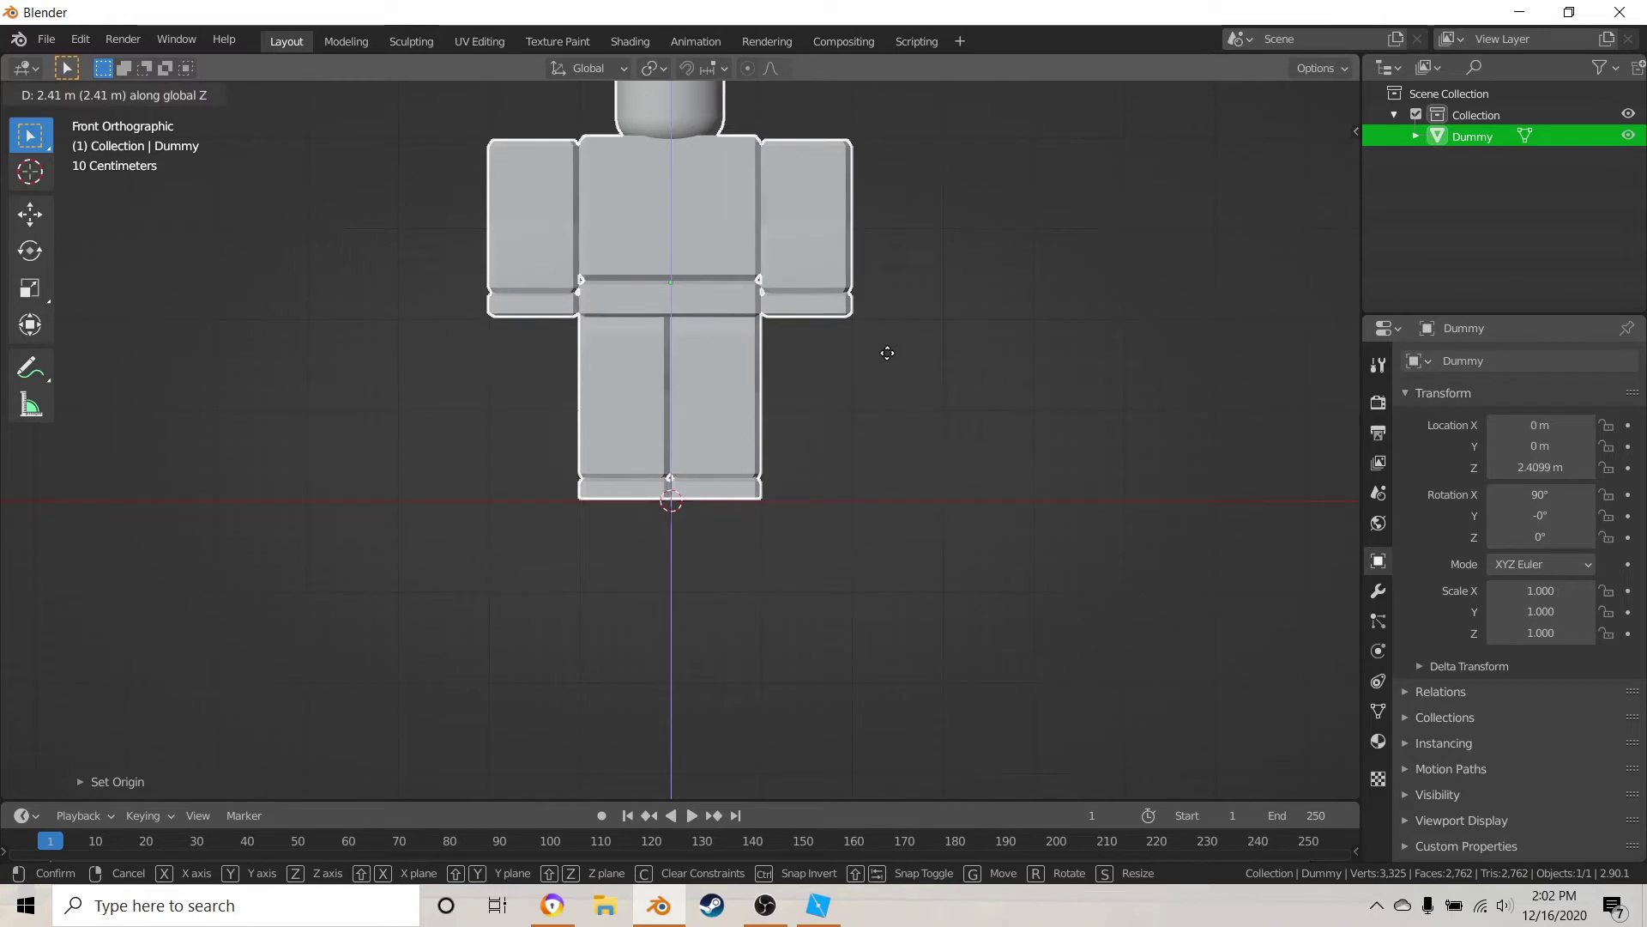
click(887, 353)
middle_drag(887, 355, 849, 485)
scroll(817, 391, down, 3)
scroll(783, 394, up, 4)
middle_drag(735, 481, 811, 470)
key(alt+a)
scroll(856, 472, down, 2)
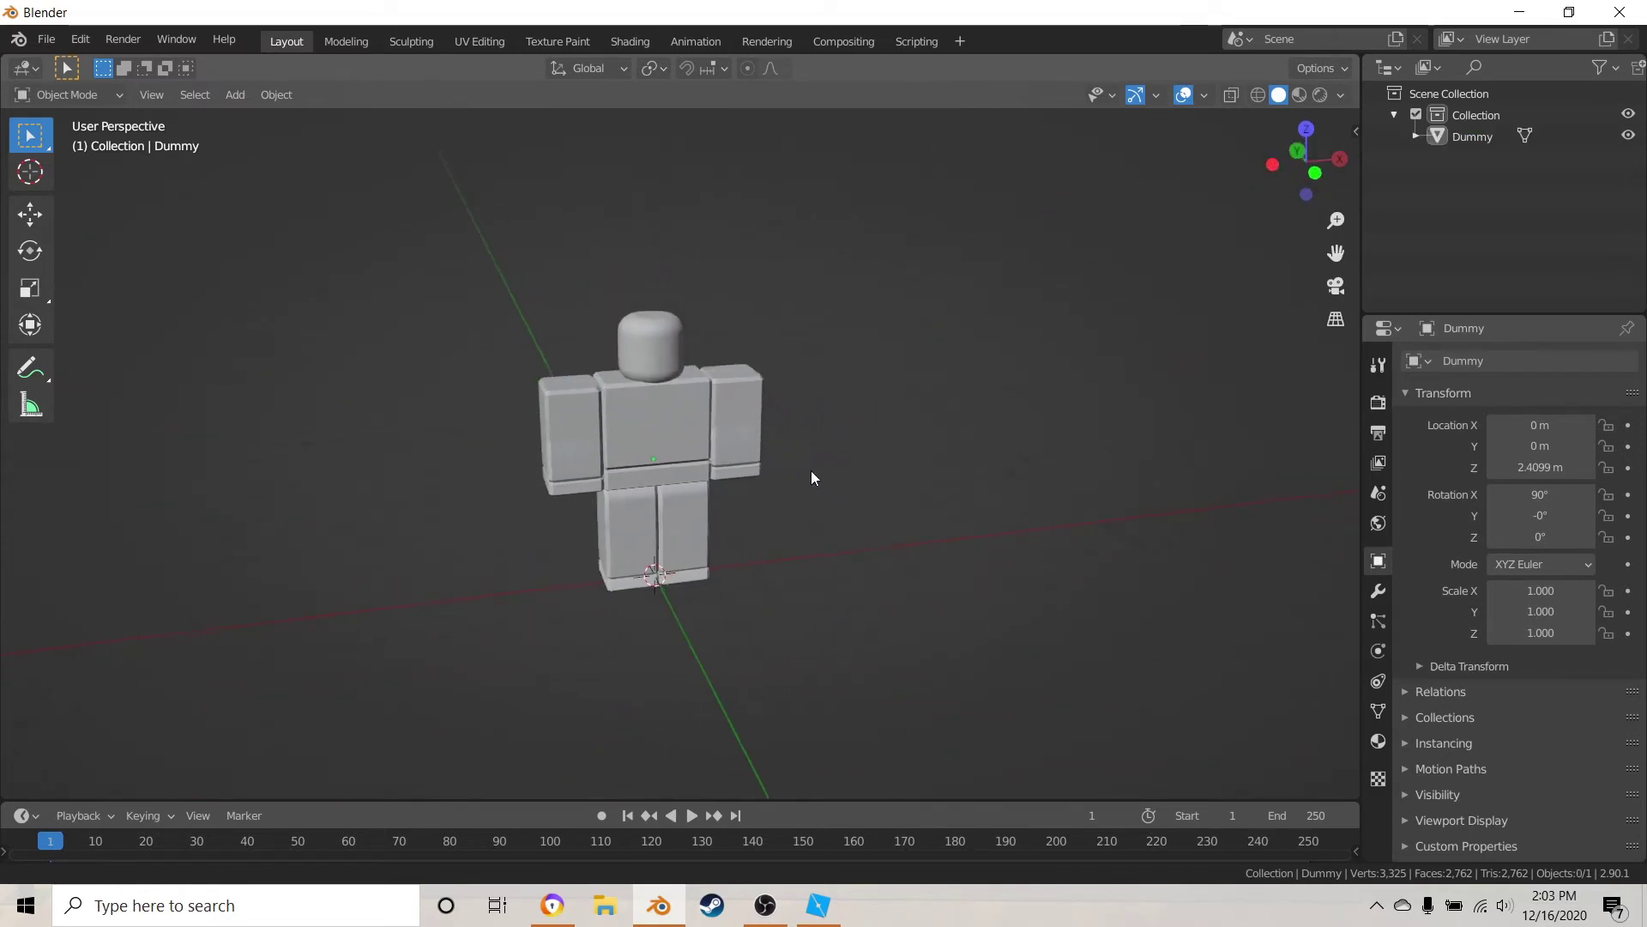
scroll(700, 404, up, 1)
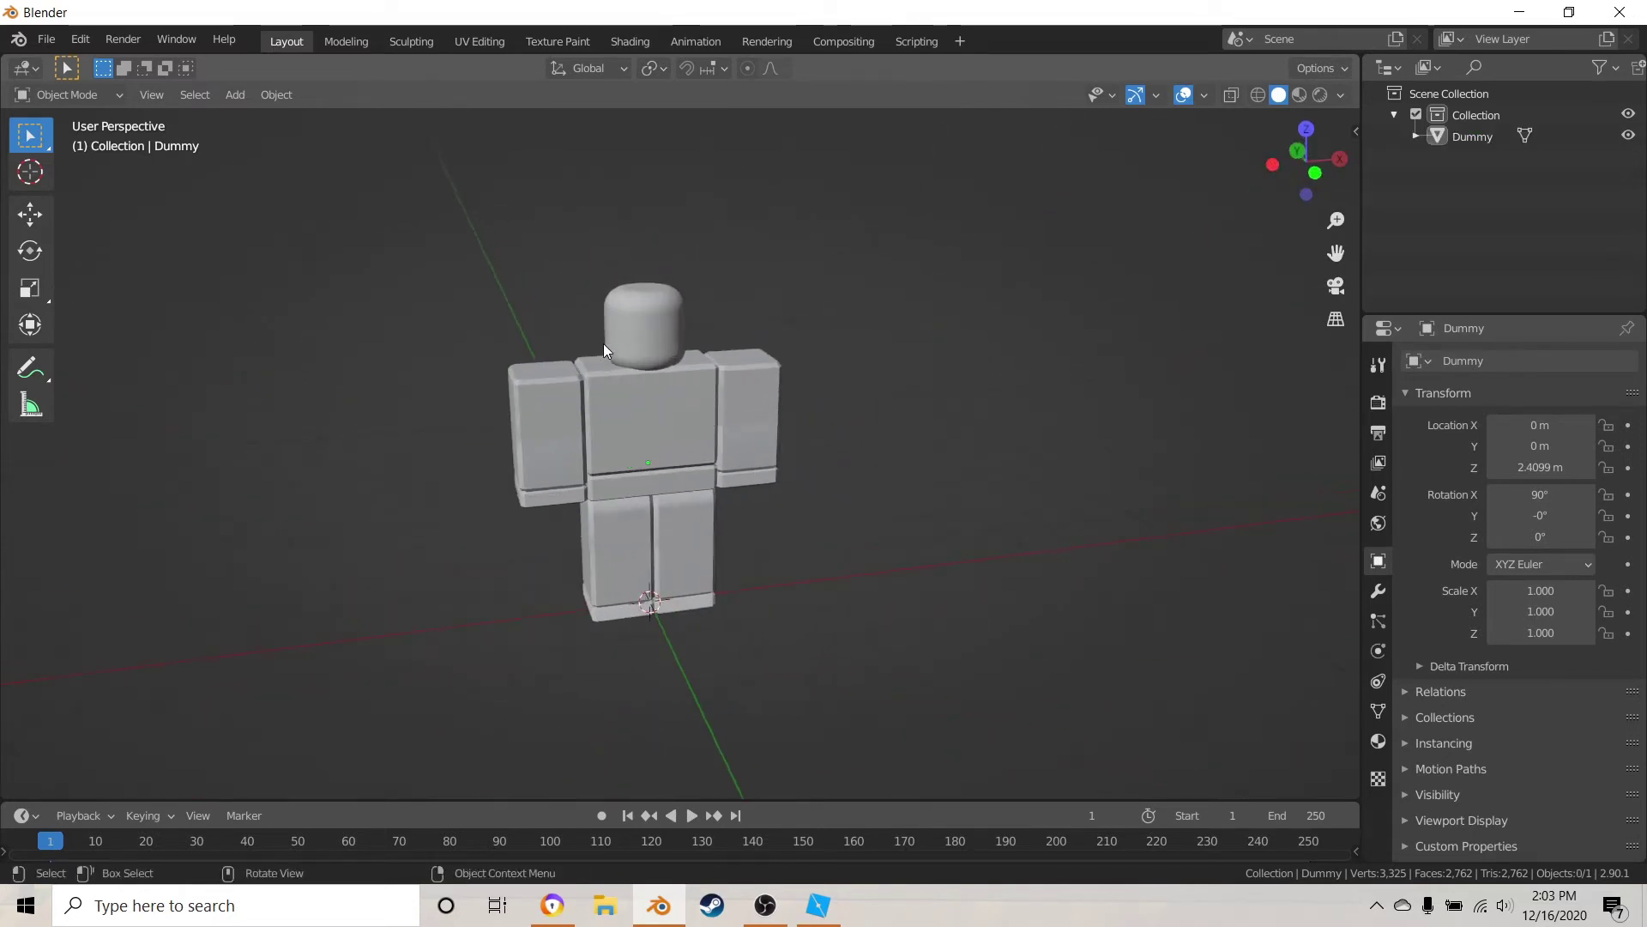
- Add a cylinder mesh and move it in front view up beside the Dummy's head, to about X 1.34 m, Z 4.65 m
key(shift+a)
mouse_move(561, 321)
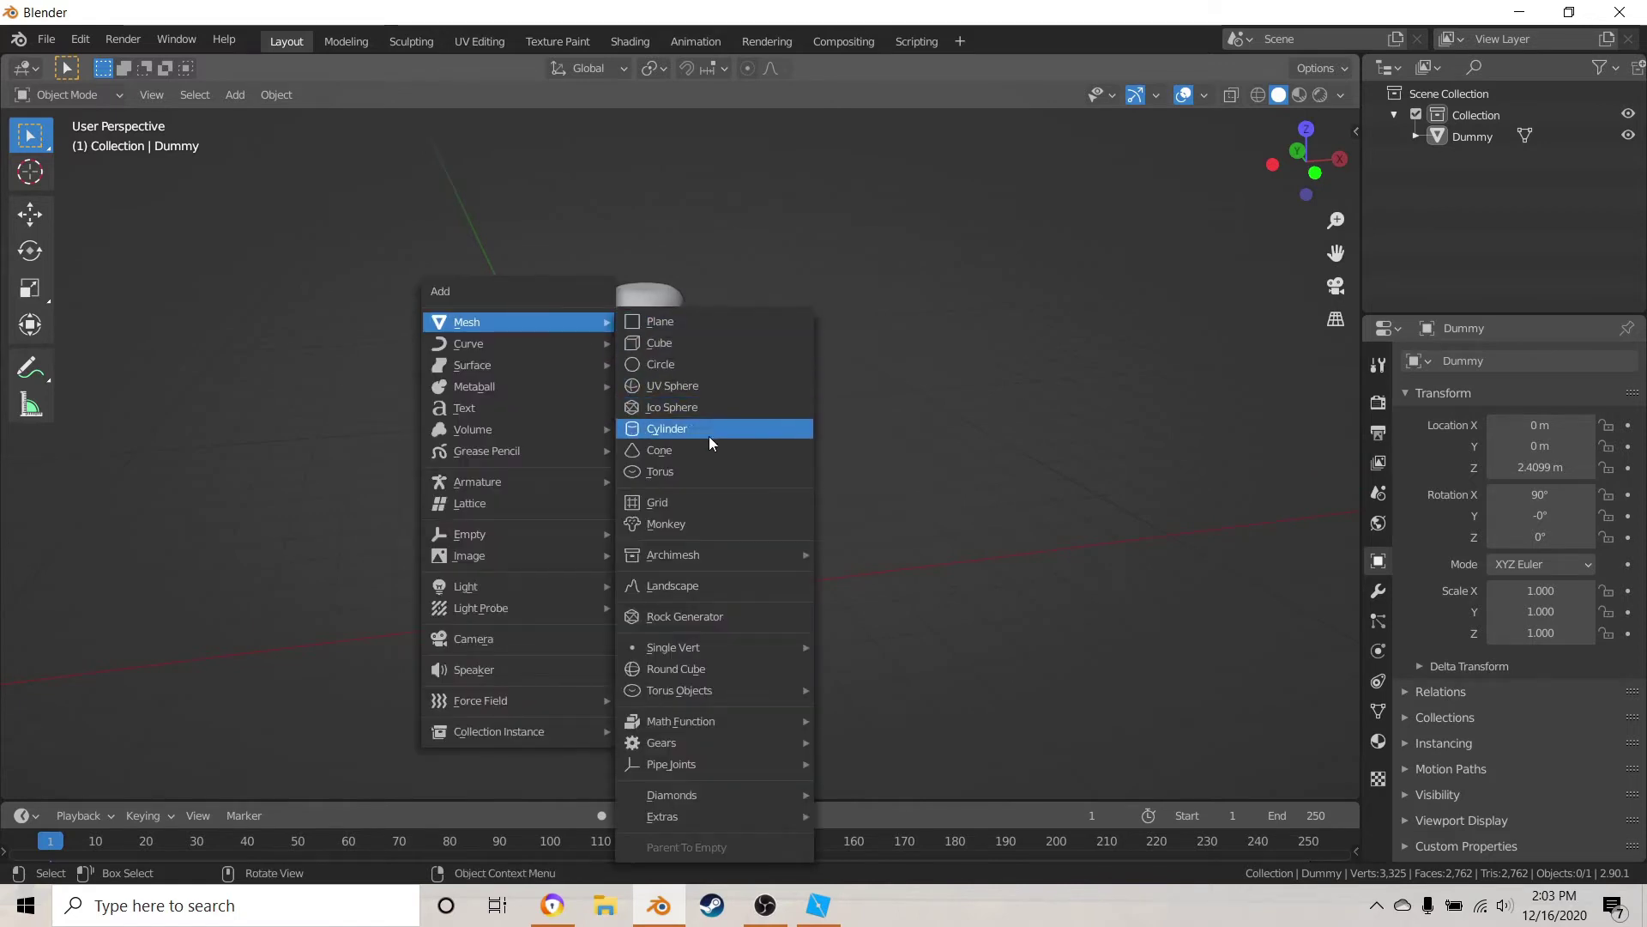
click(676, 429)
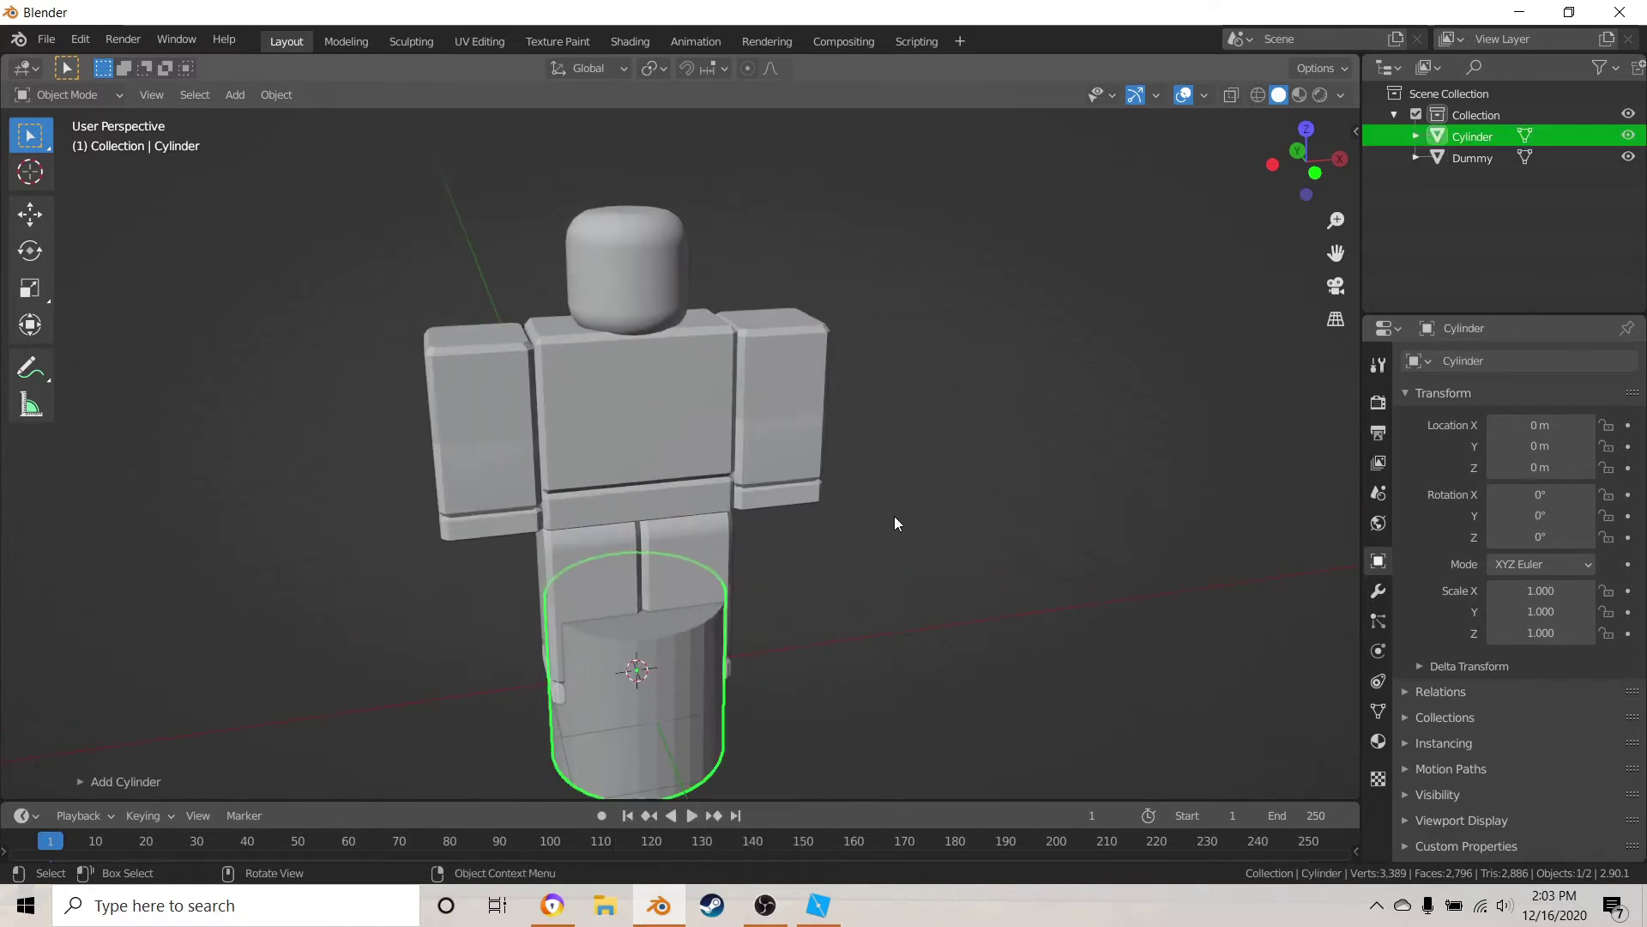
key(KP_1)
shift+middle_drag(856, 508, 834, 564)
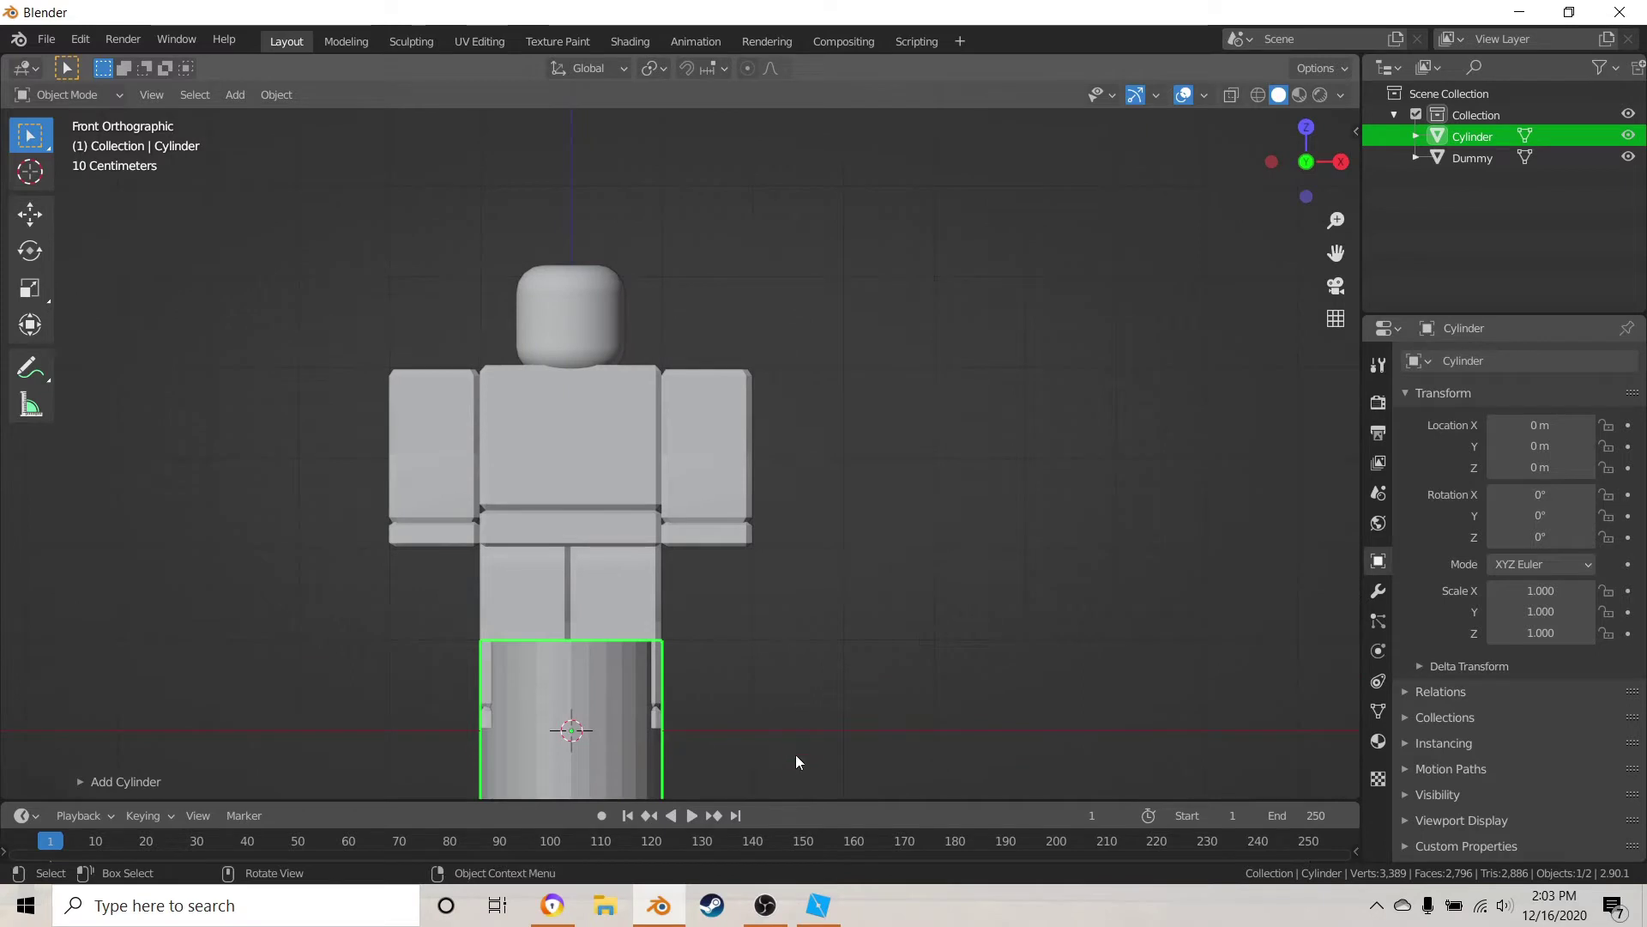
key(g)
click(910, 343)
- Rotate the cylinder 90° about the Y axis
scroll(918, 348, up, 1)
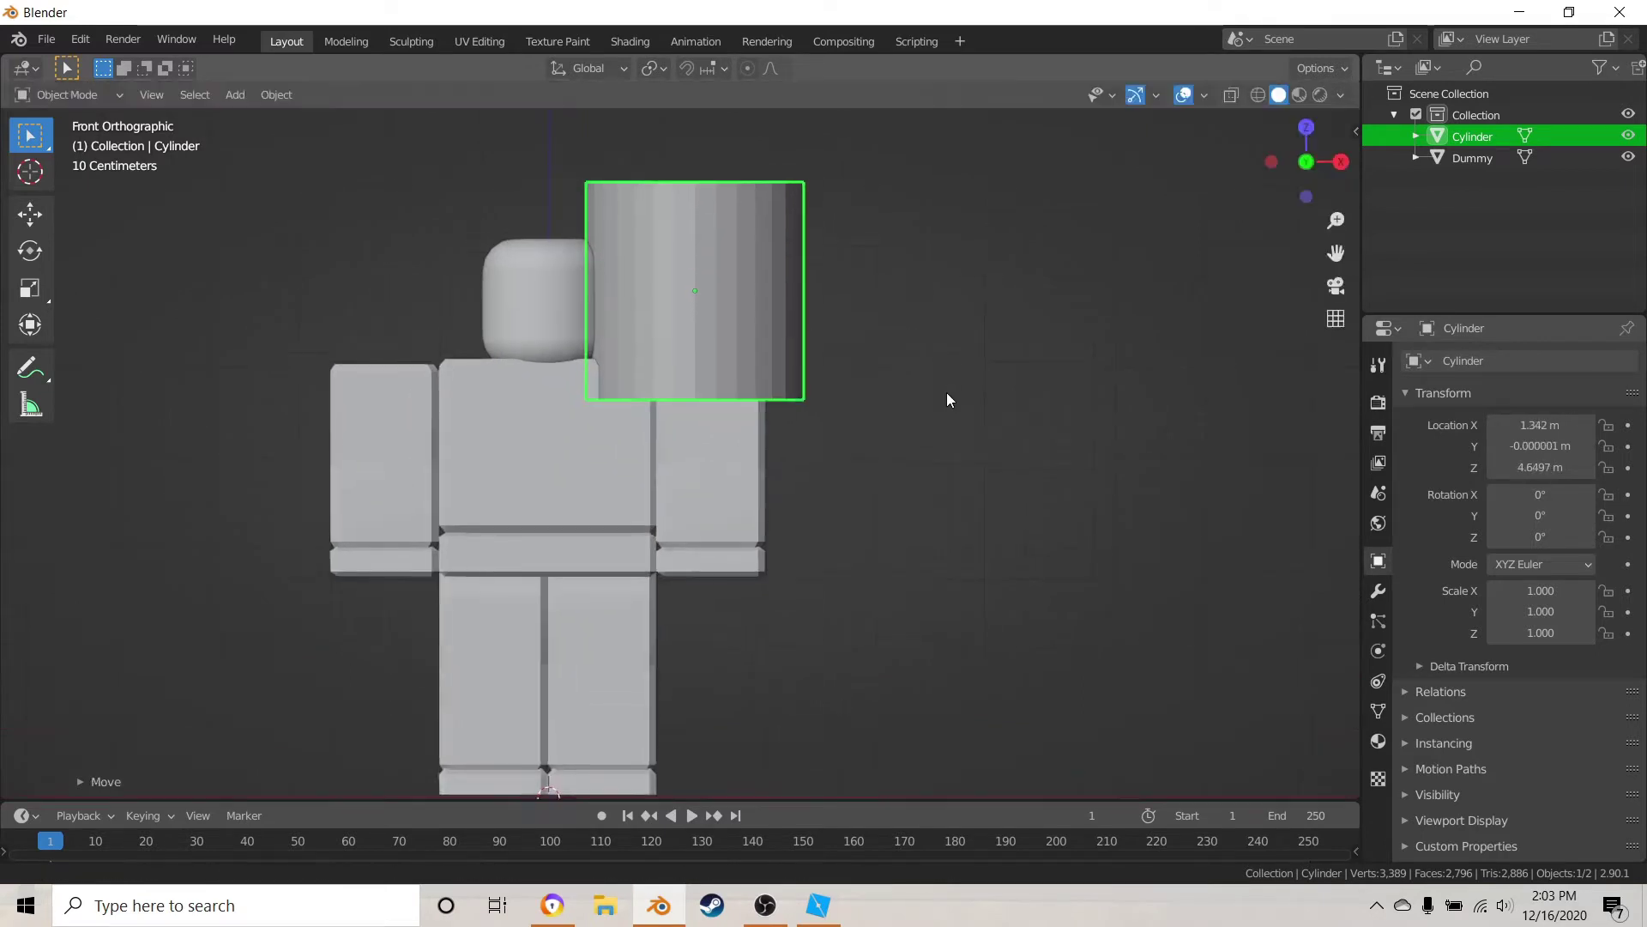
shift+middle_drag(947, 400, 954, 488)
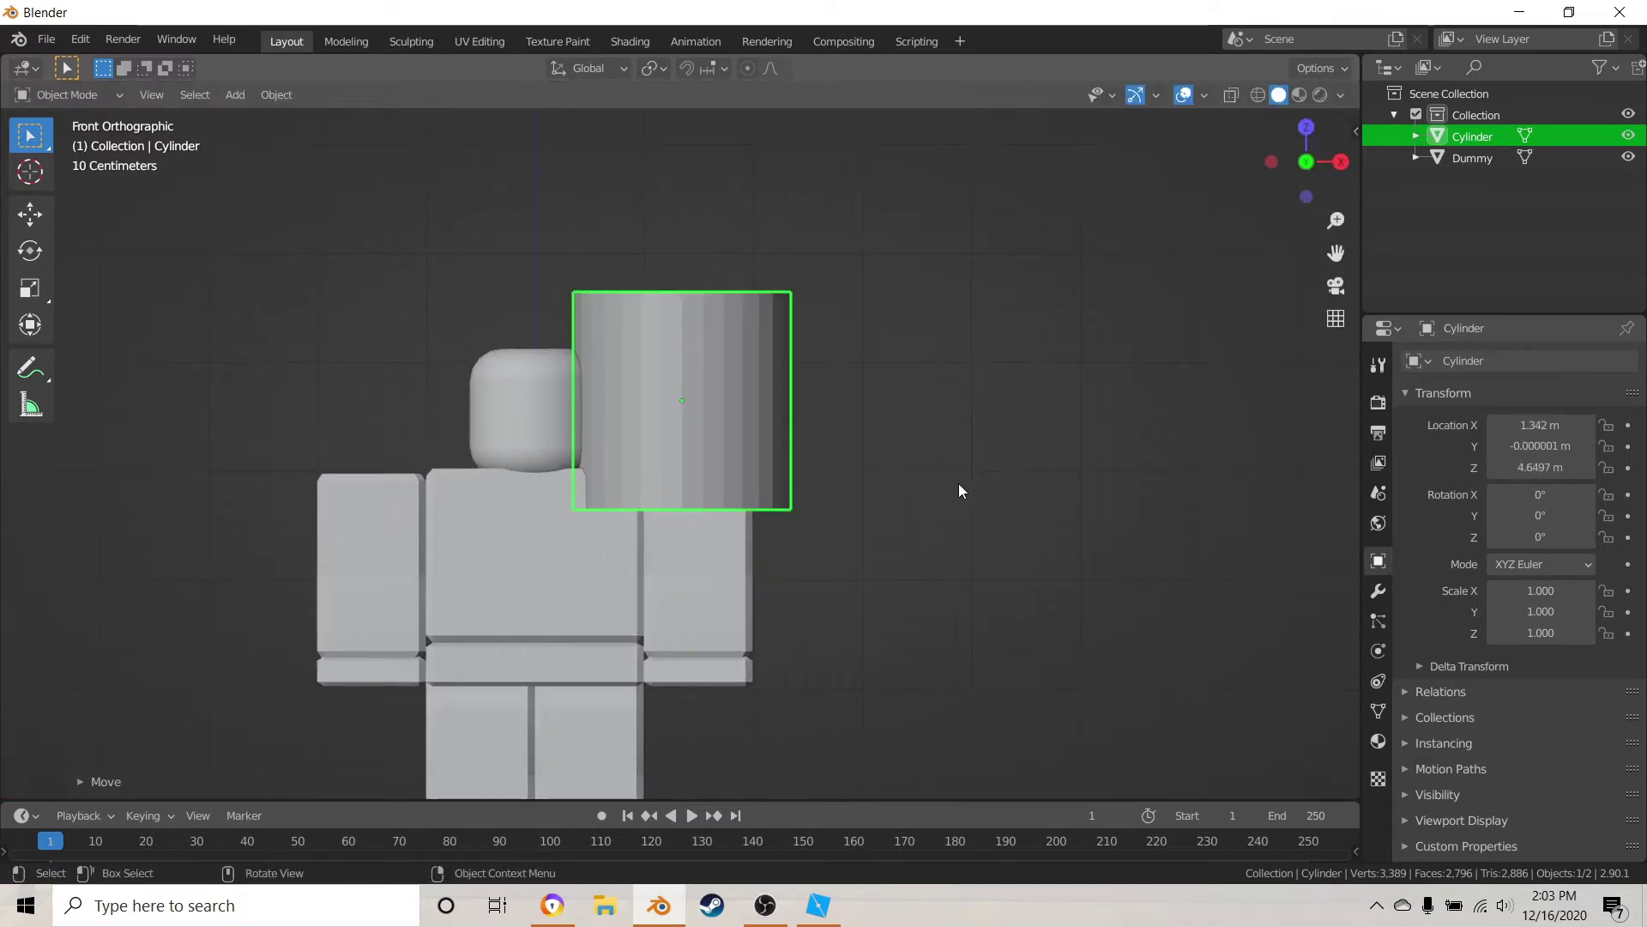
key(r)
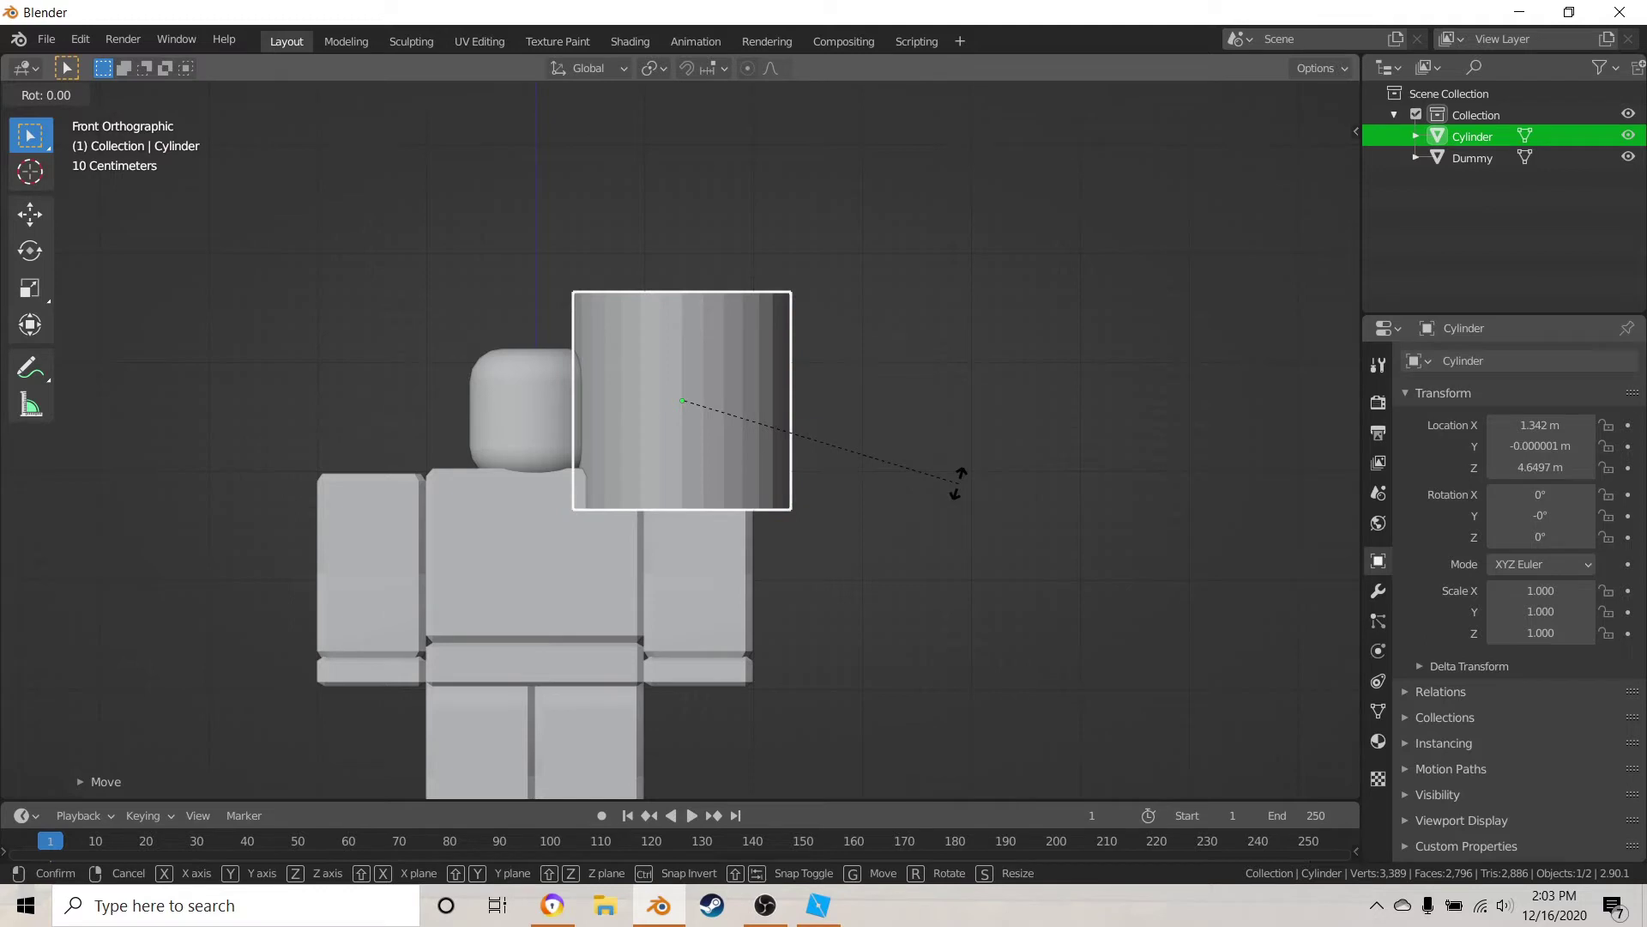
text(y90)
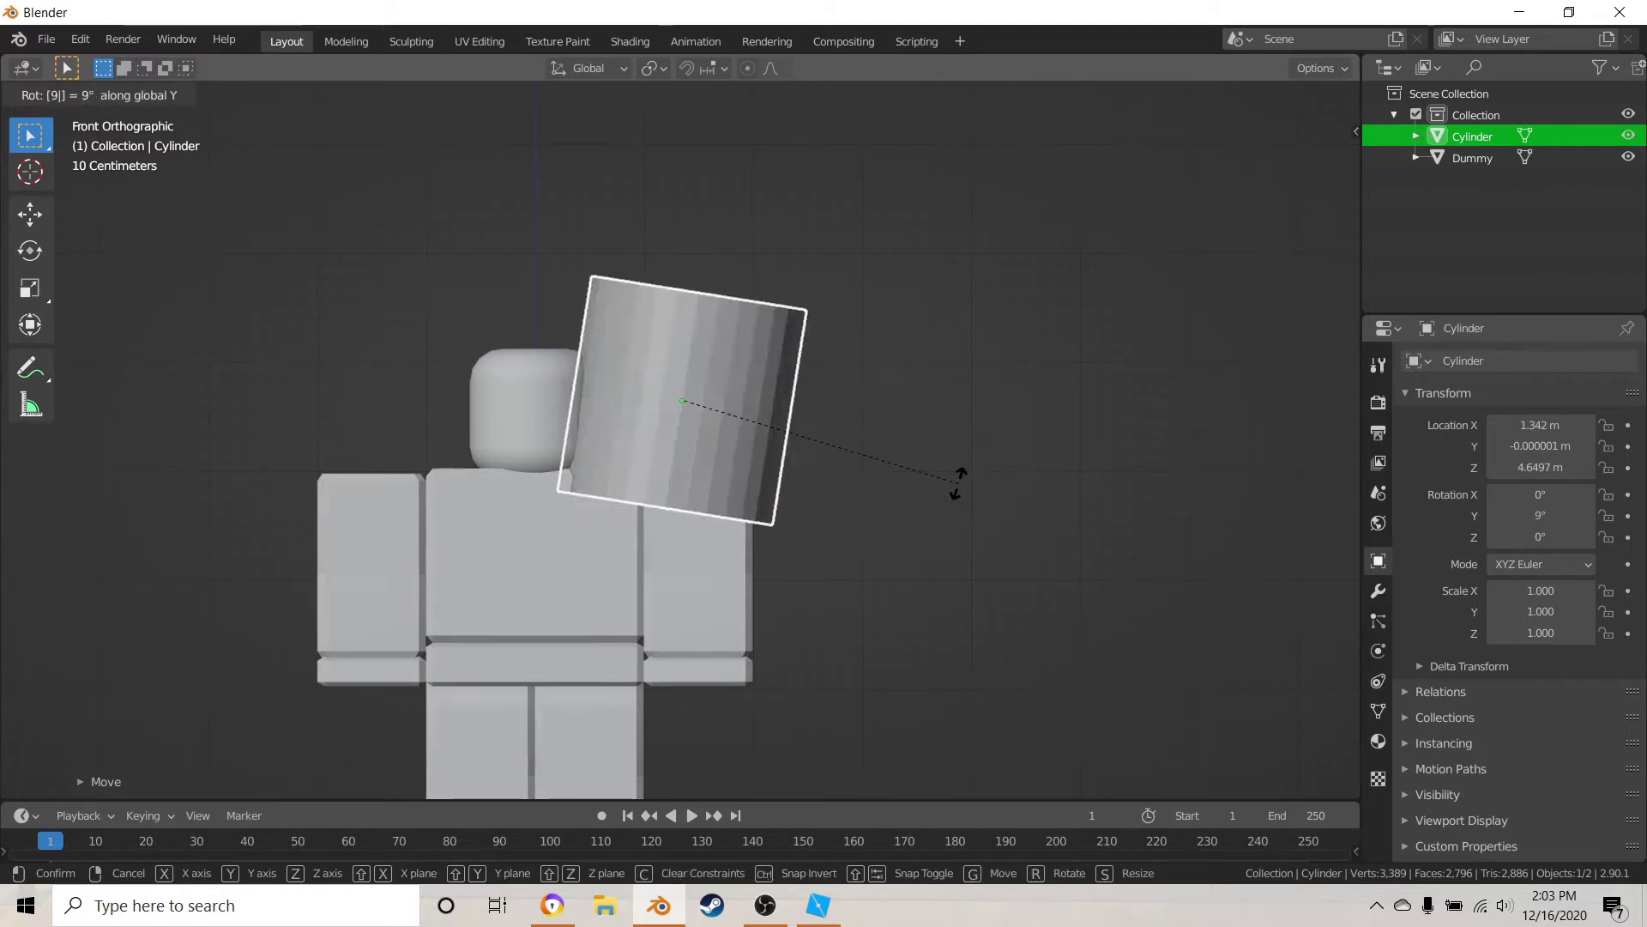
key(Return)
- Scale the cylinder uniformly to about 0.298 and move it close to the side of the head, at about X 0.92 m, Z 4.54 m
scroll(858, 450, up, 3)
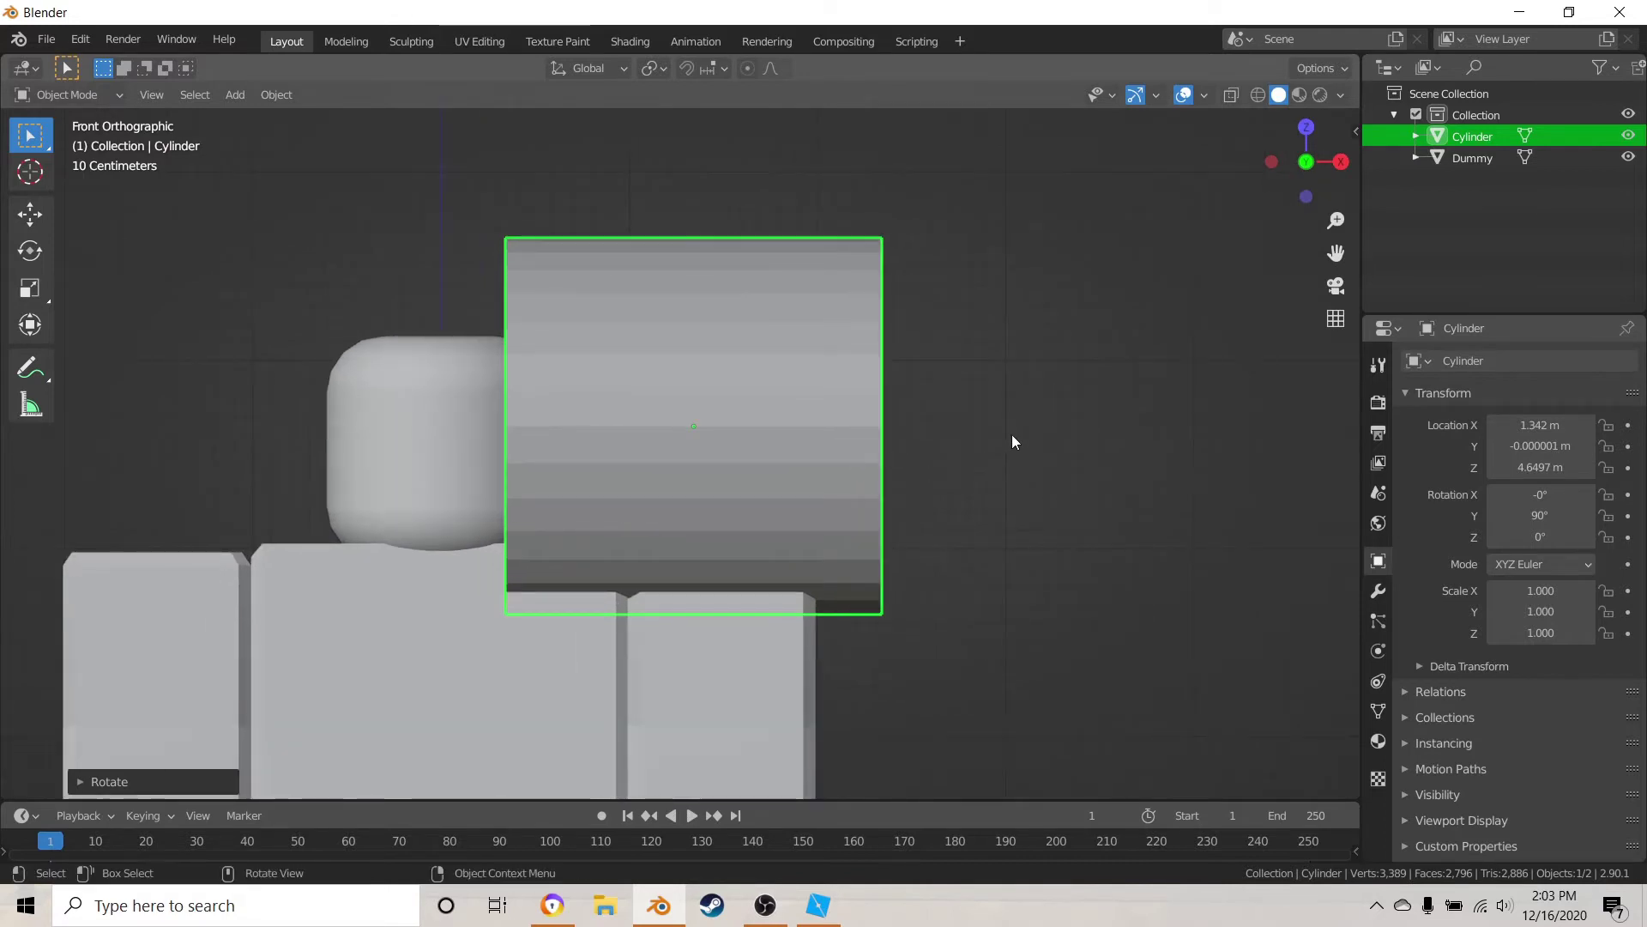
key(s)
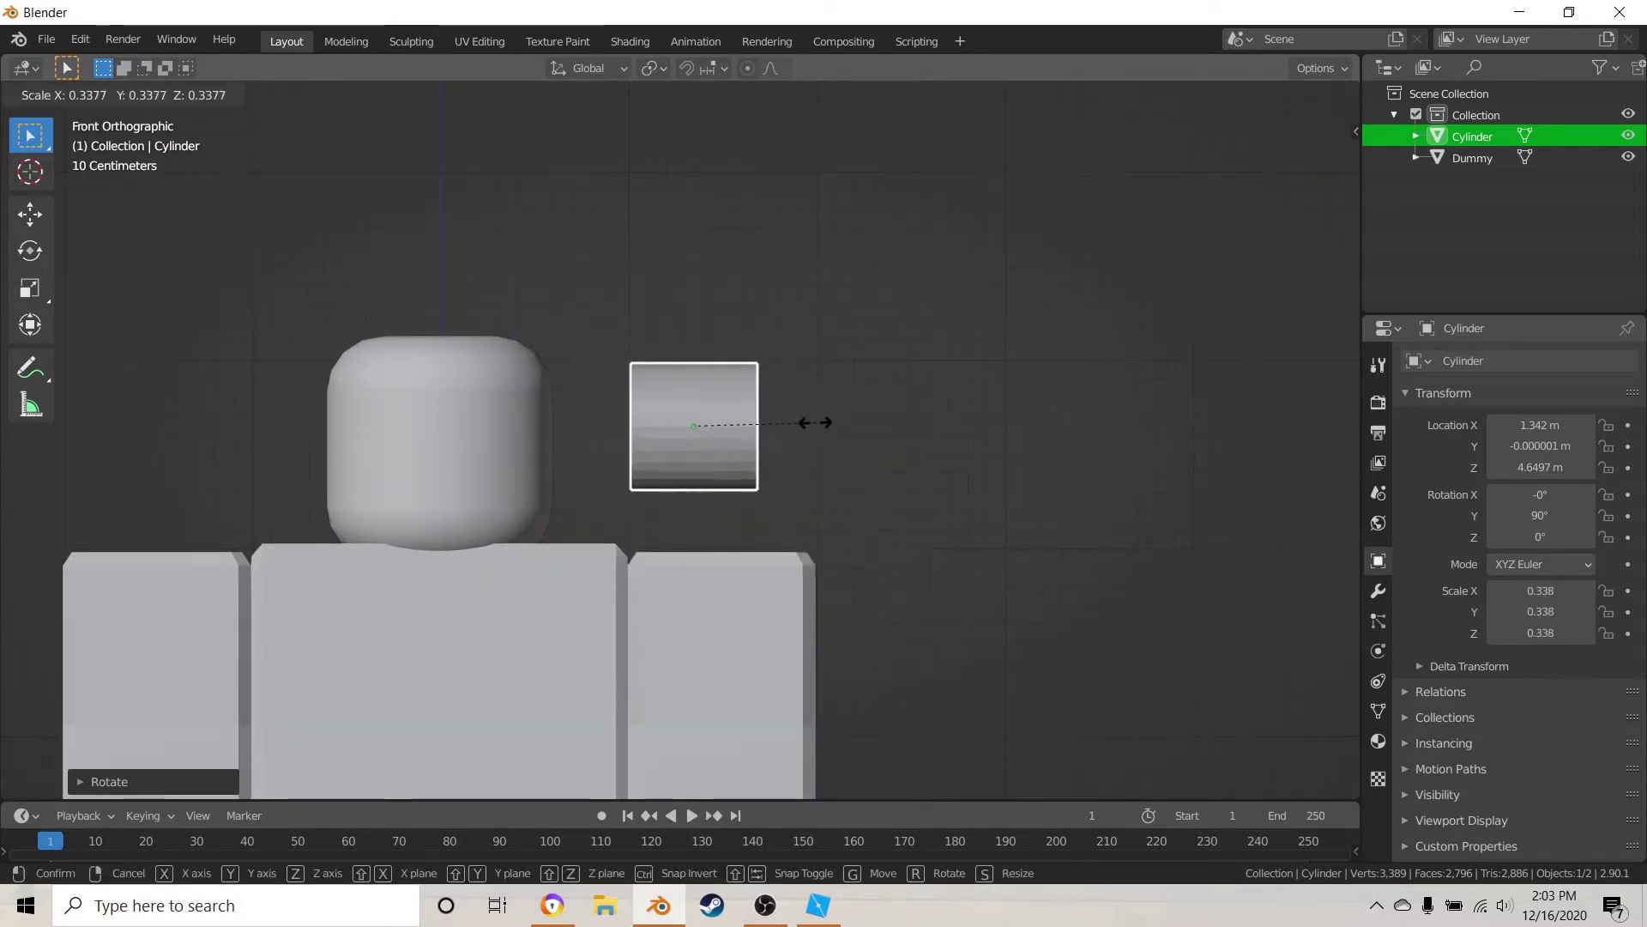
click(804, 429)
scroll(849, 504, up, 5)
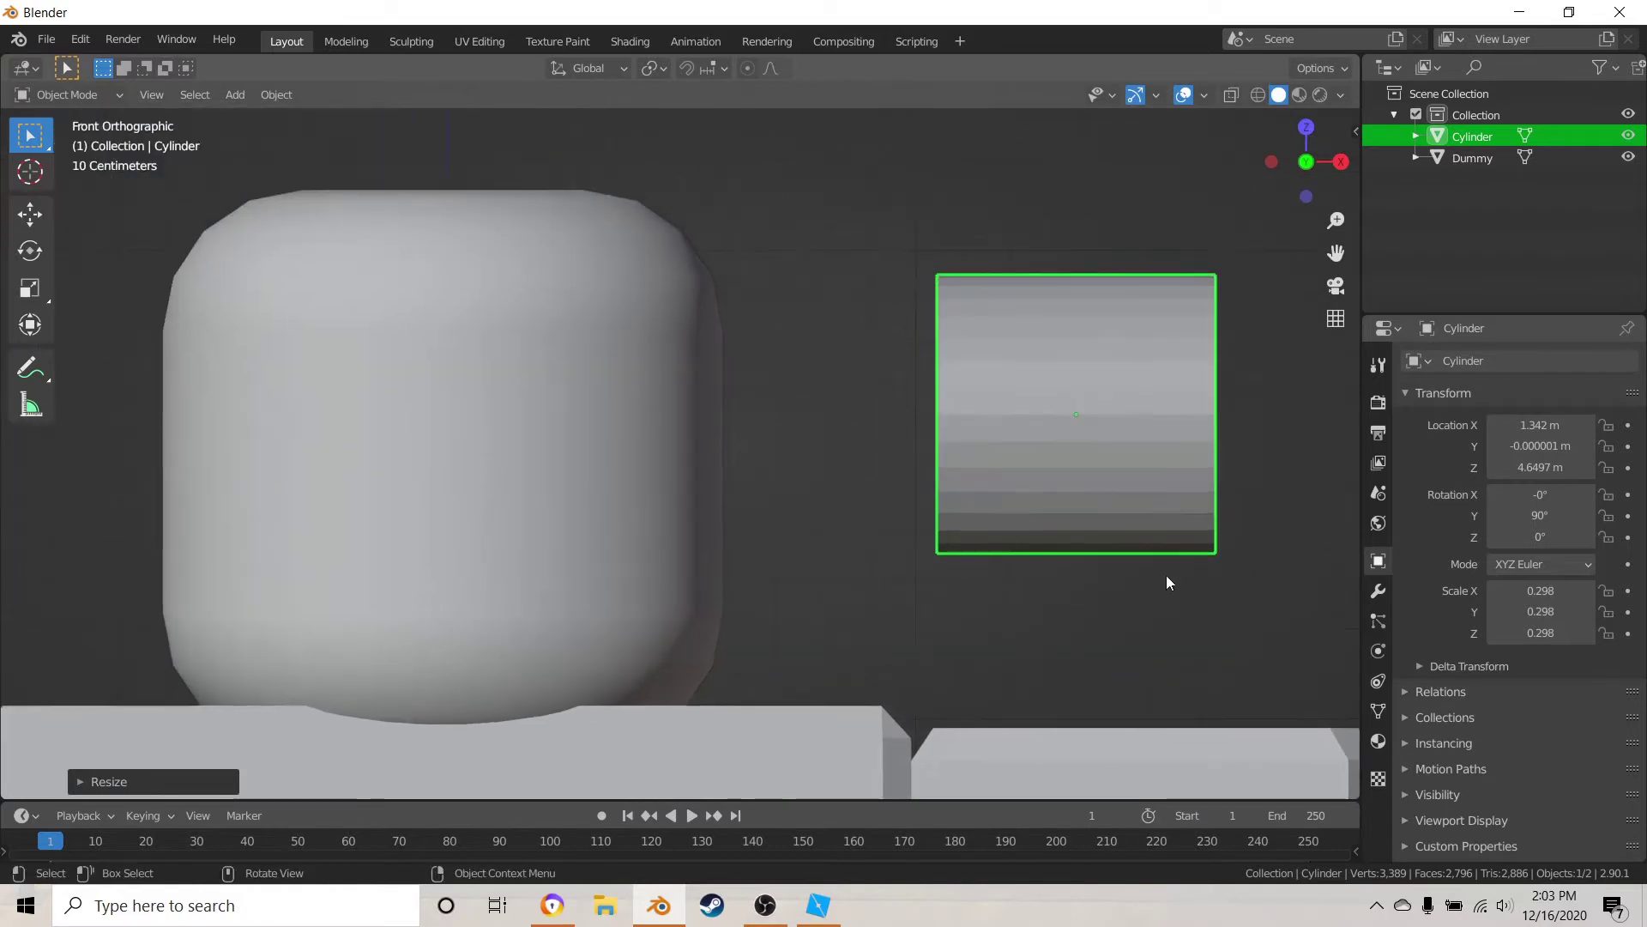
key(g)
click(967, 625)
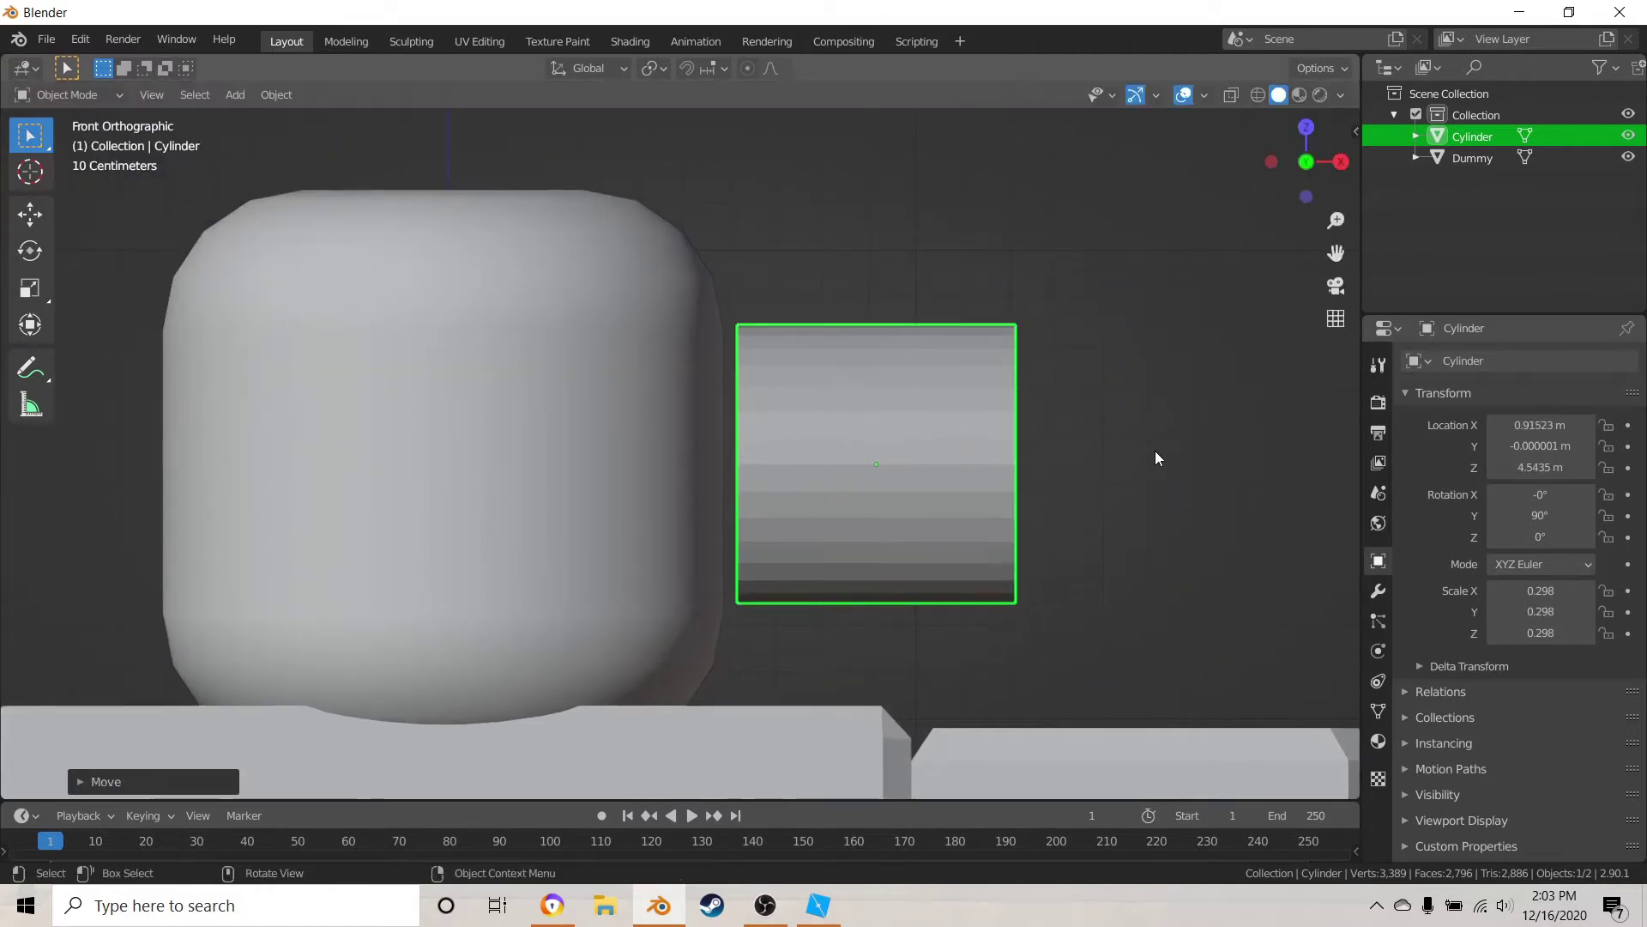
- Flatten the cylinder along global X into a thin disc and shrink it uniformly to a scale of about 0.244, 0.244, 0.098
scroll(1160, 459, down, 2)
key(s)
key(x)
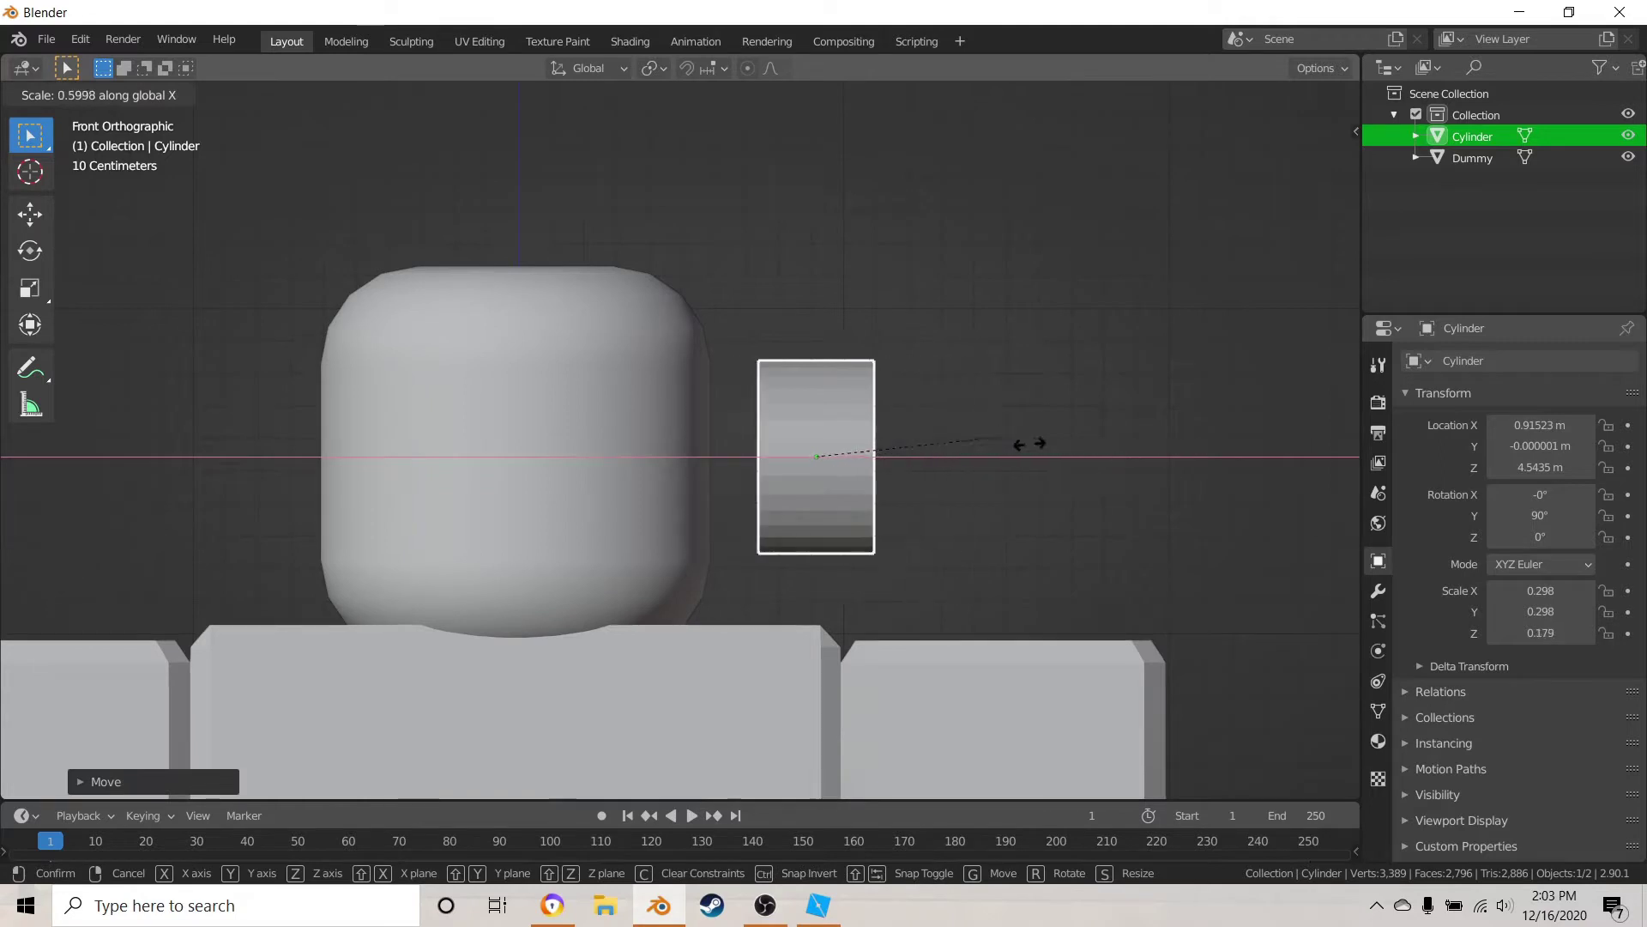
click(941, 468)
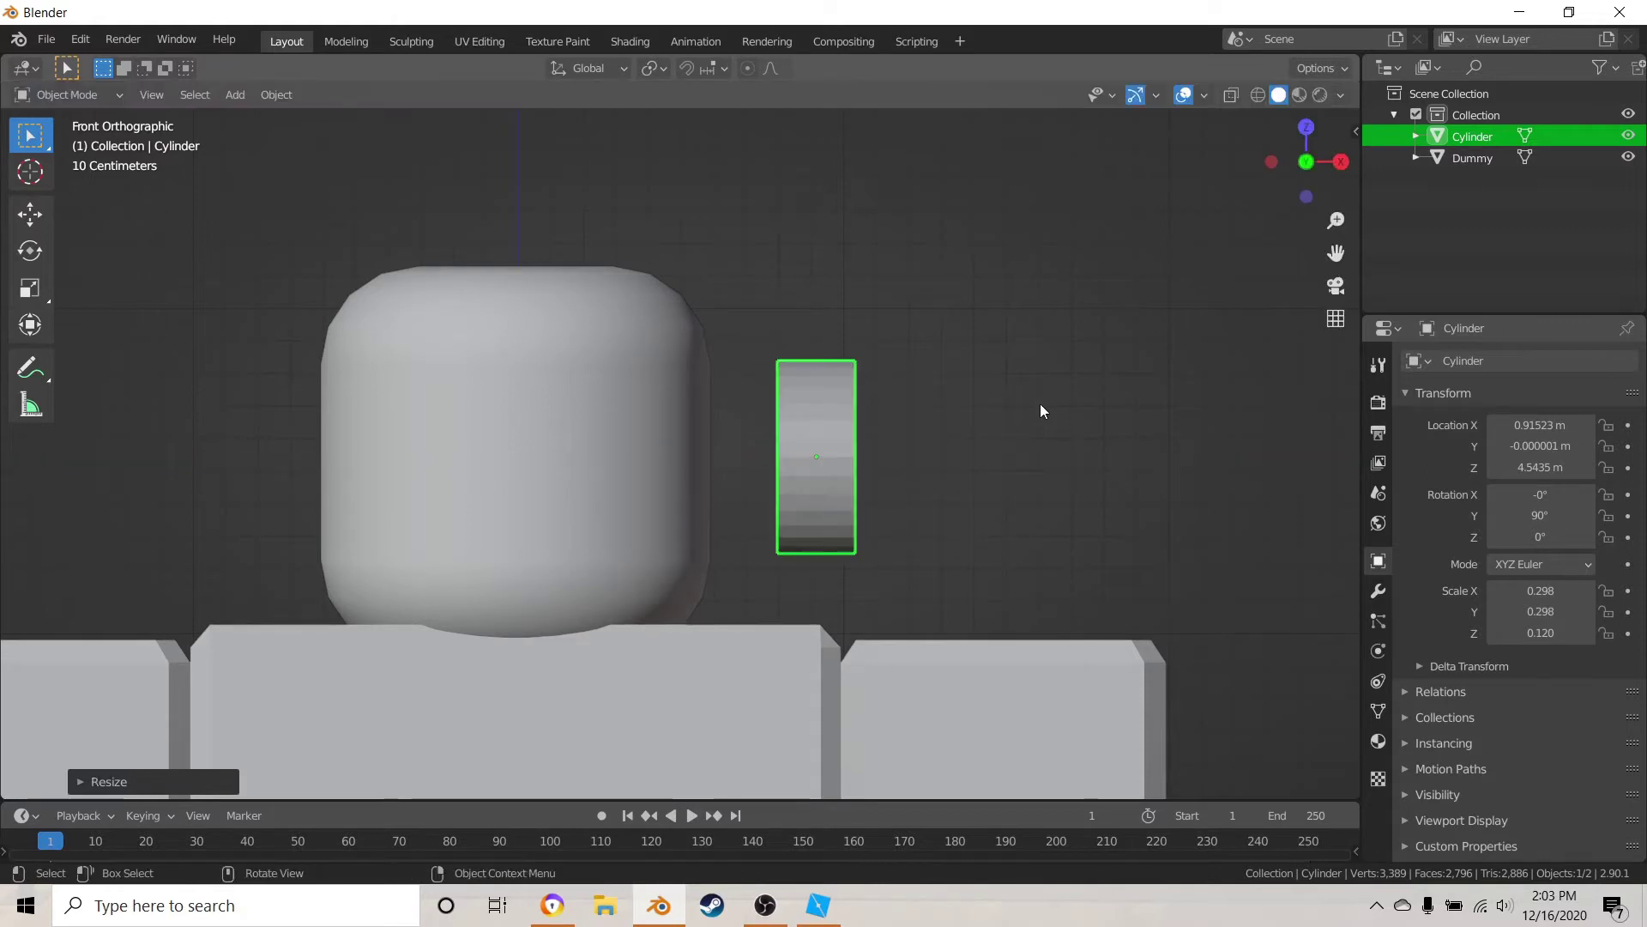
key(s)
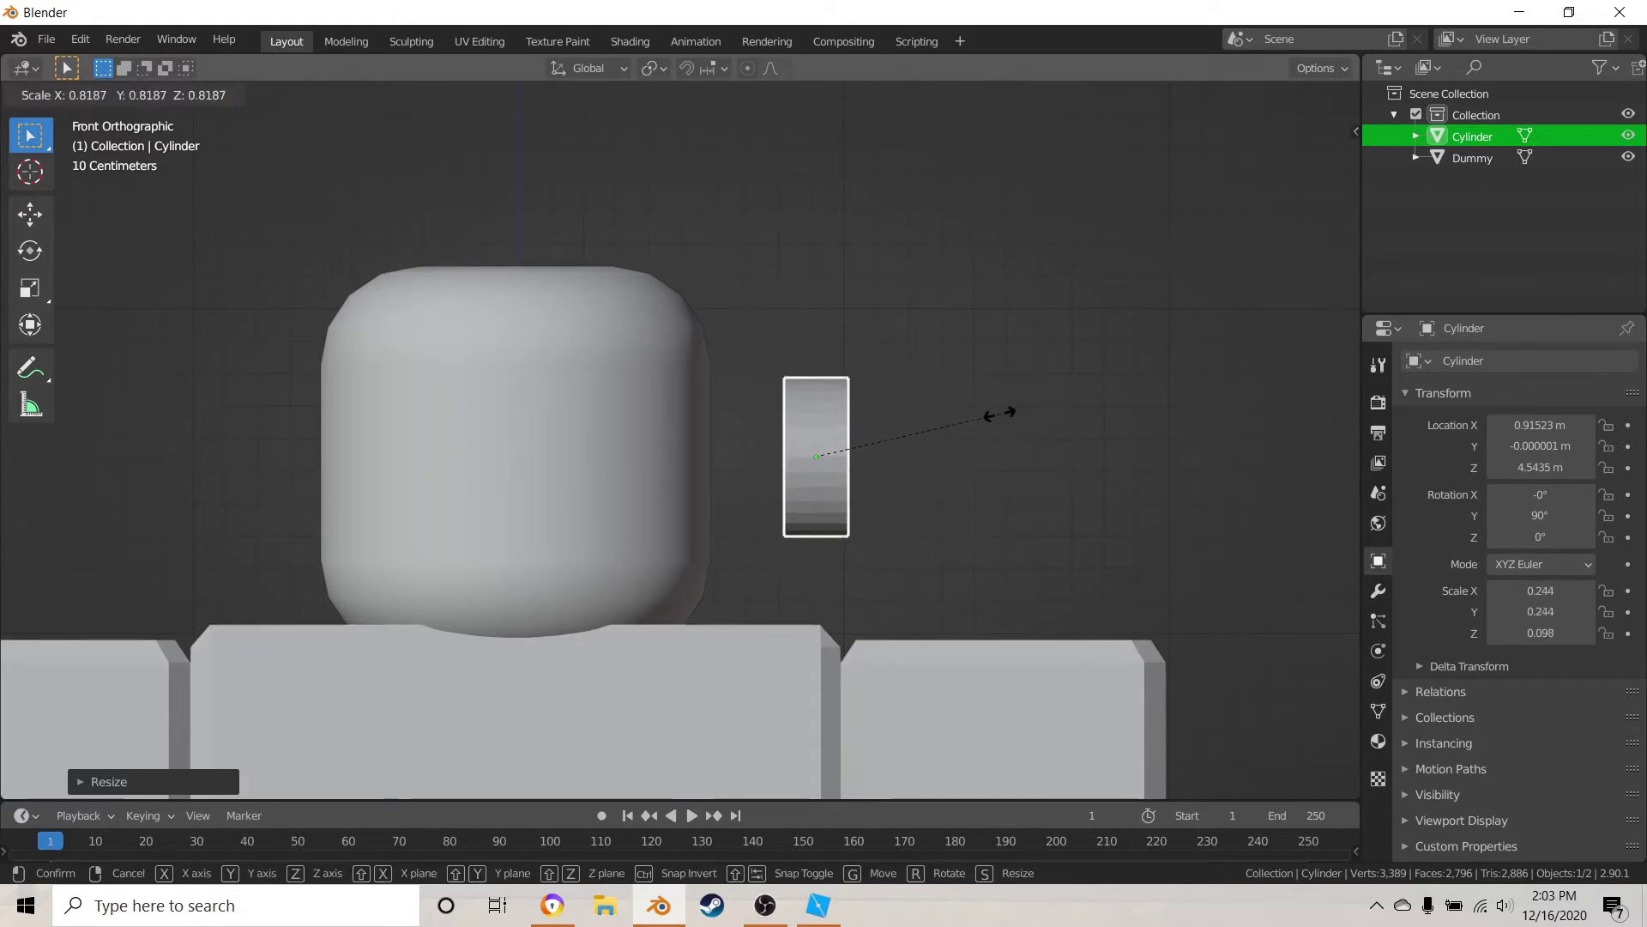
click(1000, 414)
- Slide the disc along X to about 0.58 m so it sits partly inside the side of the head, and deselect everything
ctrl+middle_drag(1000, 413, 1064, 440)
key(g)
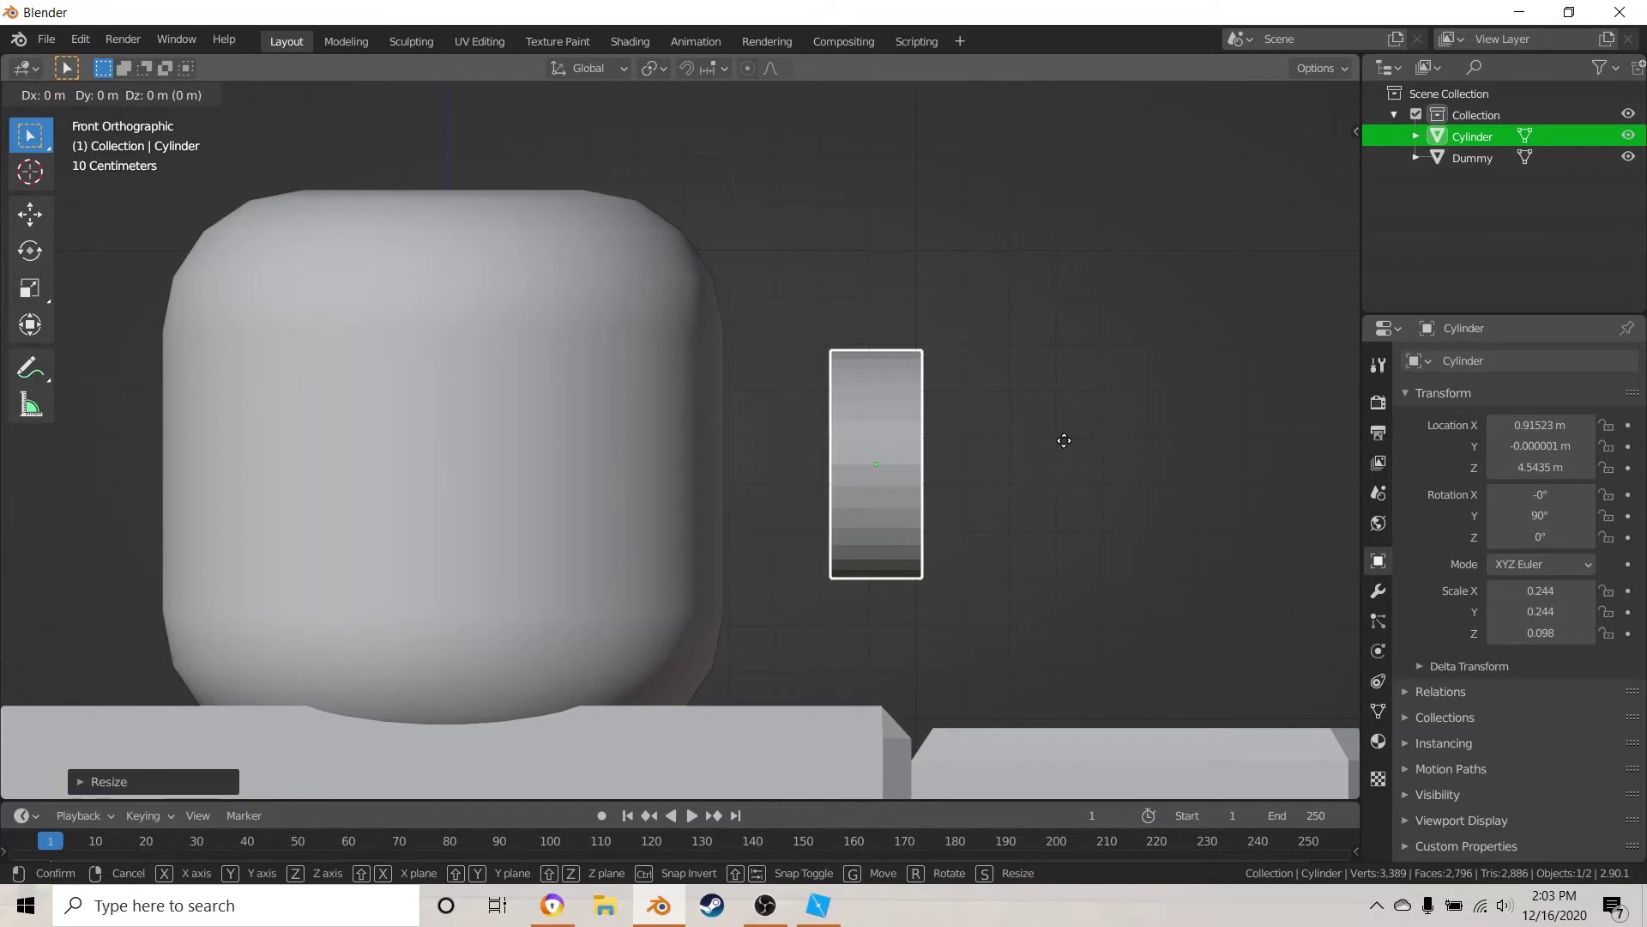
key(x)
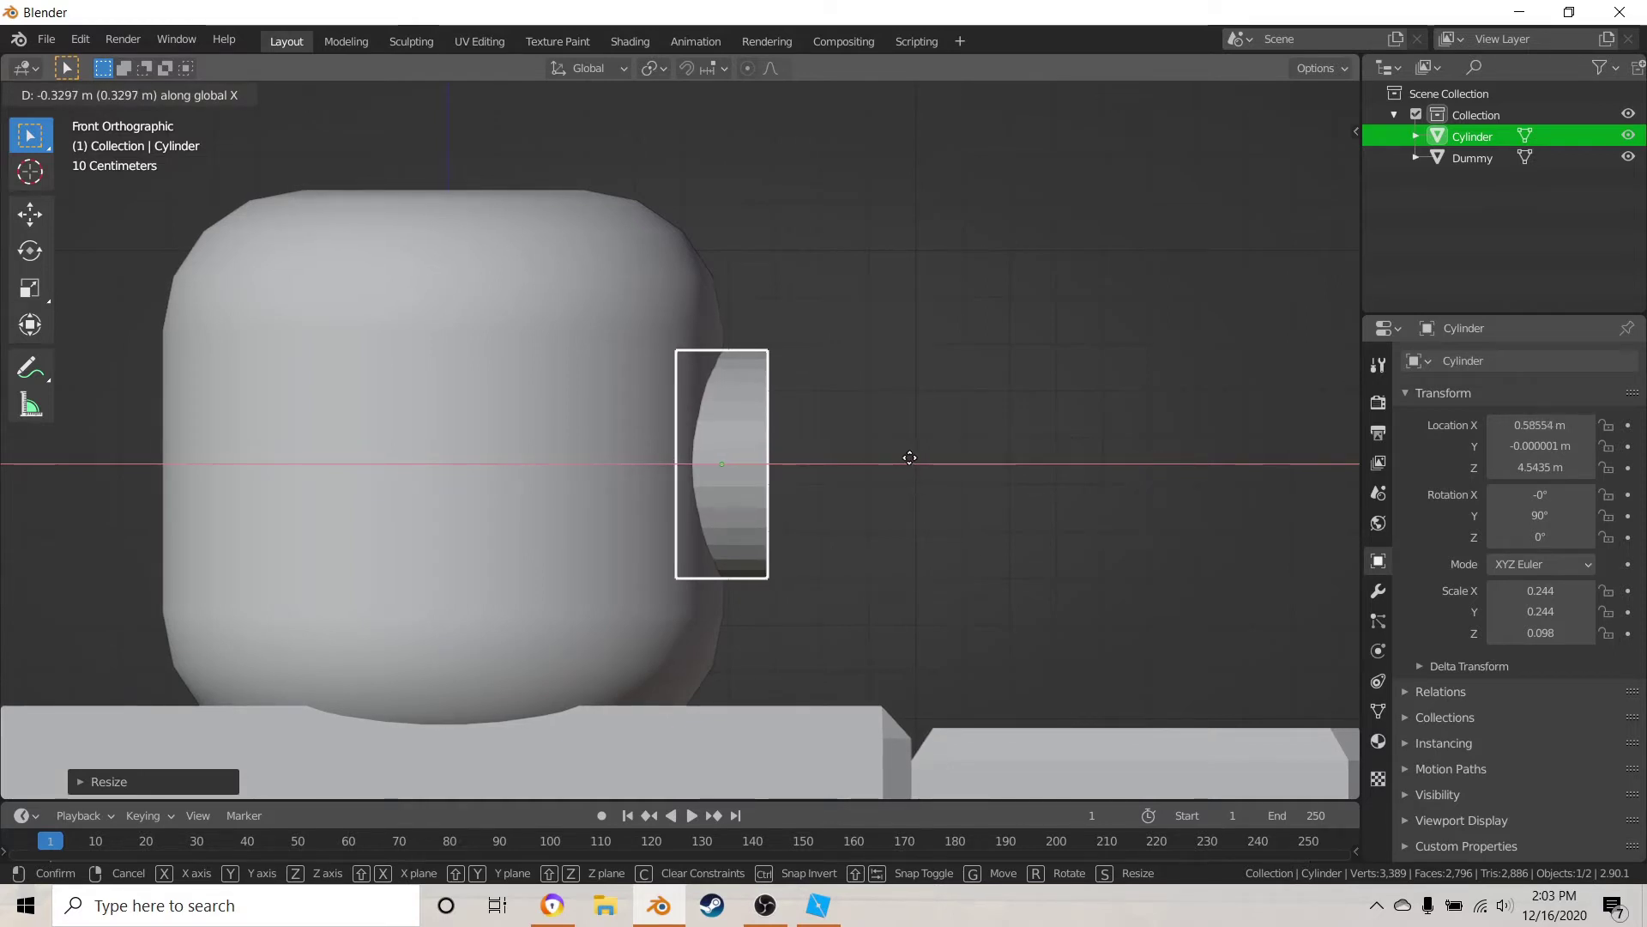
click(909, 459)
middle_drag(908, 458, 779, 508)
scroll(829, 520, down, 4)
key(a)
key(alt+a)
scroll(779, 508, down, 5)
middle_drag(956, 524, 1084, 518)
scroll(723, 536, up, 4)
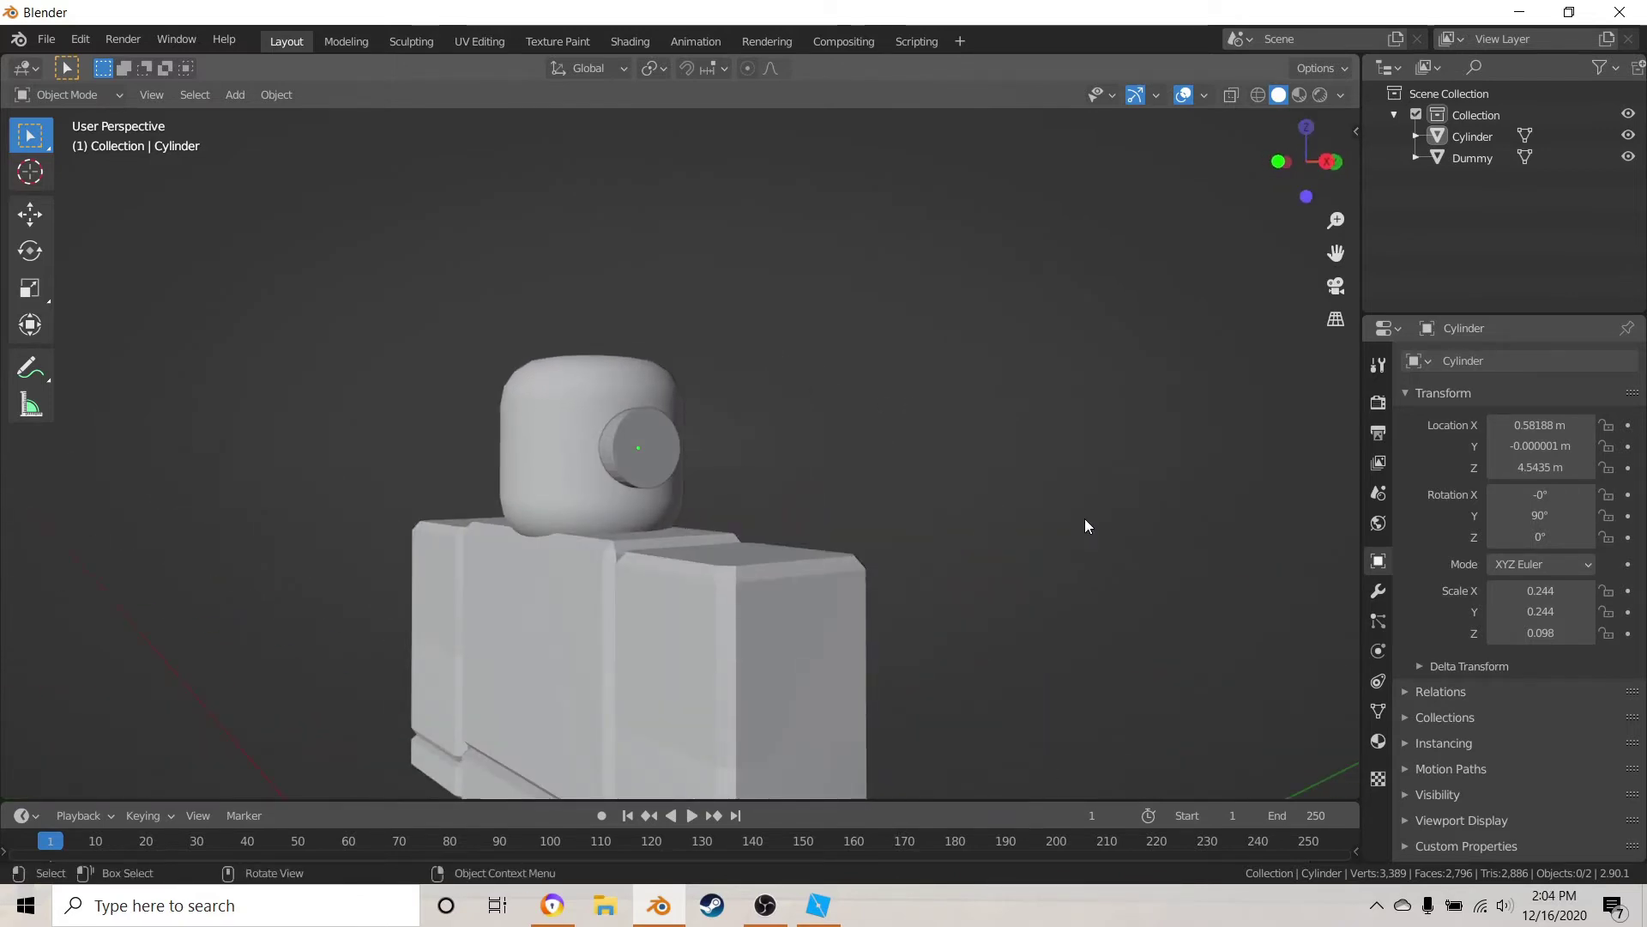
- Add a cube and move it up beside the head just above the disc, at about X 0.70 m, Z 4.85 m
key(KP_1)
scroll(1045, 541, down, 4)
shift+middle_drag(814, 505, 822, 399)
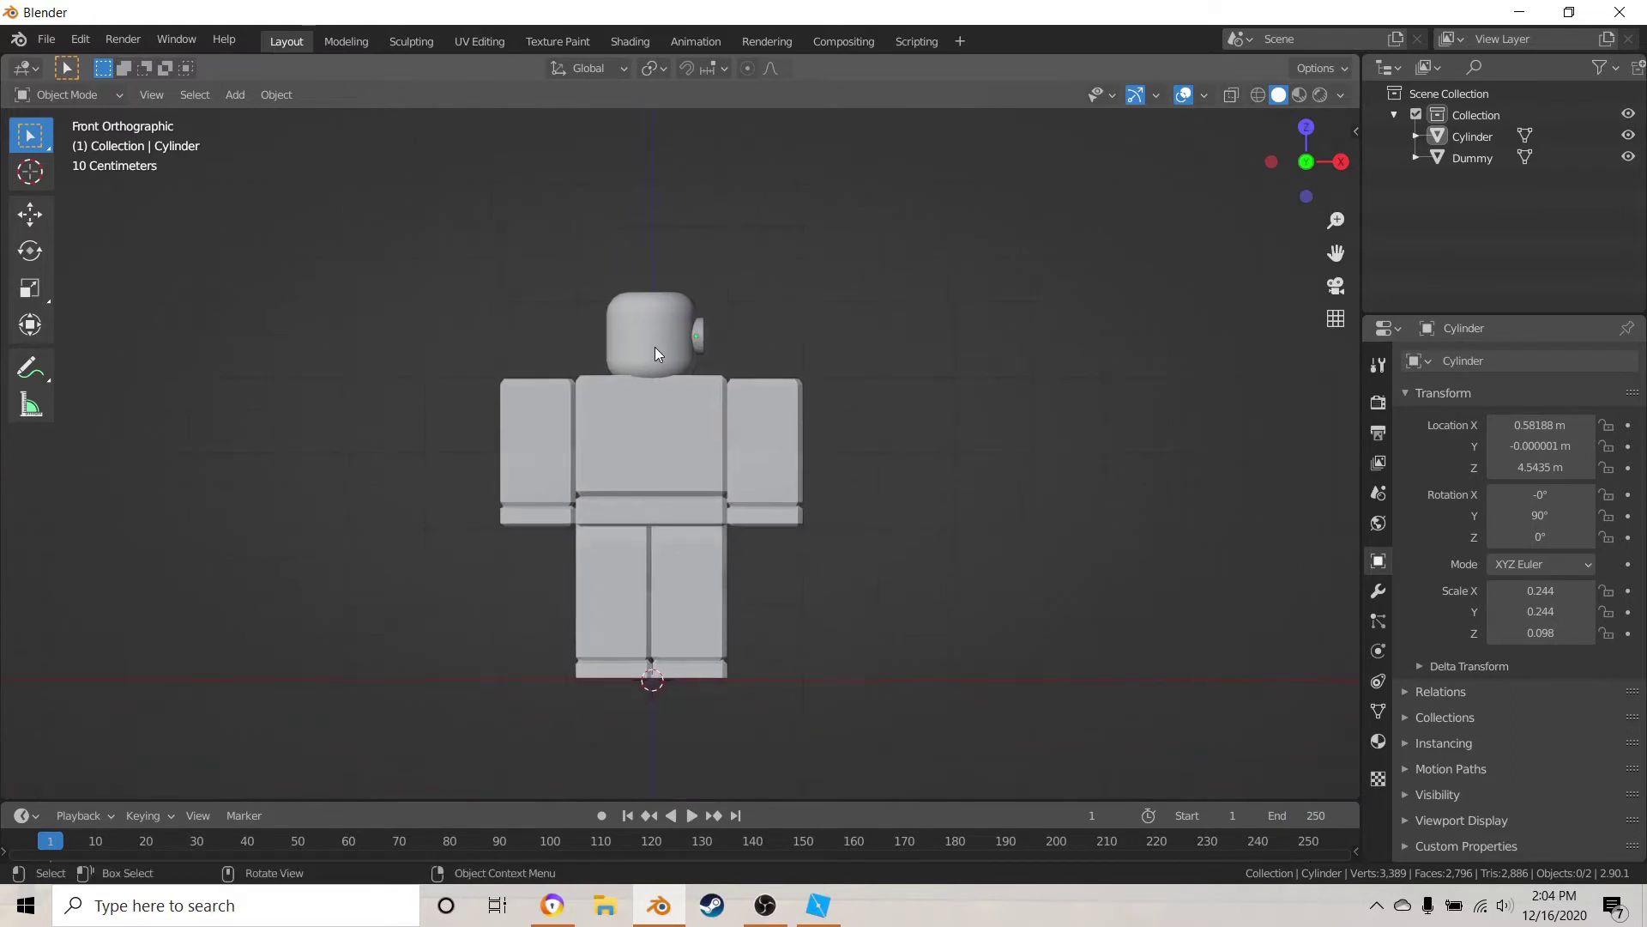
key(shift+a)
mouse_move(656, 347)
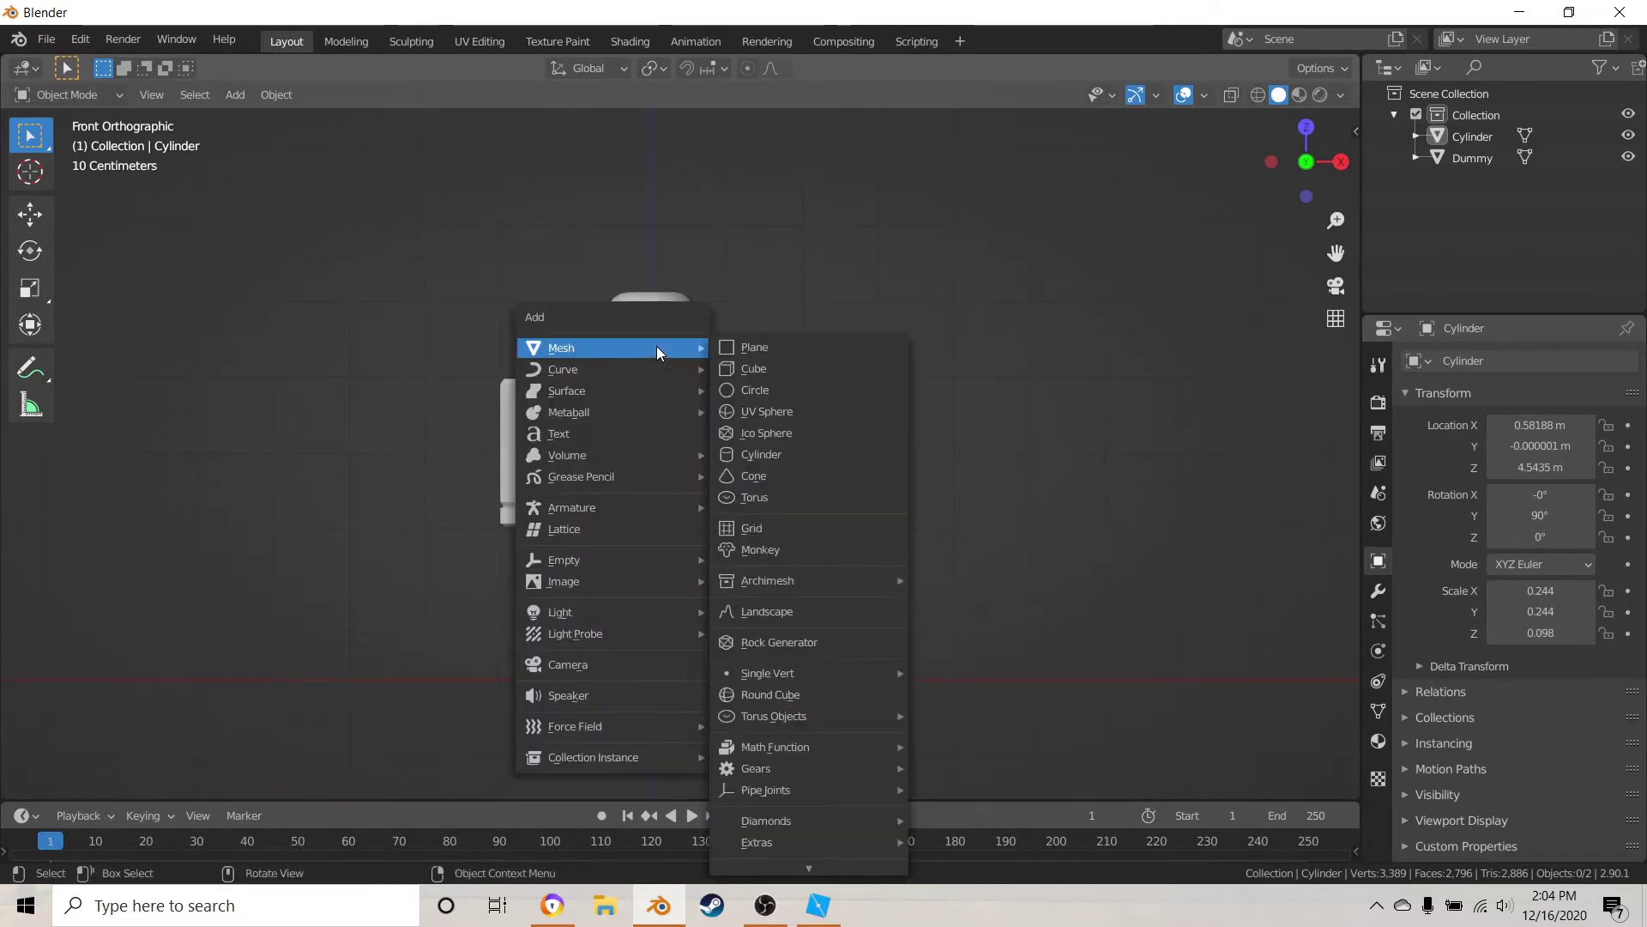
click(766, 367)
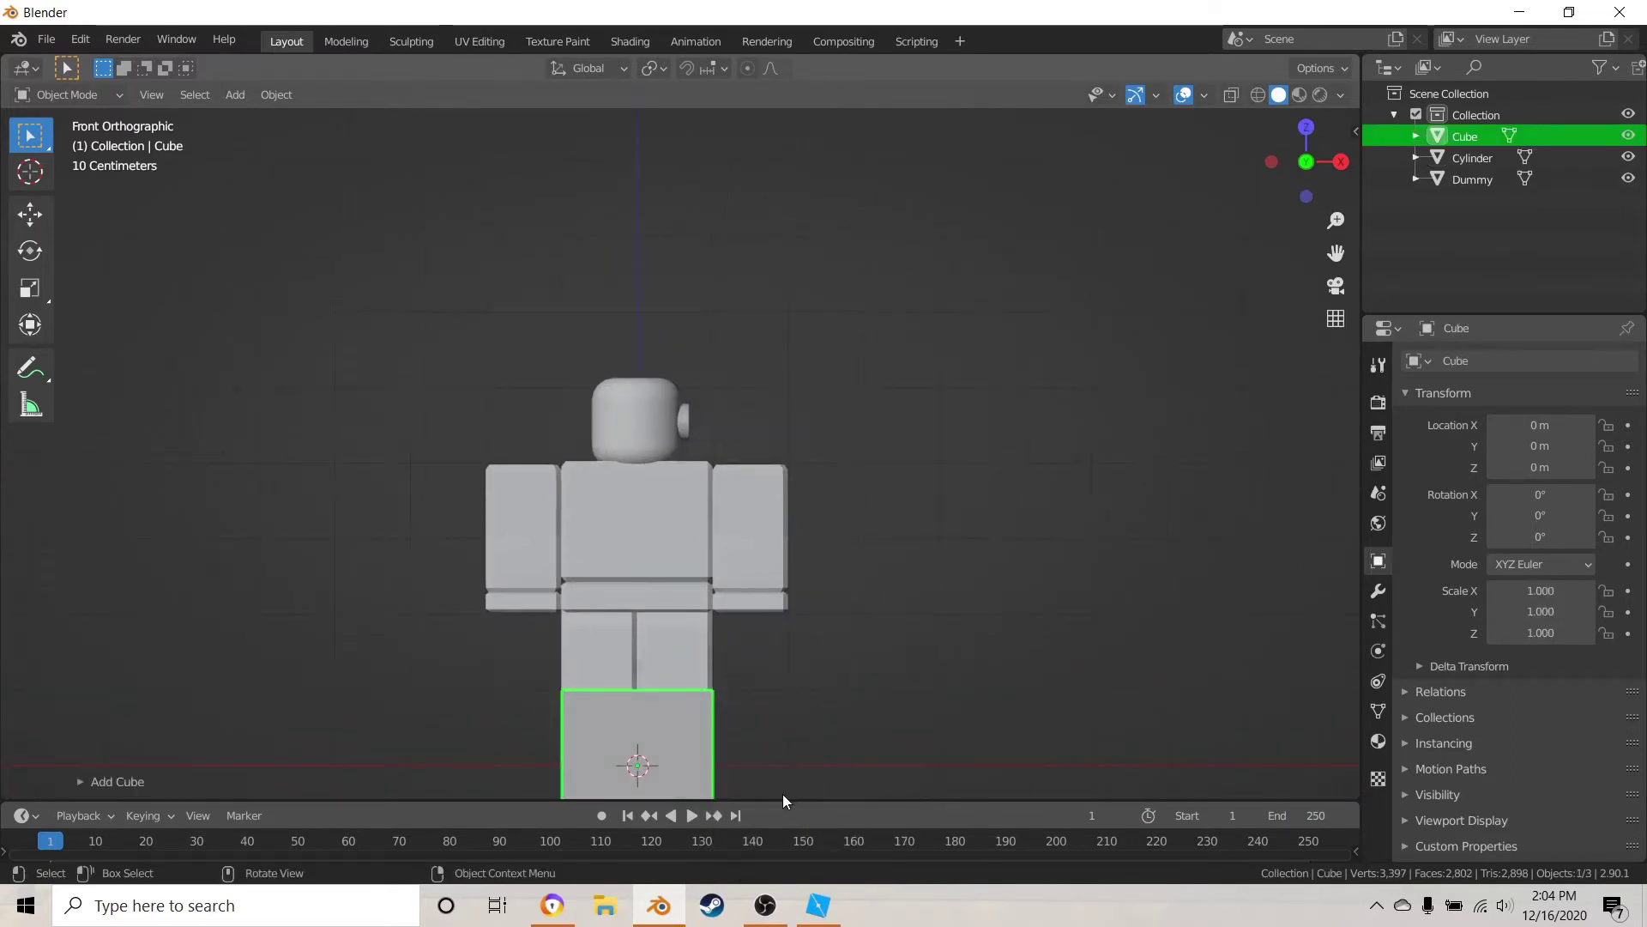
key(g)
click(836, 438)
- Scale the cube down uniformly to about 0.076
key(KP_Decimal)
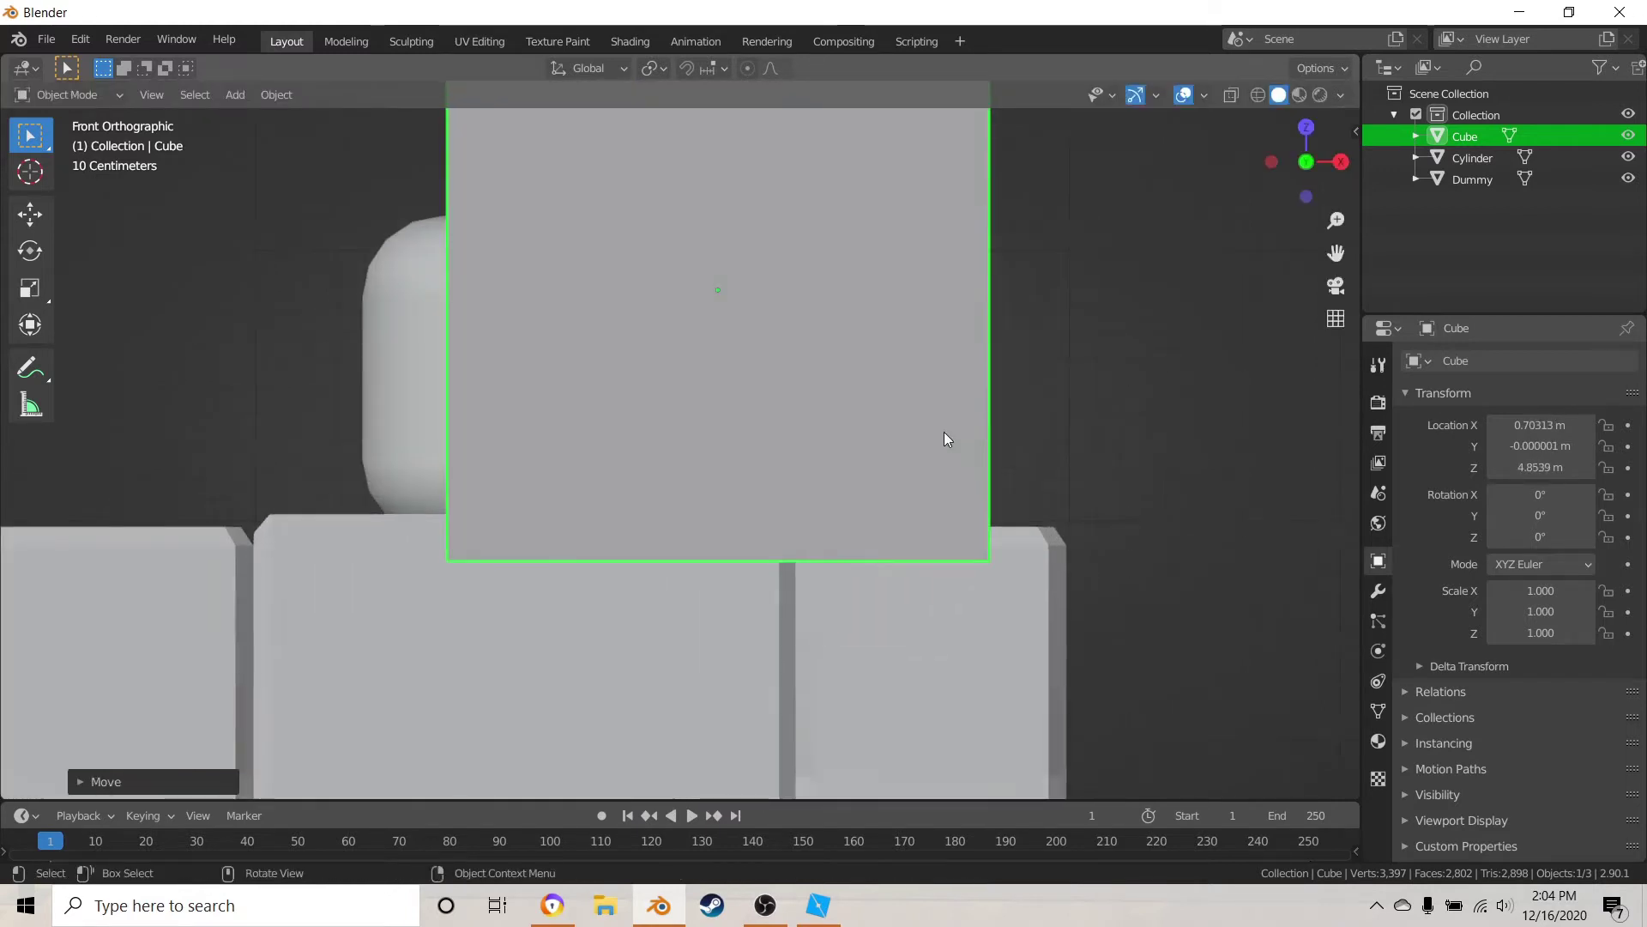
key(s)
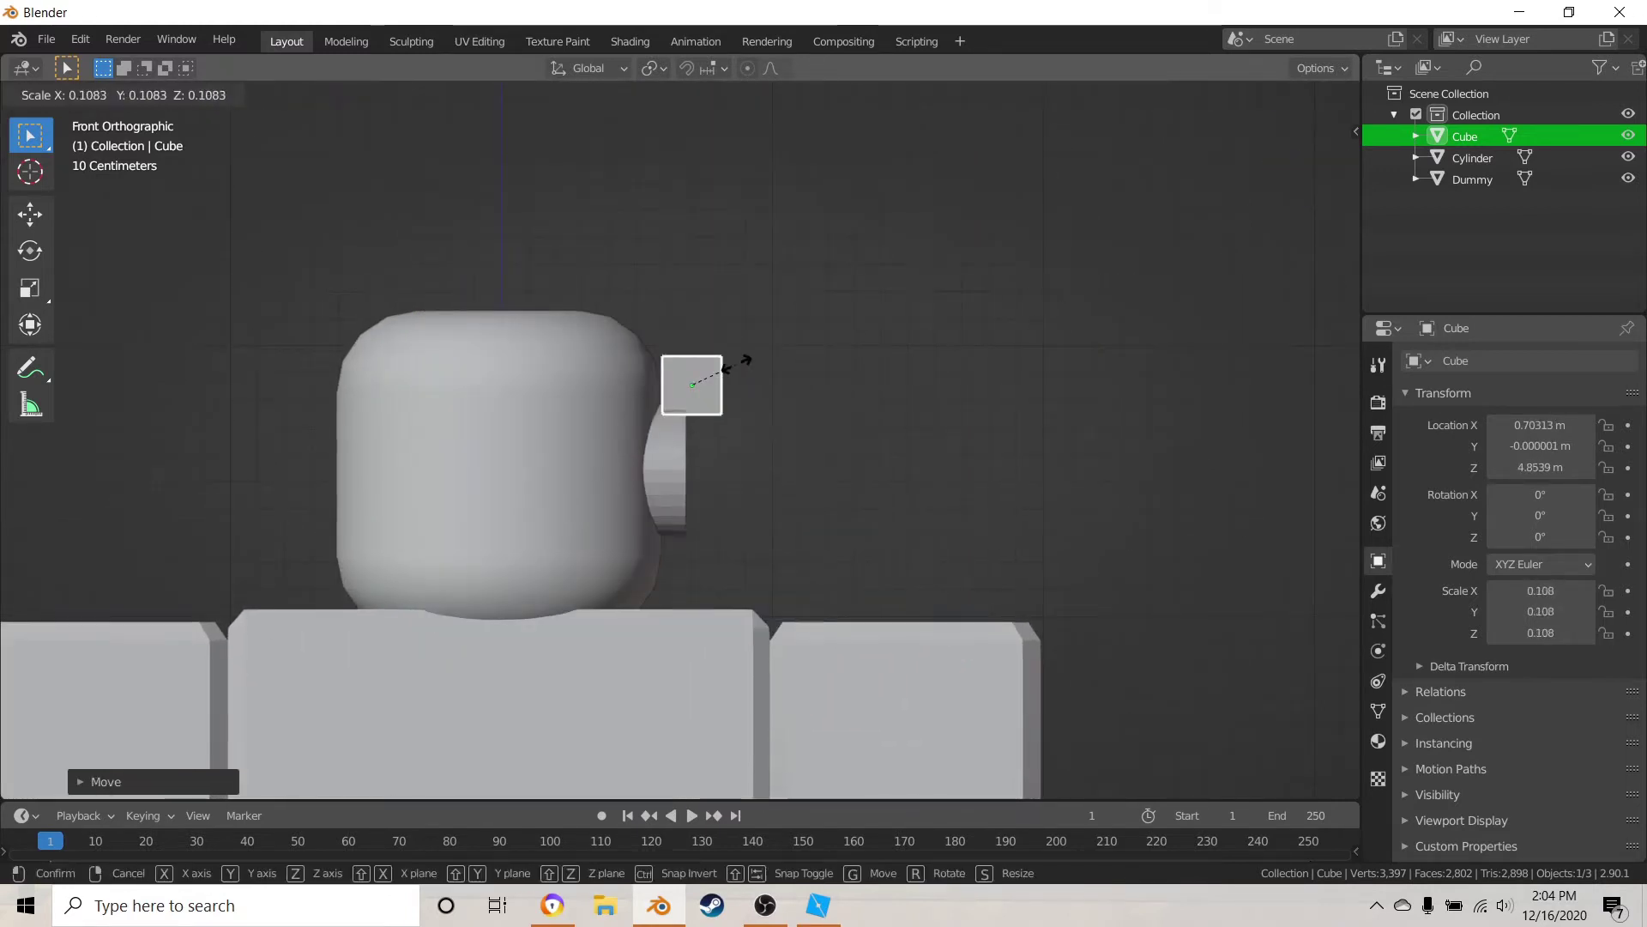
click(724, 378)
scroll(879, 374, up, 4)
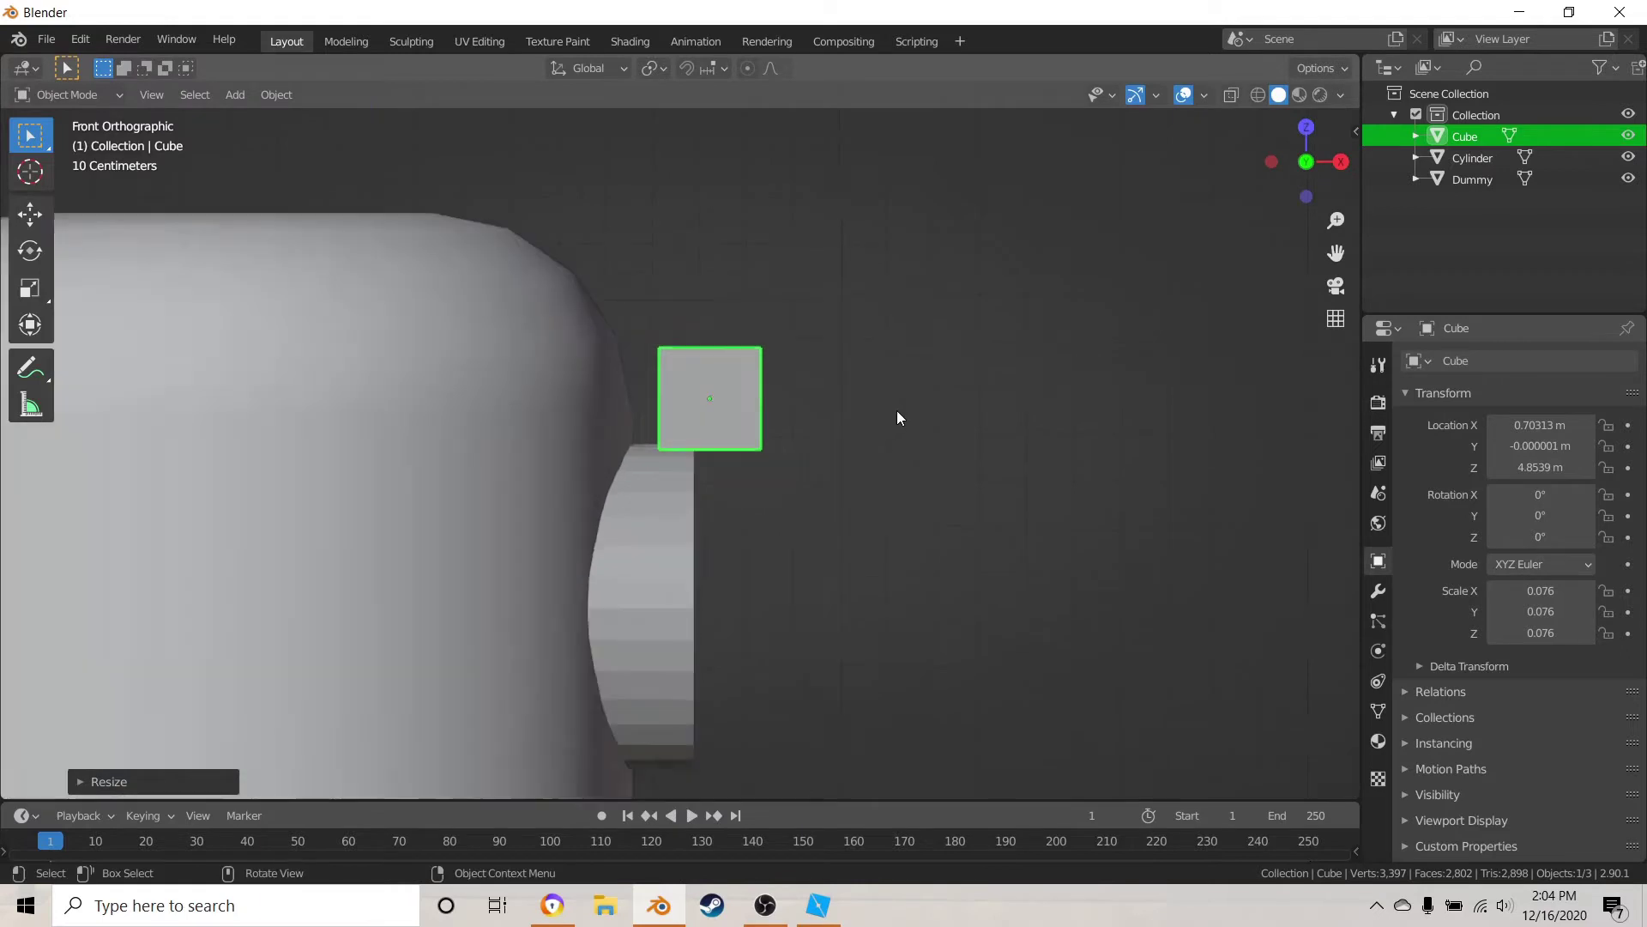
- Flatten the small cube along global X into a thin plate with an X scale of about 0.011
key(s)
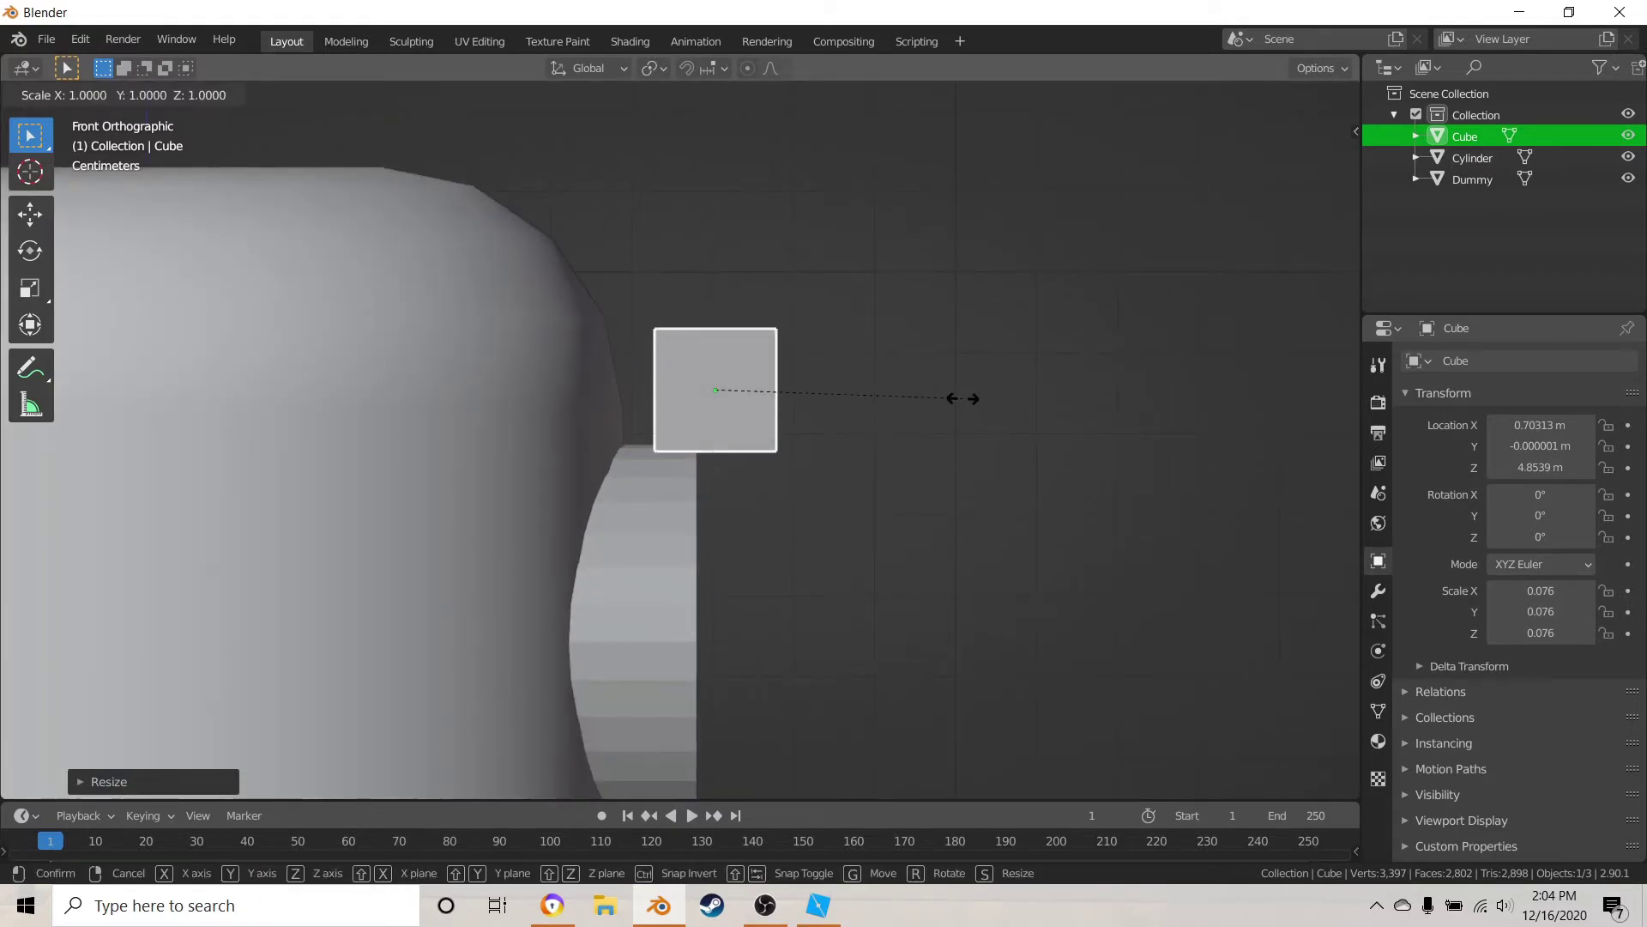
key(x)
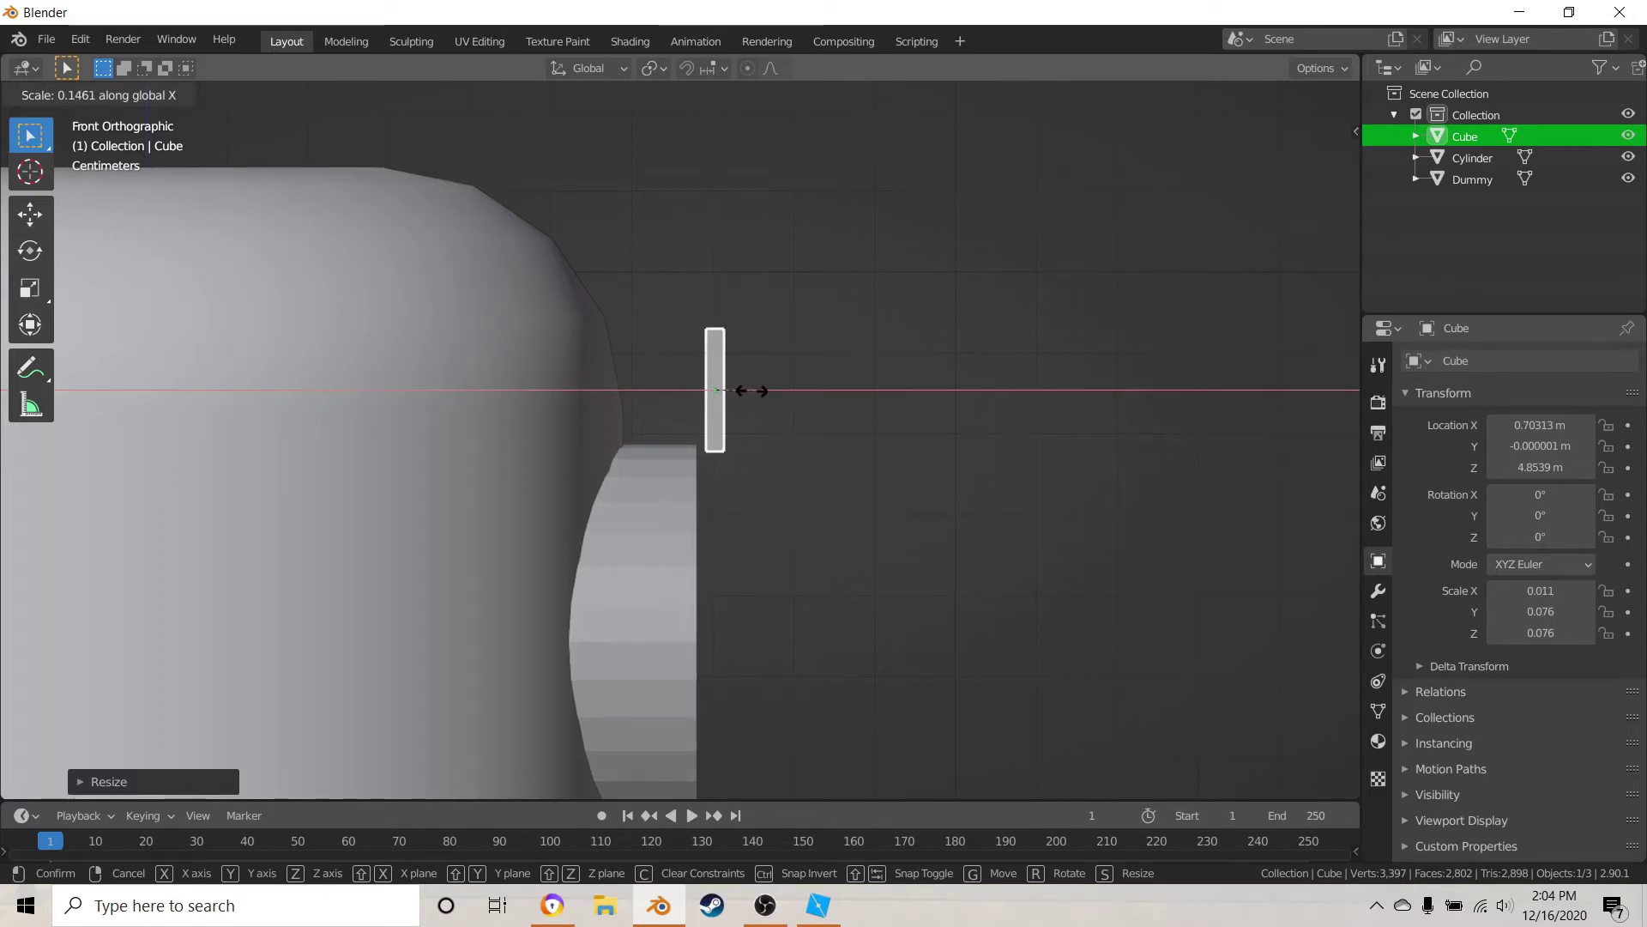
click(751, 391)
scroll(848, 432, up, 2)
scroll(852, 432, down, 2)
scroll(868, 432, up, 2)
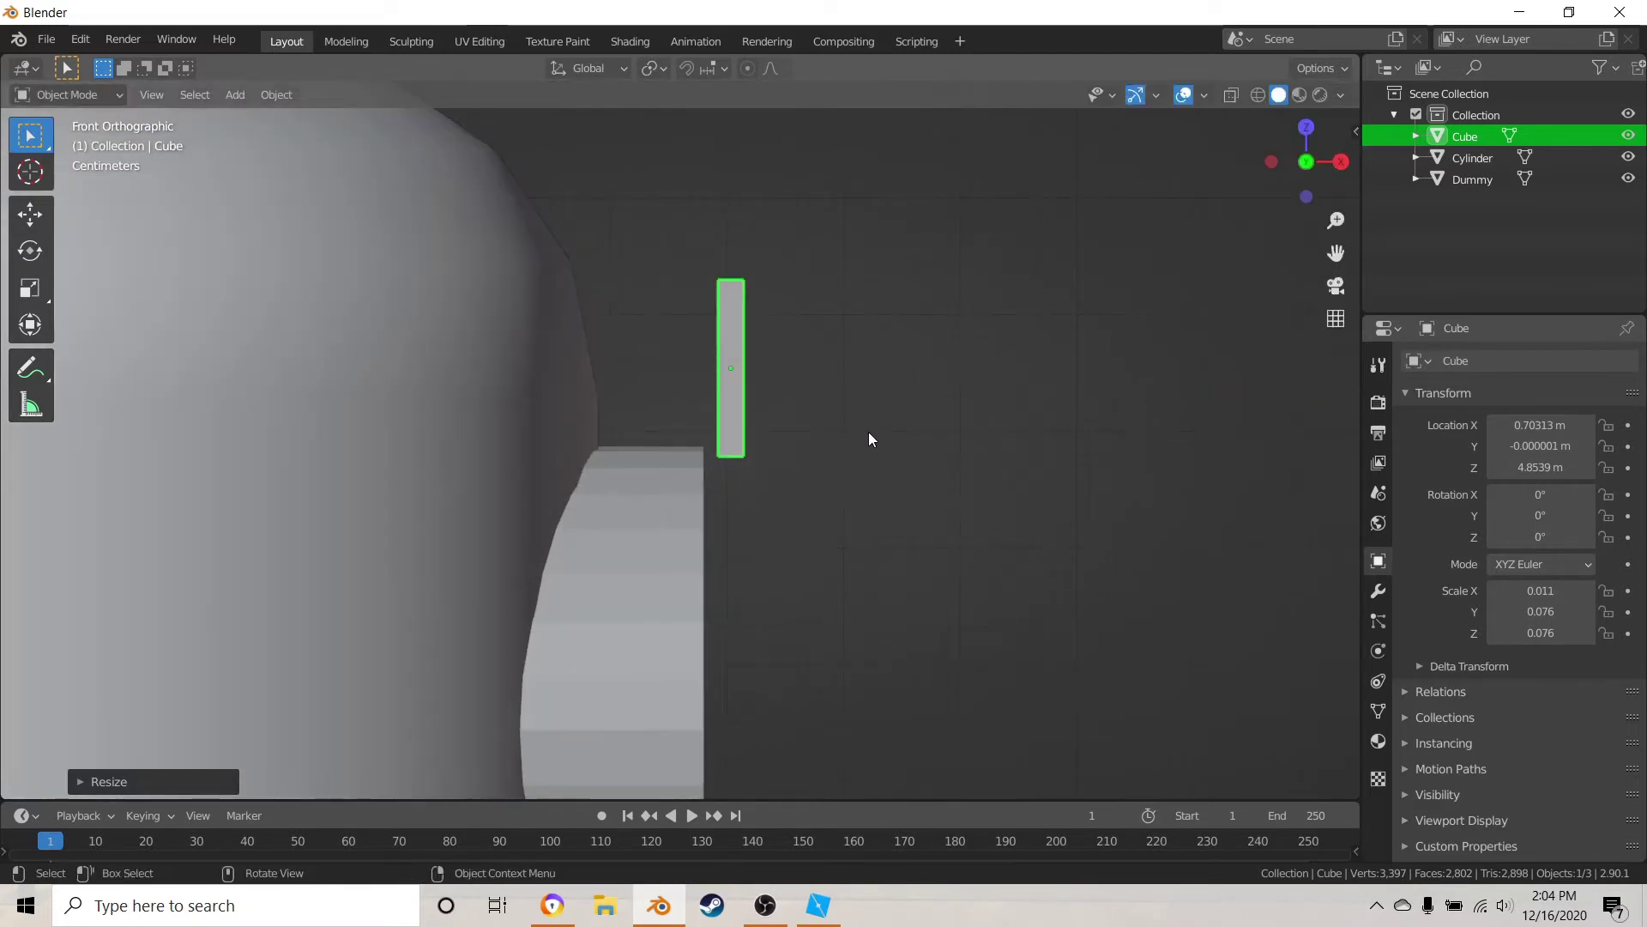
- Place the plate against the head at about X 0.59 m, Z 4.83 m, tilted about -7° around Y, with its lower end in the disc
key(g)
key(x)
click(750, 429)
key(r)
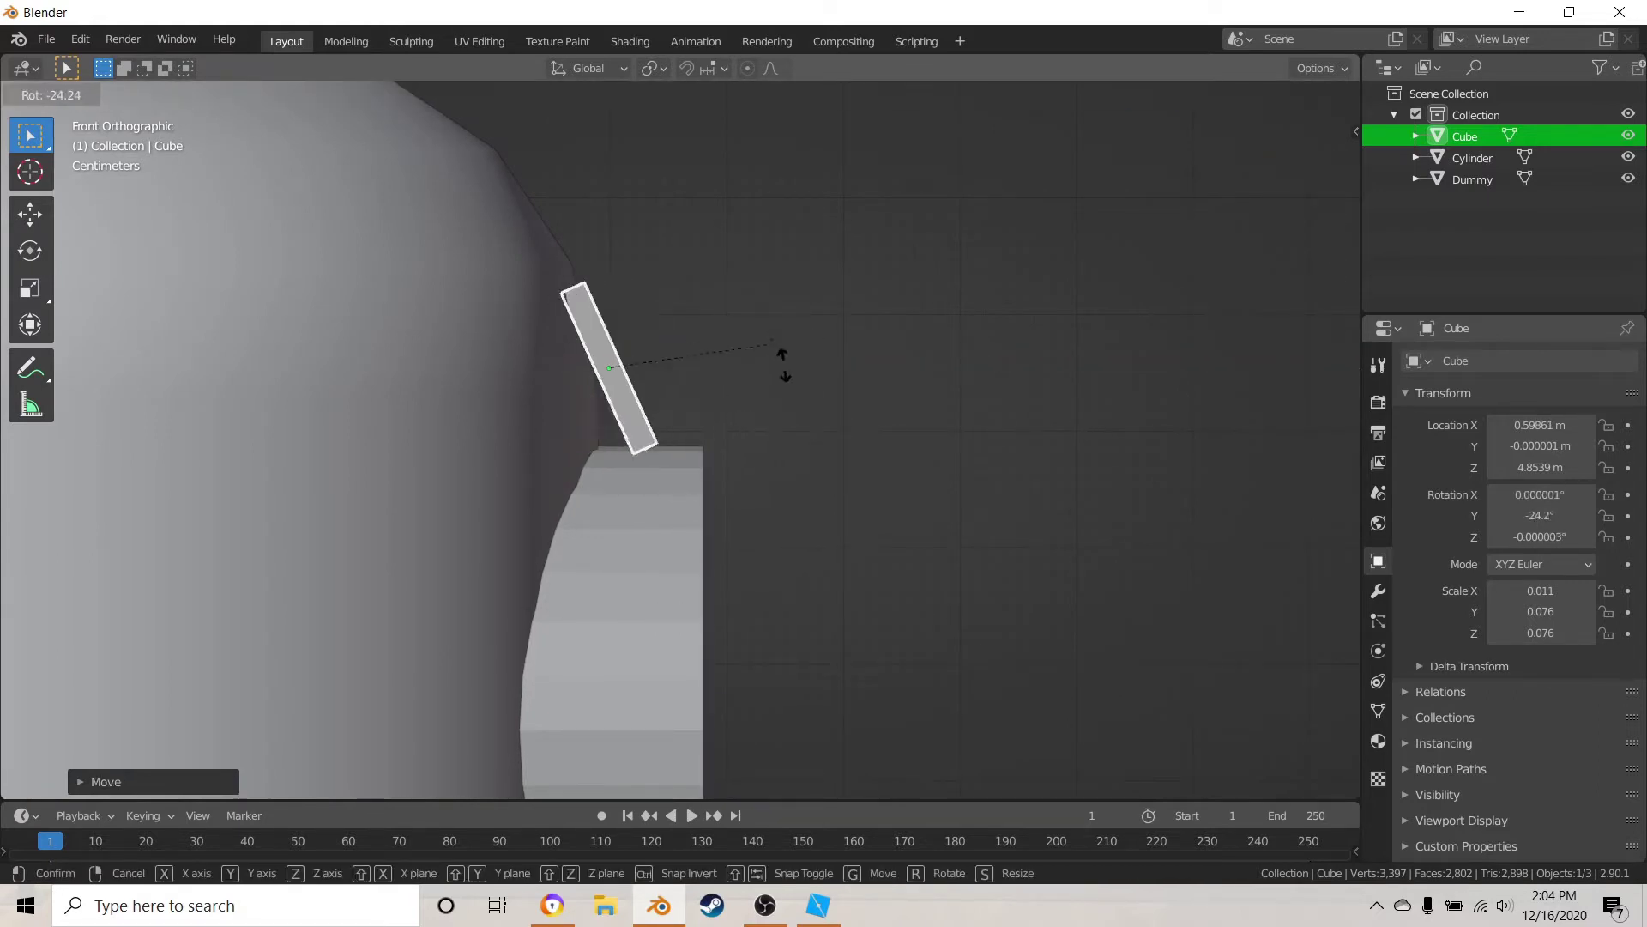
click(784, 401)
key(g)
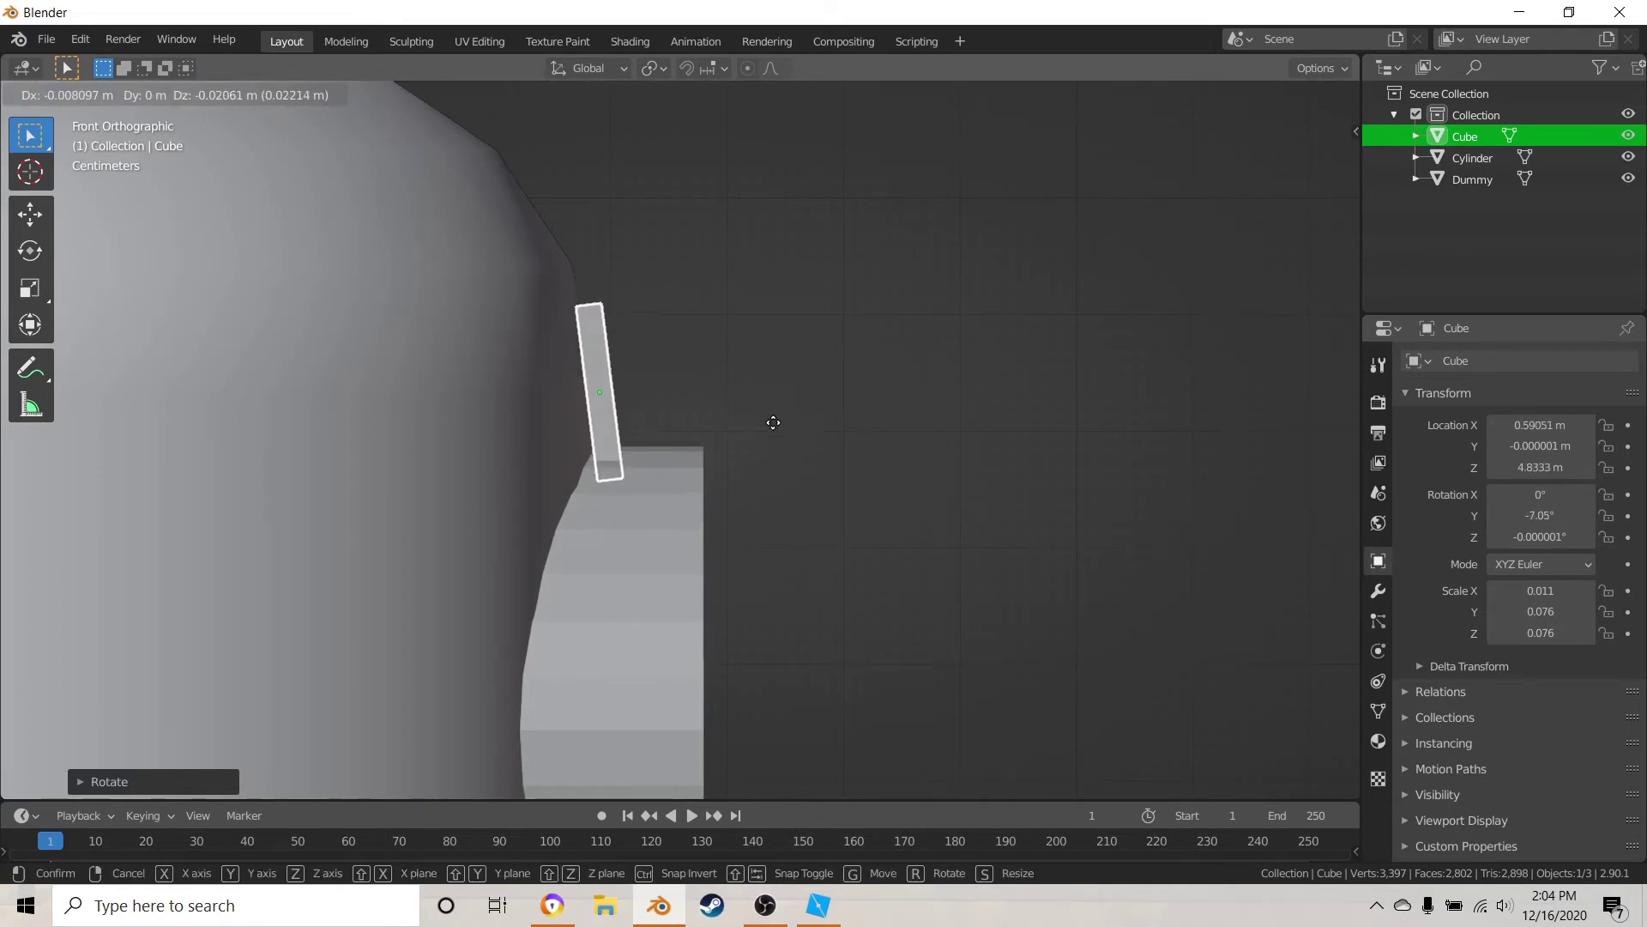
click(775, 426)
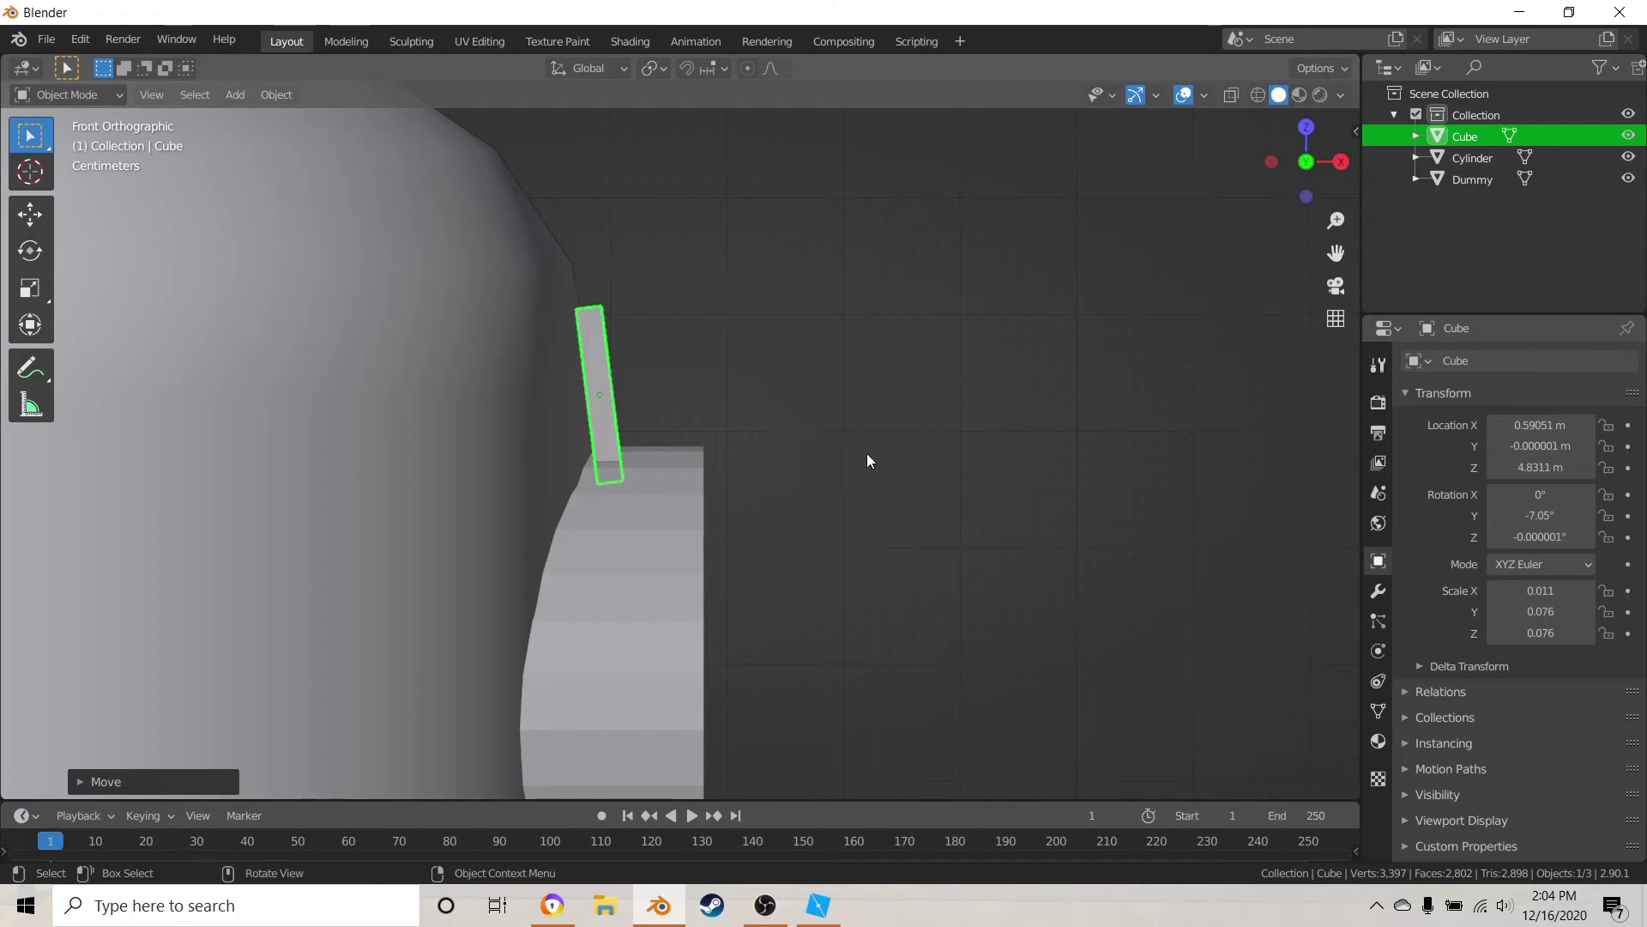
- Narrow the plate along global Y to a scale of about 0.070, working from the right orthographic view
key(KP_3)
scroll(866, 453, down, 2)
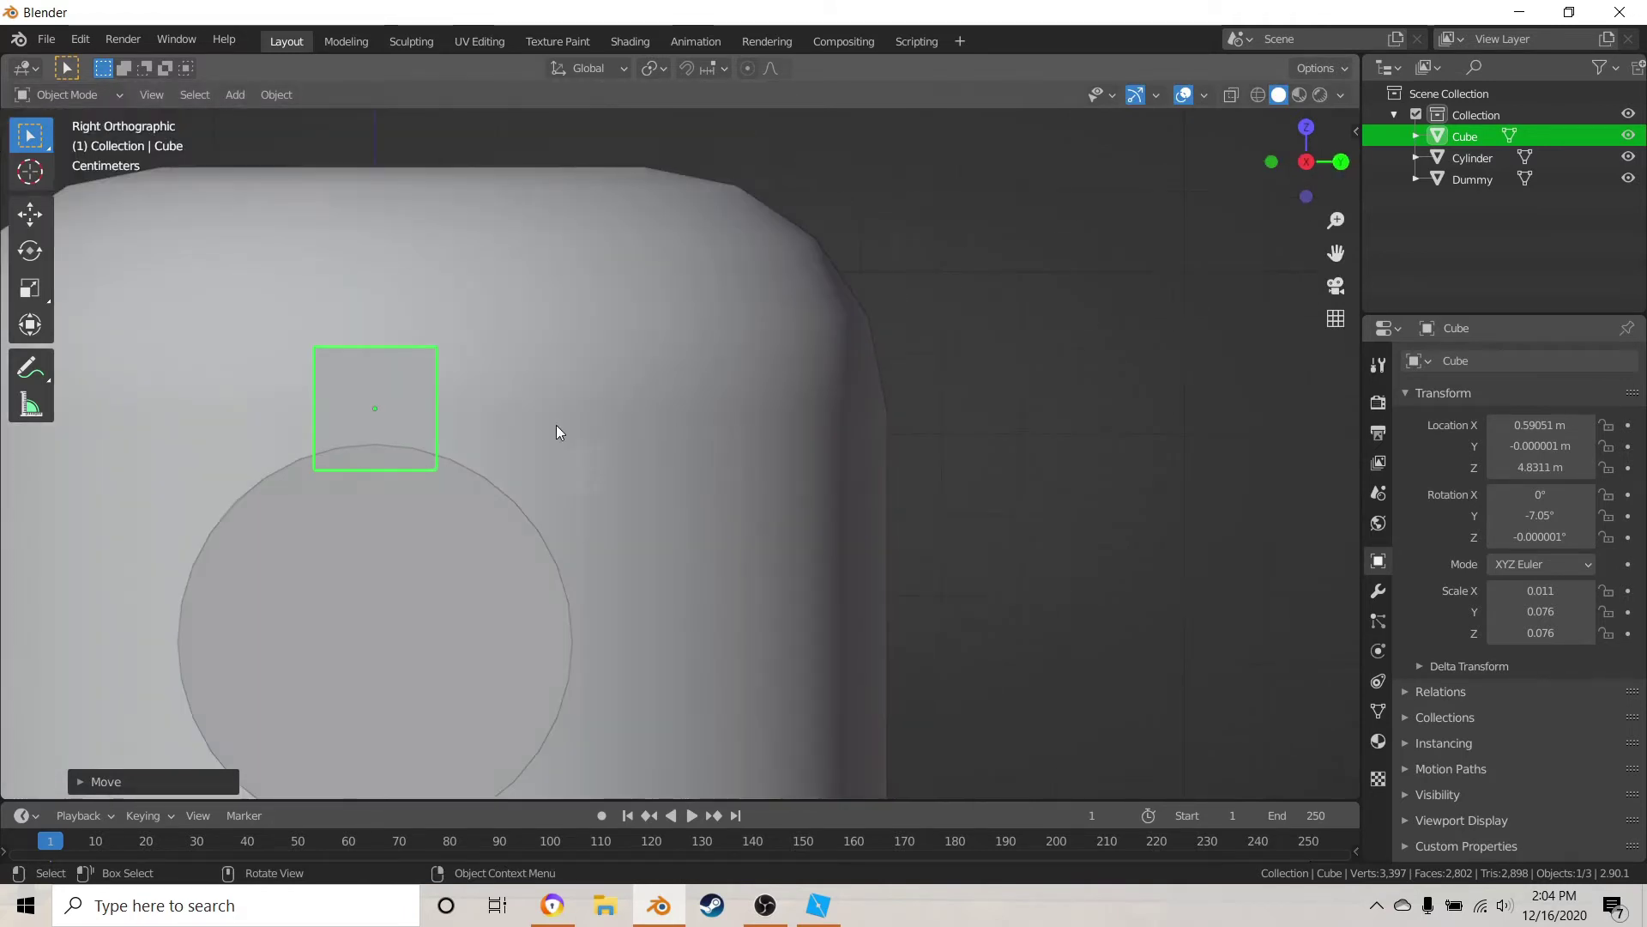
shift+middle_drag(581, 441, 806, 456)
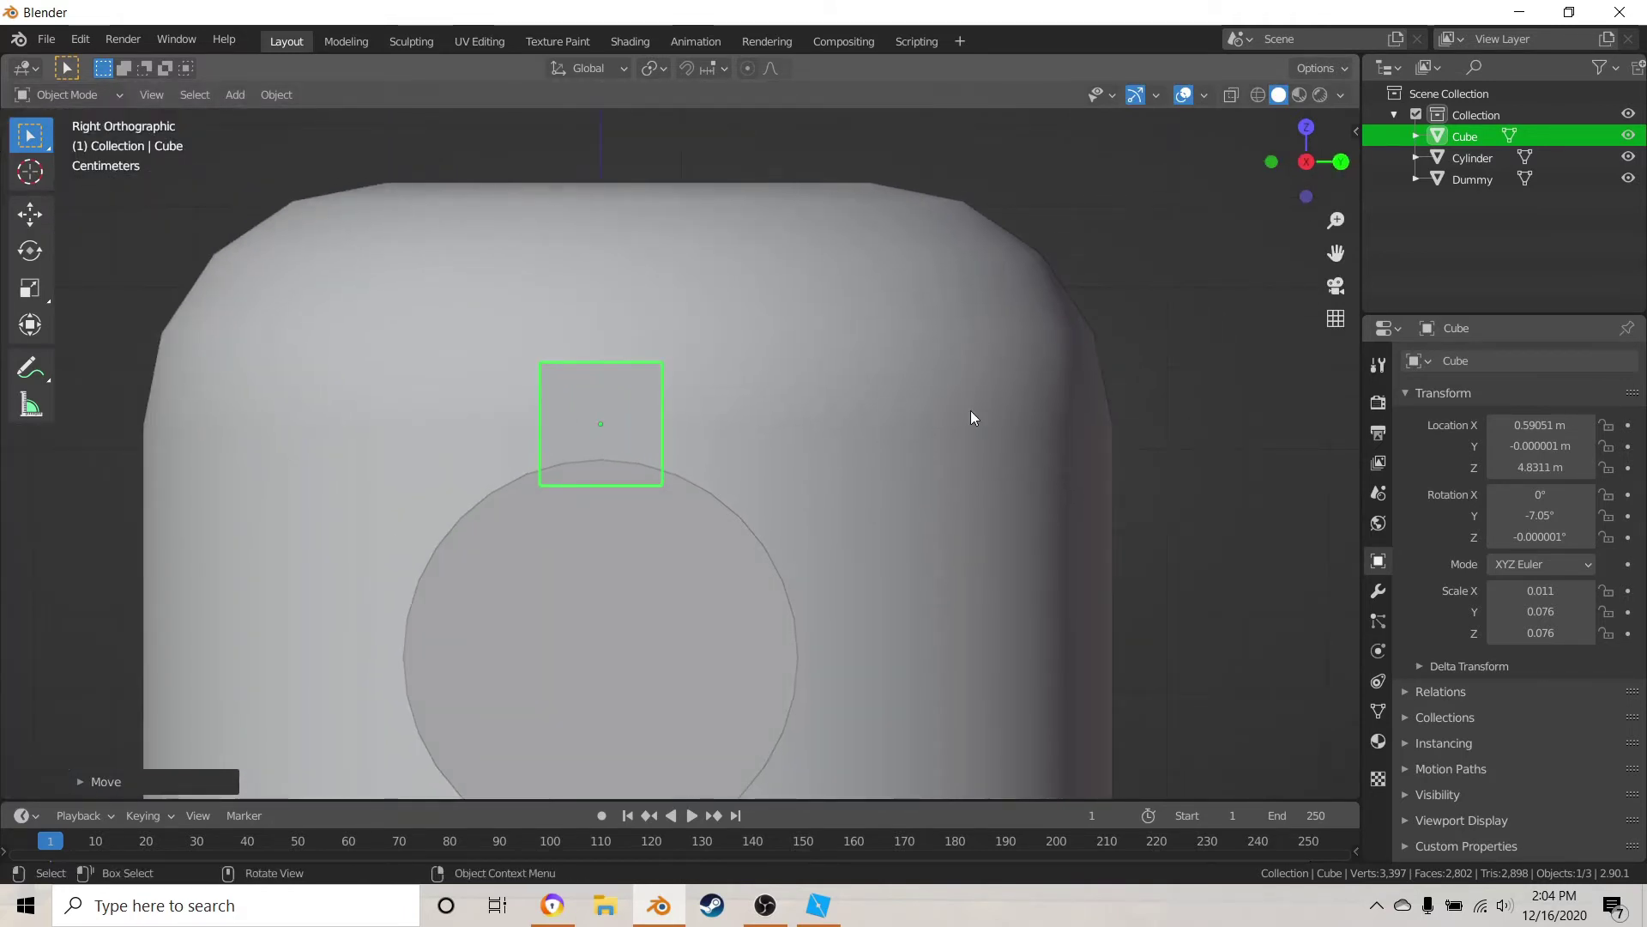
key(s)
key(y)
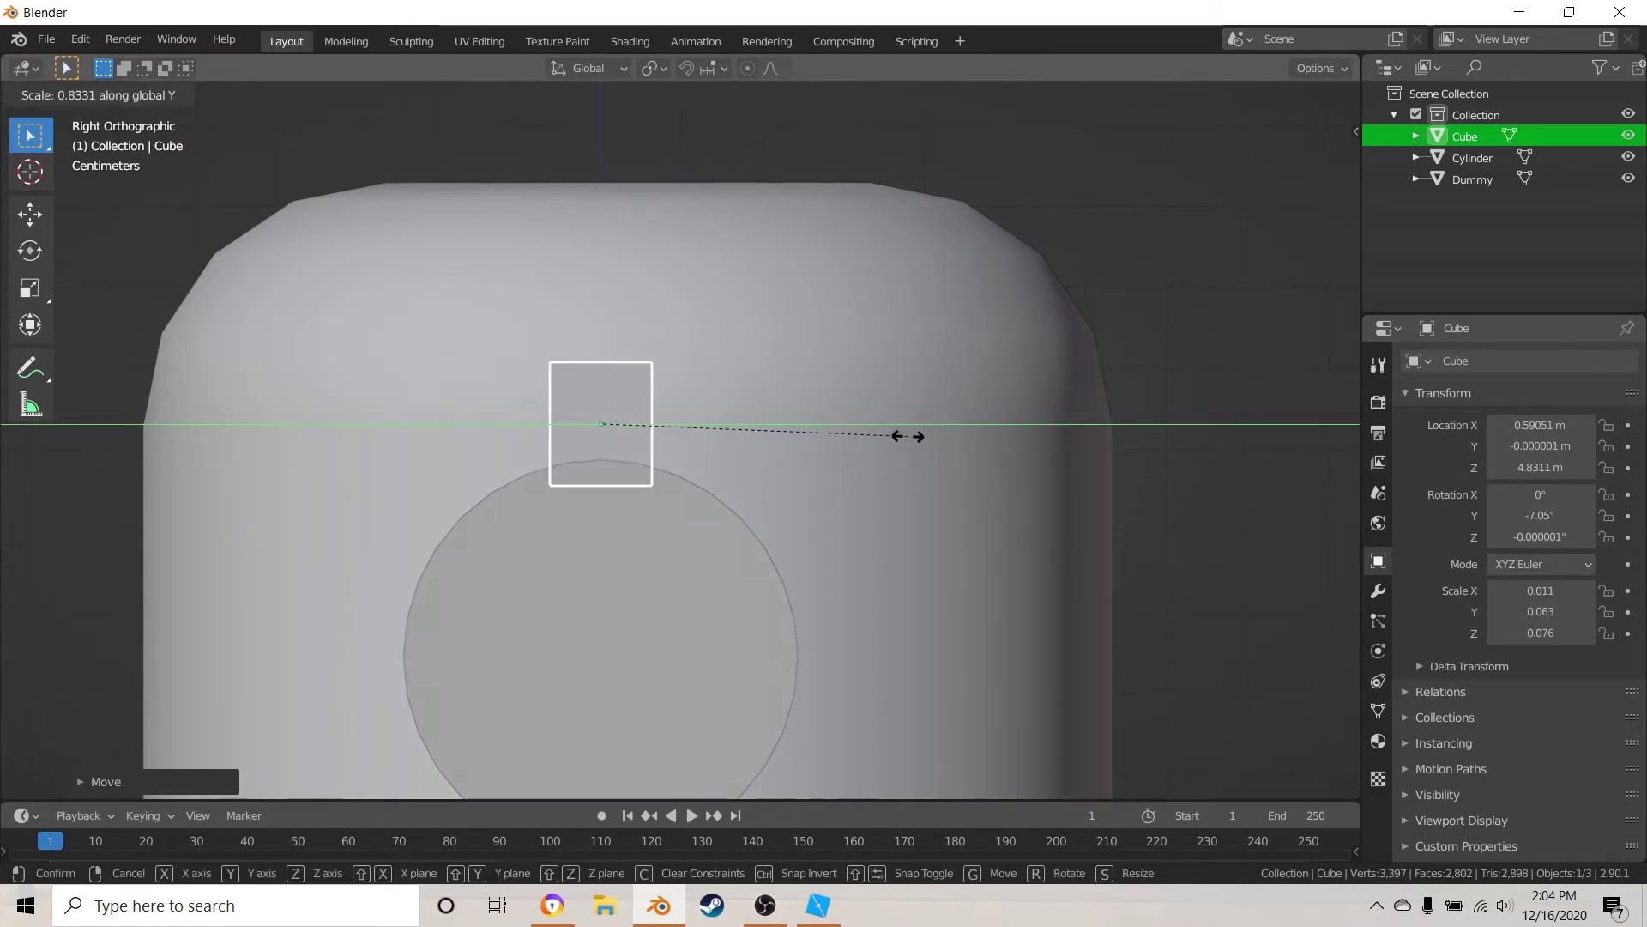
click(941, 441)
middle_drag(942, 446, 632, 598)
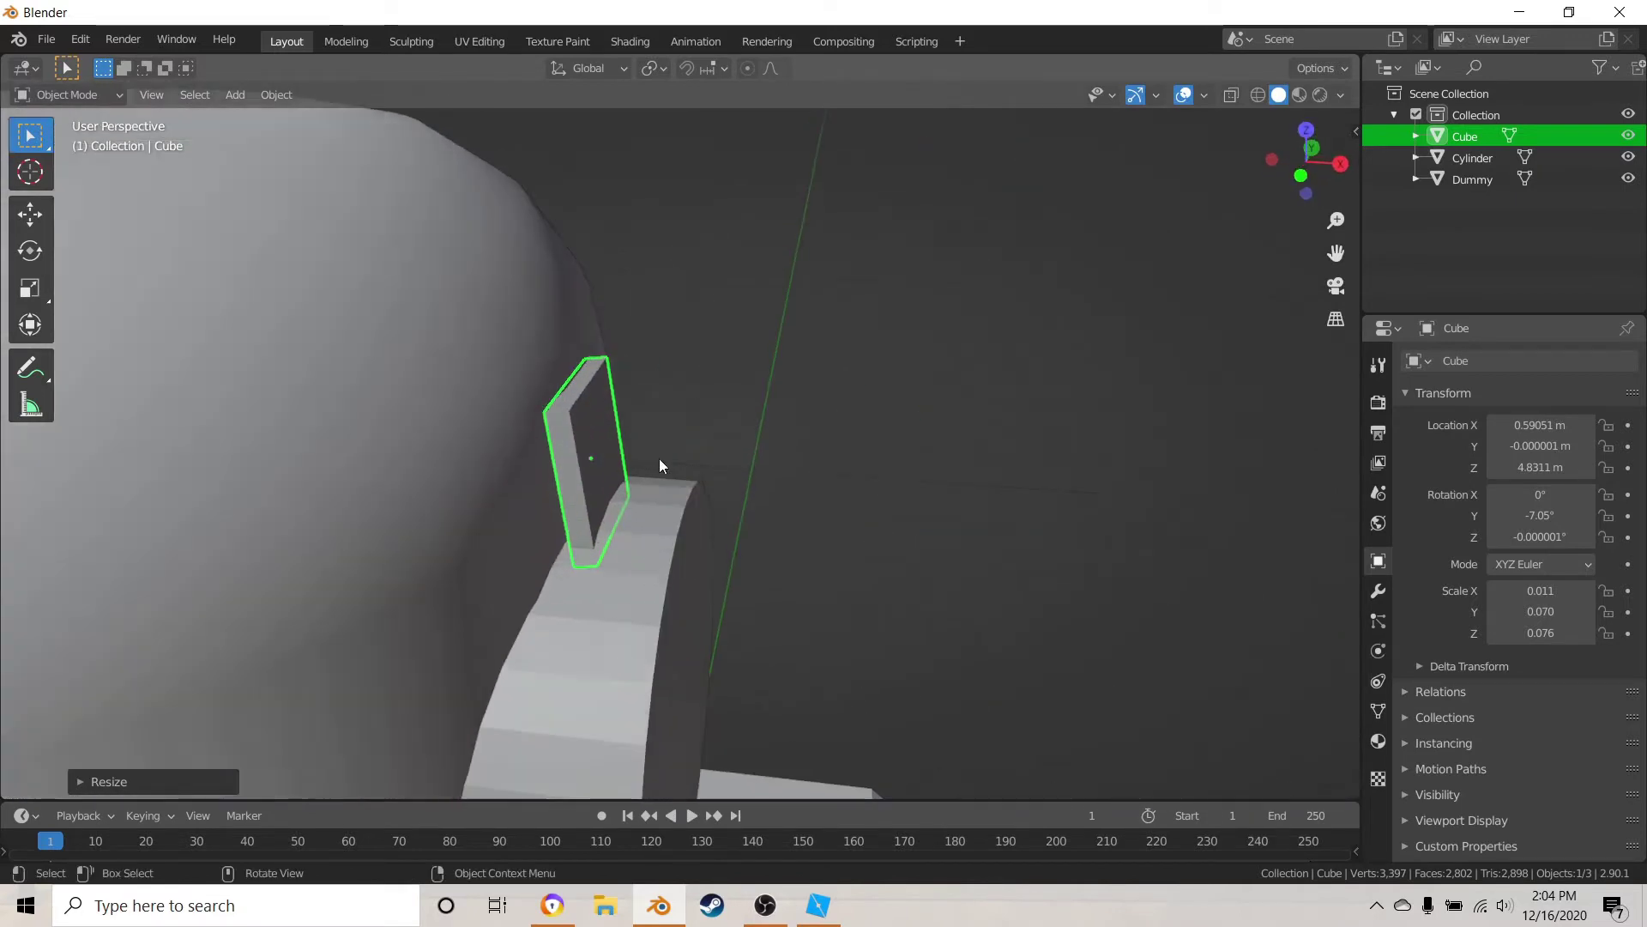
- Enter Edit Mode on the thin plate, switch to face selection and select only its top face
key(alt+a)
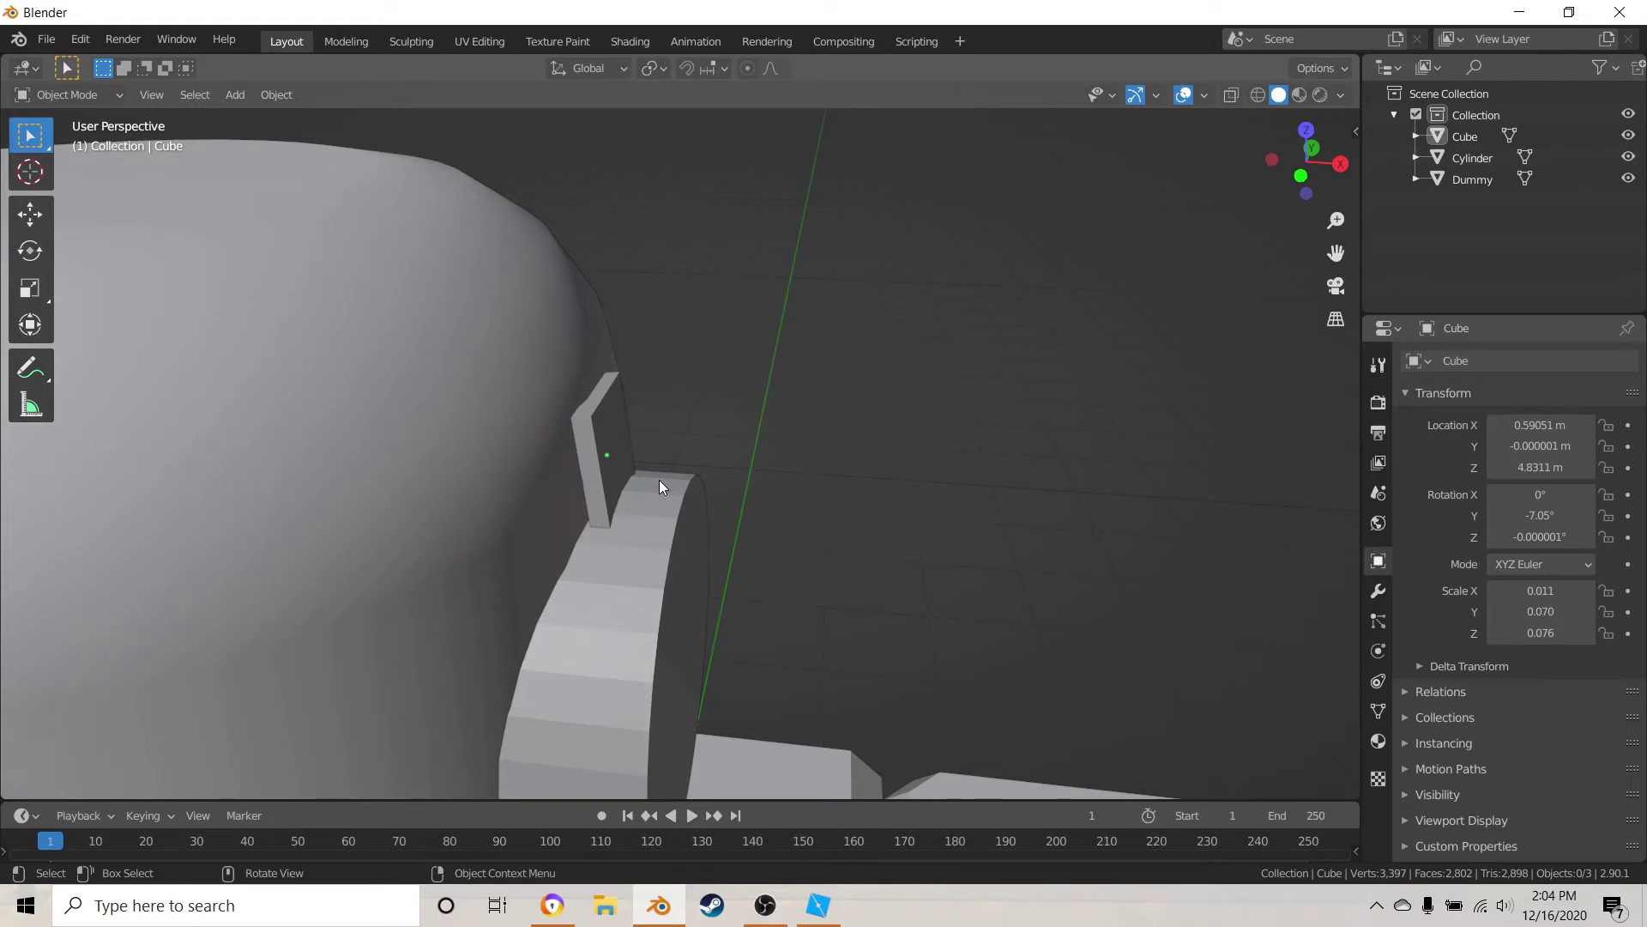
click(605, 446)
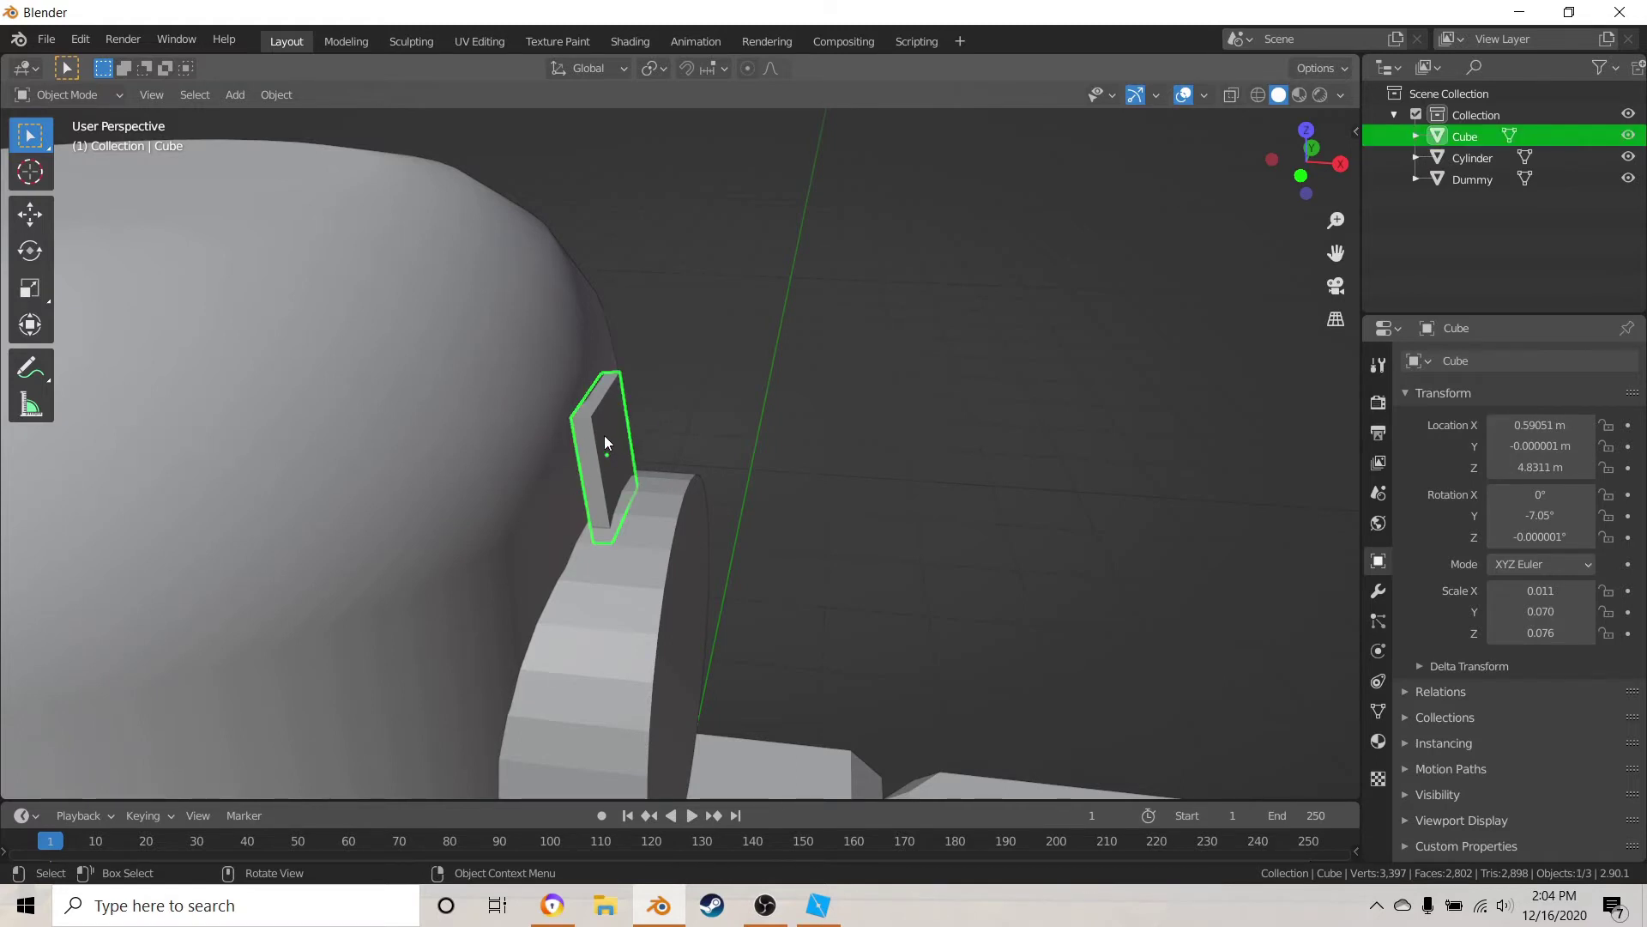
key(Tab)
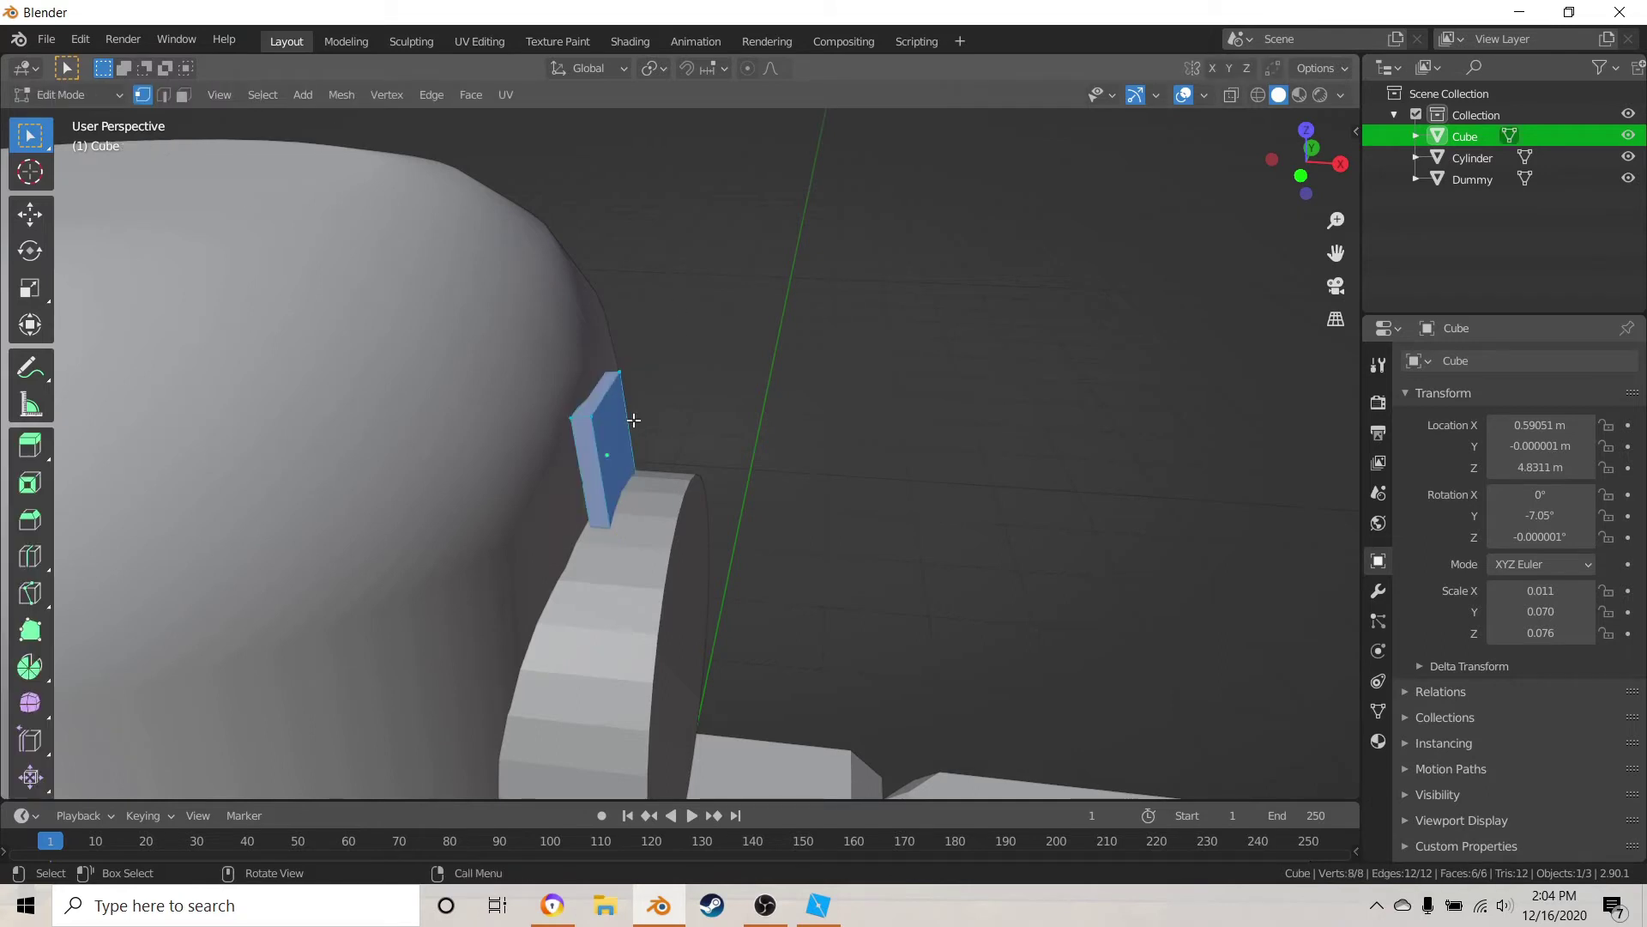
key(Tab)
click(64, 94)
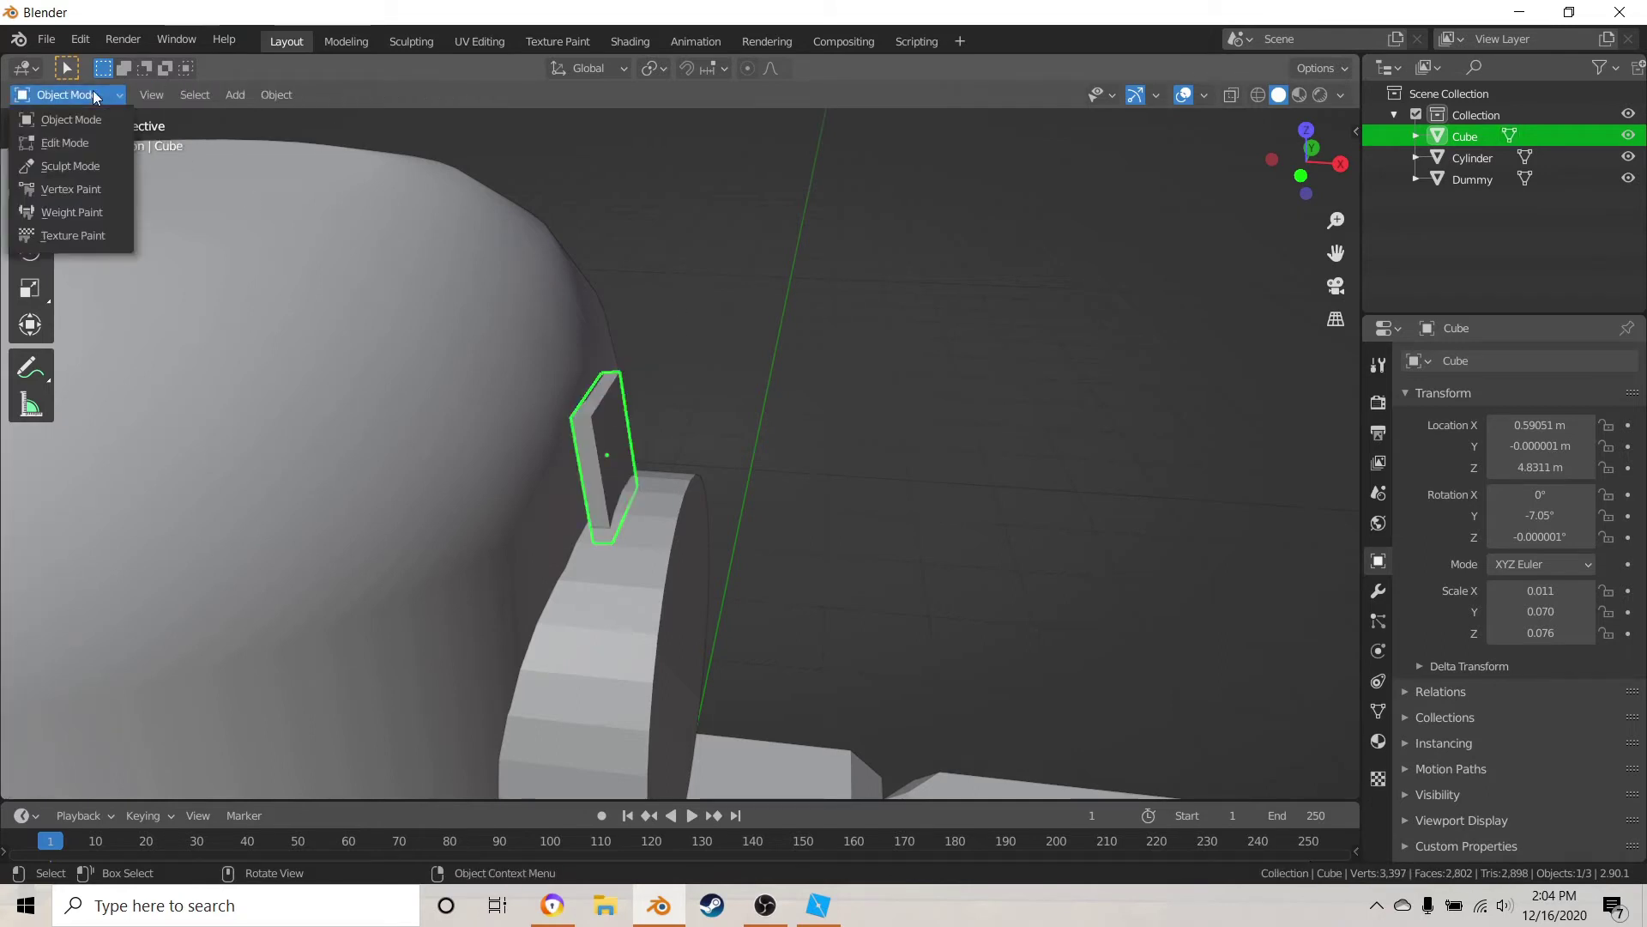
click(59, 138)
click(662, 446)
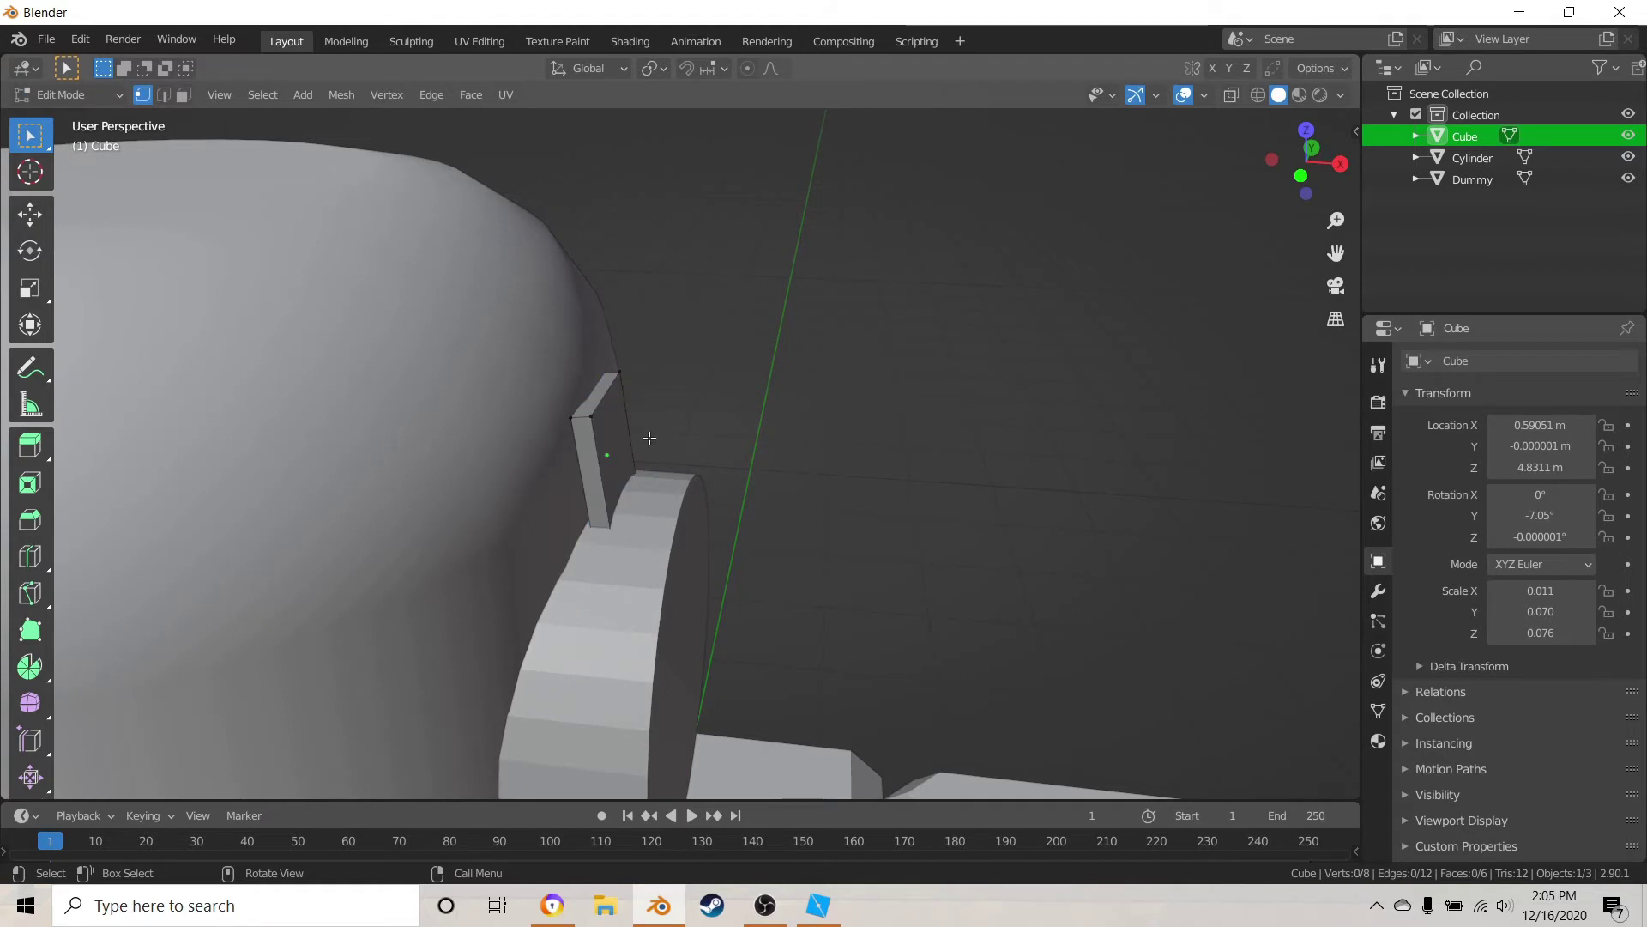
click(183, 95)
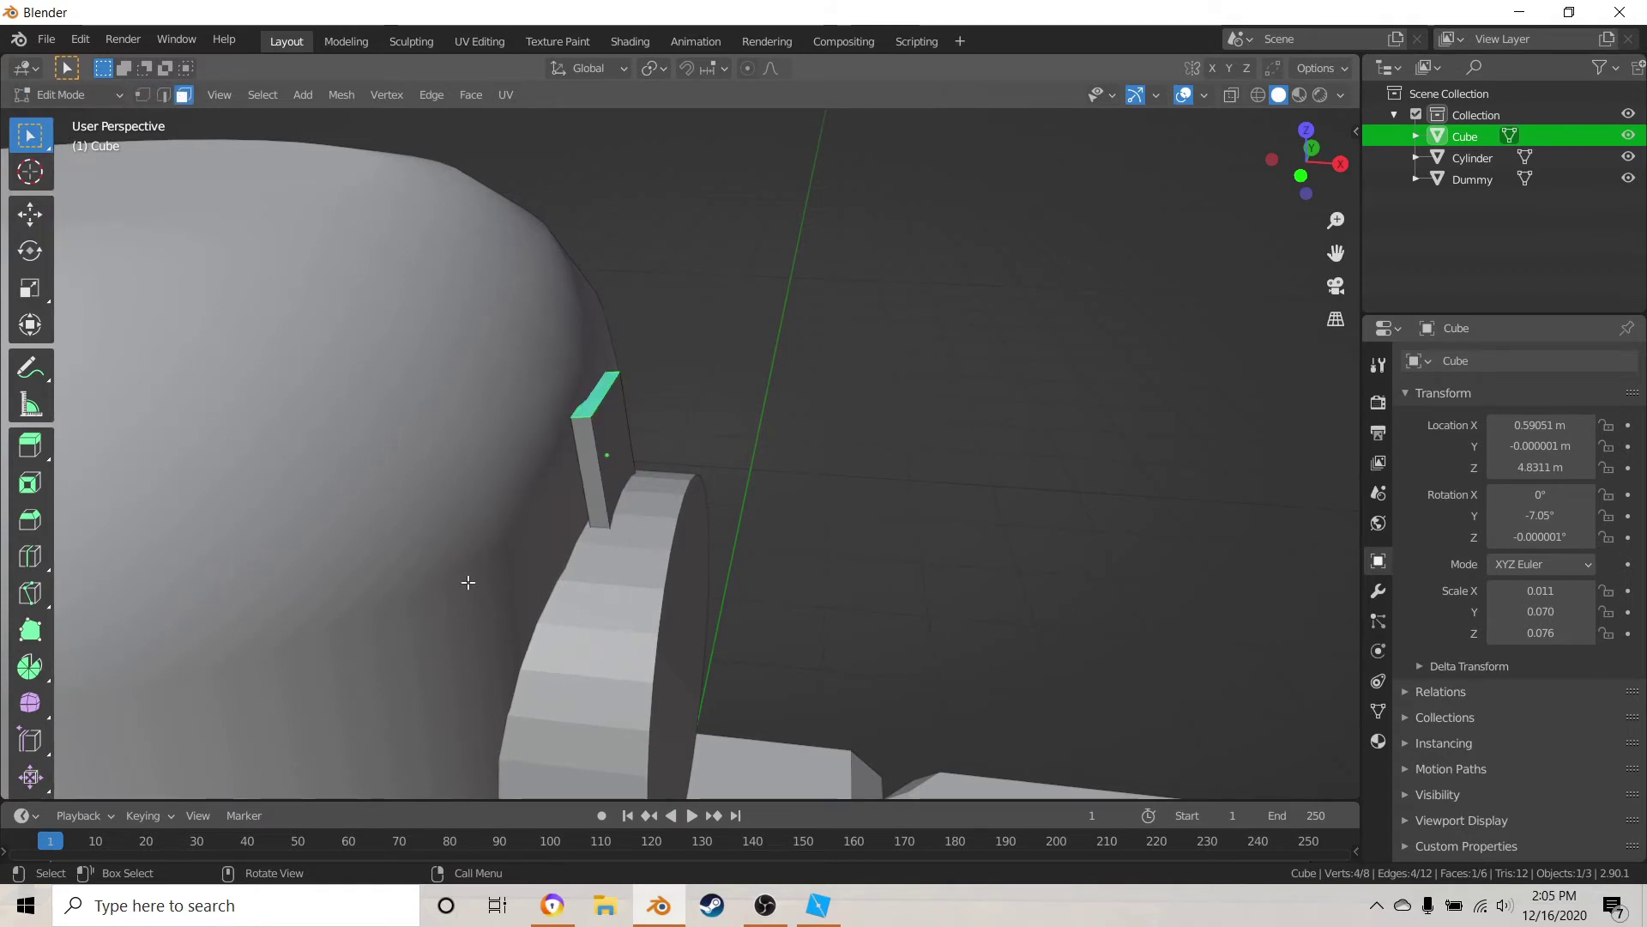
- Extrude the plate's top face upward along its normal in the front view to start a band around the head
key(KP_1)
shift+middle_drag(673, 353, 826, 584)
scroll(826, 584, up, 2)
key(e)
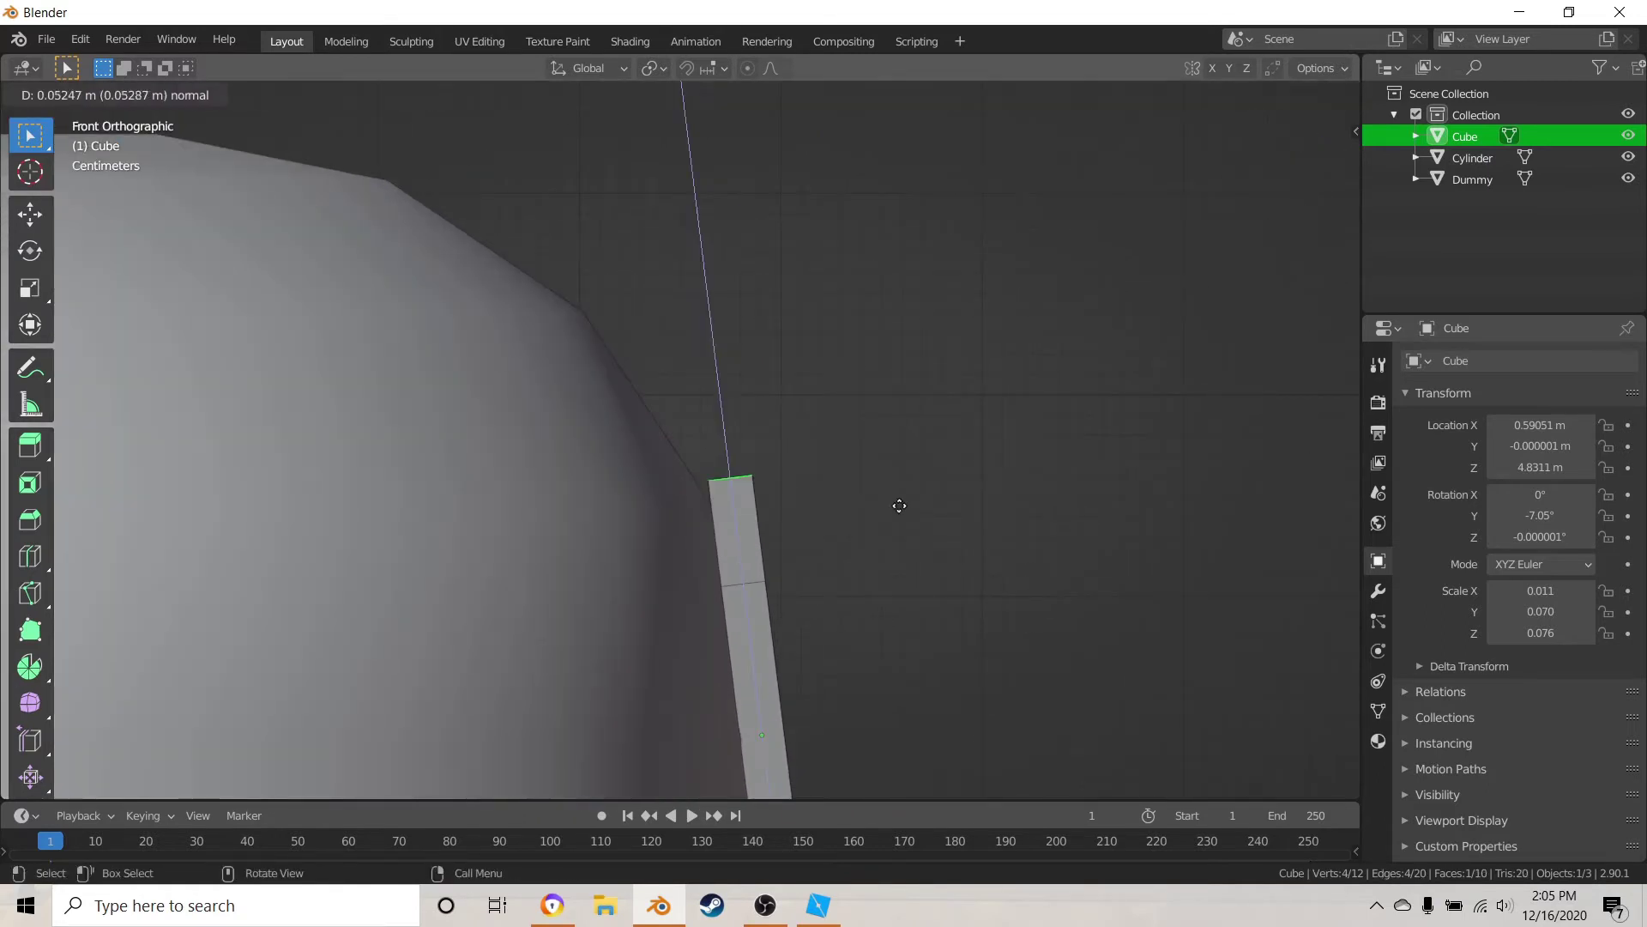
click(878, 460)
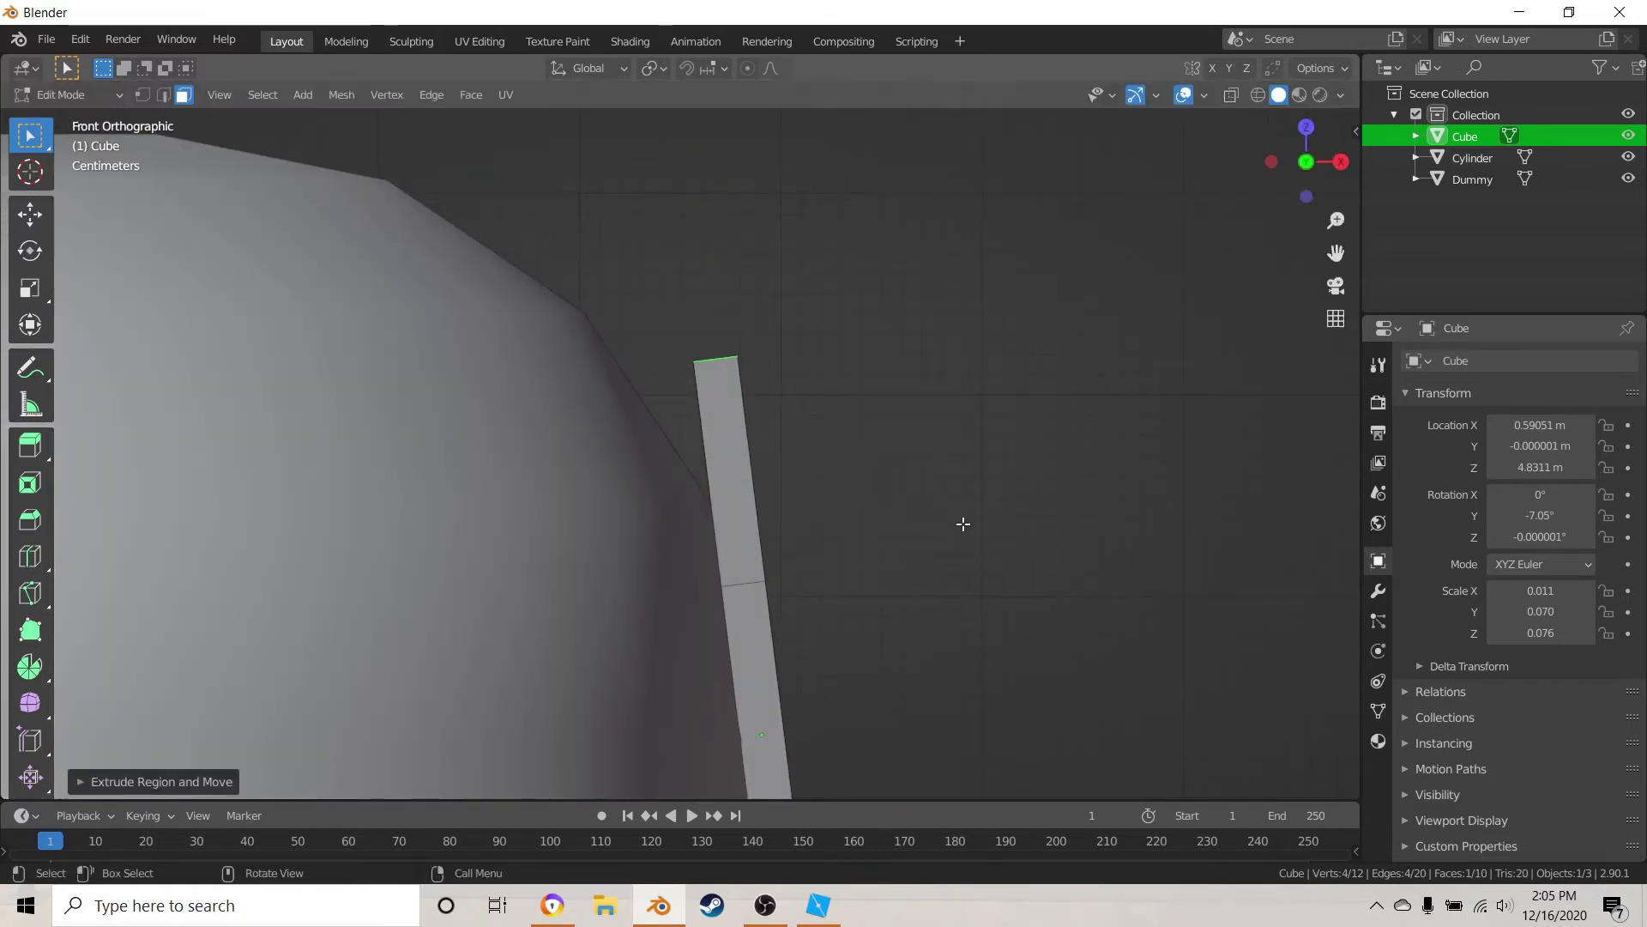
- Tilt the extruded end face toward the head and move it against the start of the head's upper curve
key(r)
click(967, 415)
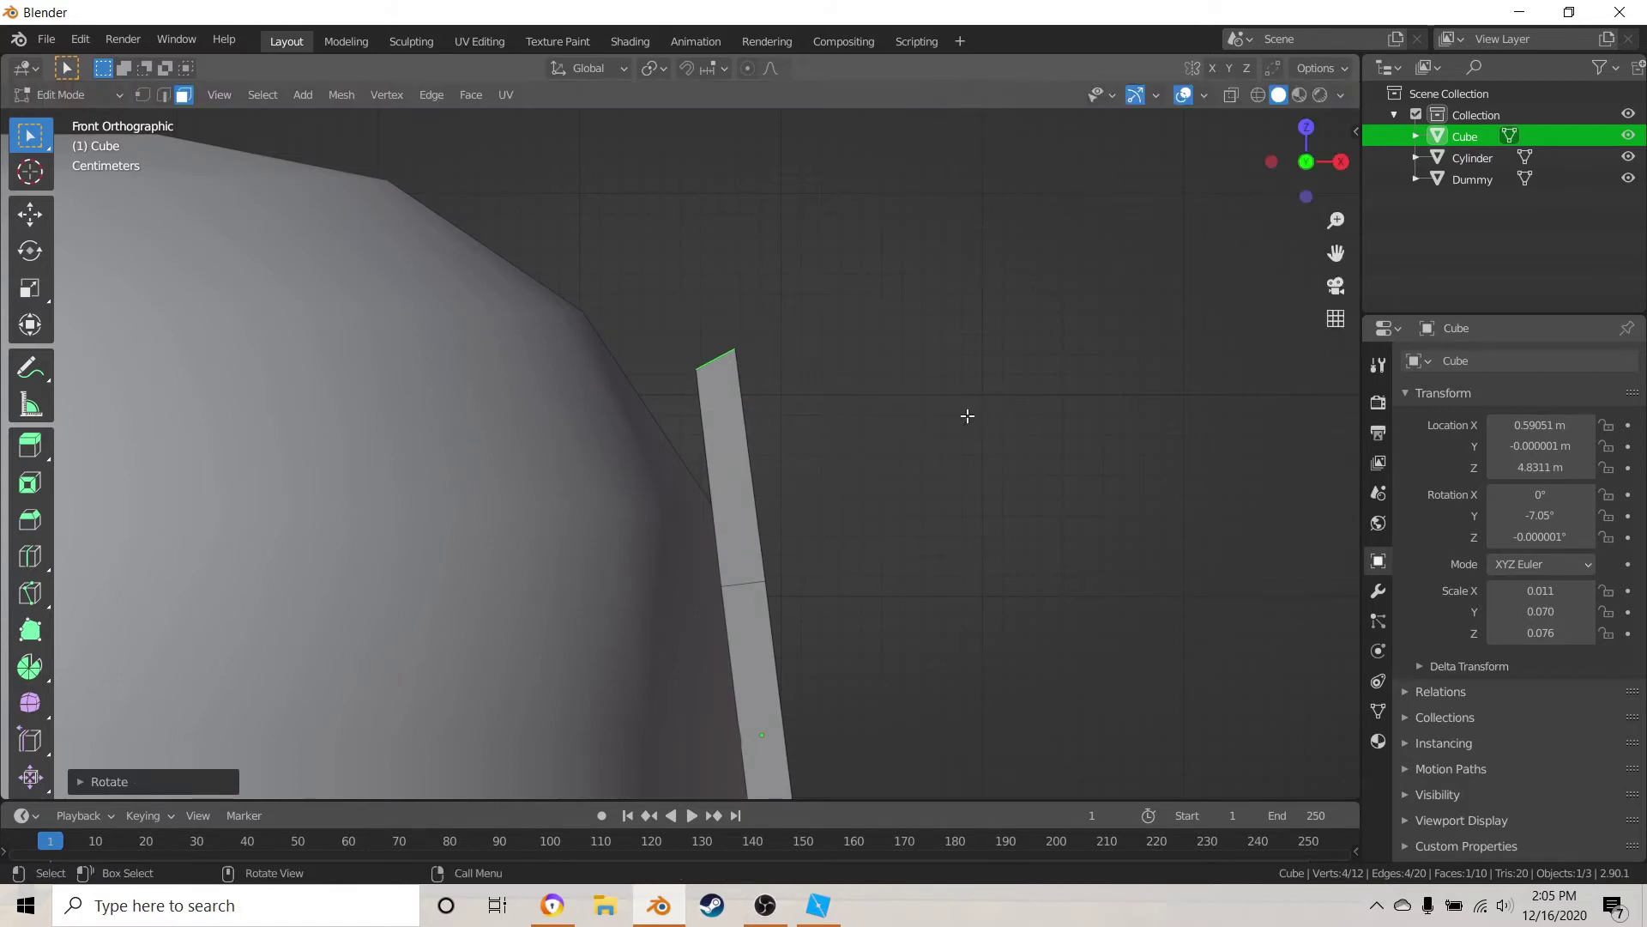
key(g)
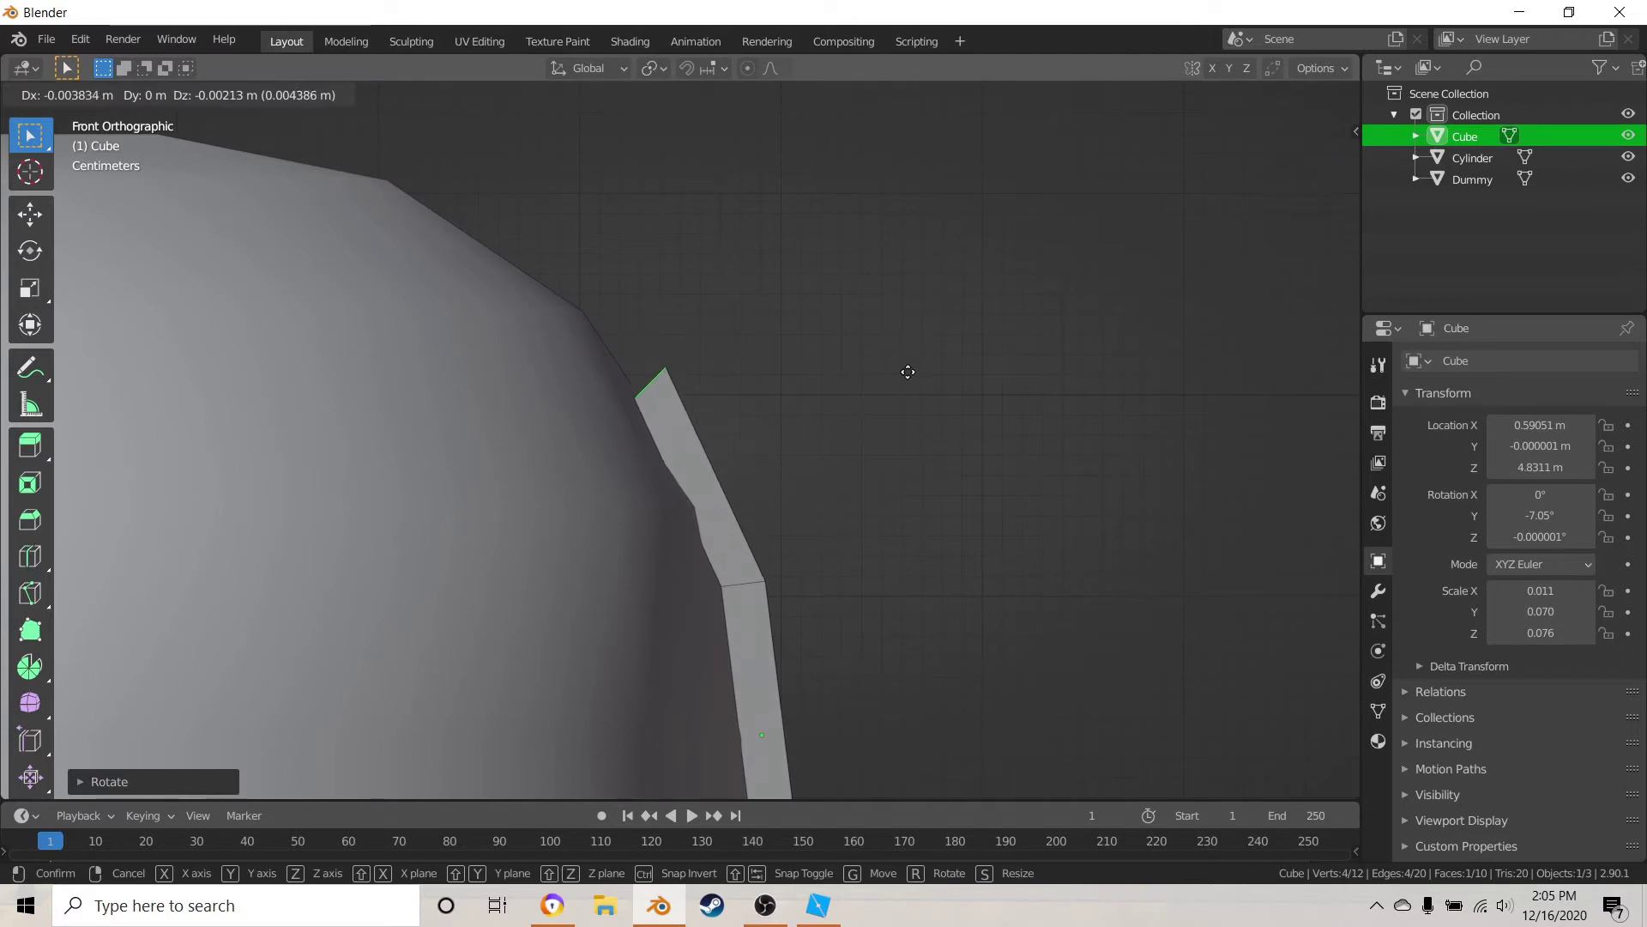
click(907, 372)
shift+middle_drag(854, 433, 1041, 603)
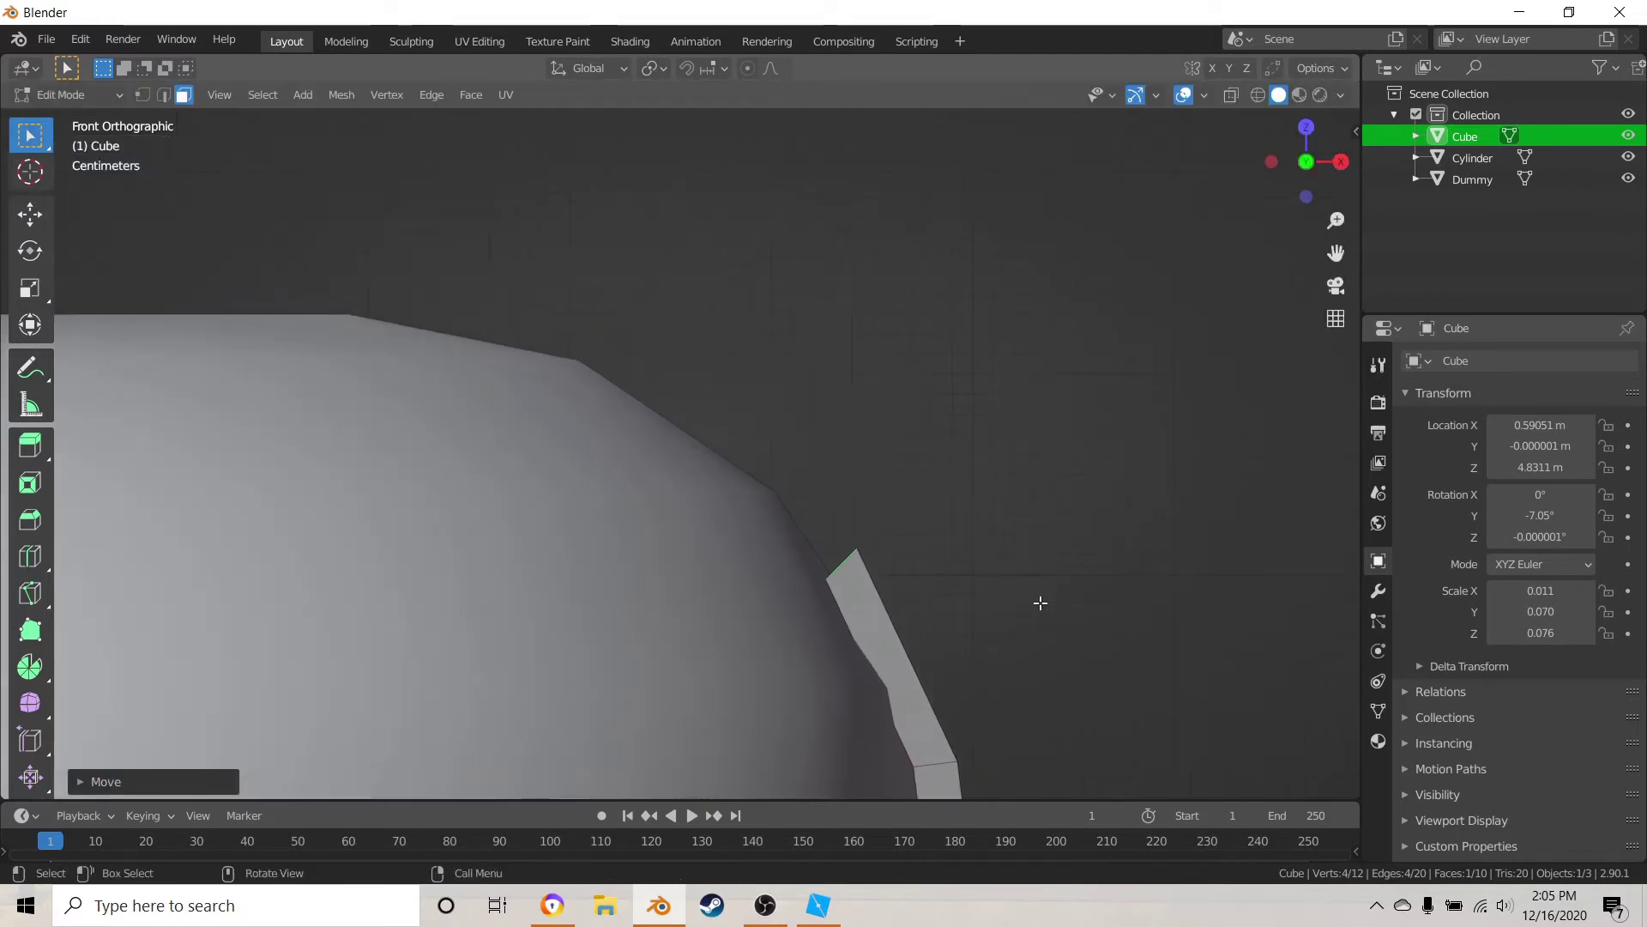
- Extrude a second band segment along the head's rounded corner, then tilt and move its end face to follow the surface
key(e)
click(808, 445)
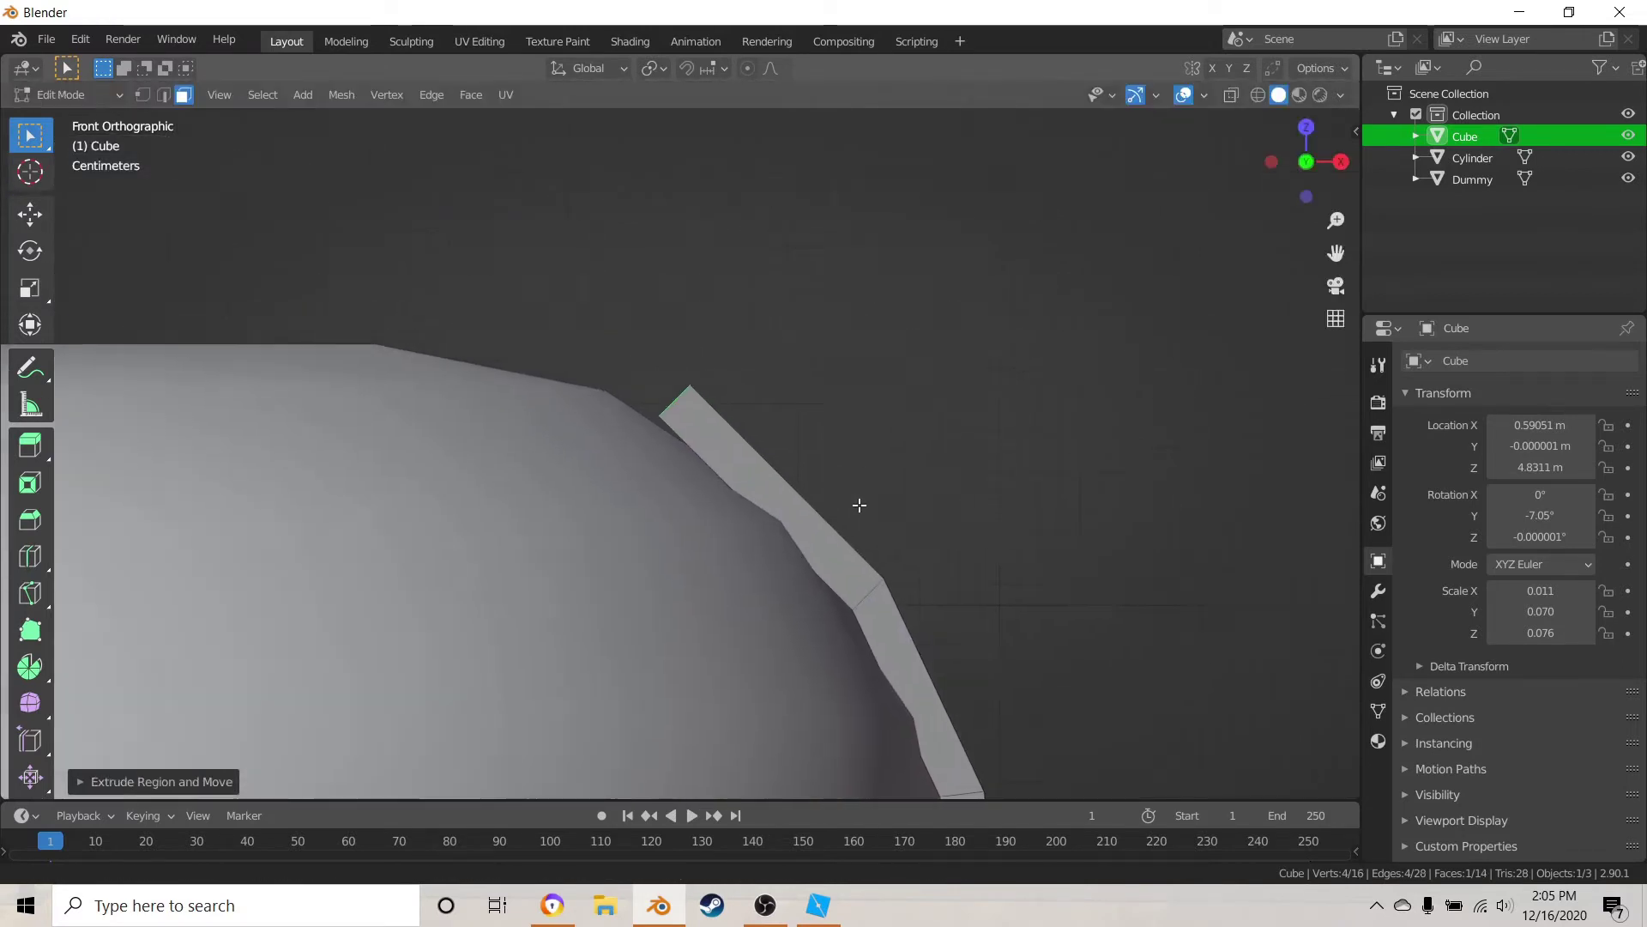
key(r)
click(862, 435)
key(g)
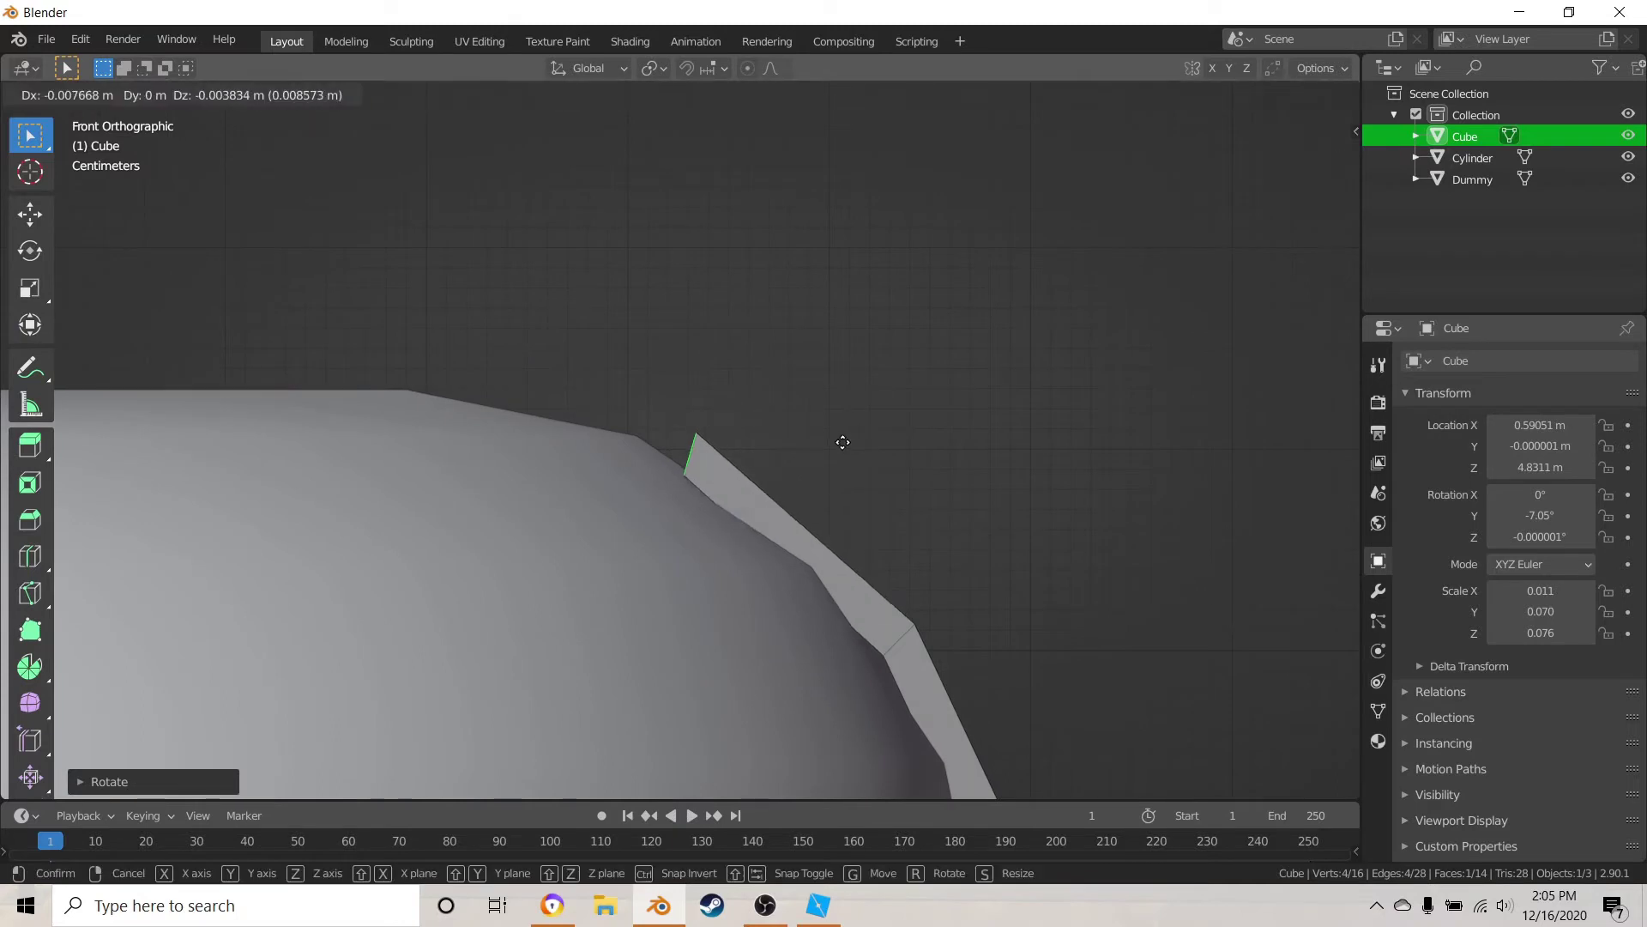
click(864, 464)
shift+middle_drag(864, 464, 981, 523)
- Extrude a third band segment toward the head's flat top and move its end face so the lower edge meets the flat top's corner
key(e)
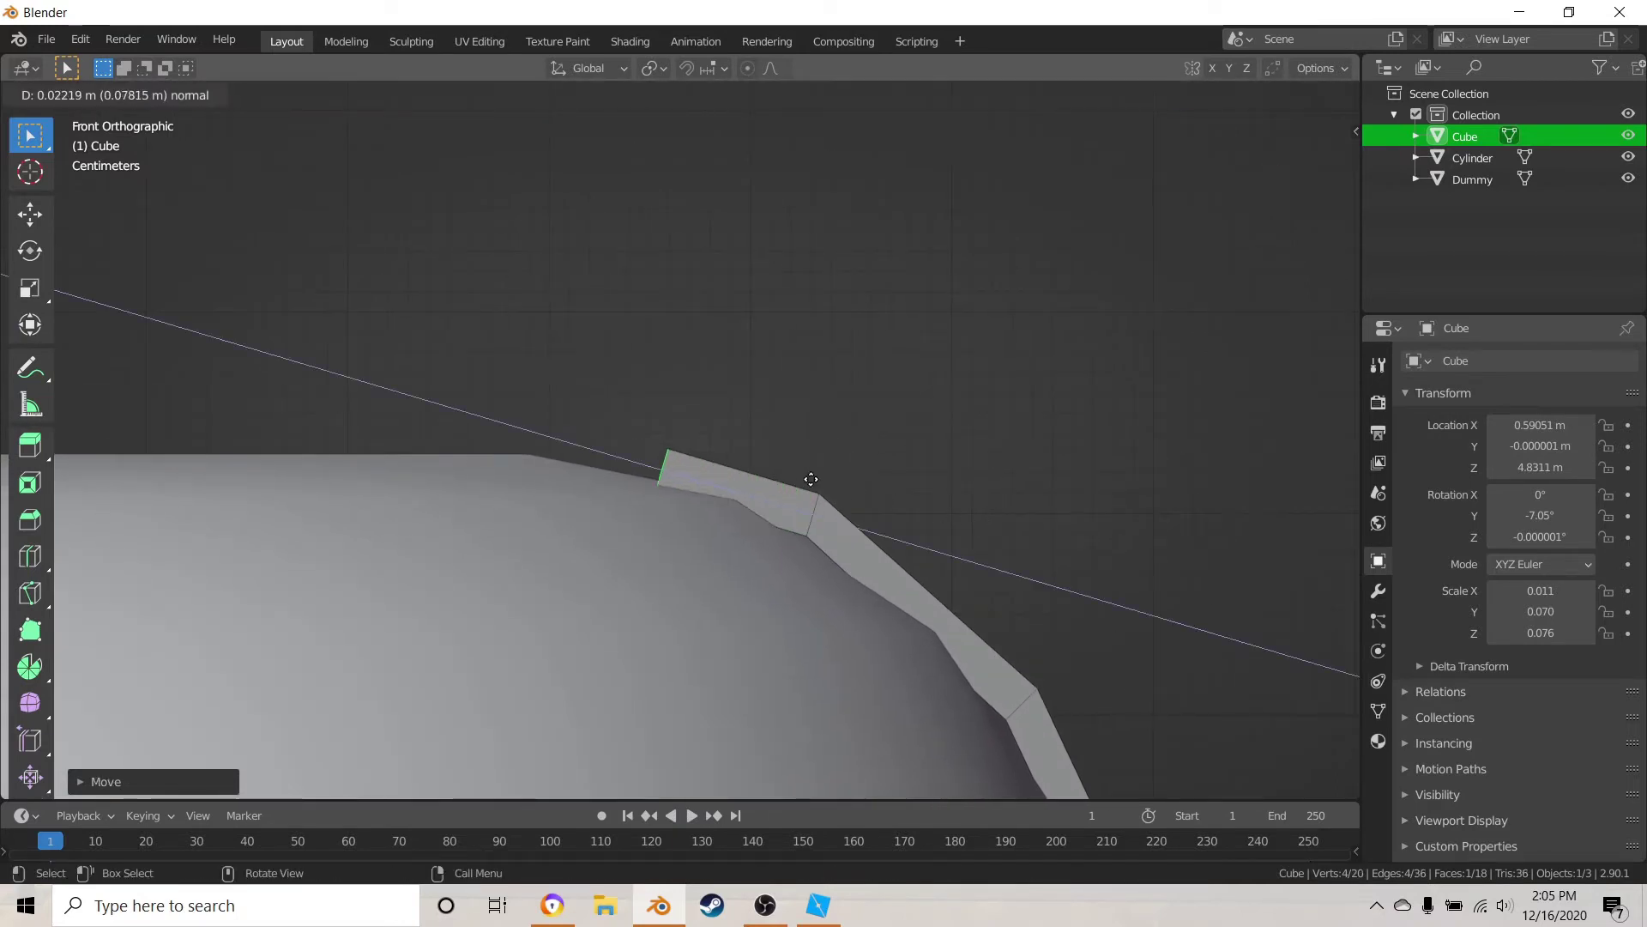
click(718, 449)
scroll(681, 532, up, 5)
shift+middle_drag(581, 548, 861, 558)
scroll(884, 562, up, 1)
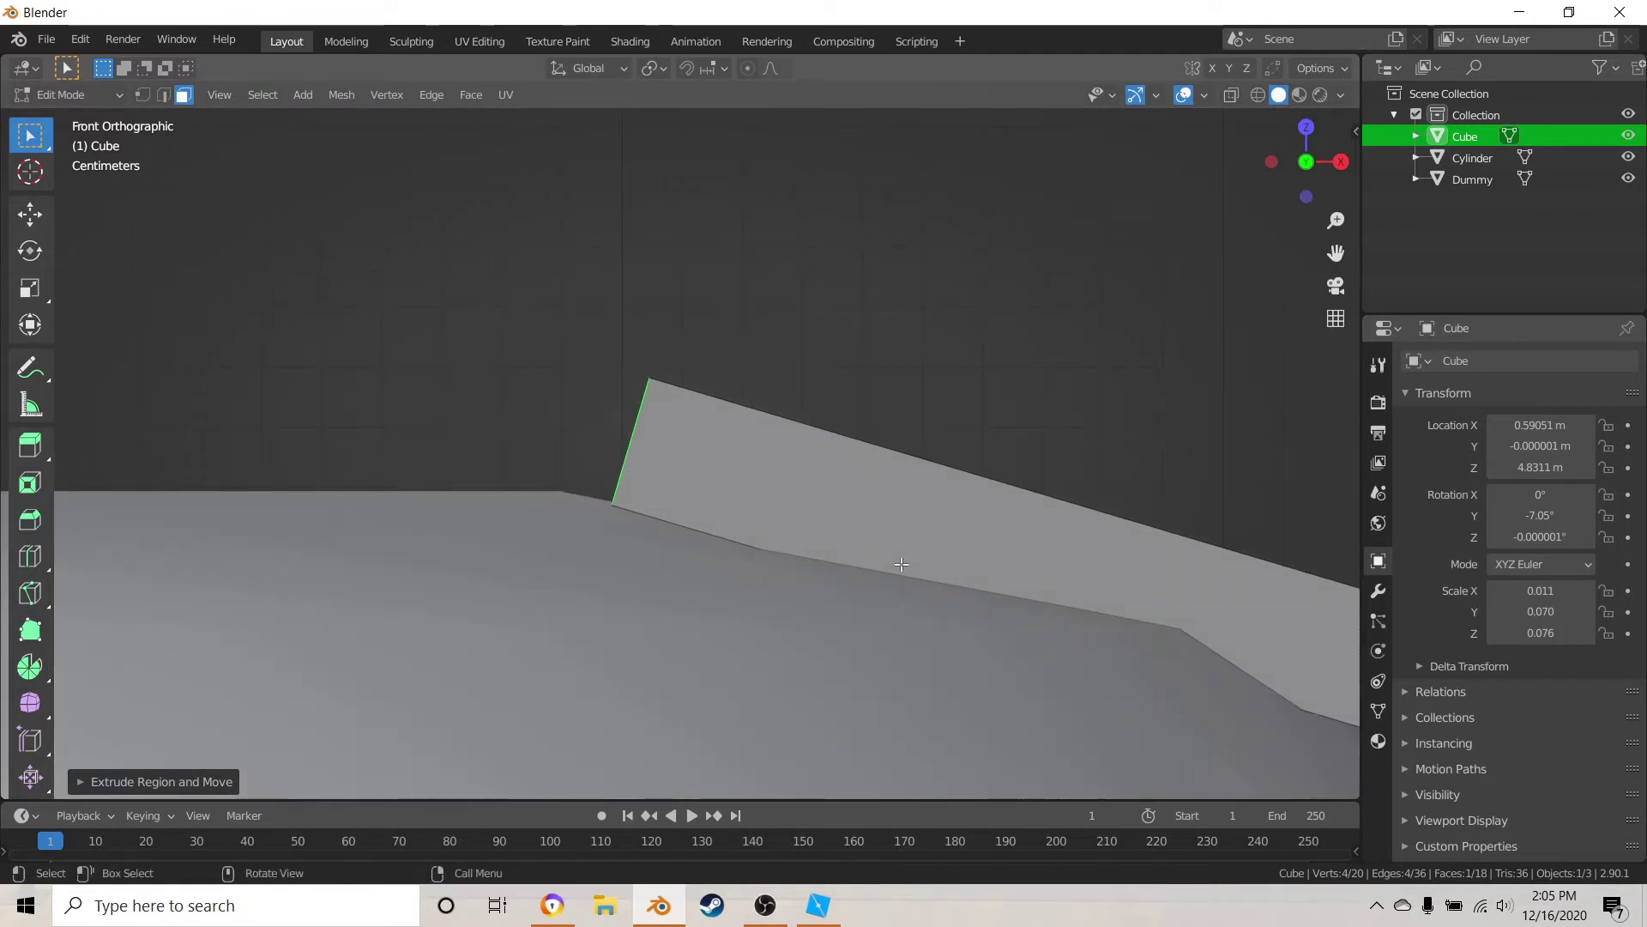
key(g)
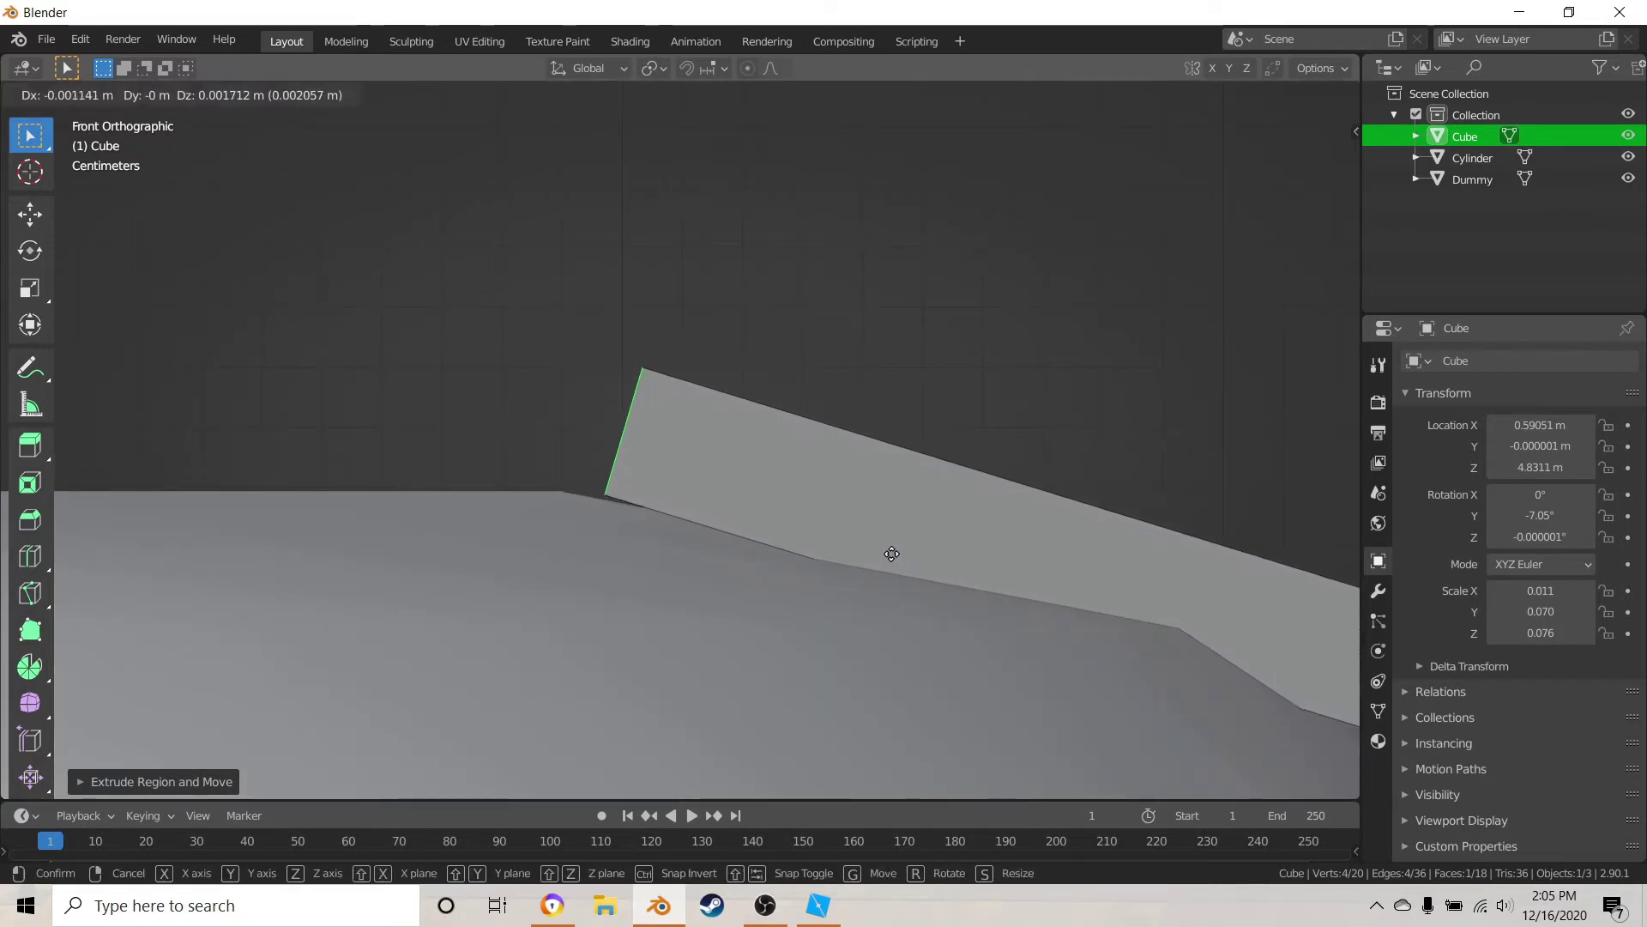
click(851, 548)
- Rotate the band's end face by about -17° in the front view so it stands vertical at the head's flat top
scroll(892, 548, up, 2)
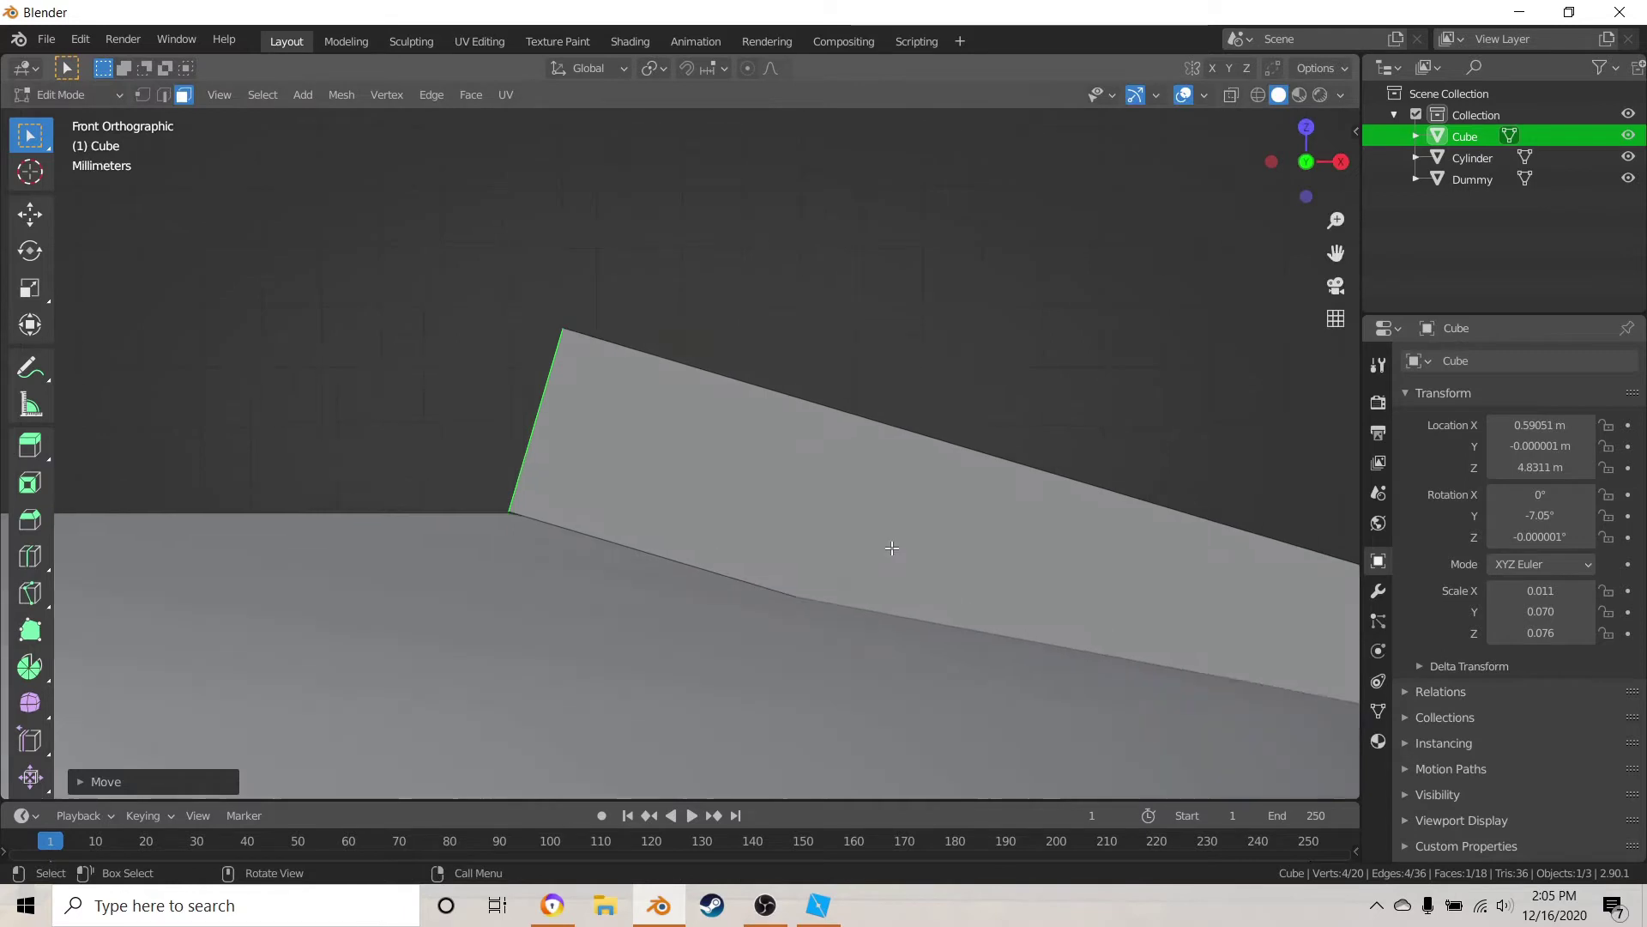
key(r)
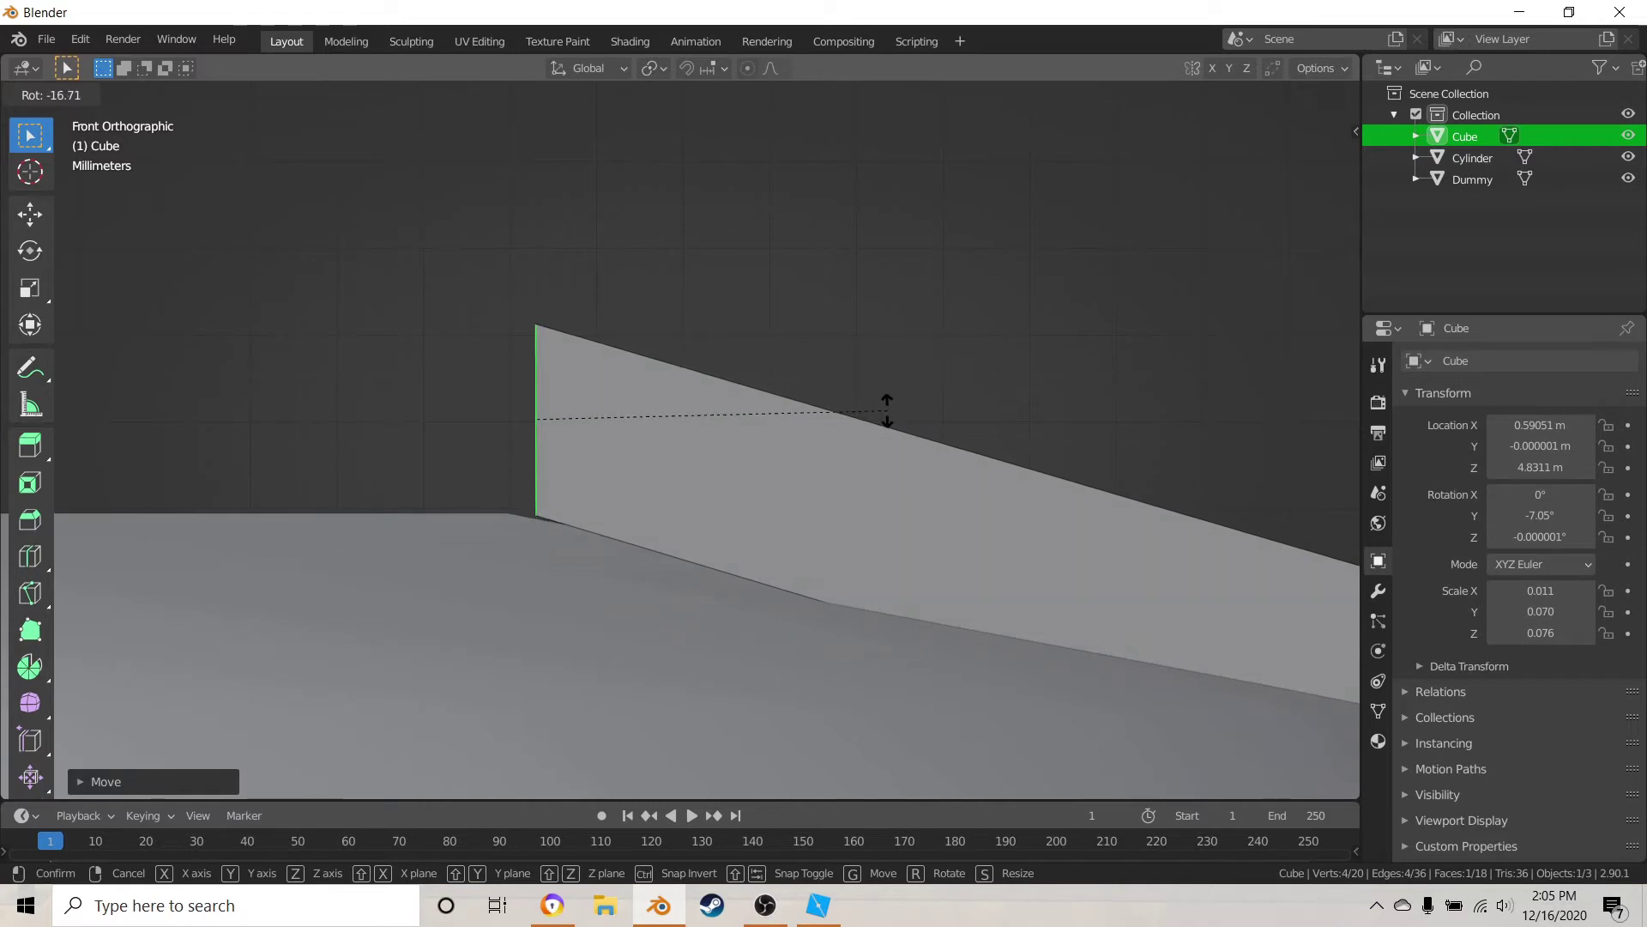
click(887, 409)
scroll(809, 541, up, 3)
shift+middle_drag(809, 541, 1250, 570)
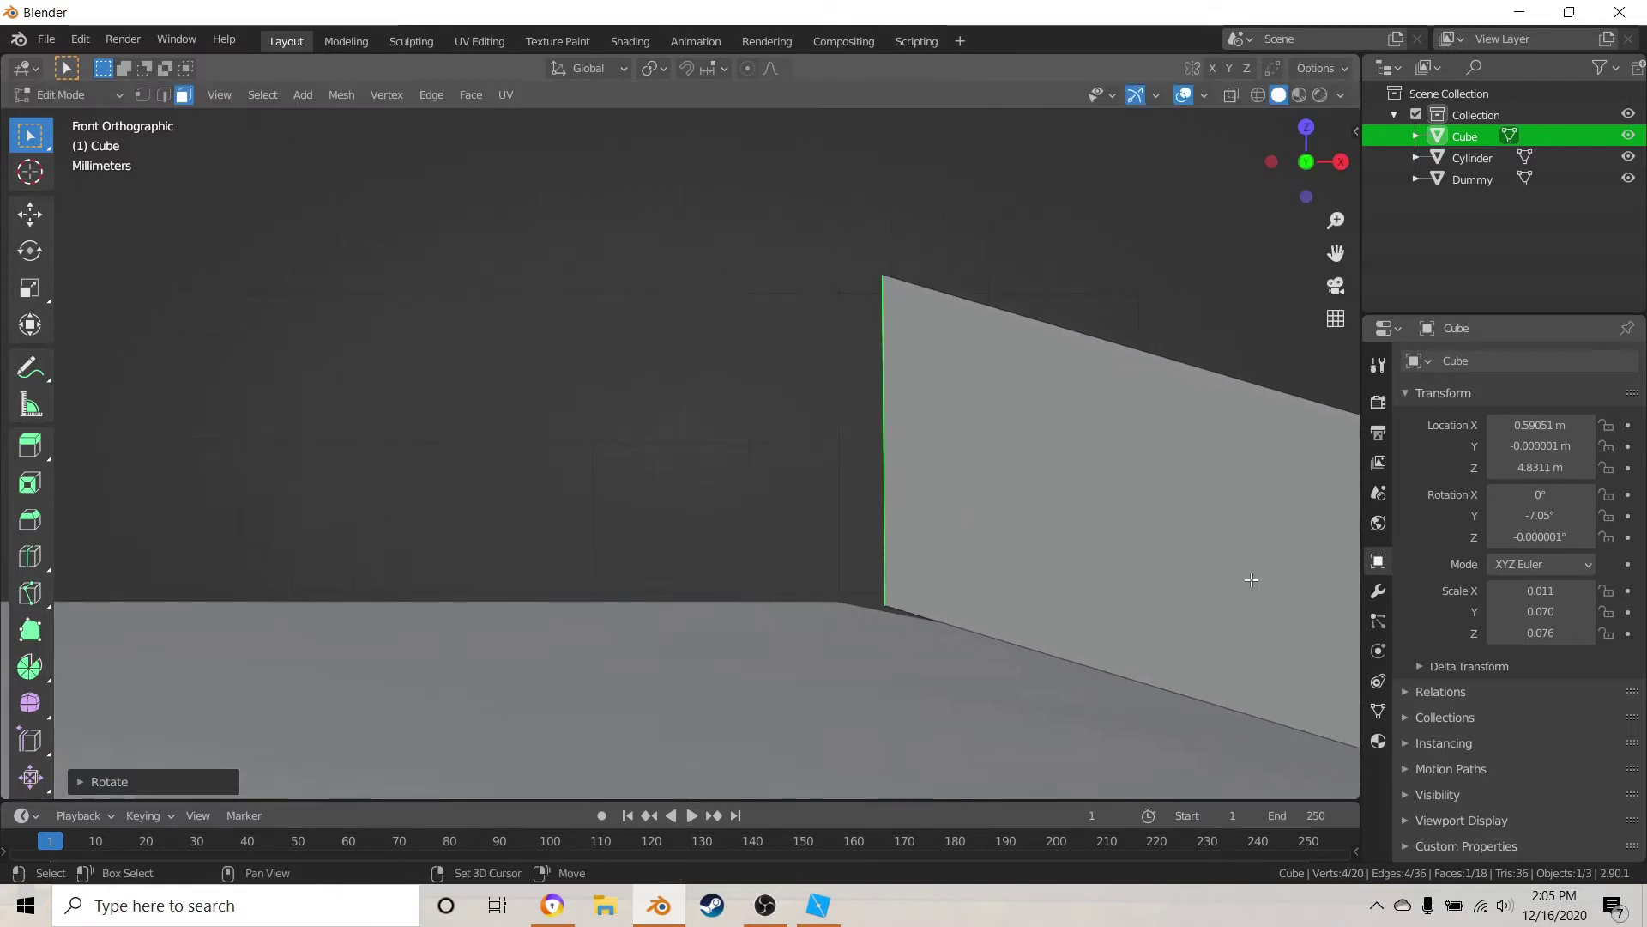
- Rotate the band's end face by about 0.65° in the front view to straighten it at the flat top's corner
scroll(1244, 579, up, 1)
key(g)
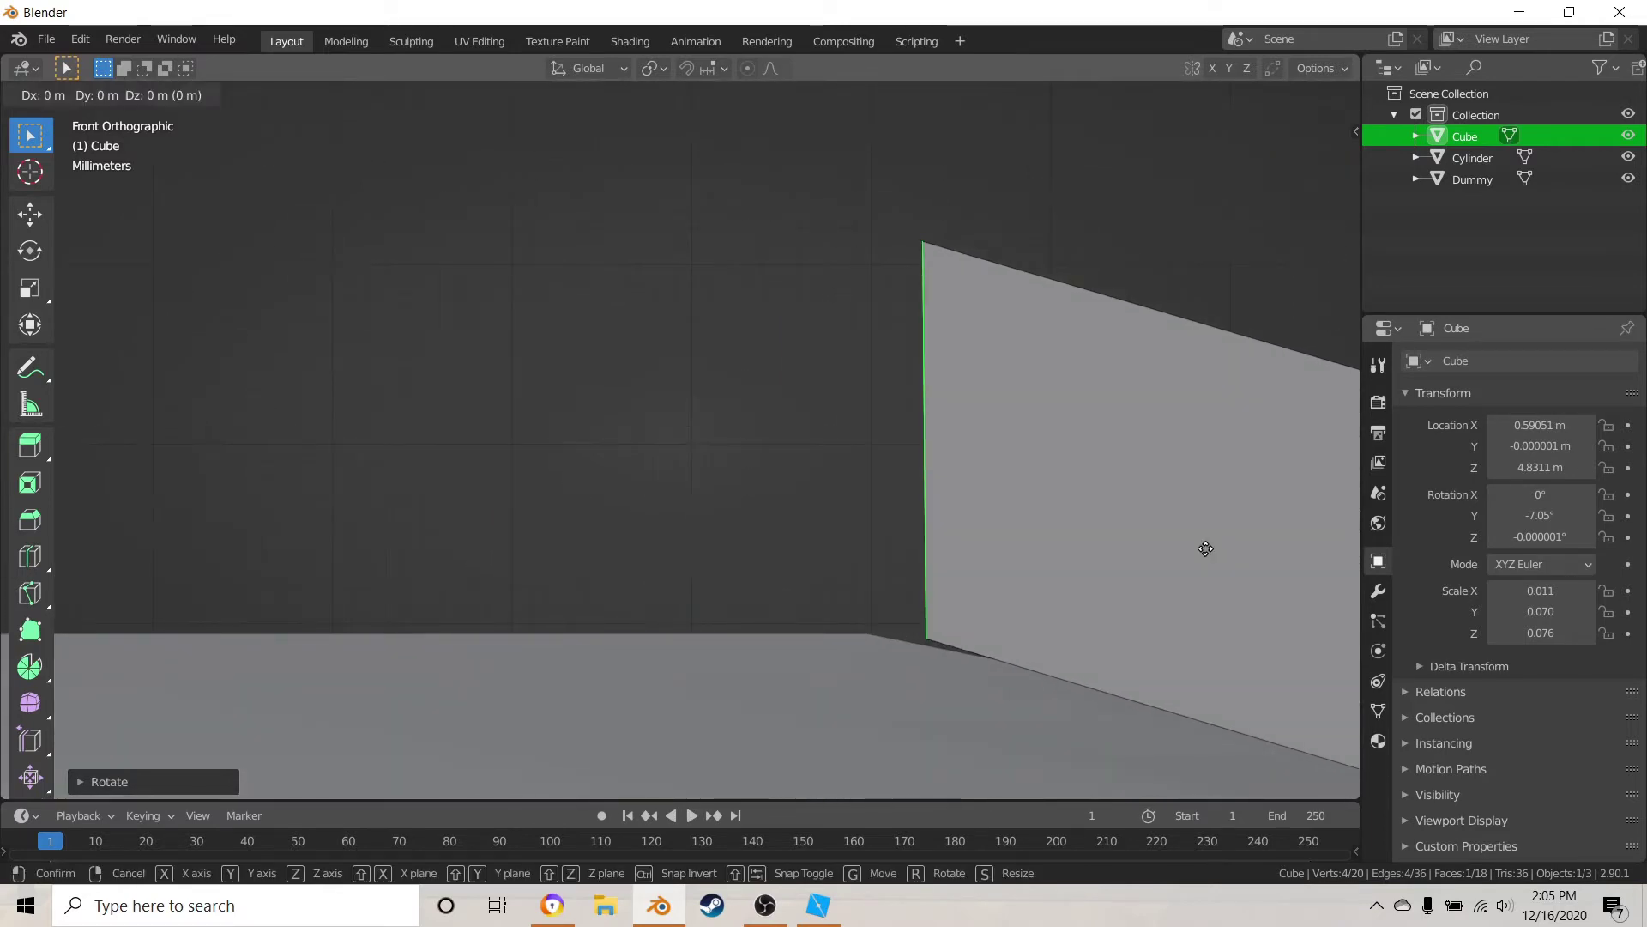
key(x)
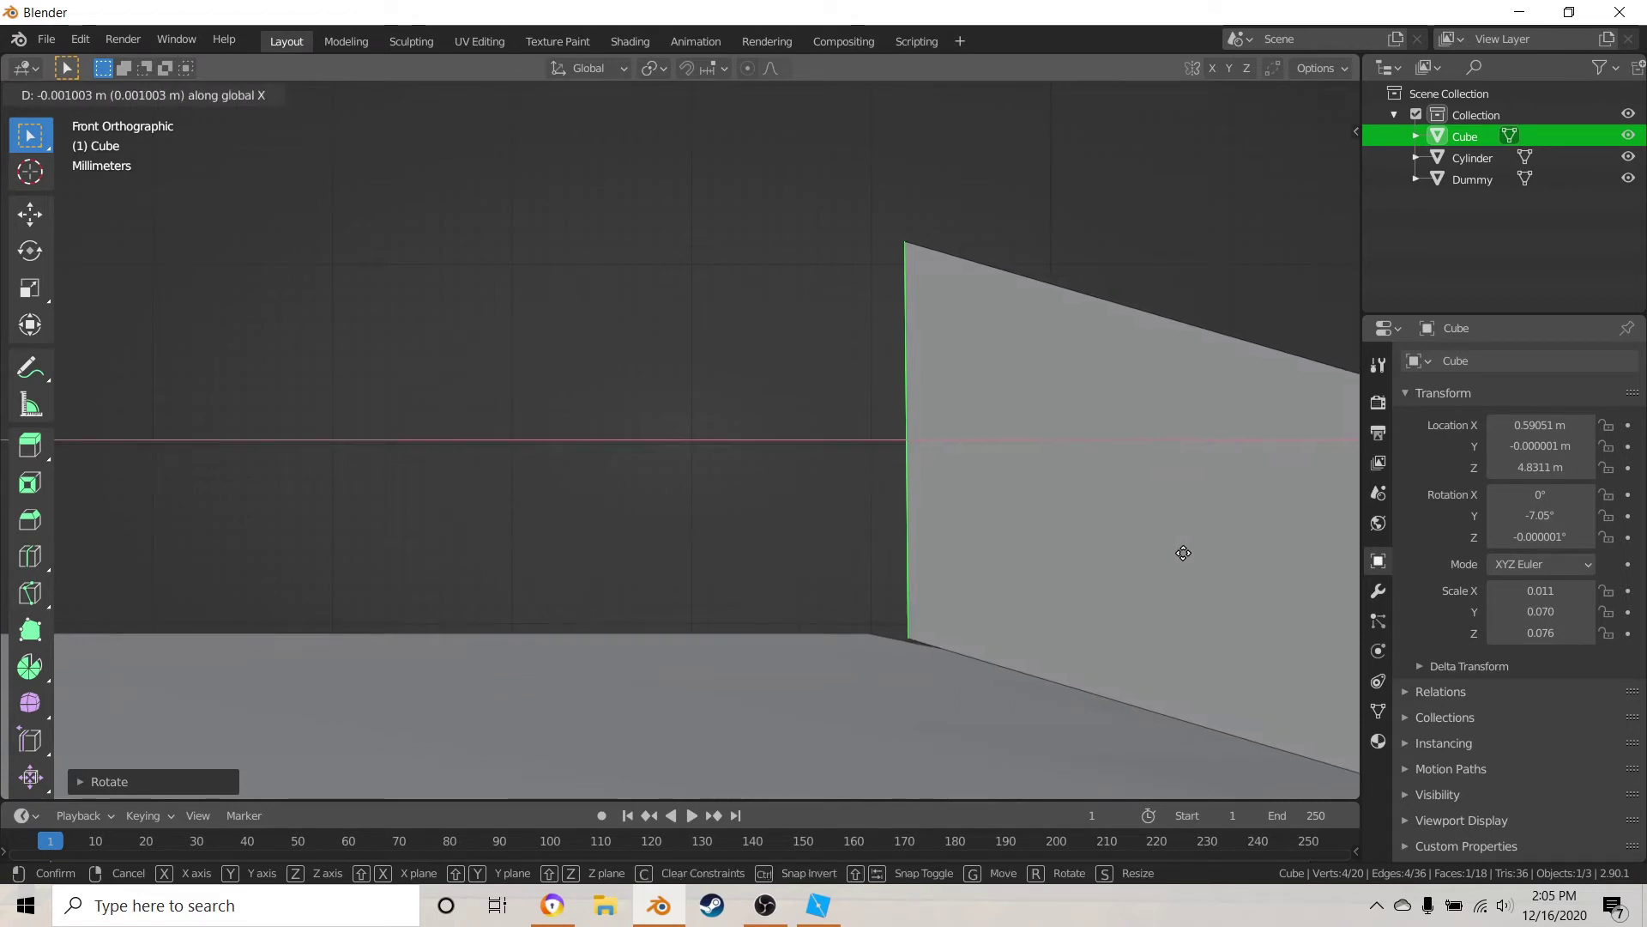
right_click(1171, 556)
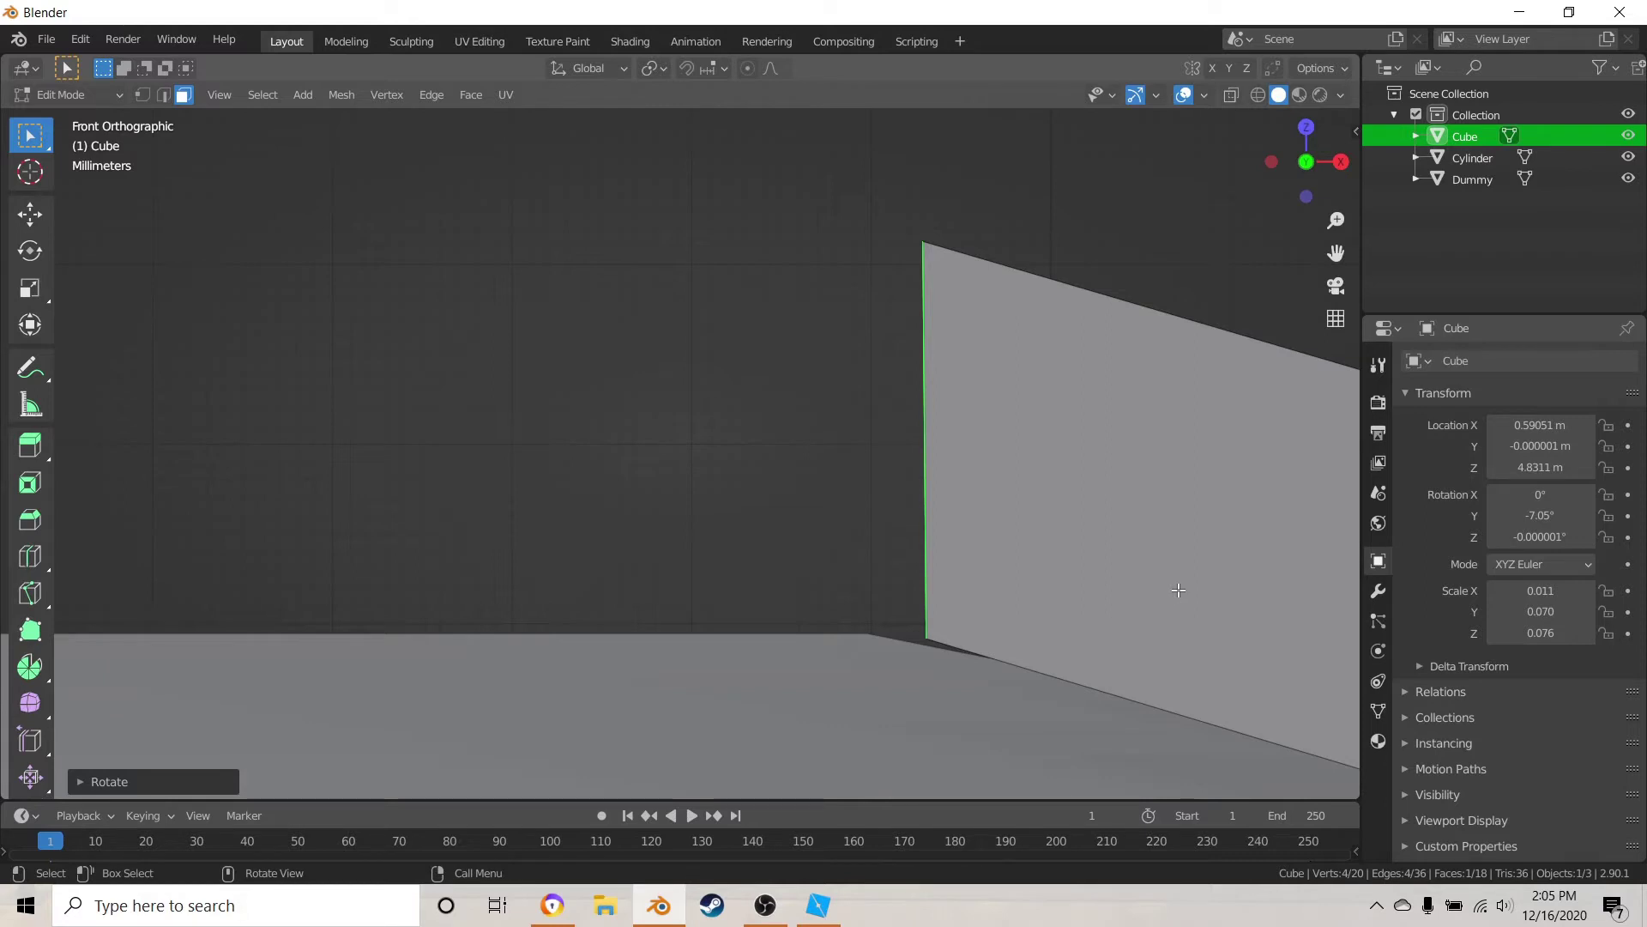
key(r)
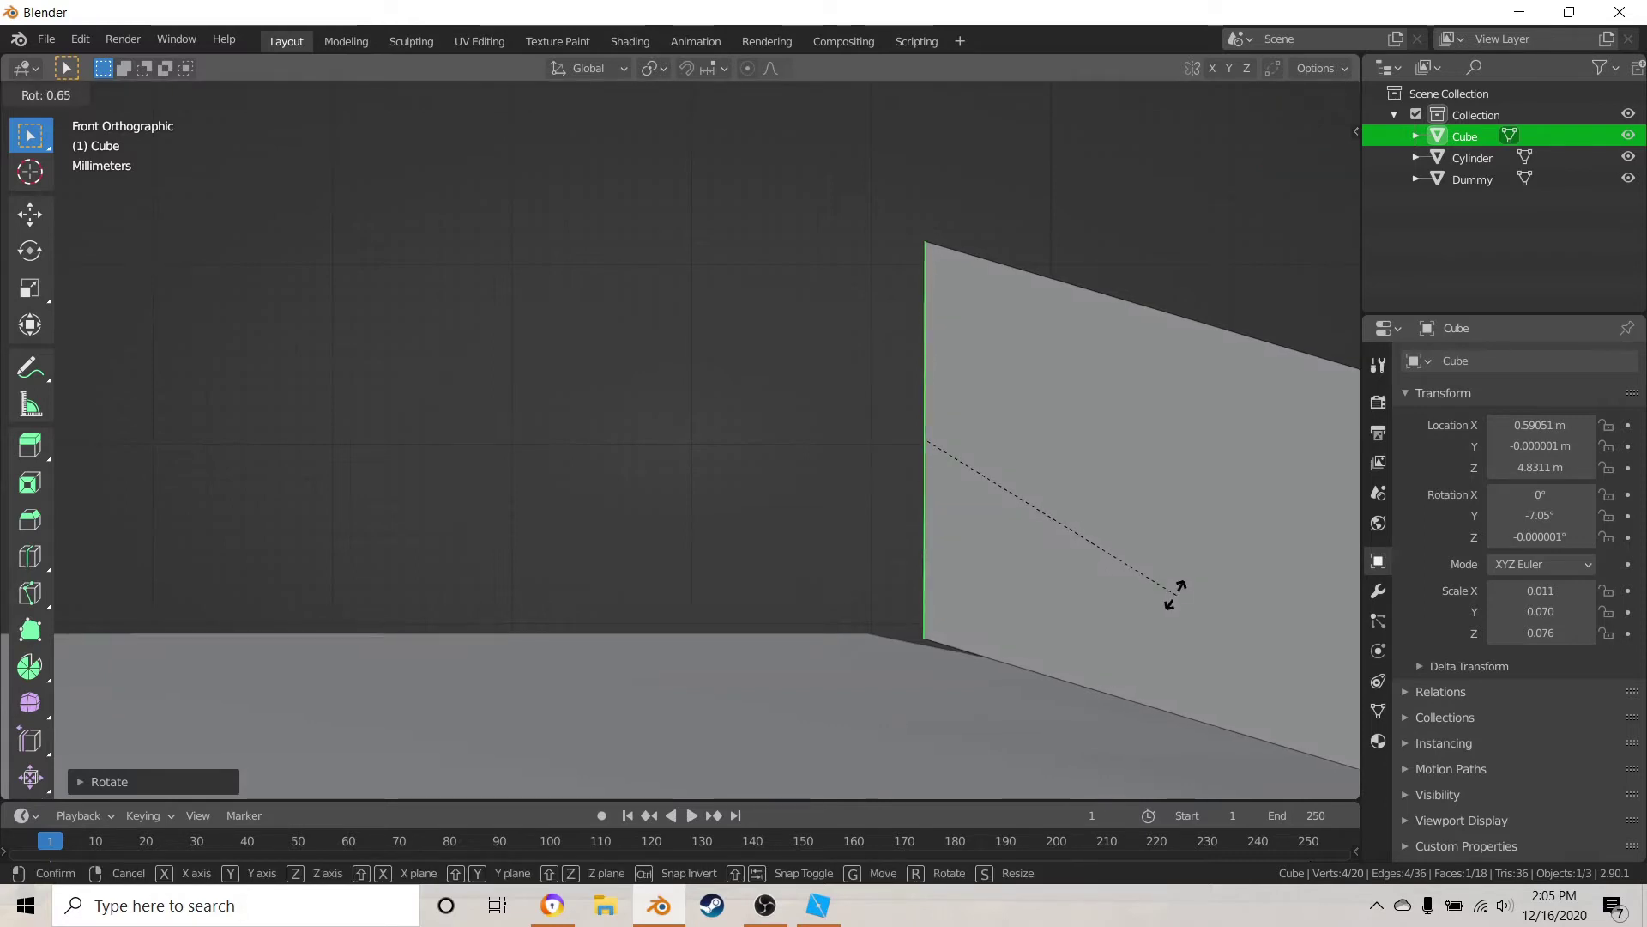
click(1174, 592)
scroll(1184, 600, down, 7)
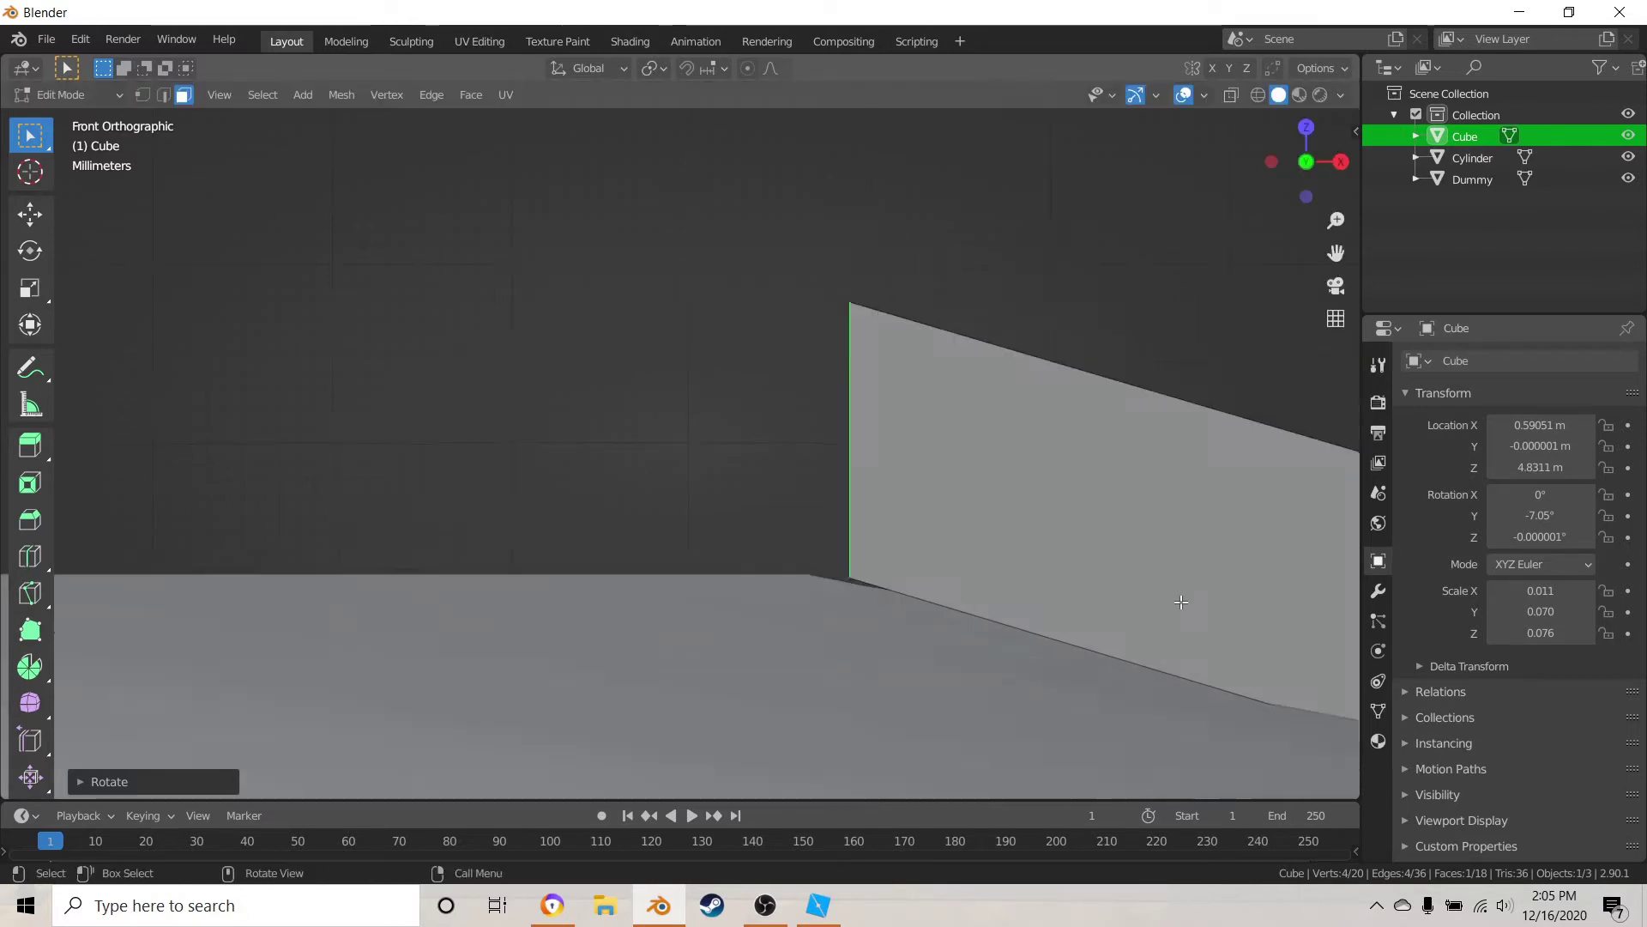
- Try to extrude the band's end face along the flat top to the head's centre and inspect the corner it starts from
key(e)
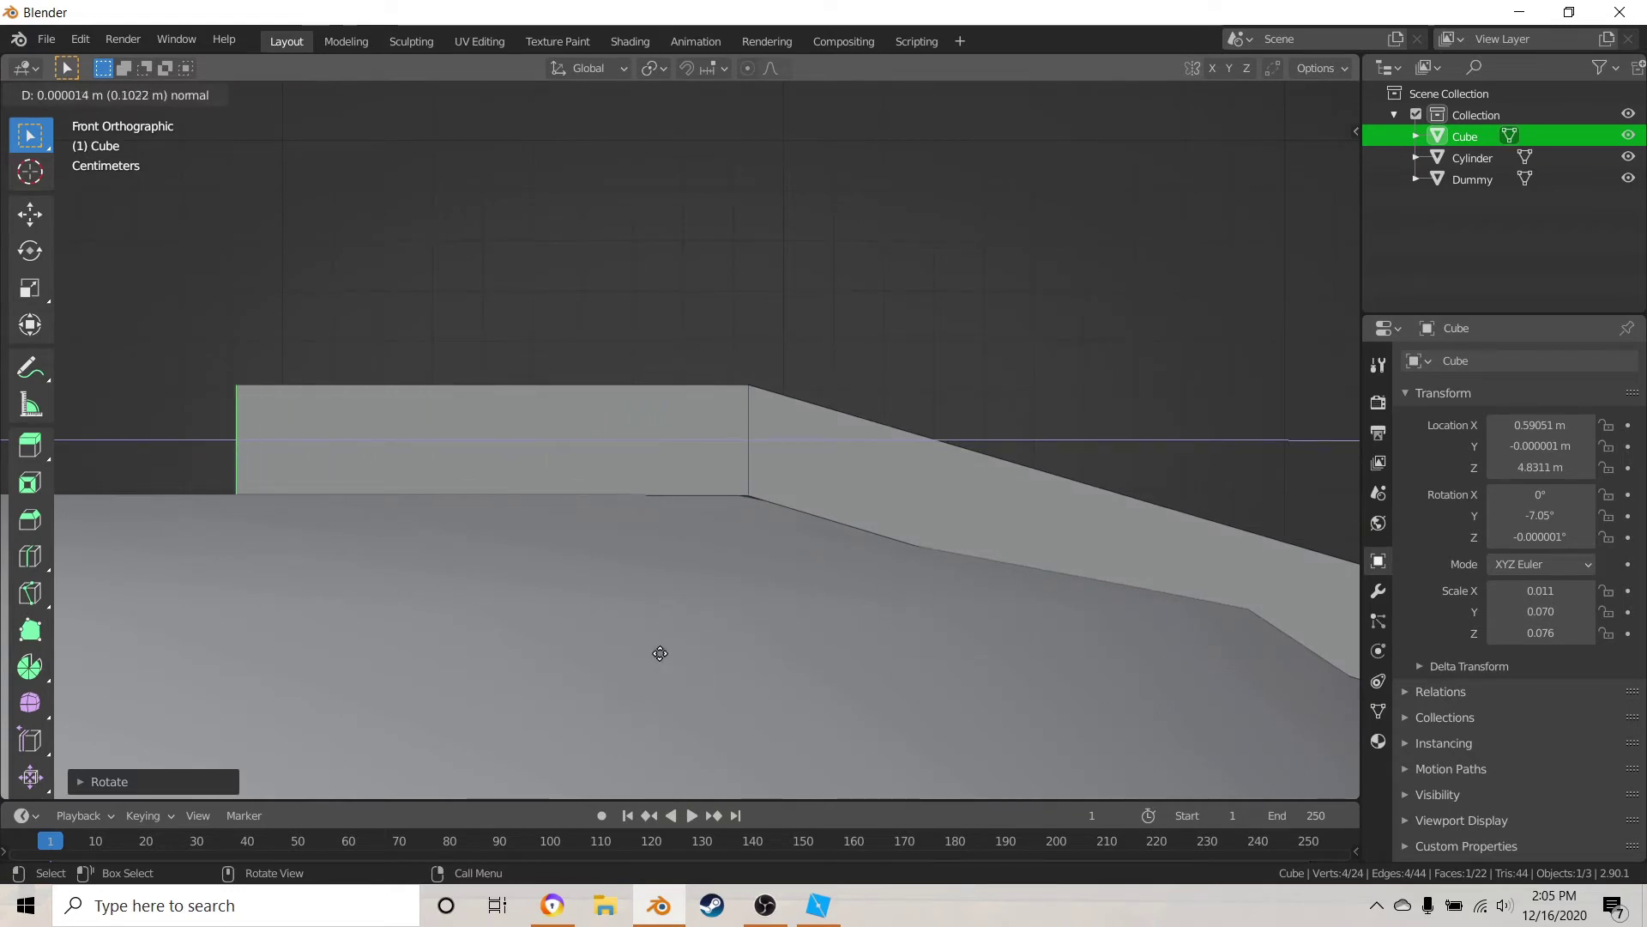
right_click(644, 681)
scroll(643, 681, down, 5)
shift+middle_drag(743, 665, 1354, 701)
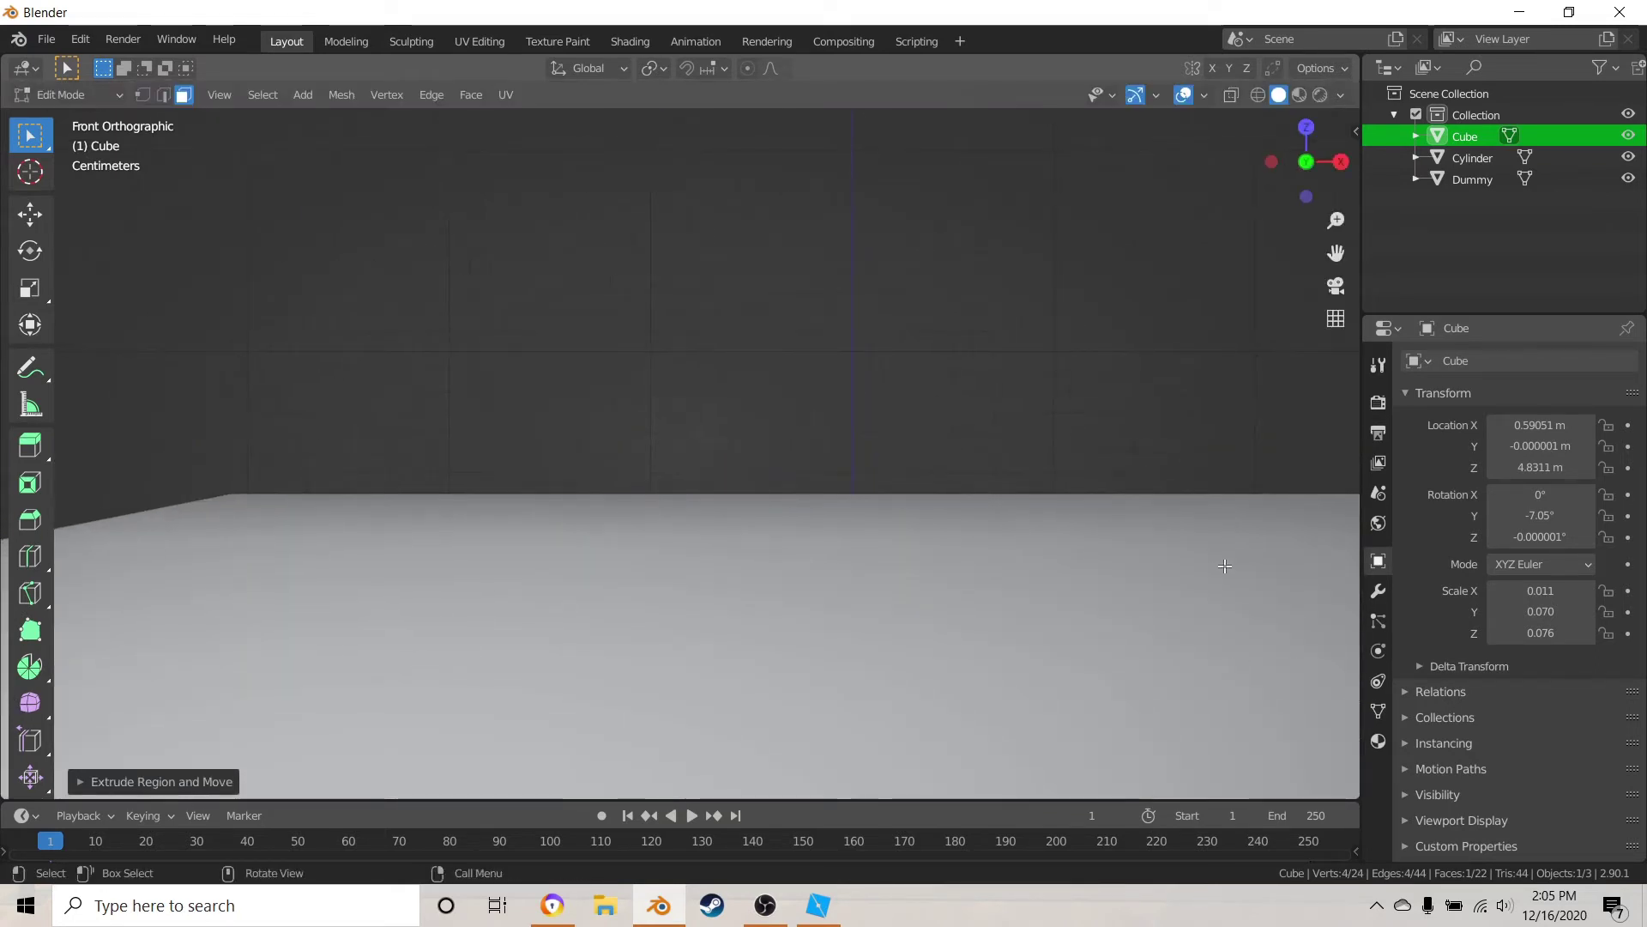
key(e)
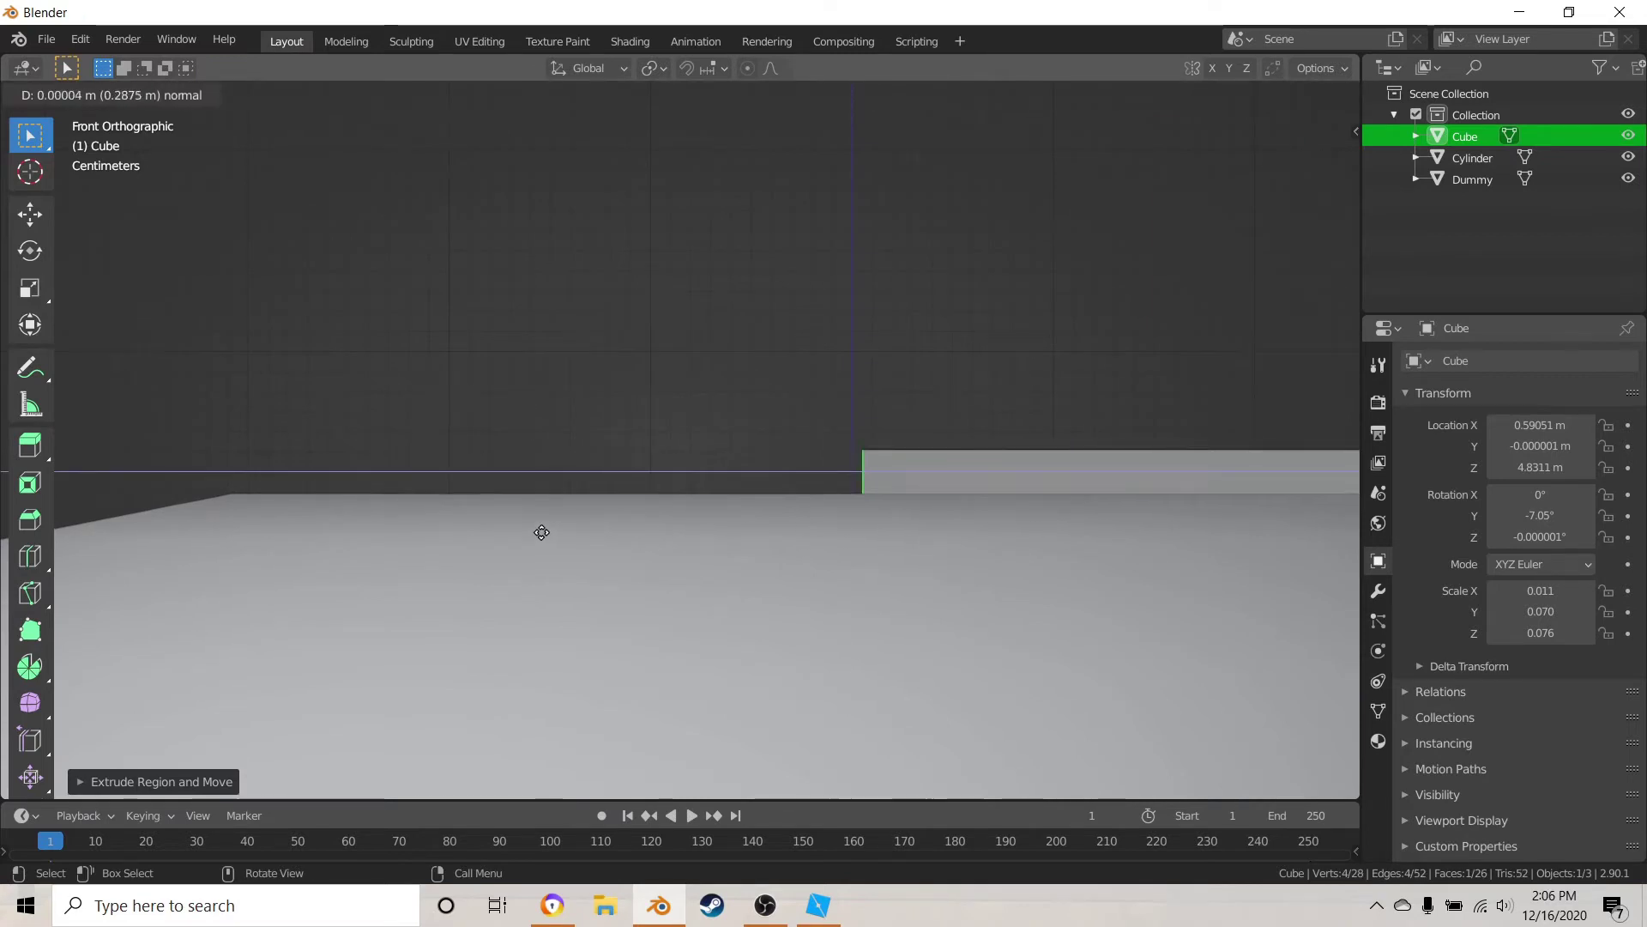
click(541, 532)
scroll(563, 520, up, 9)
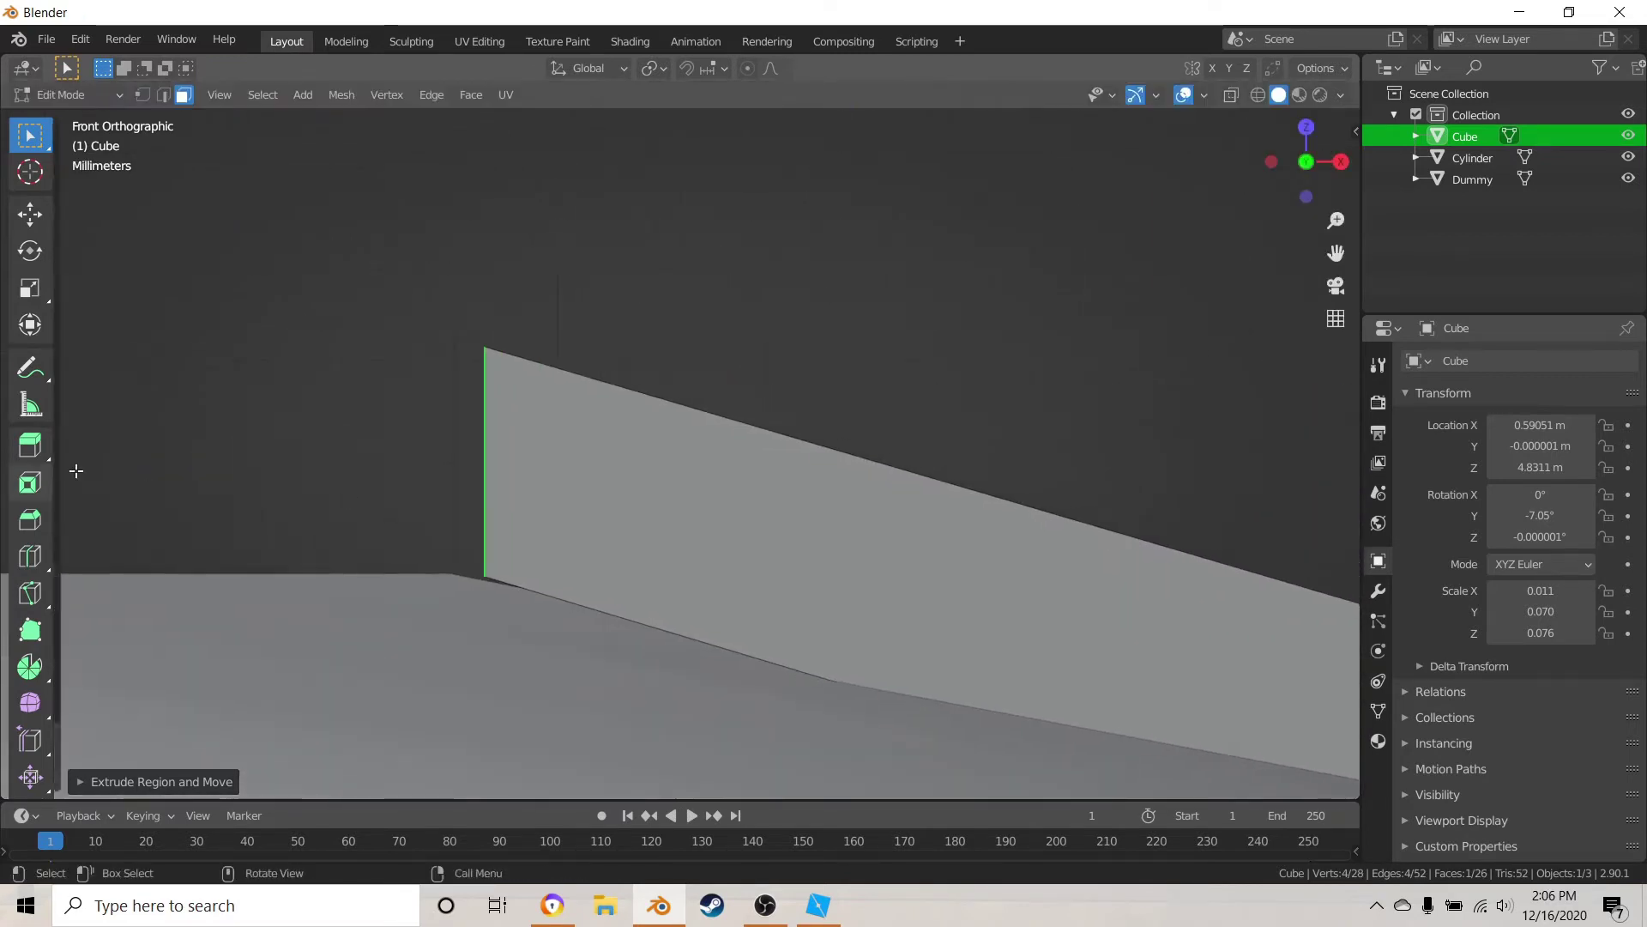
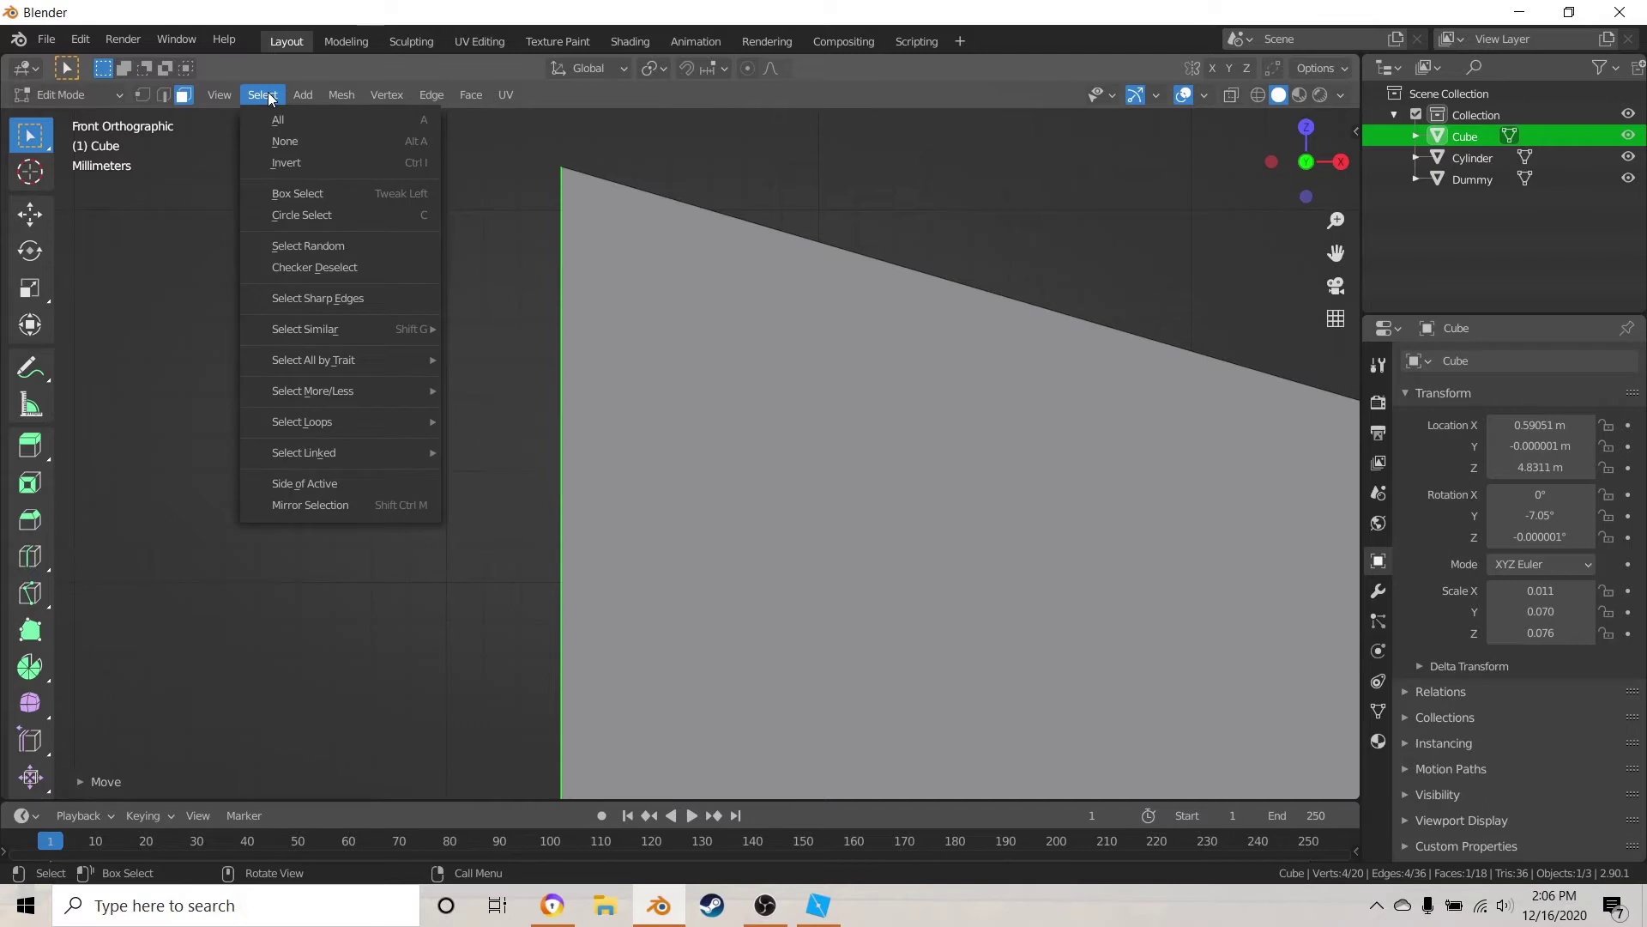
click(263, 95)
click(220, 94)
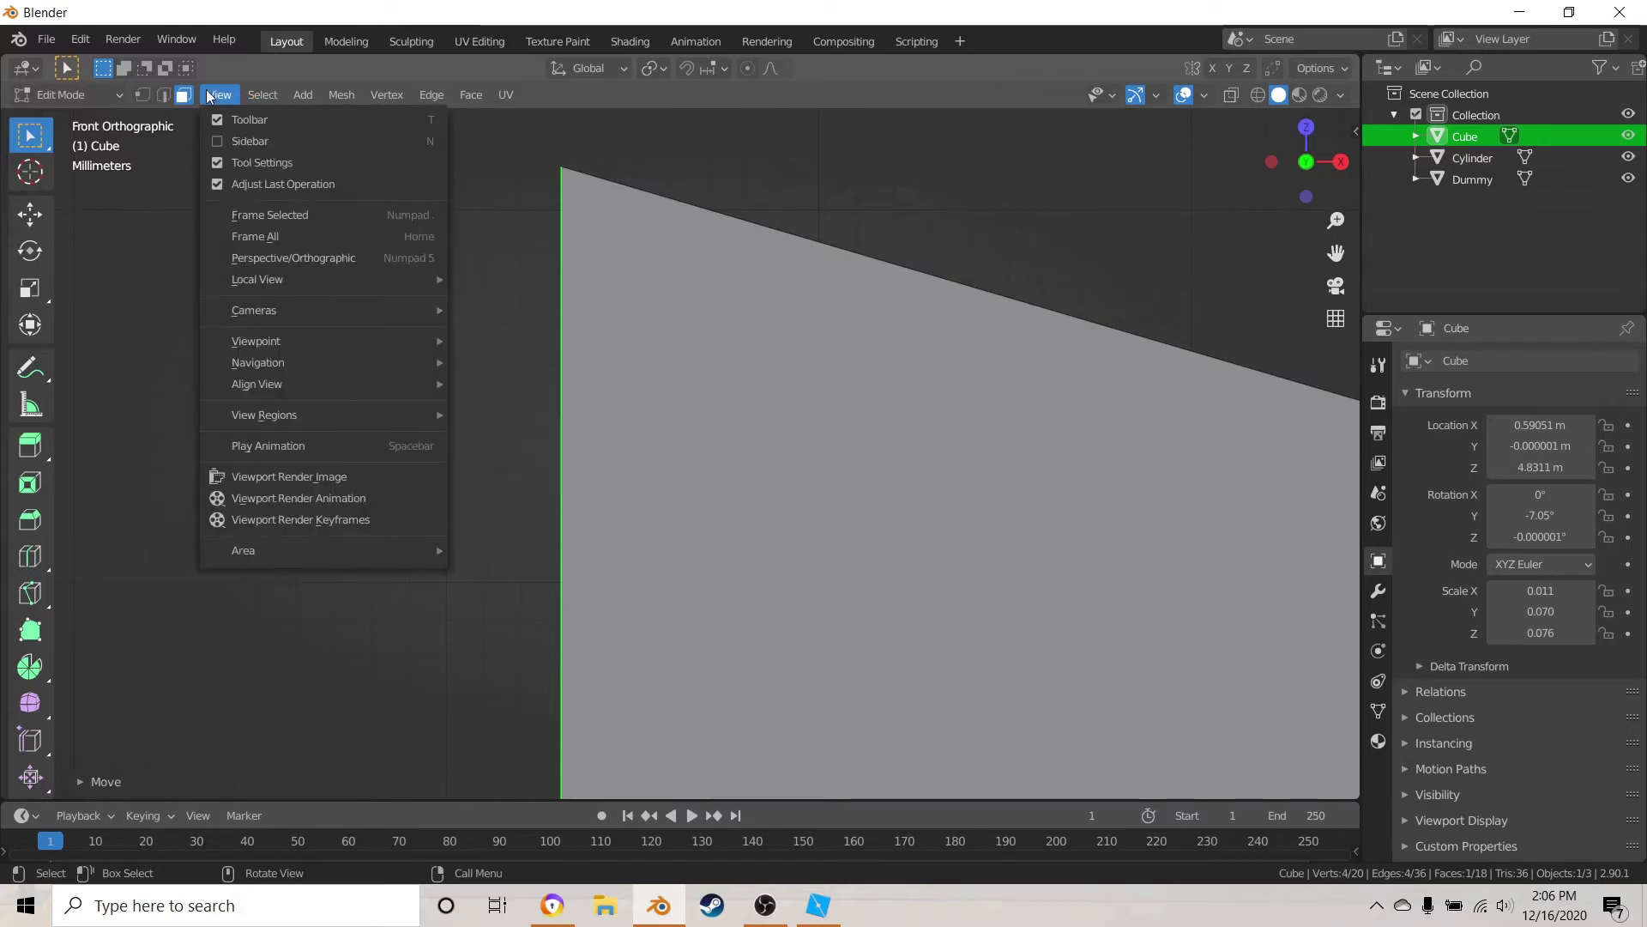
click(222, 96)
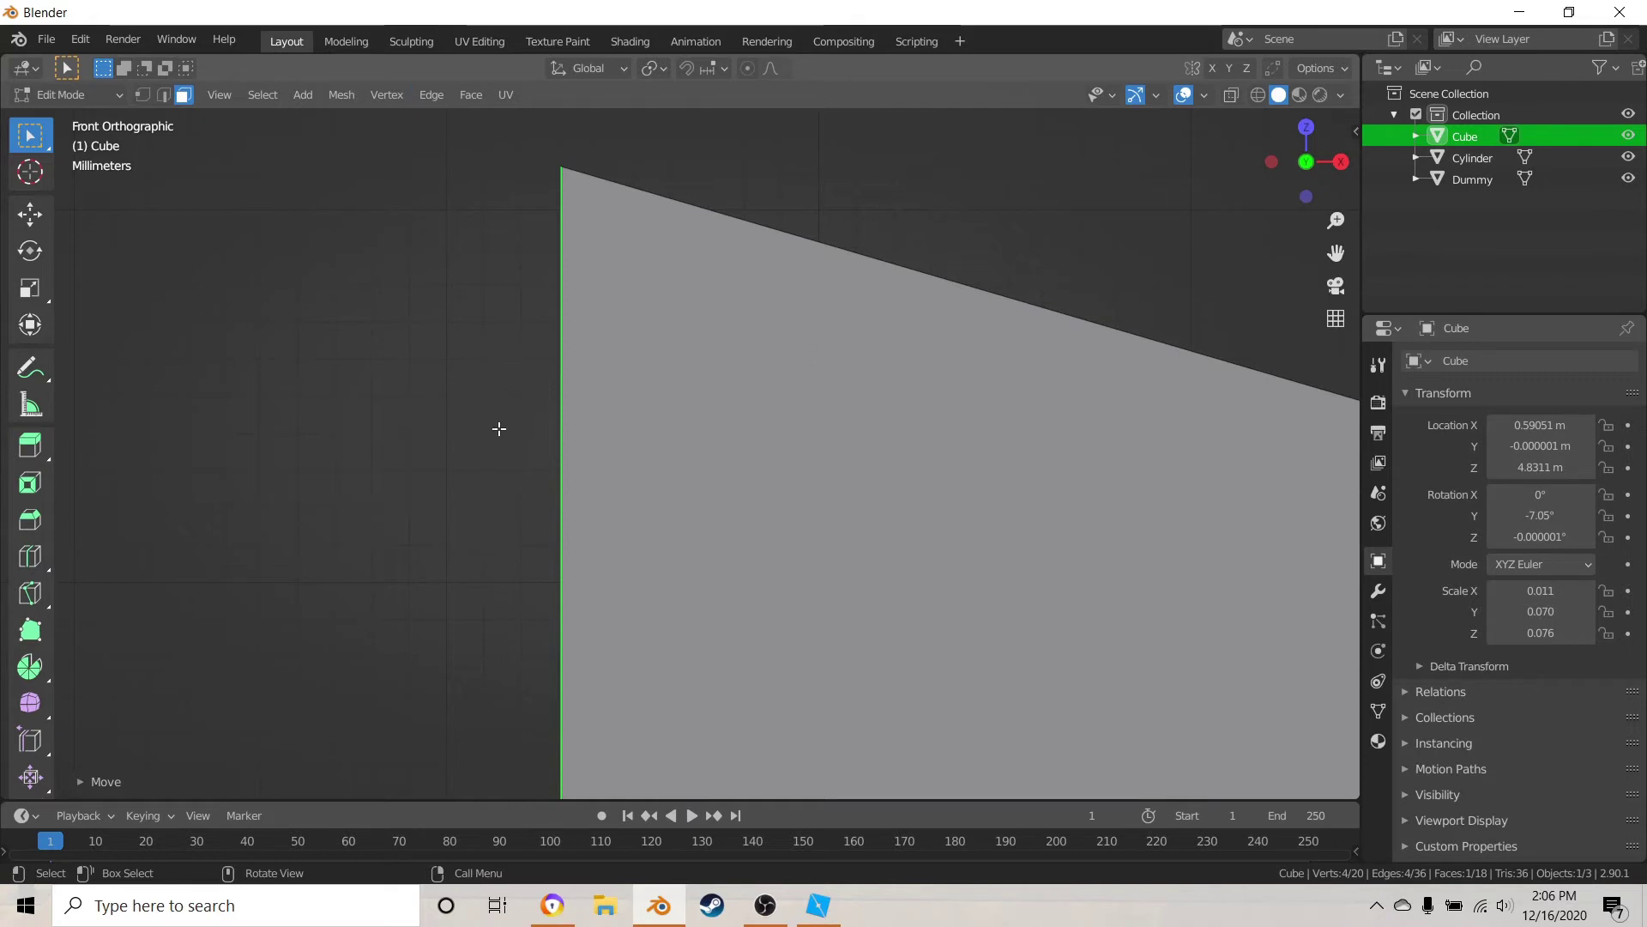
- Rotate the band's end face slightly in the front view to correct its vertical alignment
key(r)
click(914, 289)
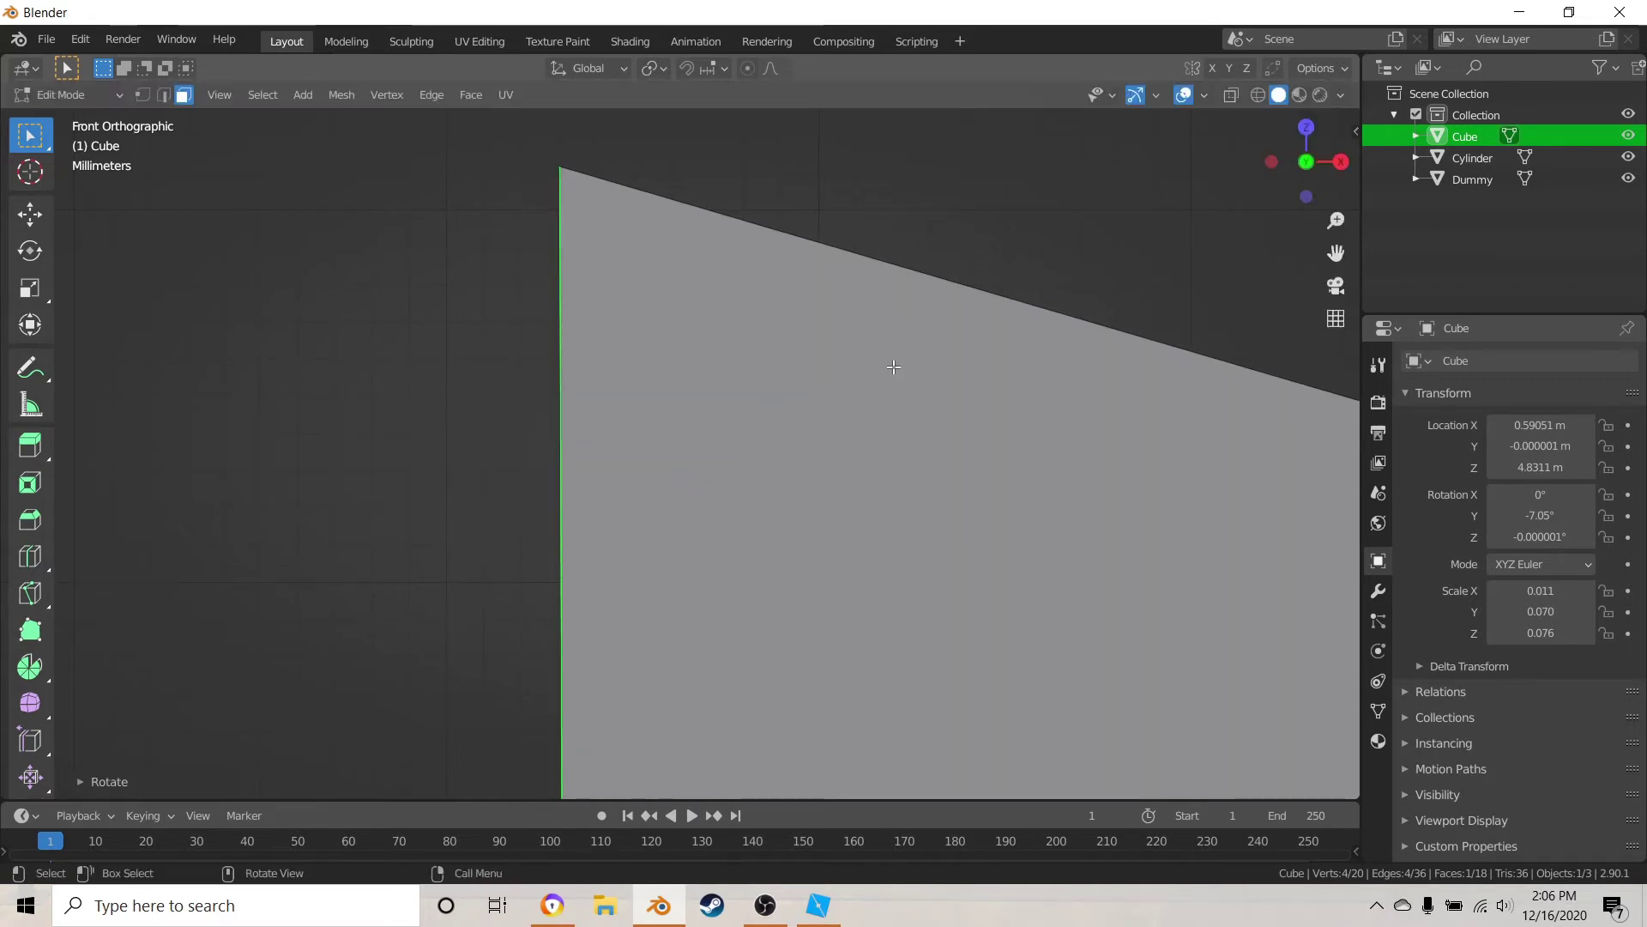
- Try to extrude the band over the flat top again and check the starting face's tilt up close
scroll(894, 369, down, 4)
key(e)
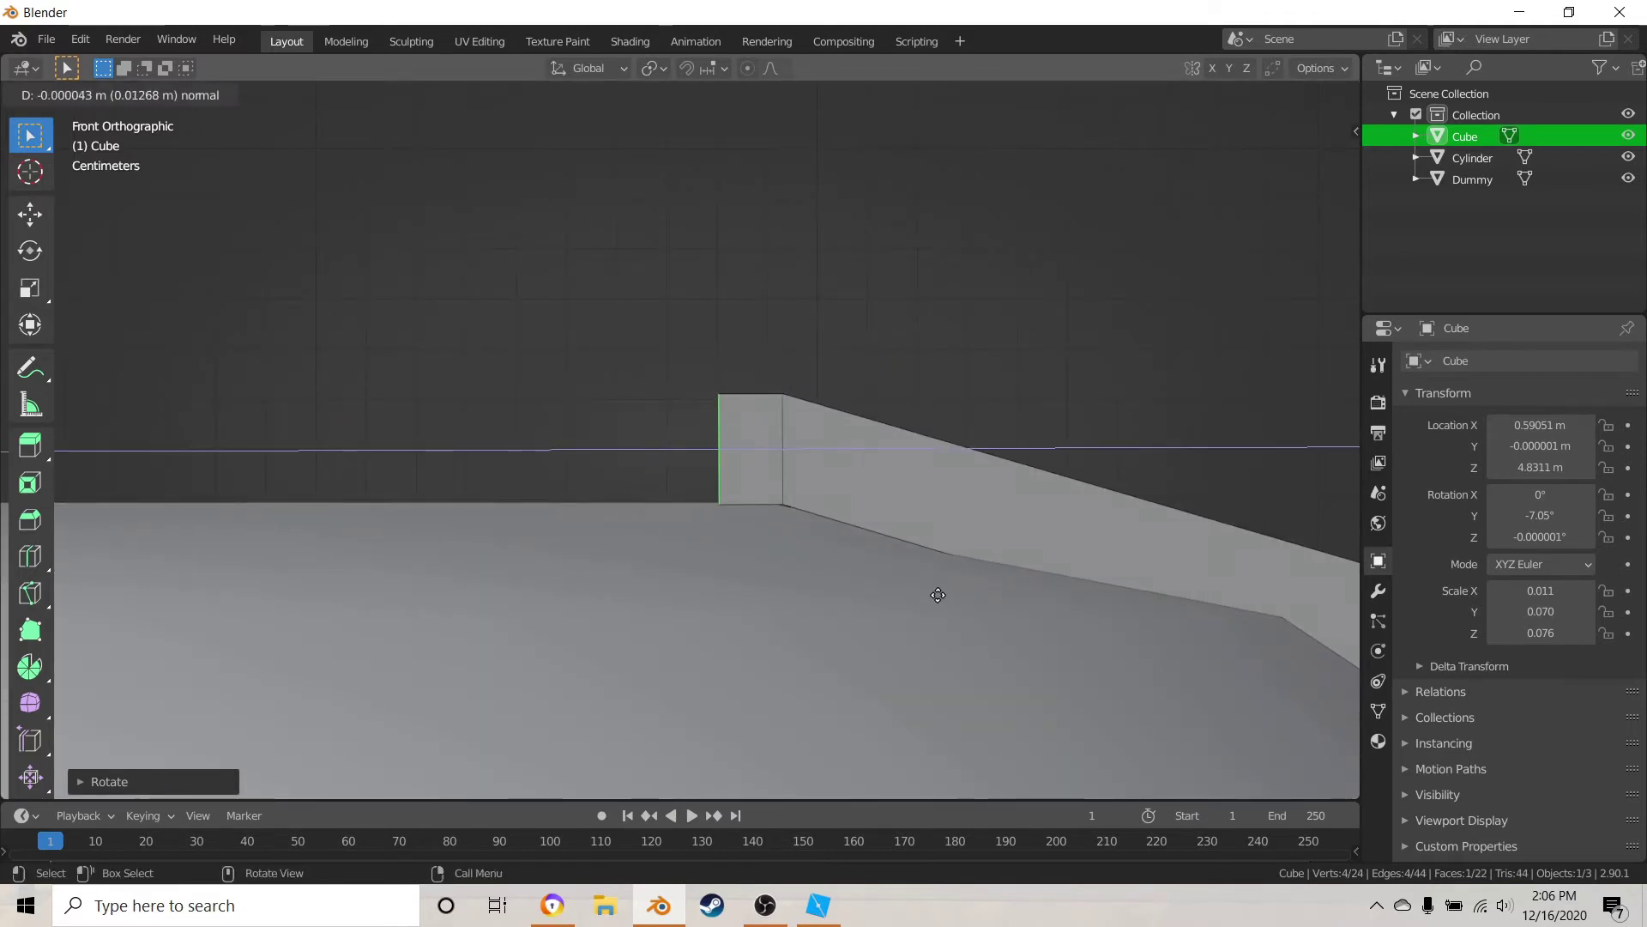
right_click(884, 599)
scroll(871, 618, down, 6)
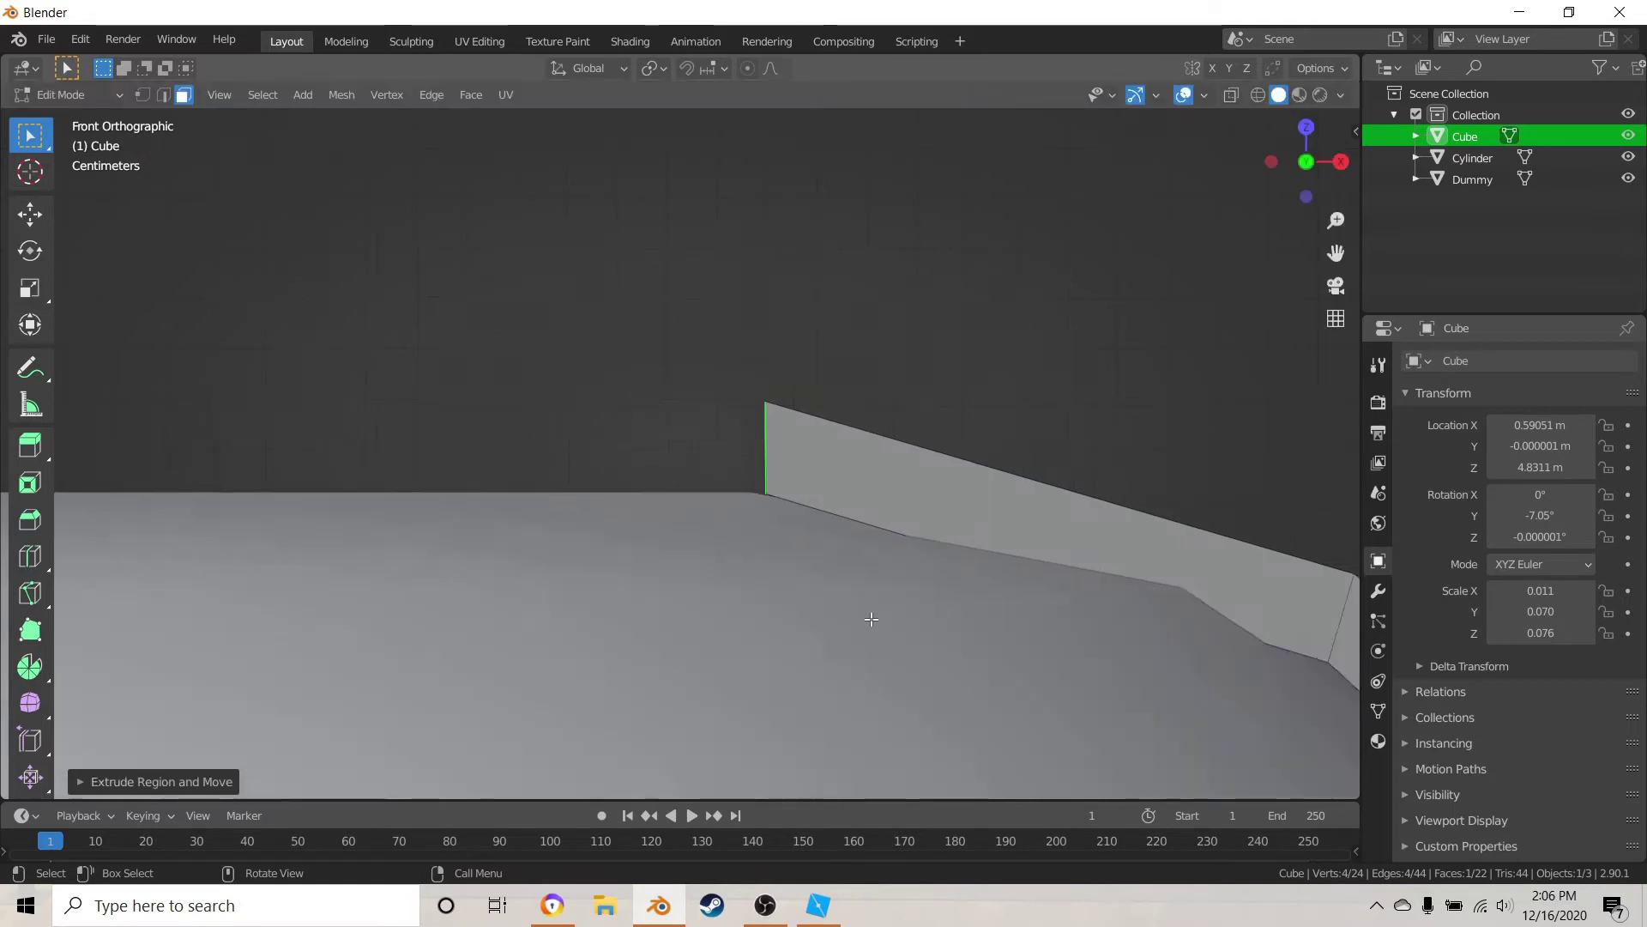
shift+middle_drag(369, 468, 1072, 461)
key(e)
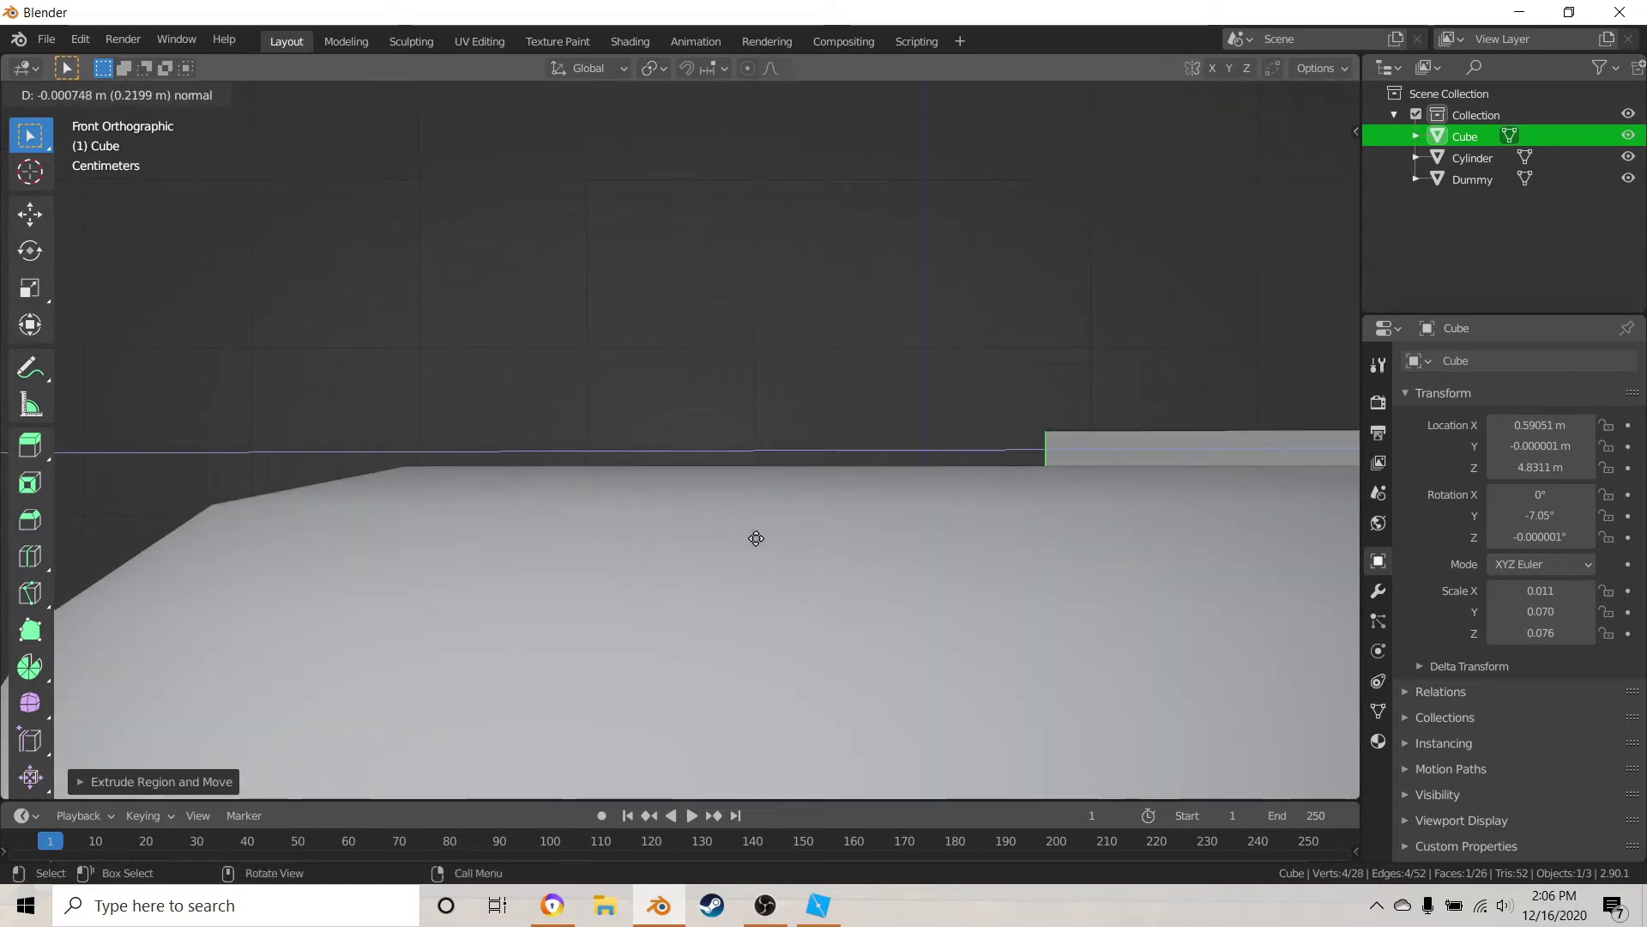
right_click(672, 541)
shift+middle_drag(892, 497, 235, 482)
scroll(794, 500, up, 9)
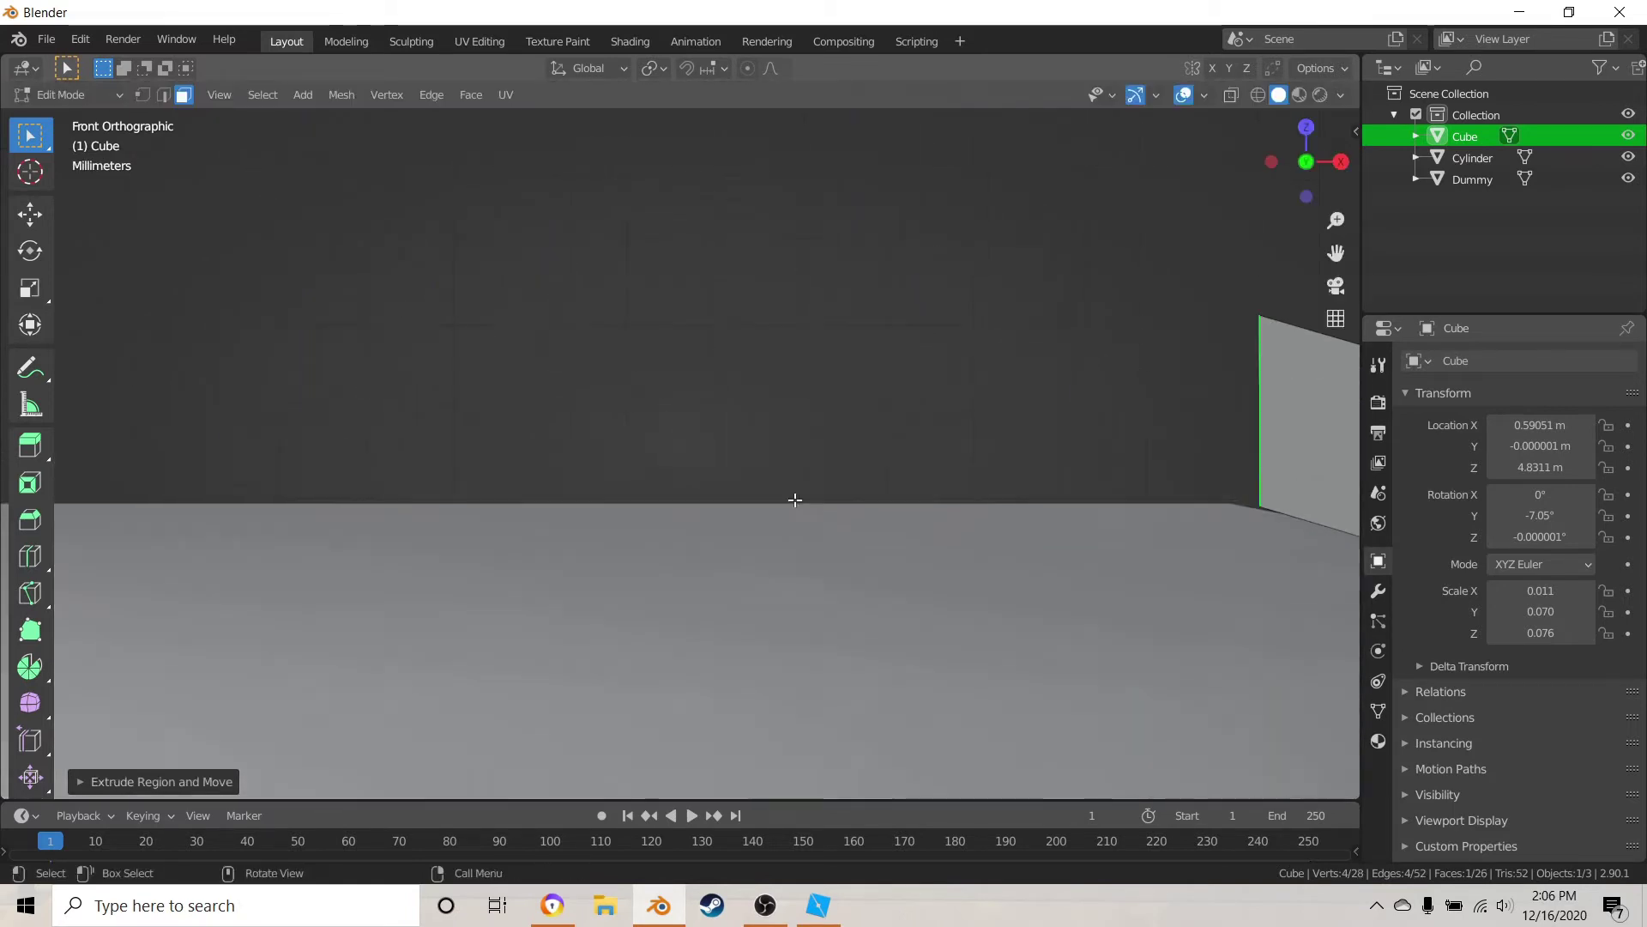
shift+middle_drag(1049, 495, 439, 544)
scroll(569, 529, up, 10)
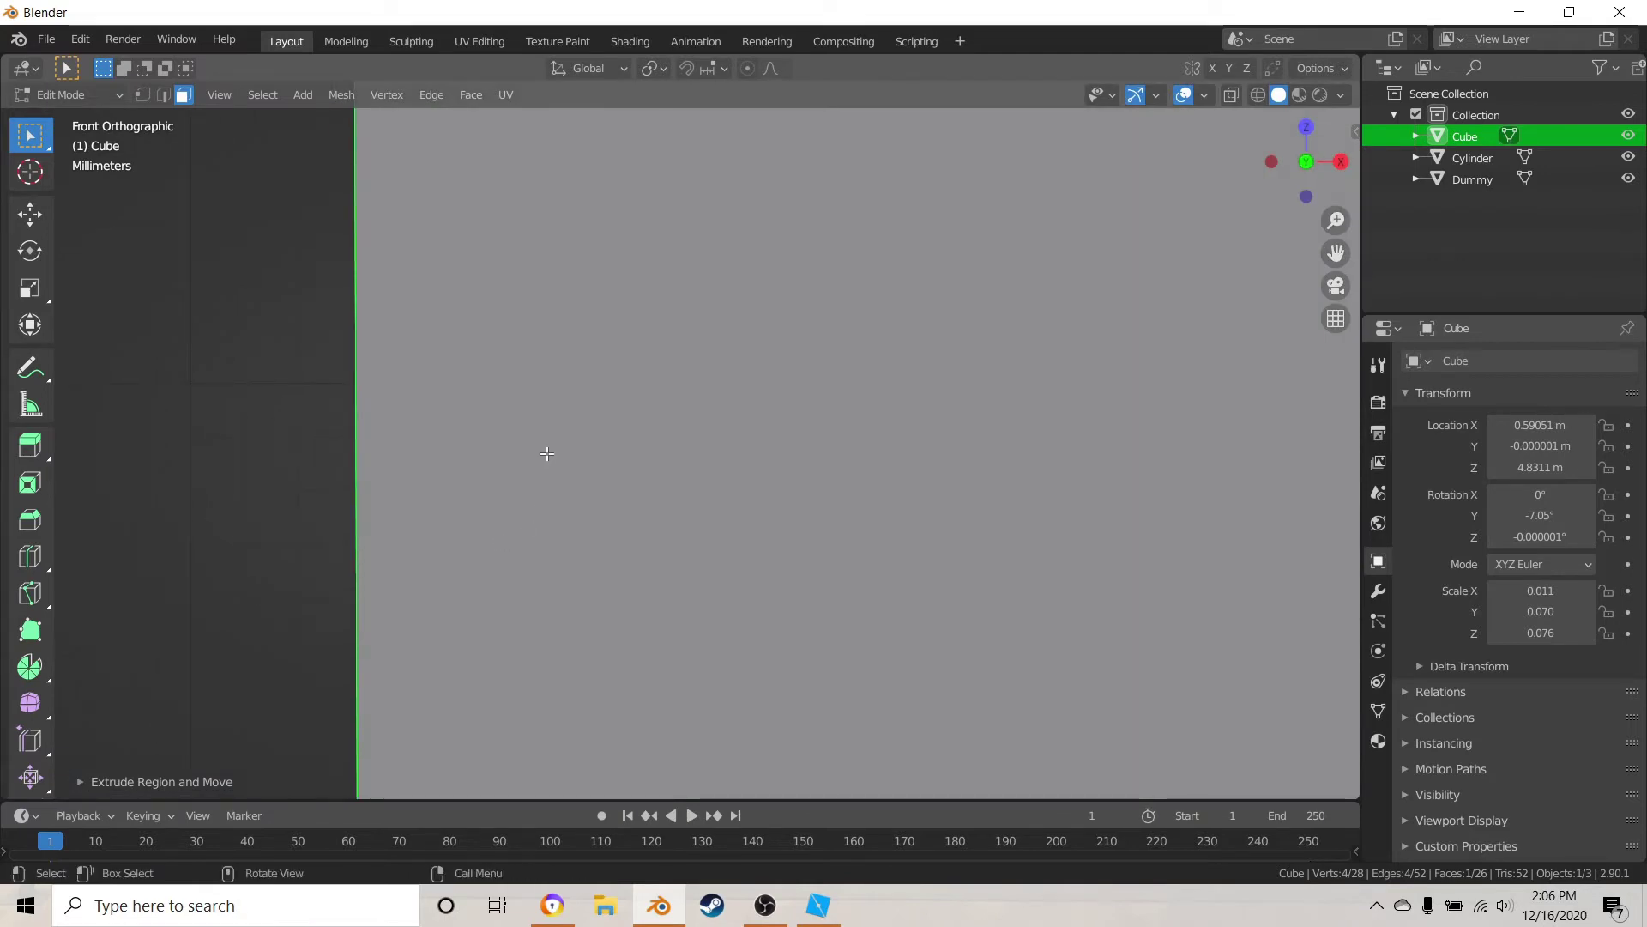
scroll(548, 453, down, 4)
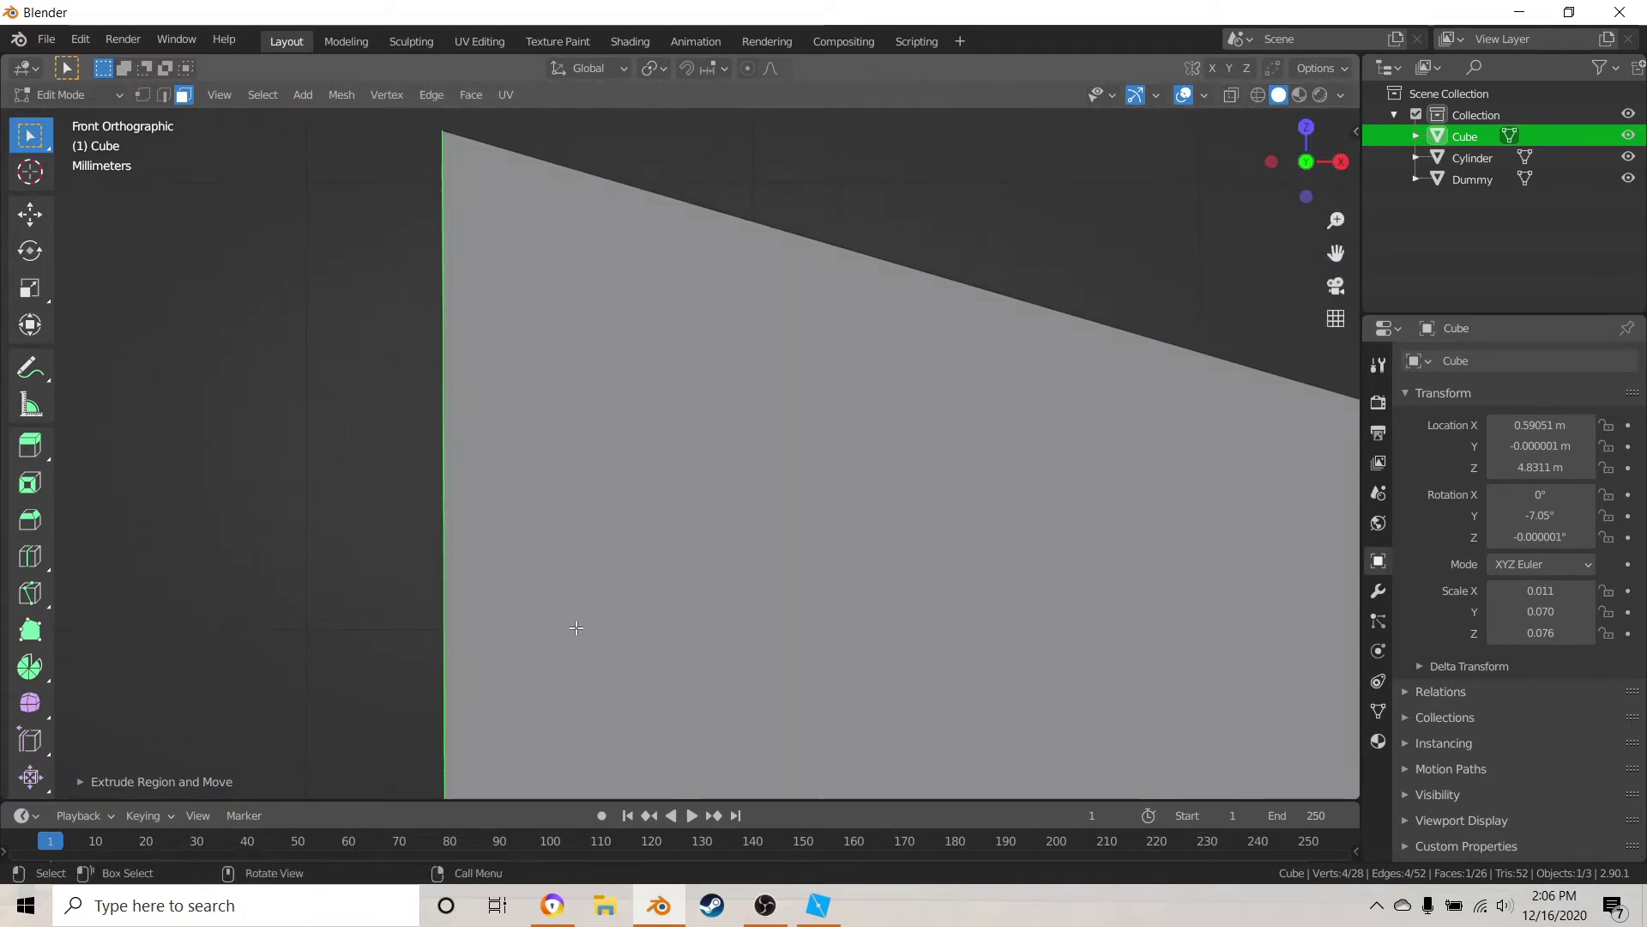
- Fine-tune the band's end face with small rotations, the last about 0.16°, so that it stands vertical
key(r)
right_click(624, 458)
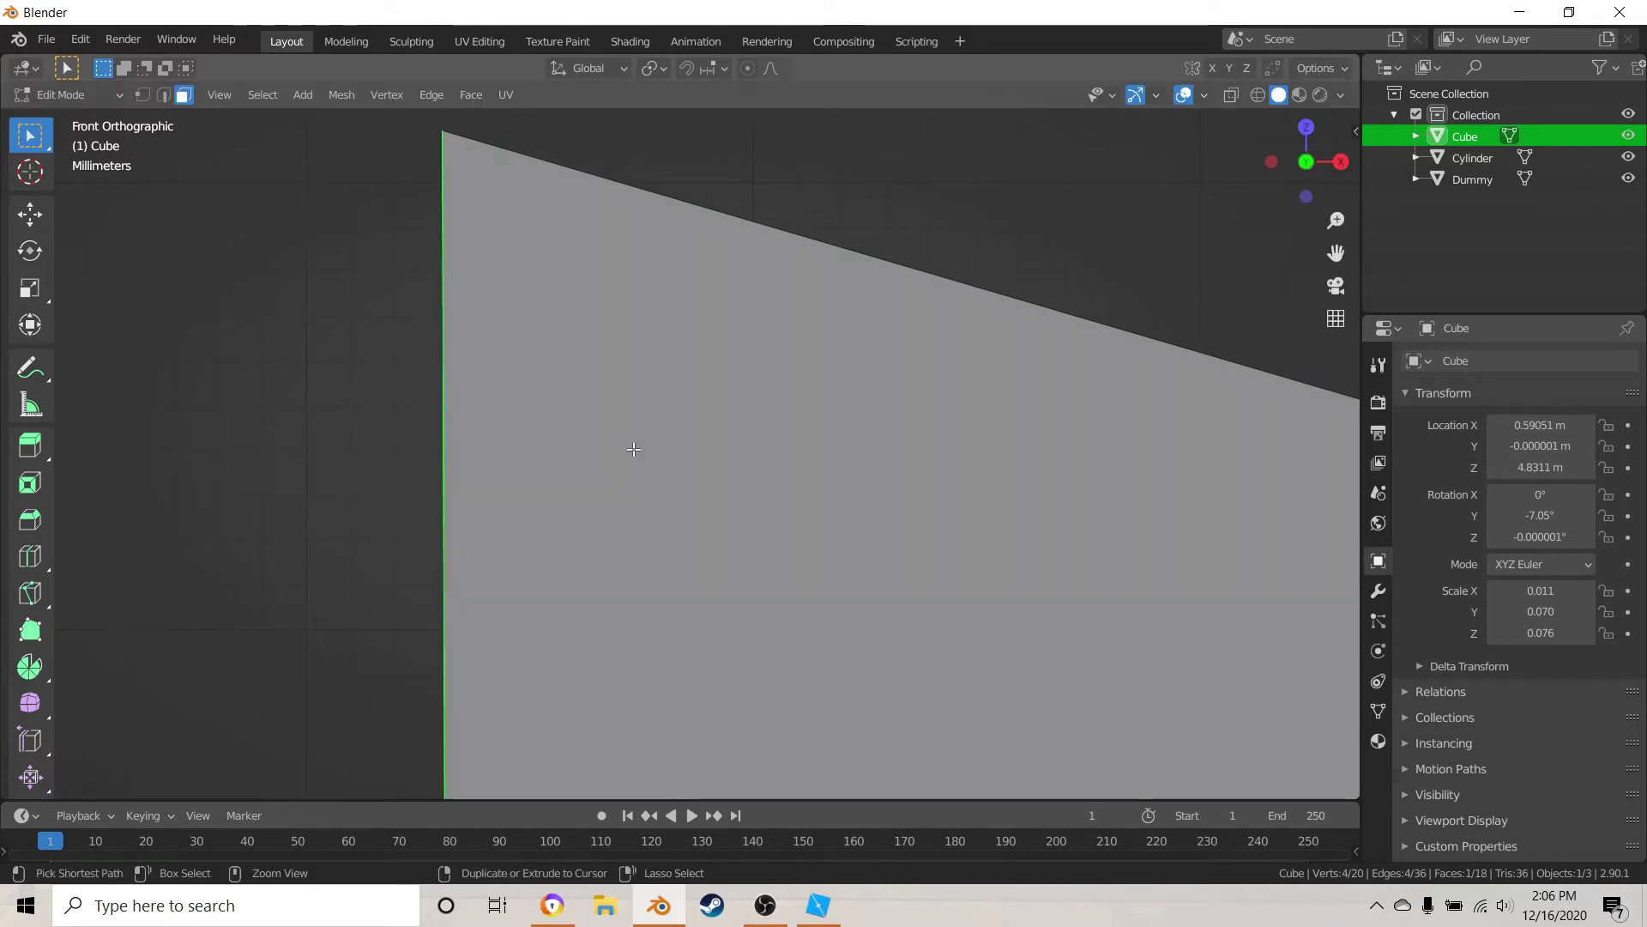
key(r)
click(661, 438)
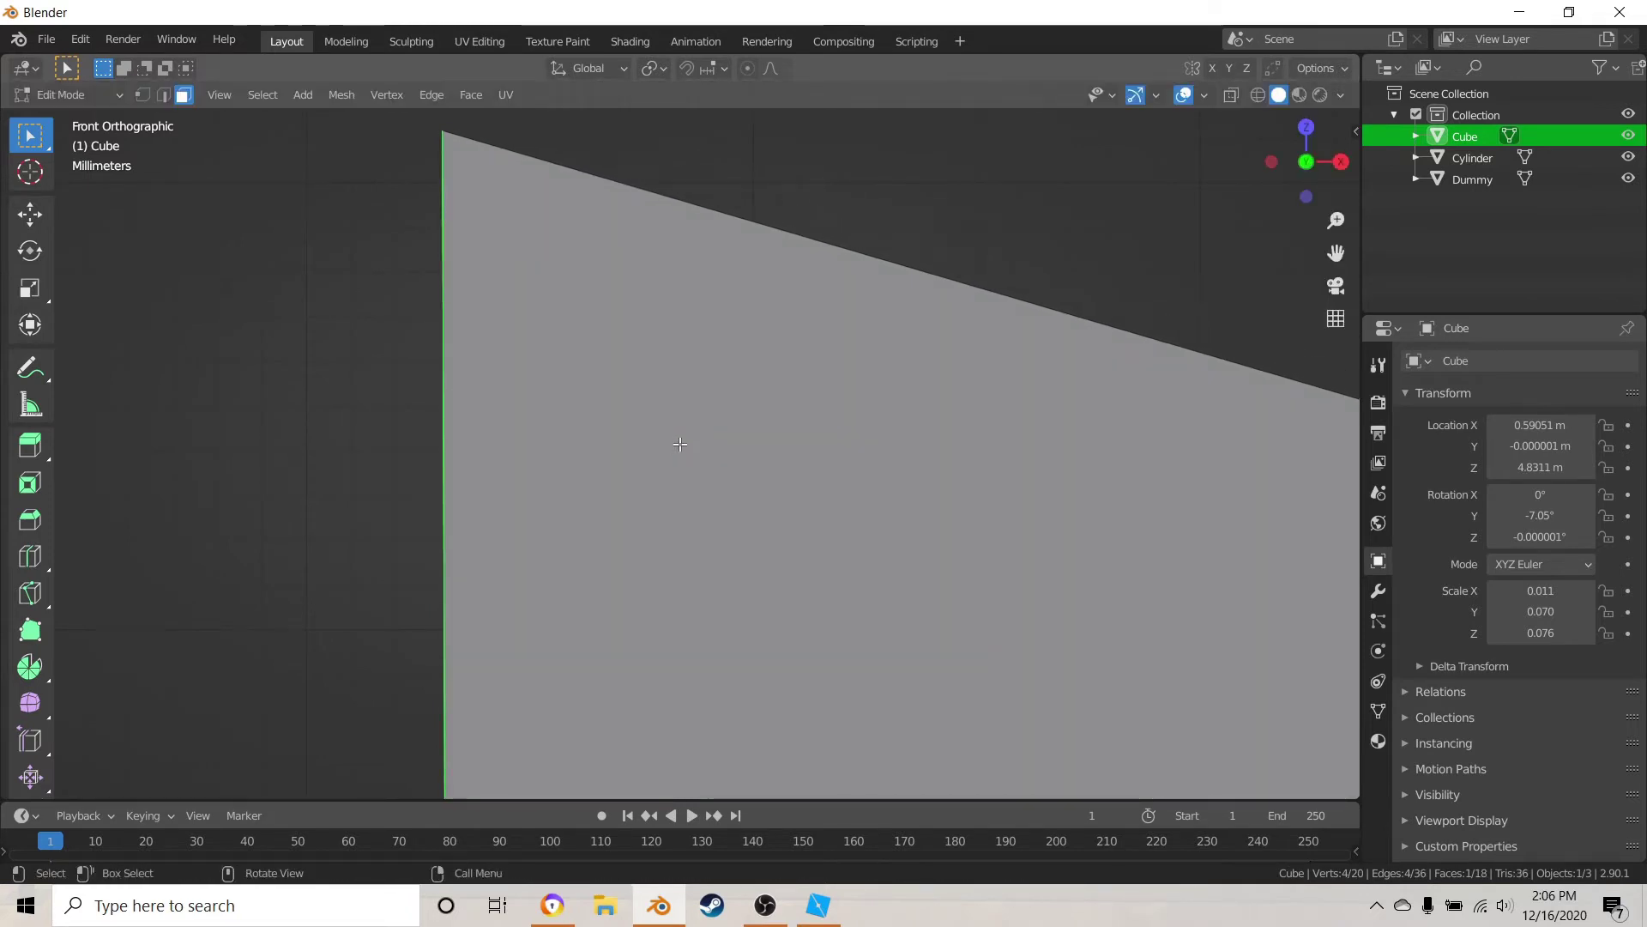
key(r)
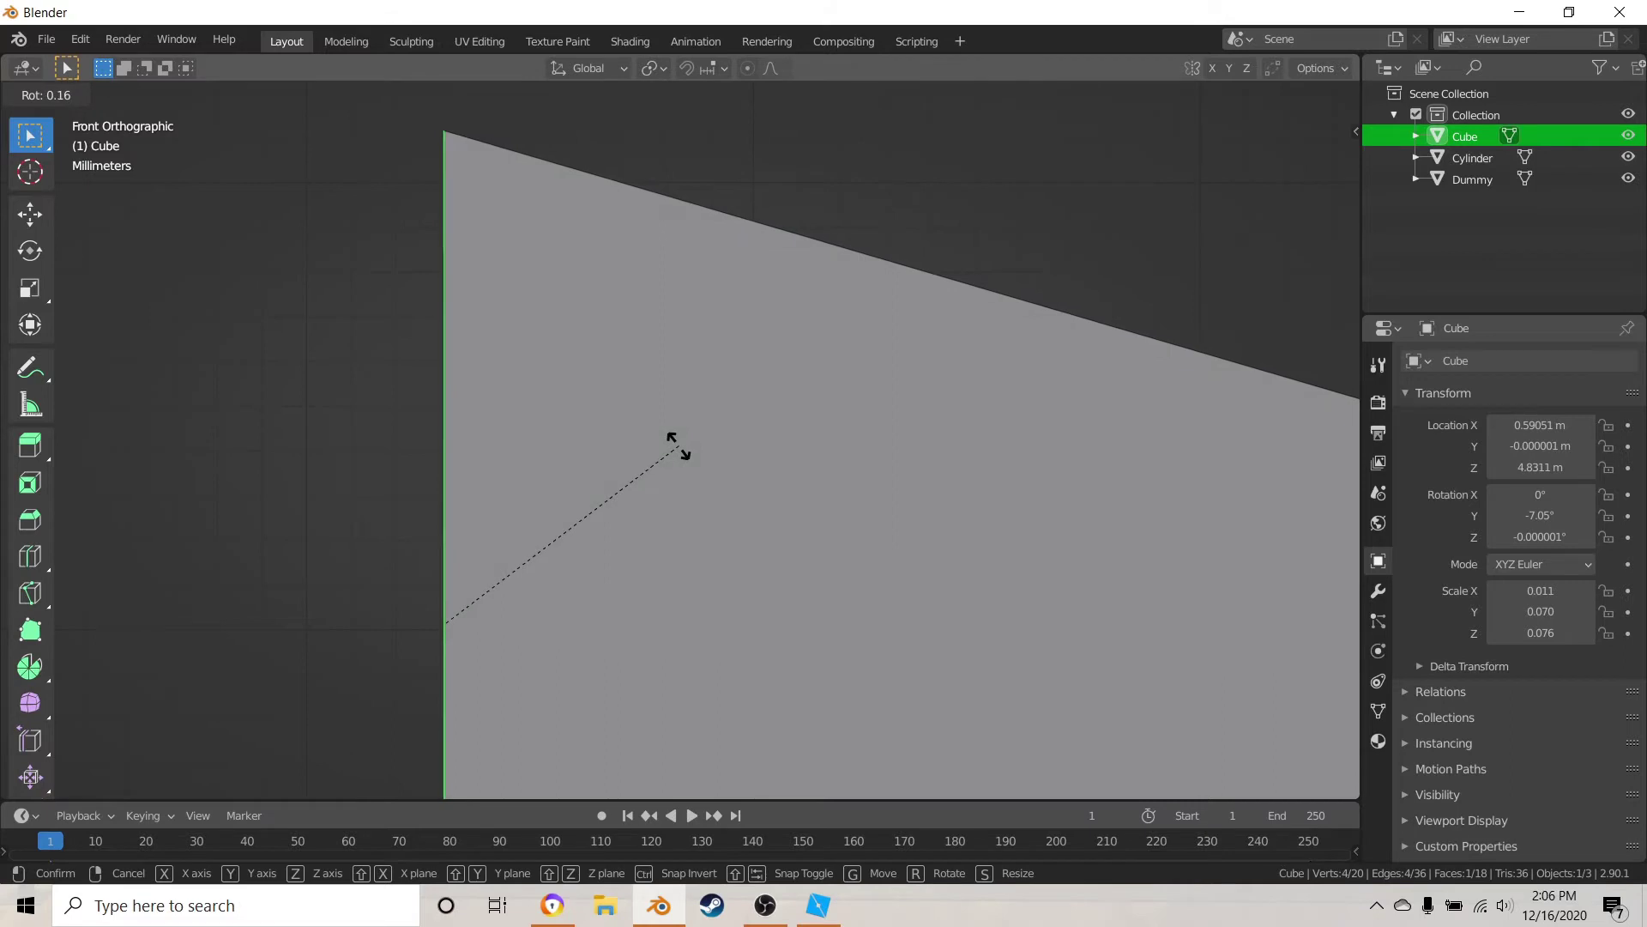
click(678, 443)
- Try extruding the straightened end face across the flat top, in the front view and in perspective
scroll(675, 451, down, 6)
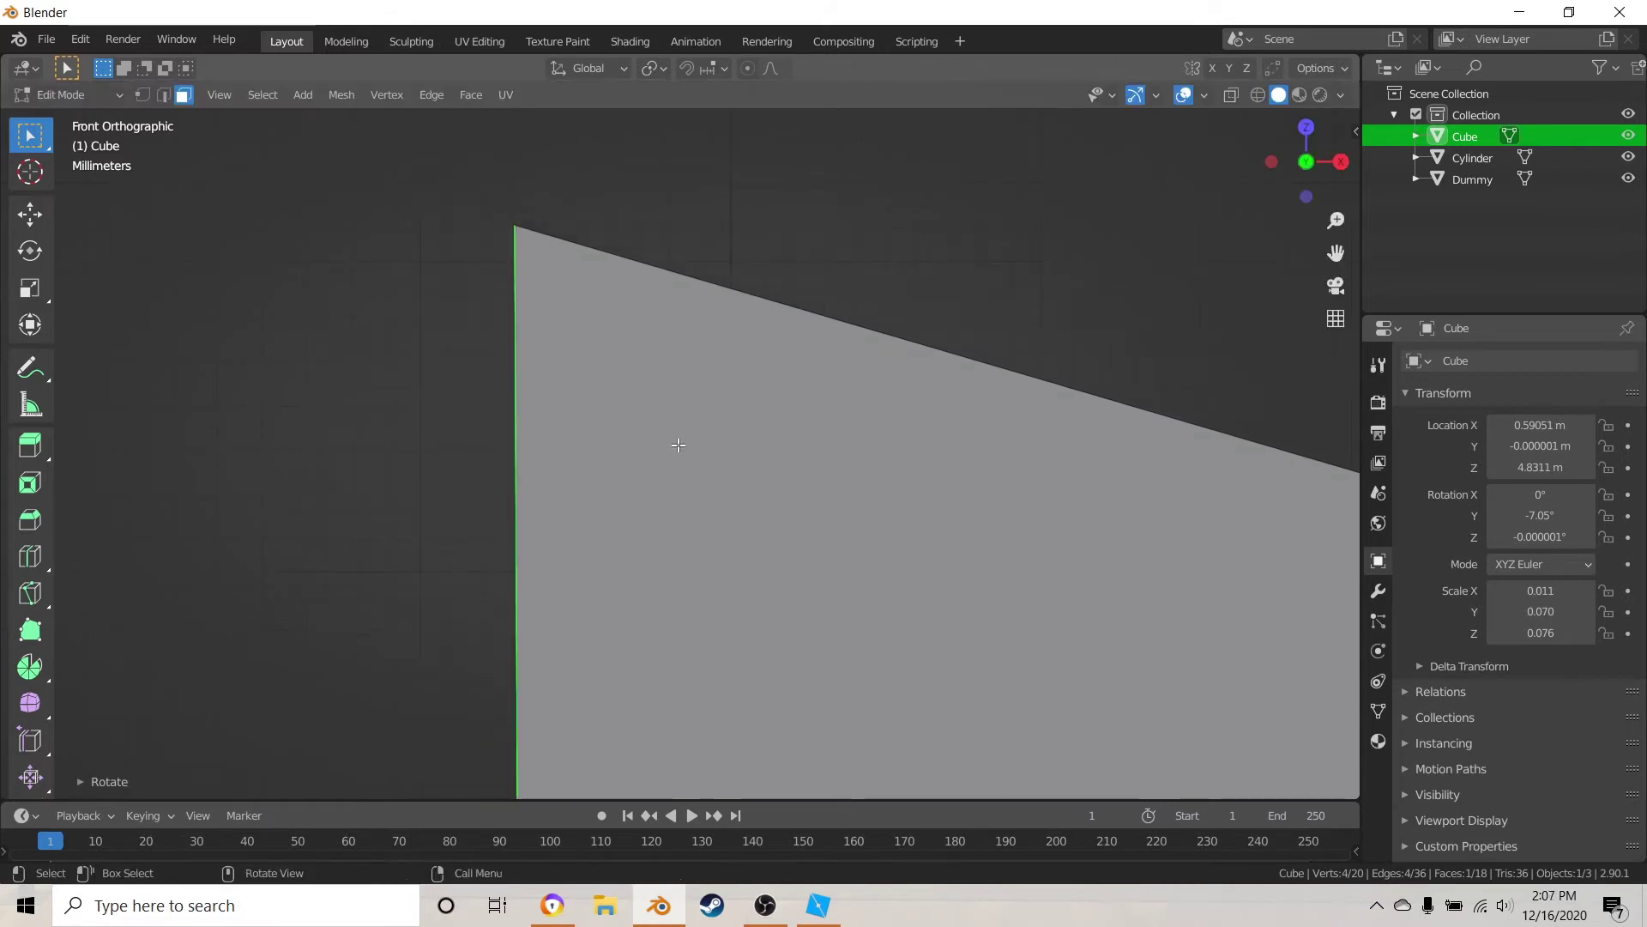
shift+middle_drag(652, 498, 957, 491)
key(e)
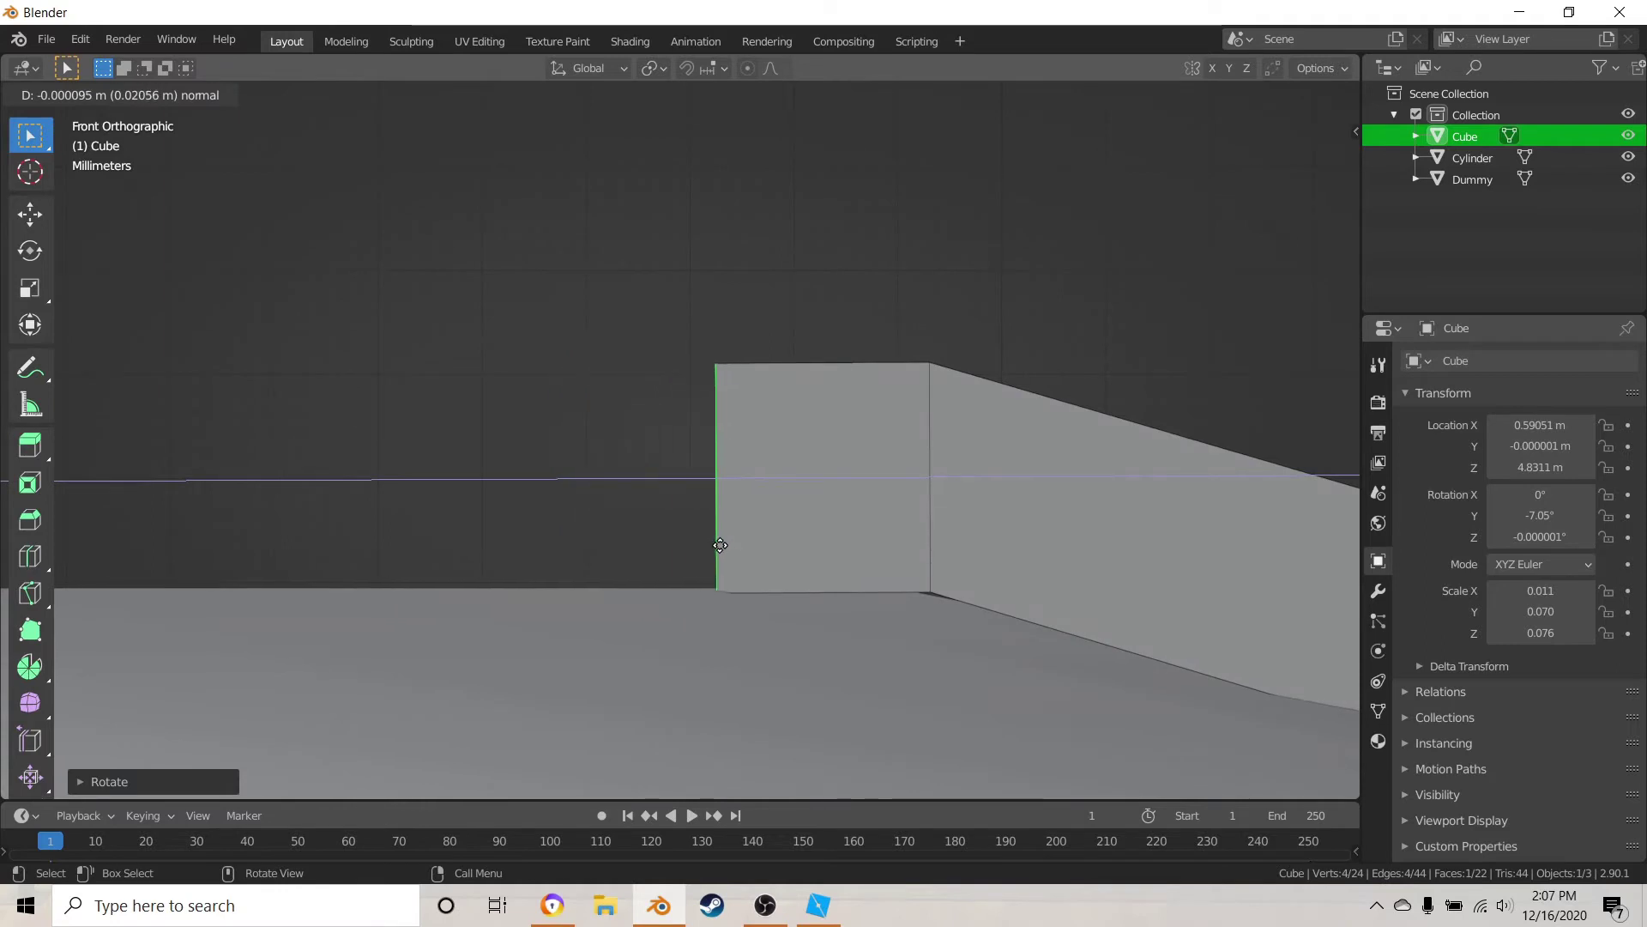
click(919, 492)
scroll(810, 518, down, 2)
middle_drag(809, 518, 1036, 566)
key(e)
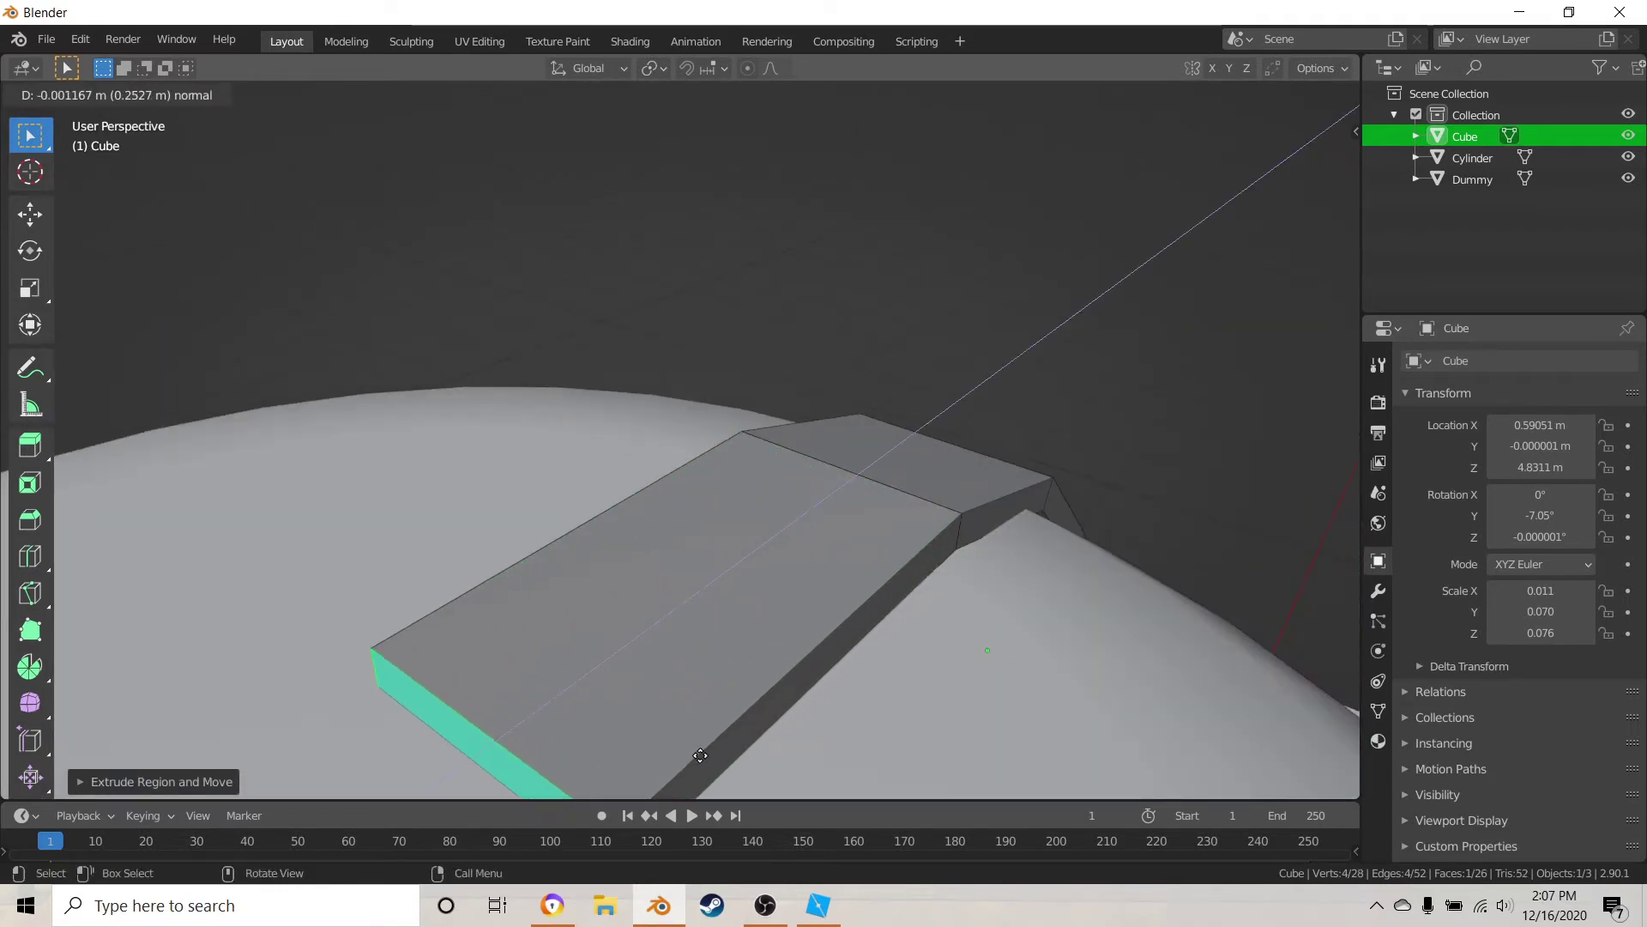
right_click(706, 748)
scroll(752, 636, down, 4)
- Extrude the band's end face about 0.29 m along the head's flat top in the front view, up to the head's centre
key(KP_1)
scroll(801, 559, up, 6)
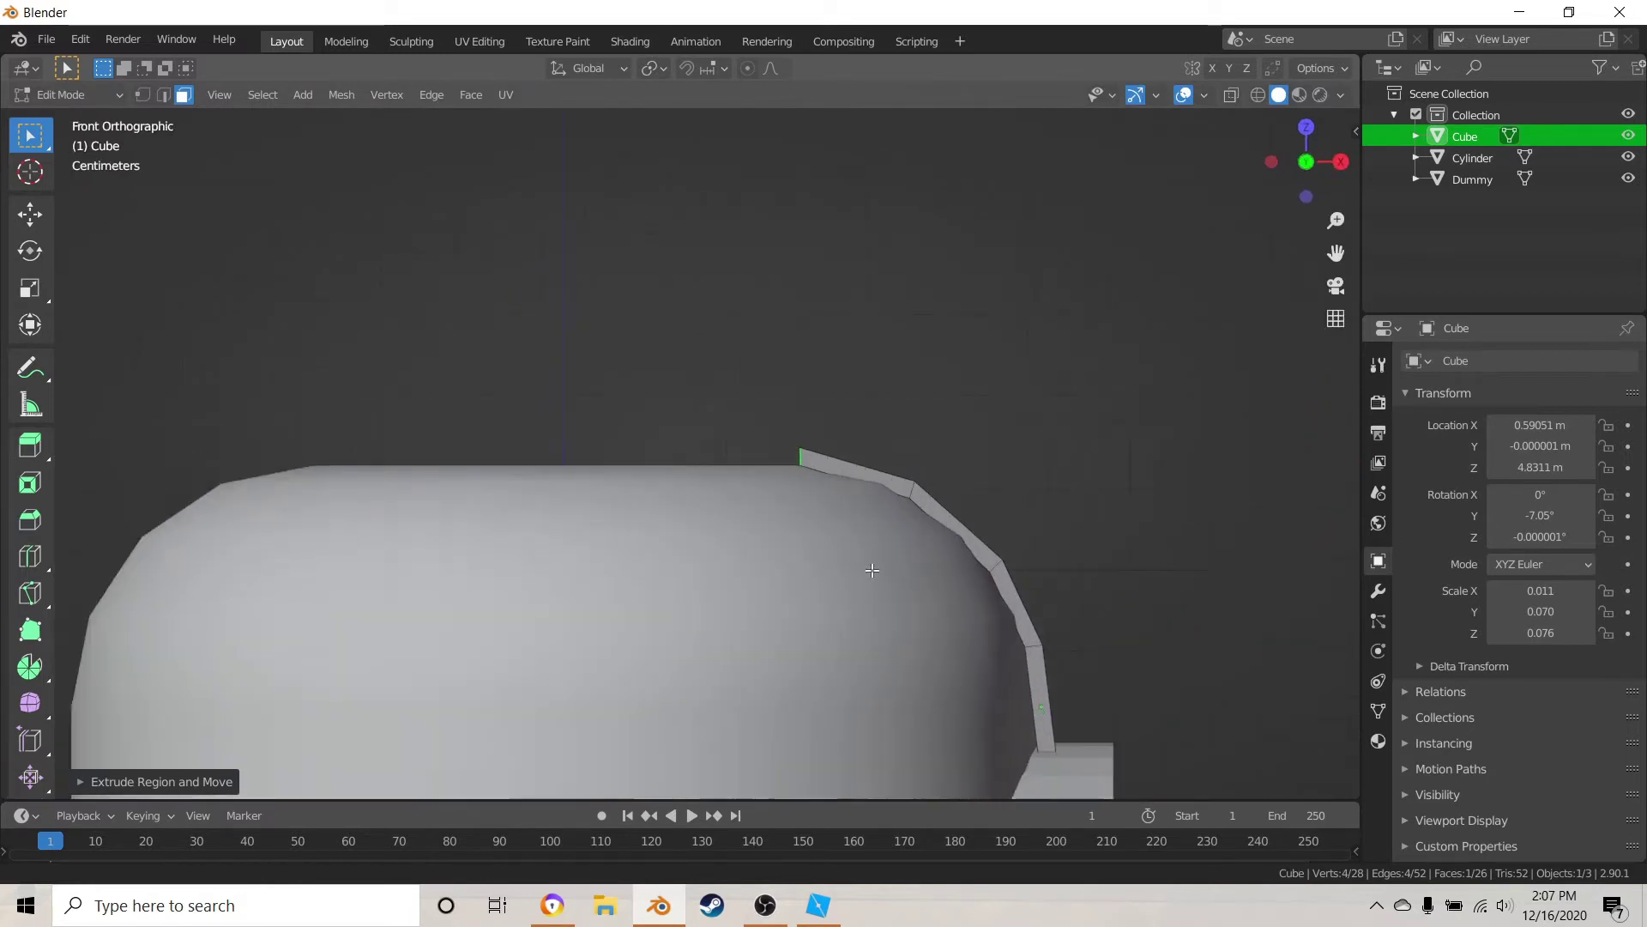
scroll(684, 438, up, 2)
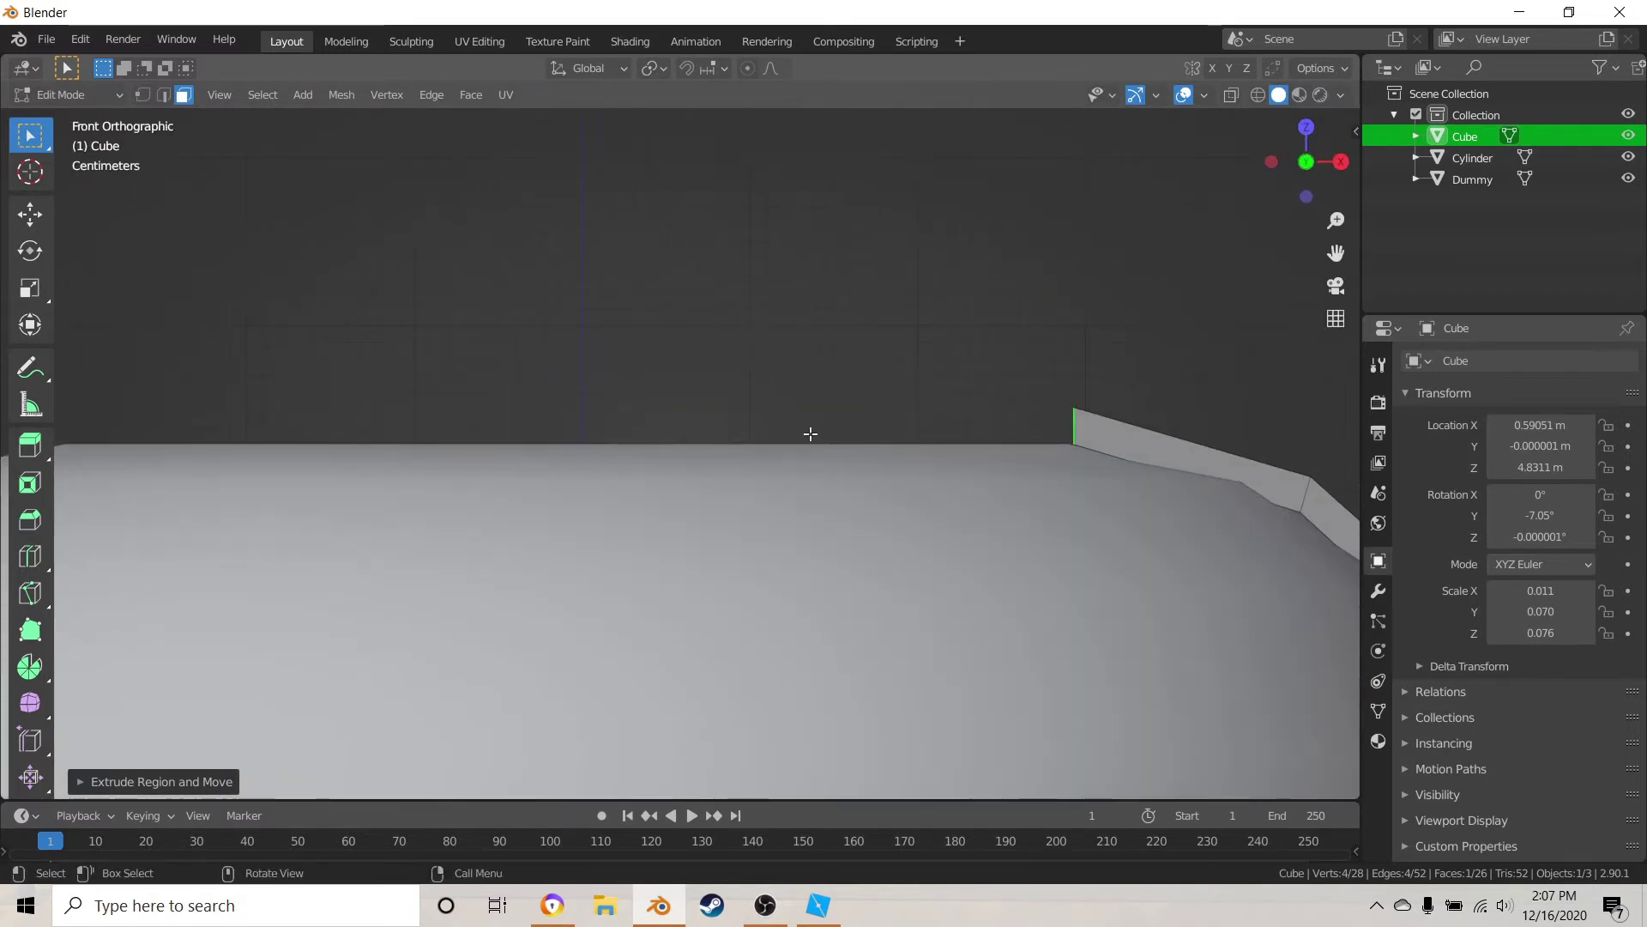
key(e)
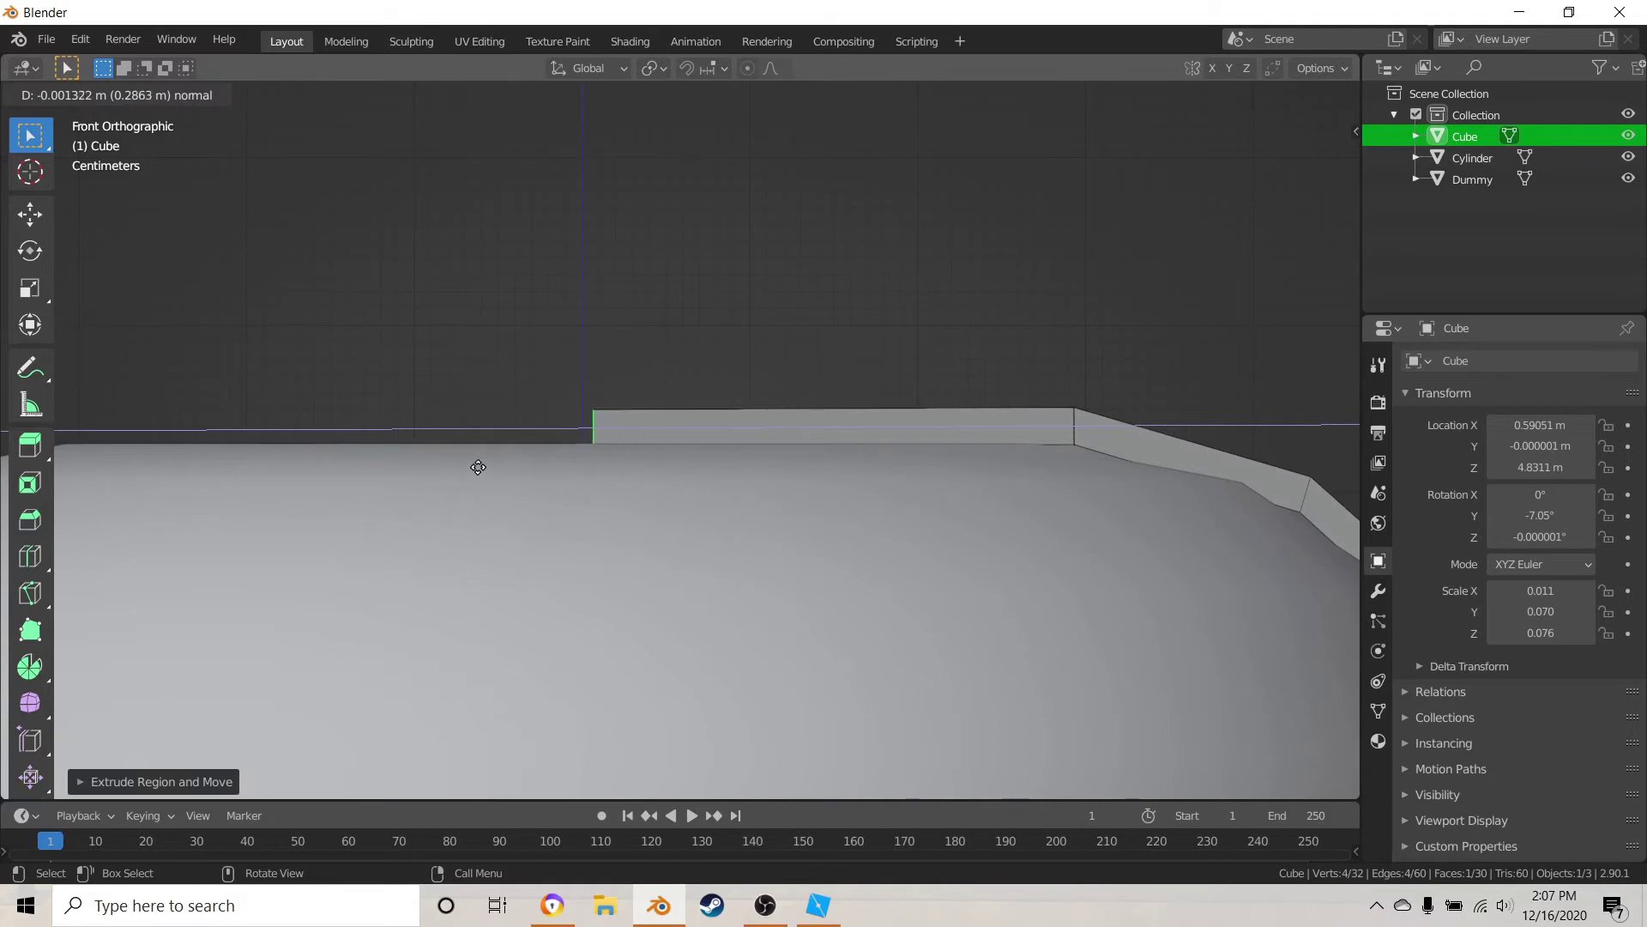
click(476, 464)
- Move the new end face about -0.00009 m along global X onto the head's centre line and rotate it by about 0.02°
scroll(472, 459, up, 9)
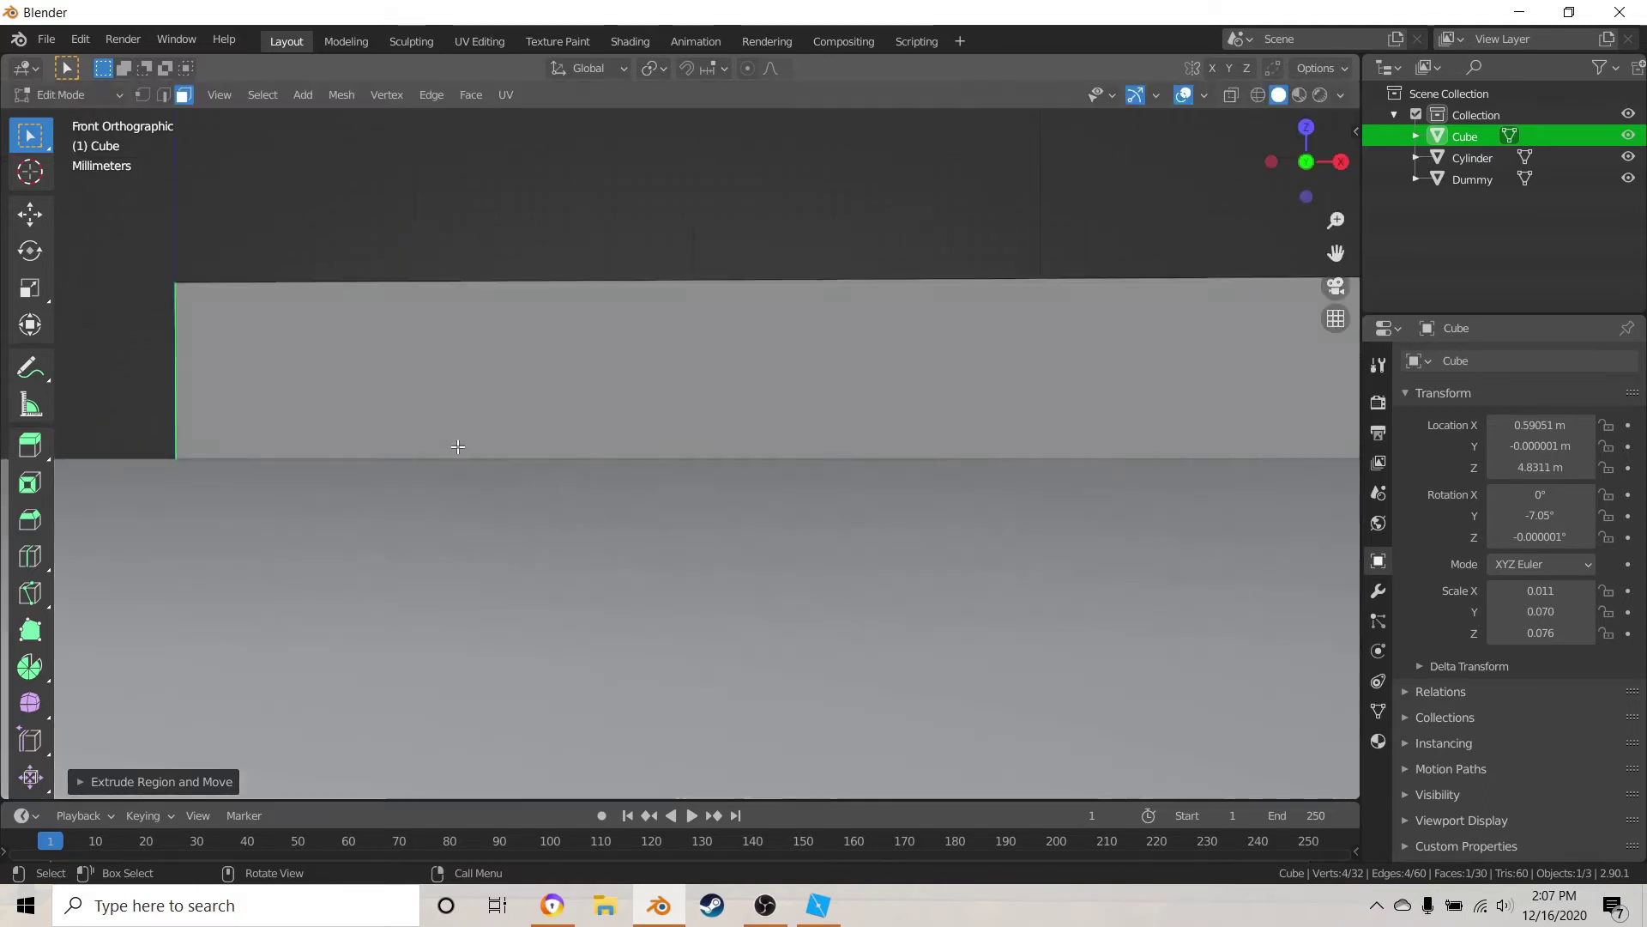
shift+middle_drag(341, 415, 867, 503)
scroll(868, 502, up, 4)
scroll(869, 502, up, 4)
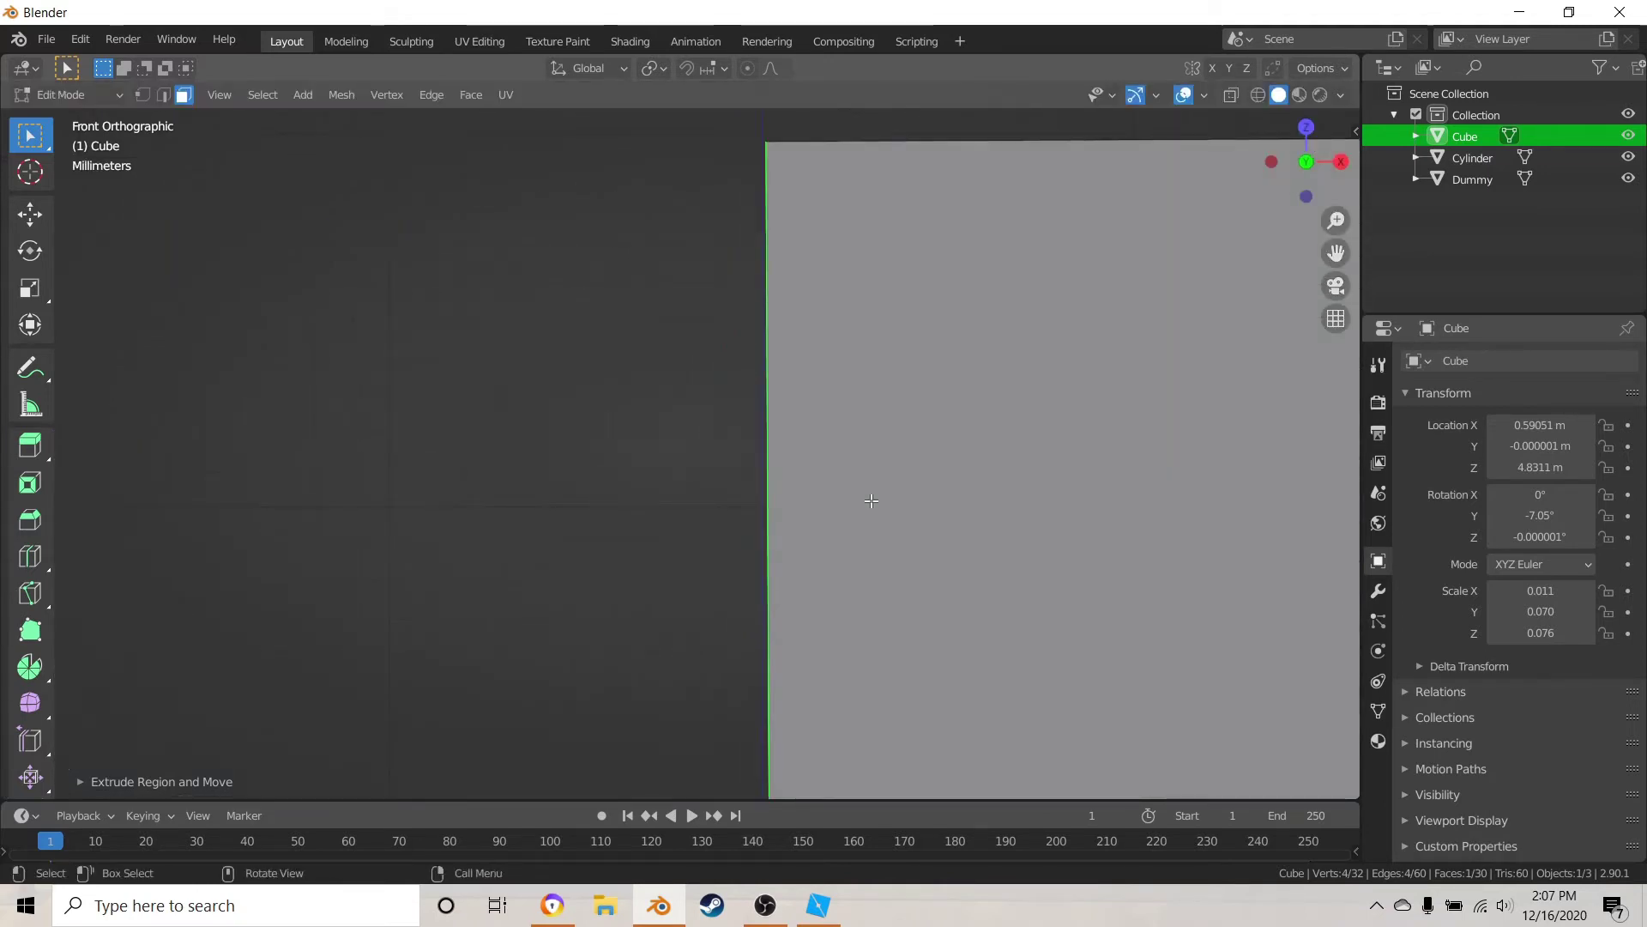
key(g)
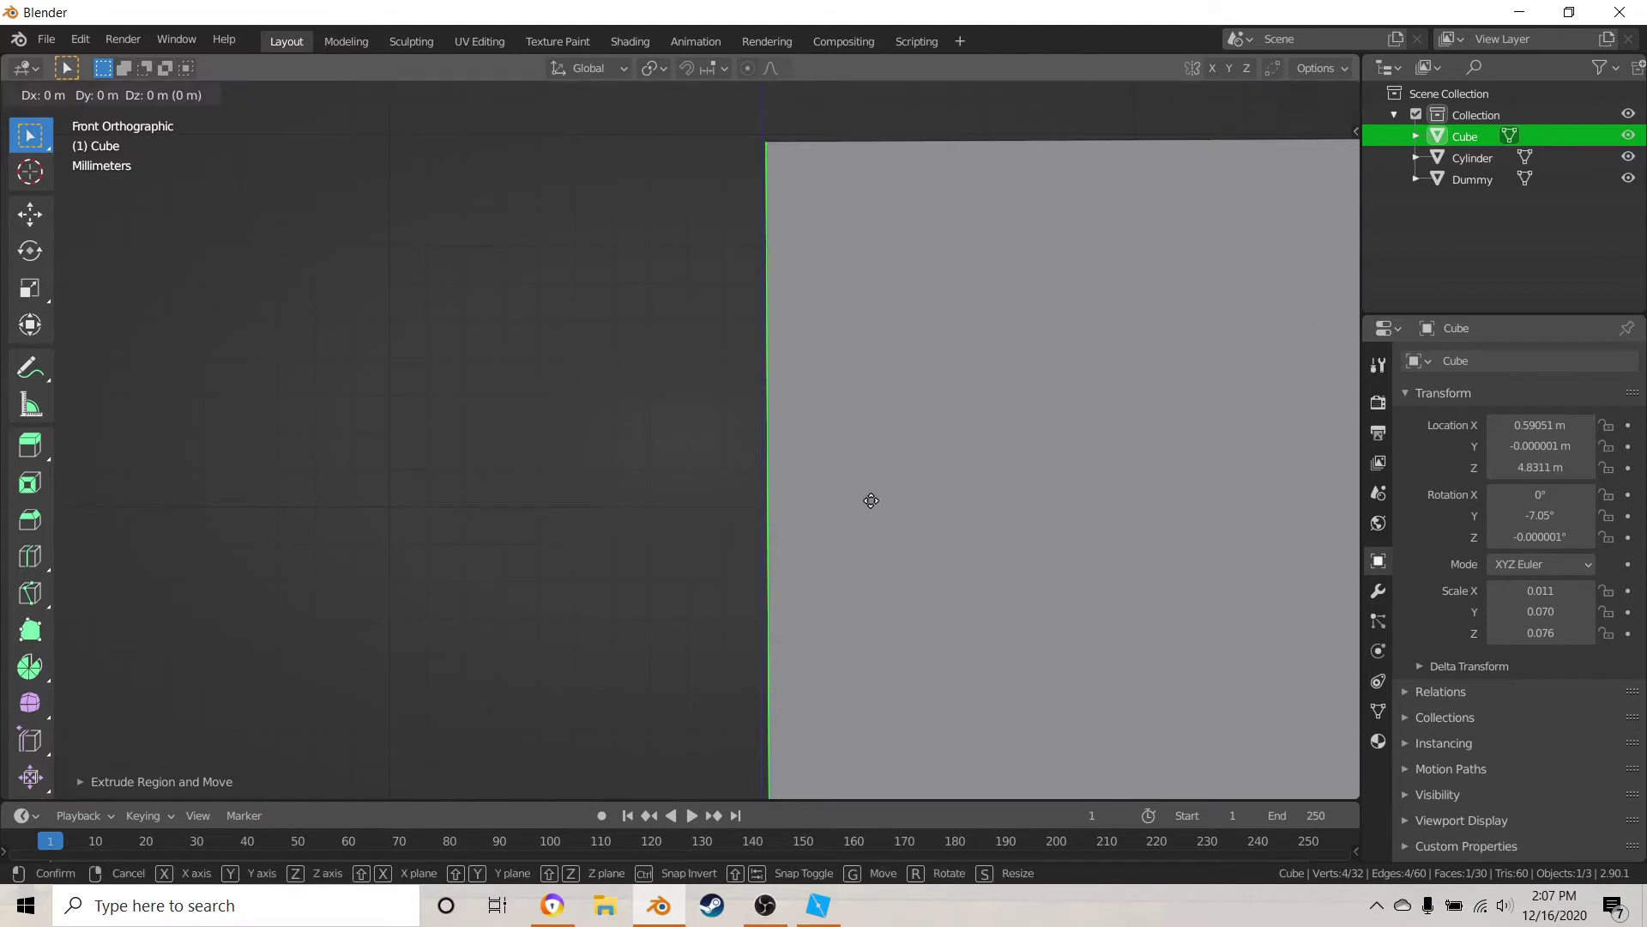
key(x)
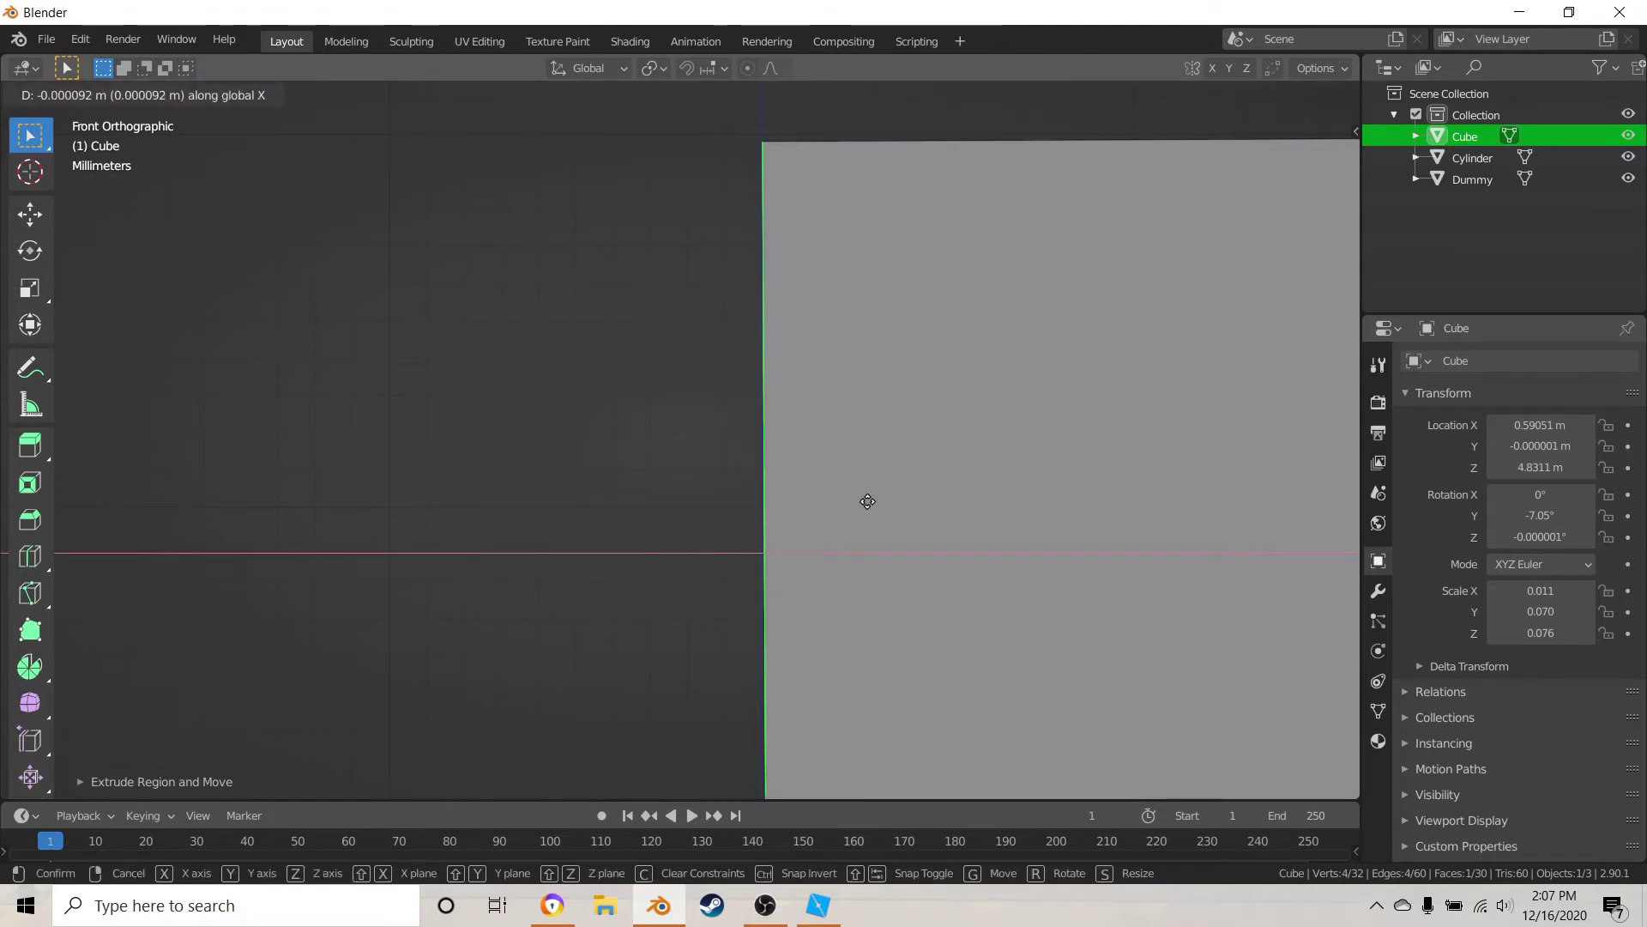
click(867, 501)
key(r)
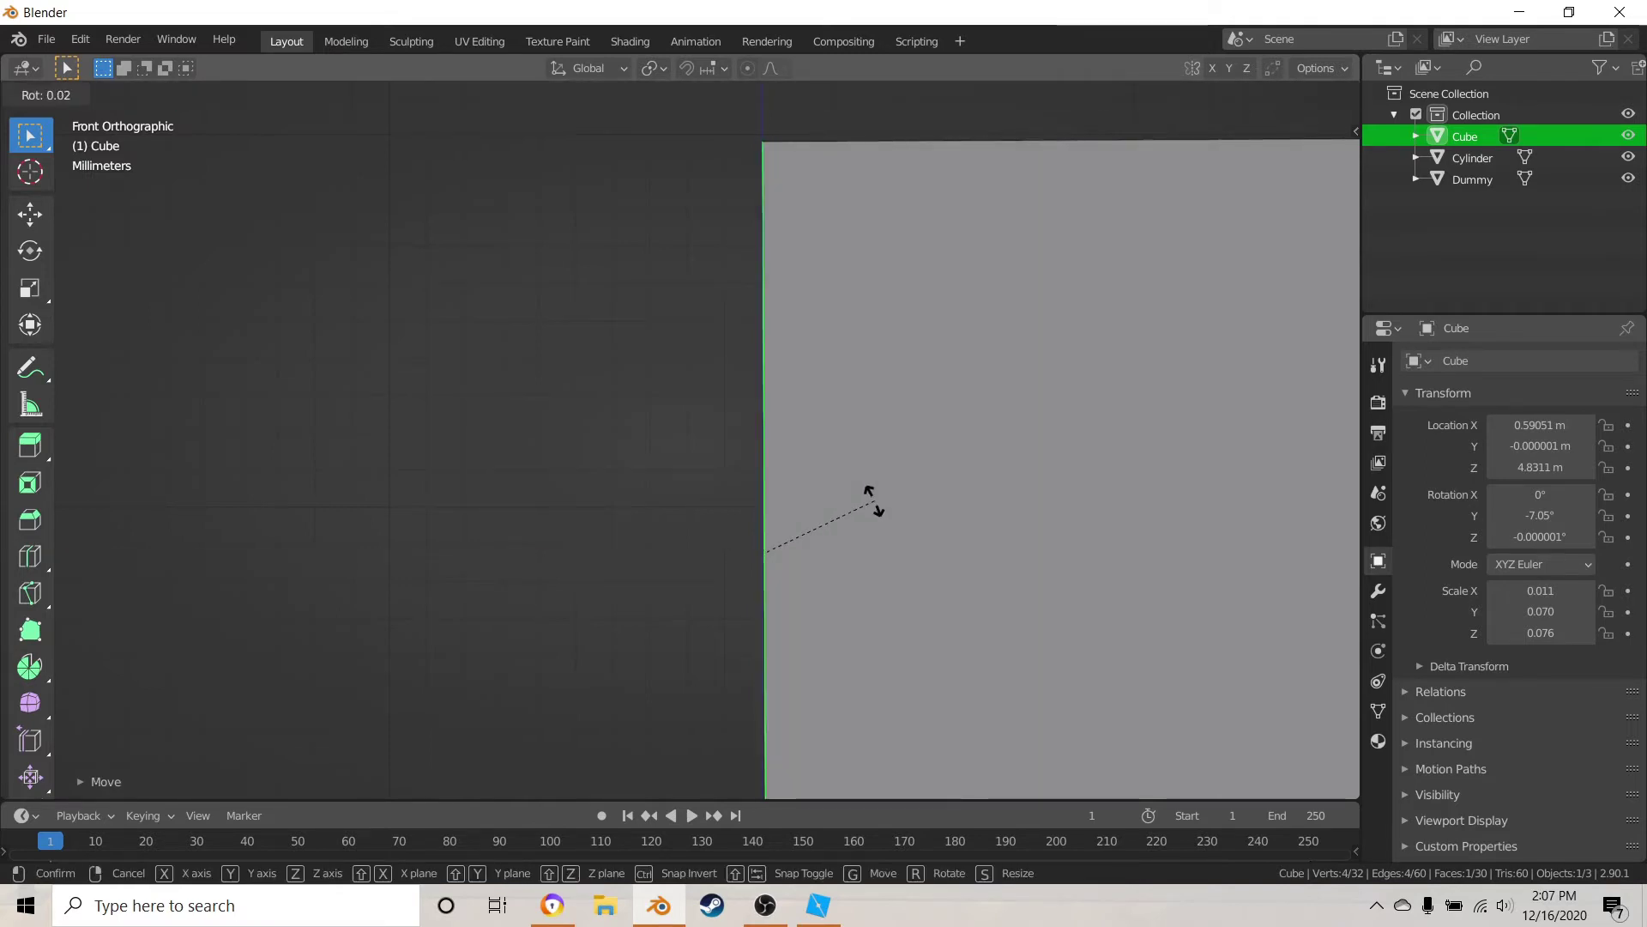
click(873, 500)
middle_drag(871, 507, 796, 516)
key(KP_1)
scroll(714, 564, down, 6)
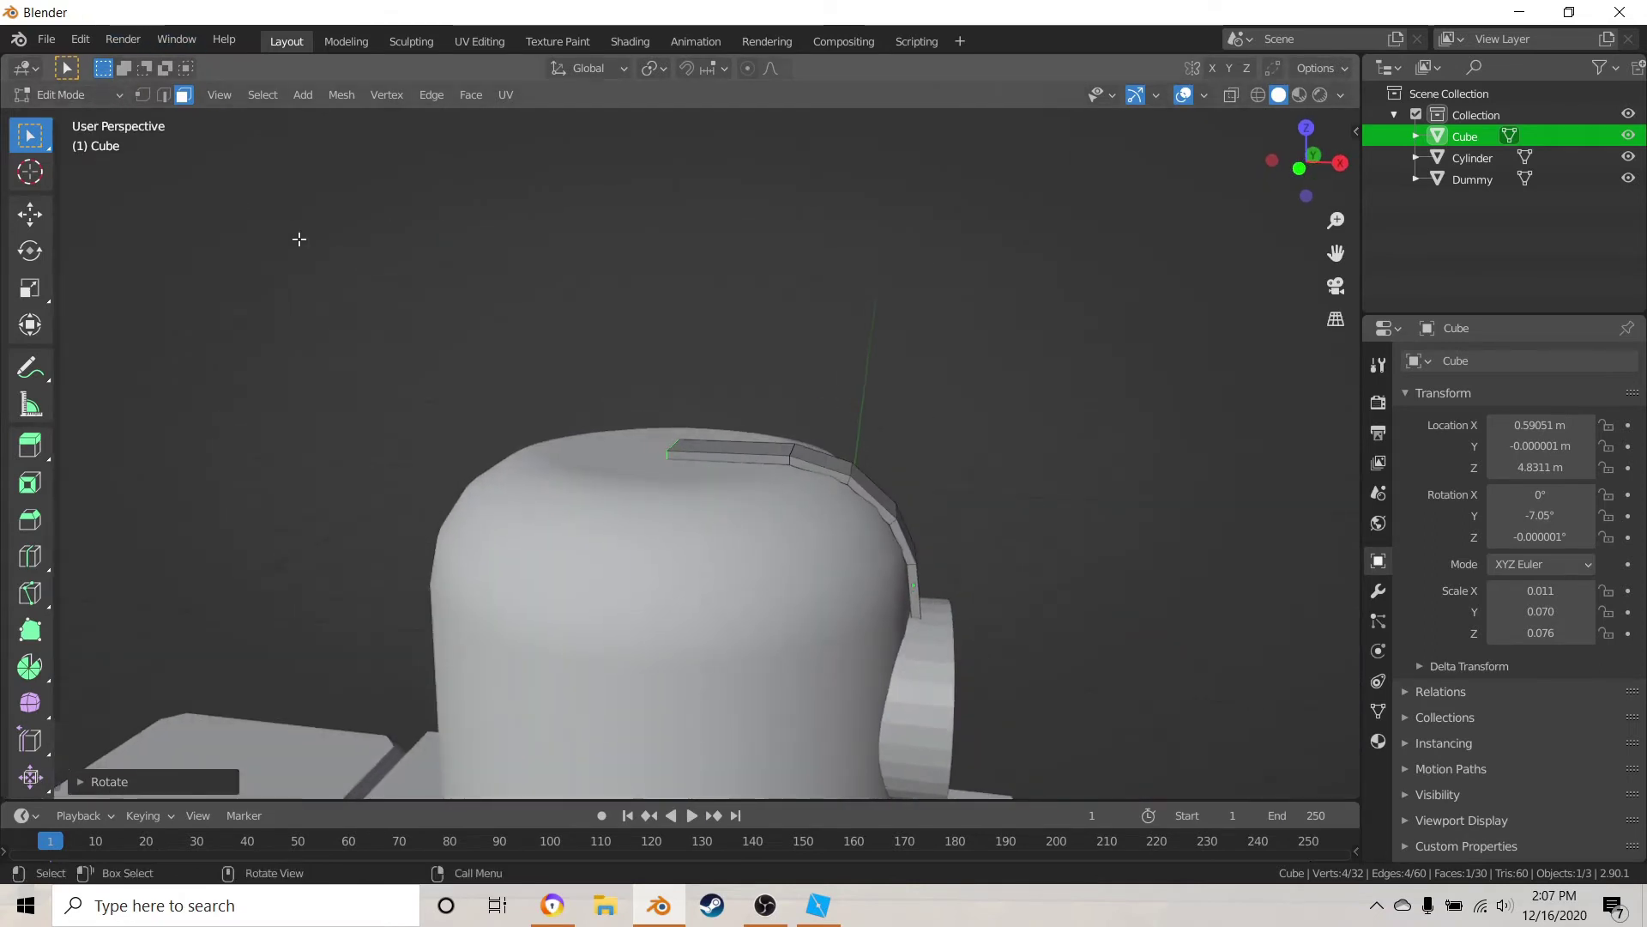
shift+middle_drag(938, 540, 830, 470)
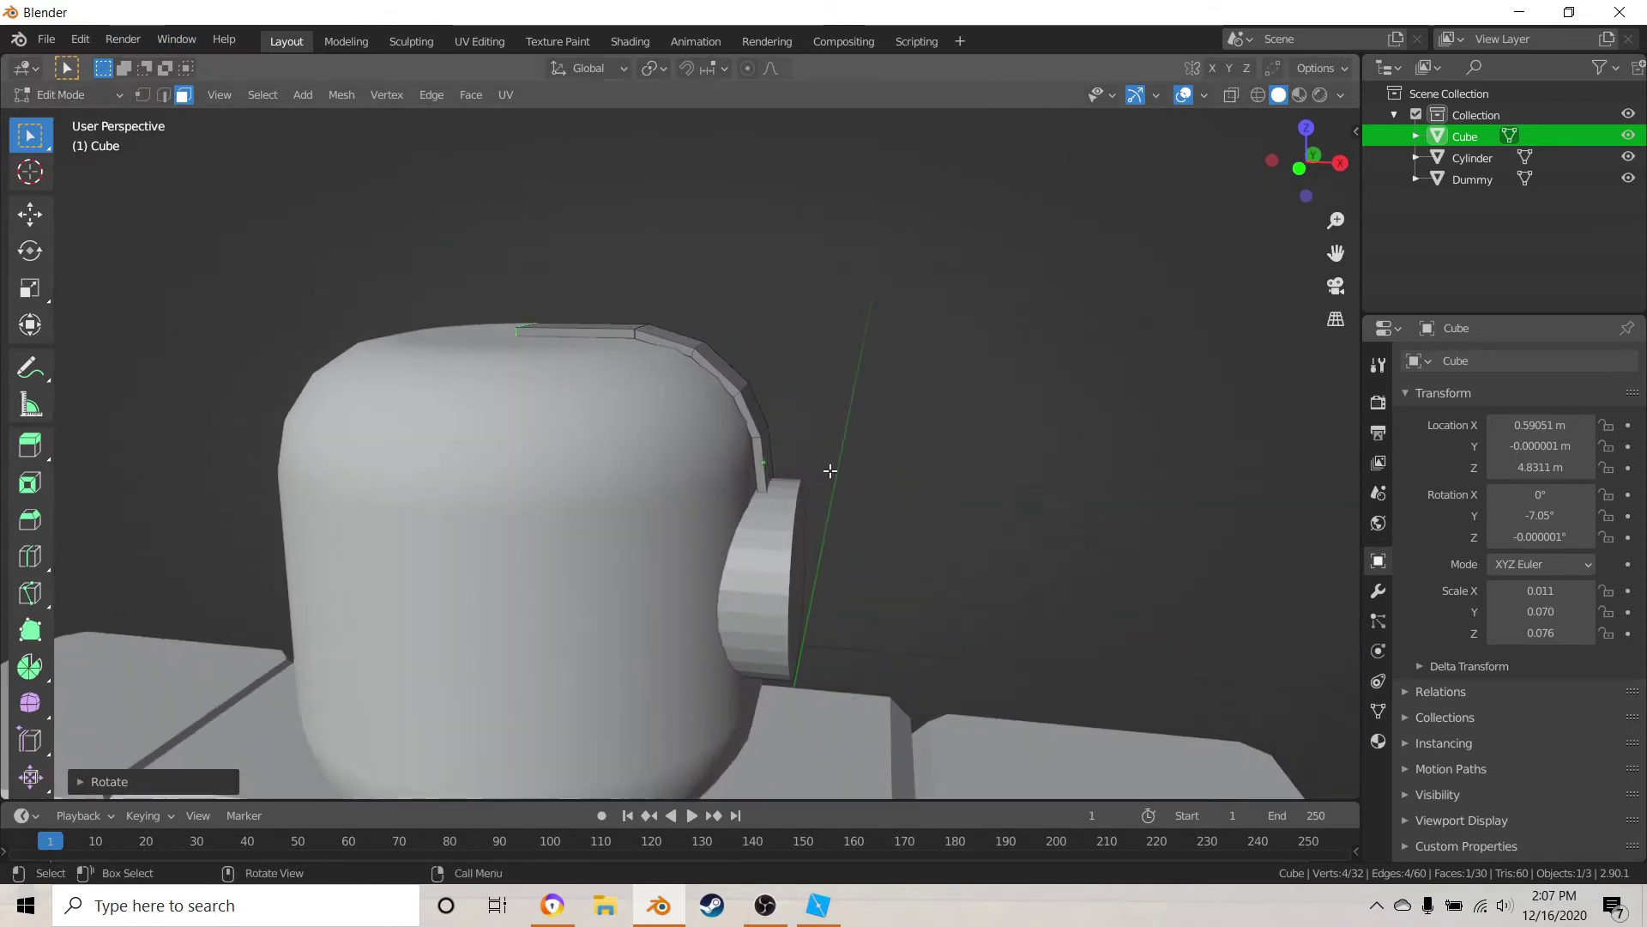
- Switch the band from Edit Mode to Object Mode and clear the selection
click(96, 94)
click(59, 122)
middle_drag(508, 393, 852, 462)
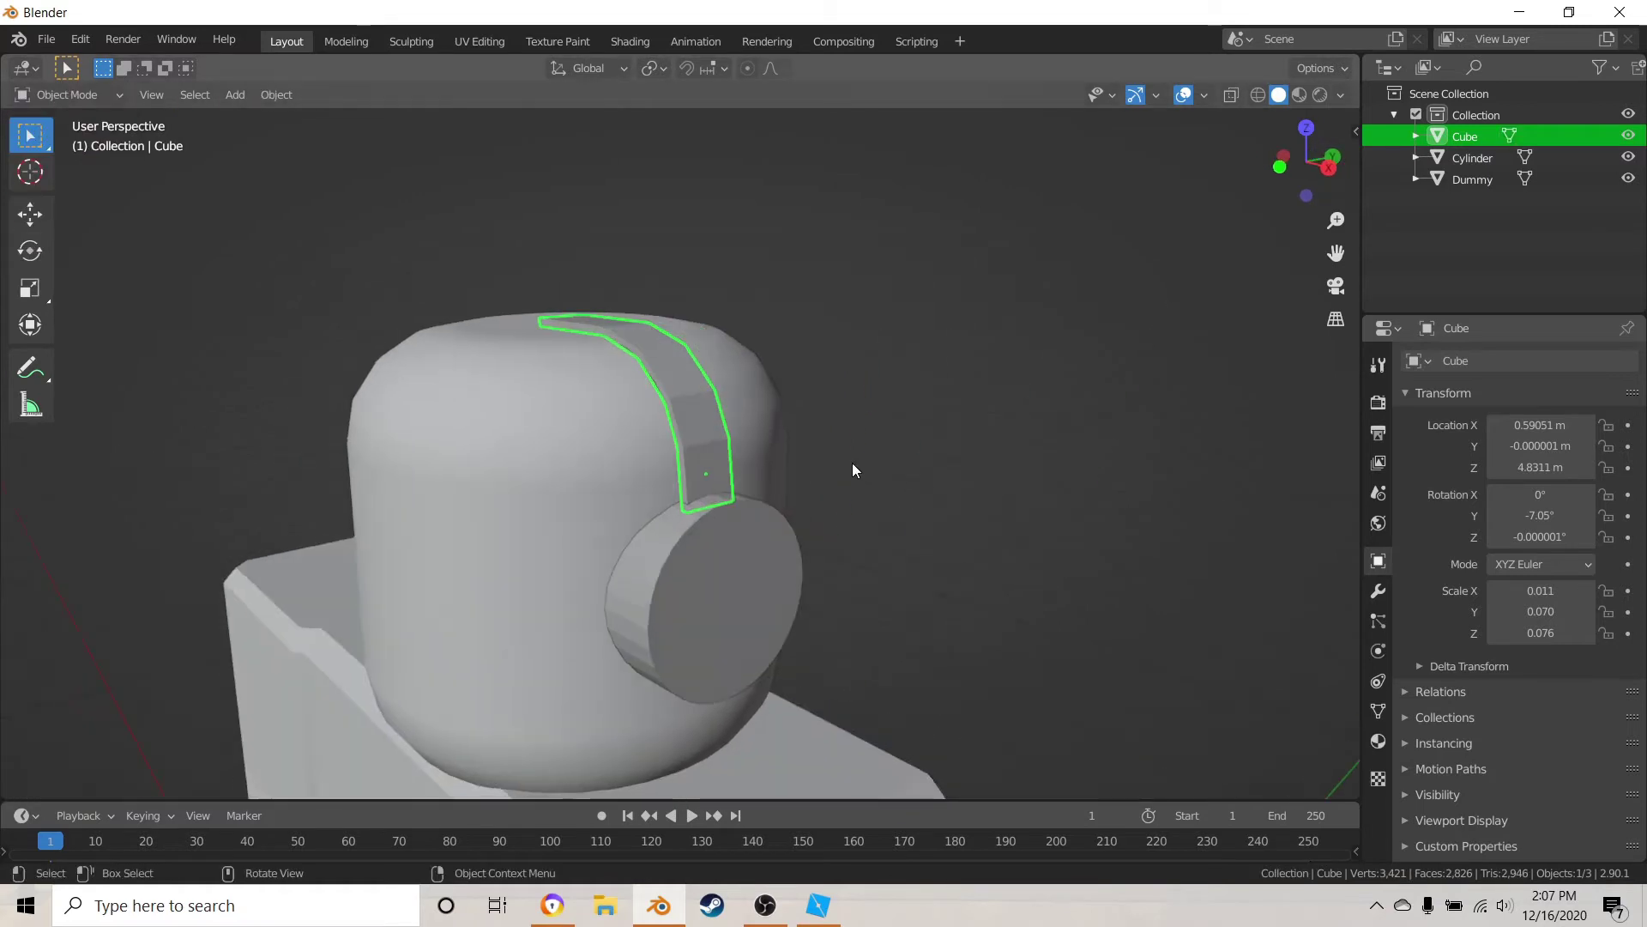
click(850, 460)
click(699, 613)
shift+click(696, 447)
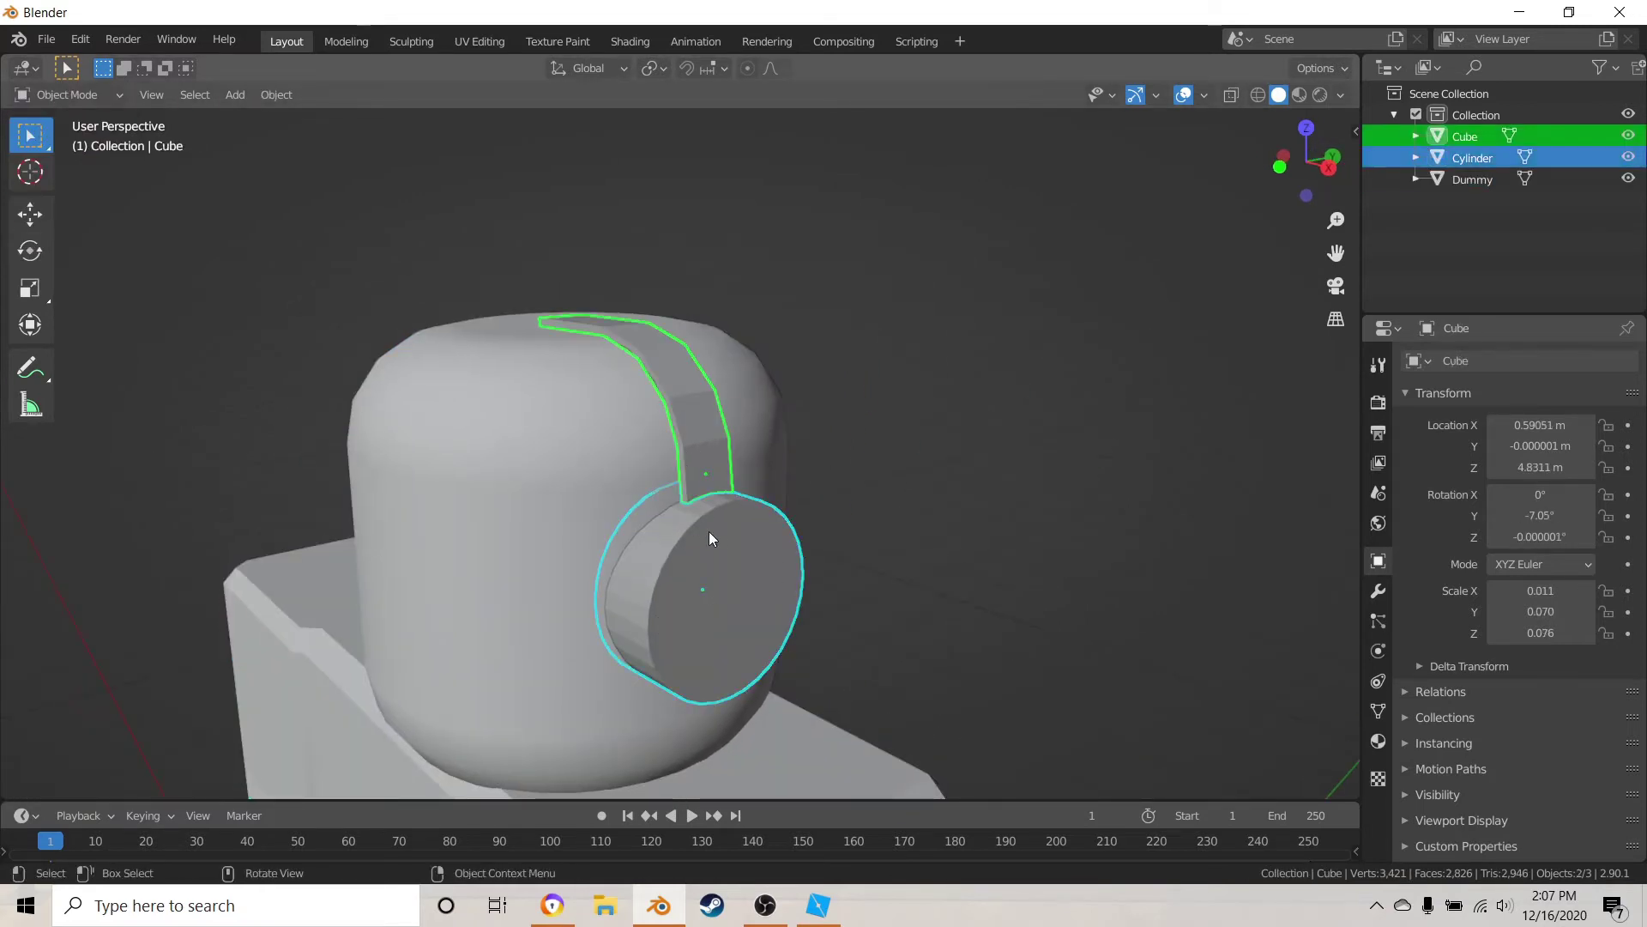
scroll(721, 537, down, 3)
key(a)
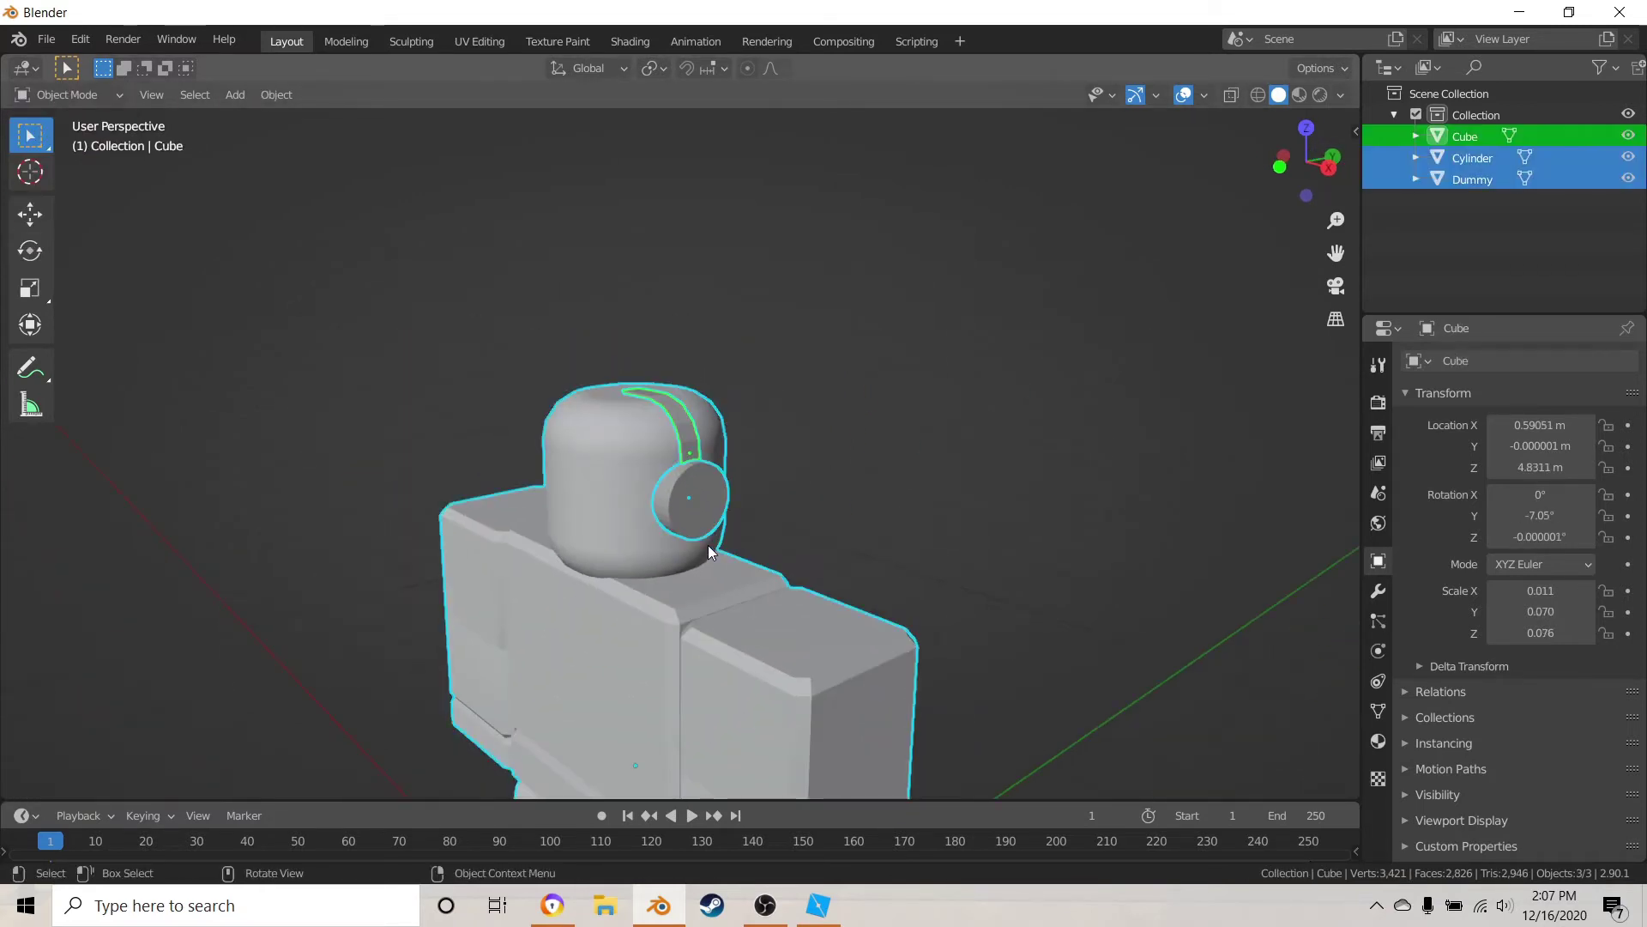
key(alt+a)
scroll(714, 542, up, 5)
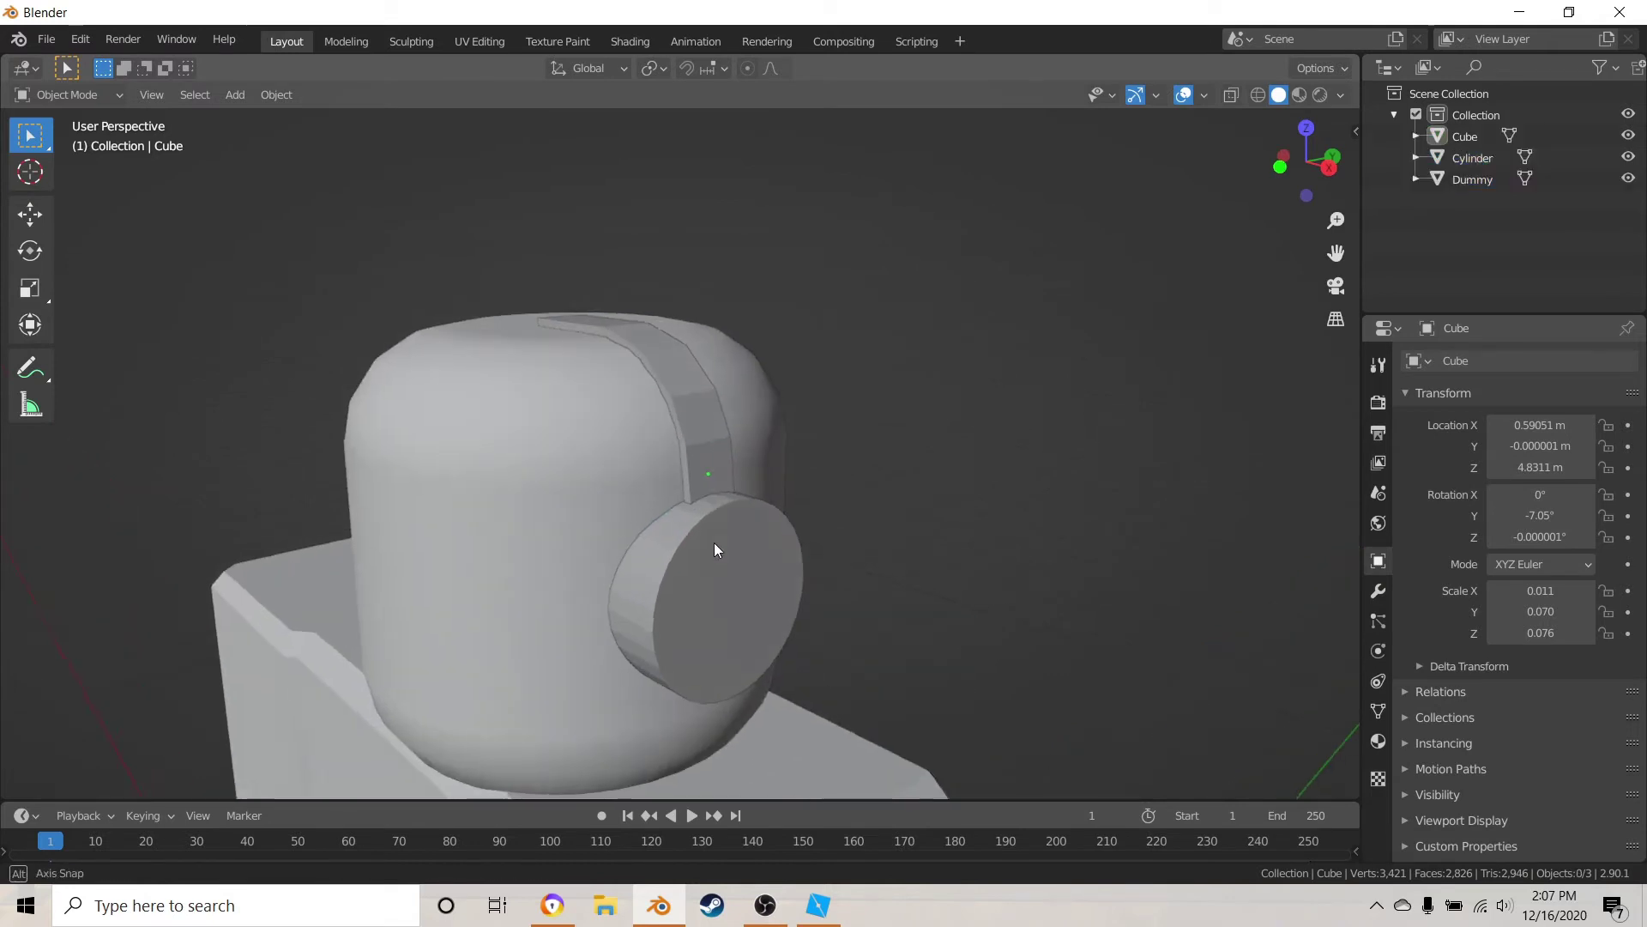
- Duplicate the side disc in the front view and move the copy about 0.2 m outward along global X
click(705, 403)
key(KP_1)
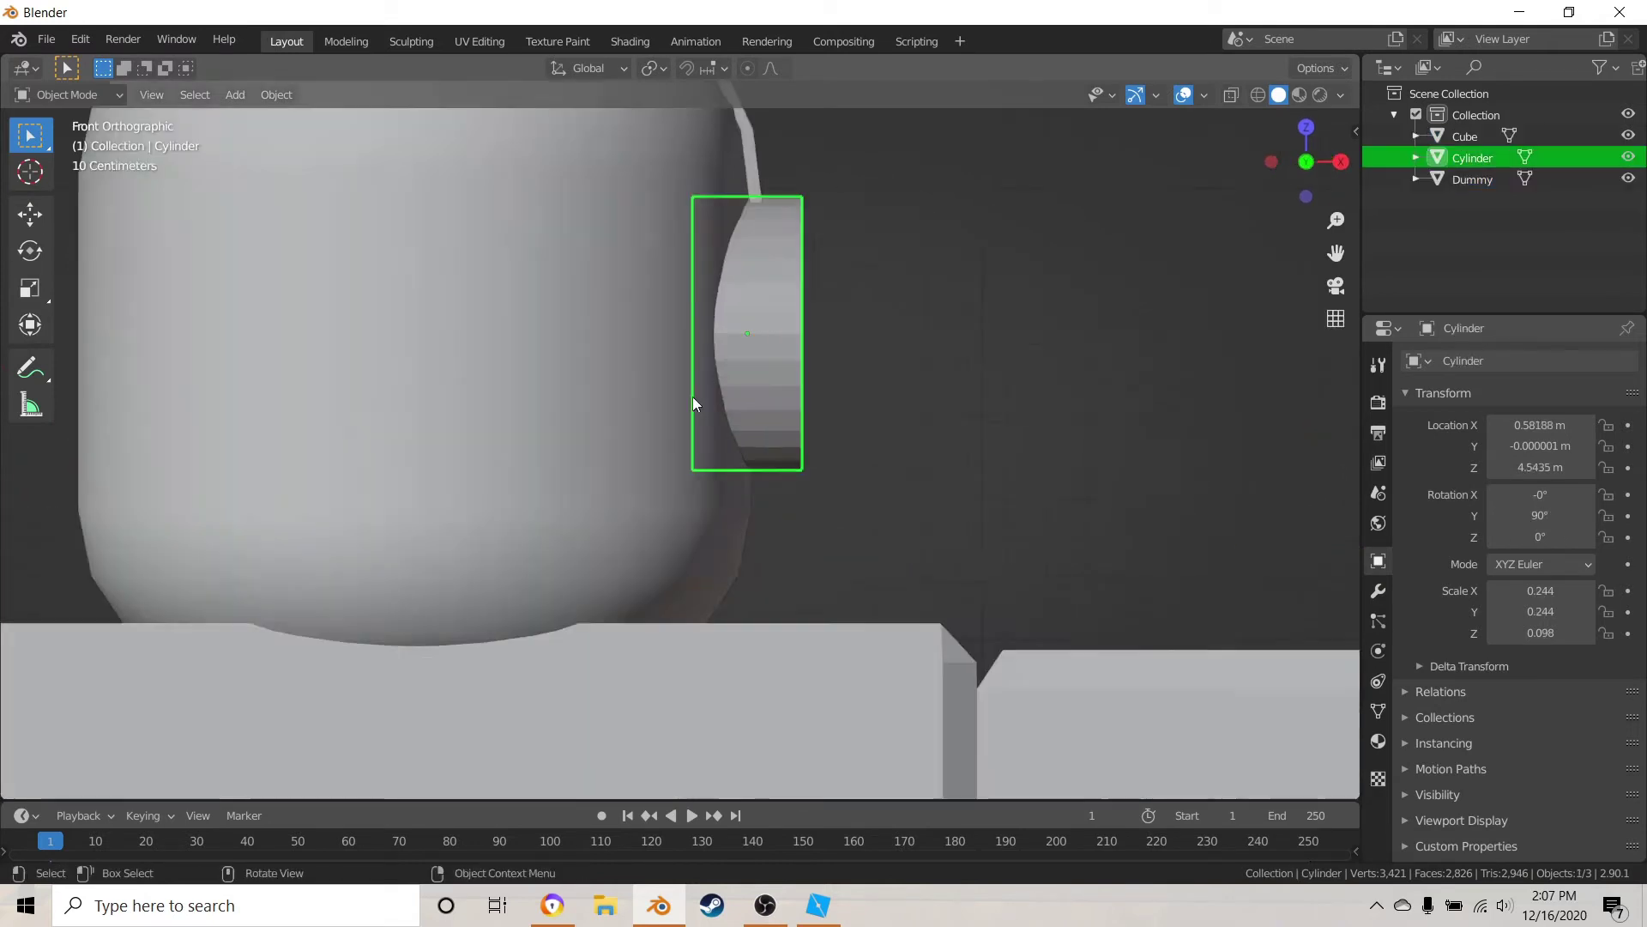
shift+middle_drag(693, 397, 510, 538)
scroll(579, 649, up, 3)
scroll(578, 649, down, 3)
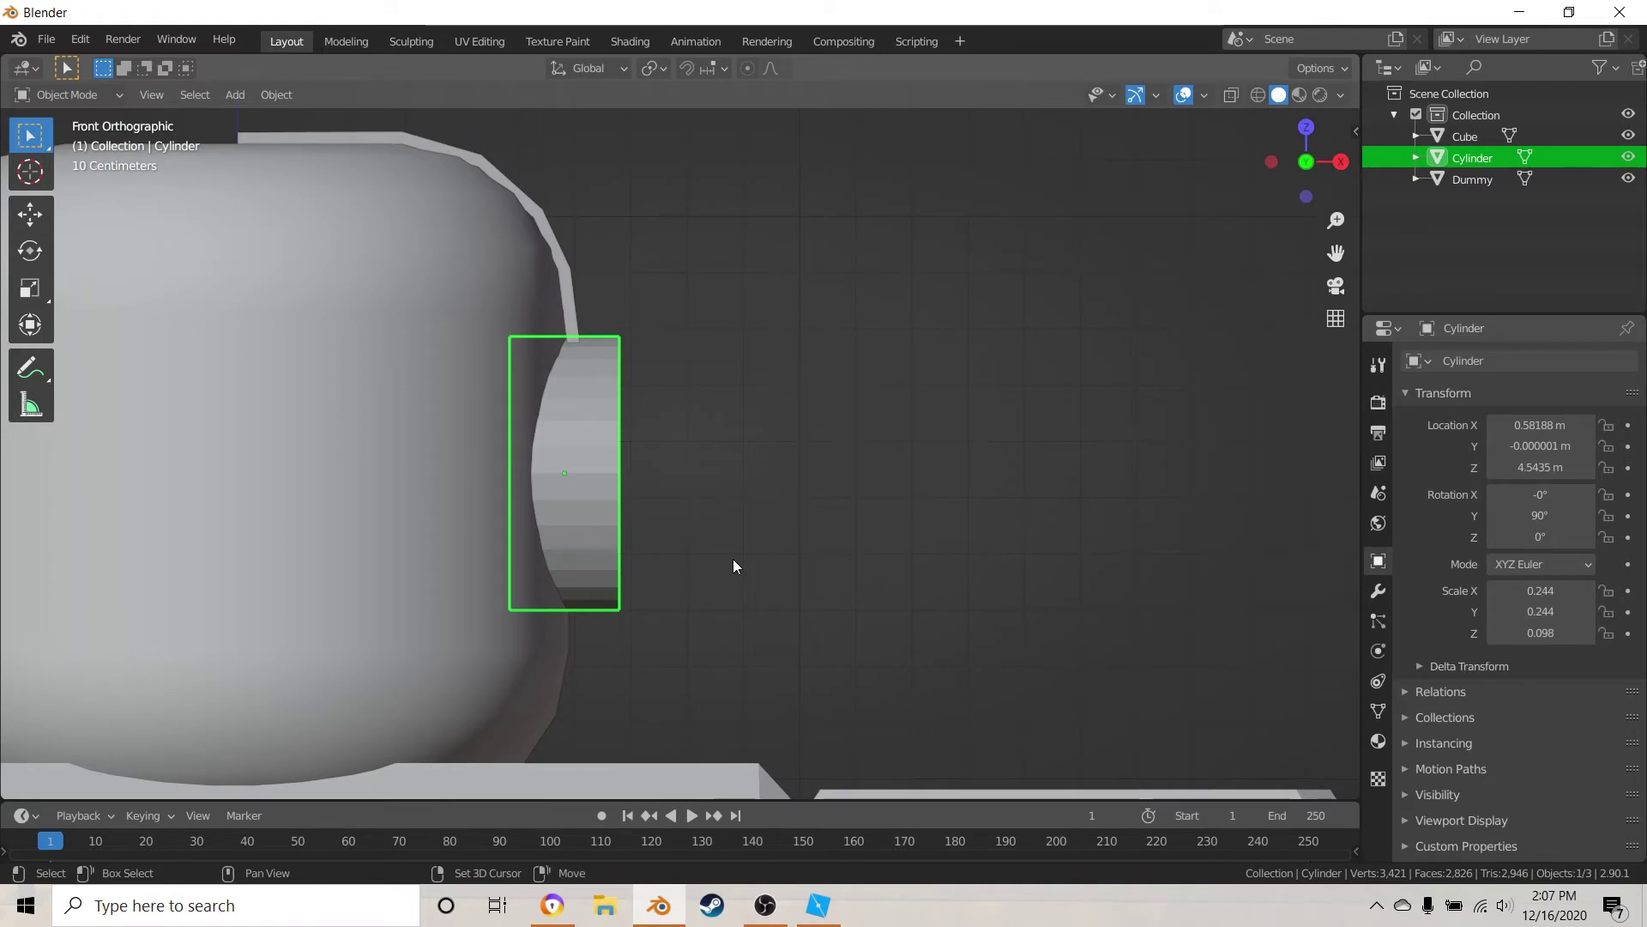
key(shift+d)
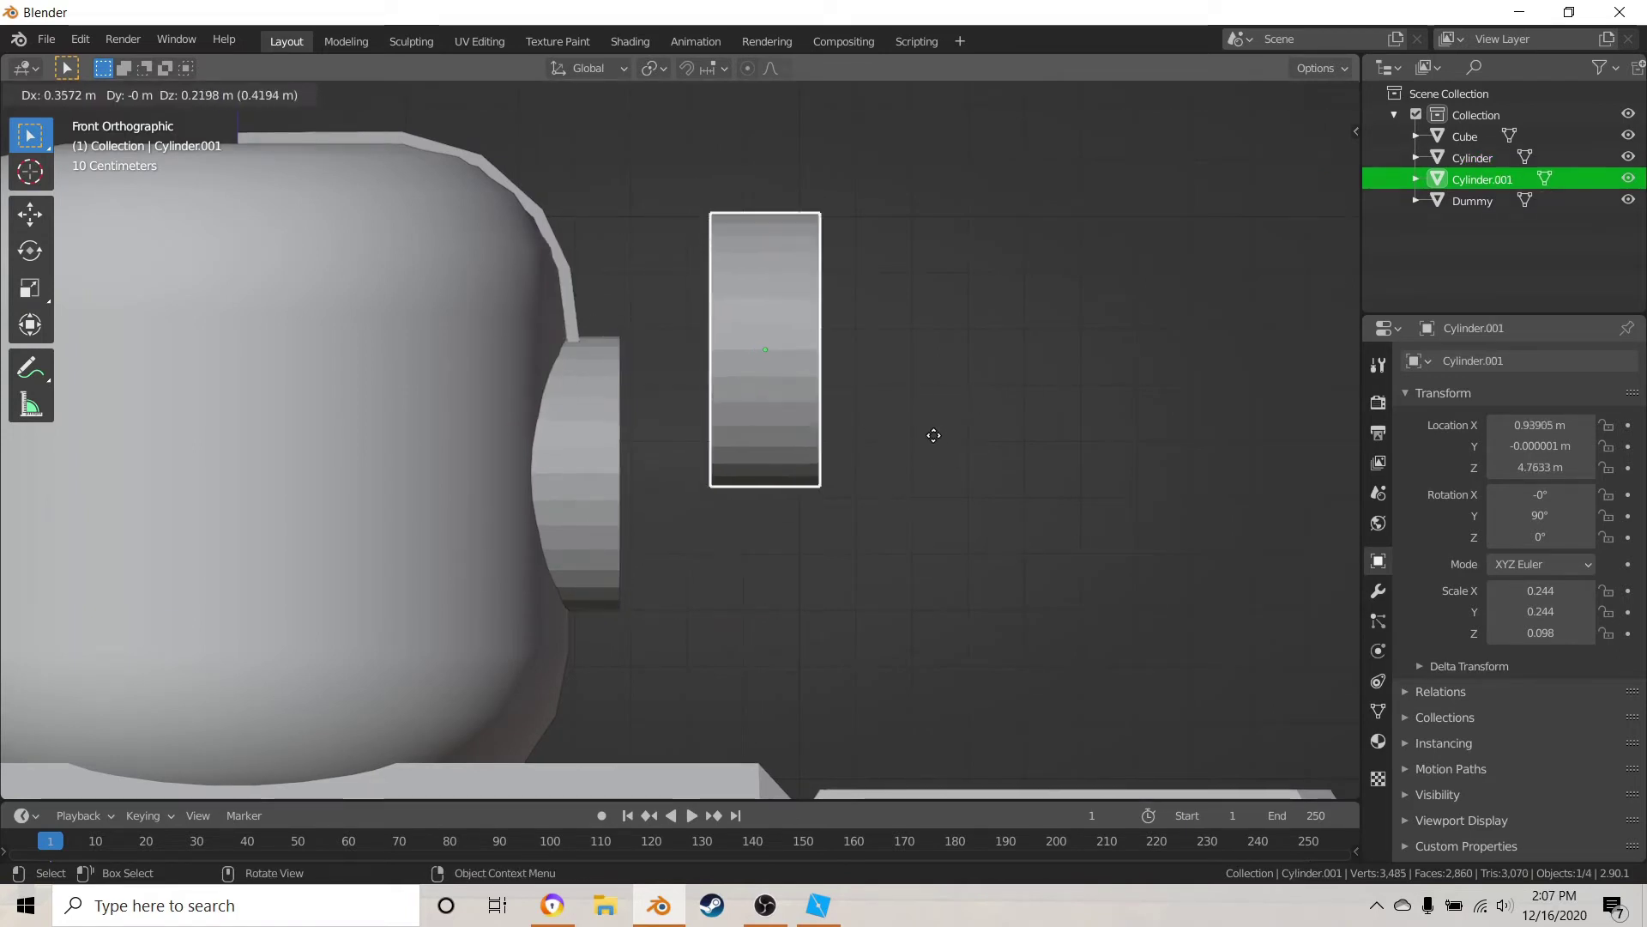
right_click(811, 427)
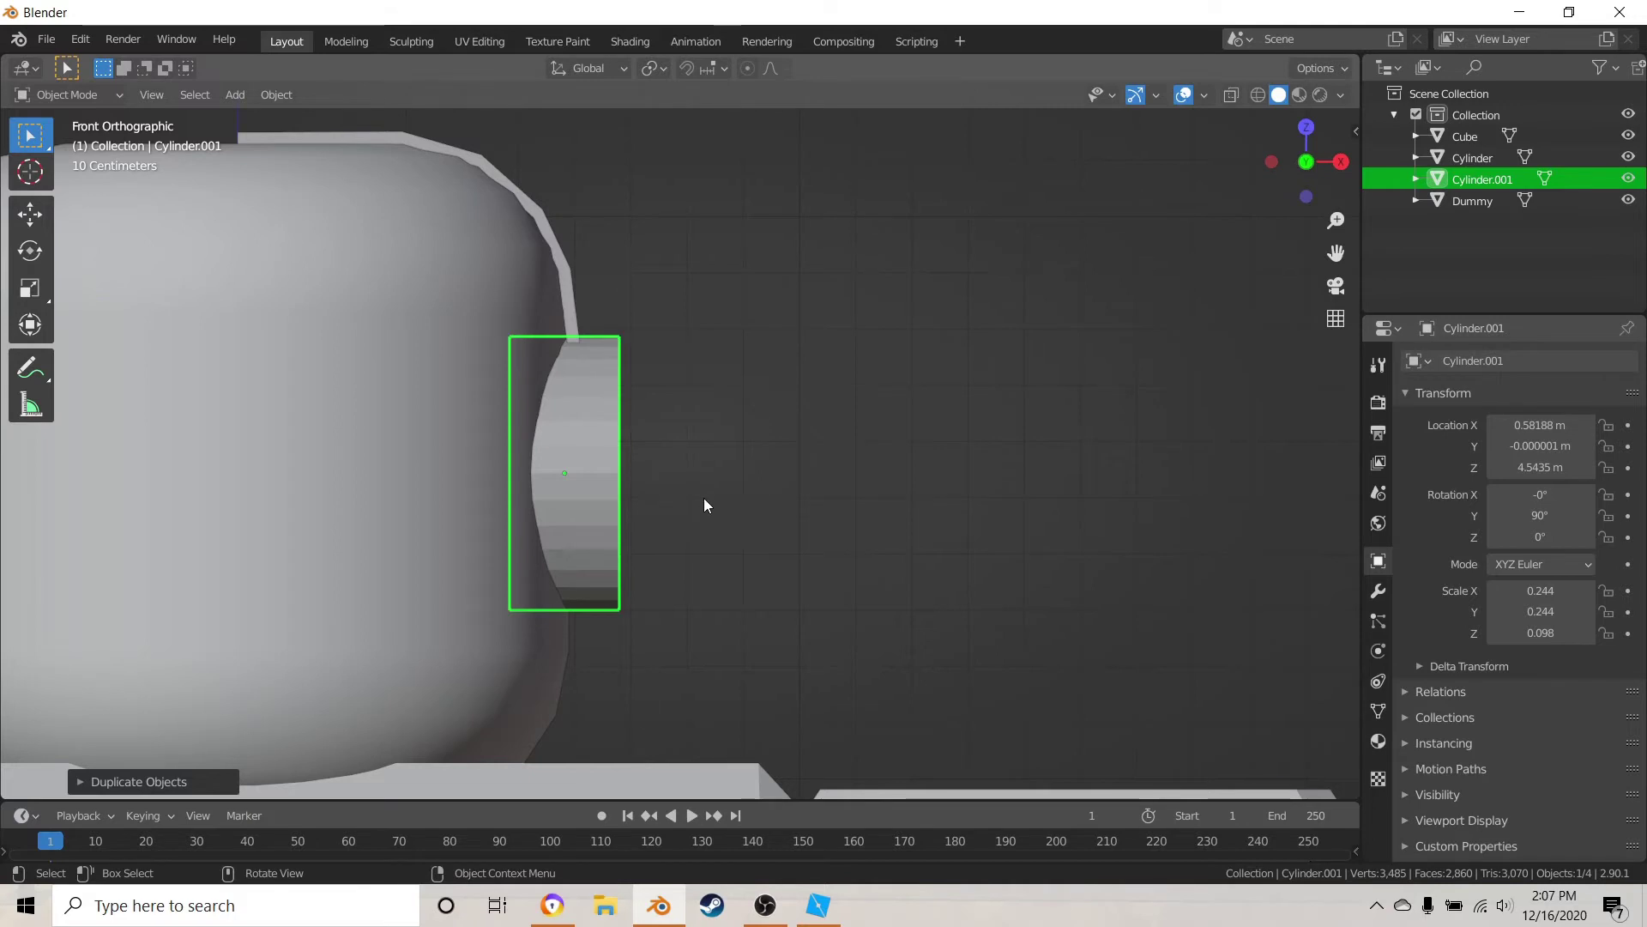
key(g)
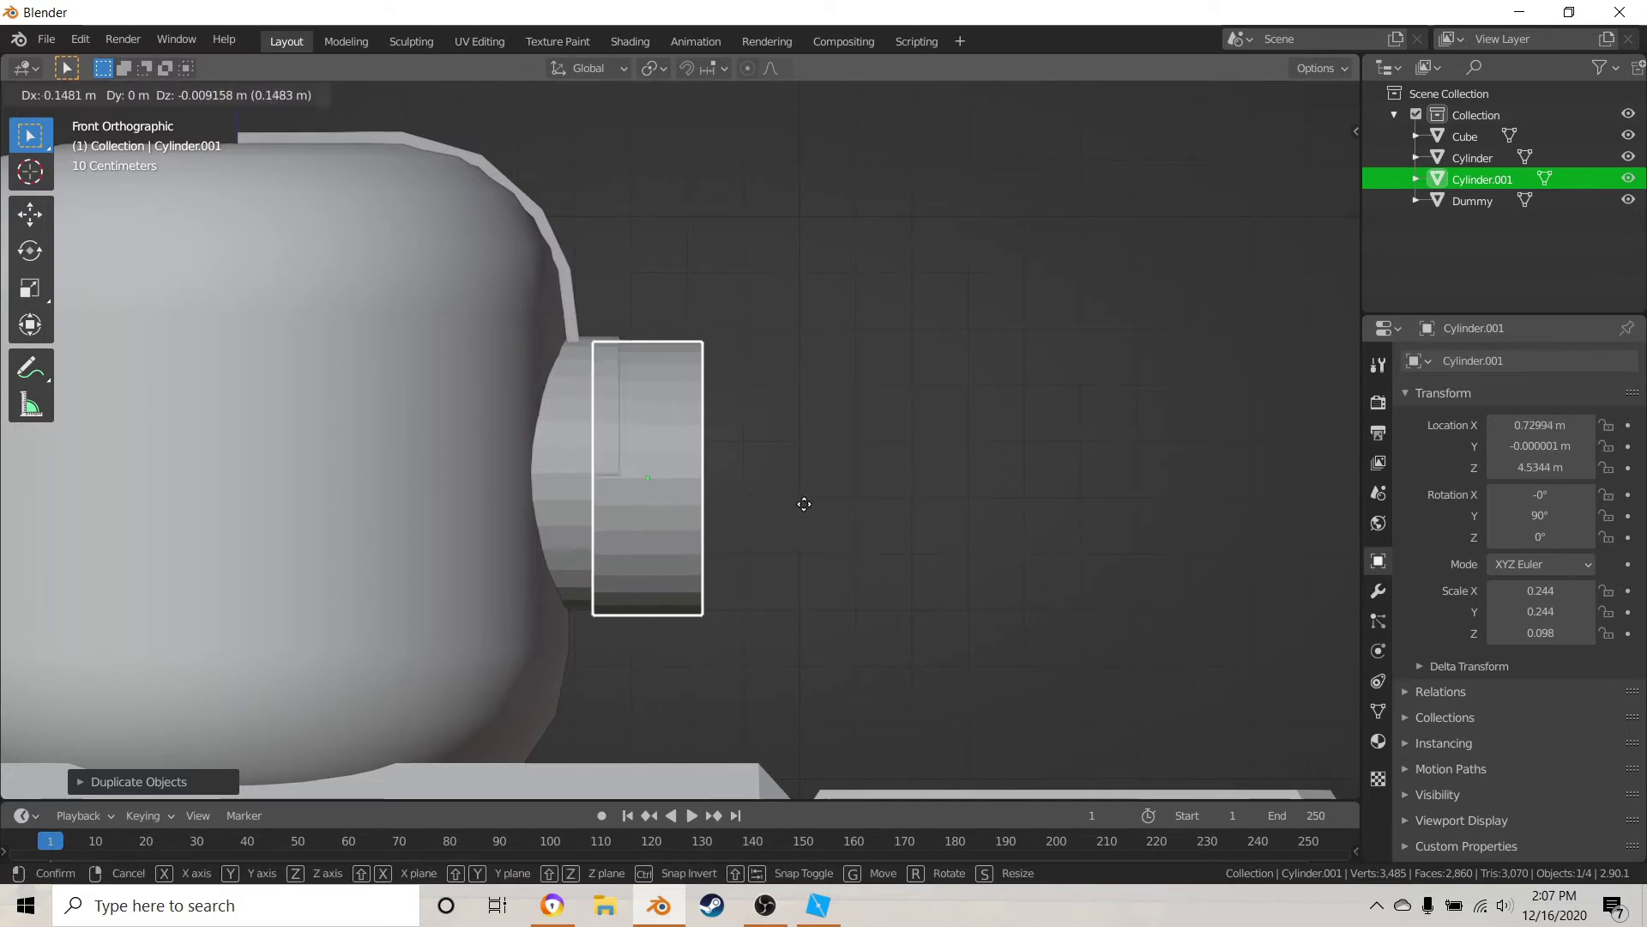
key(y)
key(x)
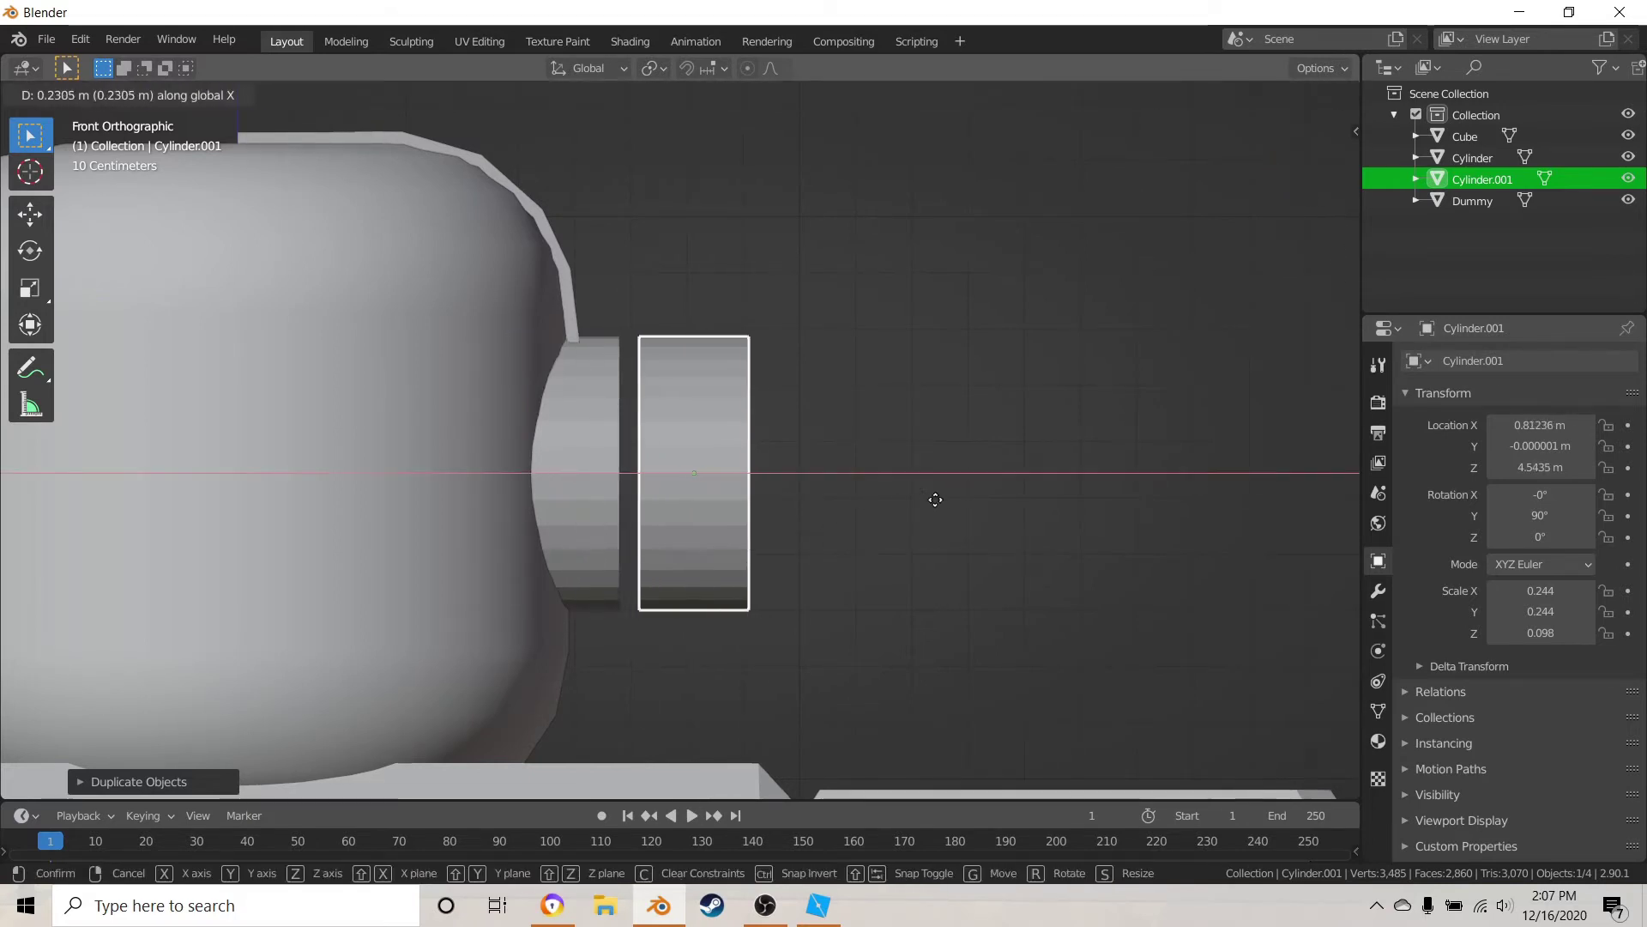
click(925, 500)
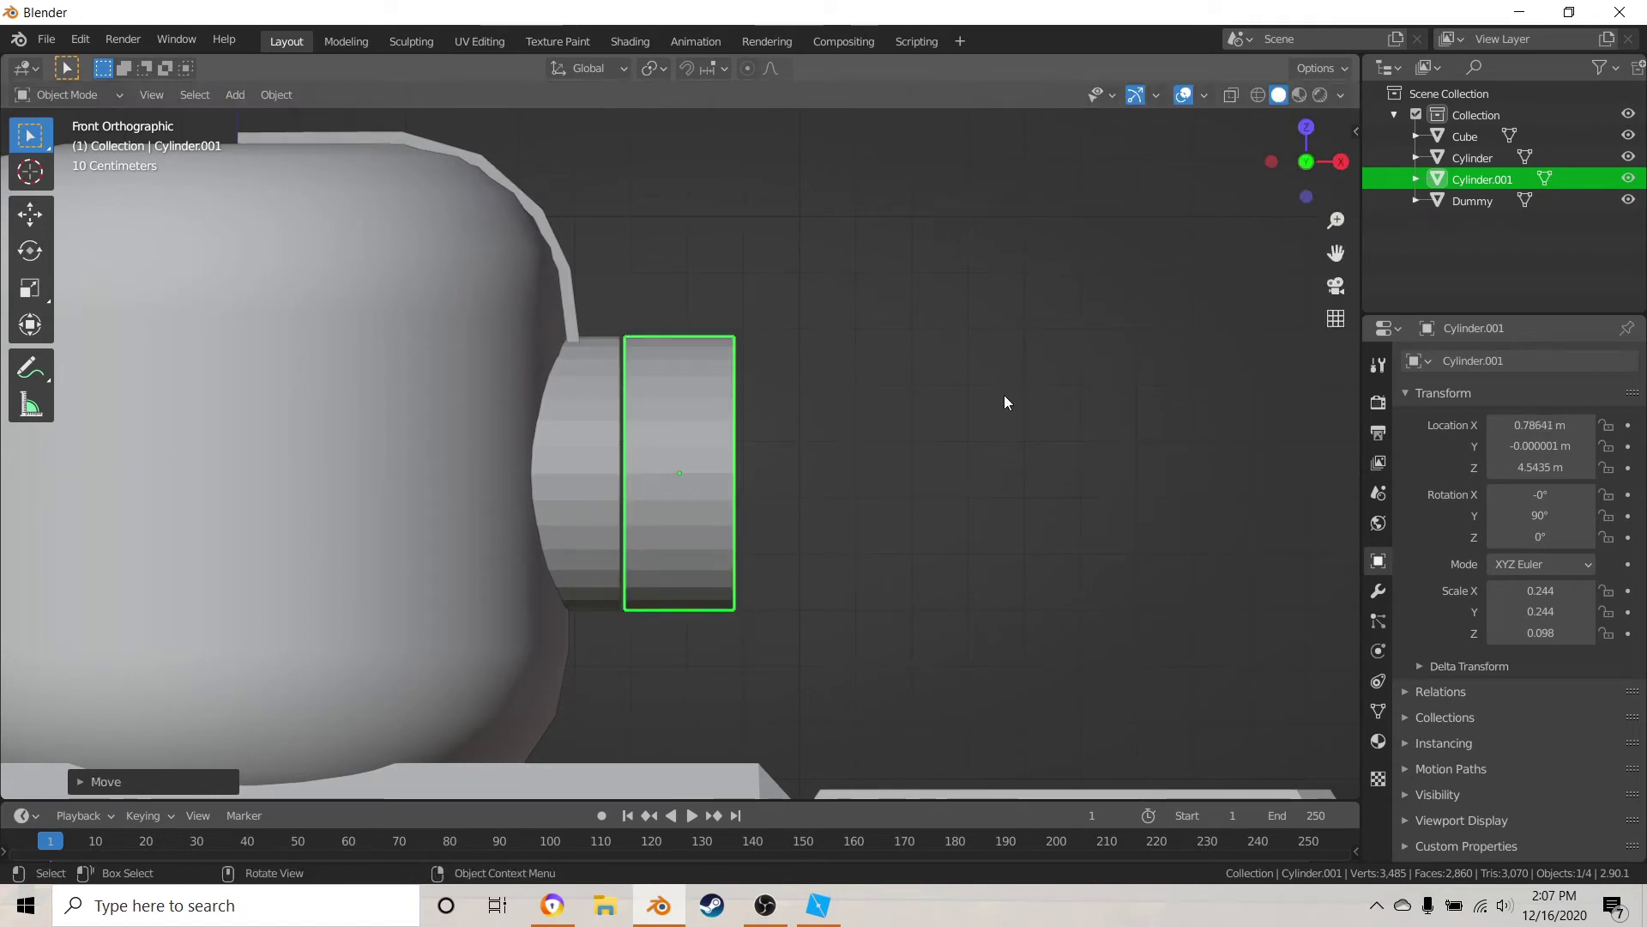
- Scale the copied disc to about 0.61 of its size and move it about -0.122 m along global X, partly into the larger disc
key(s)
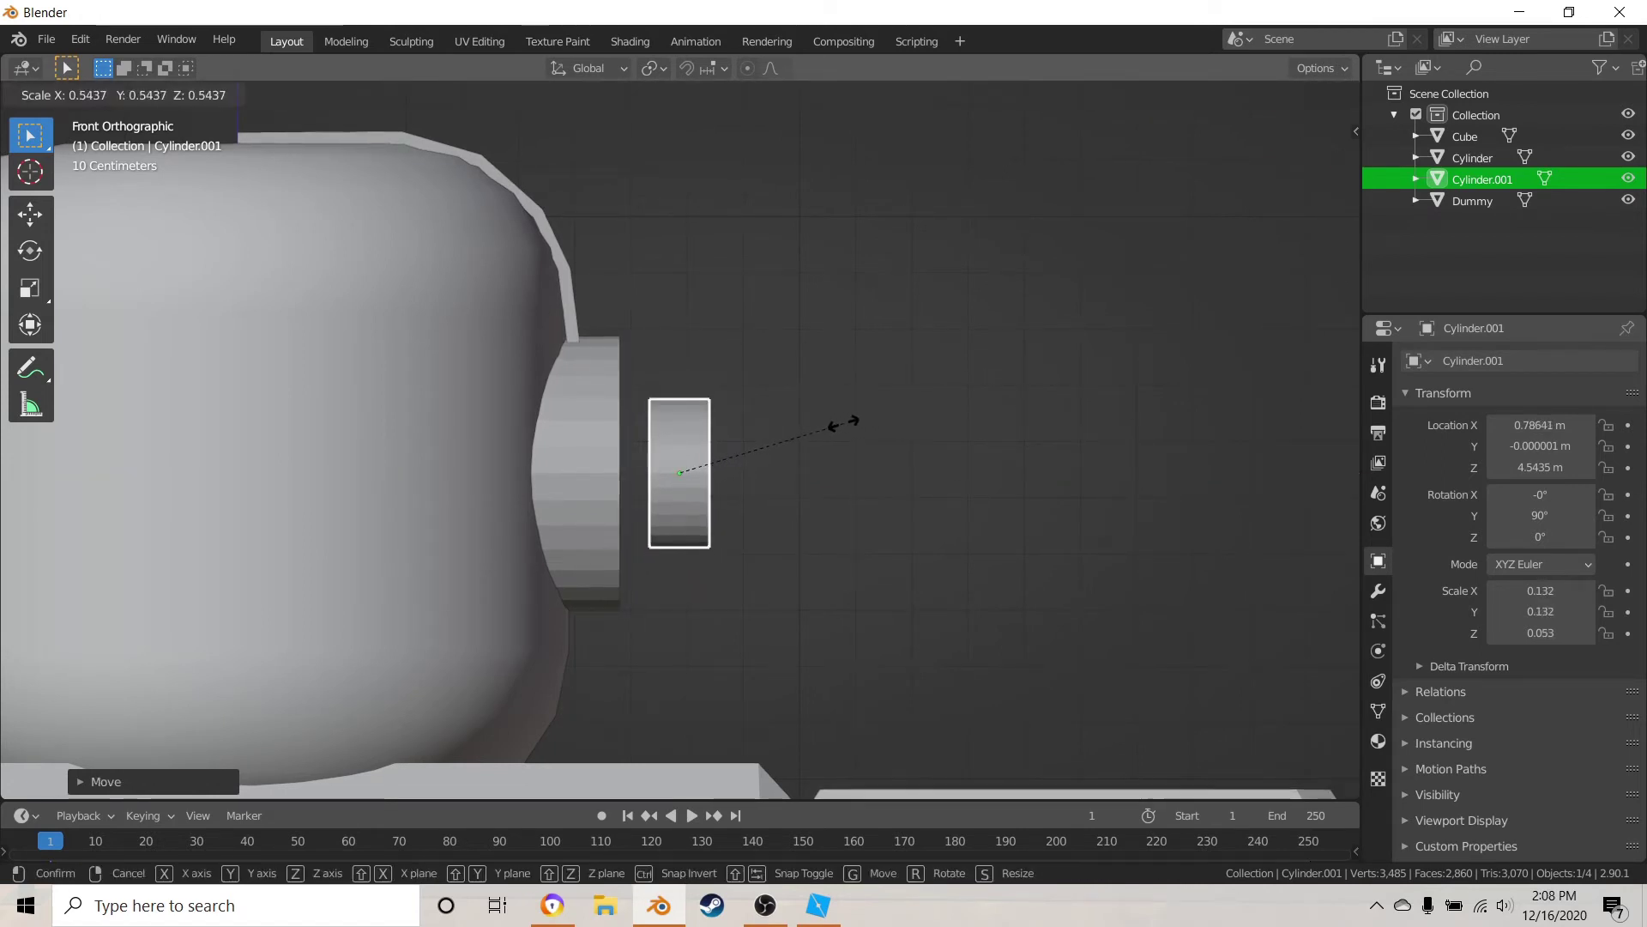
click(867, 423)
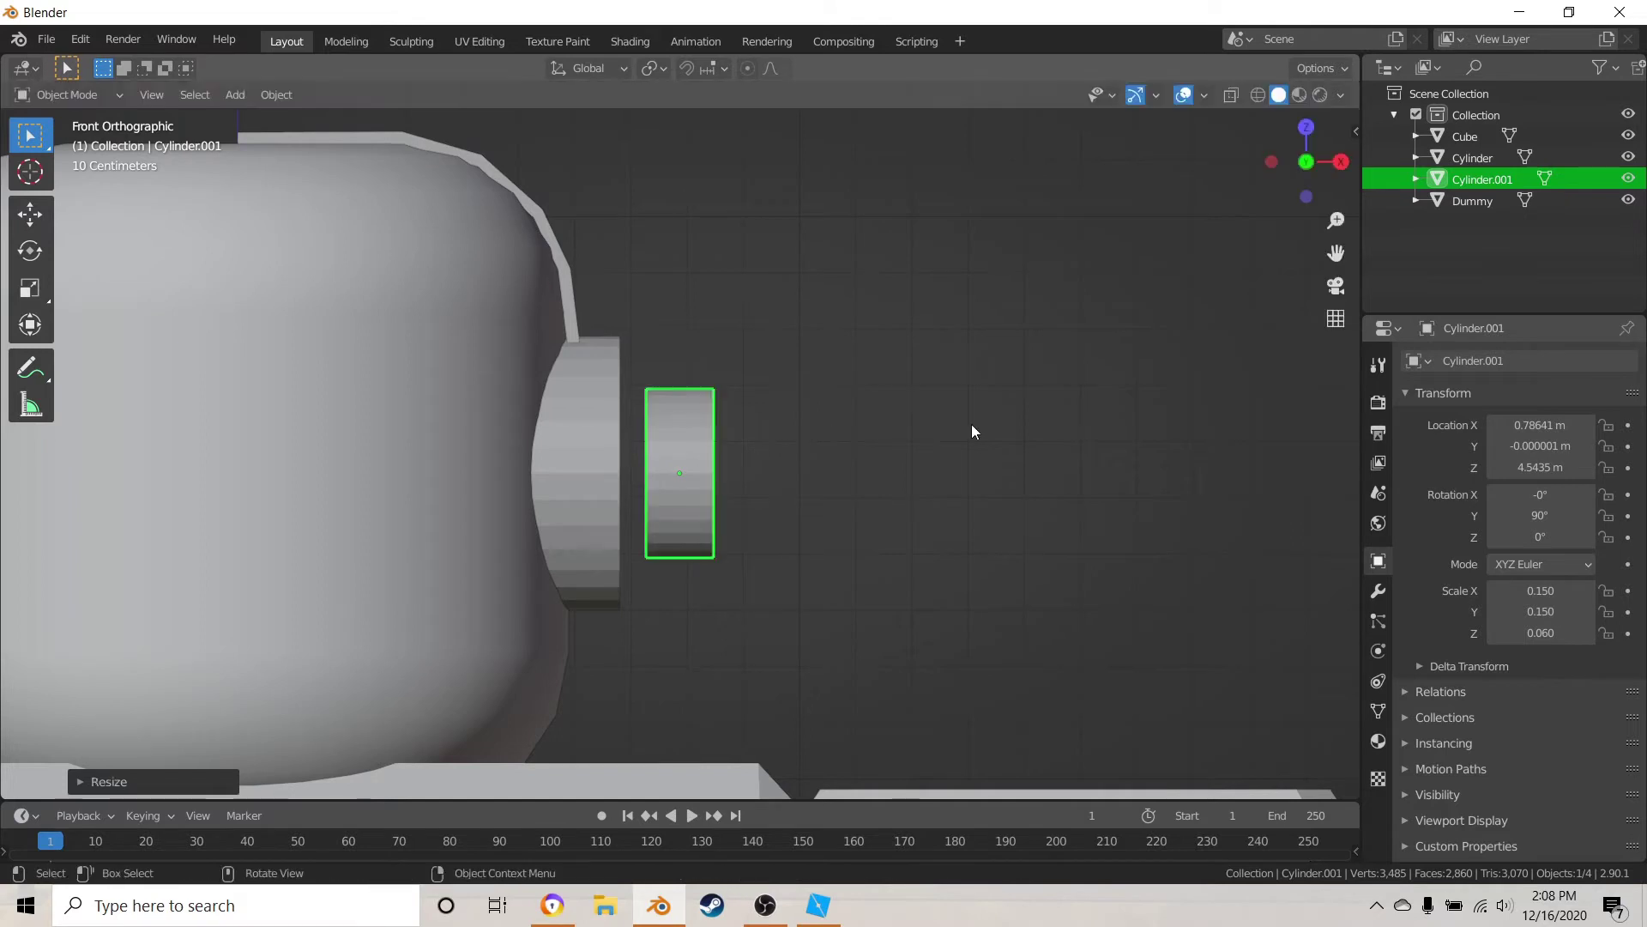
key(g)
key(x)
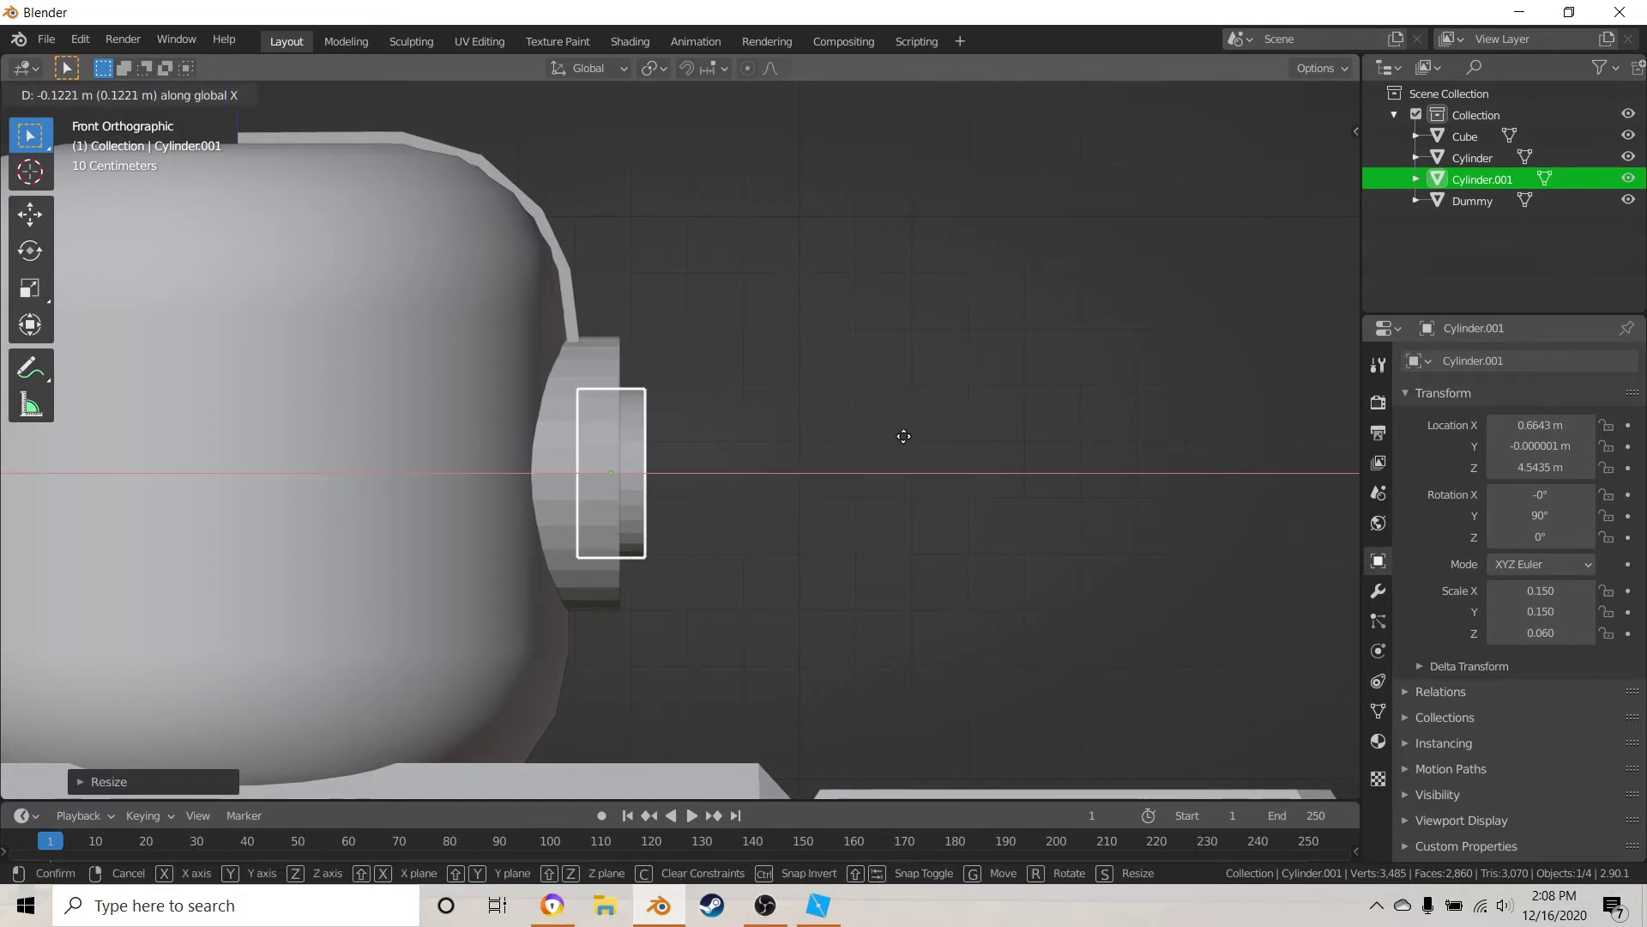
click(893, 485)
click(893, 486)
middle_drag(893, 486, 599, 538)
- Enlarge the small outer disc slightly to a scale of about 0.155, 0.155, 0.062 and deselect it
click(625, 480)
key(s)
click(808, 472)
click(811, 474)
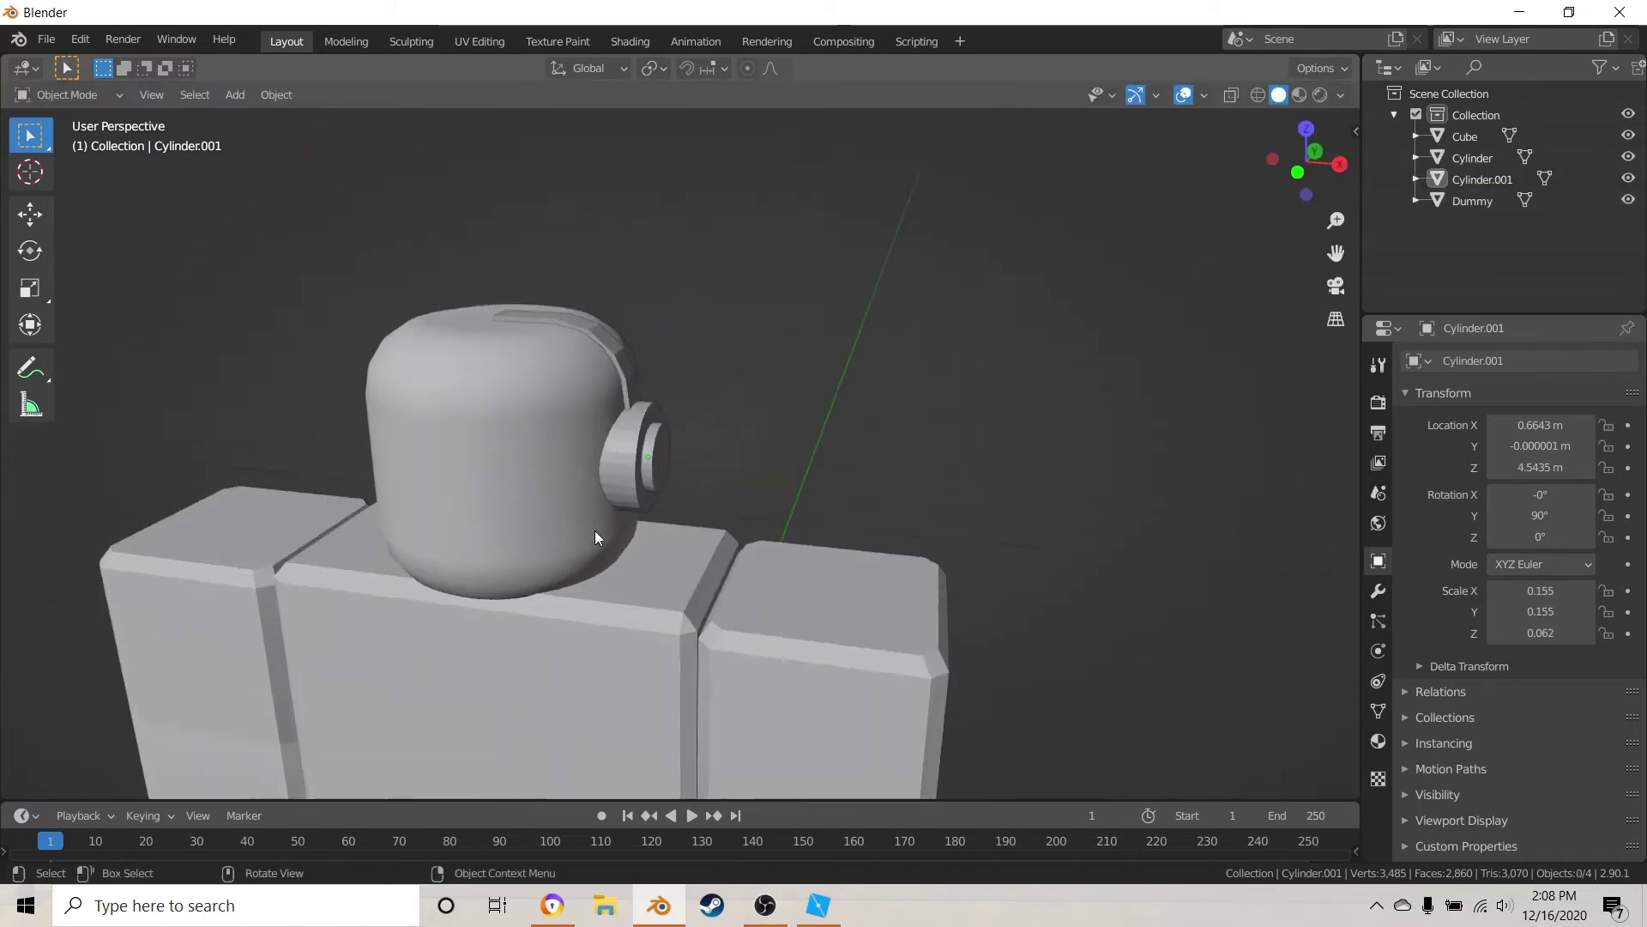
click(654, 476)
shift+click(637, 496)
shift+click(618, 357)
middle_drag(618, 357, 681, 443)
key(a)
key(alt+a)
scroll(691, 451, up, 4)
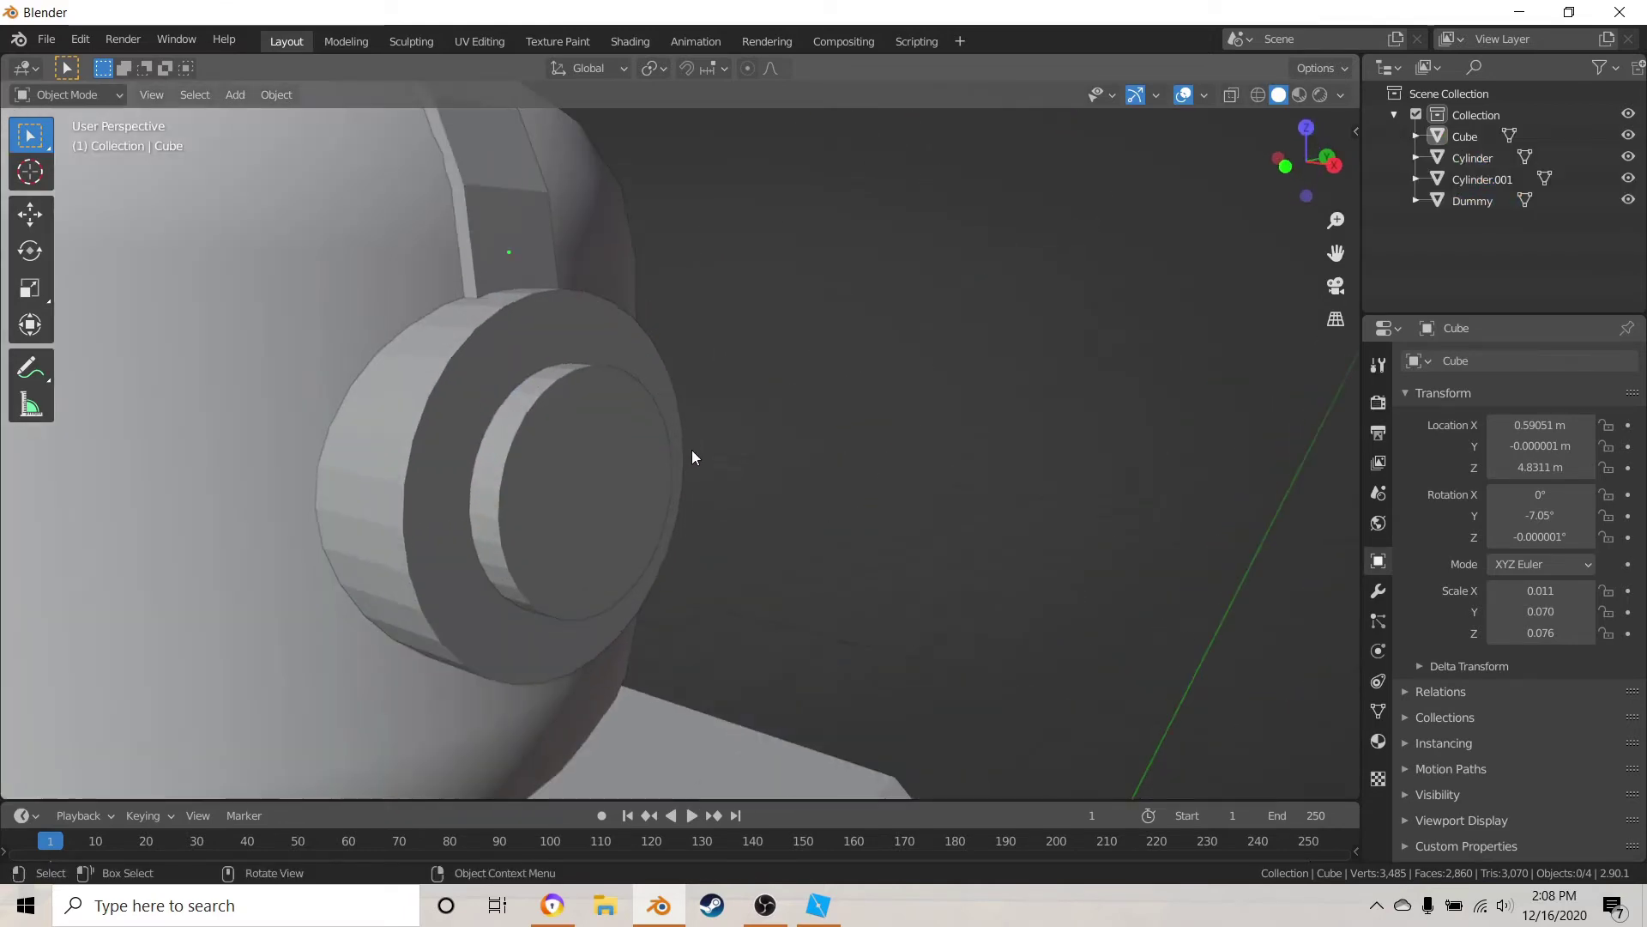
scroll(692, 450, down, 4)
- Join the small disc, the larger disc and the band into one object
click(666, 462)
shift+click(587, 531)
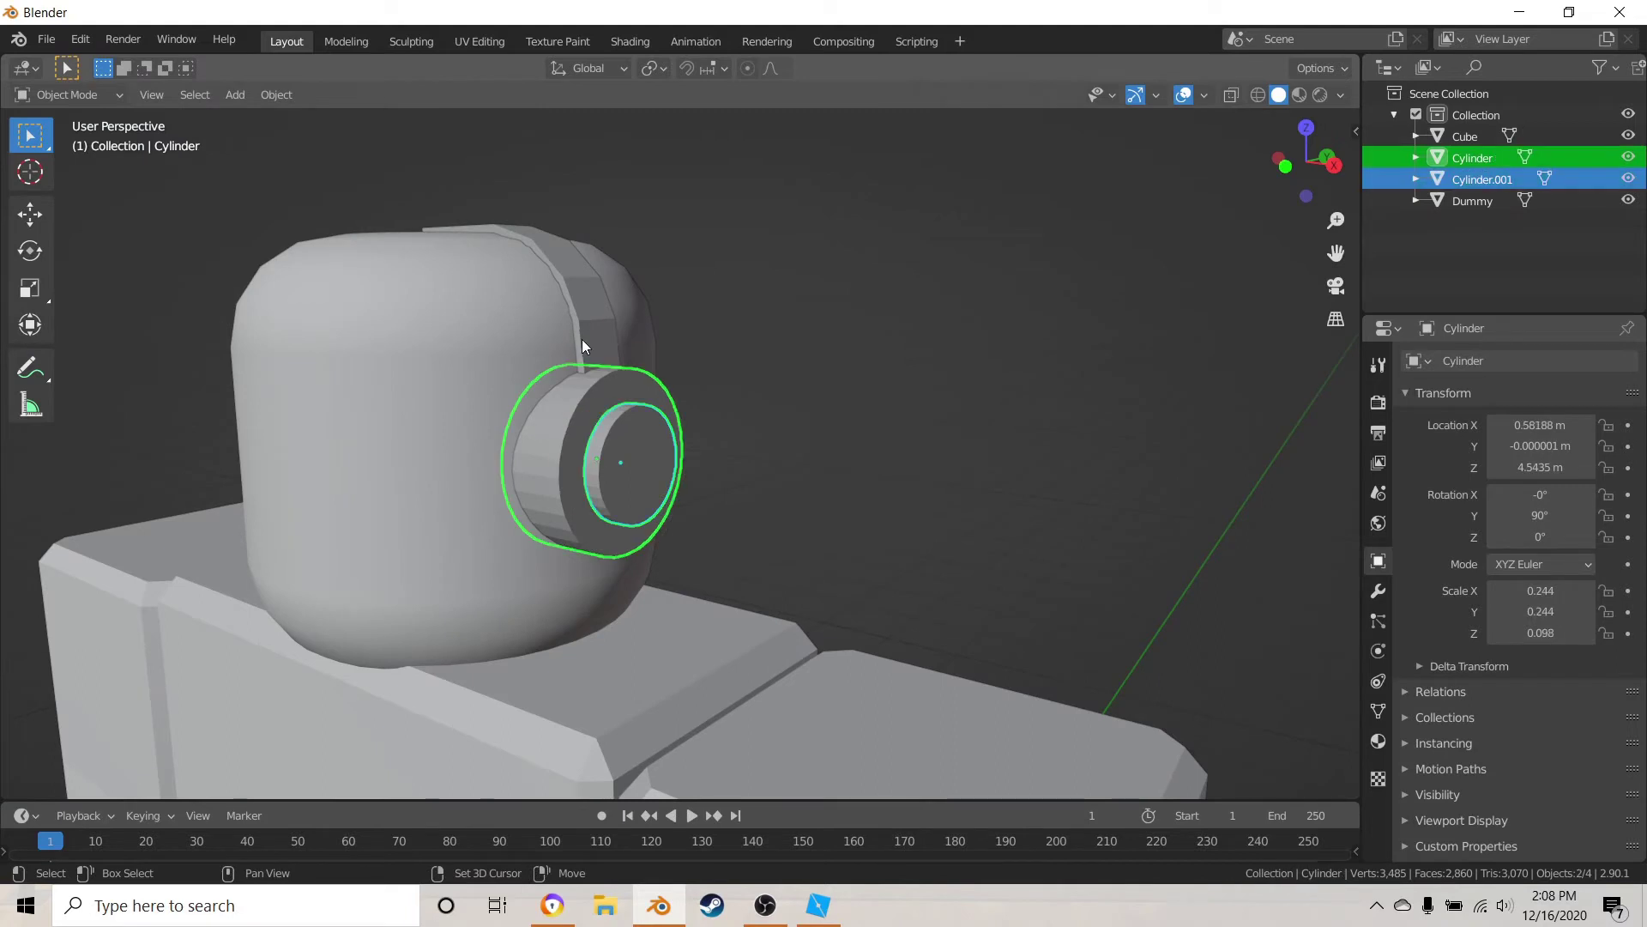
shift+click(583, 339)
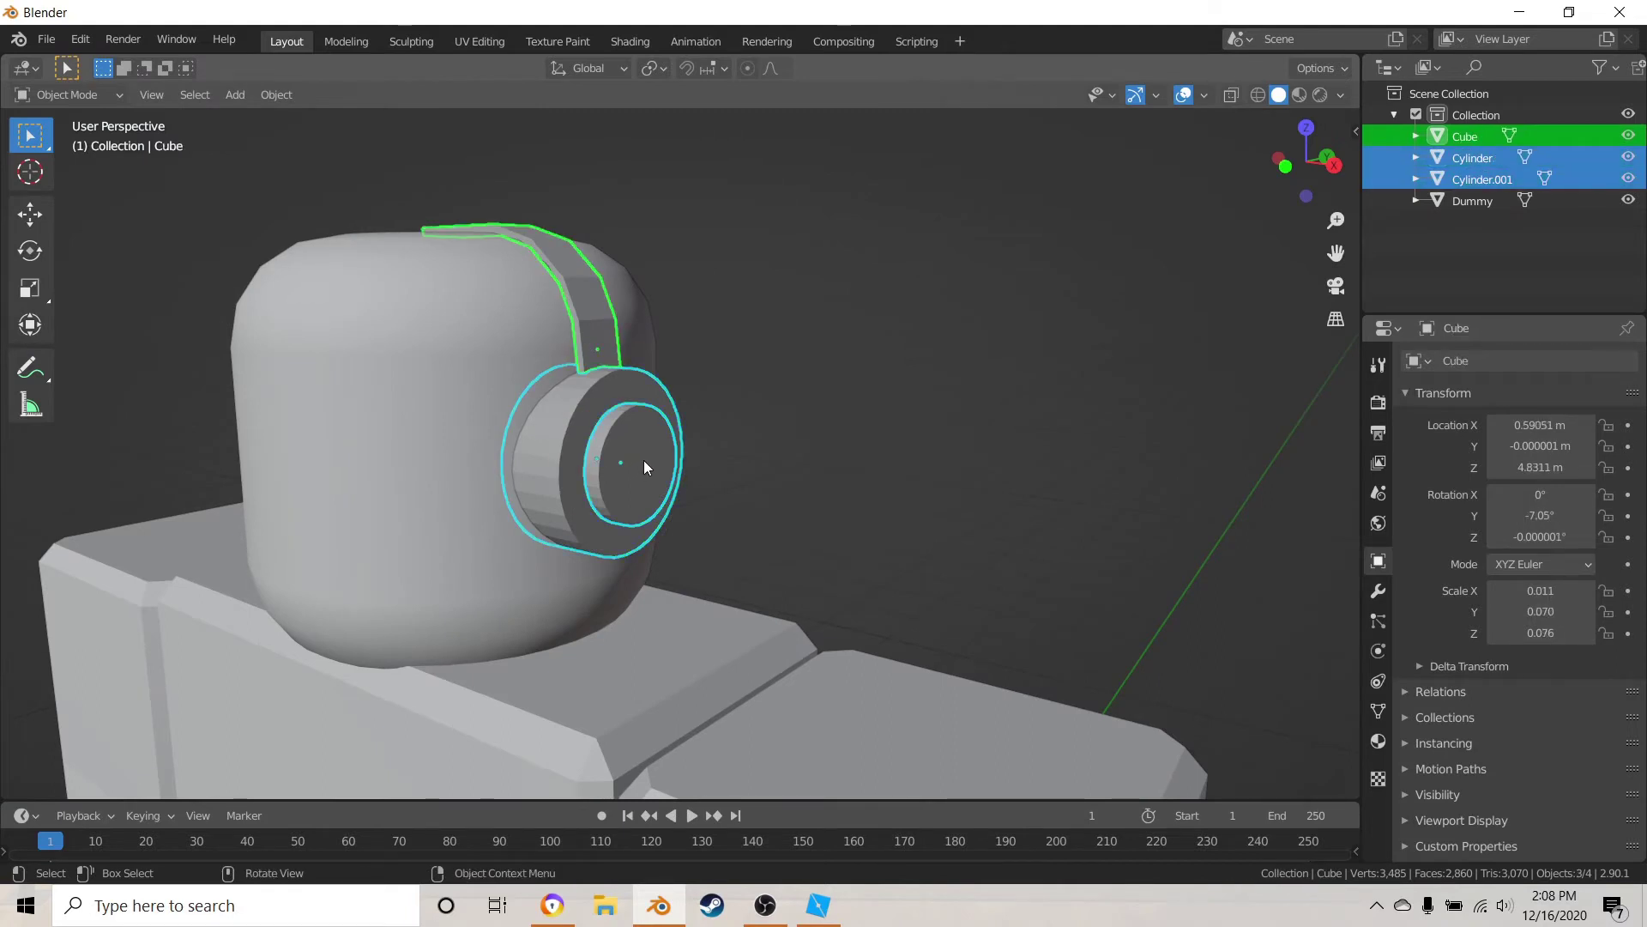
middle_drag(462, 466, 479, 486)
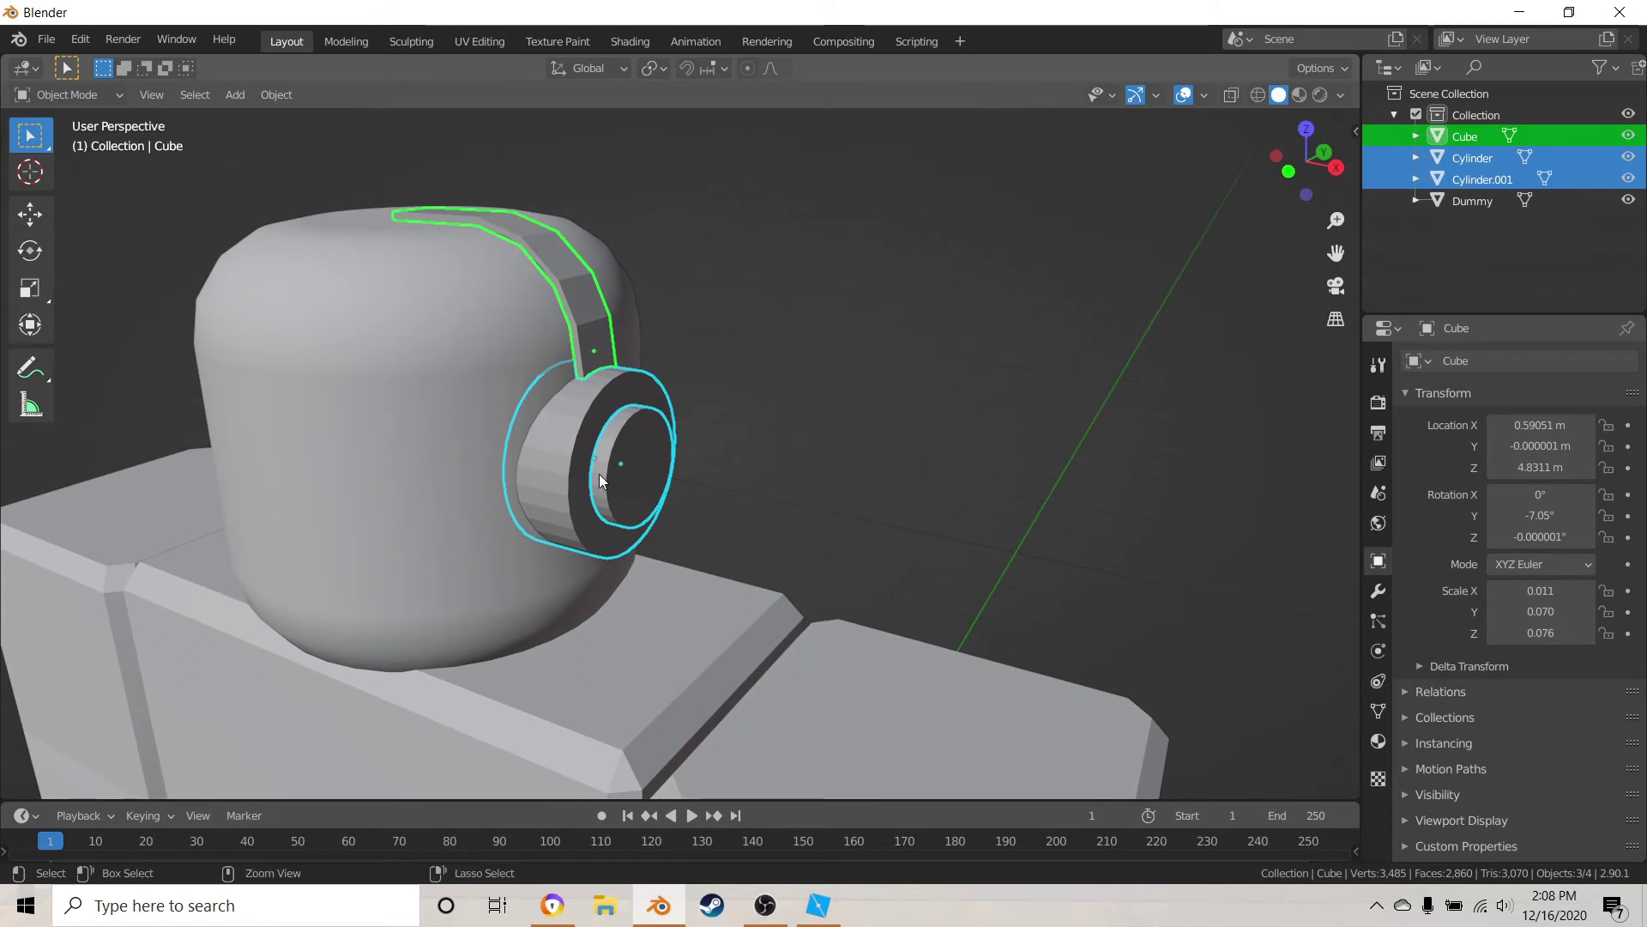
key(ctrl+j)
middle_drag(599, 473, 894, 581)
key(g)
key(Escape)
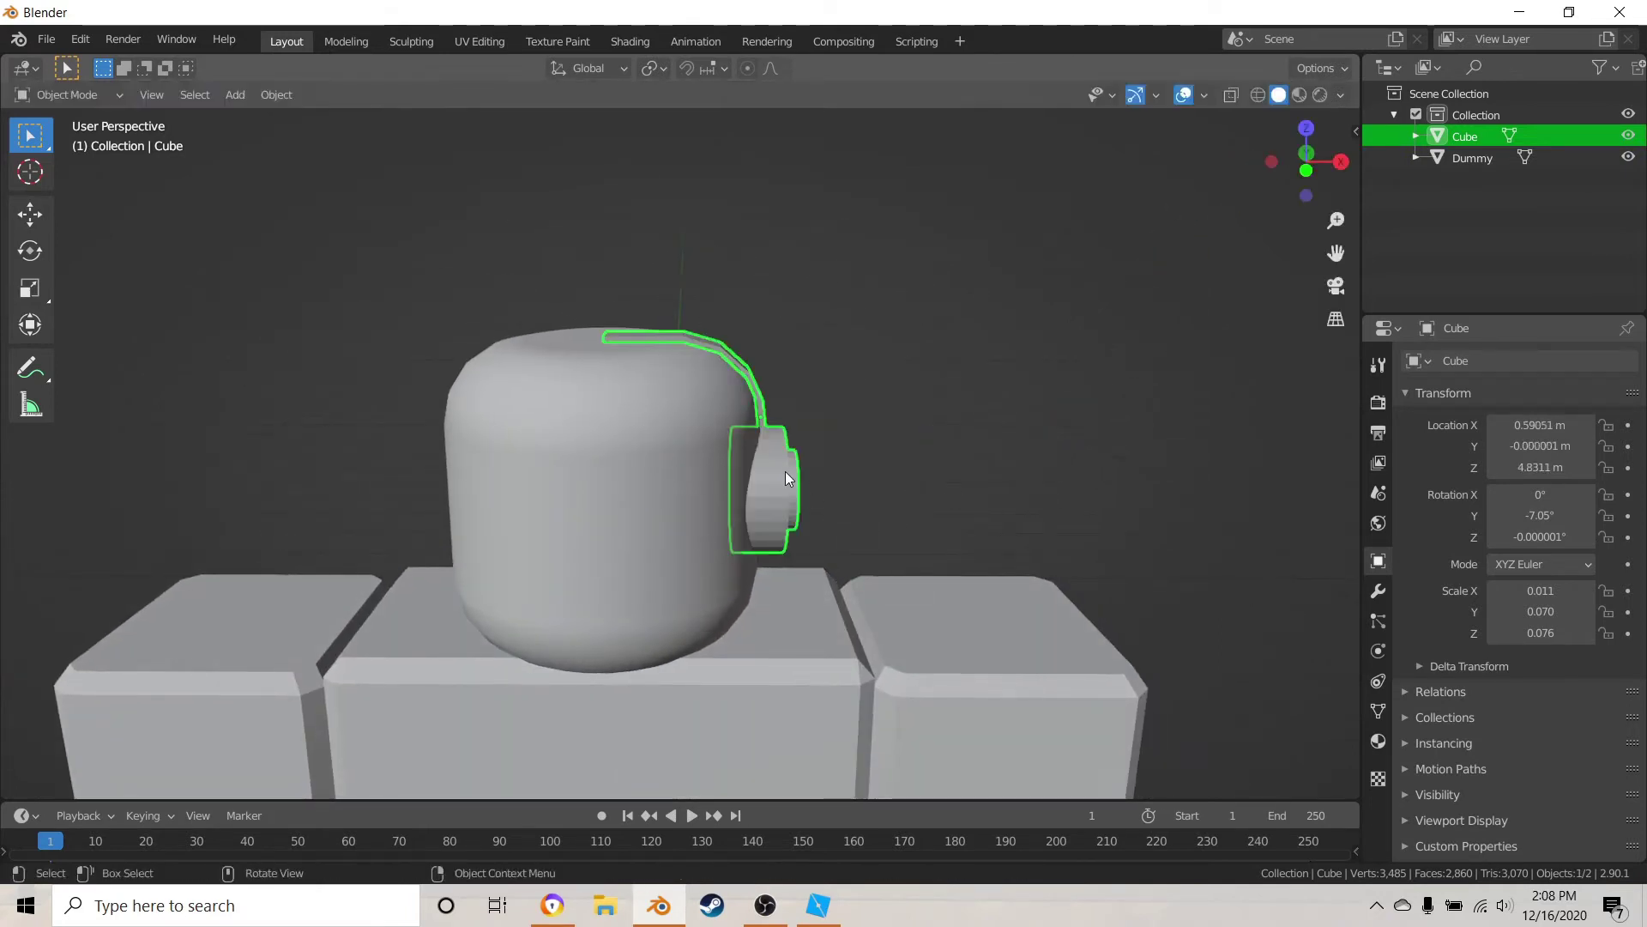
- Duplicate the joined headphone half in the front view and move the copy about -0.6 m along global X
key(shift+d)
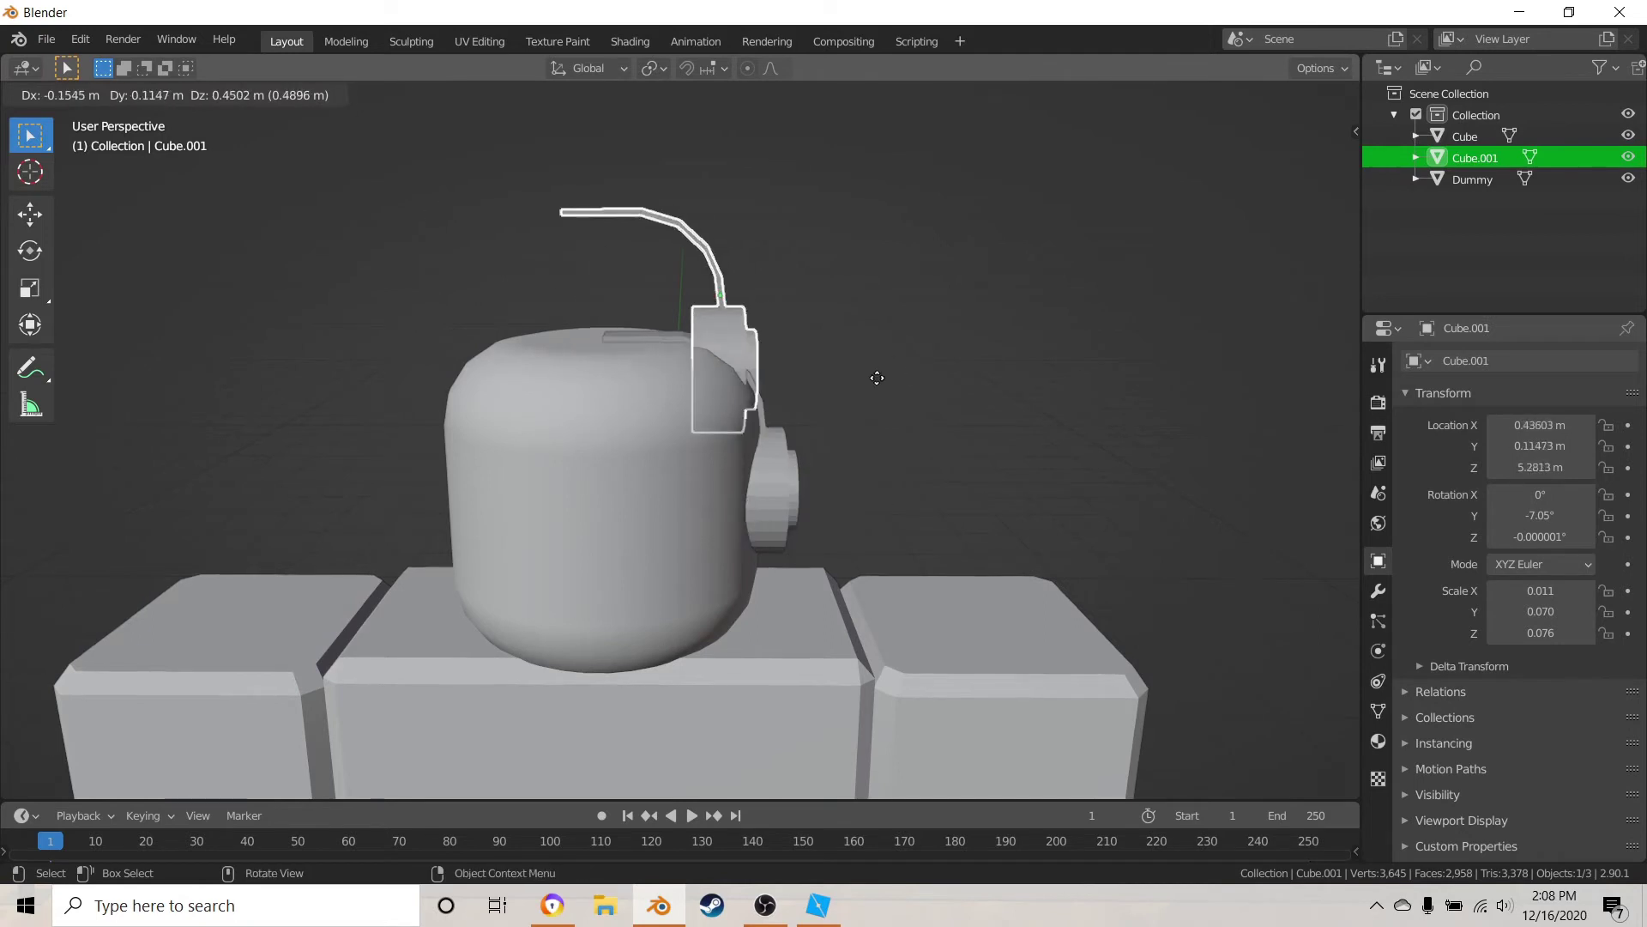
key(Escape)
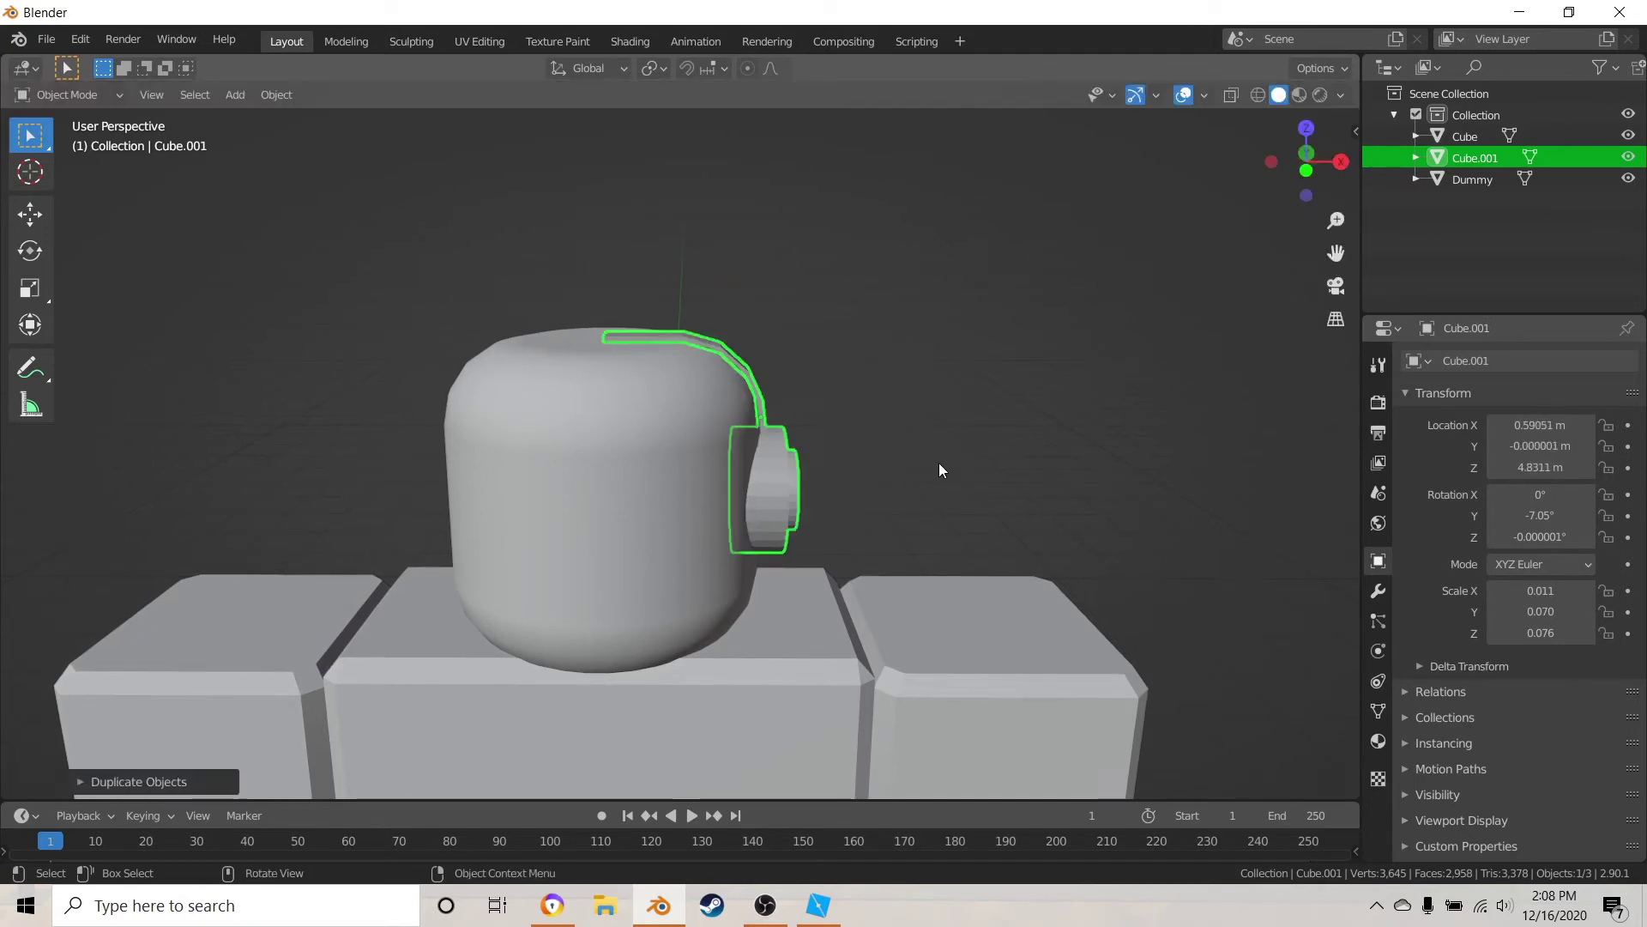
key(KP_1)
scroll(908, 460, up, 1)
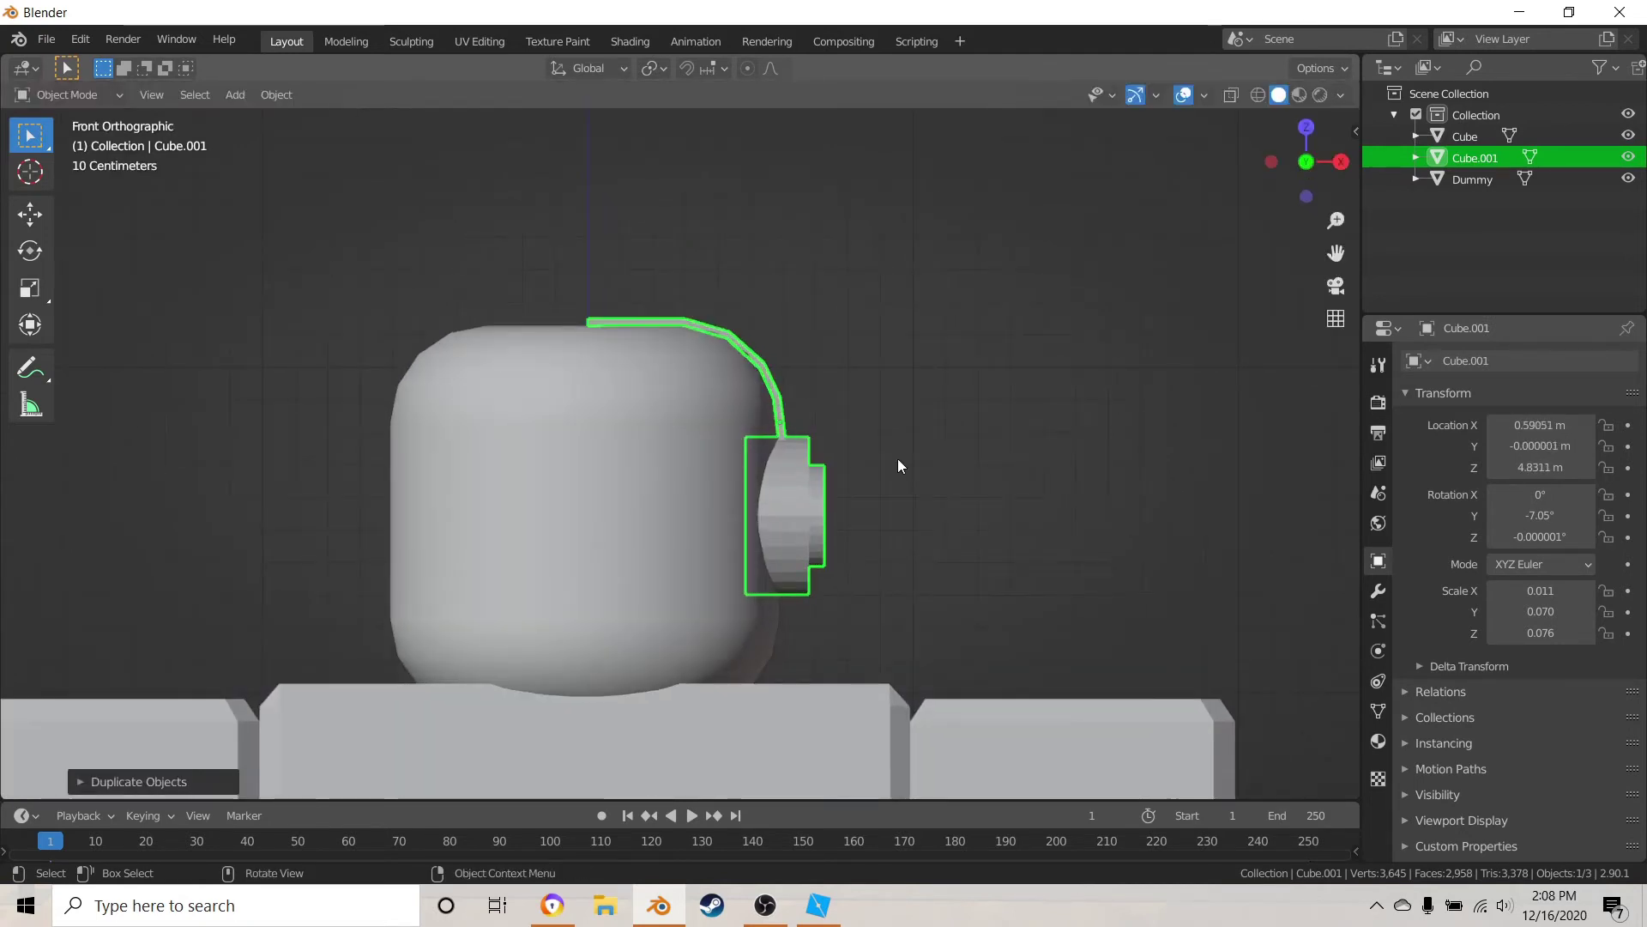
key(g)
key(x)
click(701, 446)
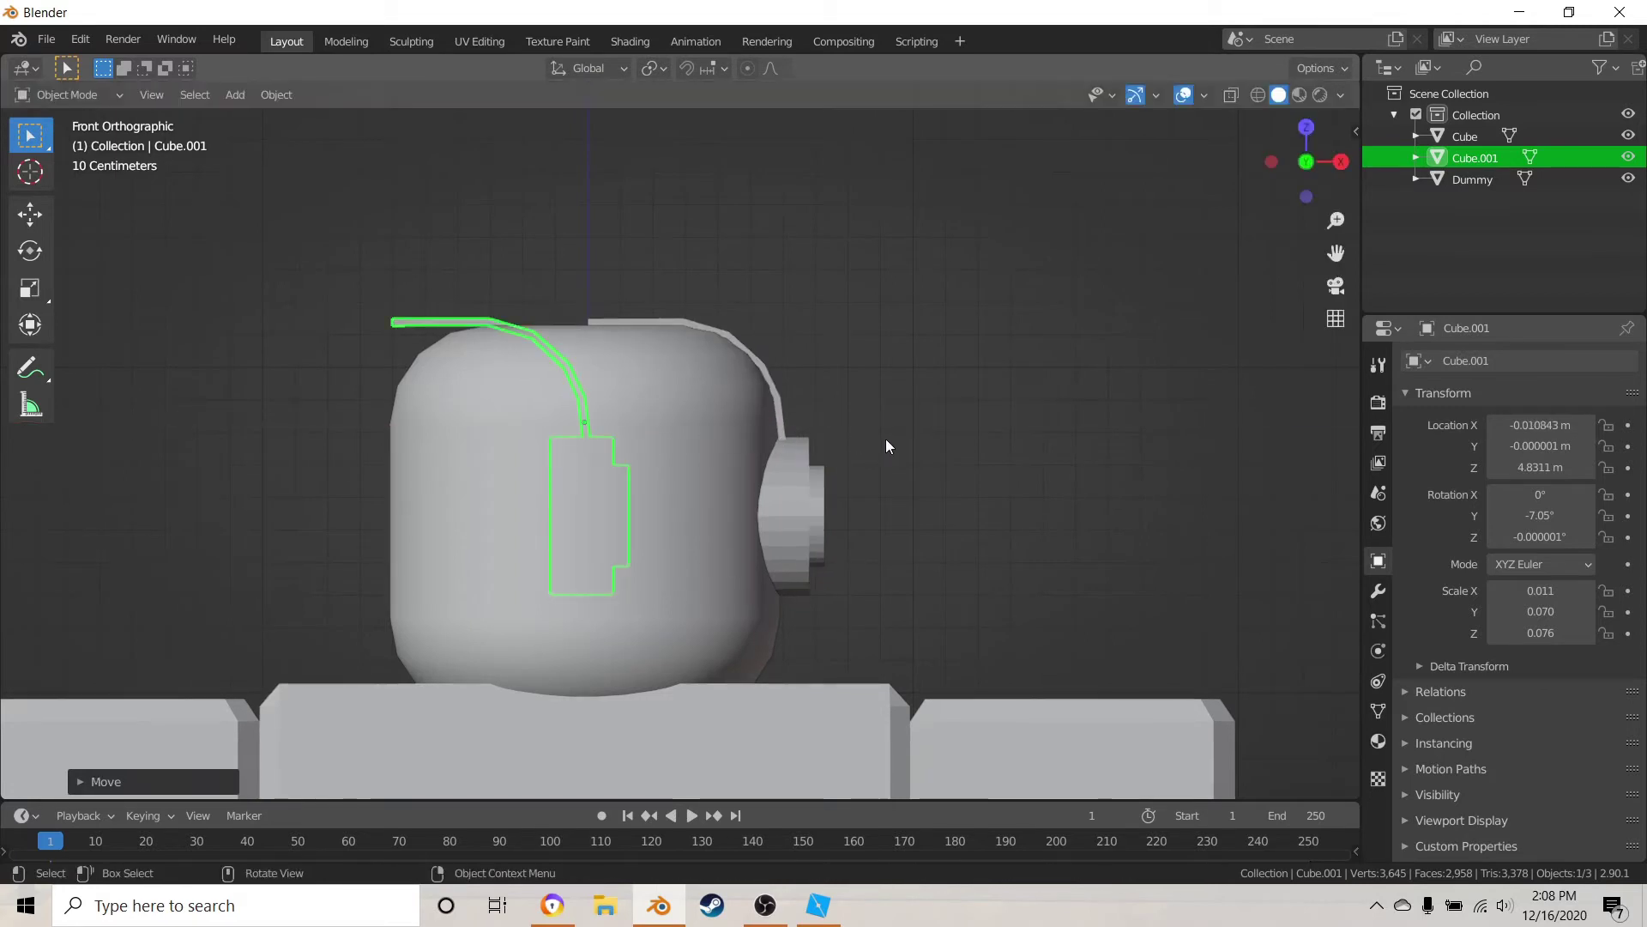
- Rotate the duplicated half 180° around global Z
key(r)
text(z)
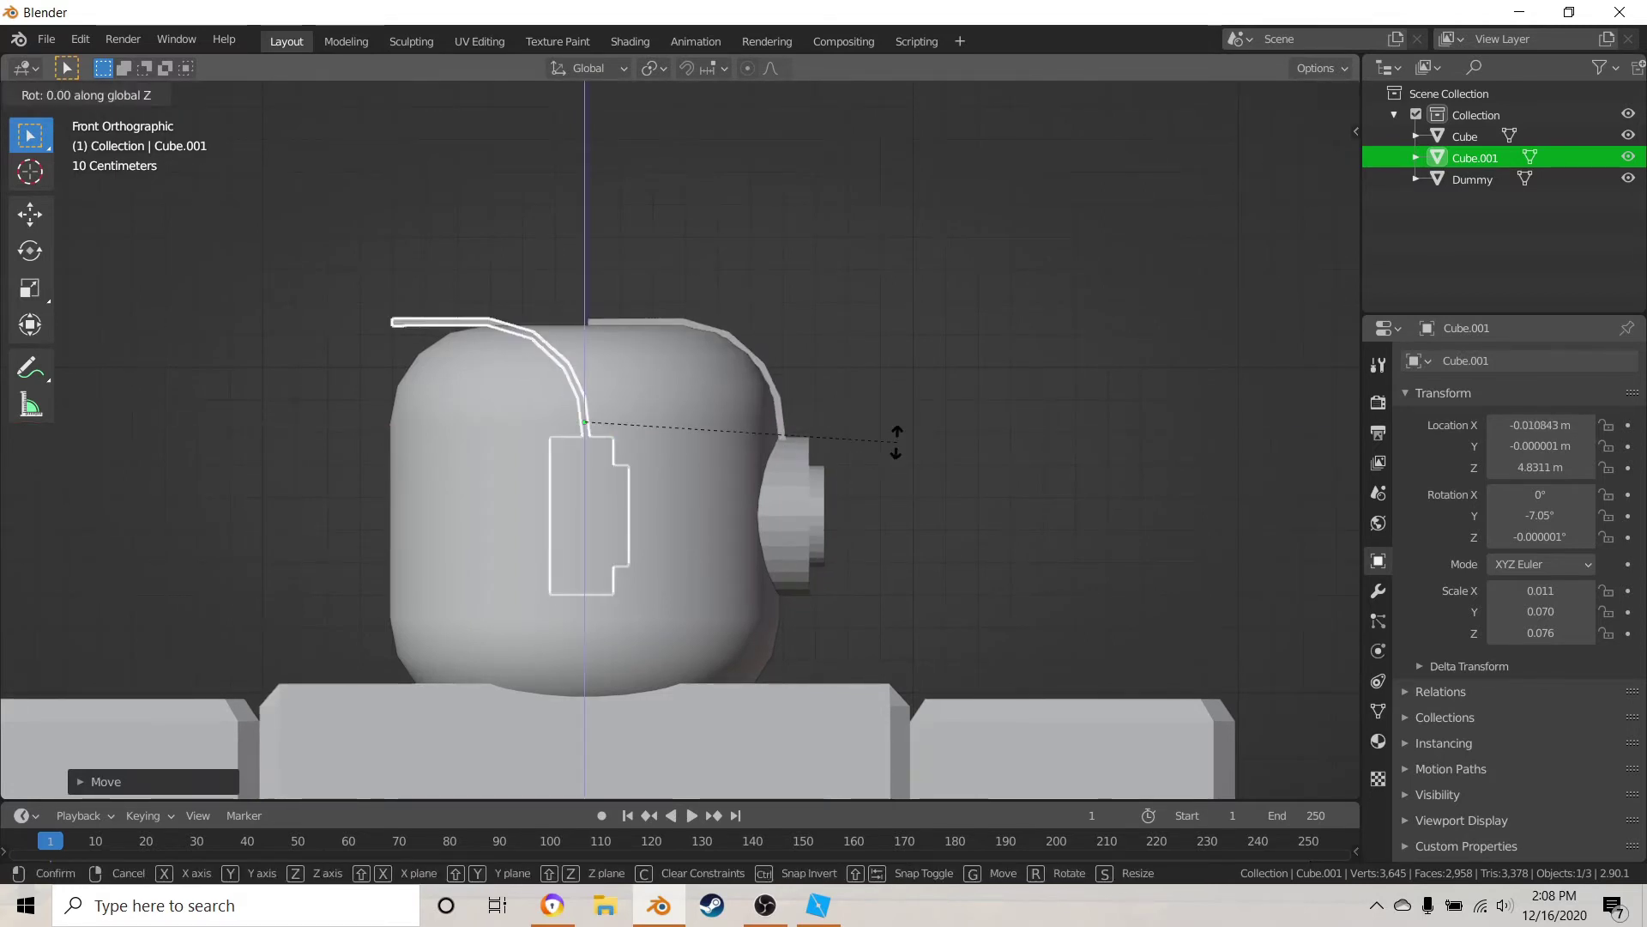
text(180)
key(Return)
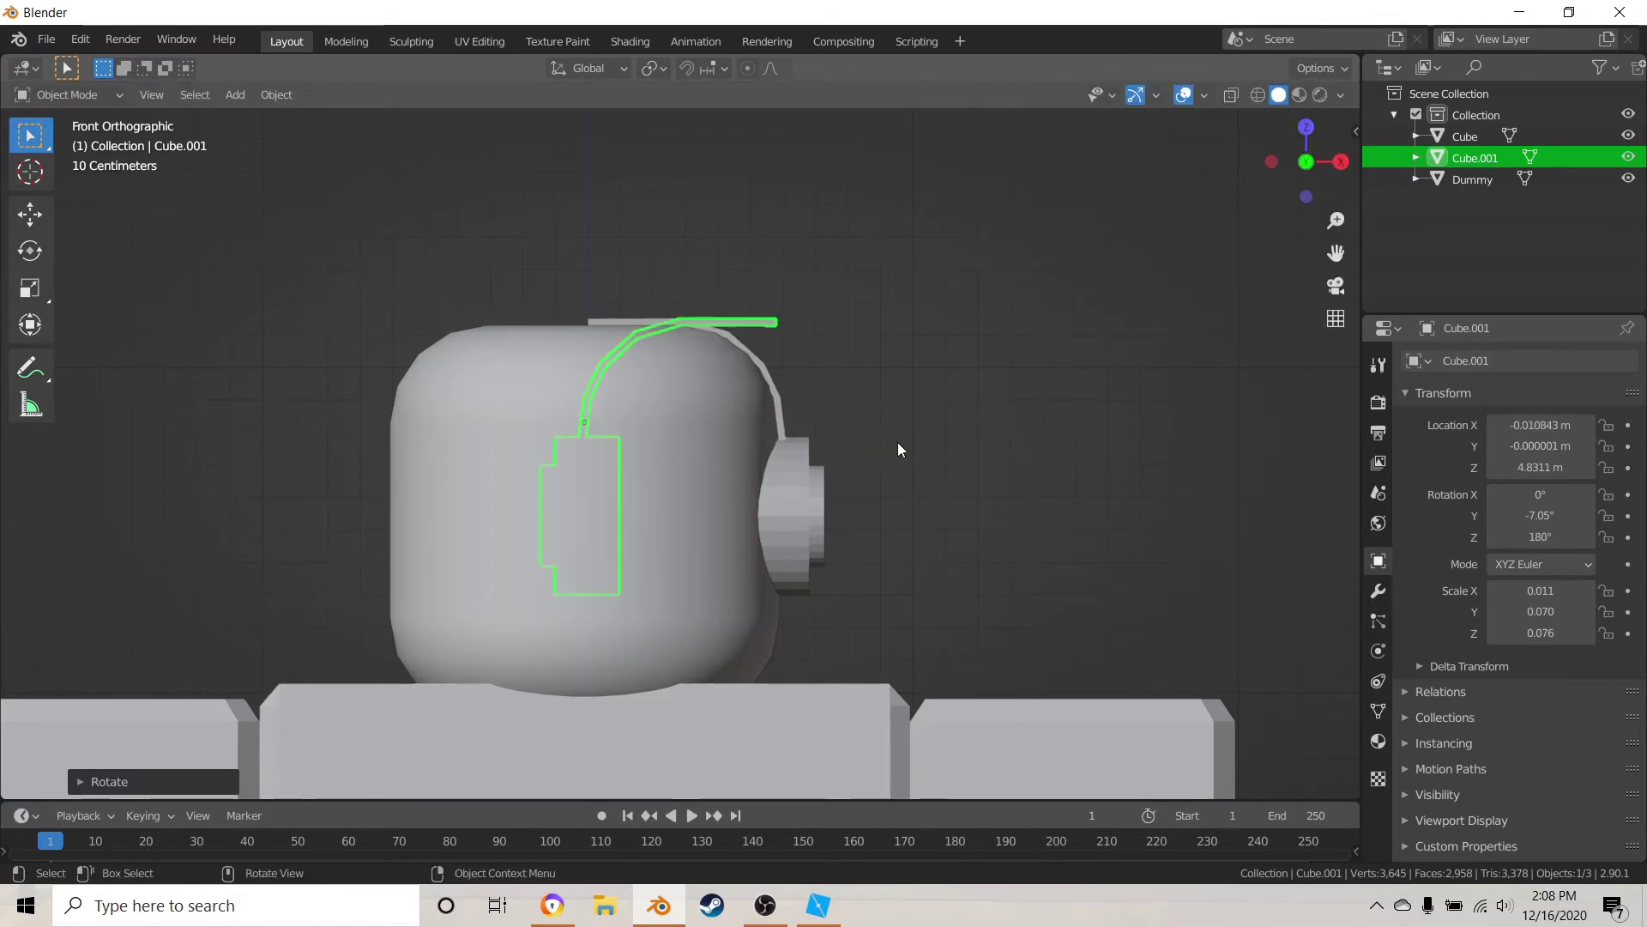
- Move the rotated half about -0.59 m along global X to the opposite side of the head
scroll(897, 441, up, 2)
shift+middle_drag(775, 368, 925, 490)
key(g)
key(x)
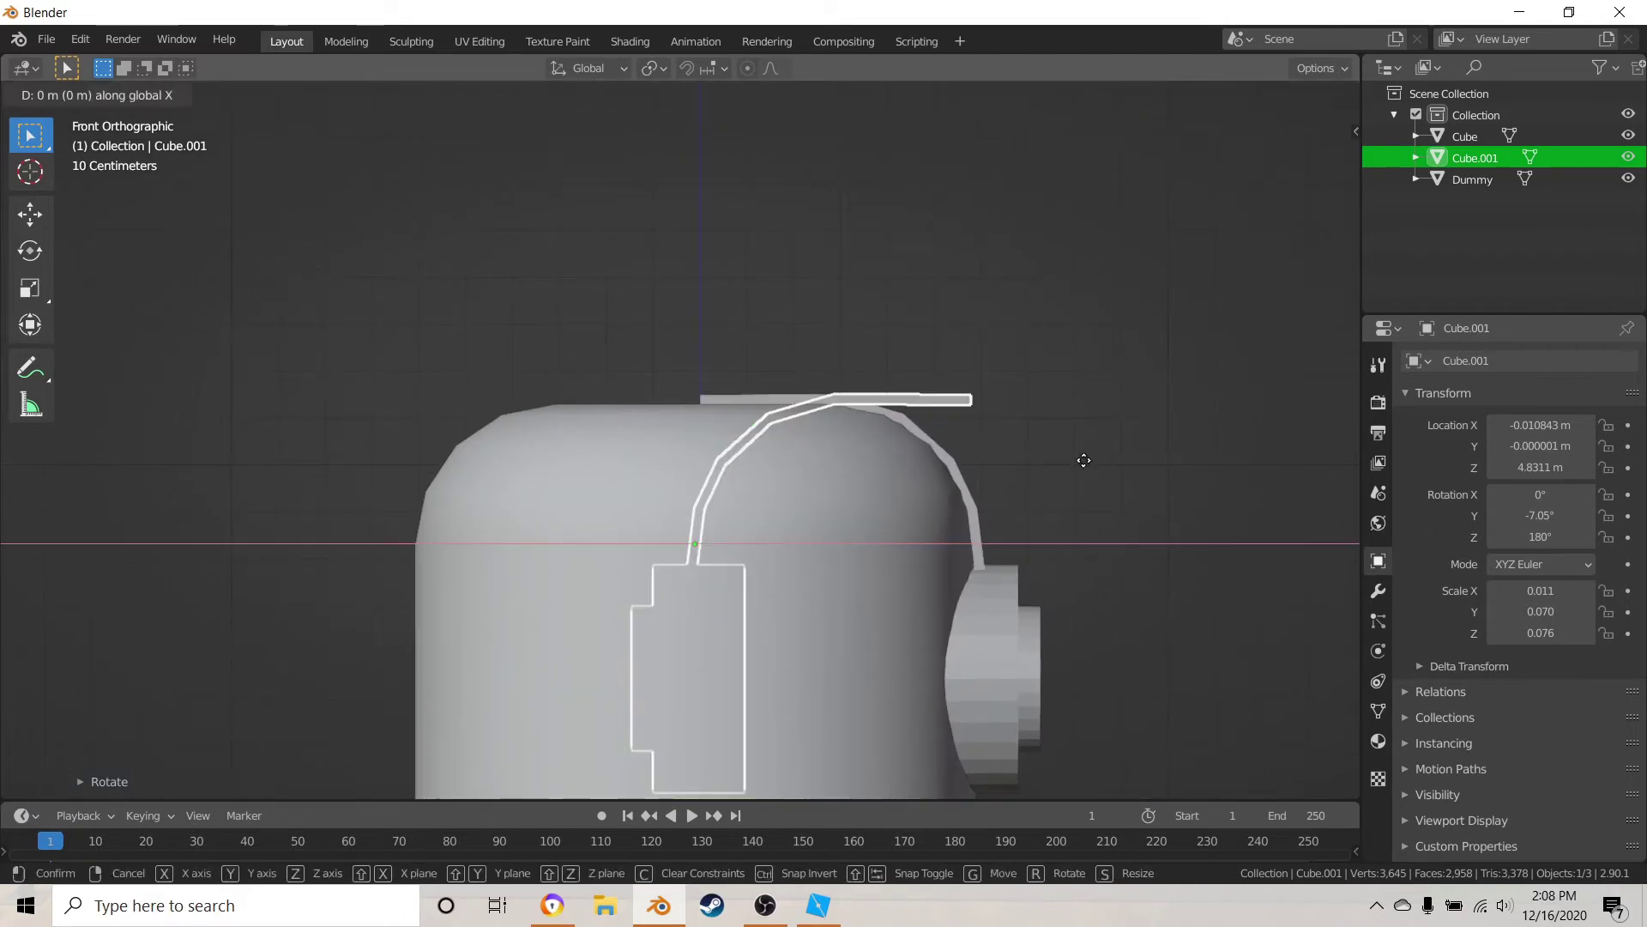
click(808, 472)
- Shift the rotated half about 0.0085 m along global X so its band end meets the other half at the centre line
scroll(863, 378, up, 5)
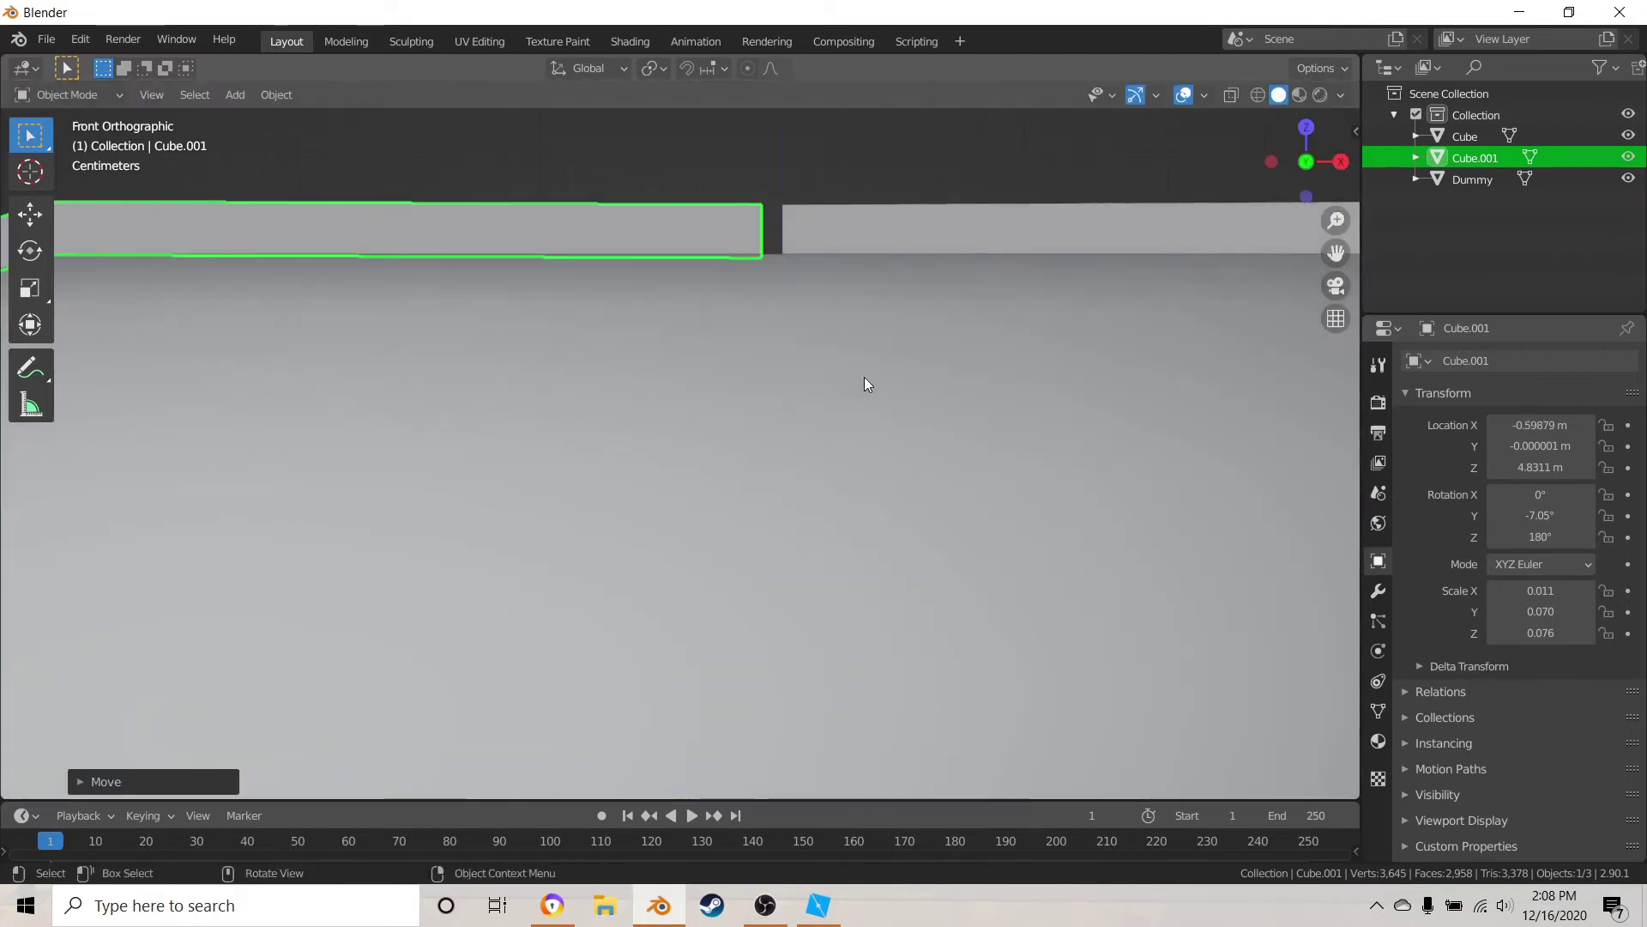
scroll(775, 510, up, 4)
shift+middle_drag(718, 431, 692, 713)
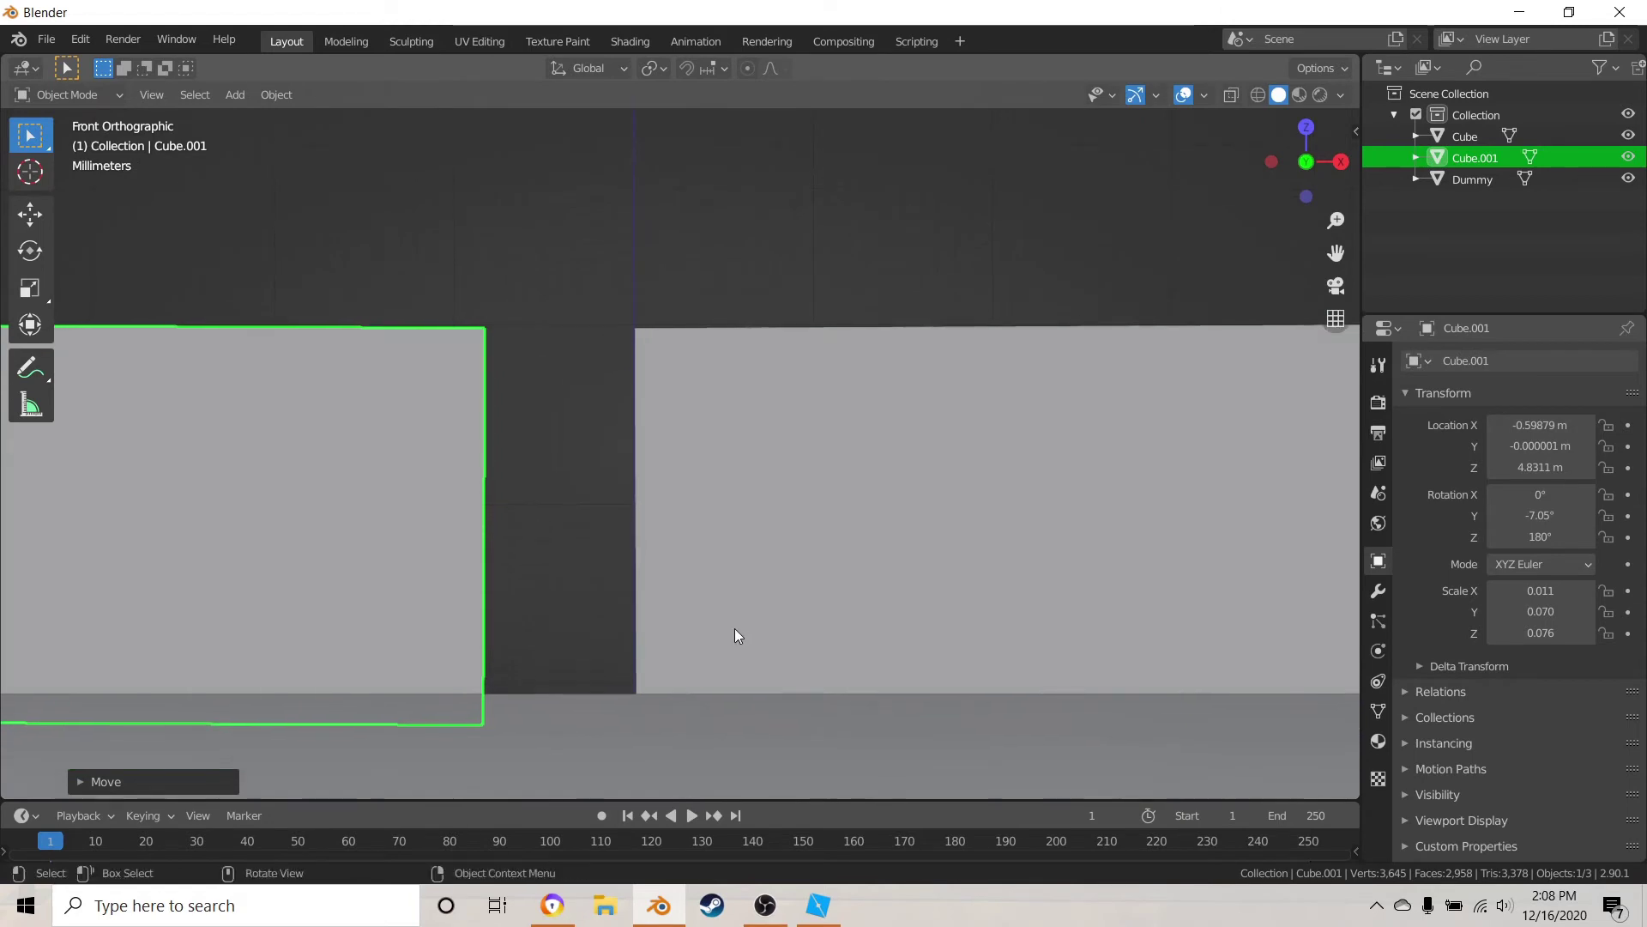
key(g)
key(x)
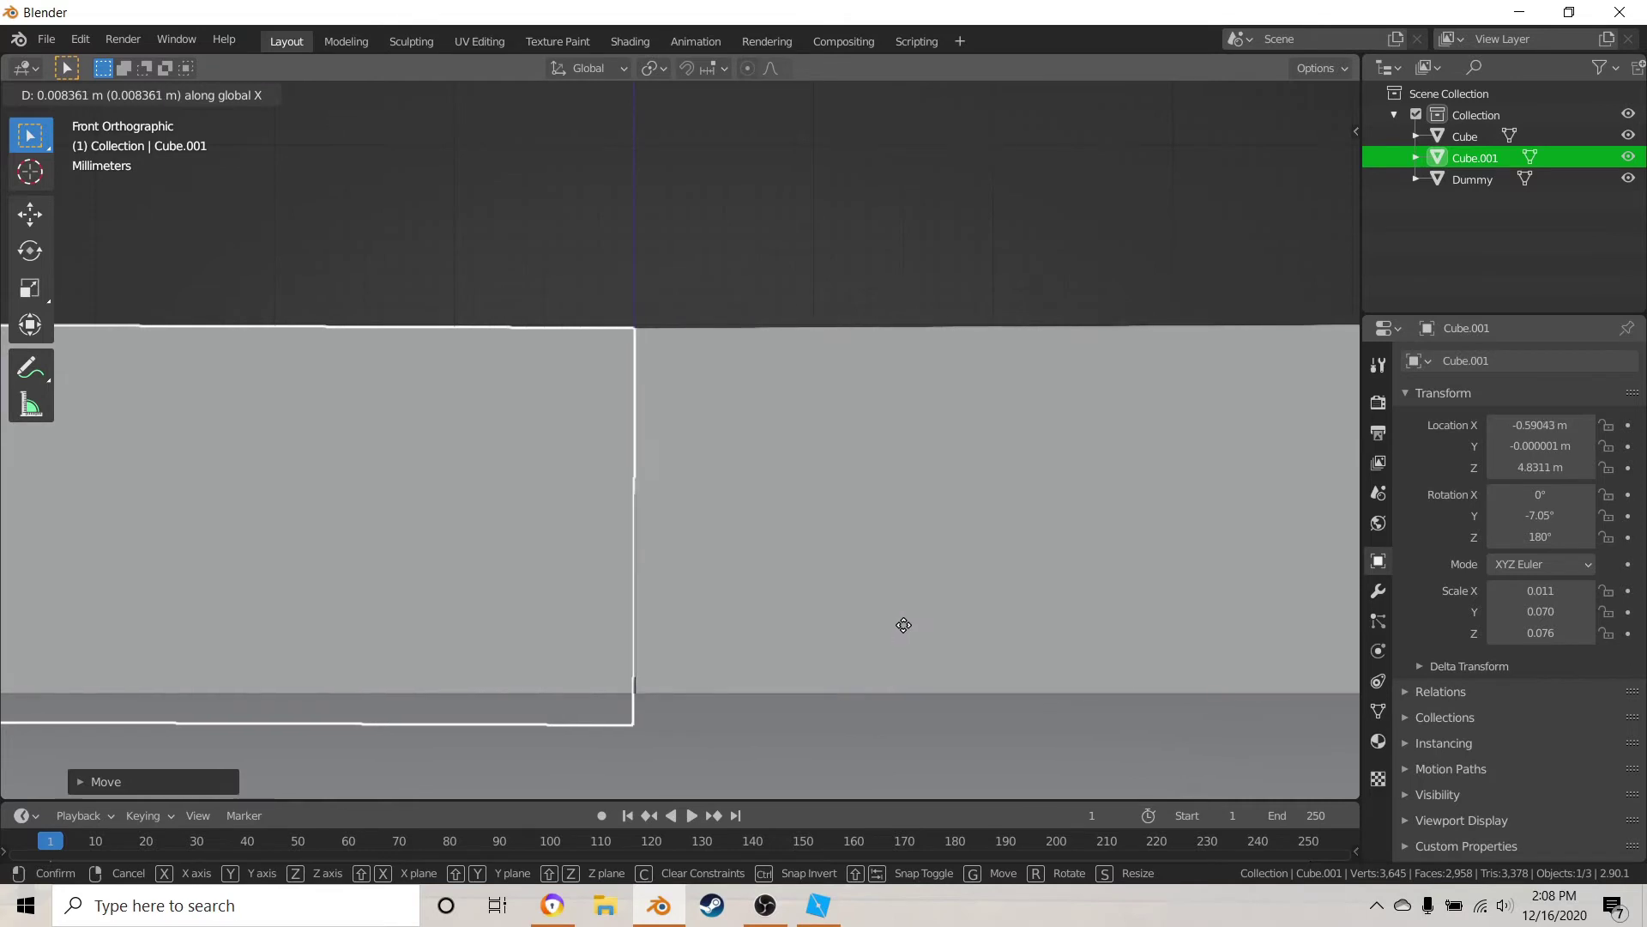
click(904, 623)
- Examine both headphone halves around the head, checking the top joint and how the rotated band sits against the head
scroll(823, 667, down, 4)
key(a)
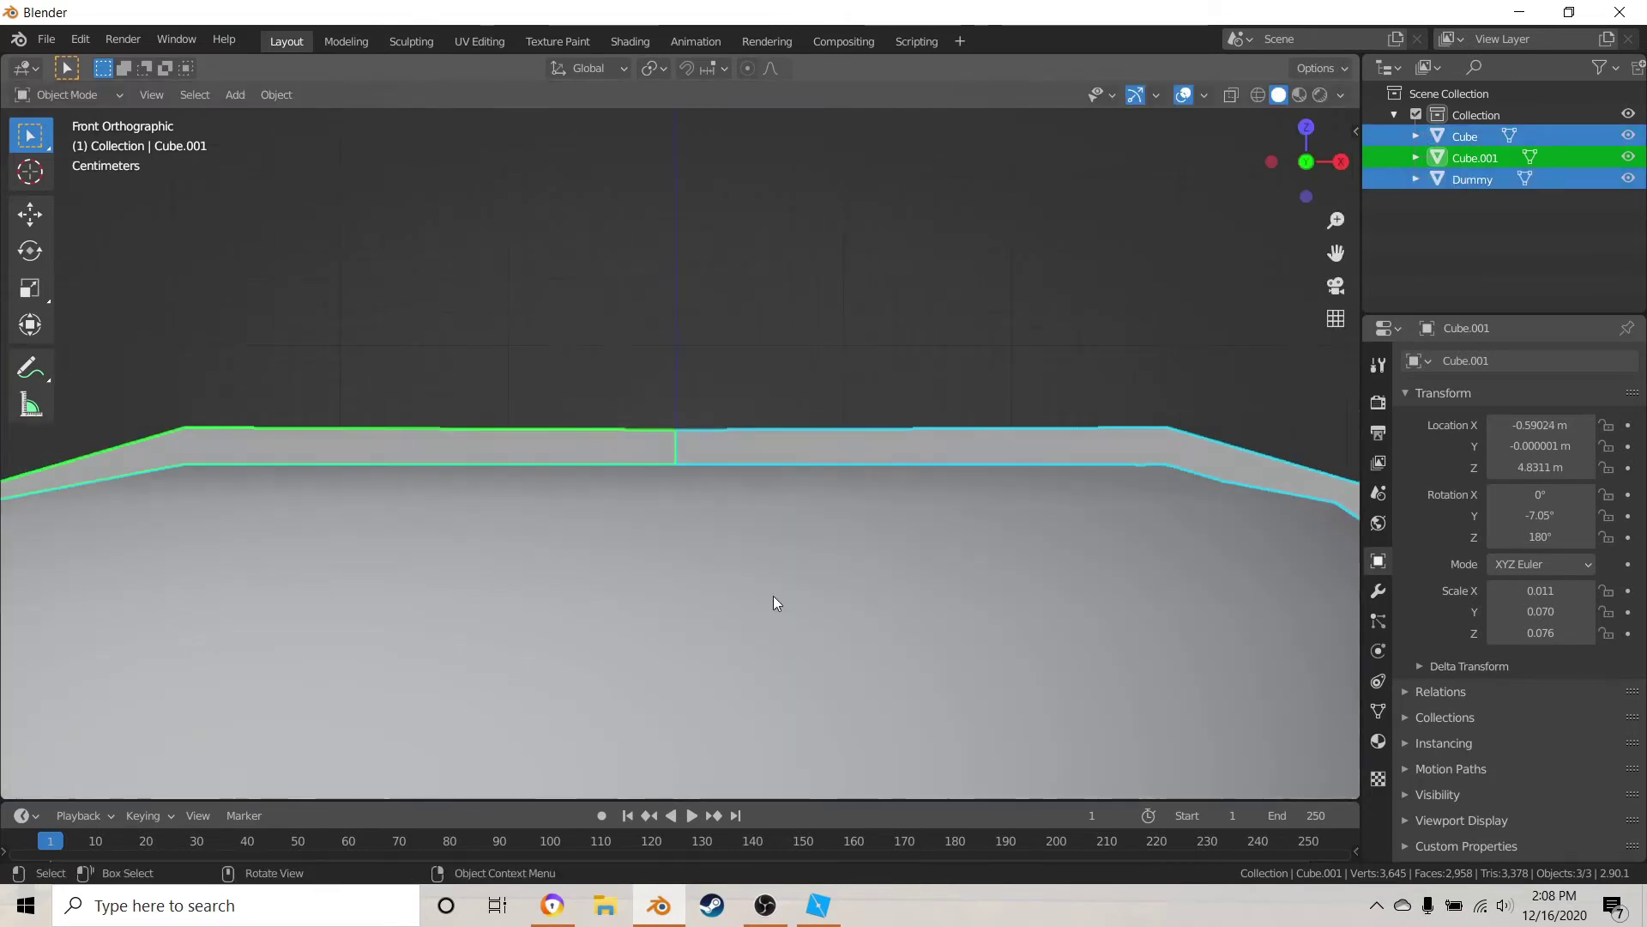
middle_drag(774, 595, 761, 675)
scroll(772, 667, down, 5)
scroll(796, 580, up, 1)
key(alt+a)
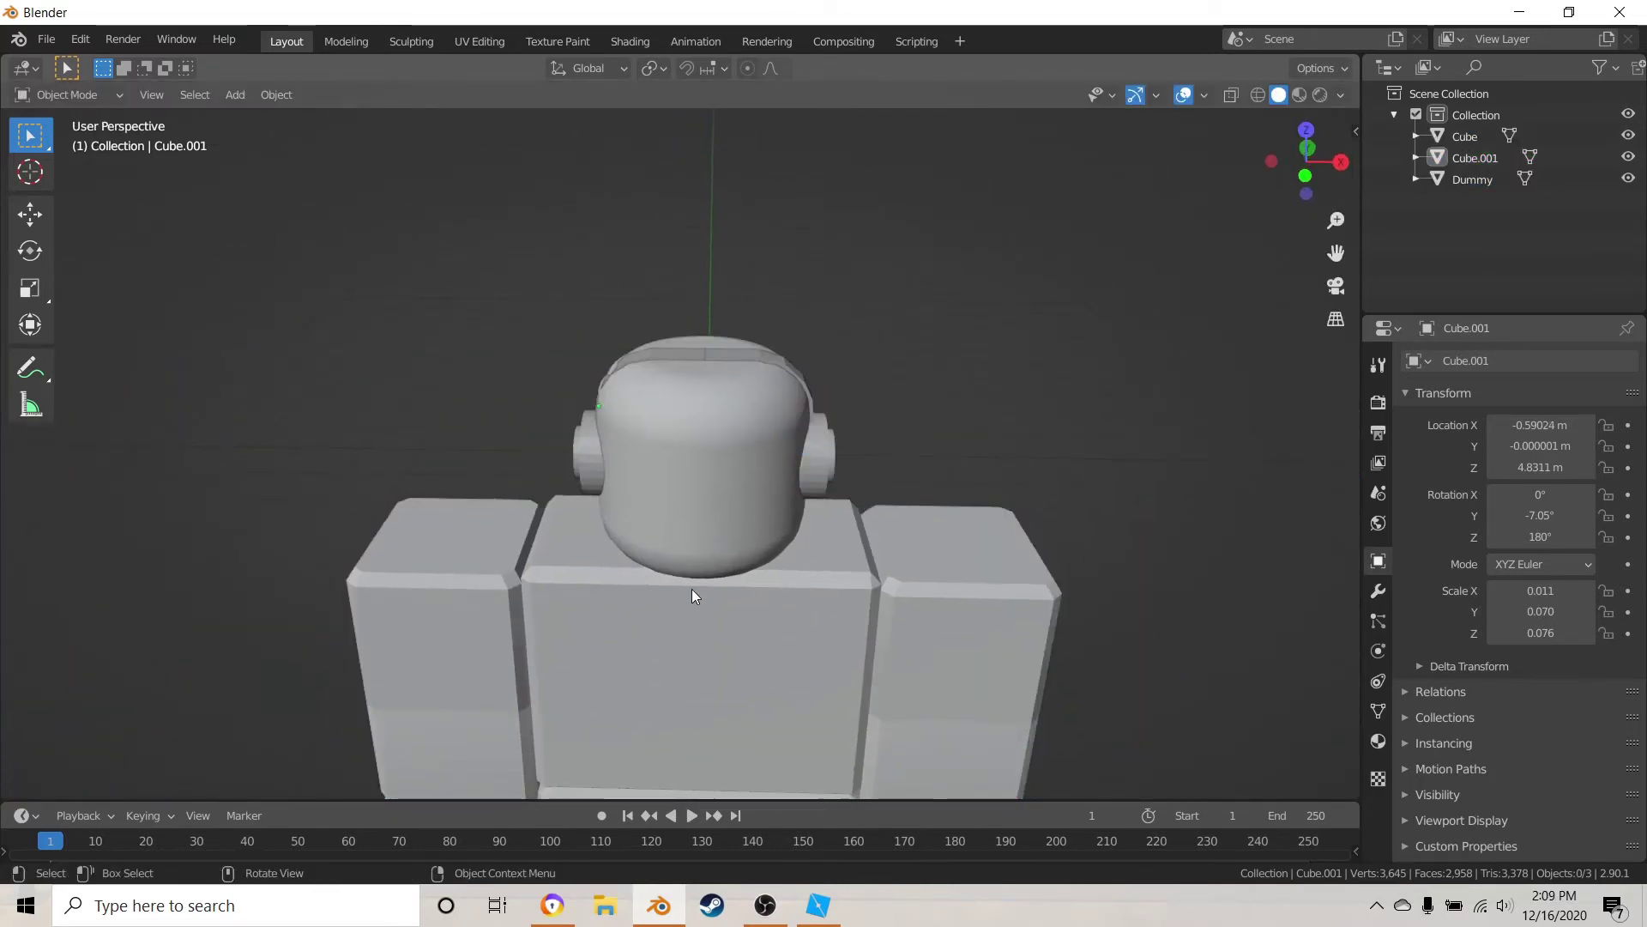
middle_drag(695, 596, 816, 551)
middle_drag(675, 503, 625, 521)
scroll(672, 399, up, 3)
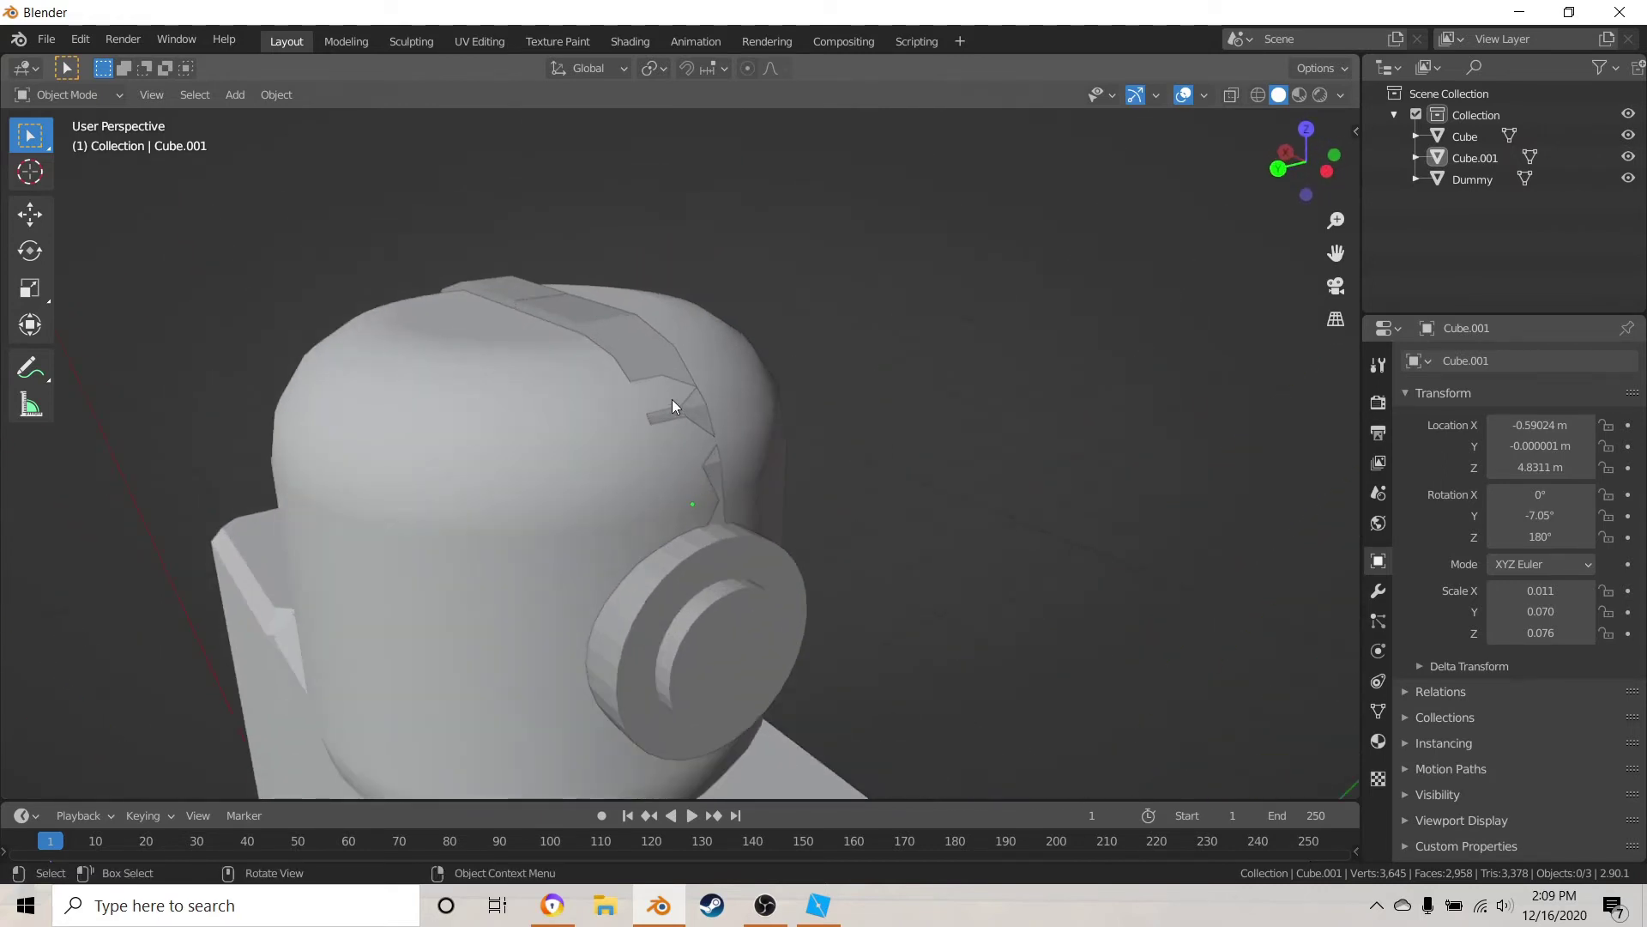
- Move the rotated half about -0.021 m along global X, outward from the head
click(806, 532)
middle_drag(805, 532, 928, 590)
key(g)
key(x)
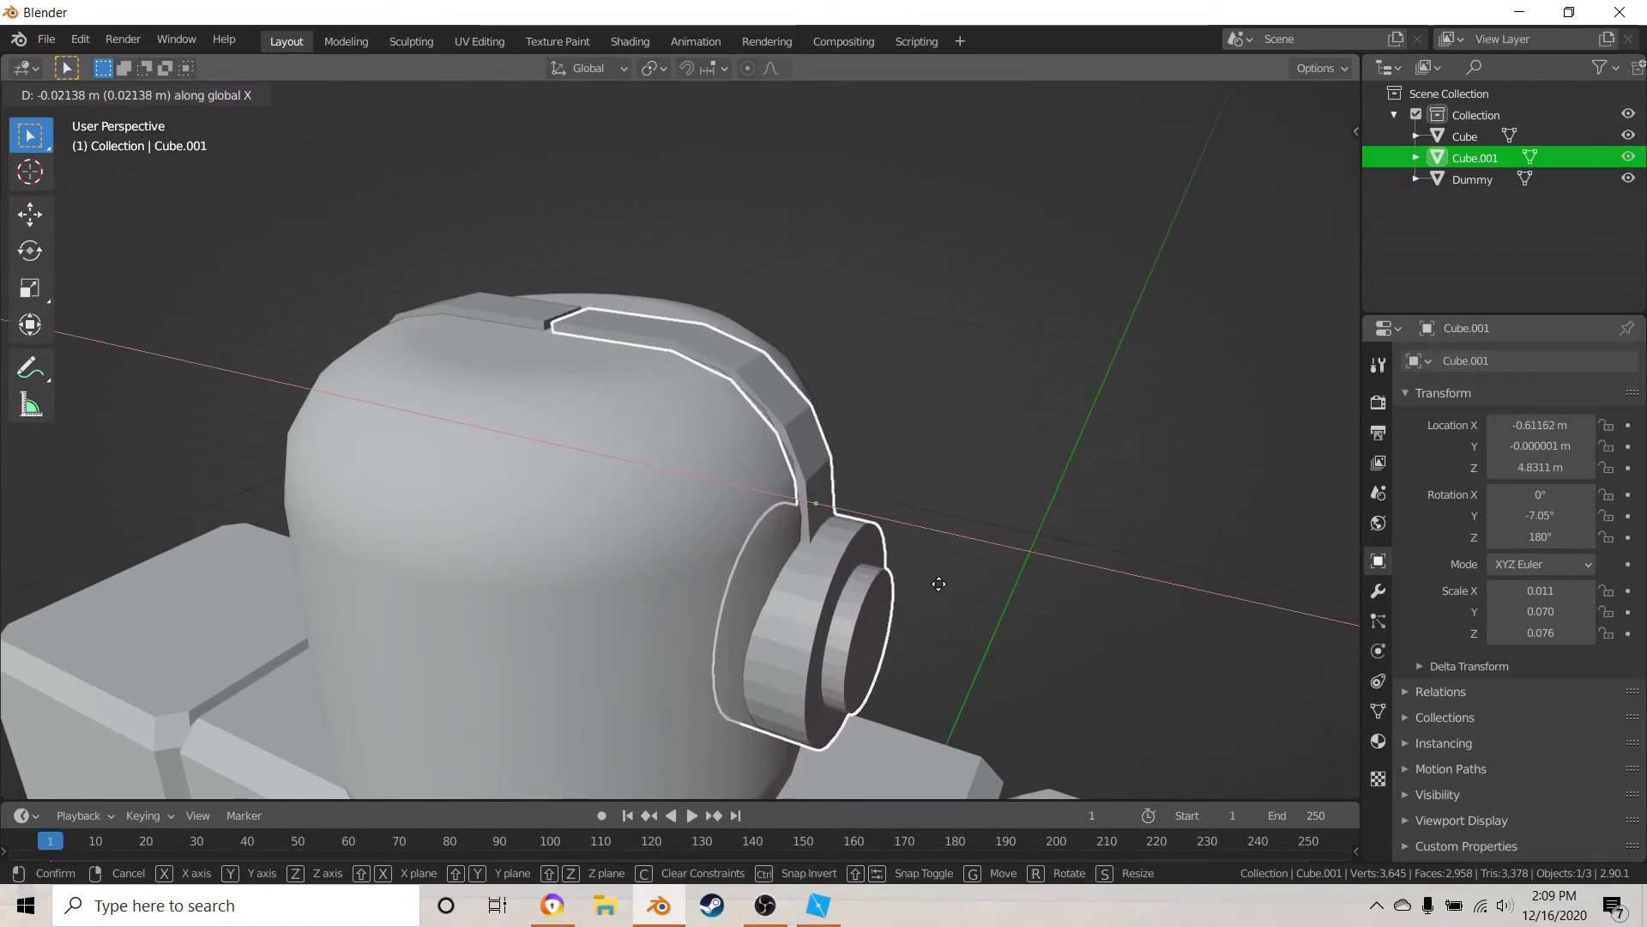
click(939, 583)
- Extrude the end face of the rotated half's band about 0.022 m so it meets the other half at the centre line
middle_drag(939, 584, 437, 595)
scroll(688, 465, up, 8)
key(Tab)
shift+middle_drag(688, 465, 565, 465)
scroll(704, 500, down, 4)
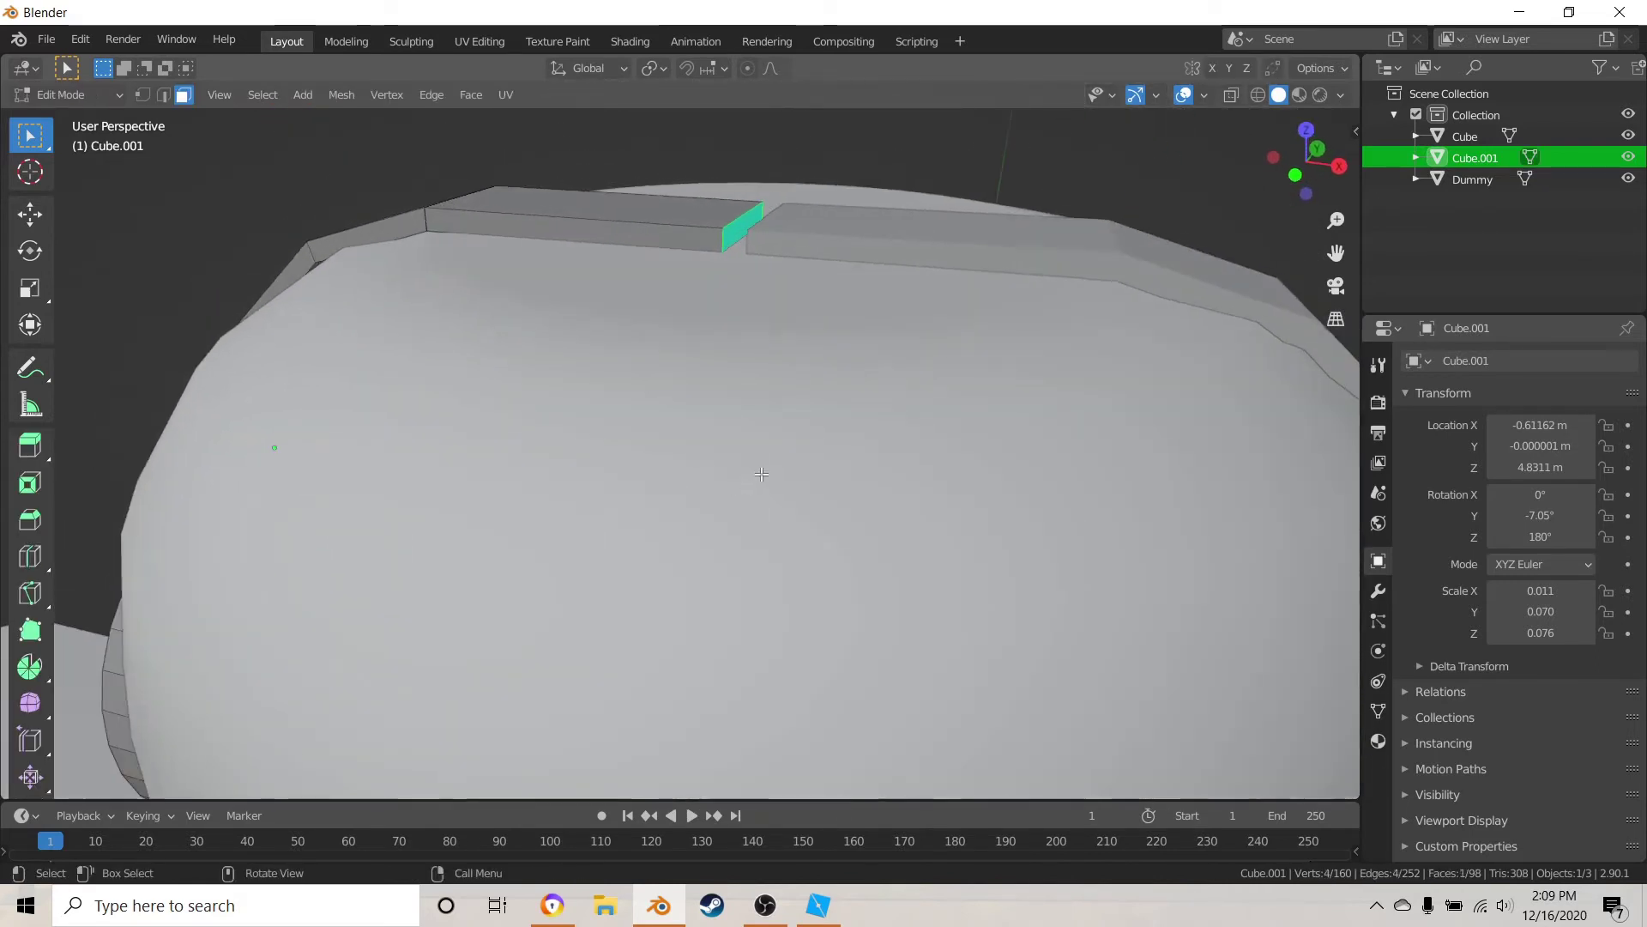
key(KP_1)
scroll(799, 355, up, 8)
shift+middle_drag(799, 354, 585, 618)
scroll(549, 543, up, 4)
shift+middle_drag(412, 491, 623, 546)
scroll(622, 547, up, 3)
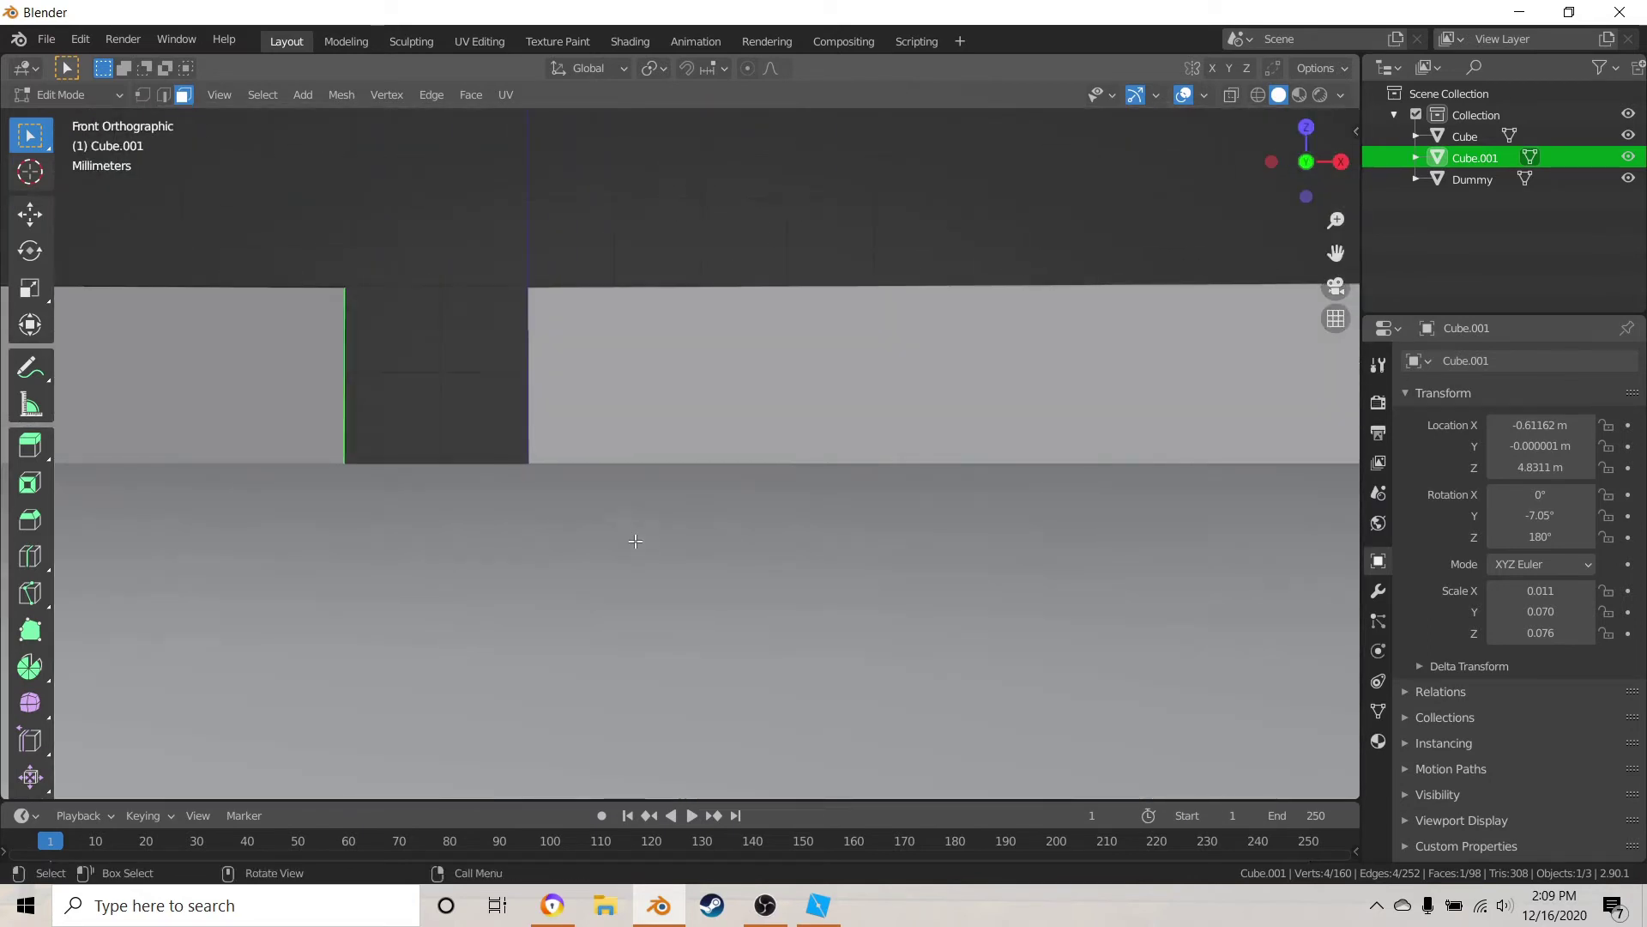
key(e)
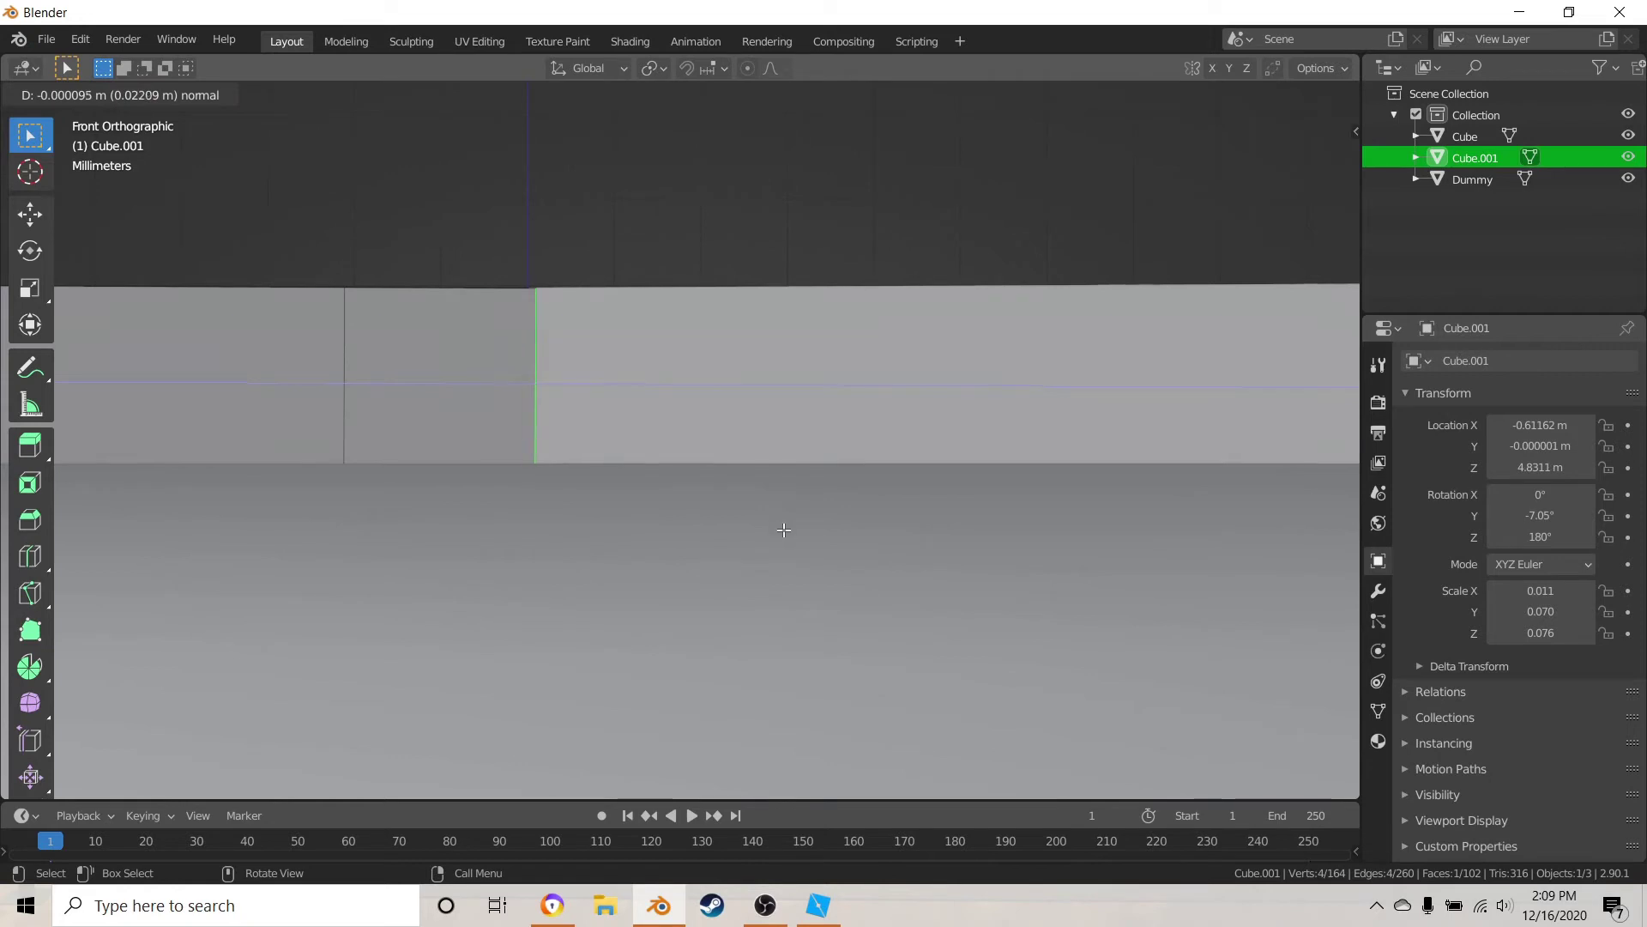
click(783, 529)
key(Tab)
key(a)
scroll(754, 563, down, 12)
key(alt+a)
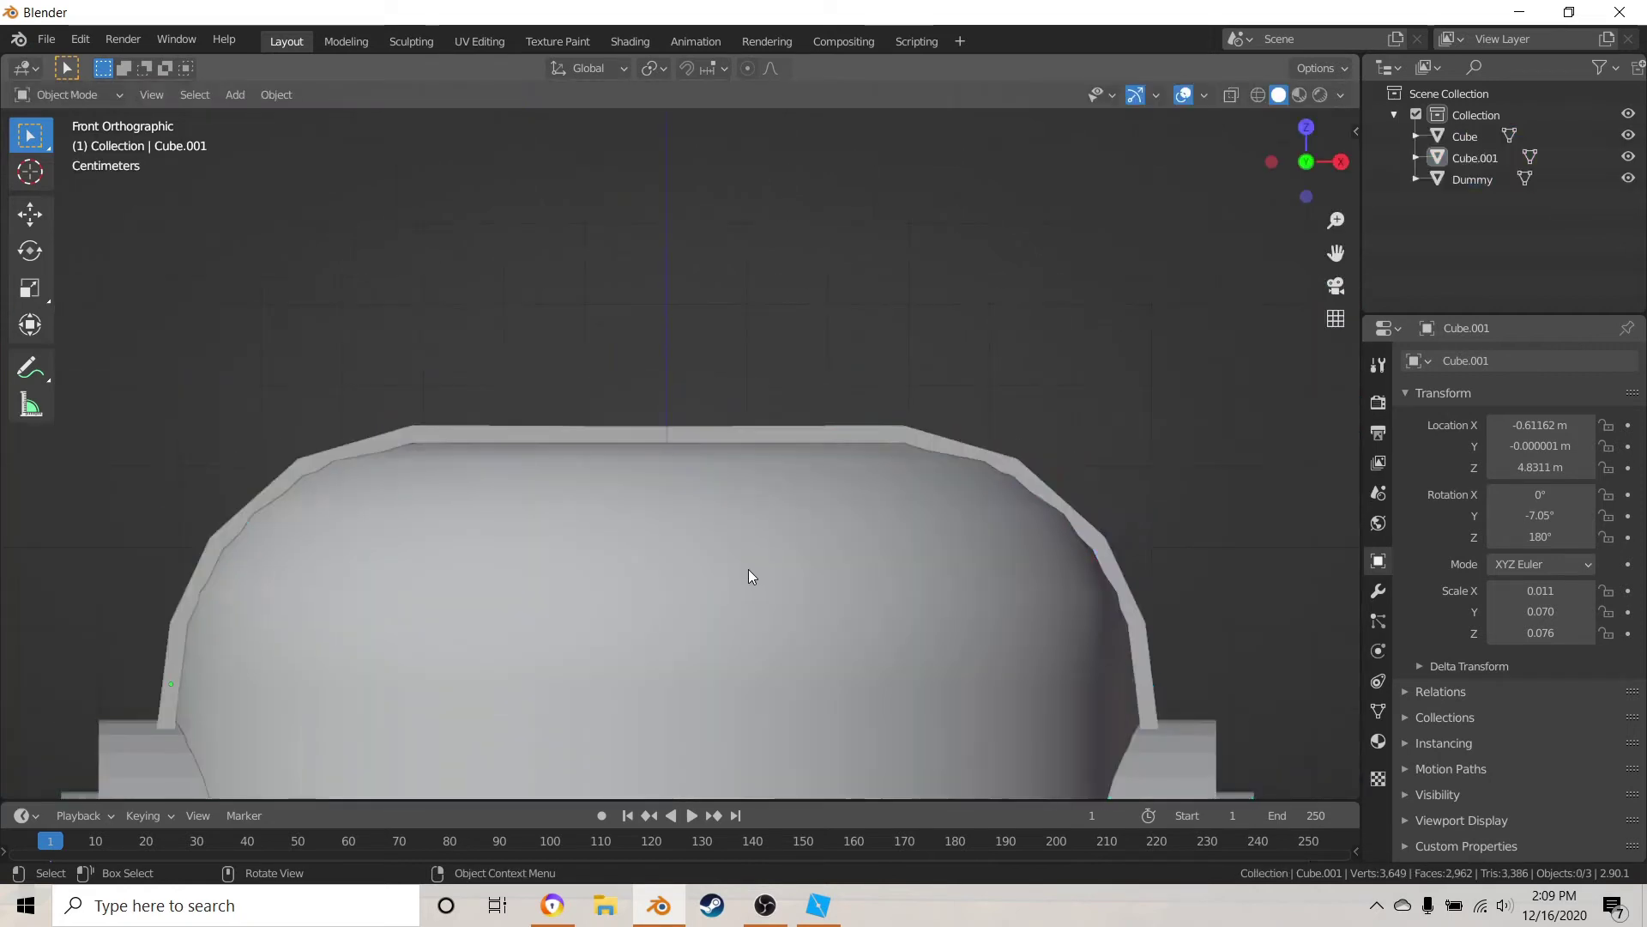
- Join the two headphone halves into a single object and clear the selection
middle_drag(748, 573, 592, 511)
click(744, 418)
shift+click(574, 399)
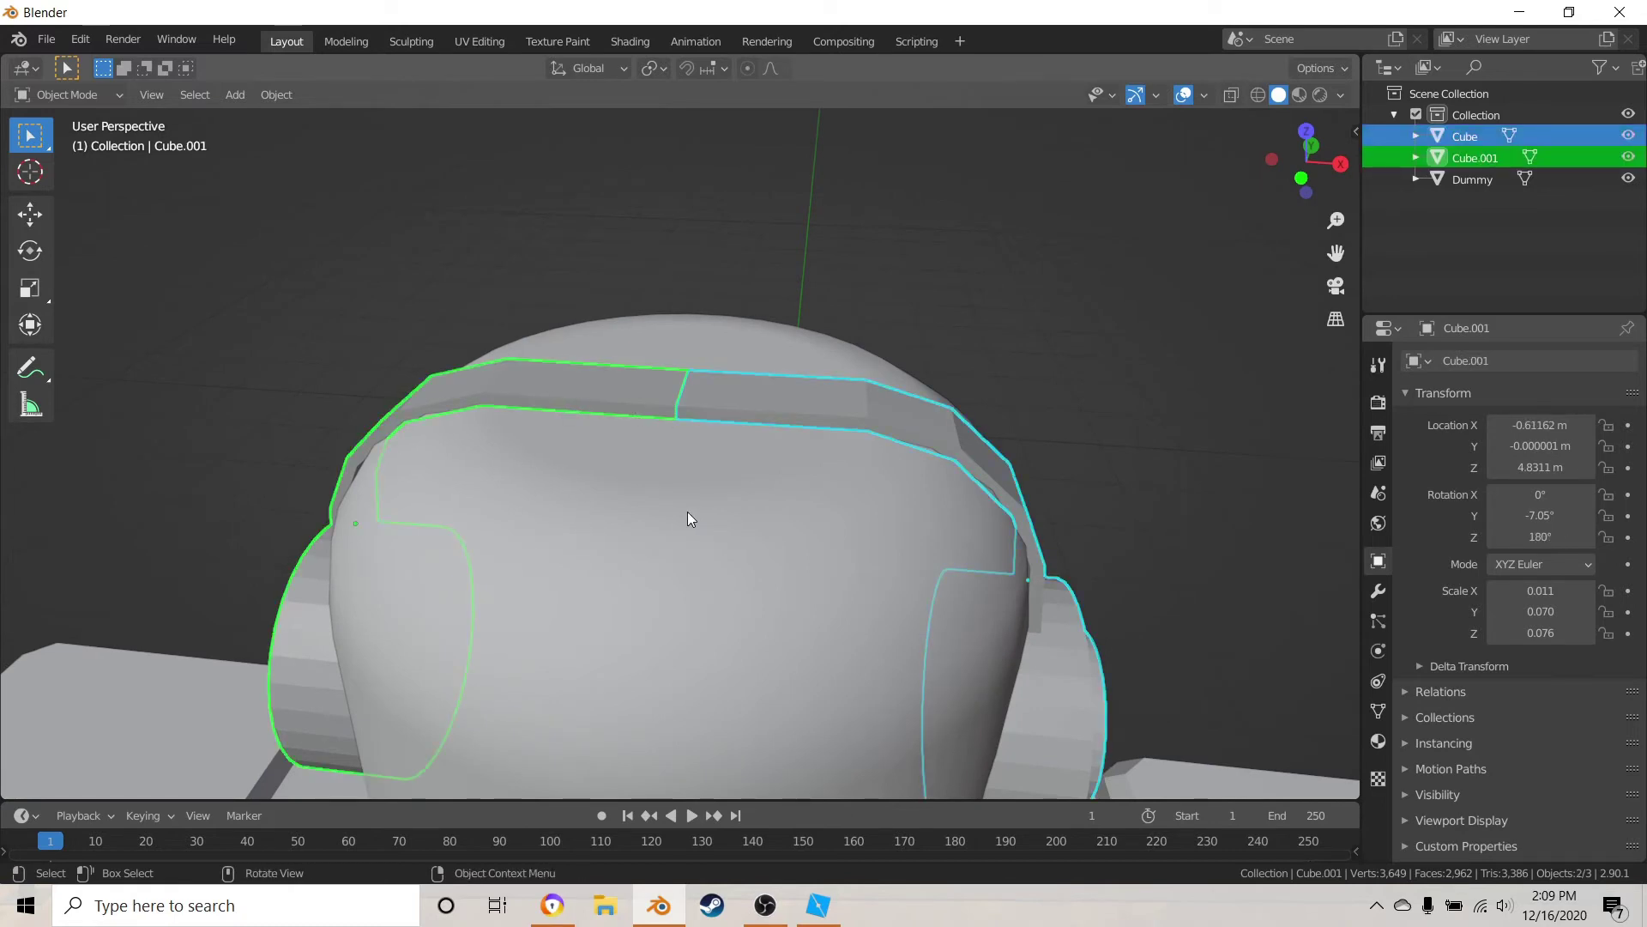
scroll(687, 511, down, 2)
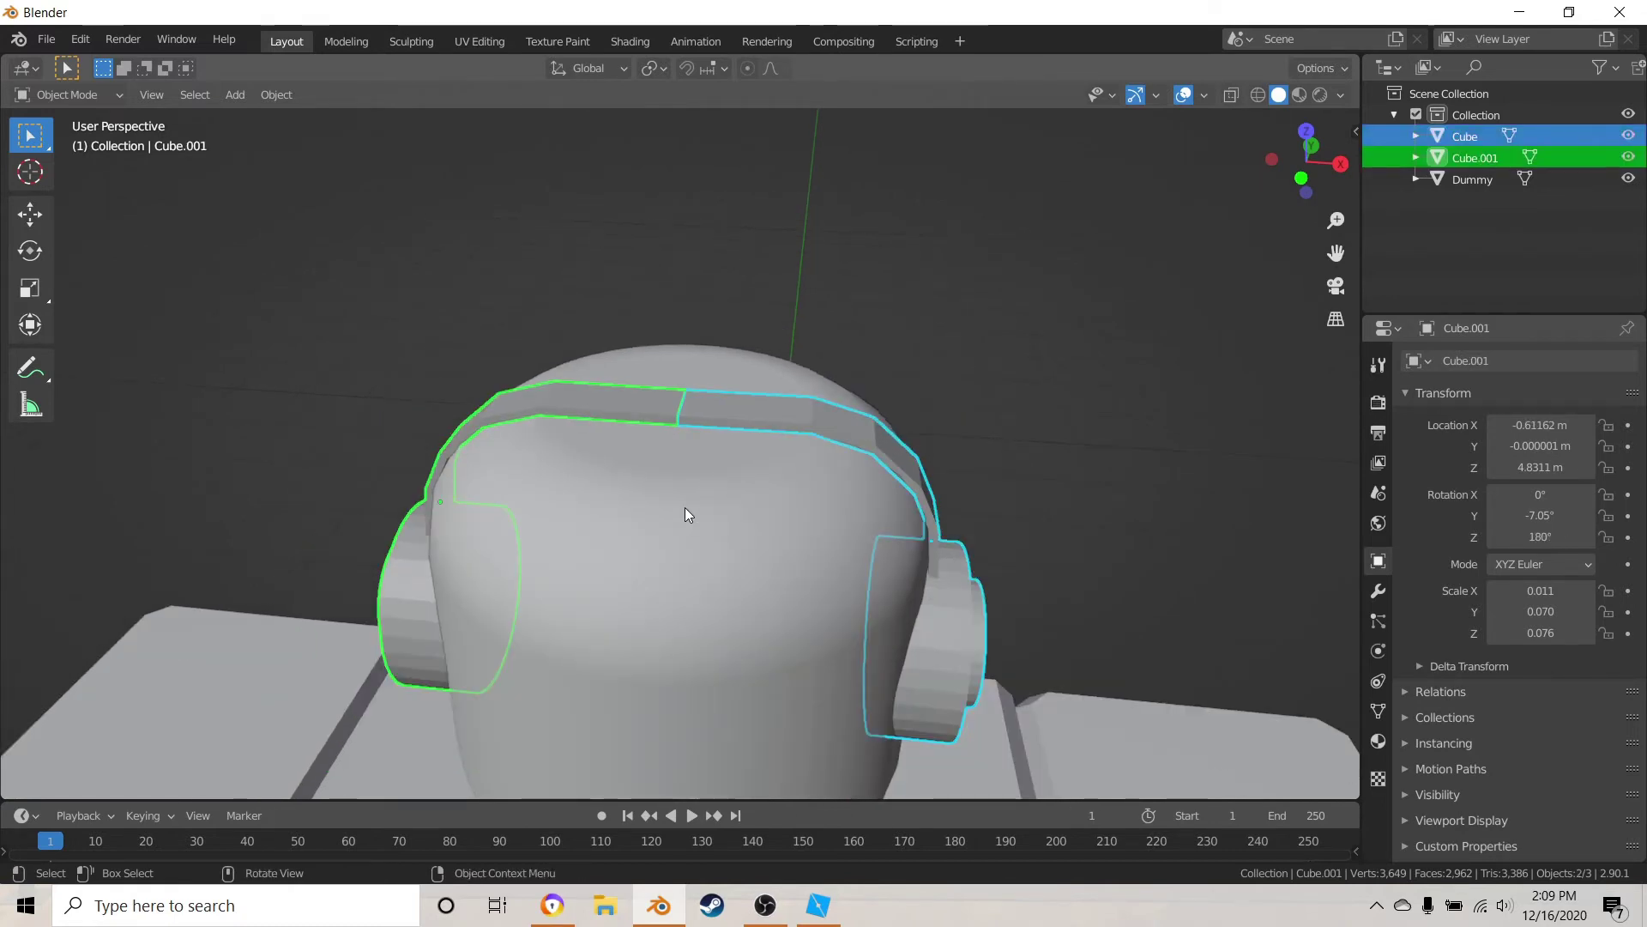
key(ctrl+j)
key(alt+a)
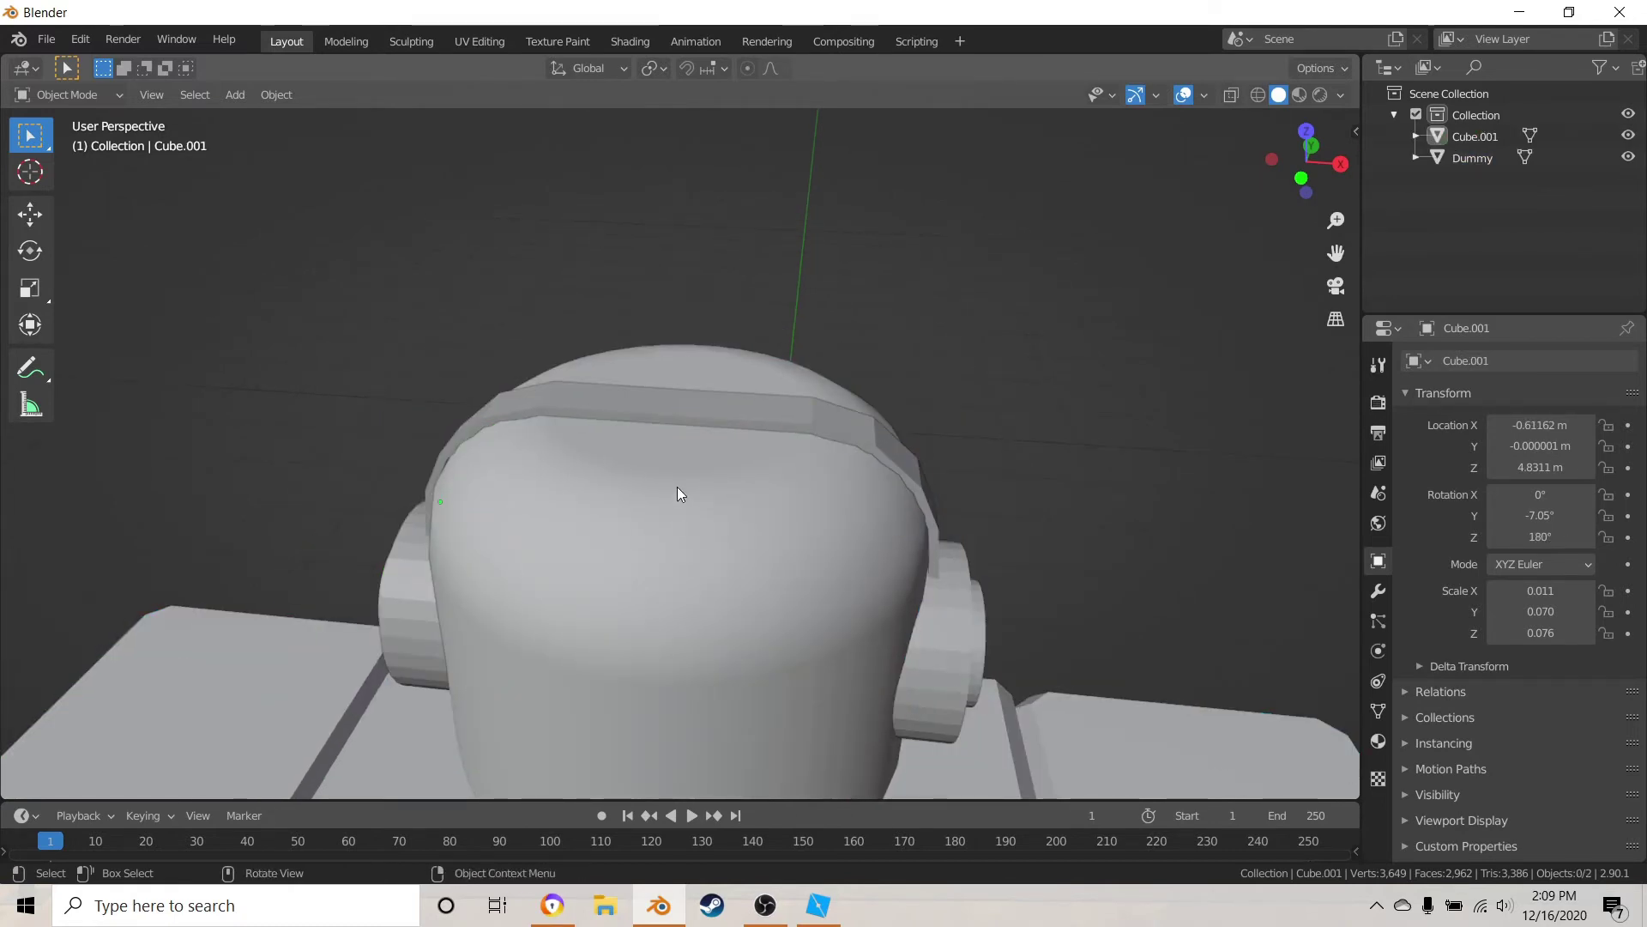
- Examine the joined headphones from the back, sides and front of the dummy's head, including in material preview shading
click(744, 416)
scroll(704, 481, down, 5)
middle_drag(679, 536, 399, 489)
key(a)
key(a)
mouse_move(802, 603)
shift+middle_down()
mouse_move(865, 459)
mouse_move(619, 445)
shift+middle_up()
scroll(849, 448, up, 2)
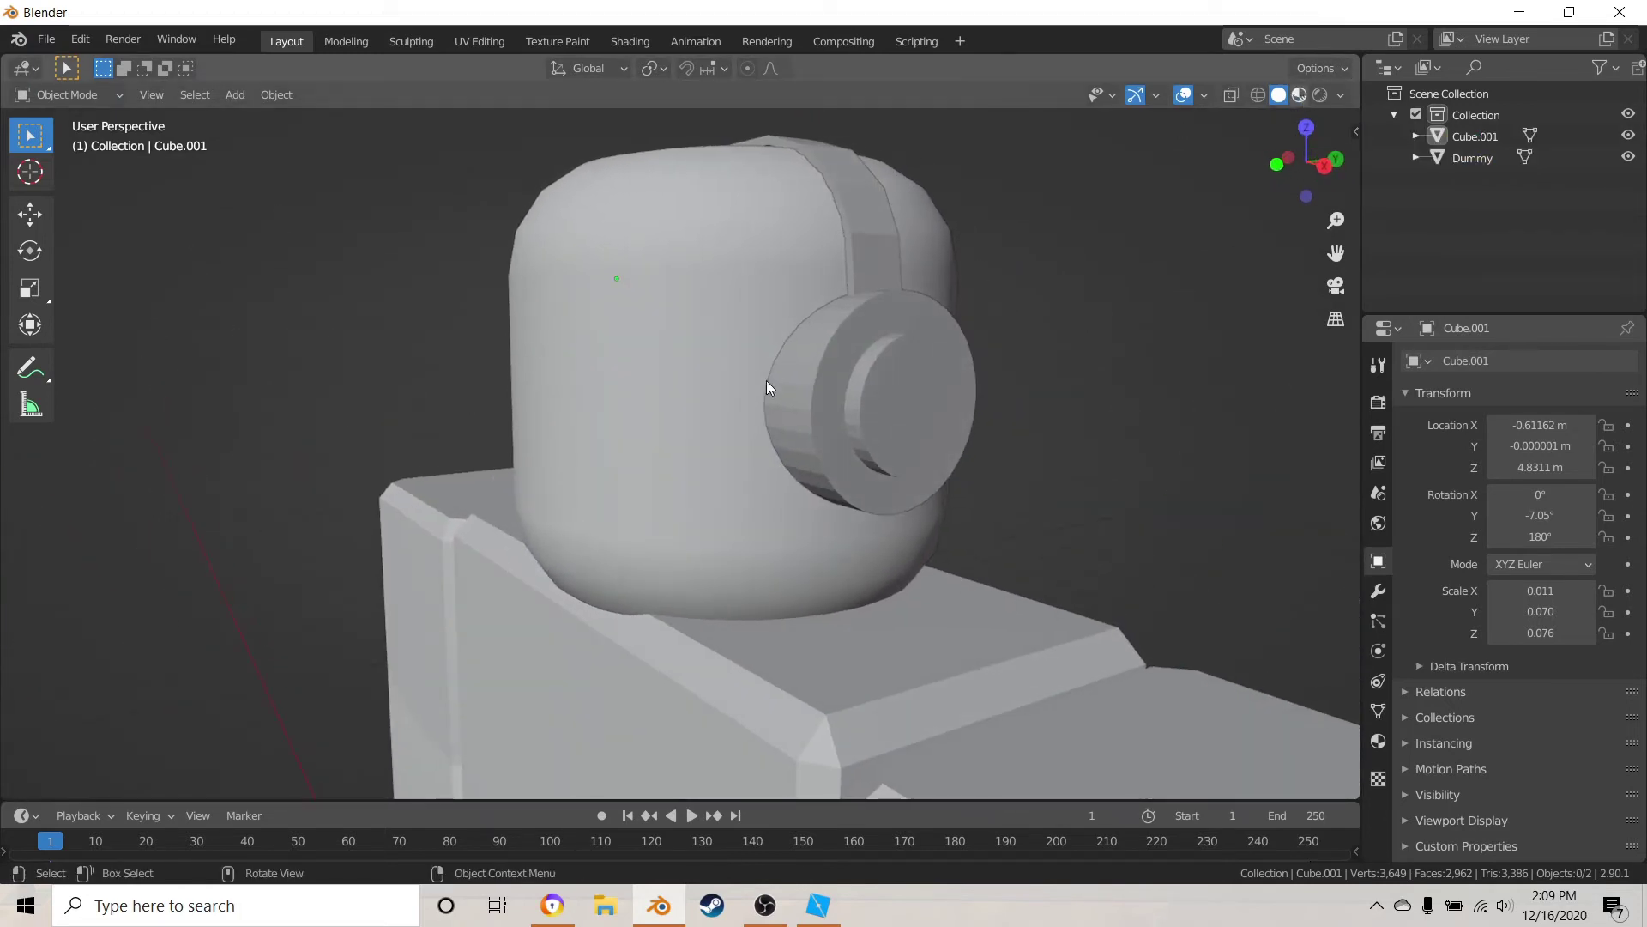
scroll(812, 404, down, 5)
mouse_move(811, 404)
middle_down()
mouse_move(756, 429)
mouse_move(601, 442)
middle_up()
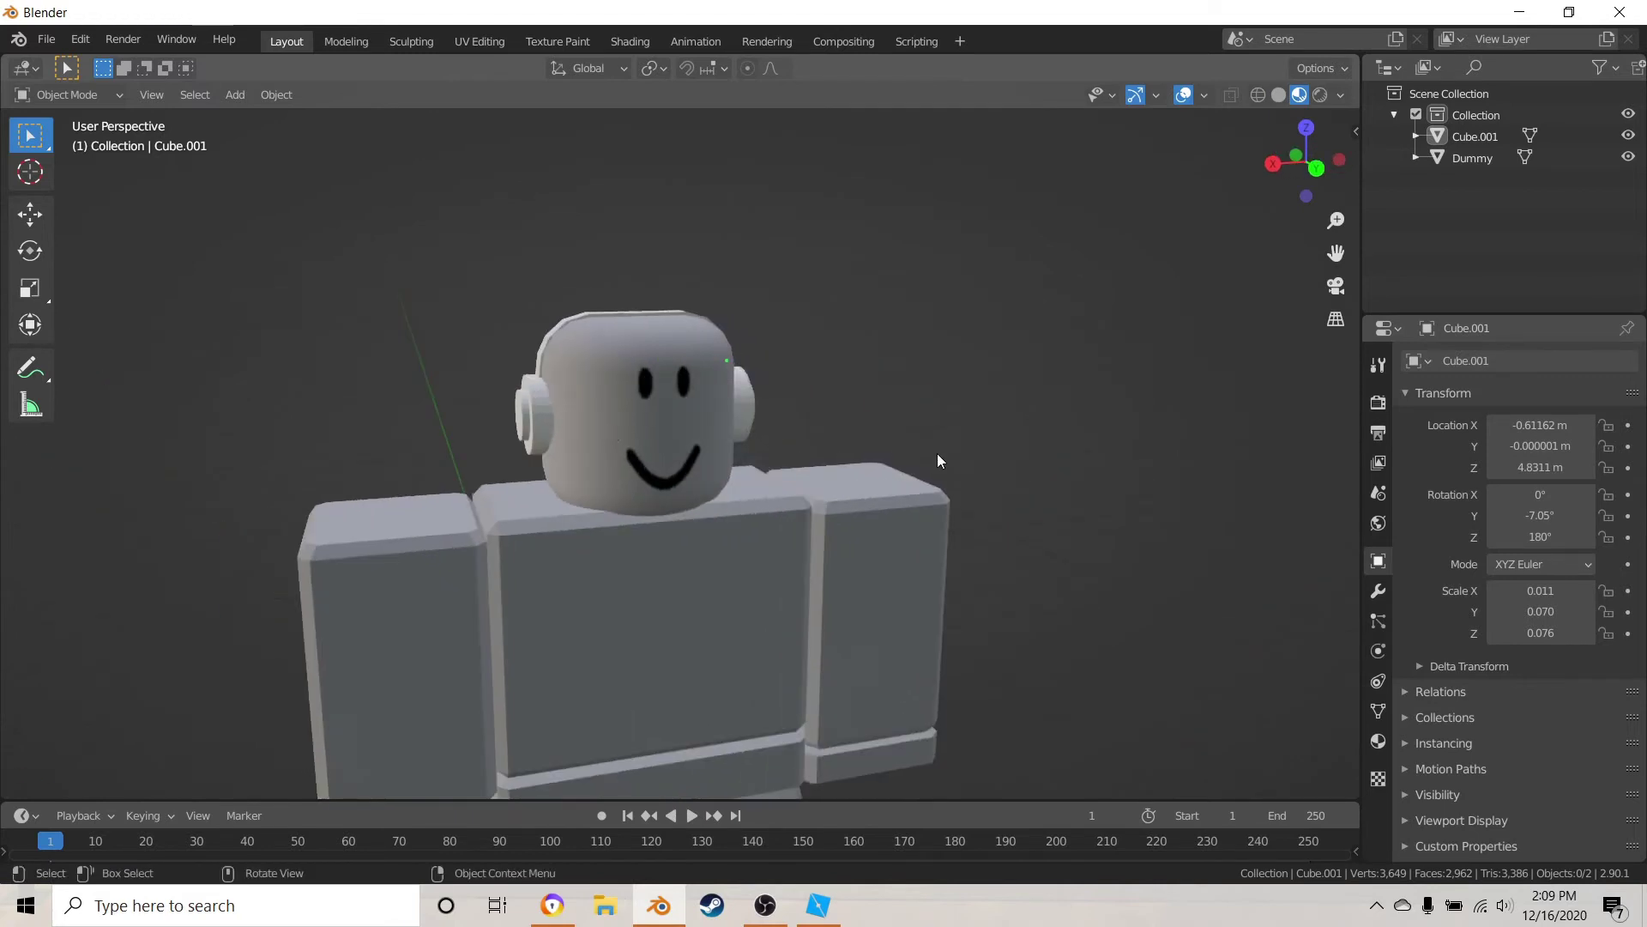
scroll(937, 455, up, 3)
mouse_move(937, 455)
middle_down()
mouse_move(770, 459)
mouse_move(628, 522)
mouse_move(686, 439)
mouse_move(658, 450)
mouse_move(1072, 466)
mouse_move(784, 429)
mouse_move(445, 491)
mouse_move(800, 573)
mouse_move(955, 470)
mouse_move(950, 677)
mouse_move(943, 635)
mouse_move(537, 331)
middle_up()
middle_drag(723, 475, 664, 441)
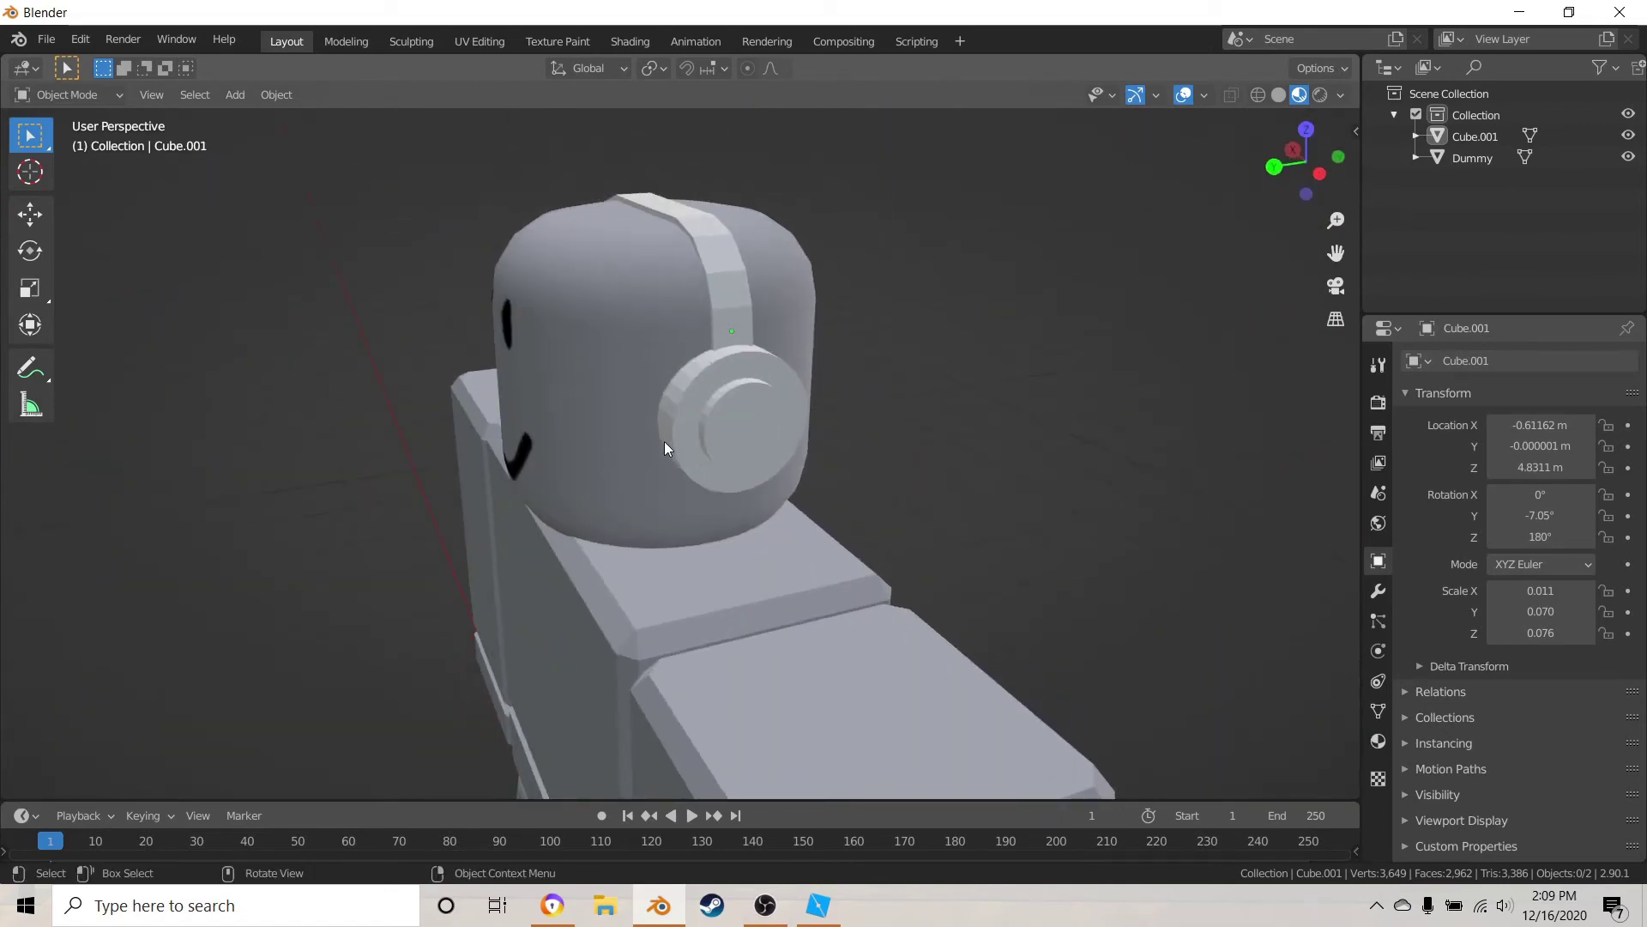
- Create a new material on the joined headphones
click(664, 441)
middle_drag(572, 469, 691, 631)
scroll(758, 383, up, 5)
scroll(707, 368, down, 2)
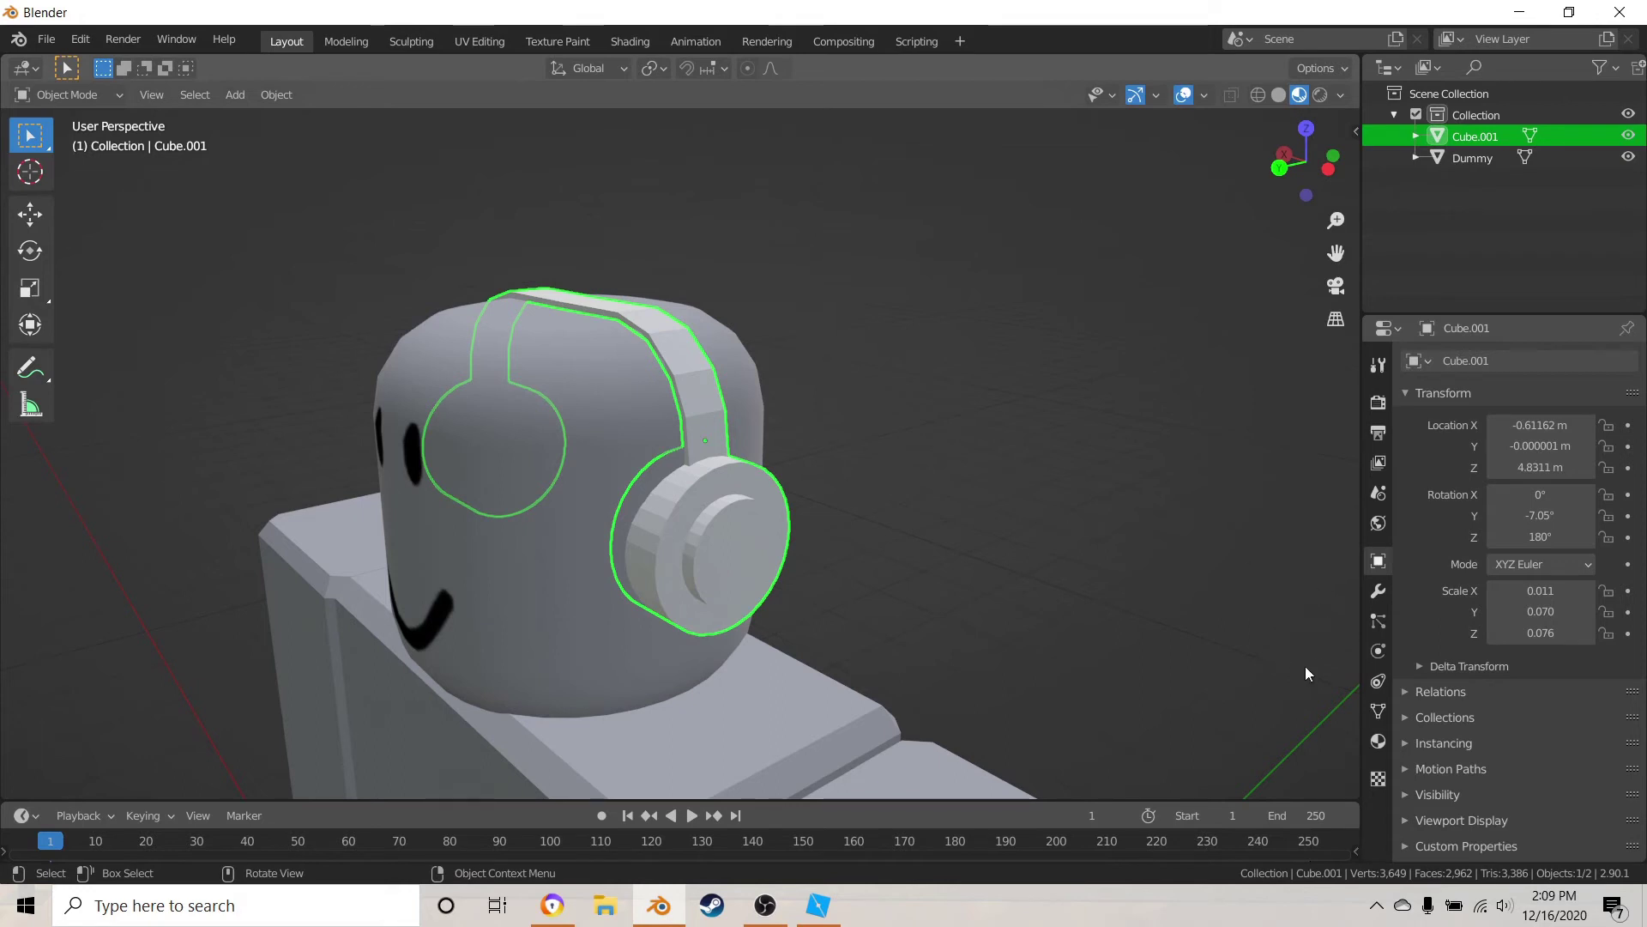
click(1378, 741)
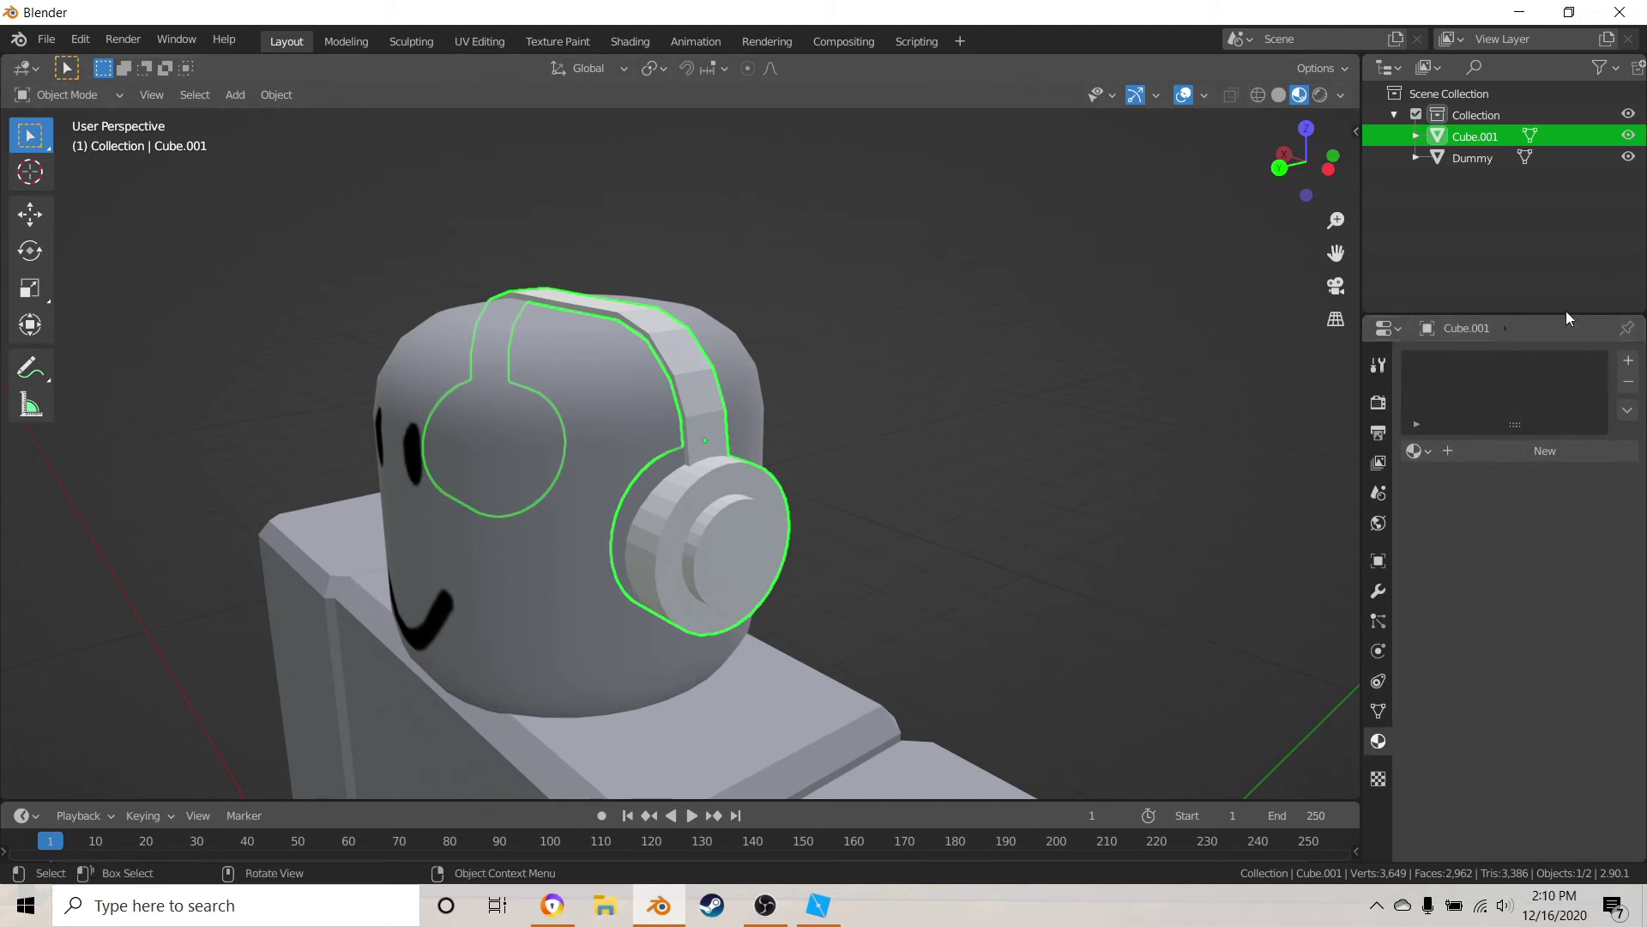
click(1545, 451)
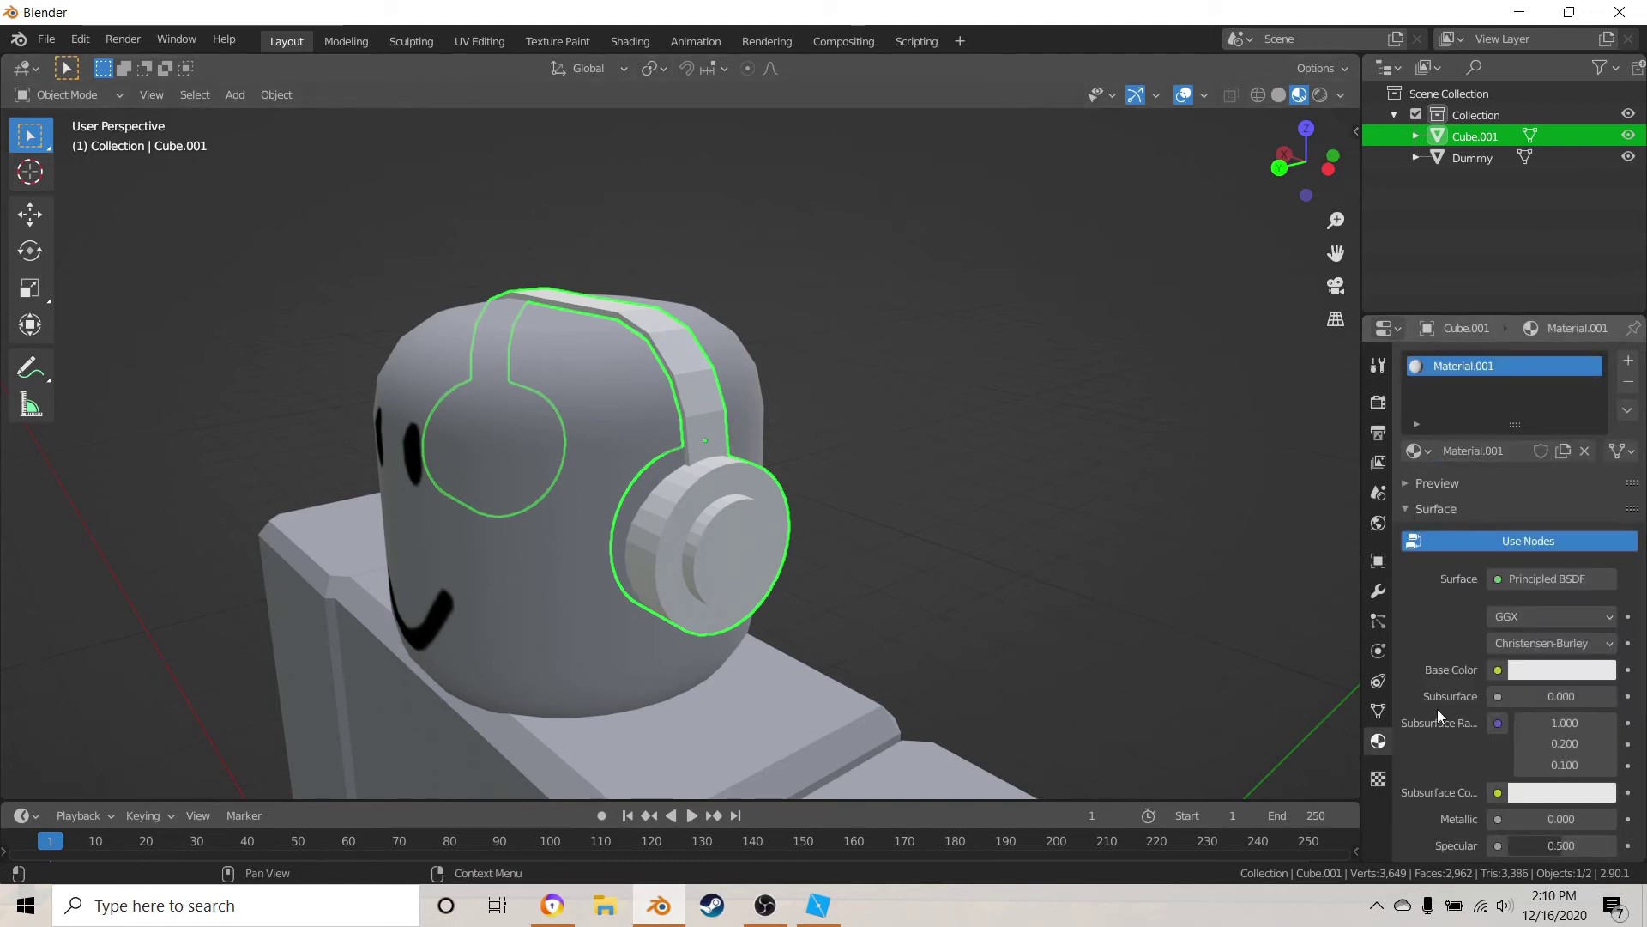
scroll(1533, 661, down, 2)
scroll(1544, 699, up, 2)
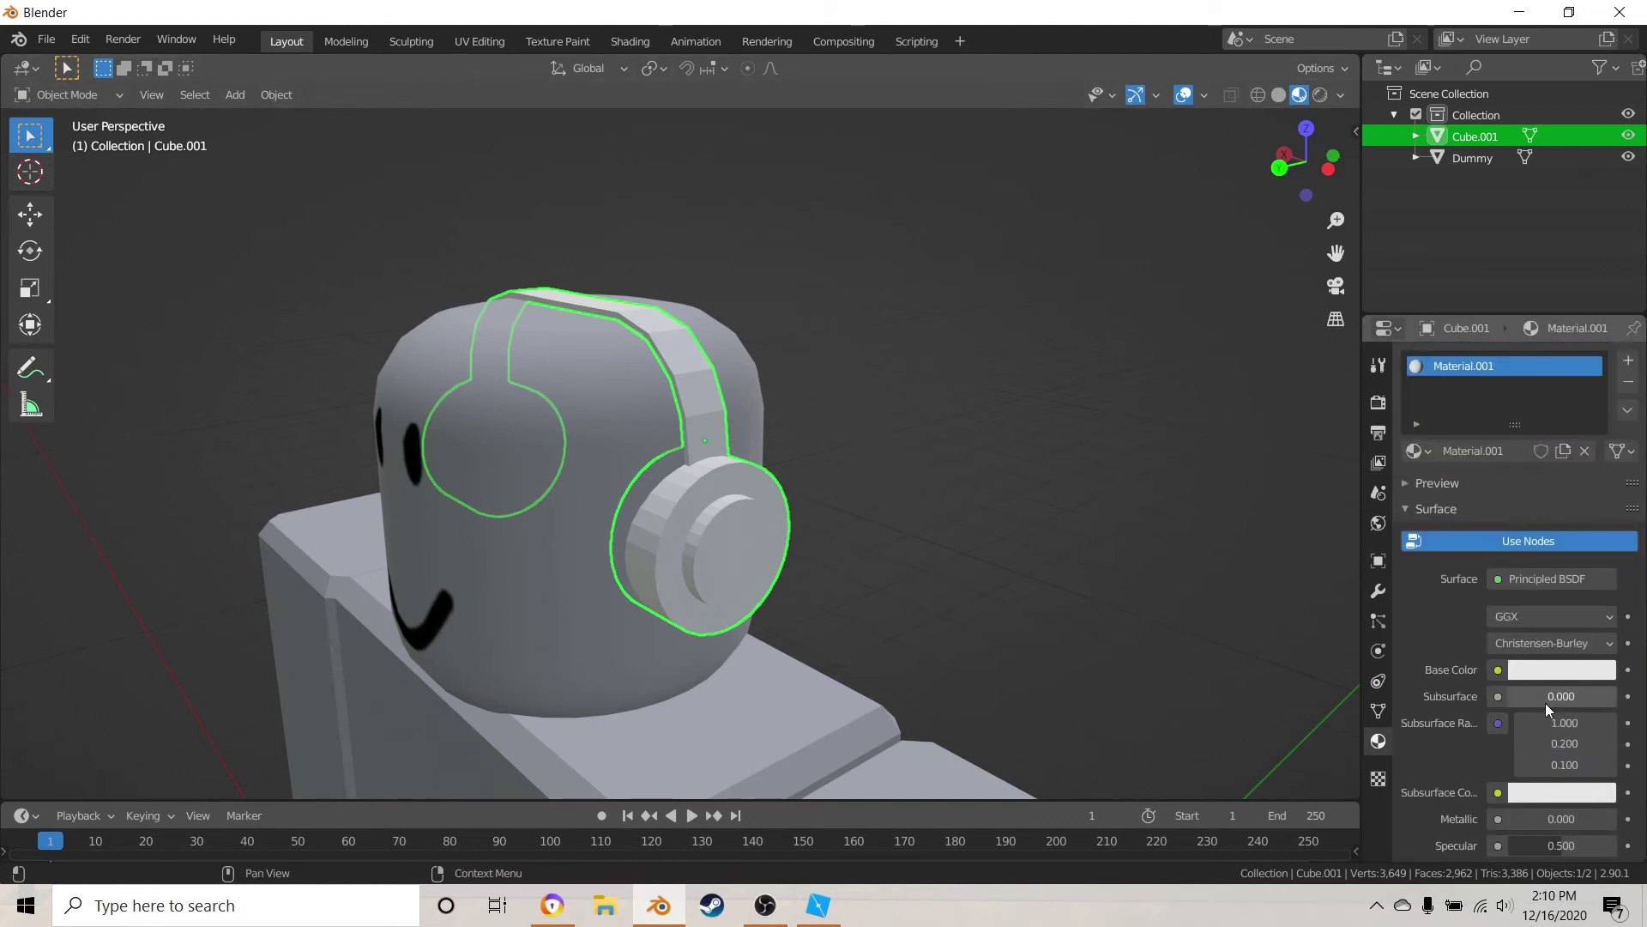
- Try a beige tint and a pale green tint as the headphone material's base color
click(1545, 676)
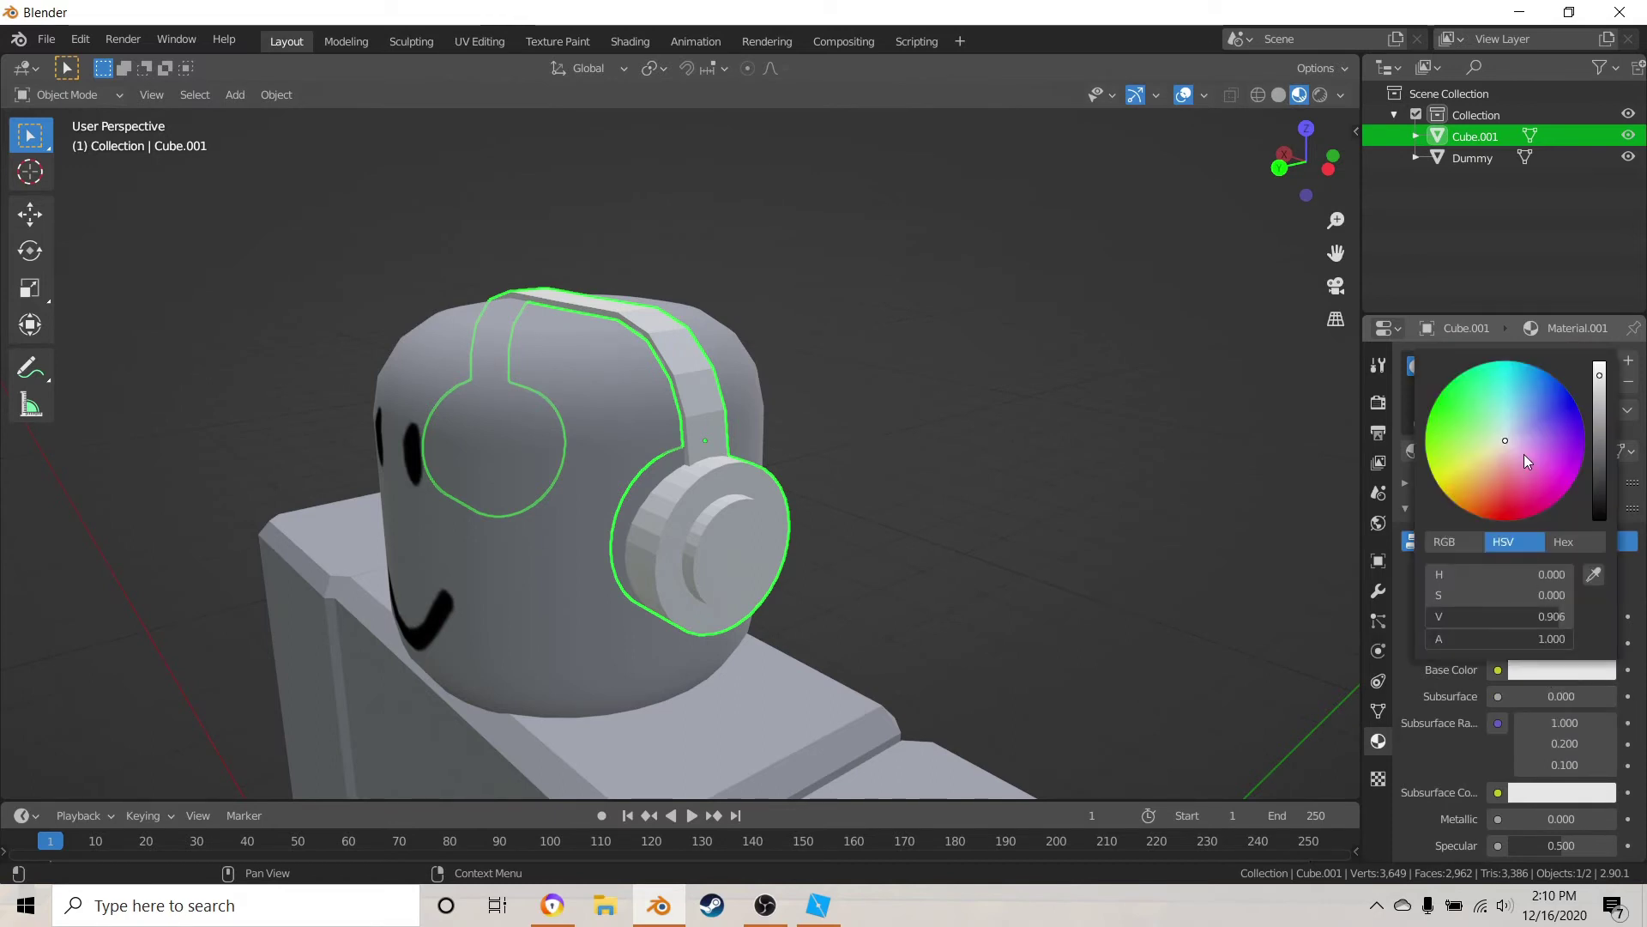
mouse_move(1504, 439)
mouse_down()
mouse_move(1459, 425)
mouse_move(1549, 403)
mouse_move(1506, 502)
mouse_move(1505, 440)
mouse_up()
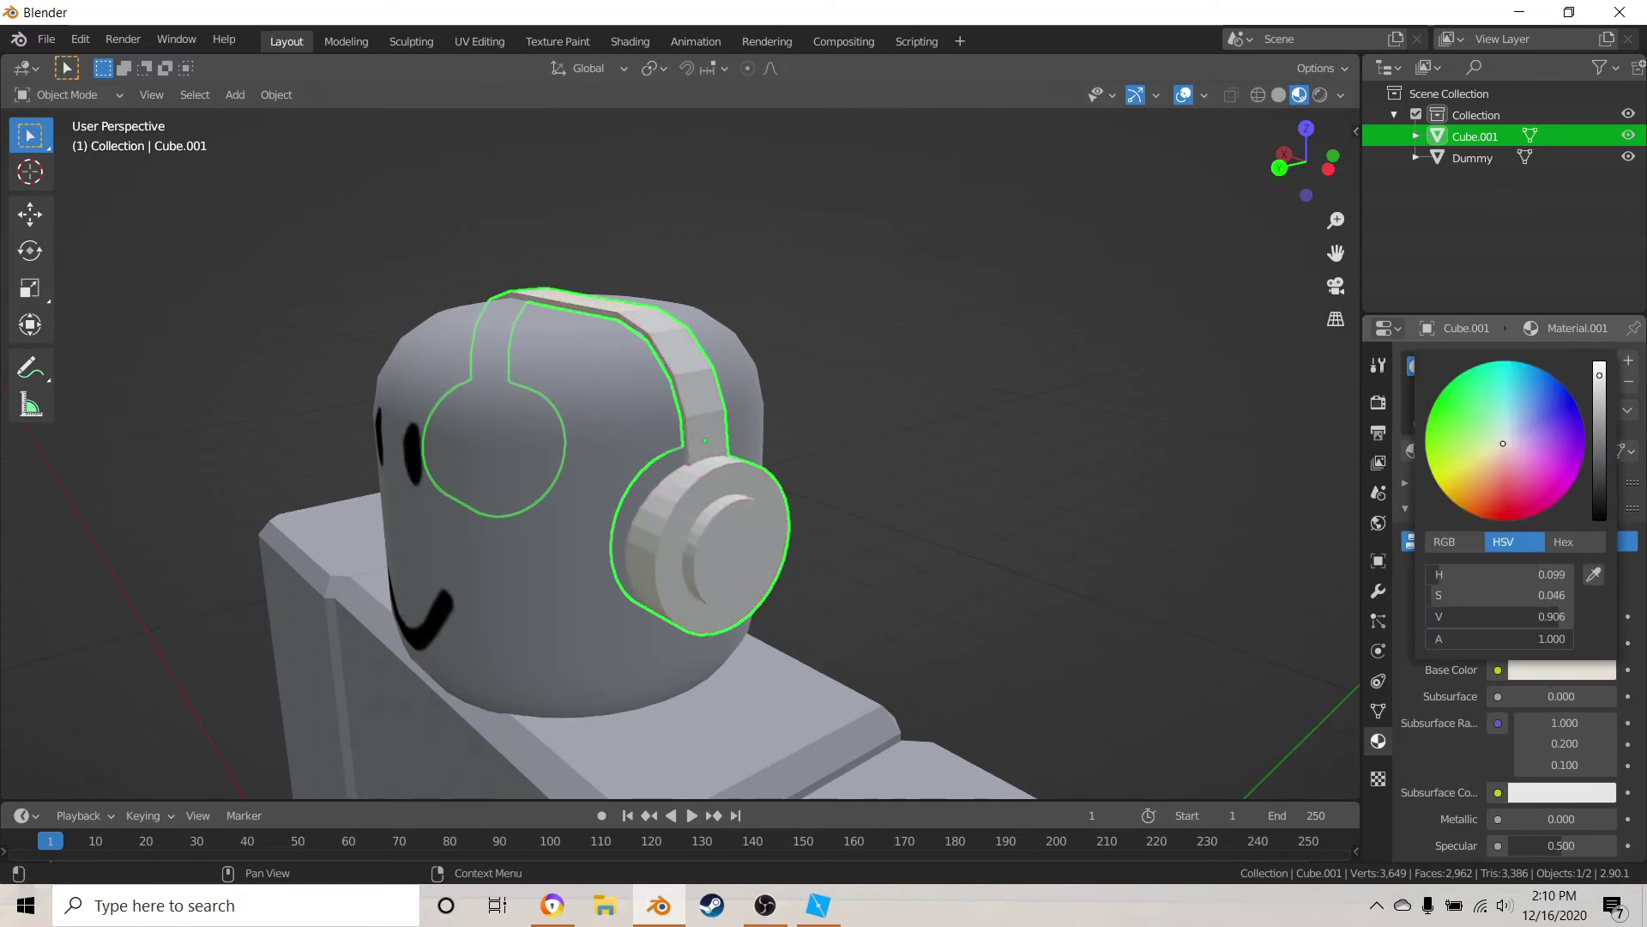
click(1552, 672)
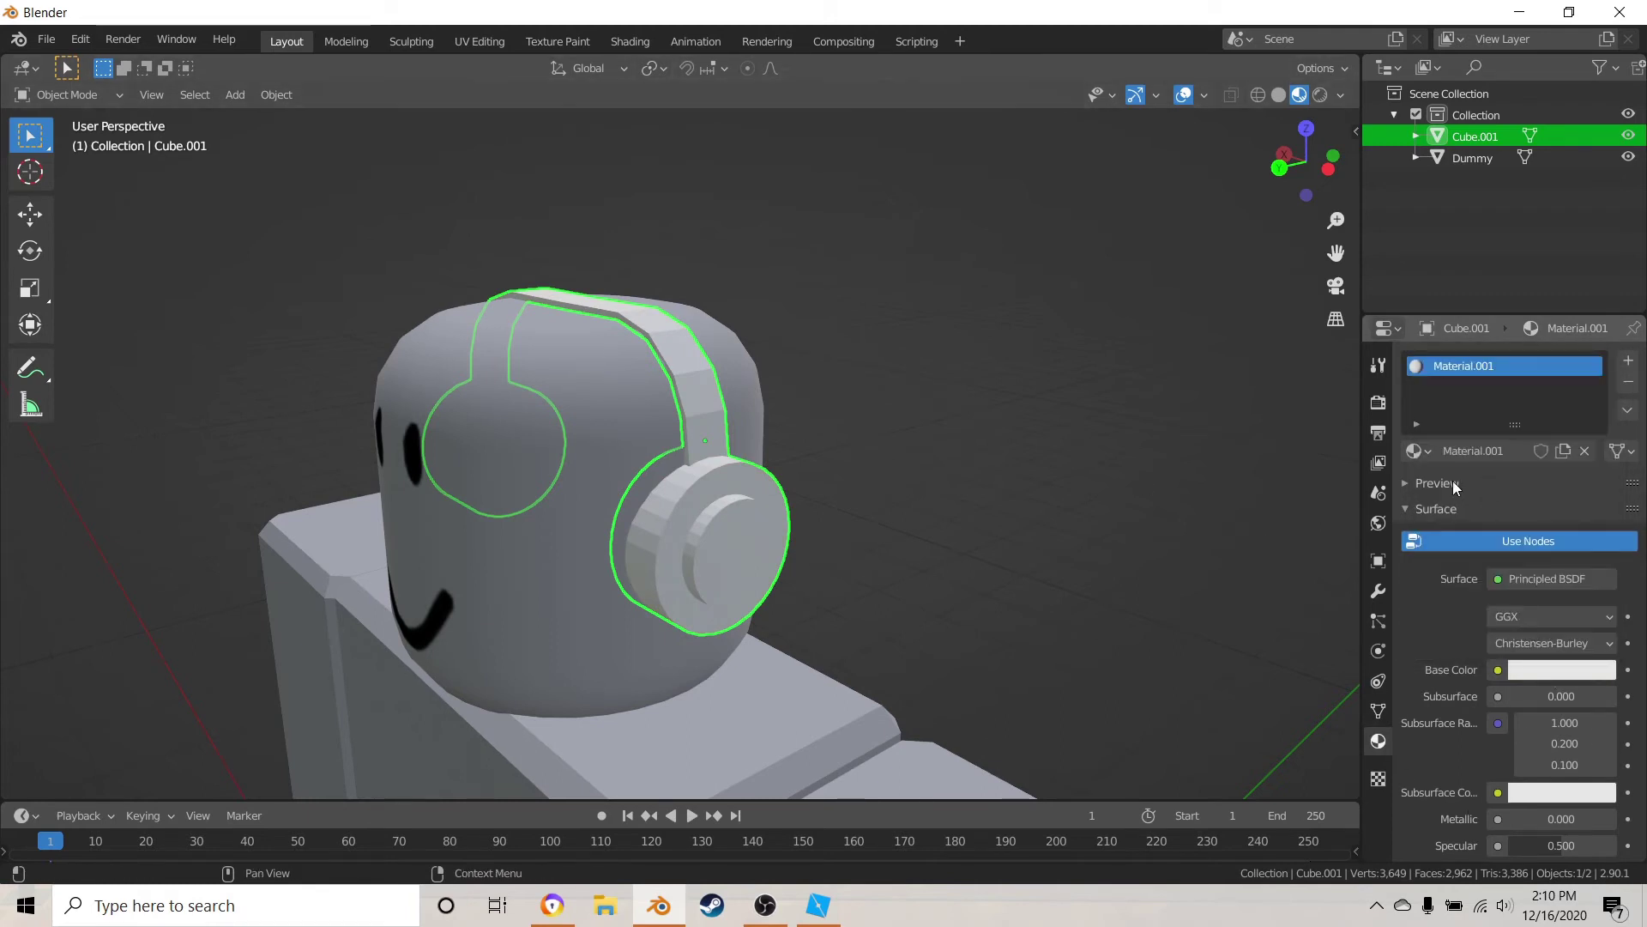
scroll(837, 523, up, 3)
middle_drag(838, 523, 1084, 699)
click(1583, 677)
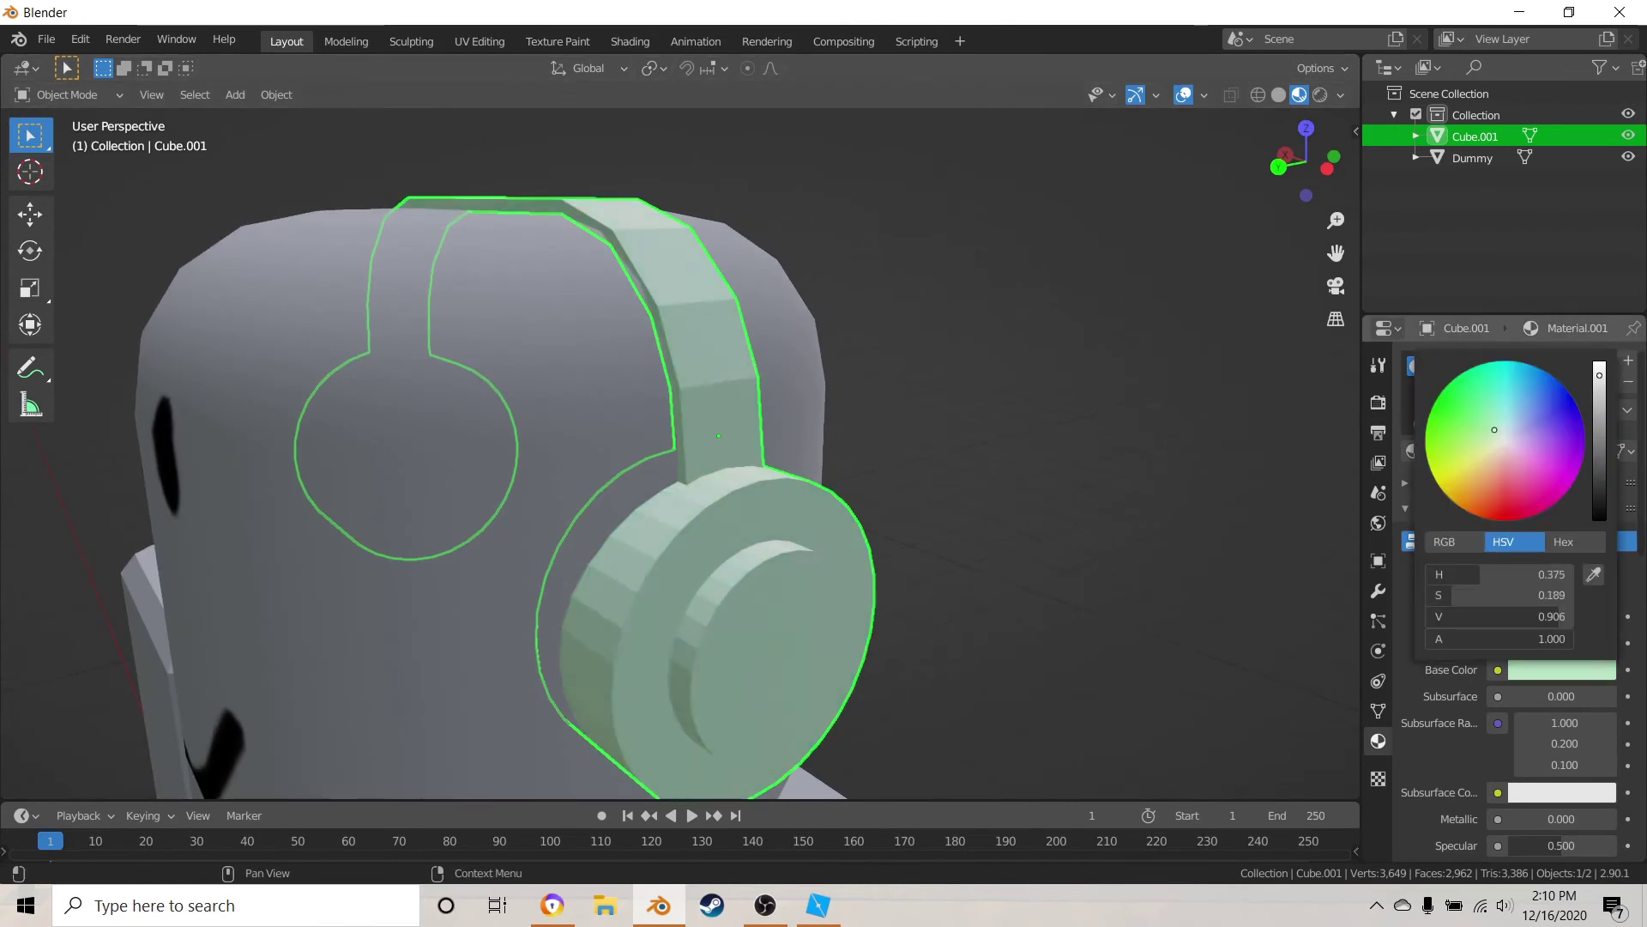
middle_drag(909, 555, 853, 481)
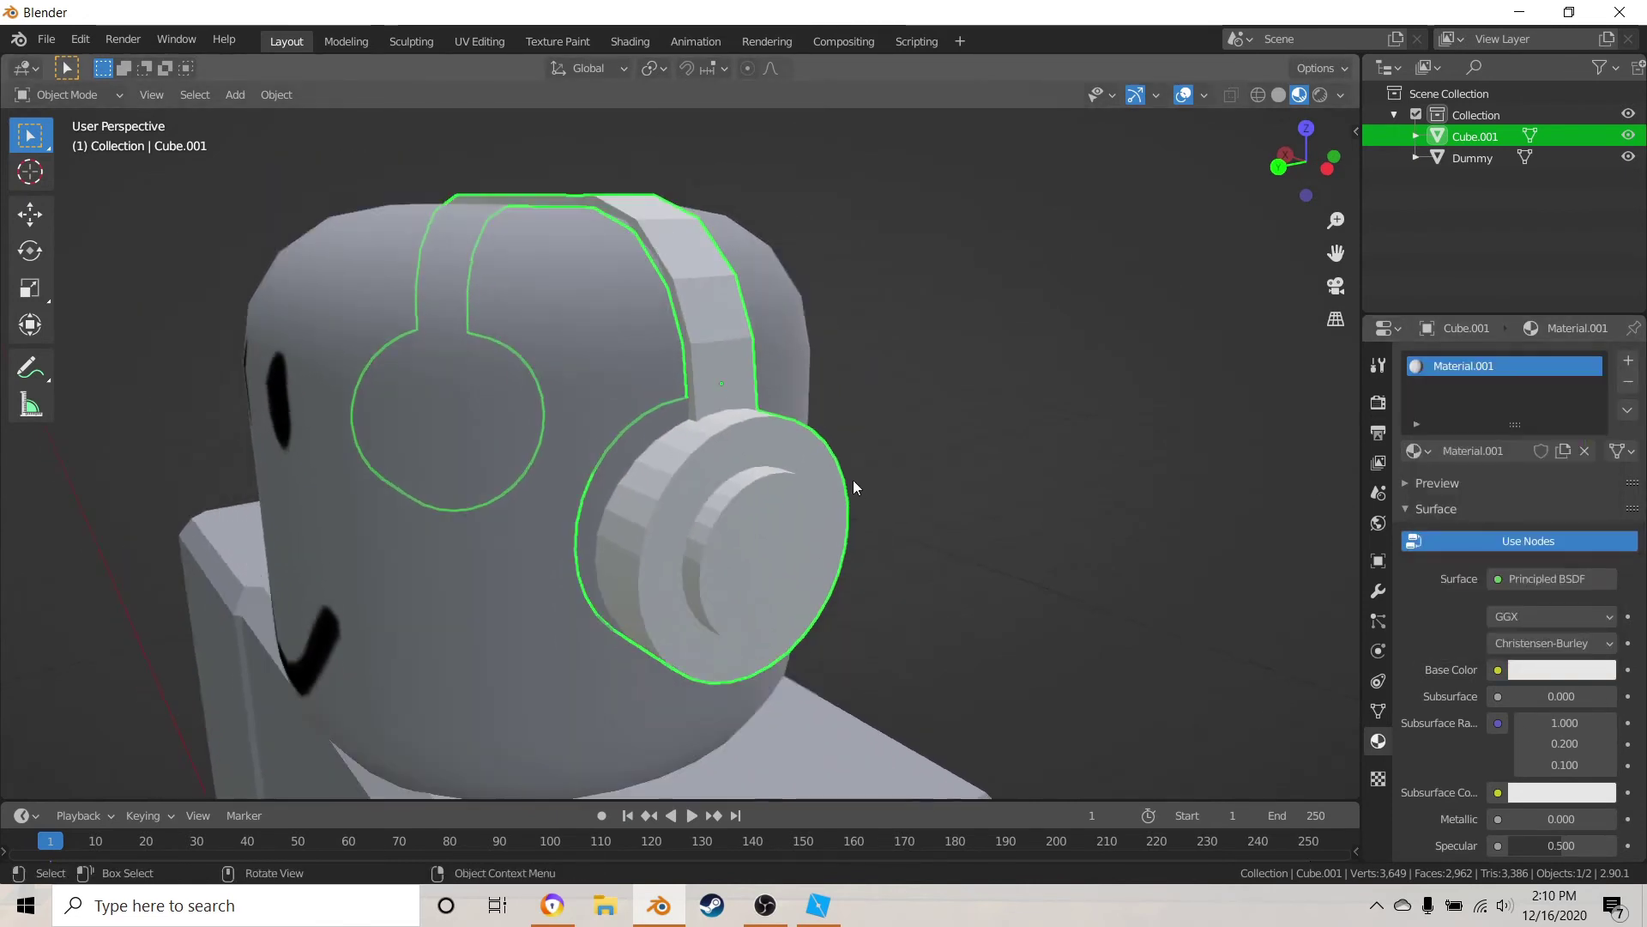
- Start editing the headphone mesh and select seven adjacent rim faces on one ear cup's raised inner disc
key(Tab)
scroll(785, 519, up, 2)
key(alt+a)
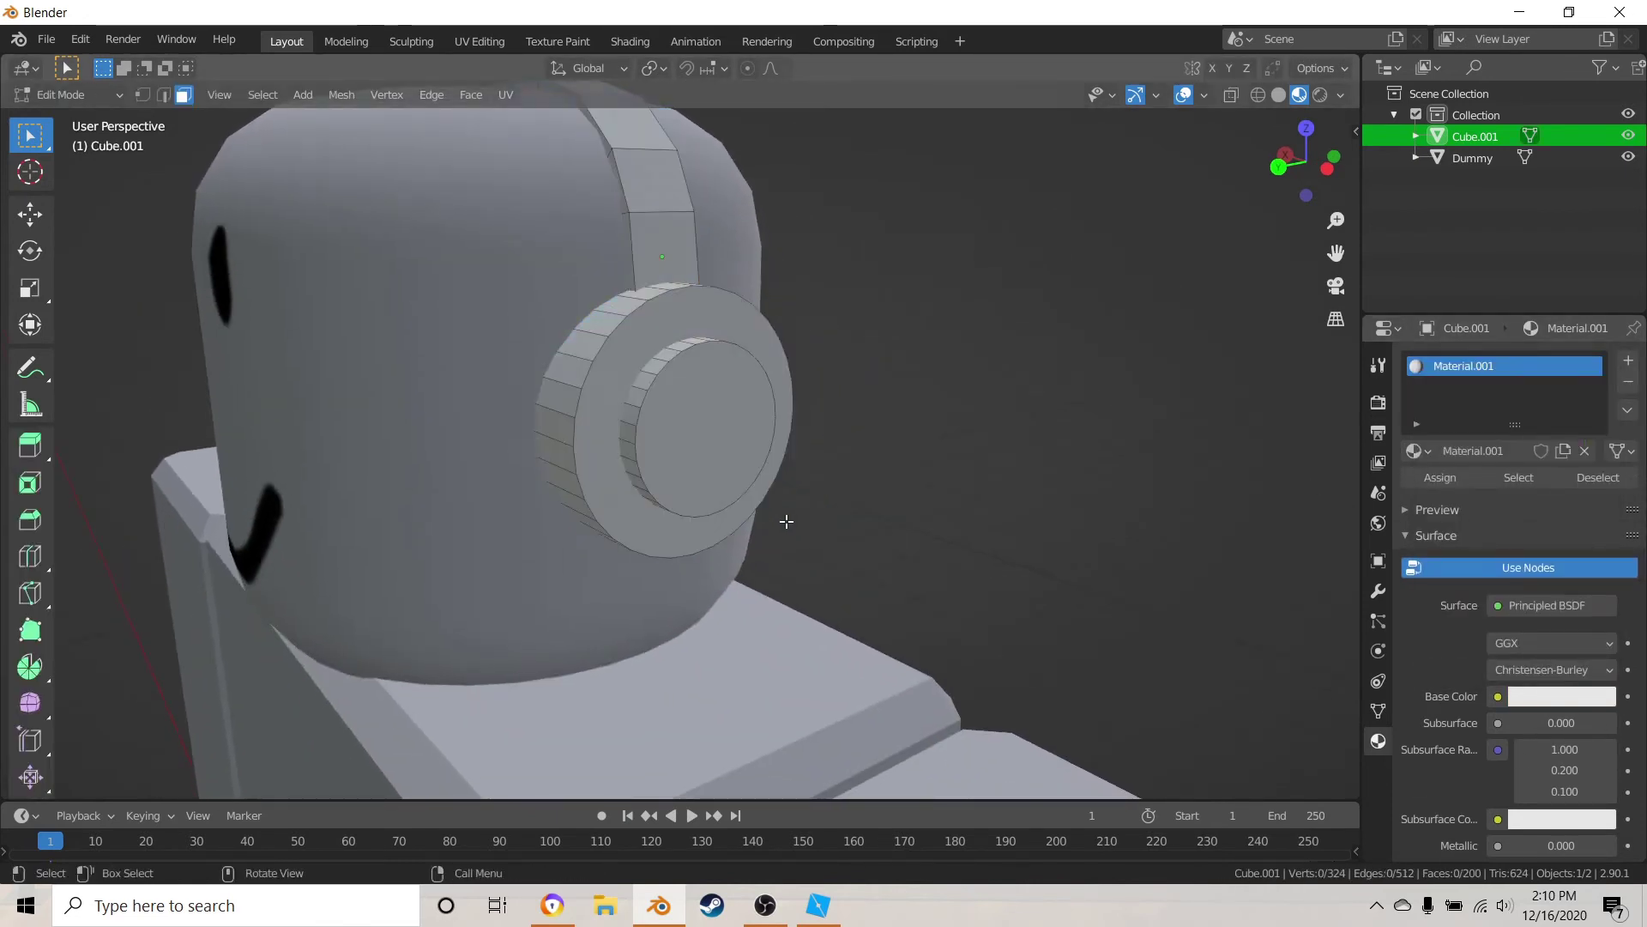
scroll(788, 523, up, 5)
middle_drag(788, 523, 807, 525)
shift+click(735, 328)
shift+click(730, 372)
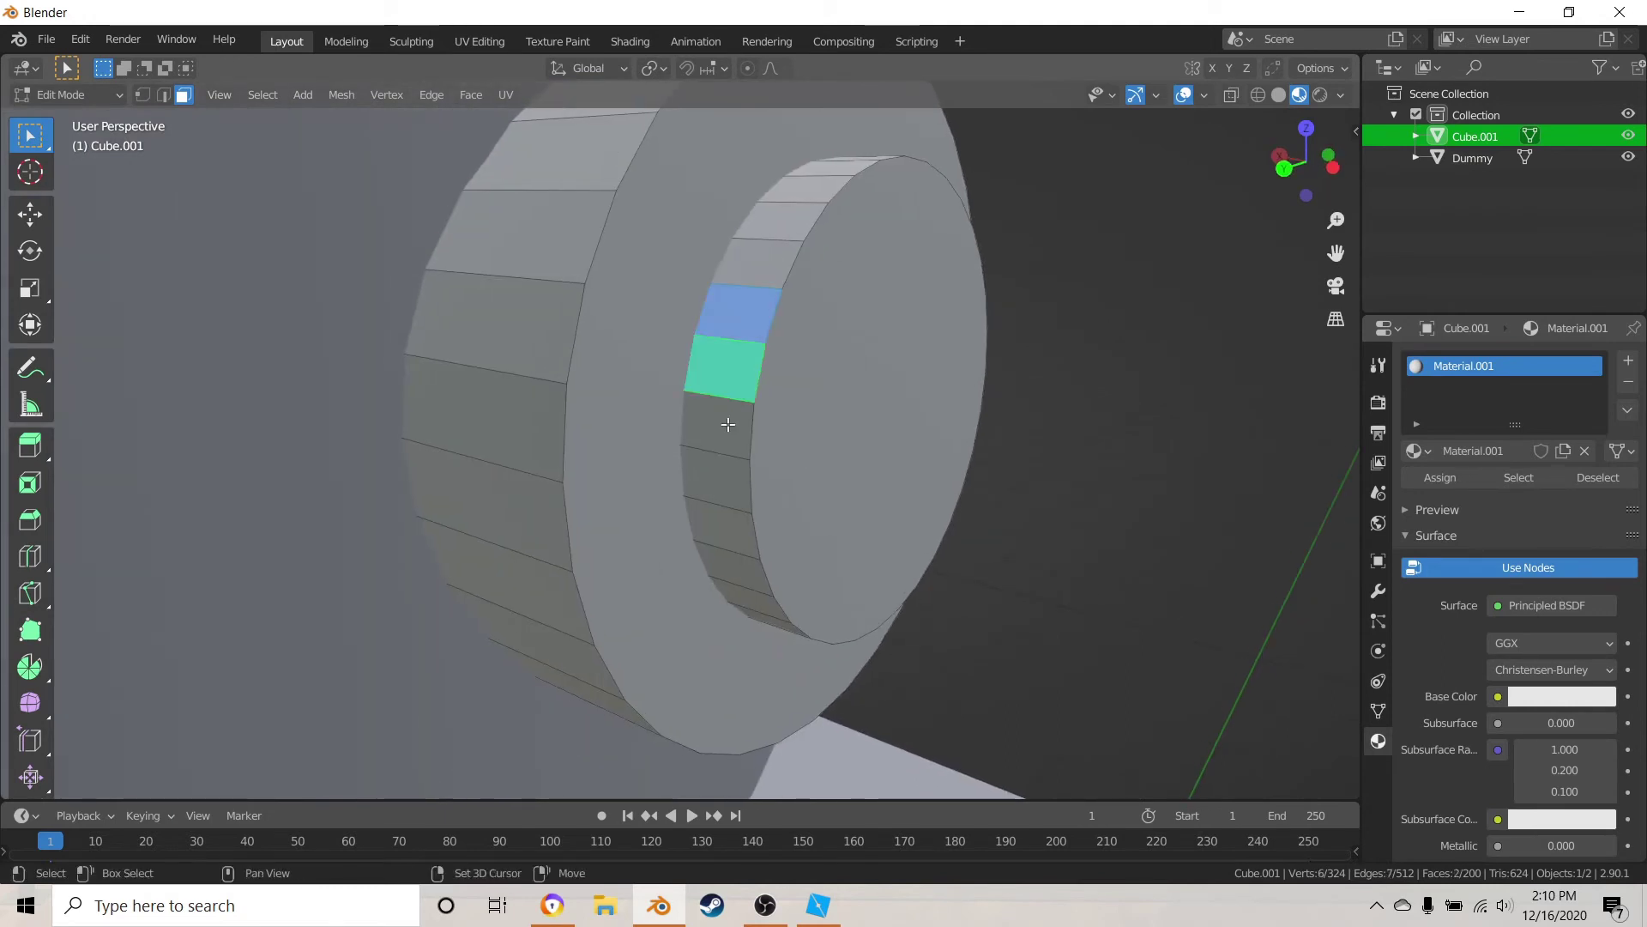
shift+click(728, 425)
shift+click(721, 476)
middle_drag(719, 485, 610, 316)
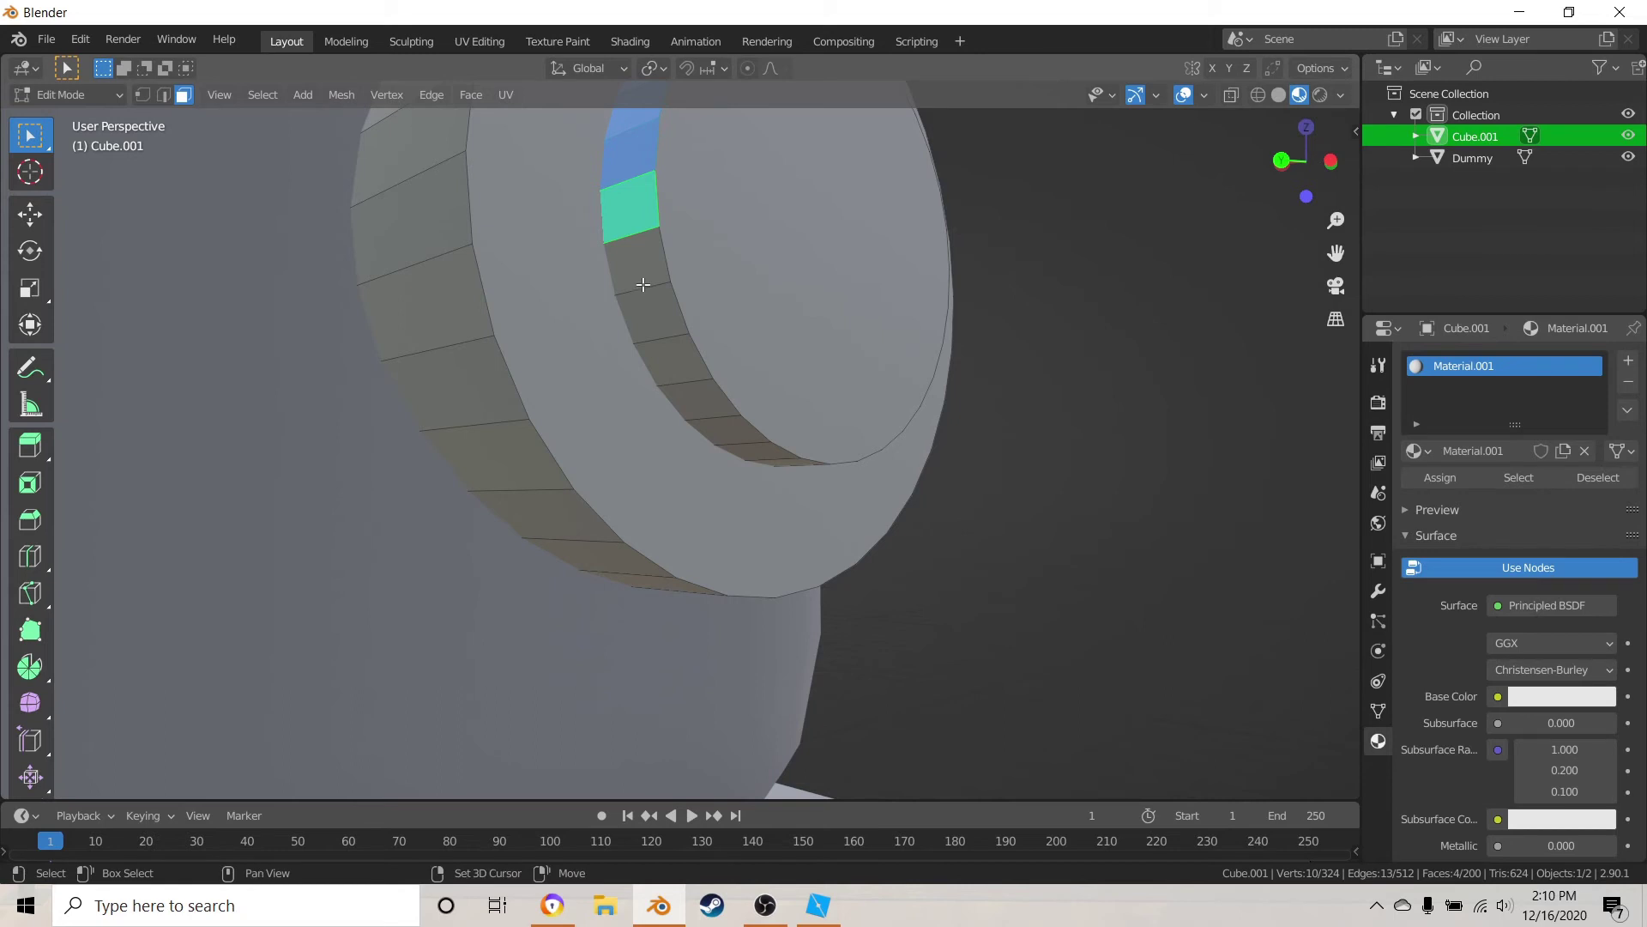
shift+click(643, 285)
shift+click(660, 336)
shift+click(680, 371)
middle_drag(679, 371, 618, 340)
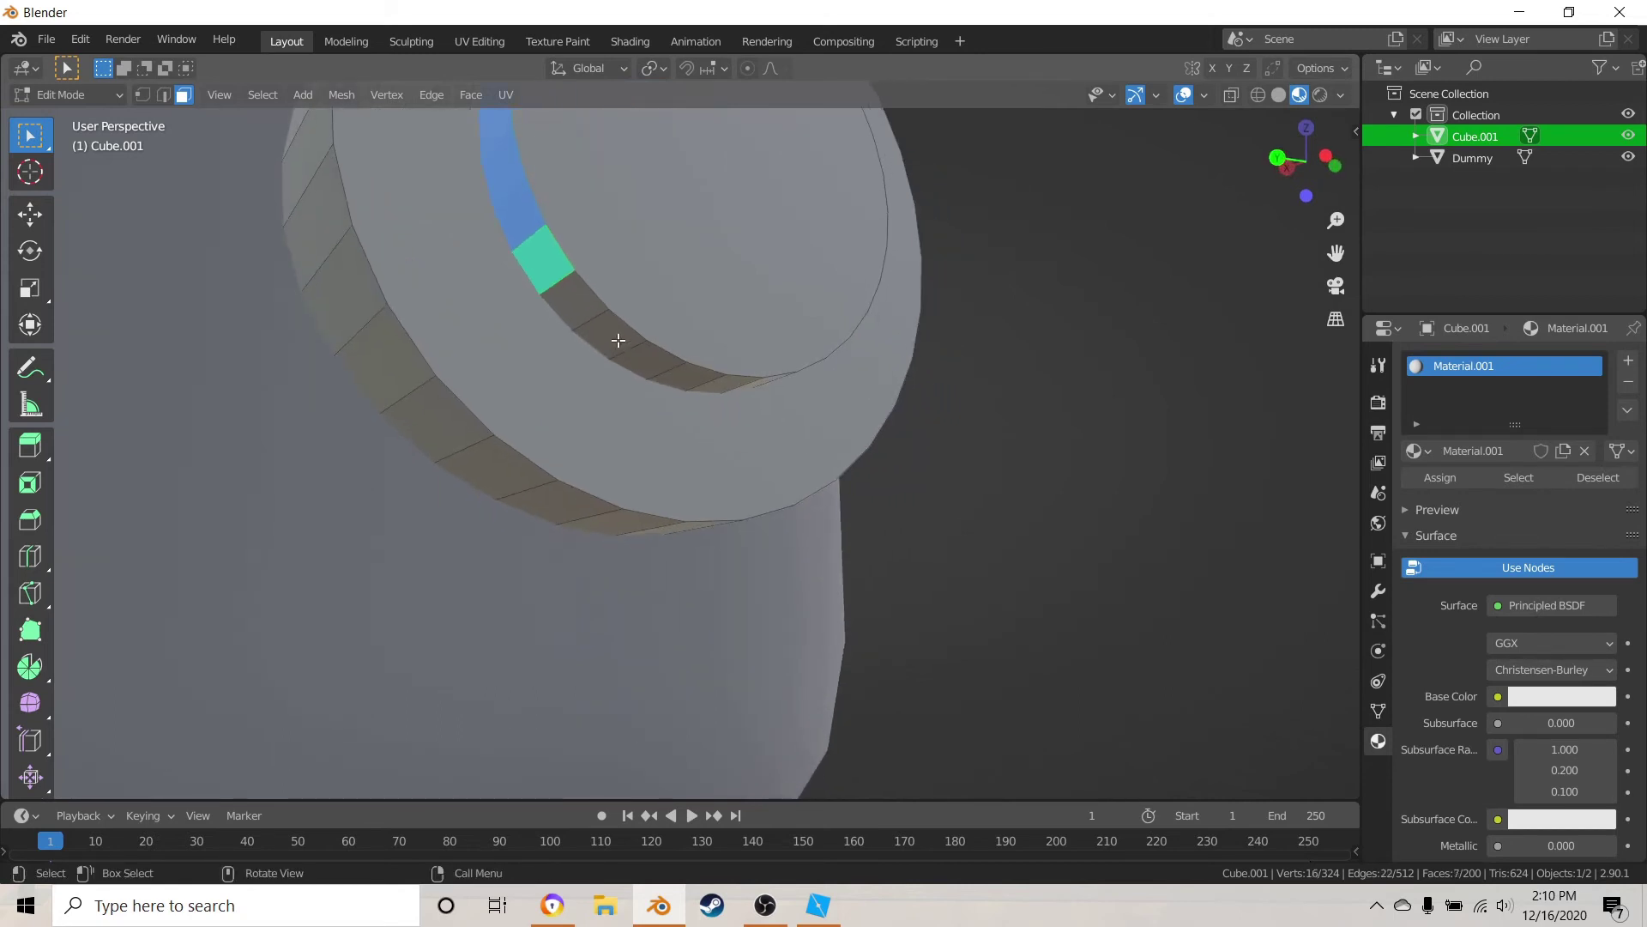
- Add the disc's flat outer face and more of its lower rim faces to the selection with Circle Select
key(c)
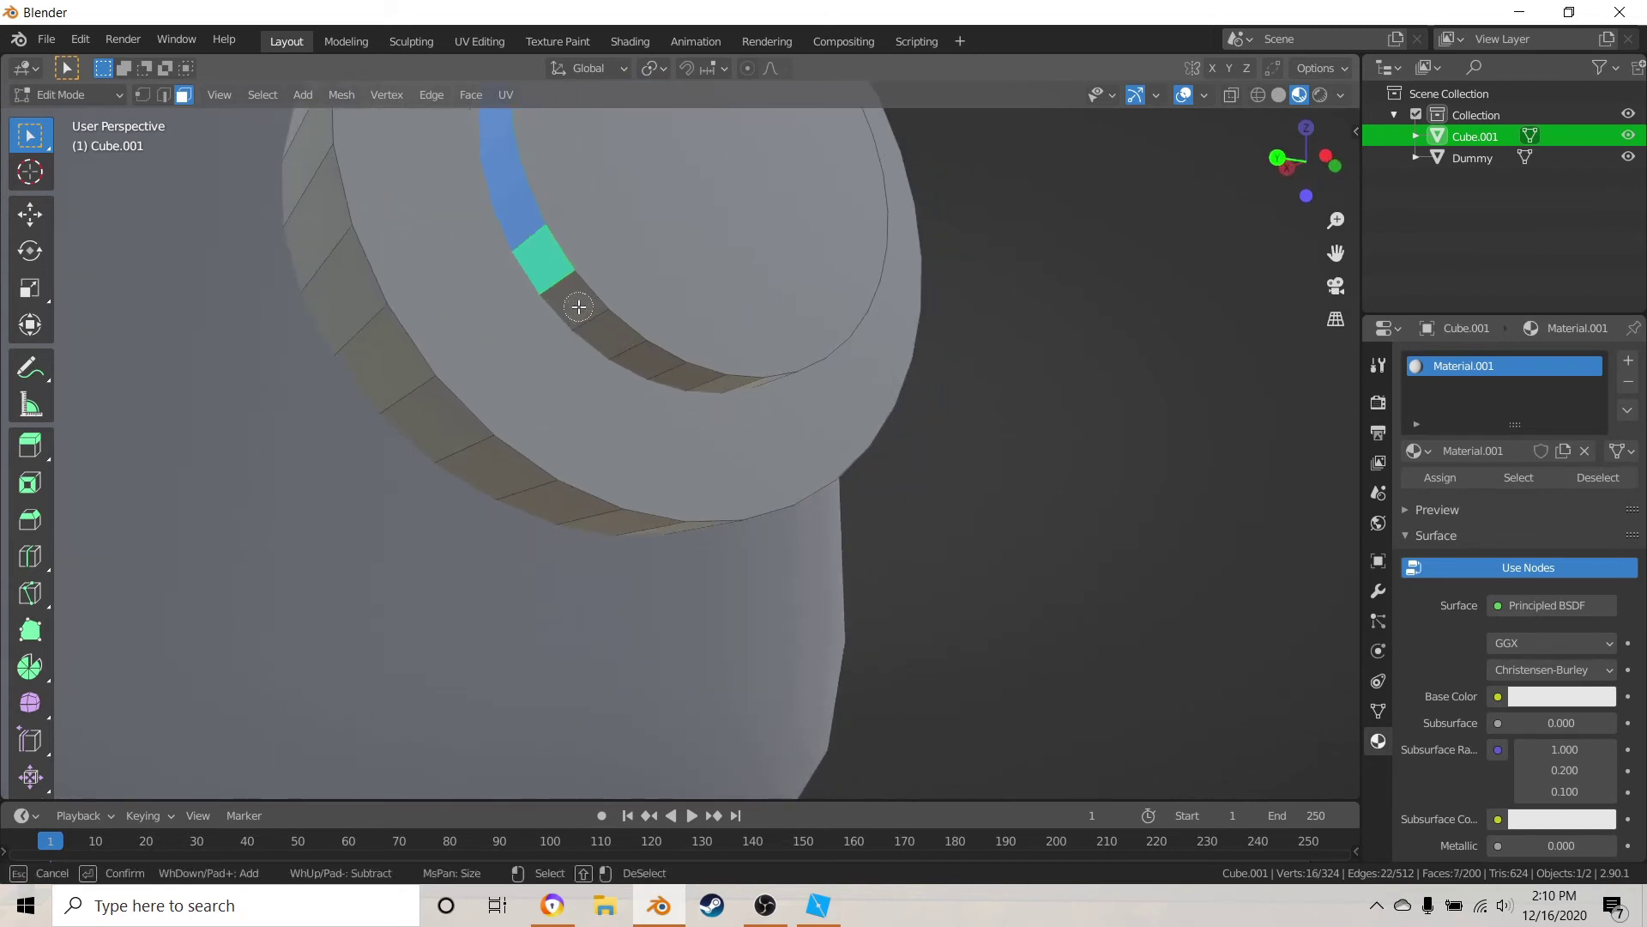
drag(578, 307, 706, 372)
middle_drag(707, 371, 358, 430)
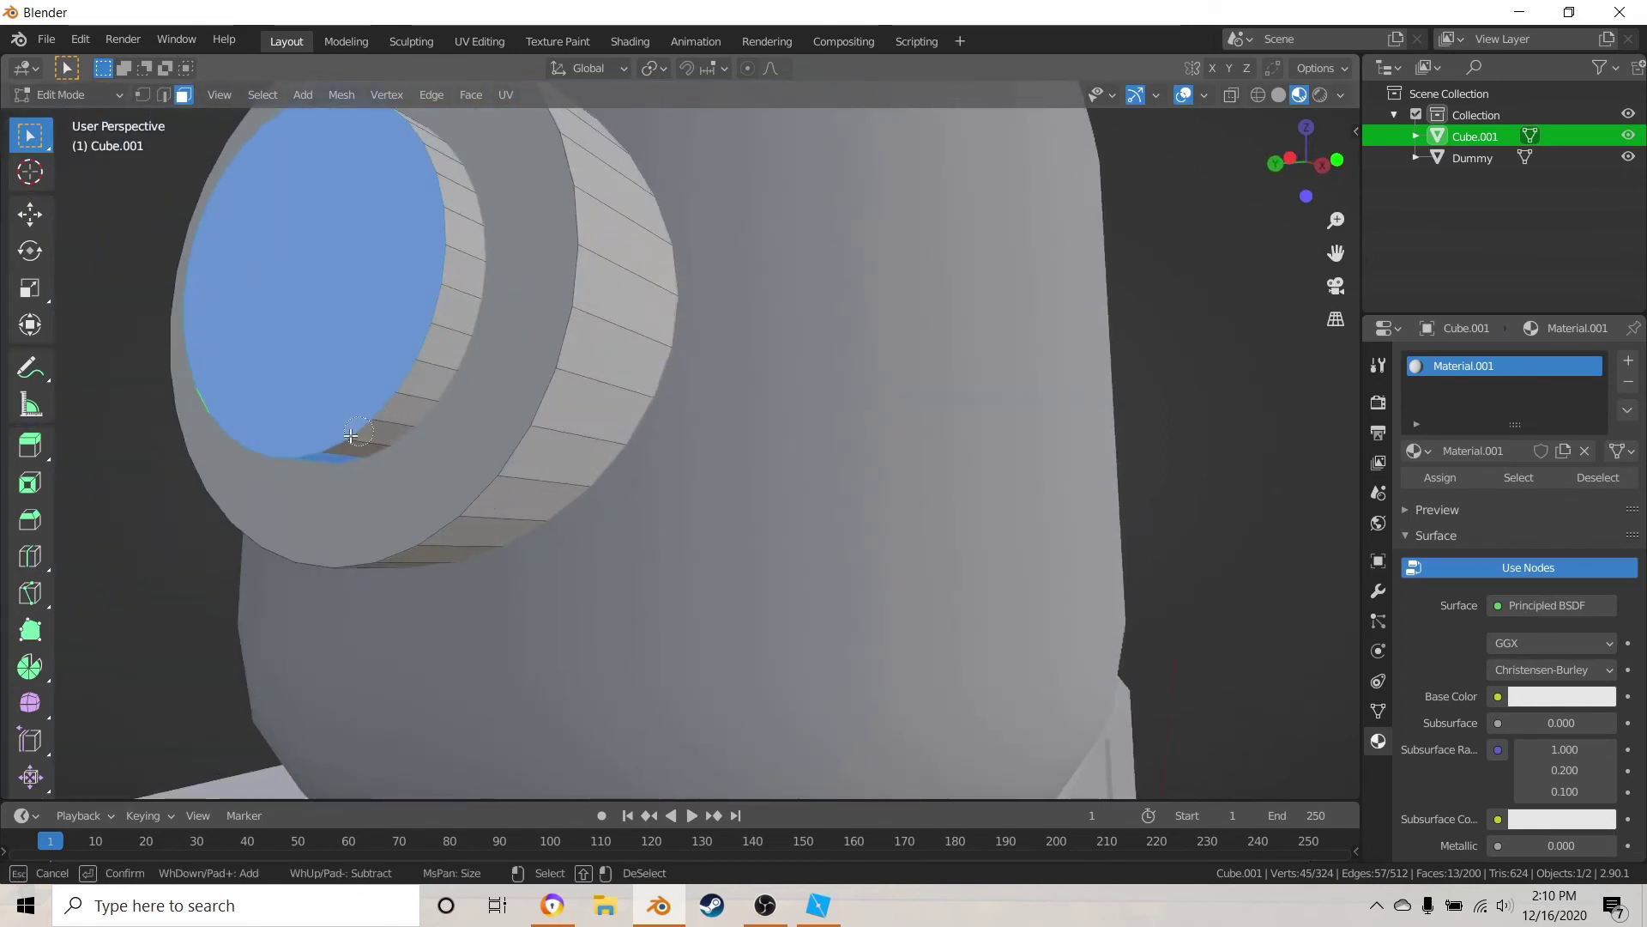
drag(350, 436, 448, 361)
key(Escape)
shift+middle_drag(460, 341, 477, 474)
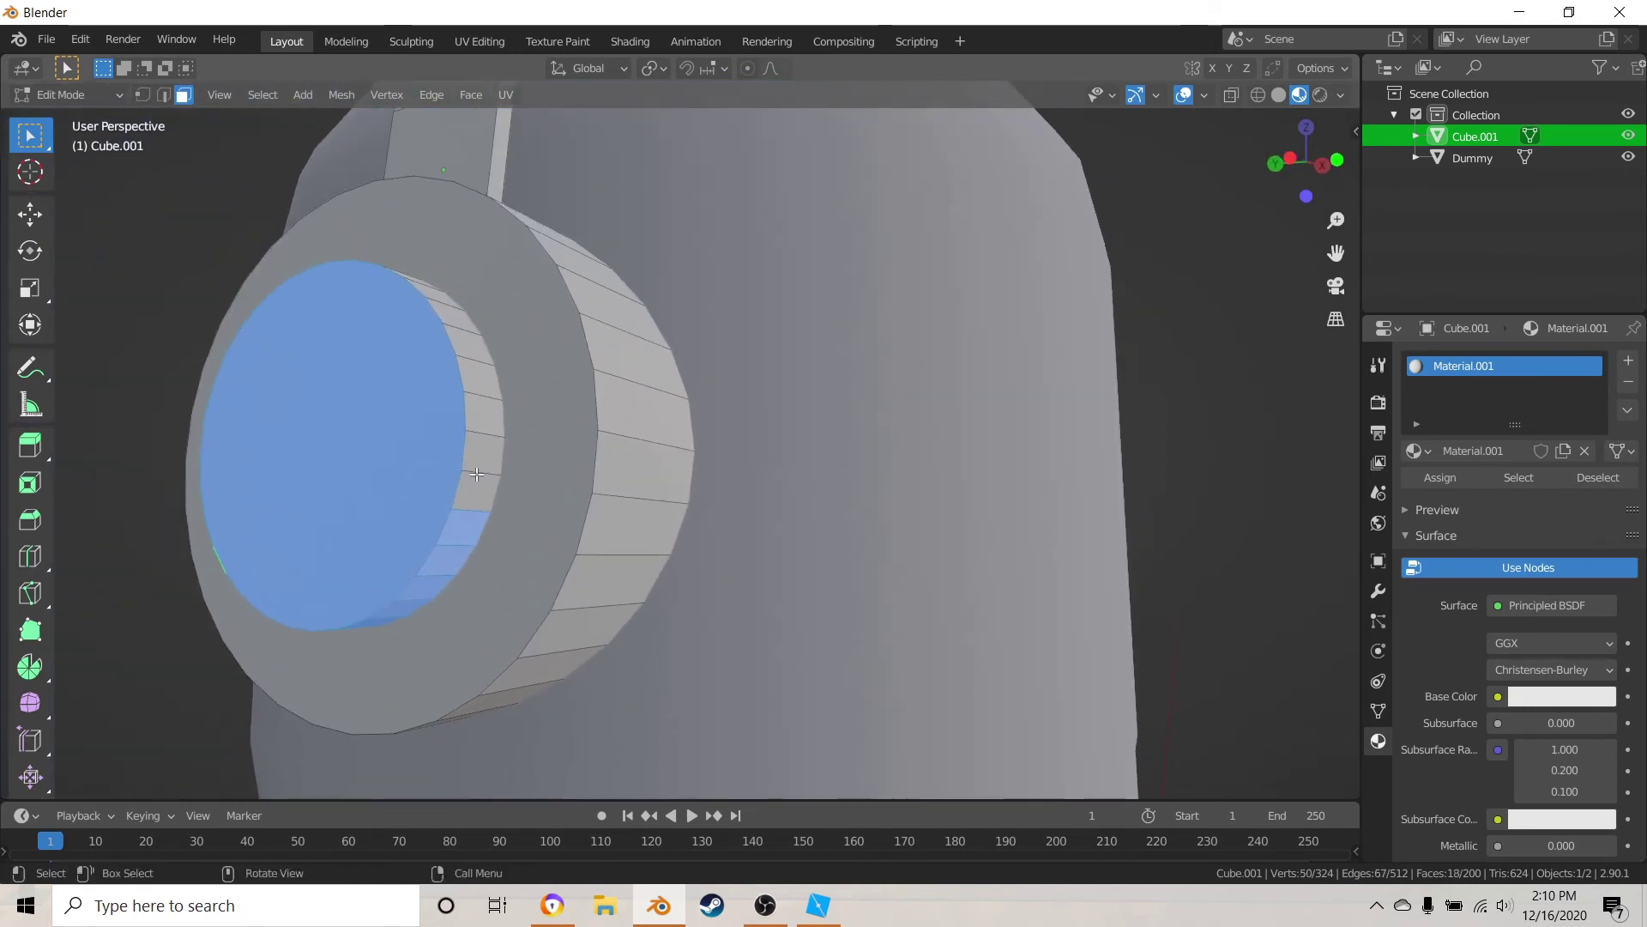
key(c)
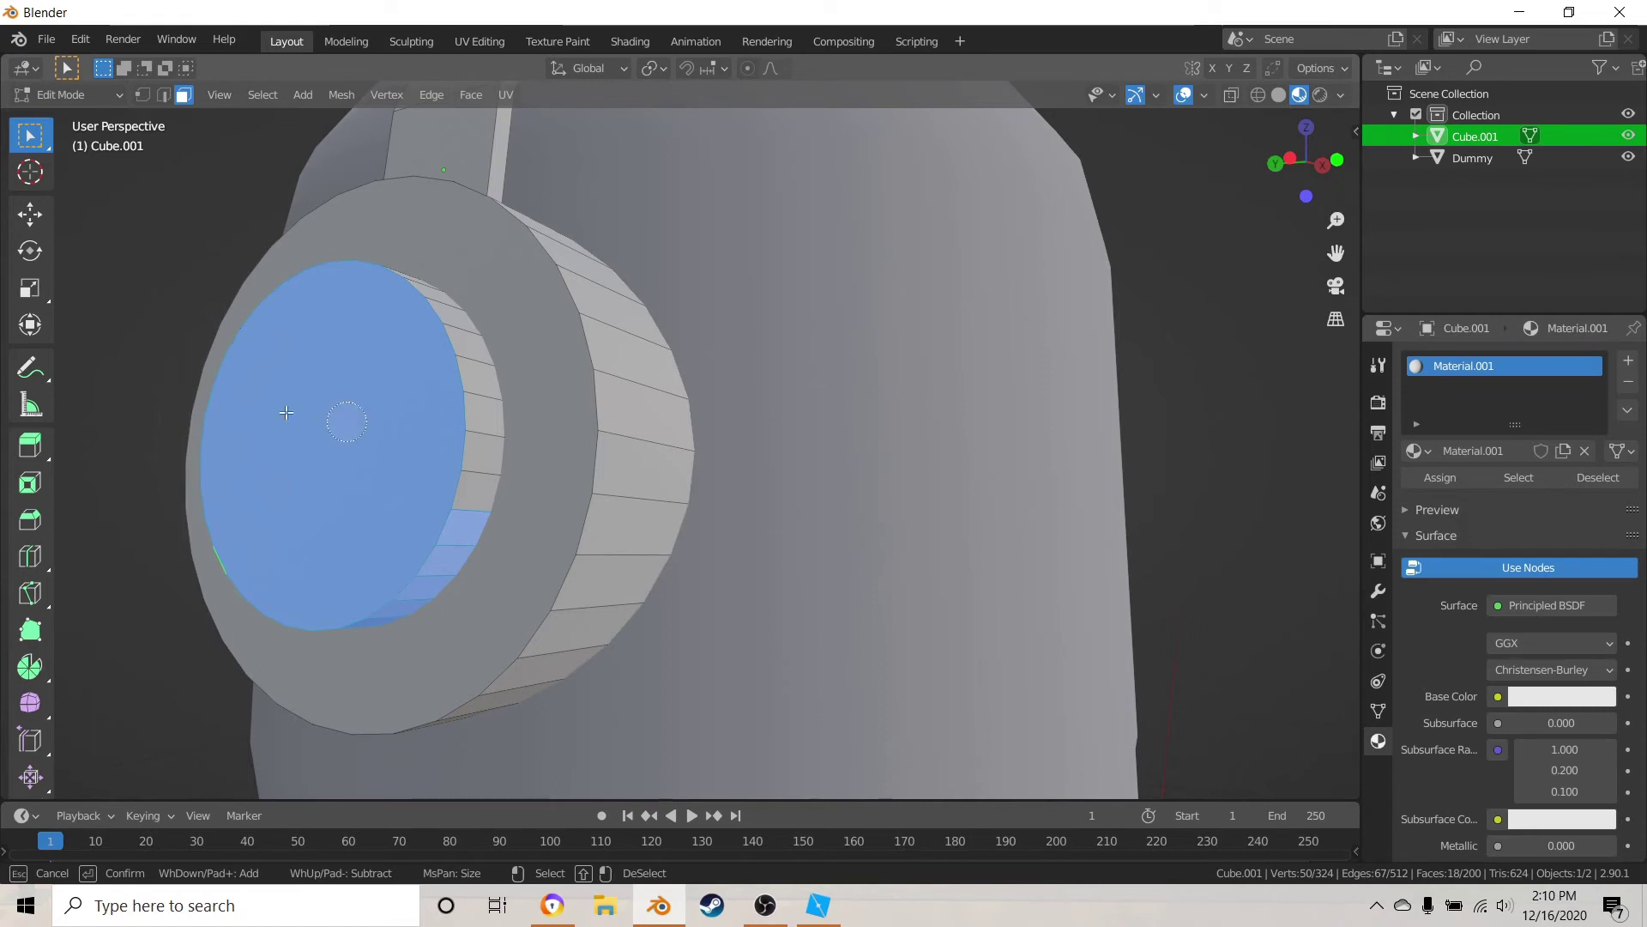
key(Escape)
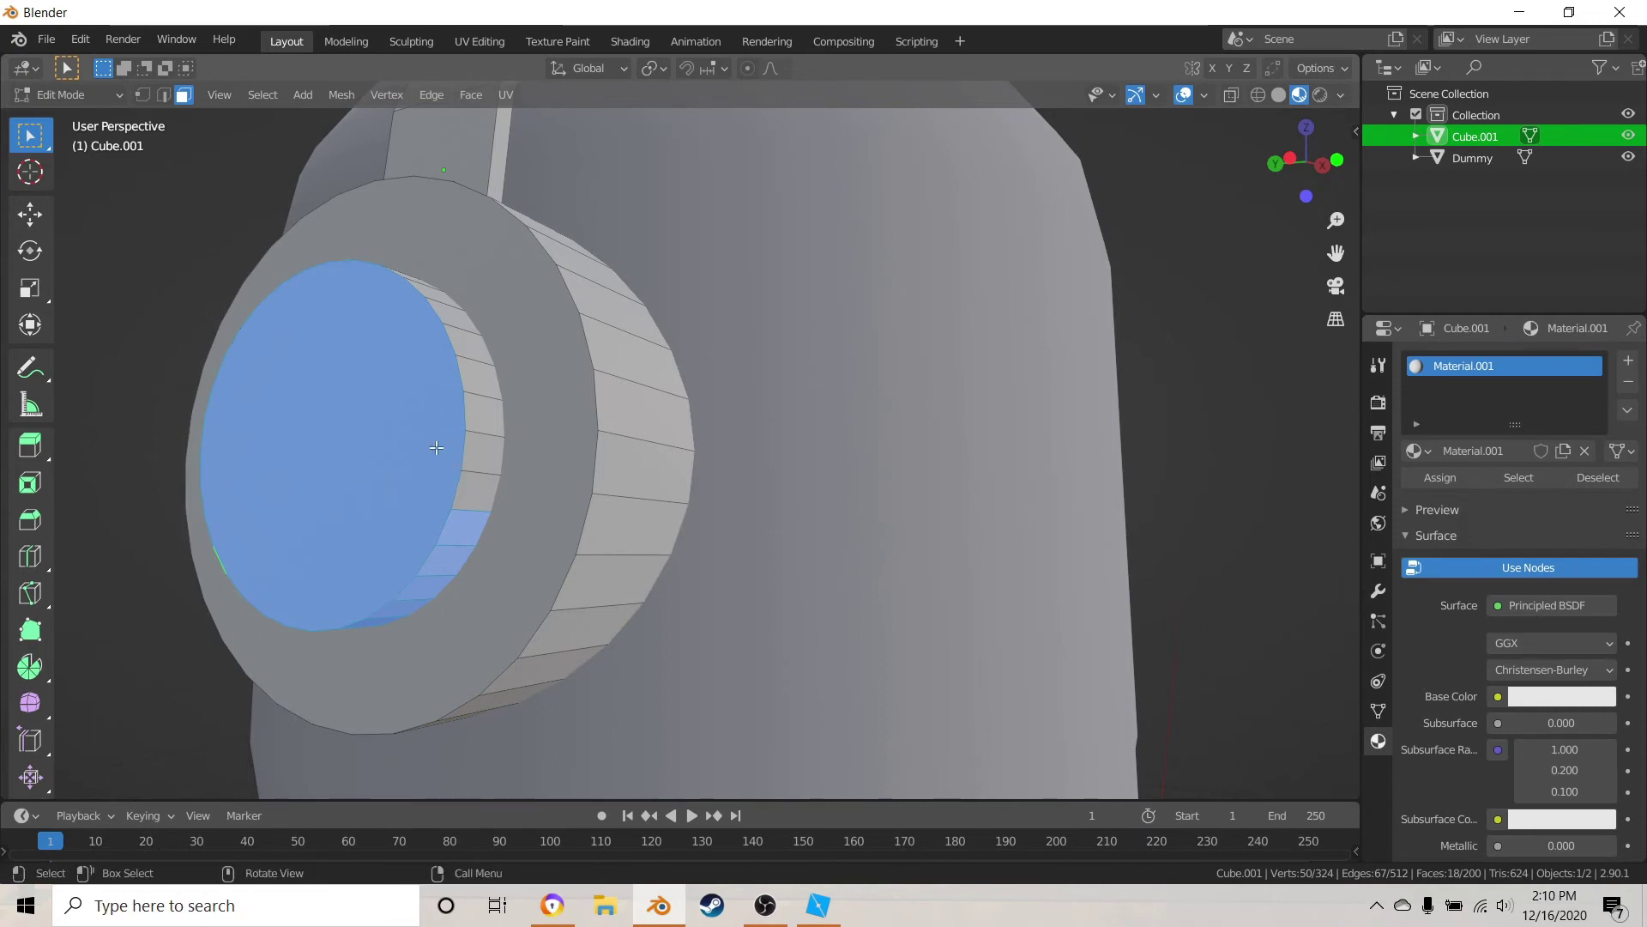
key(c)
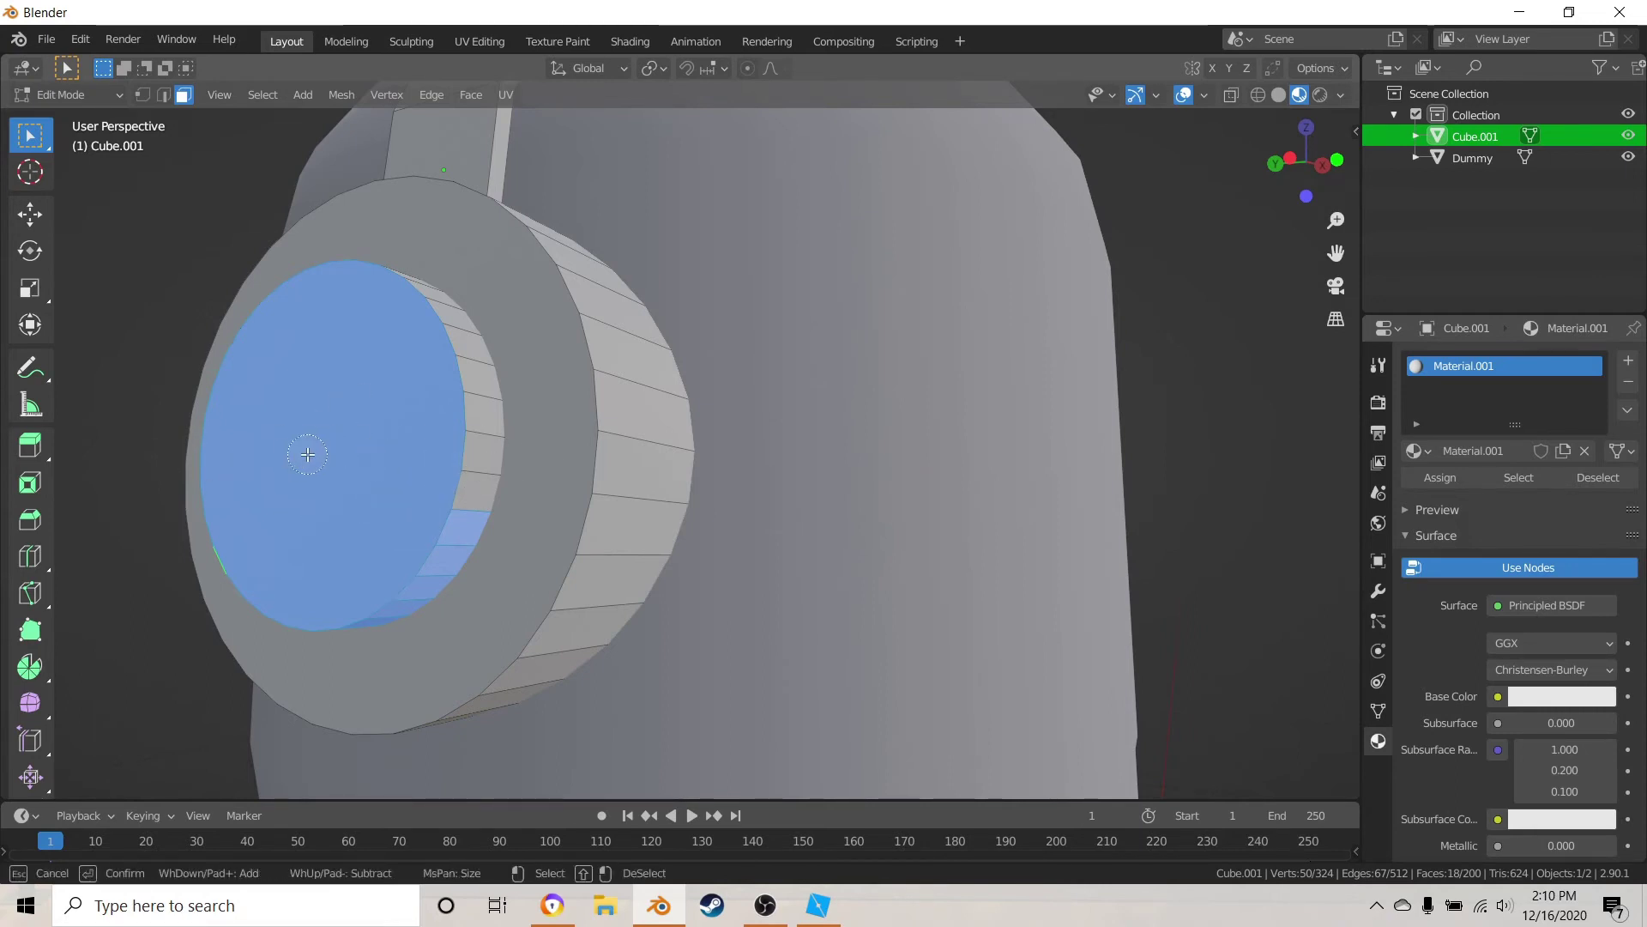
key(Escape)
- Circle-select the remaining rim faces of the raised disc, leaving the surrounding ear cup ring deselected
middle_drag(429, 507, 494, 643)
key(c)
mouse_move(553, 601)
mouse_down()
mouse_move(632, 645)
mouse_move(459, 589)
mouse_up()
key(Escape)
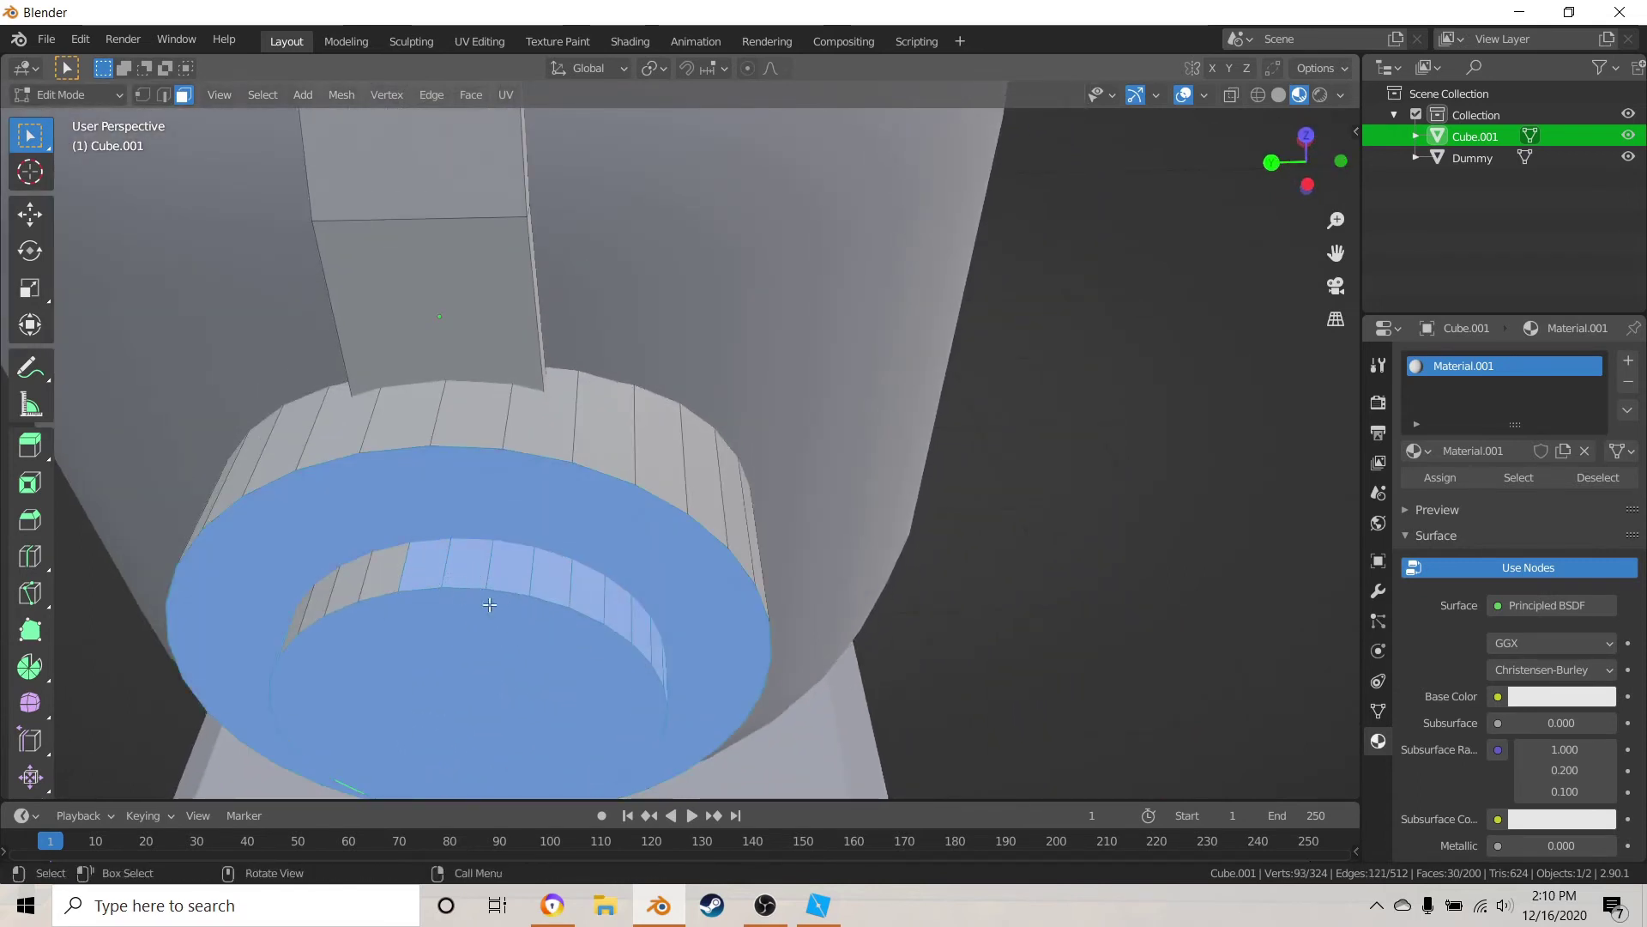
shift+click(468, 519)
middle_drag(531, 641, 712, 567)
key(c)
drag(711, 568, 686, 592)
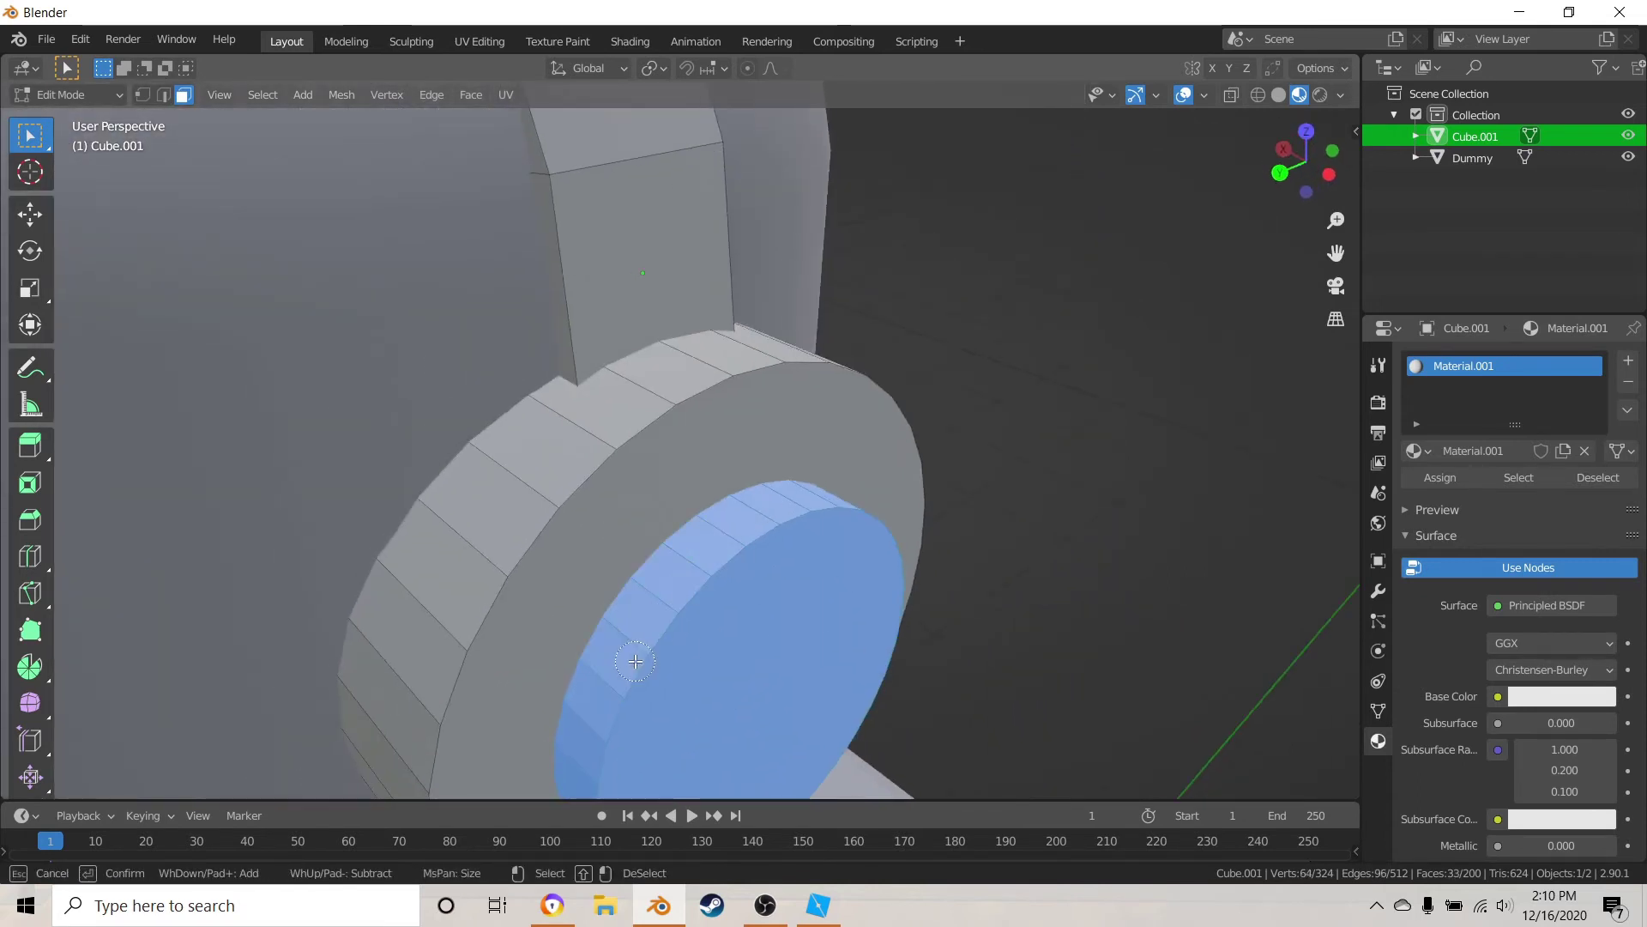
key(Escape)
- Add the opposite ear cup's inner disc face and its nearest rim faces to the selection with Circle Select
scroll(635, 662, down, 5)
middle_drag(463, 661, 773, 610)
scroll(553, 587, up, 2)
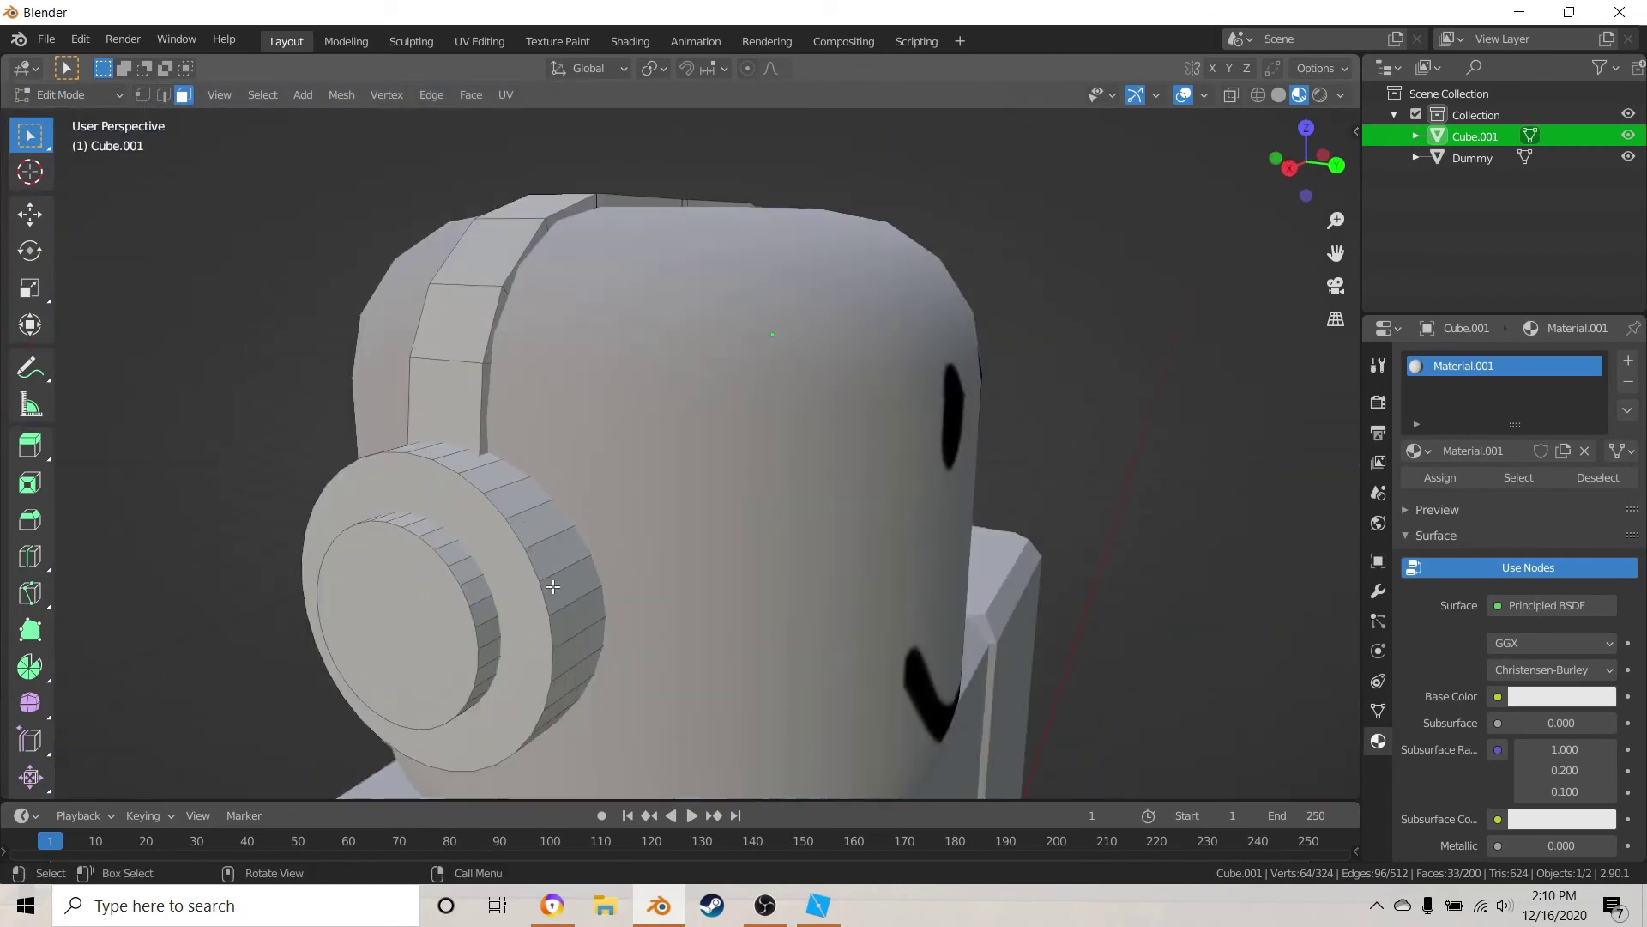
key(KP_Decimal)
key(c)
drag(735, 536, 736, 561)
key(Escape)
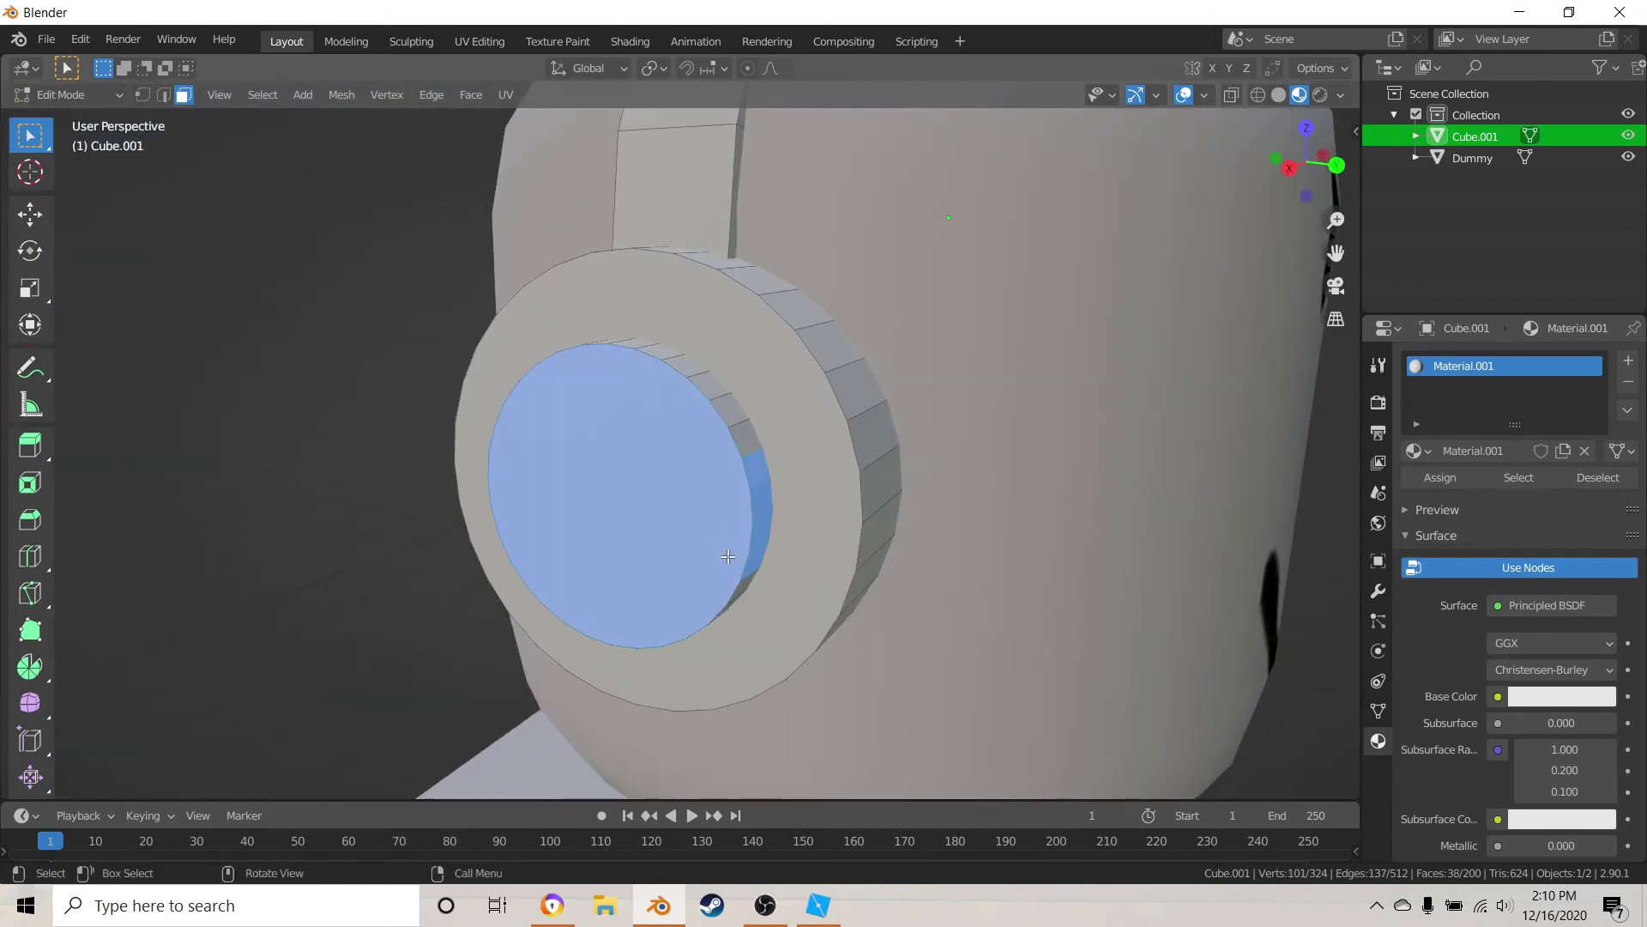
- Circle-select more of the lower rim faces on the second ear cup's raised inner disc
middle_drag(721, 532, 710, 482)
key(c)
drag(611, 148, 549, 232)
key(Escape)
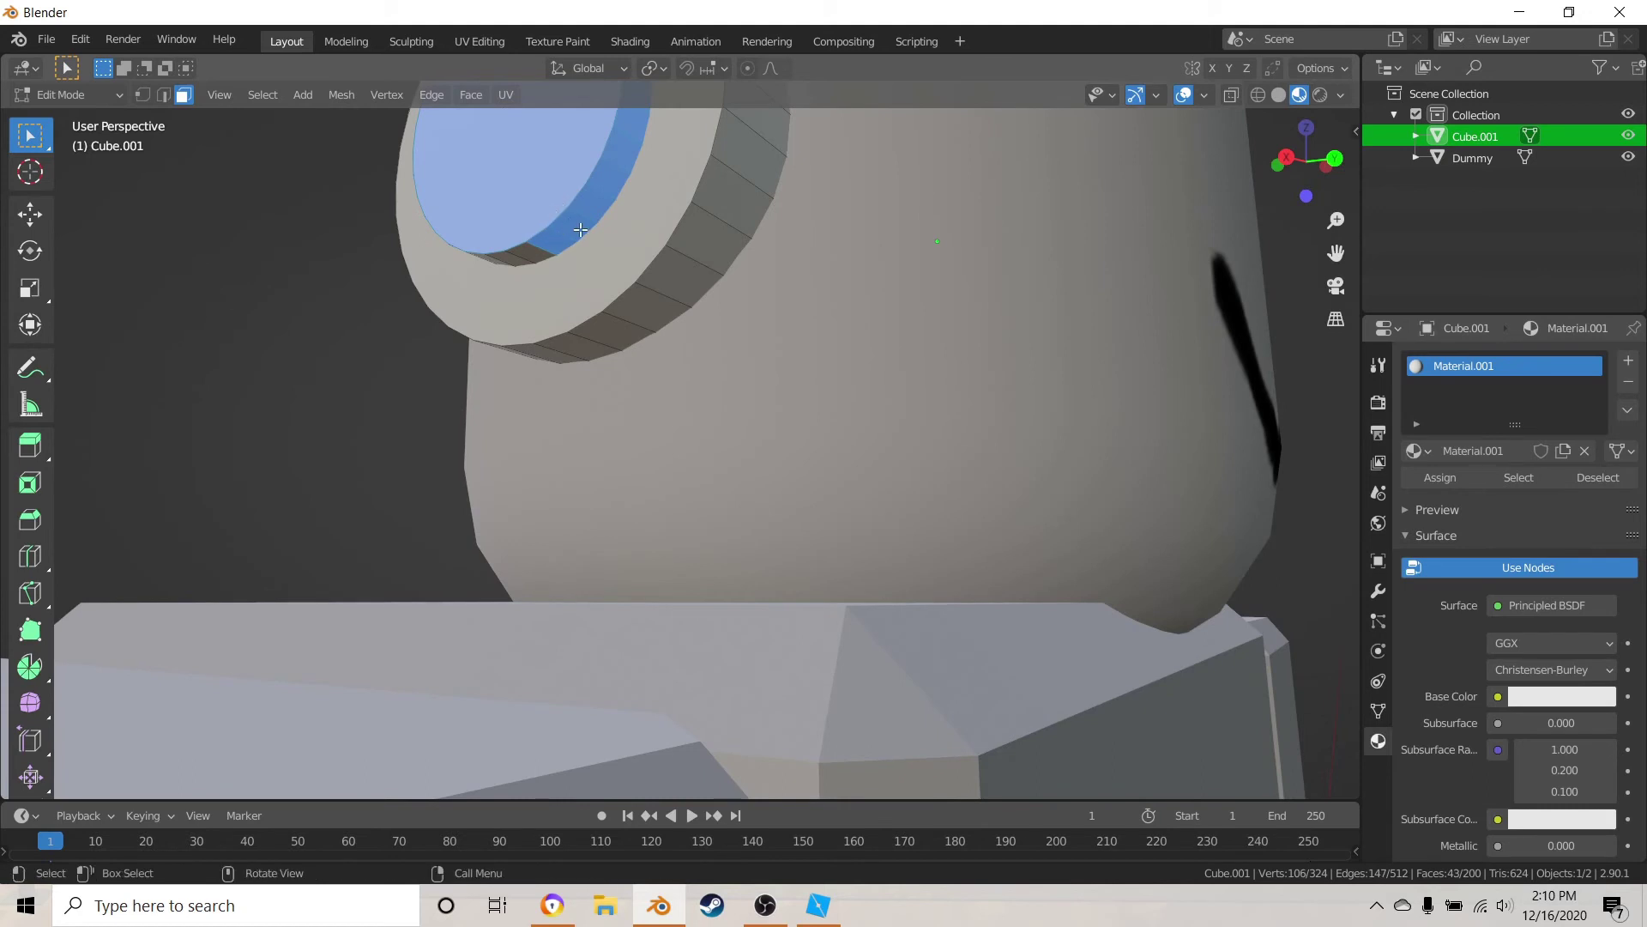
- Circle-select the rim faces along the underside of the disc from the other side and remove the surrounding ring face from the selection
middle_drag(550, 232, 673, 253)
mouse_move(892, 324)
shift+middle_down()
mouse_move(568, 368)
mouse_move(692, 349)
mouse_move(794, 257)
shift+middle_up()
key(c)
click(804, 249)
drag(805, 249, 746, 194)
right_click(746, 194)
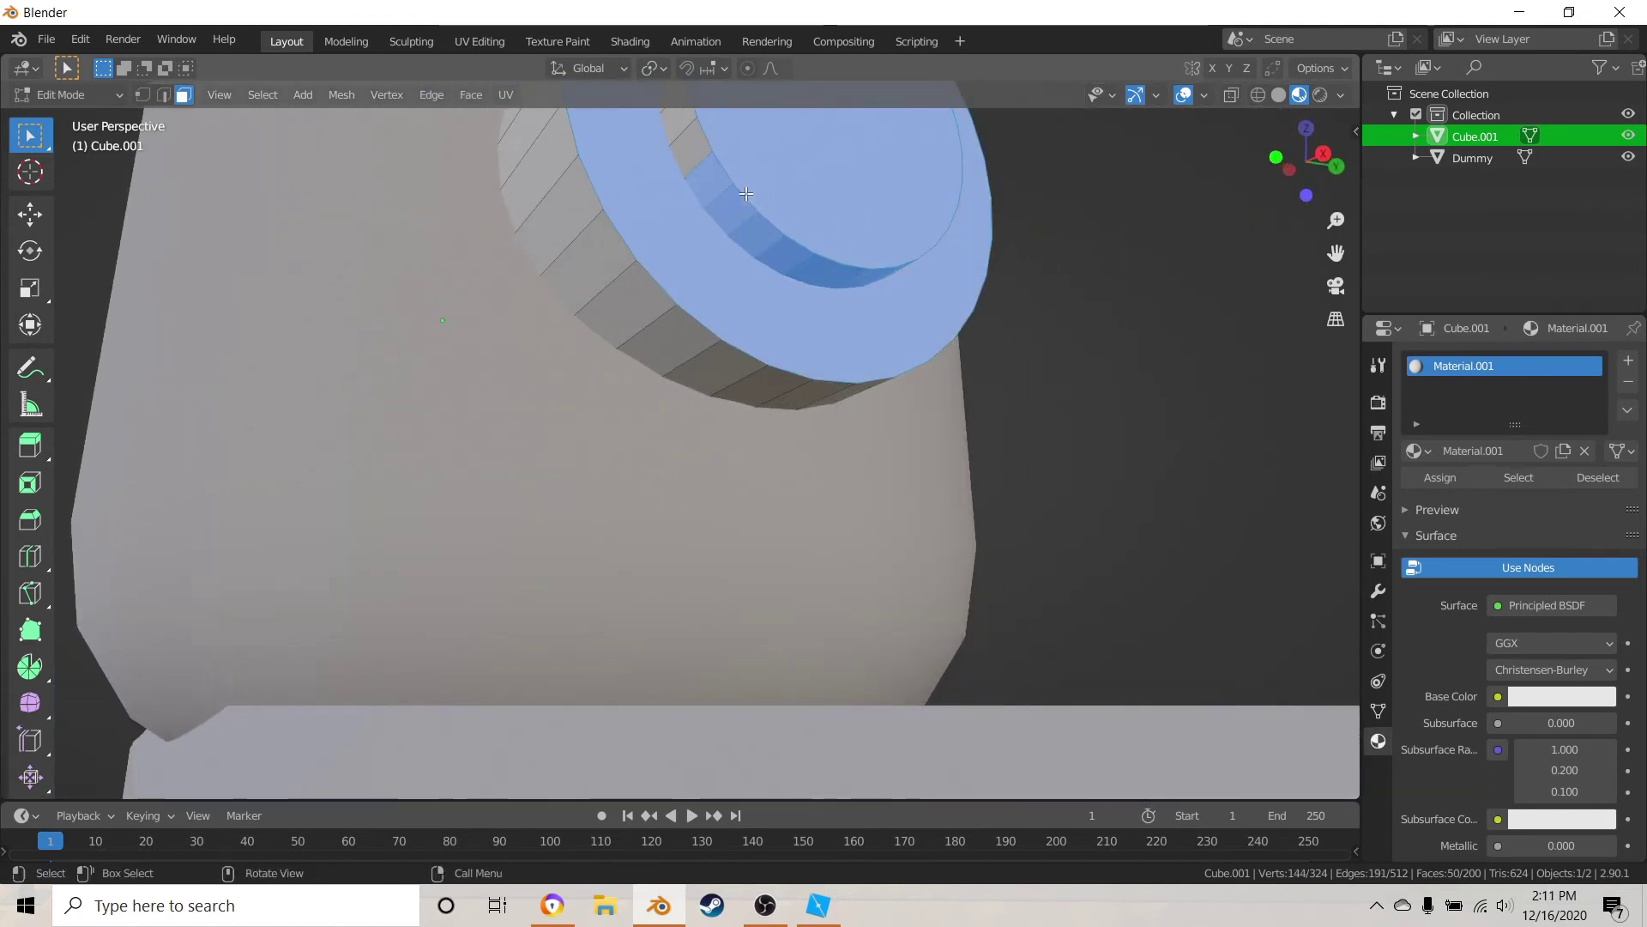
shift+click(764, 309)
- Extend the selection upward with Circle Select along one side of the inner disc's rim
shift+middle_drag(752, 146, 820, 408)
key(c)
drag(934, 506, 934, 436)
right_click(934, 436)
middle_drag(661, 111, 654, 154)
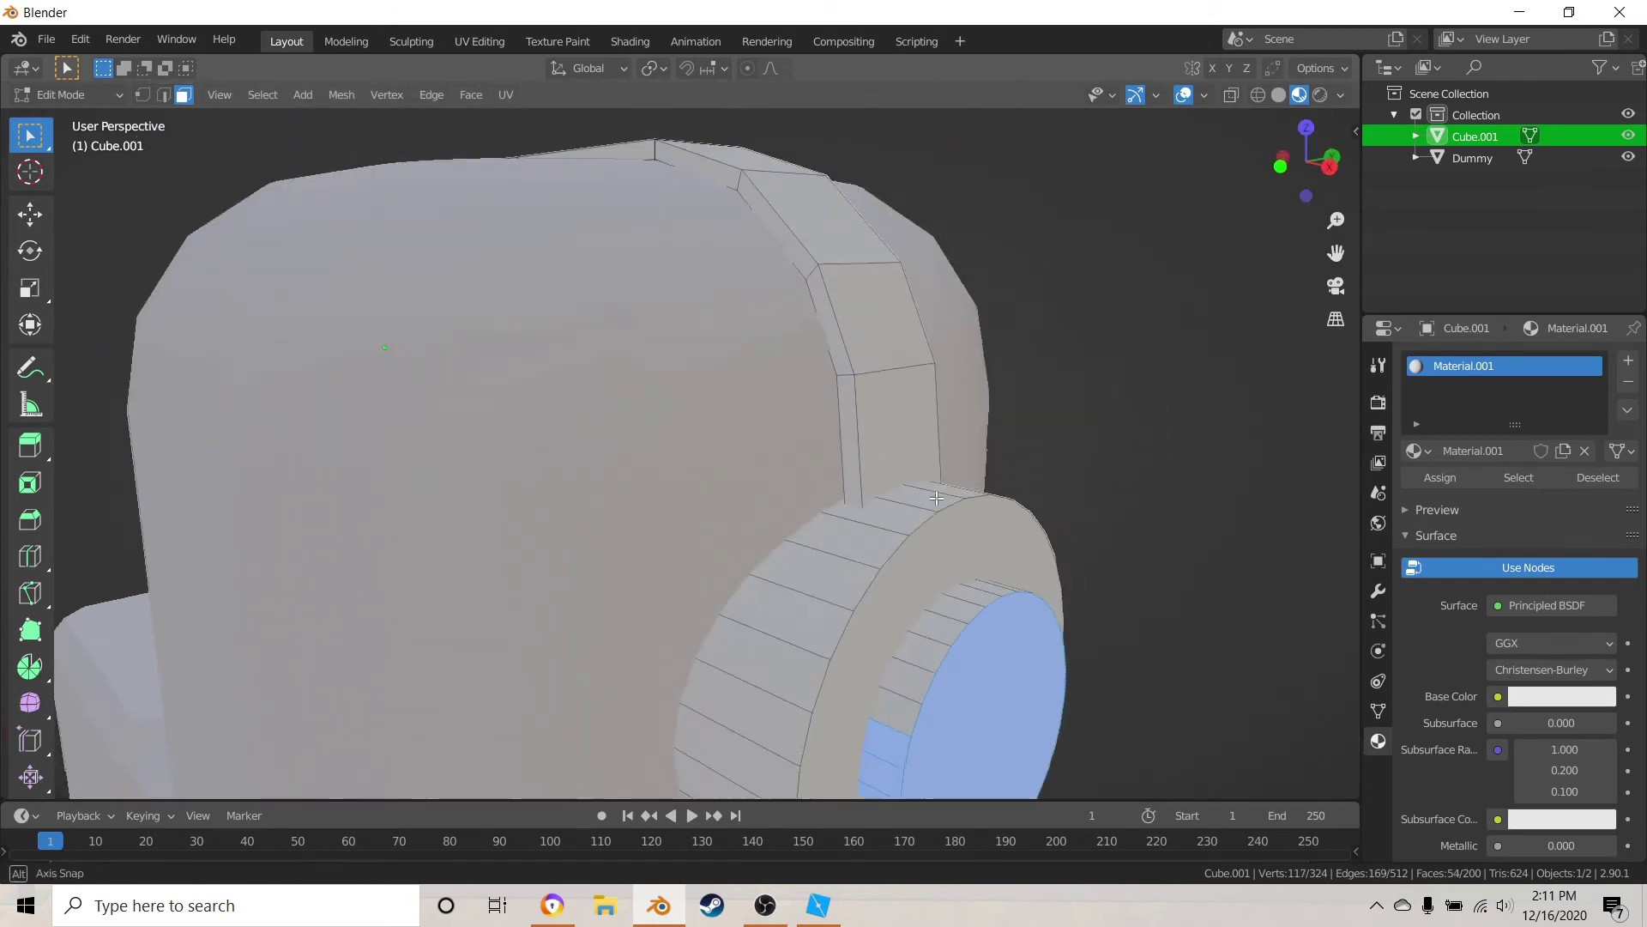
- Add the rim faces on the disc's opposite upper side with Circle Select and deselect the surrounding ring face
shift+middle_drag(1051, 558, 774, 470)
key(c)
middle_drag(563, 588, 617, 577)
click(617, 577)
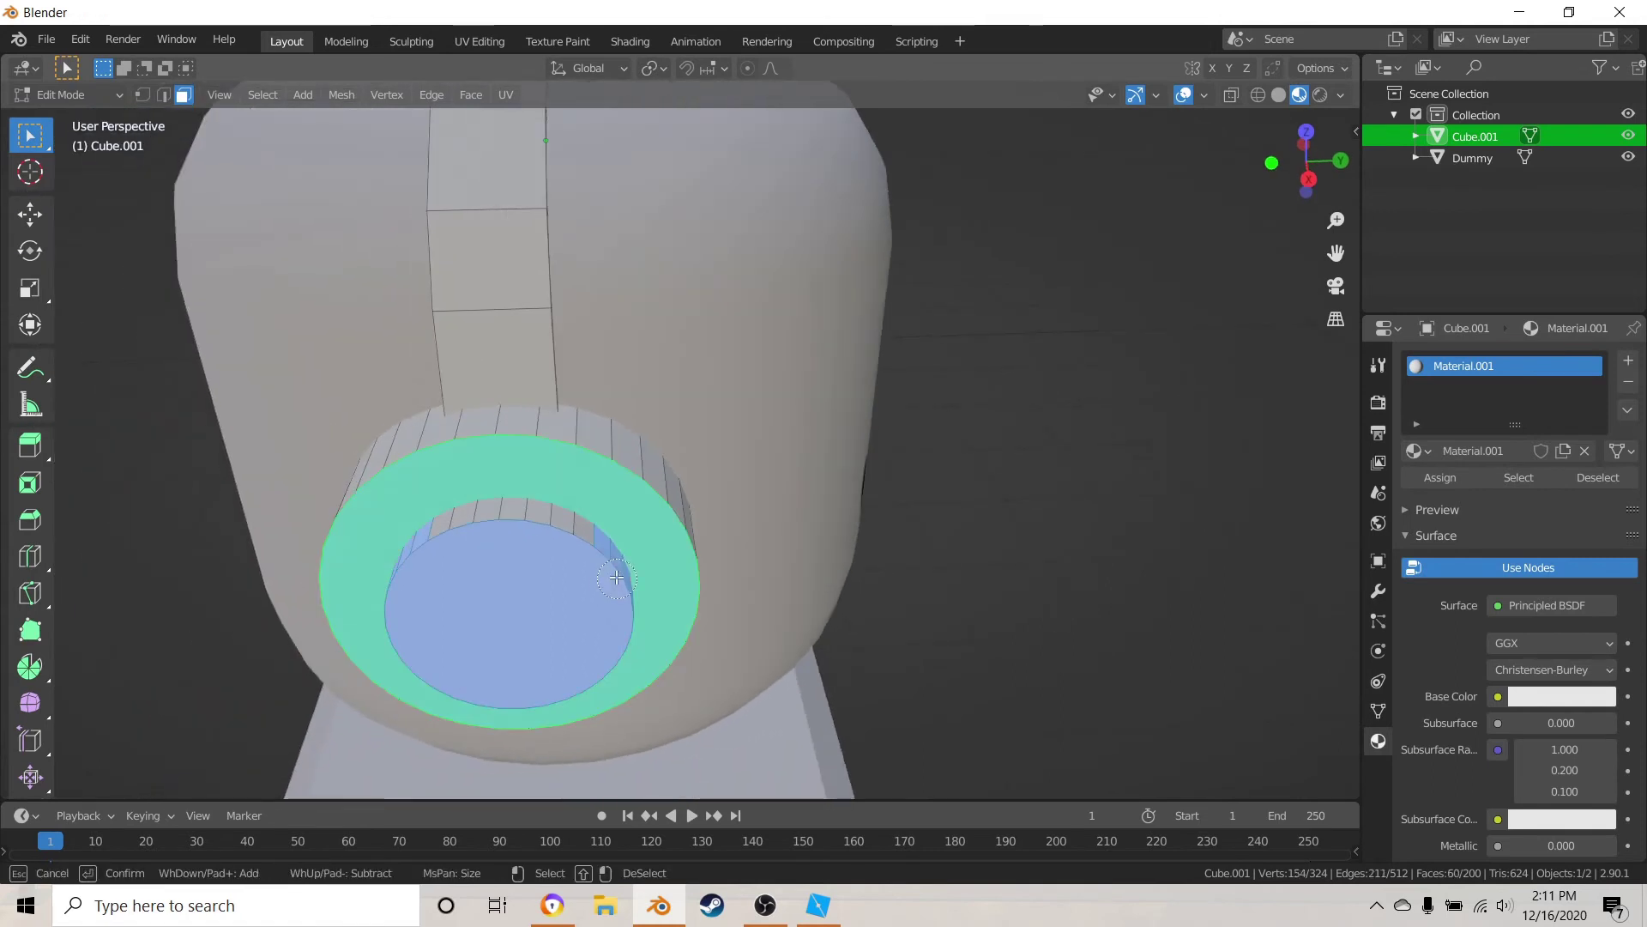
right_click(565, 557)
shift+click(665, 525)
- Circle-select the remaining rim faces across the top of the inner disc
shift+middle_drag(664, 525, 705, 430)
middle_drag(673, 562, 673, 610)
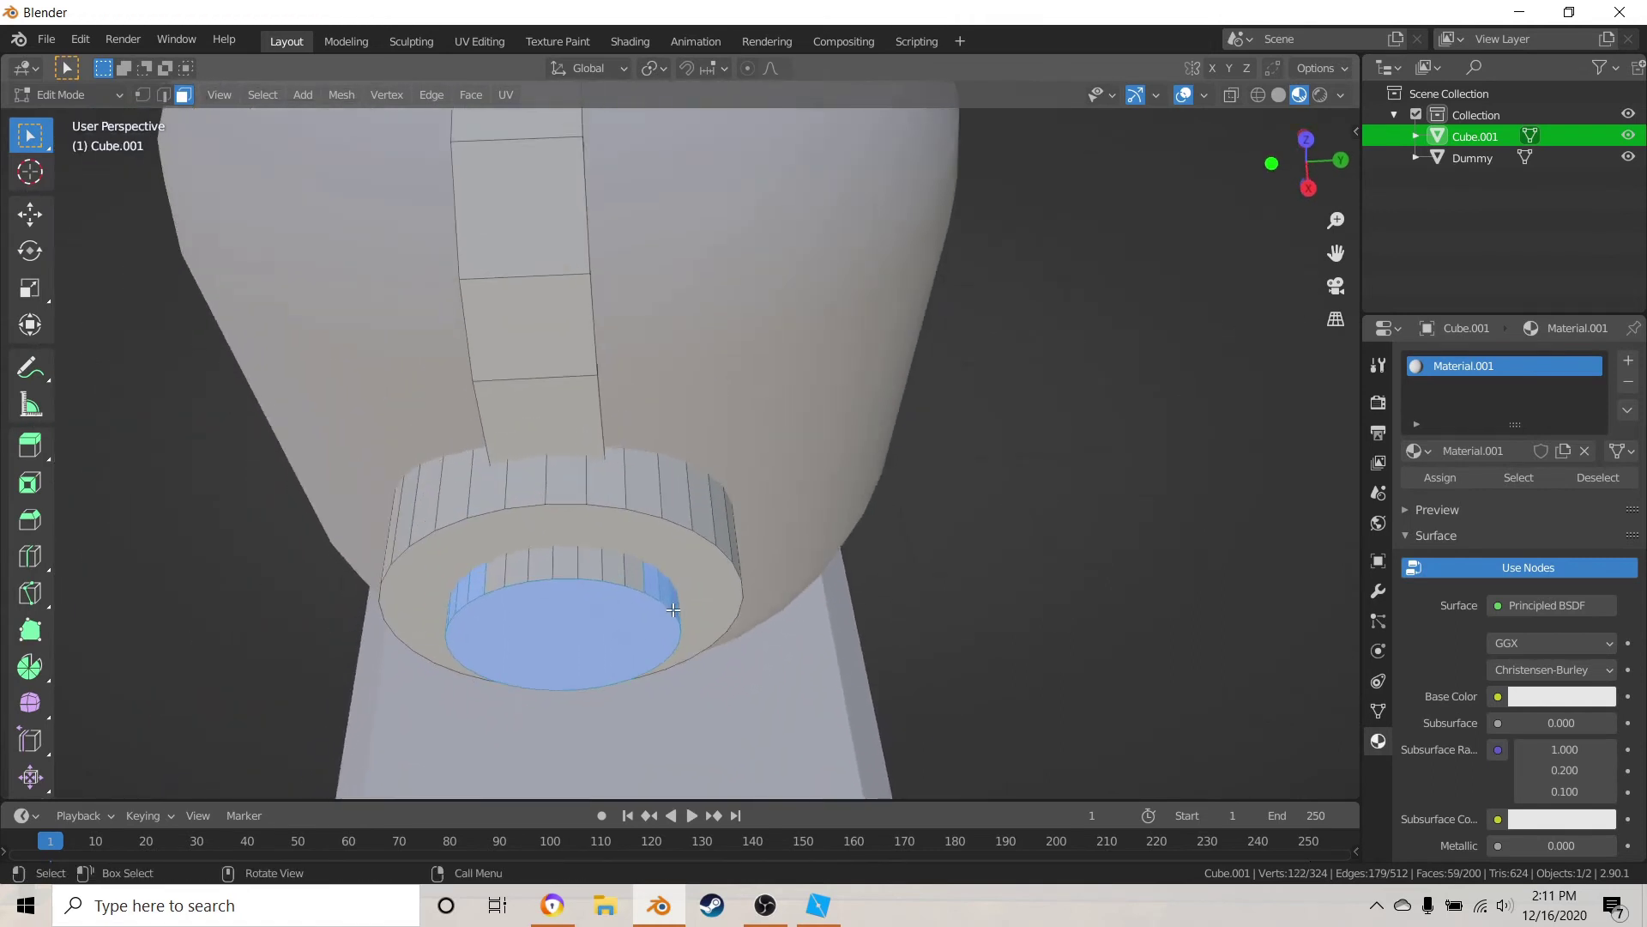
scroll(674, 610, up, 3)
key(c)
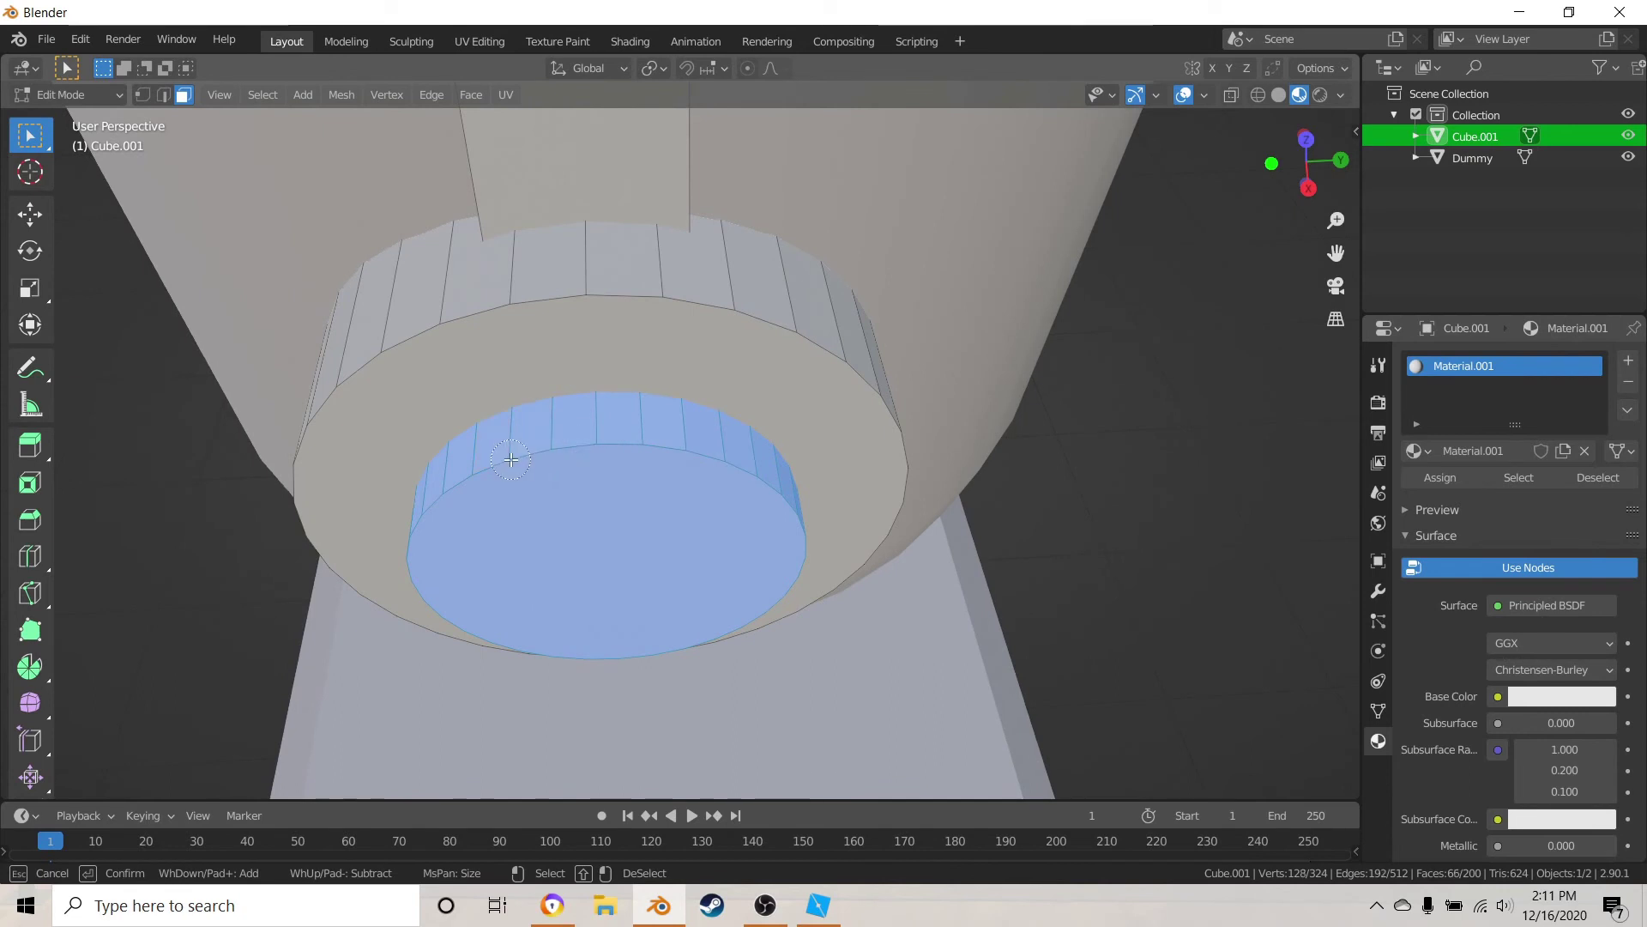
right_click(511, 459)
- Add a second material slot with a new material and assign it to the selected disc faces
scroll(600, 480, down, 6)
middle_drag(858, 549, 665, 515)
scroll(858, 567, down, 2)
shift+middle_drag(974, 589, 754, 549)
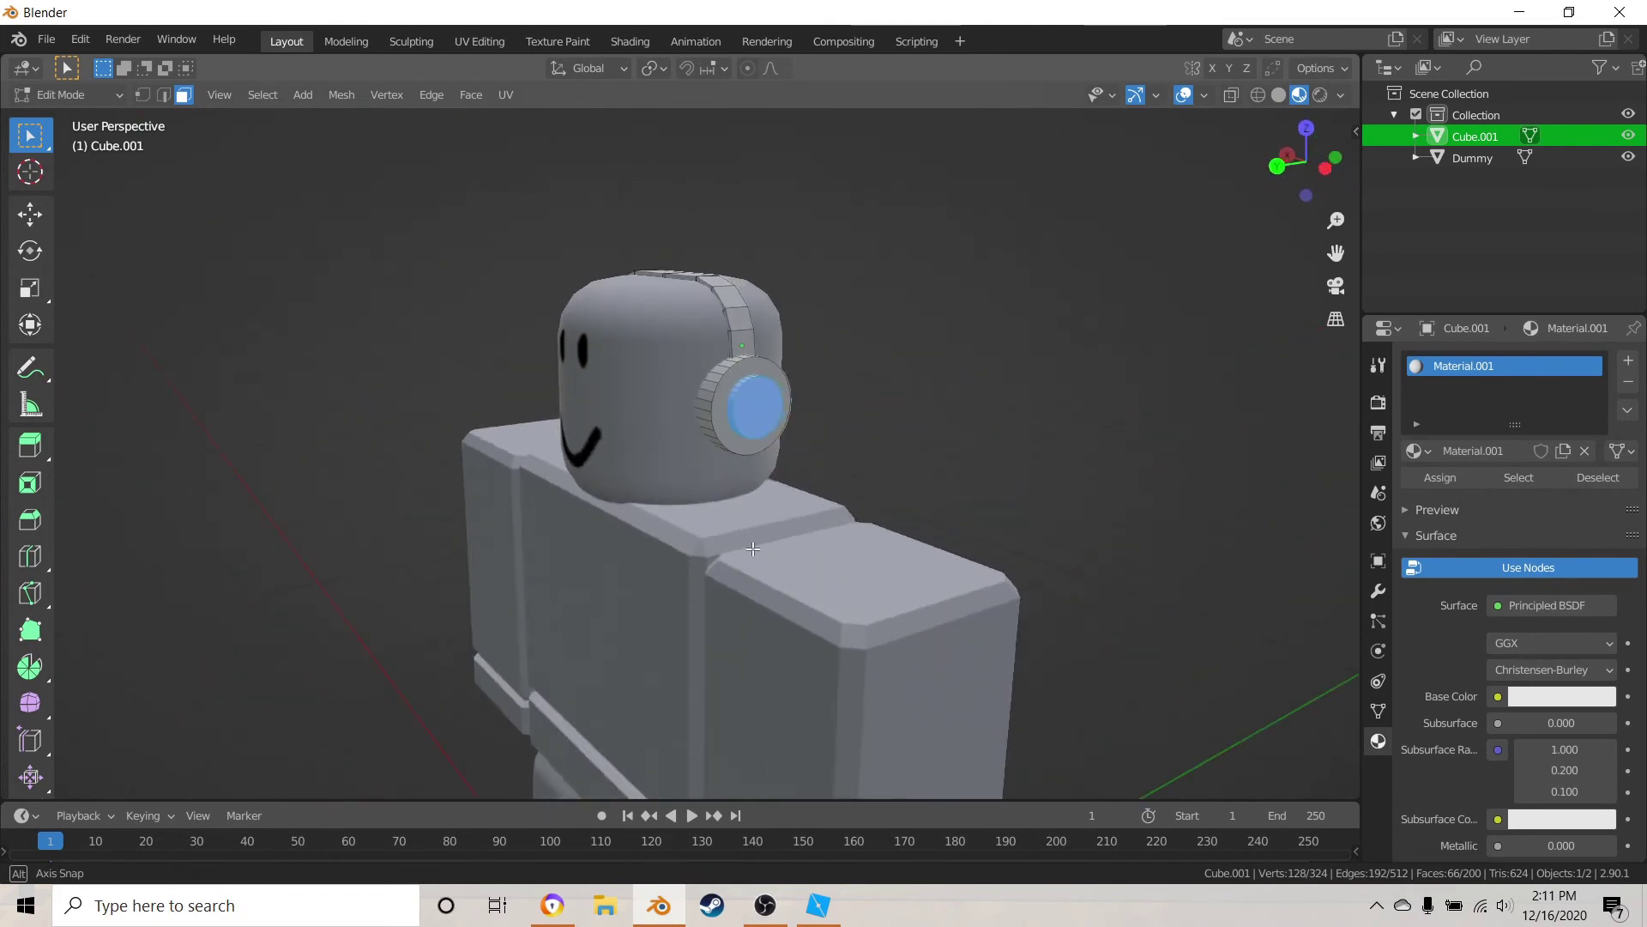
scroll(858, 536, up, 2)
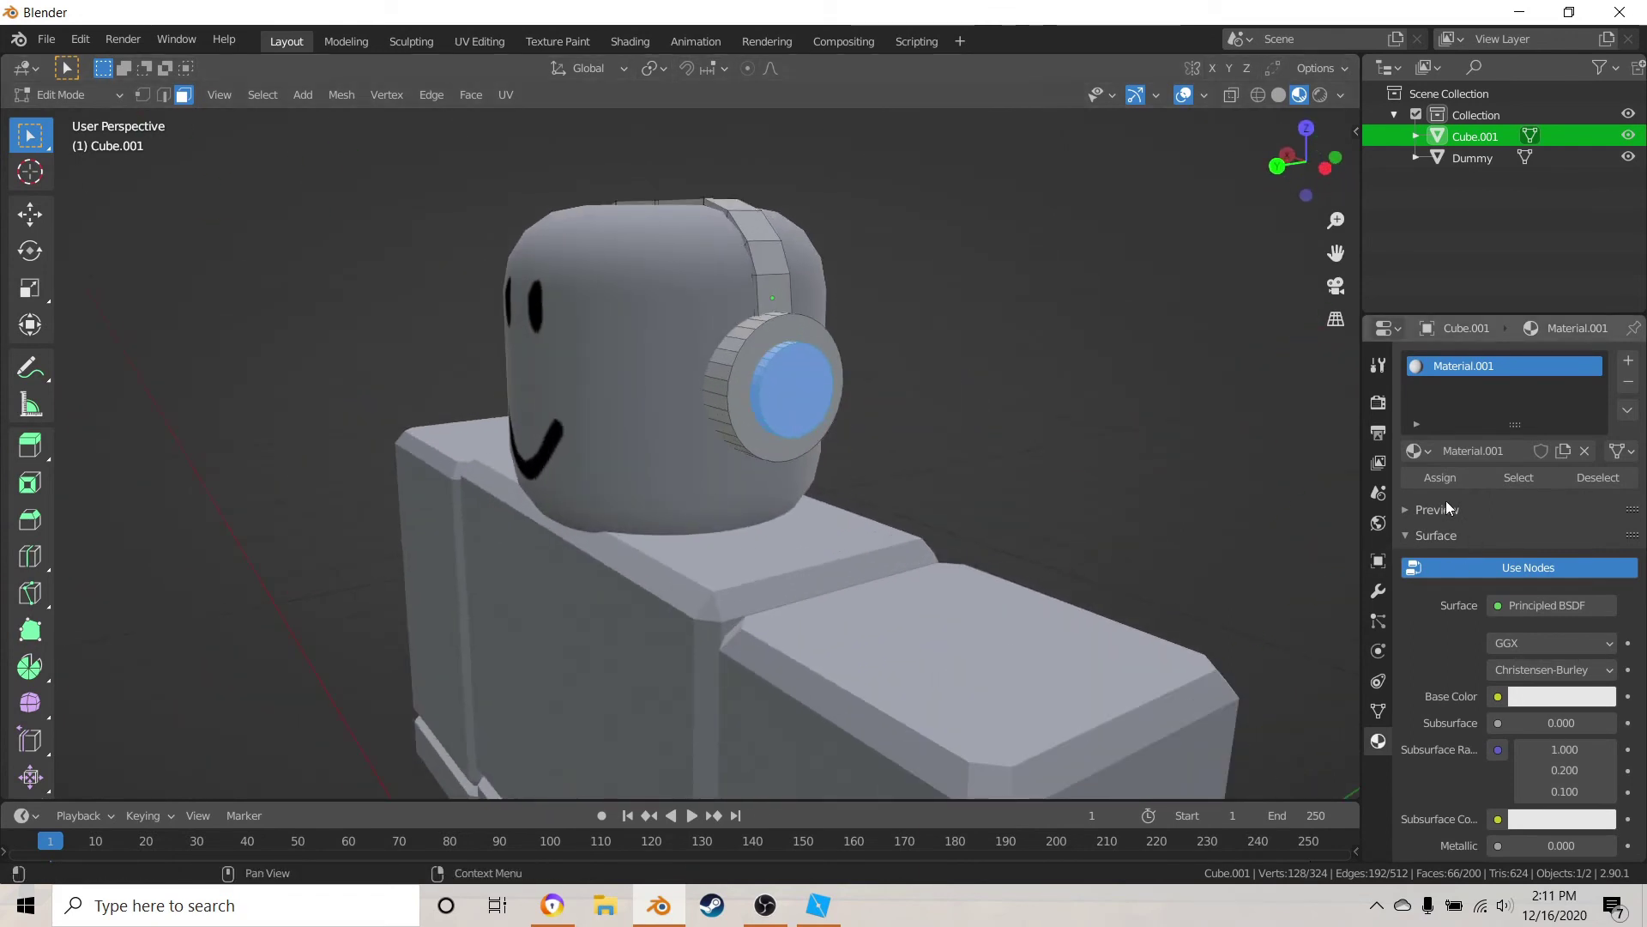
click(1518, 477)
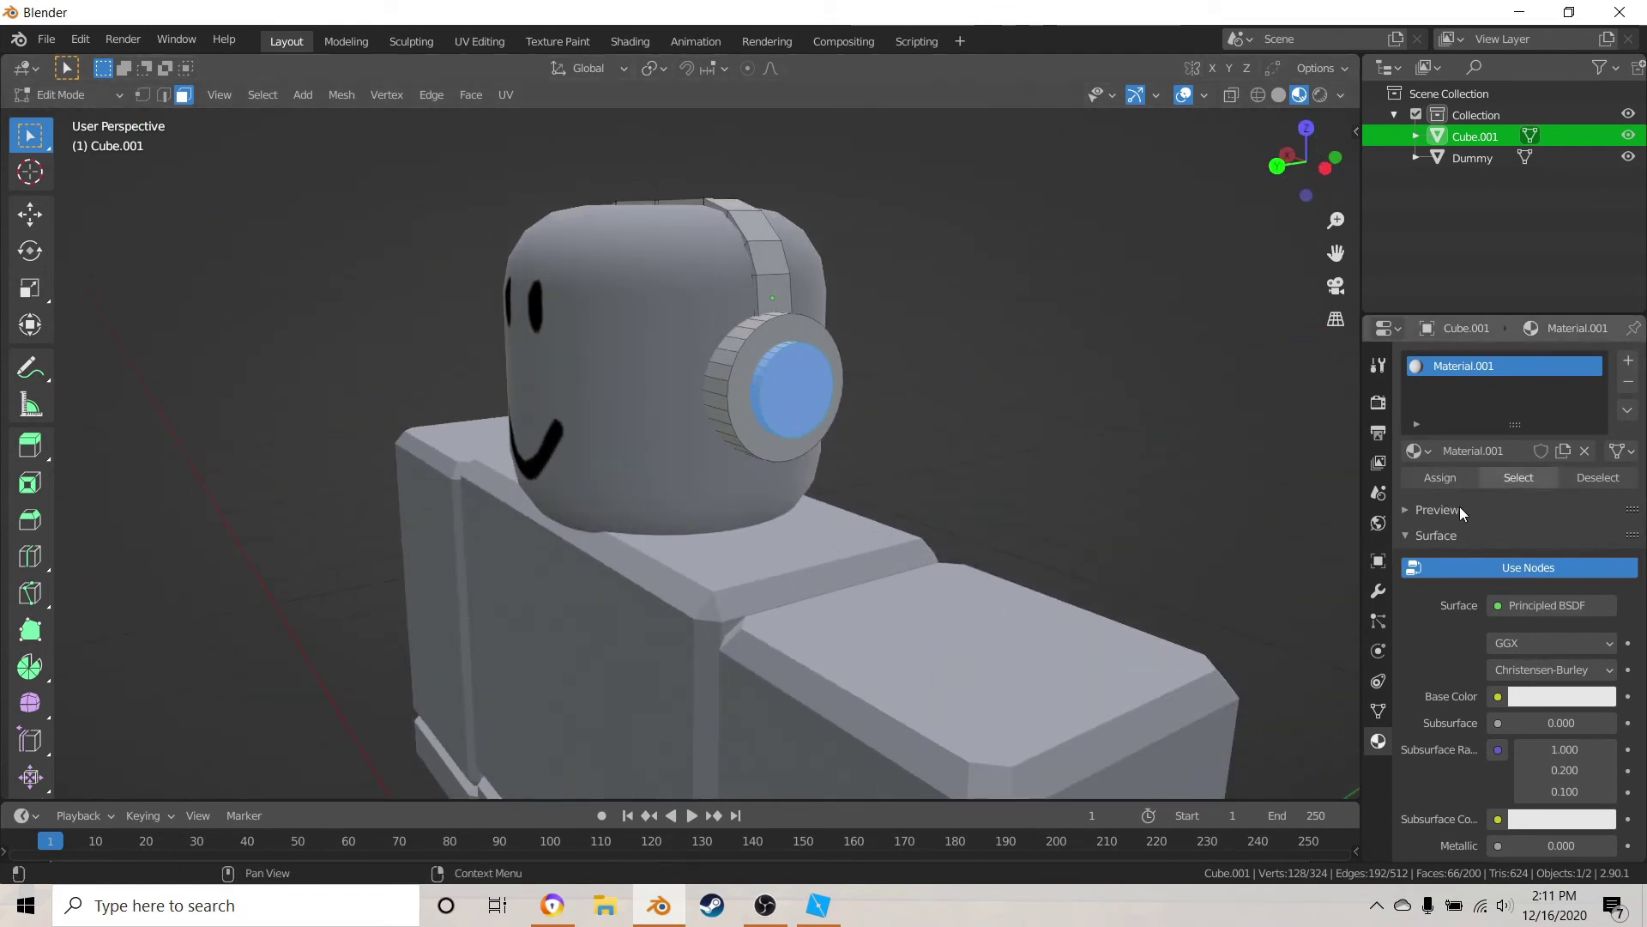
click(1629, 361)
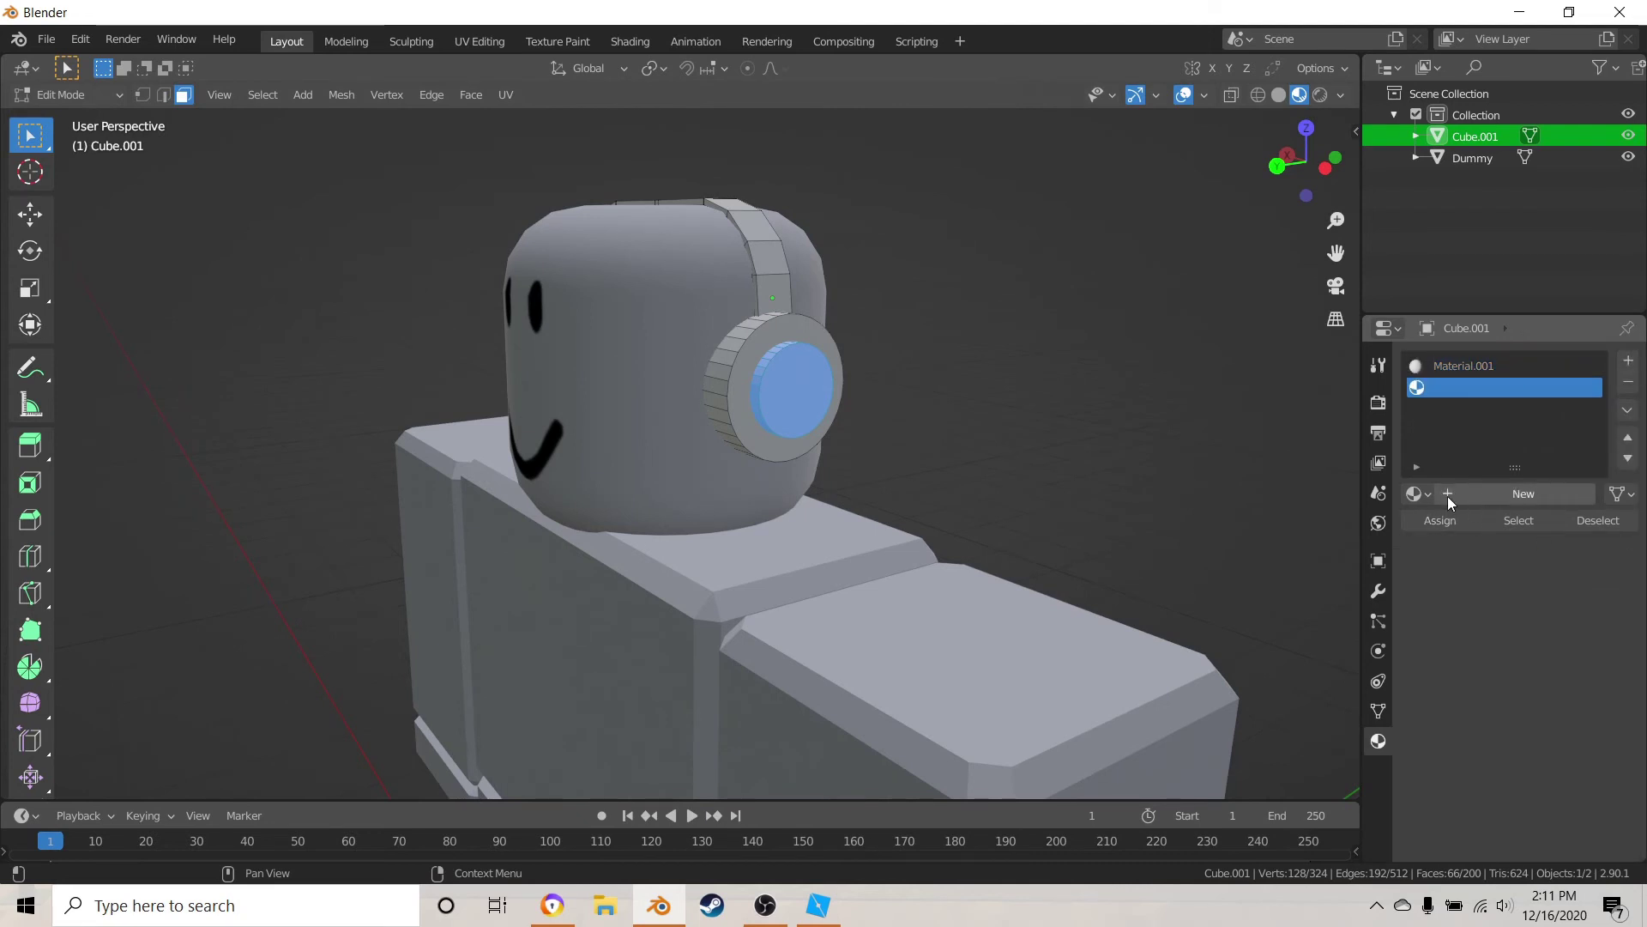
click(1471, 493)
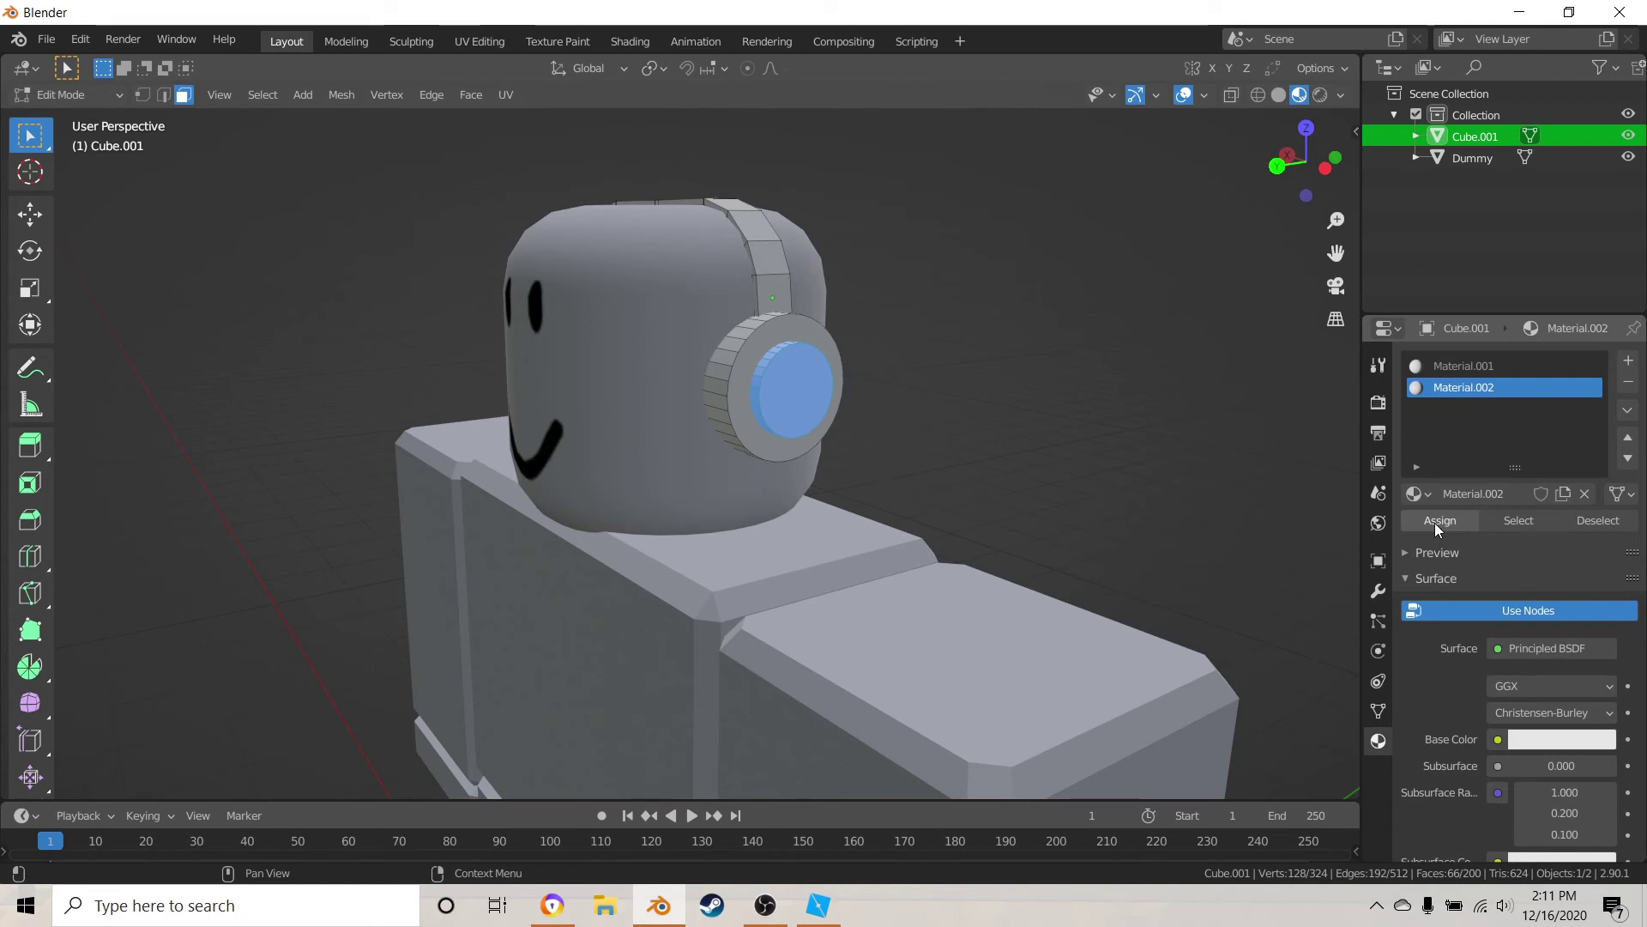
- Set the new material's base colour to orange-red with hue 0.040, saturation 0.800 and value 1.000
click(1555, 738)
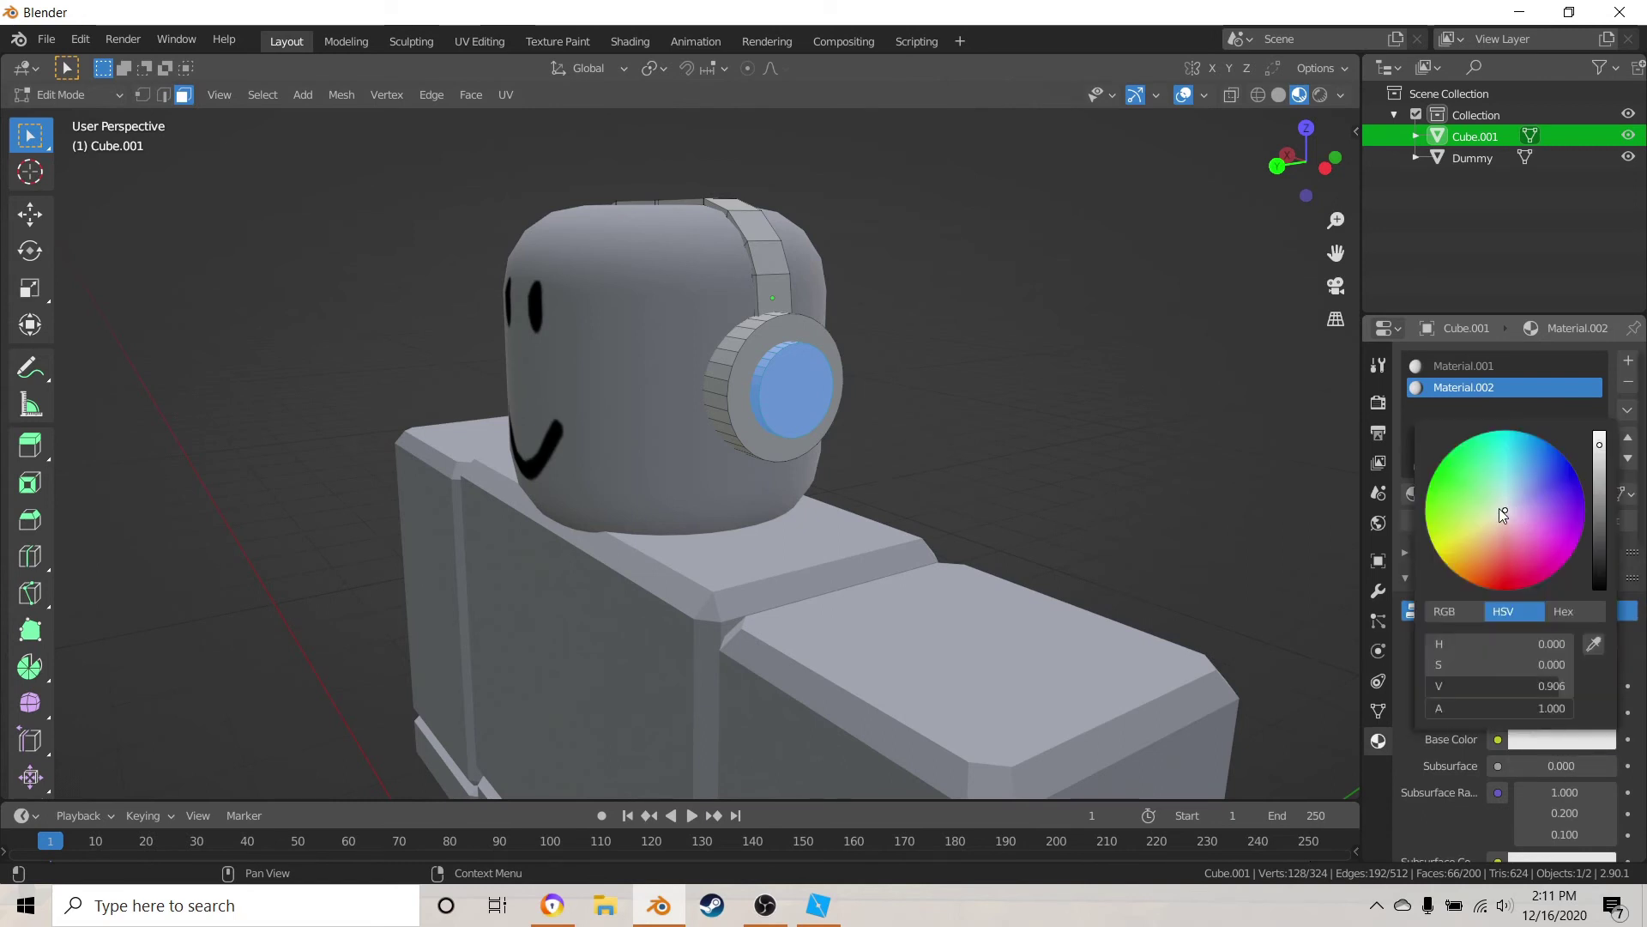
drag(1504, 513, 1487, 582)
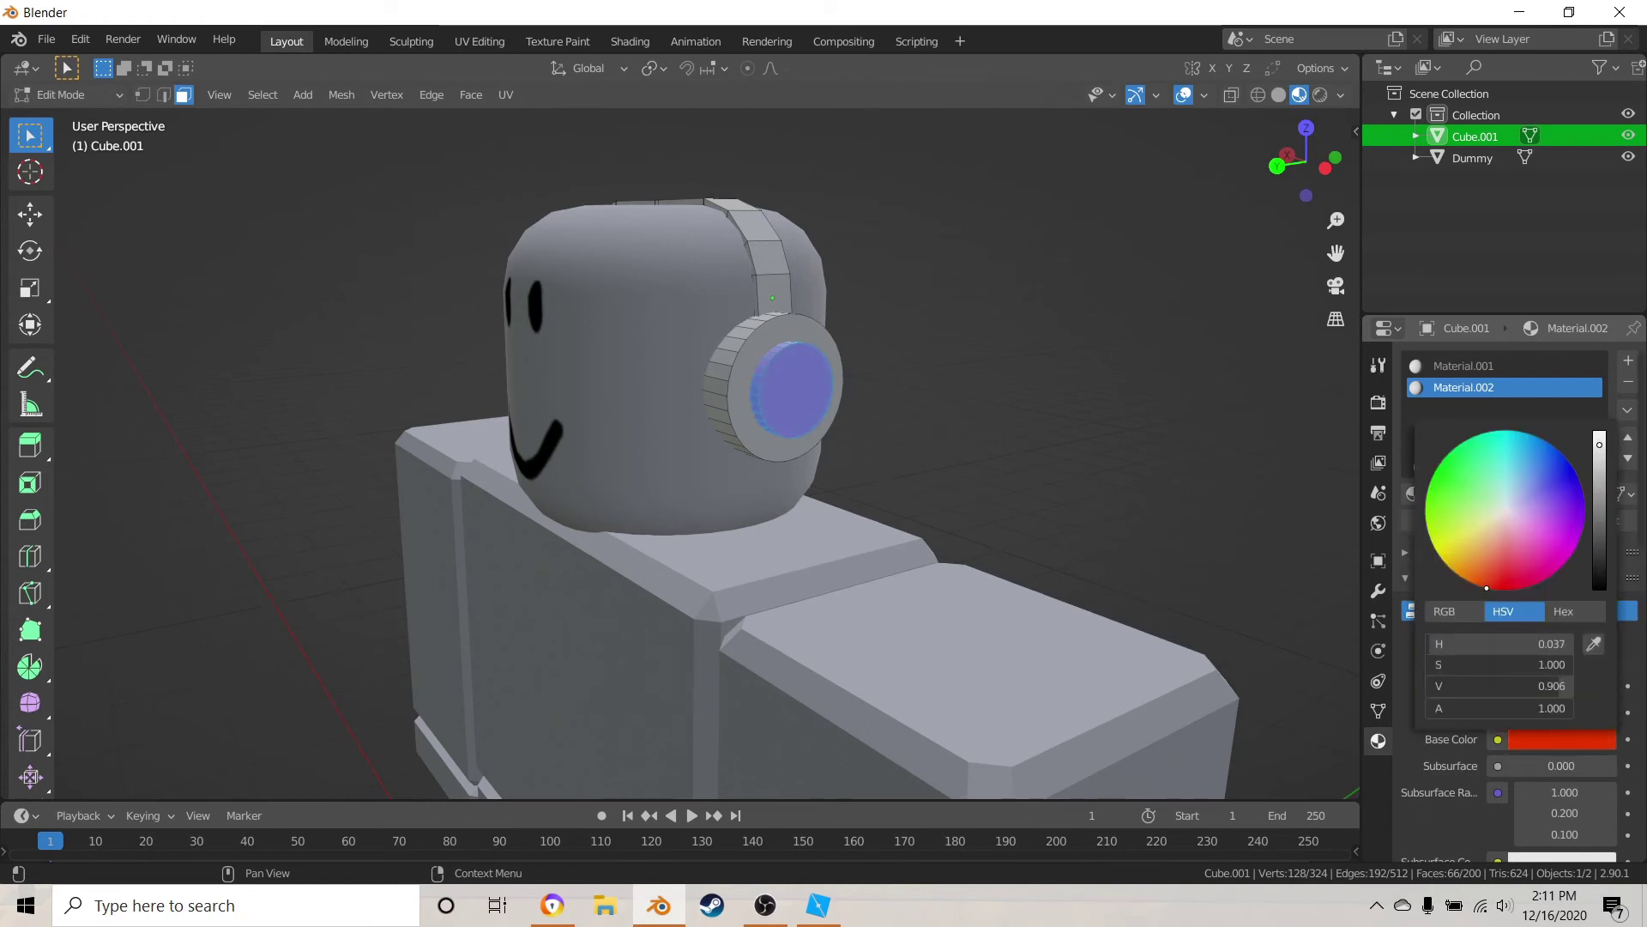
drag(1600, 454, 1599, 431)
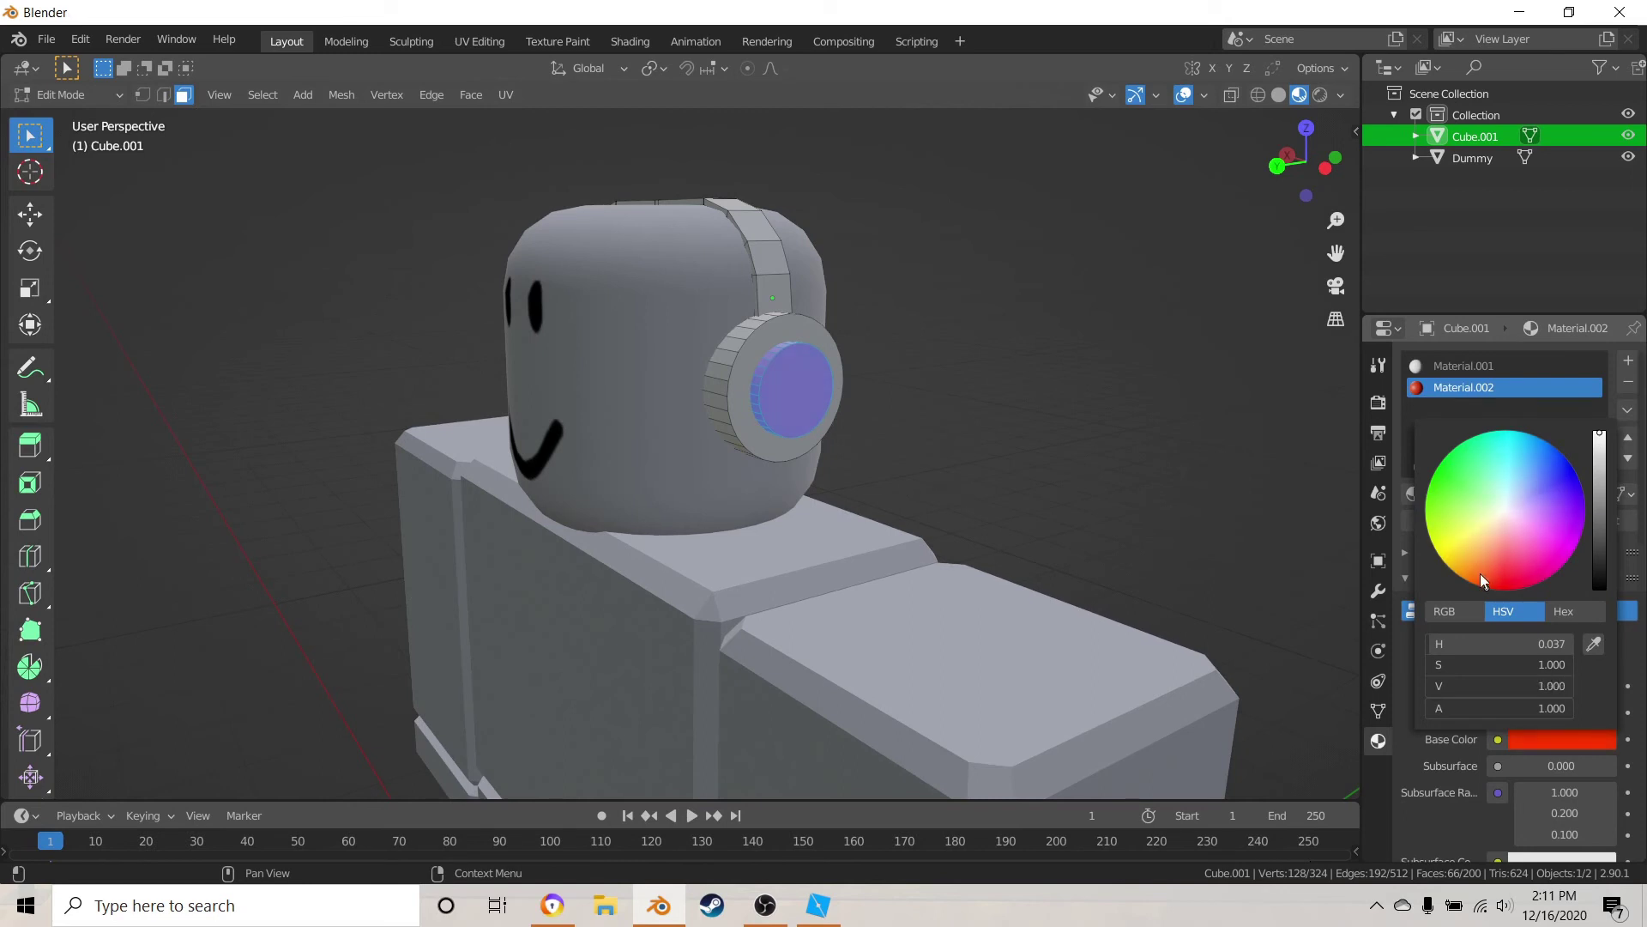
drag(1480, 573, 1488, 577)
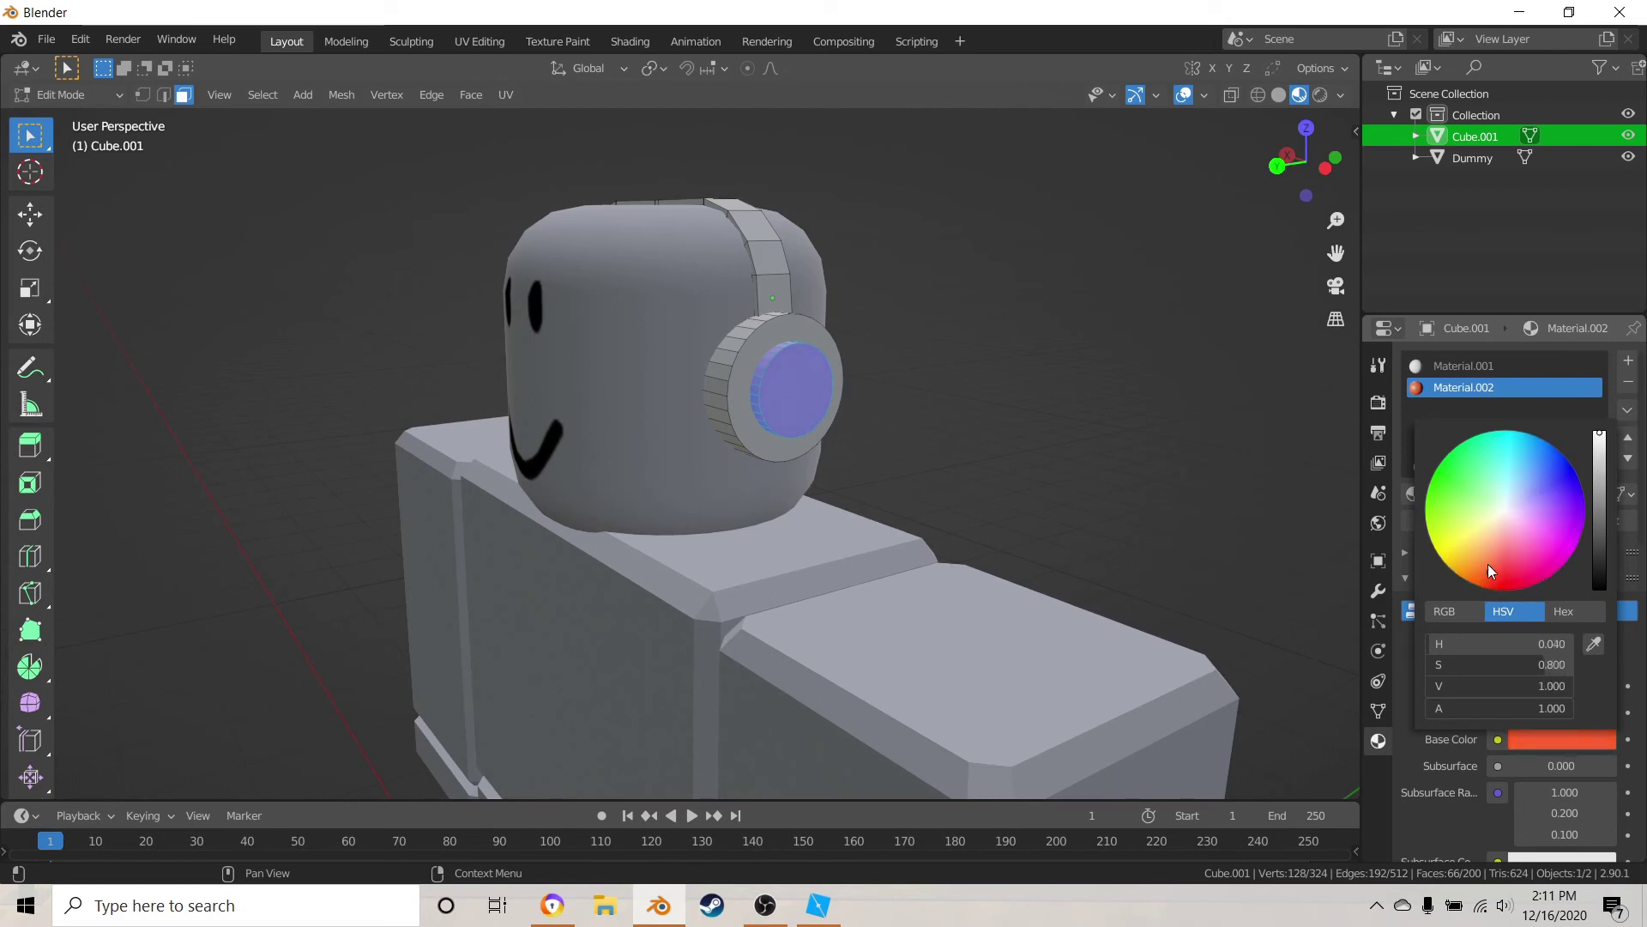
- Deselect all faces and return the headphones to Object Mode with nothing selected
scroll(810, 519, down, 3)
key(a)
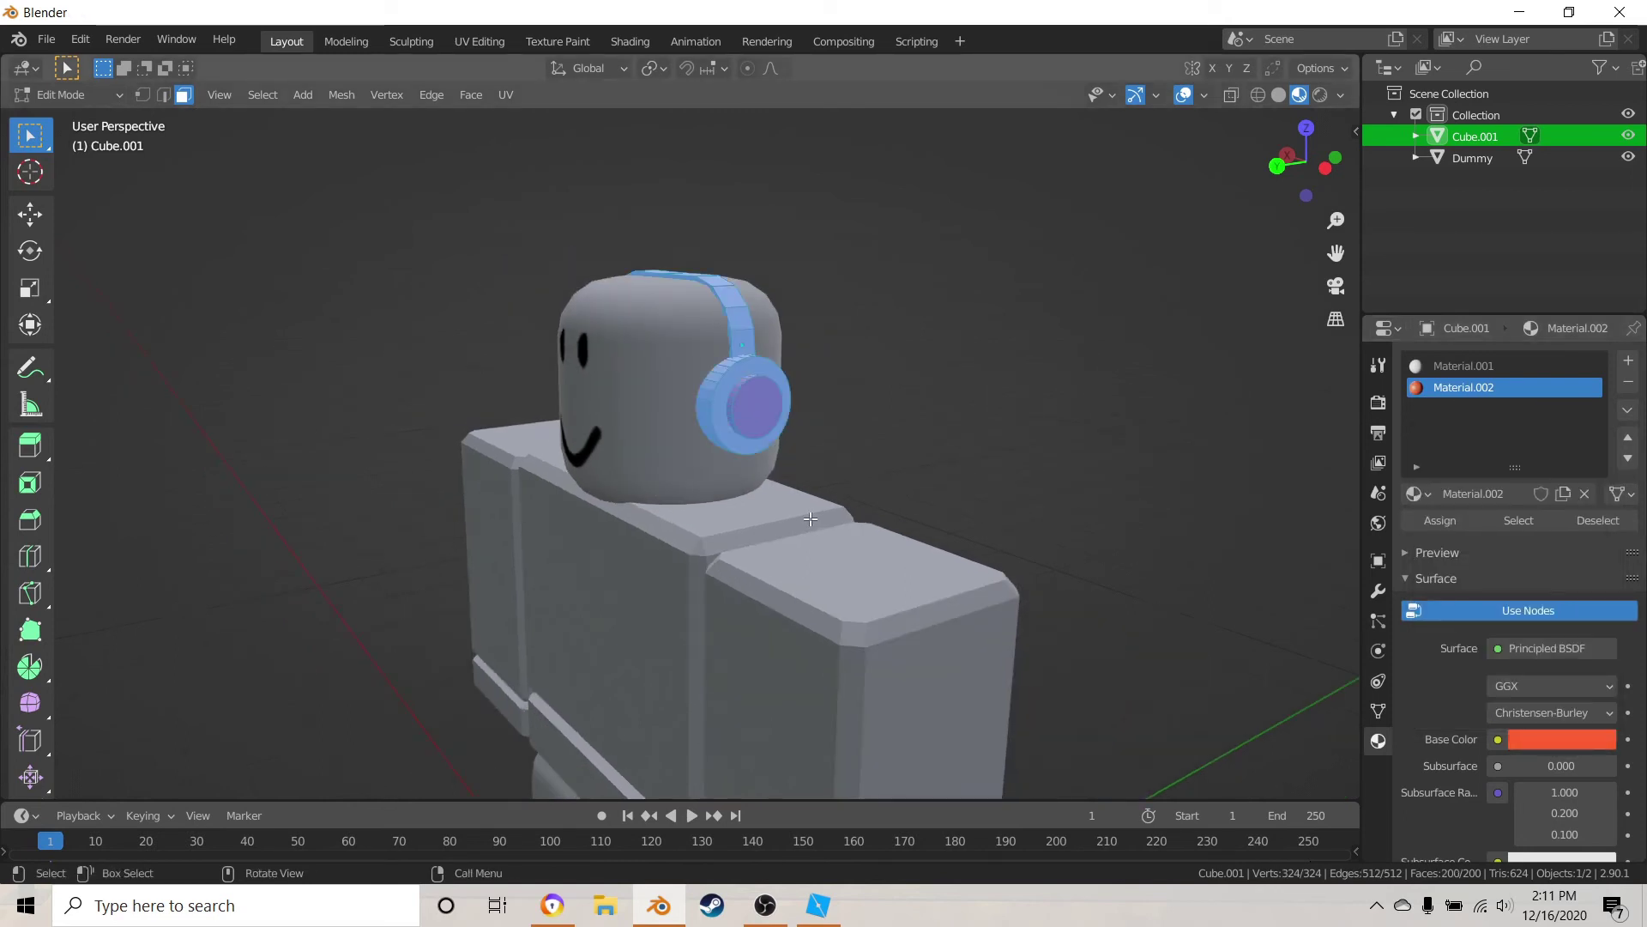
key(alt+a)
key(Tab)
key(alt+a)
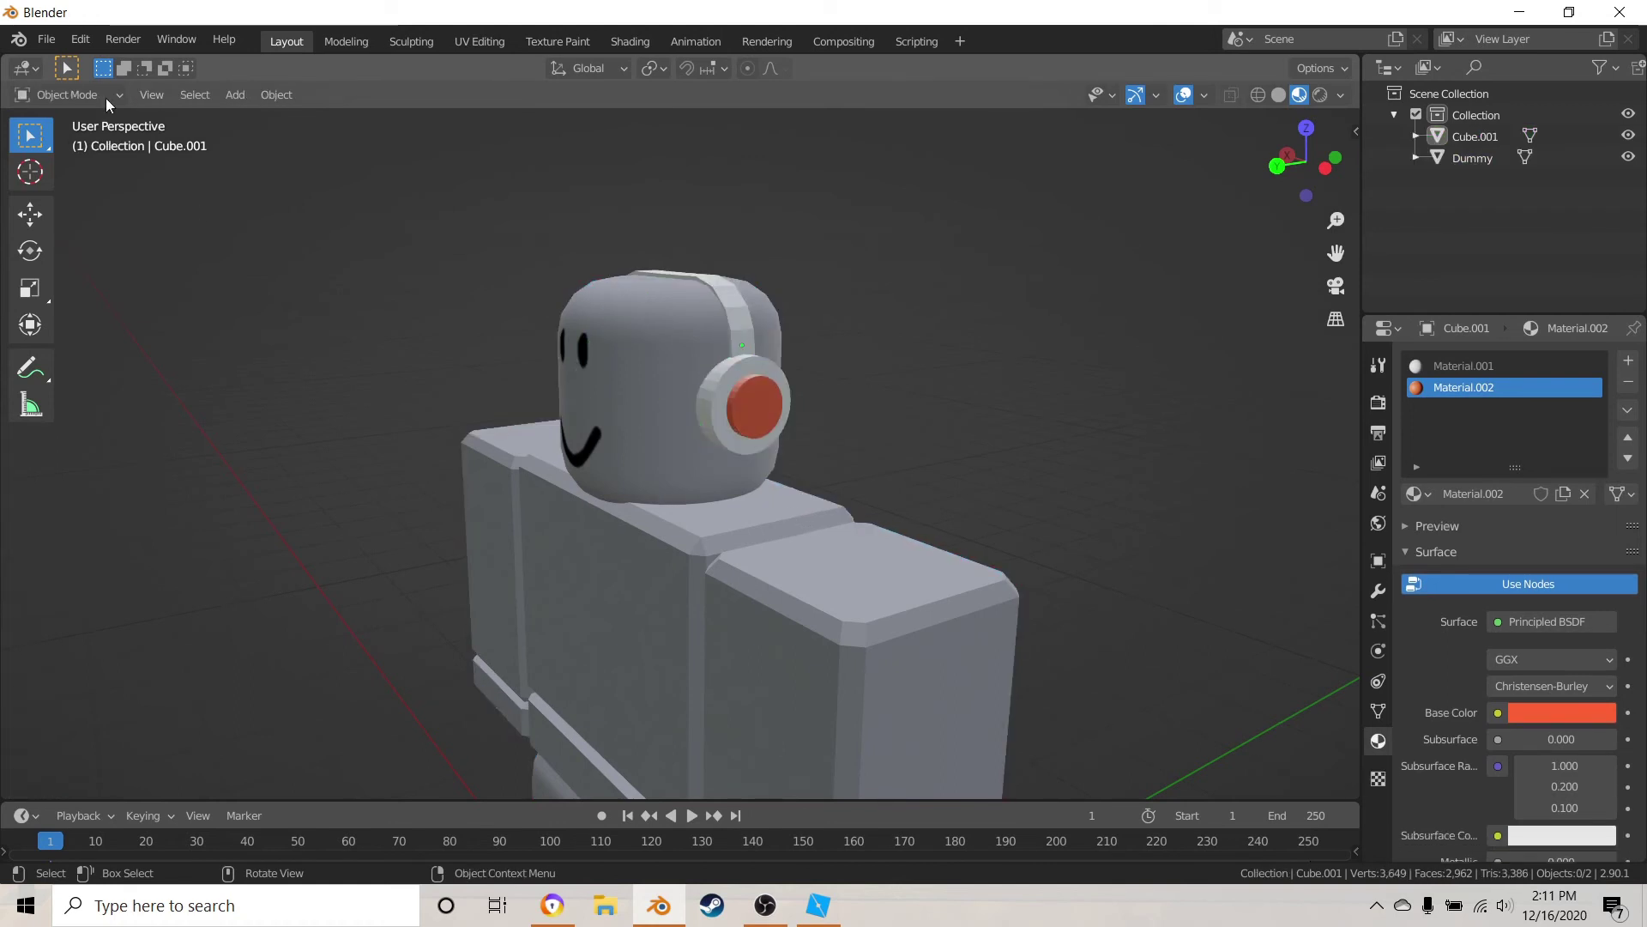
click(74, 100)
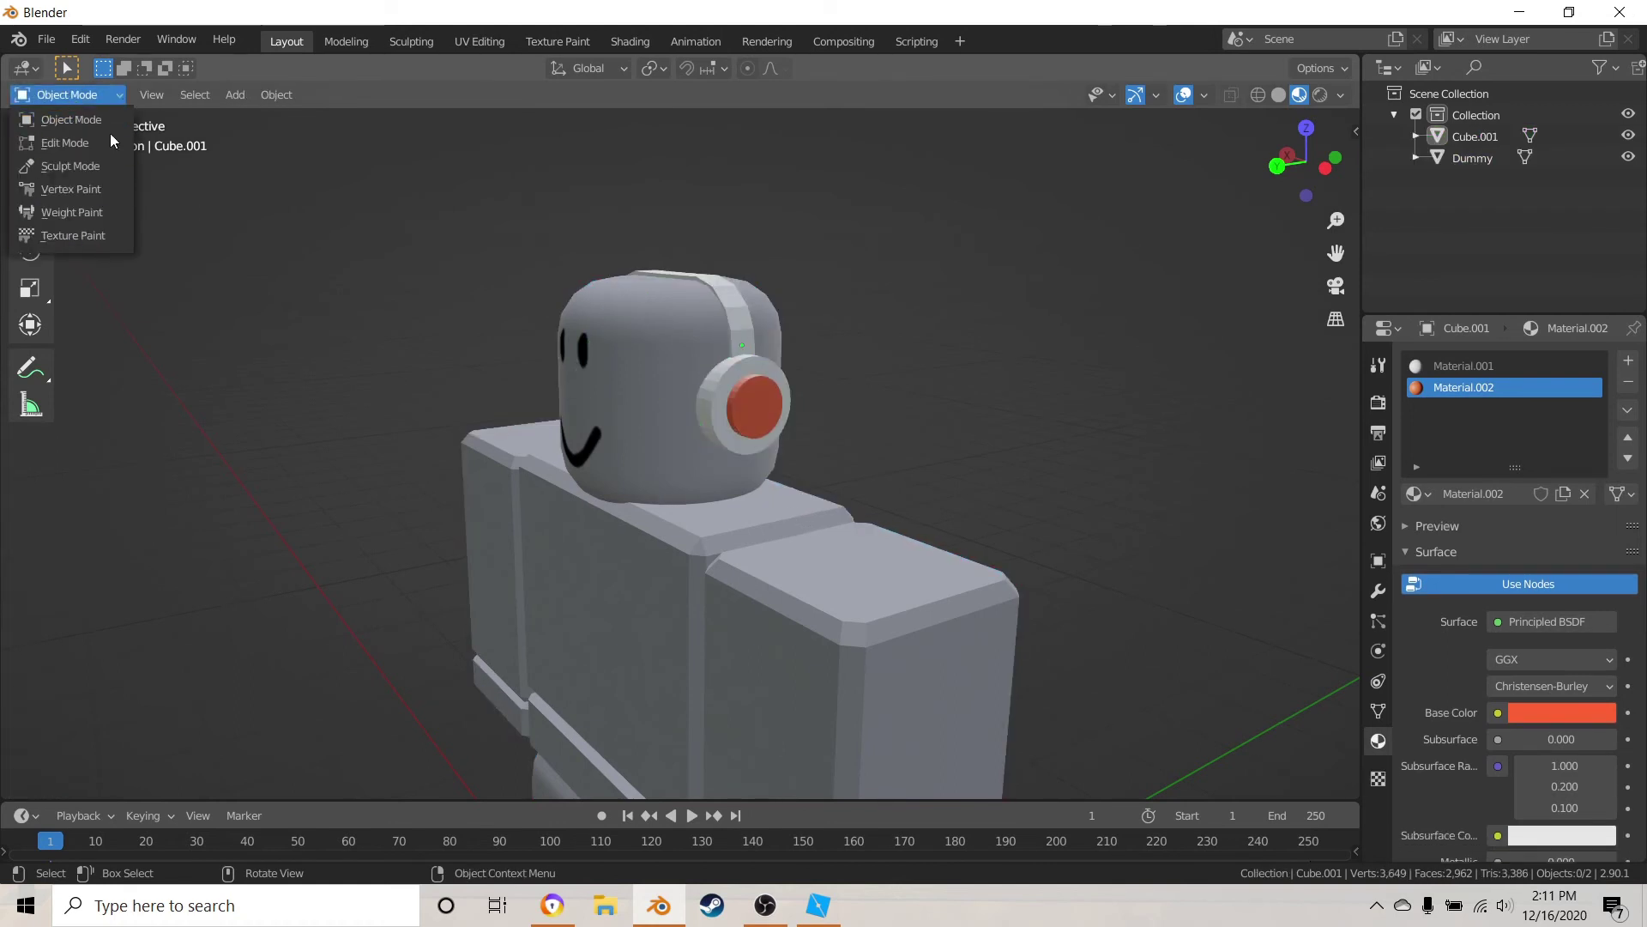
click(61, 122)
- Examine the coloured discs and both ear cups from several sides of the head
middle_drag(844, 435, 1160, 430)
scroll(781, 451, up, 4)
middle_drag(781, 451, 882, 467)
scroll(918, 466, down, 5)
scroll(664, 502, up, 5)
scroll(604, 498, down, 4)
middle_drag(604, 497, 468, 452)
scroll(635, 462, down, 4)
scroll(576, 451, up, 3)
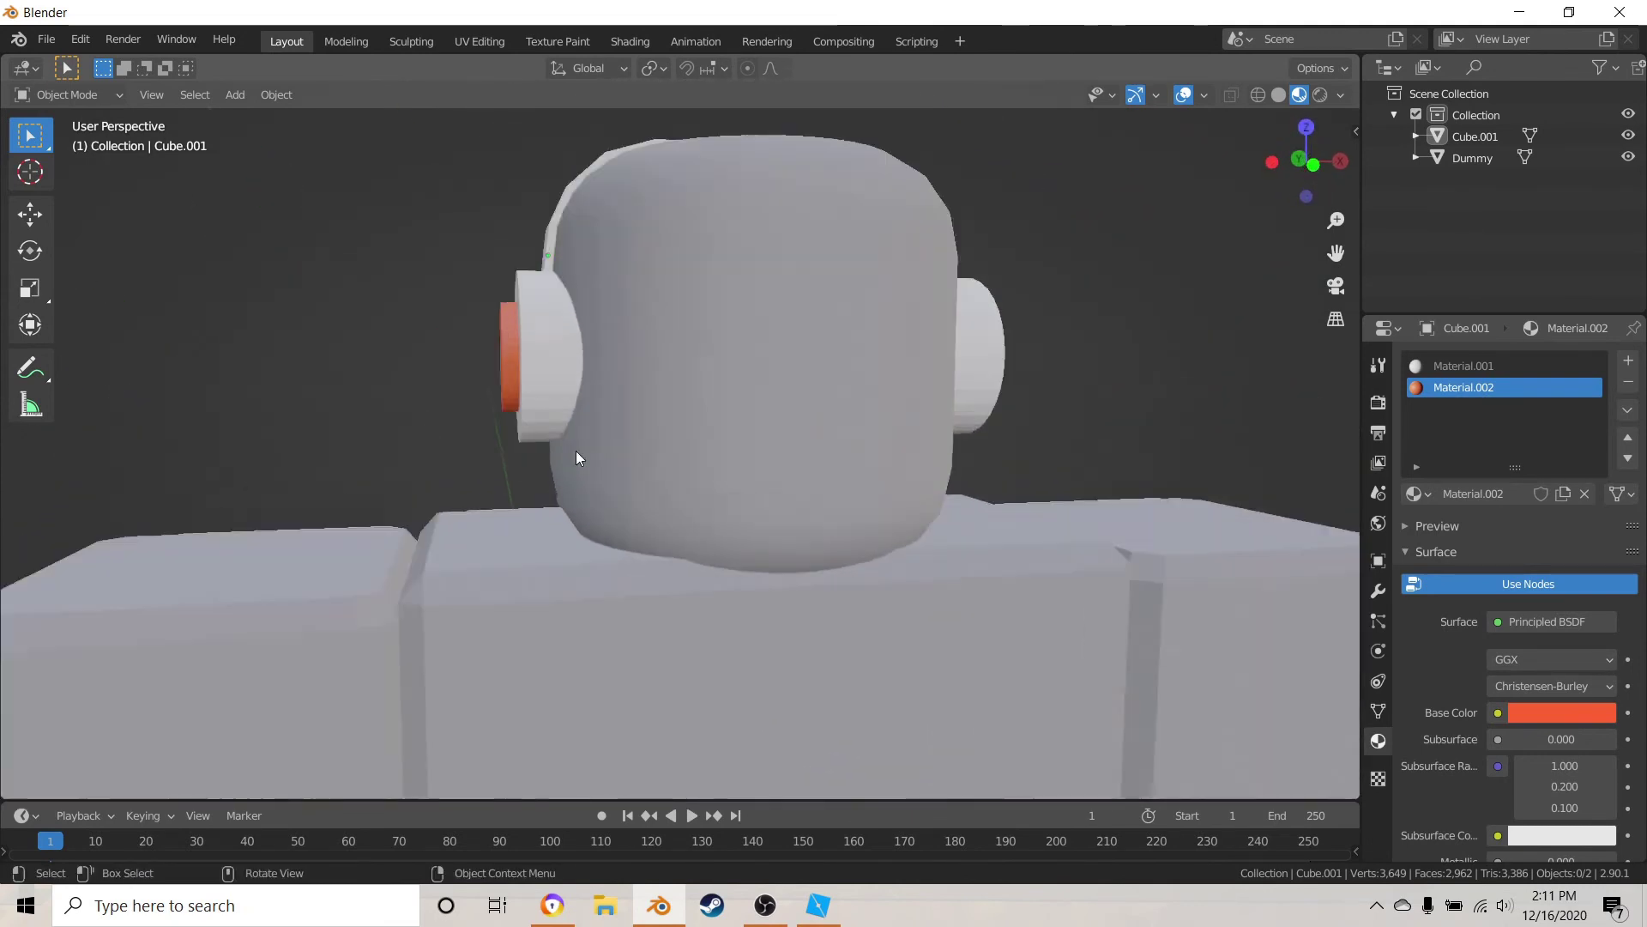
scroll(568, 451, up, 4)
middle_drag(568, 452, 788, 464)
scroll(933, 496, down, 4)
- Select the headphones and apply Shade Smooth to them
click(825, 338)
right_click(820, 338)
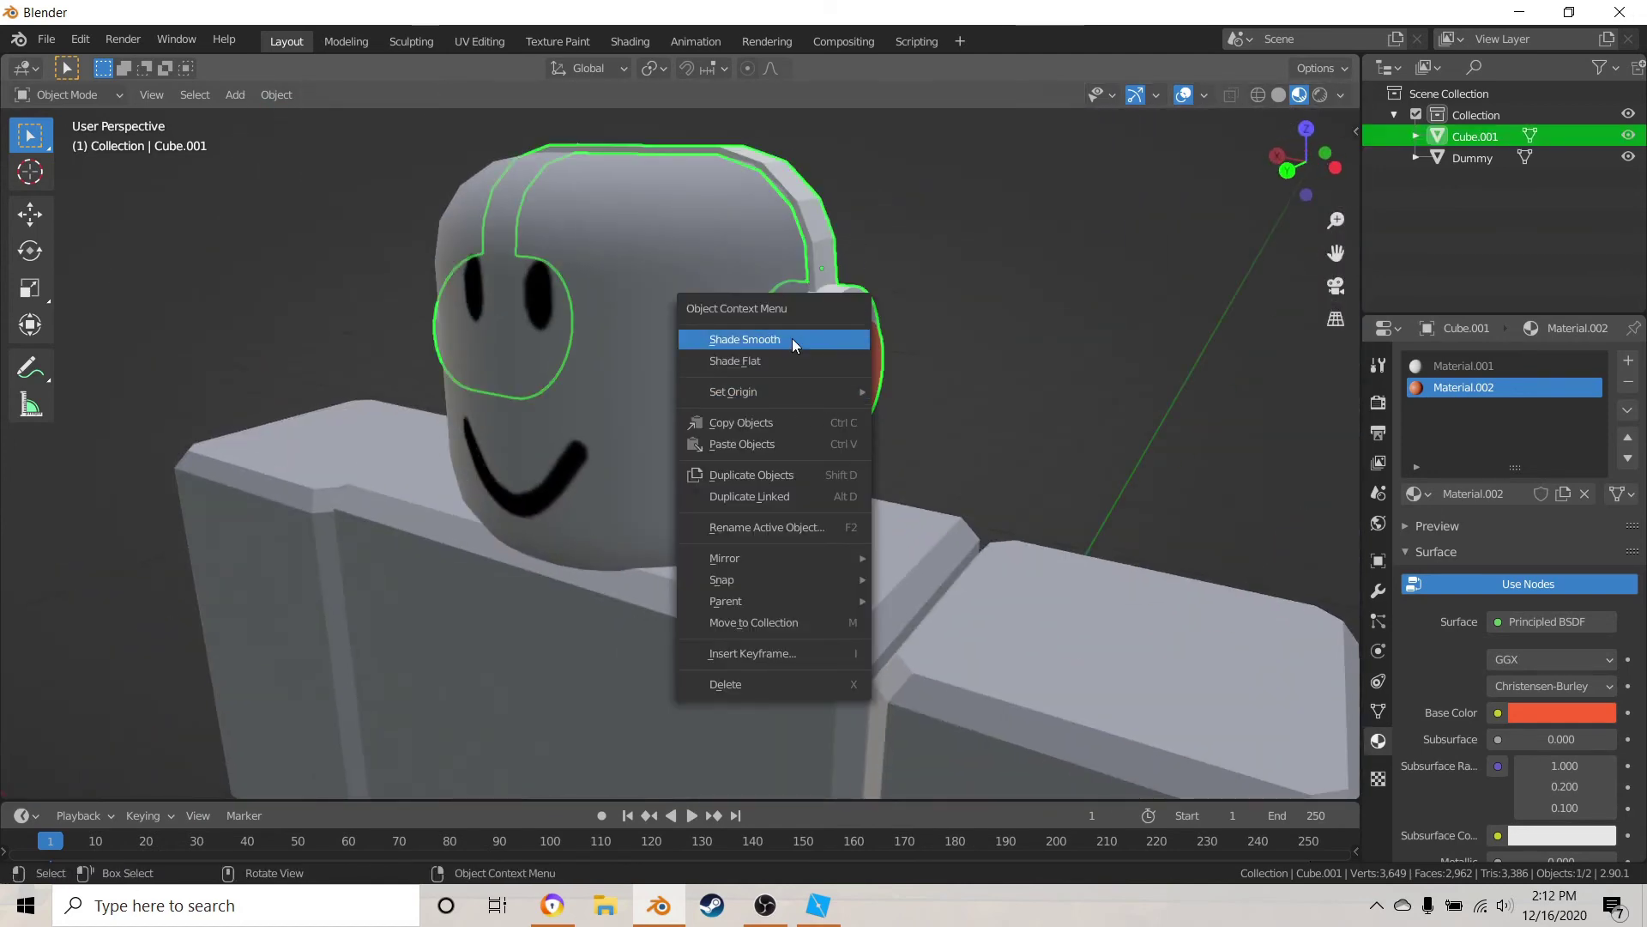
click(791, 339)
scroll(643, 460, up, 3)
middle_drag(643, 460, 769, 478)
scroll(755, 364, down, 3)
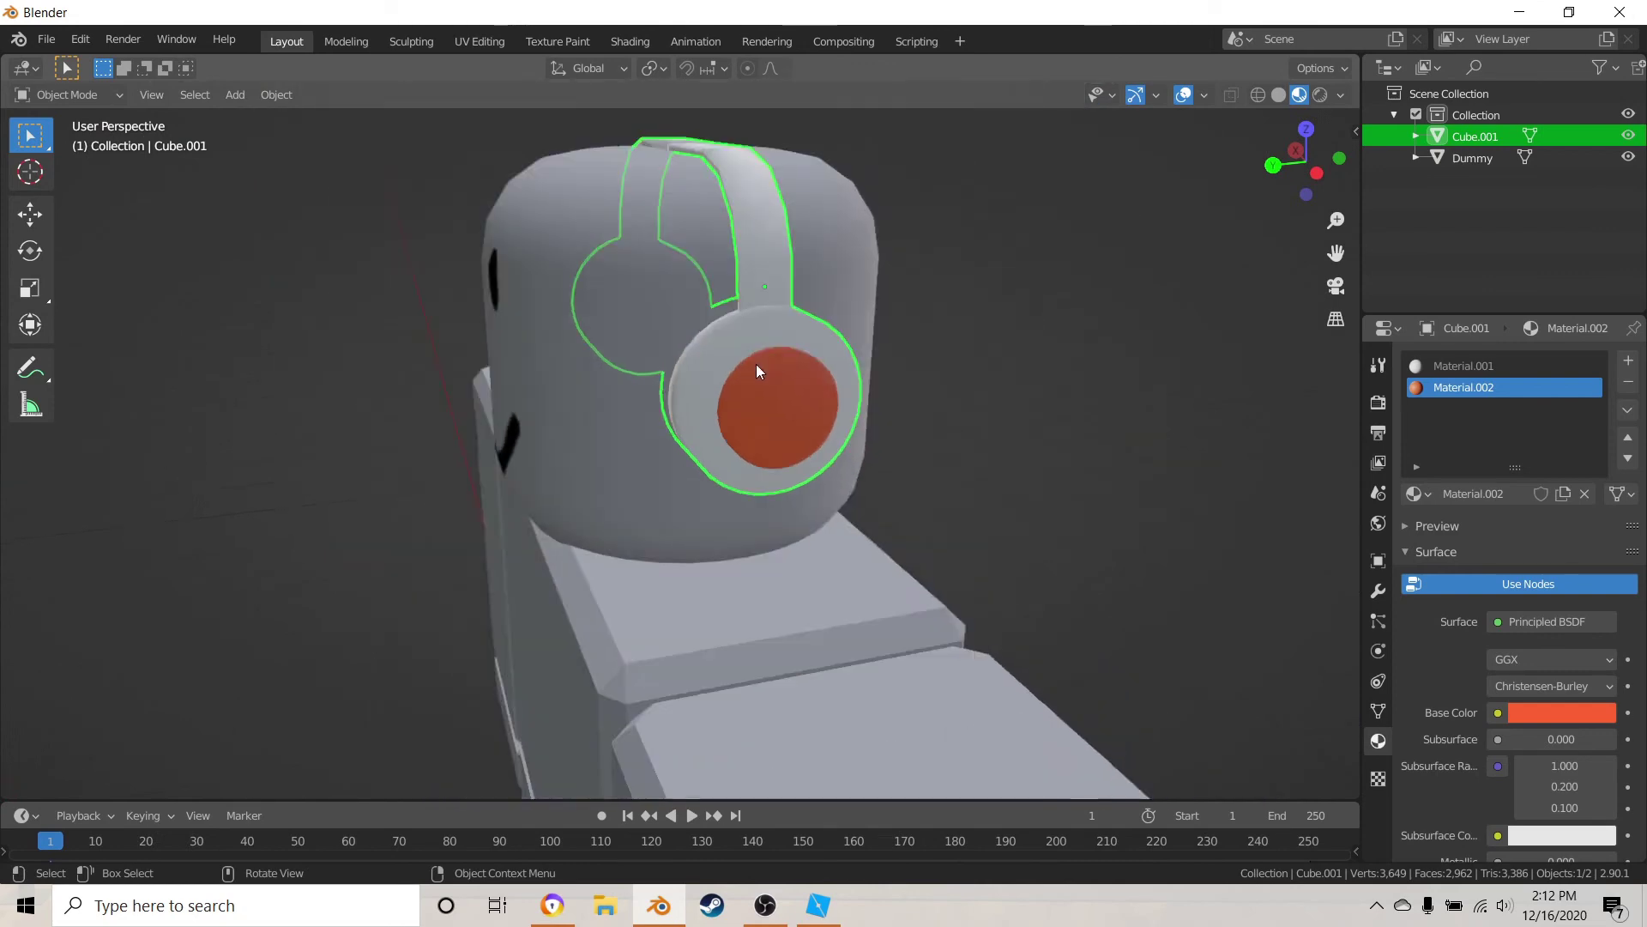
- Examine the smooth shading along the headband and around the ear cups
middle_drag(755, 364, 1052, 506)
scroll(909, 449, up, 4)
middle_drag(908, 450, 846, 314)
scroll(846, 314, down, 4)
scroll(798, 346, up, 3)
shift+middle_drag(770, 250, 736, 326)
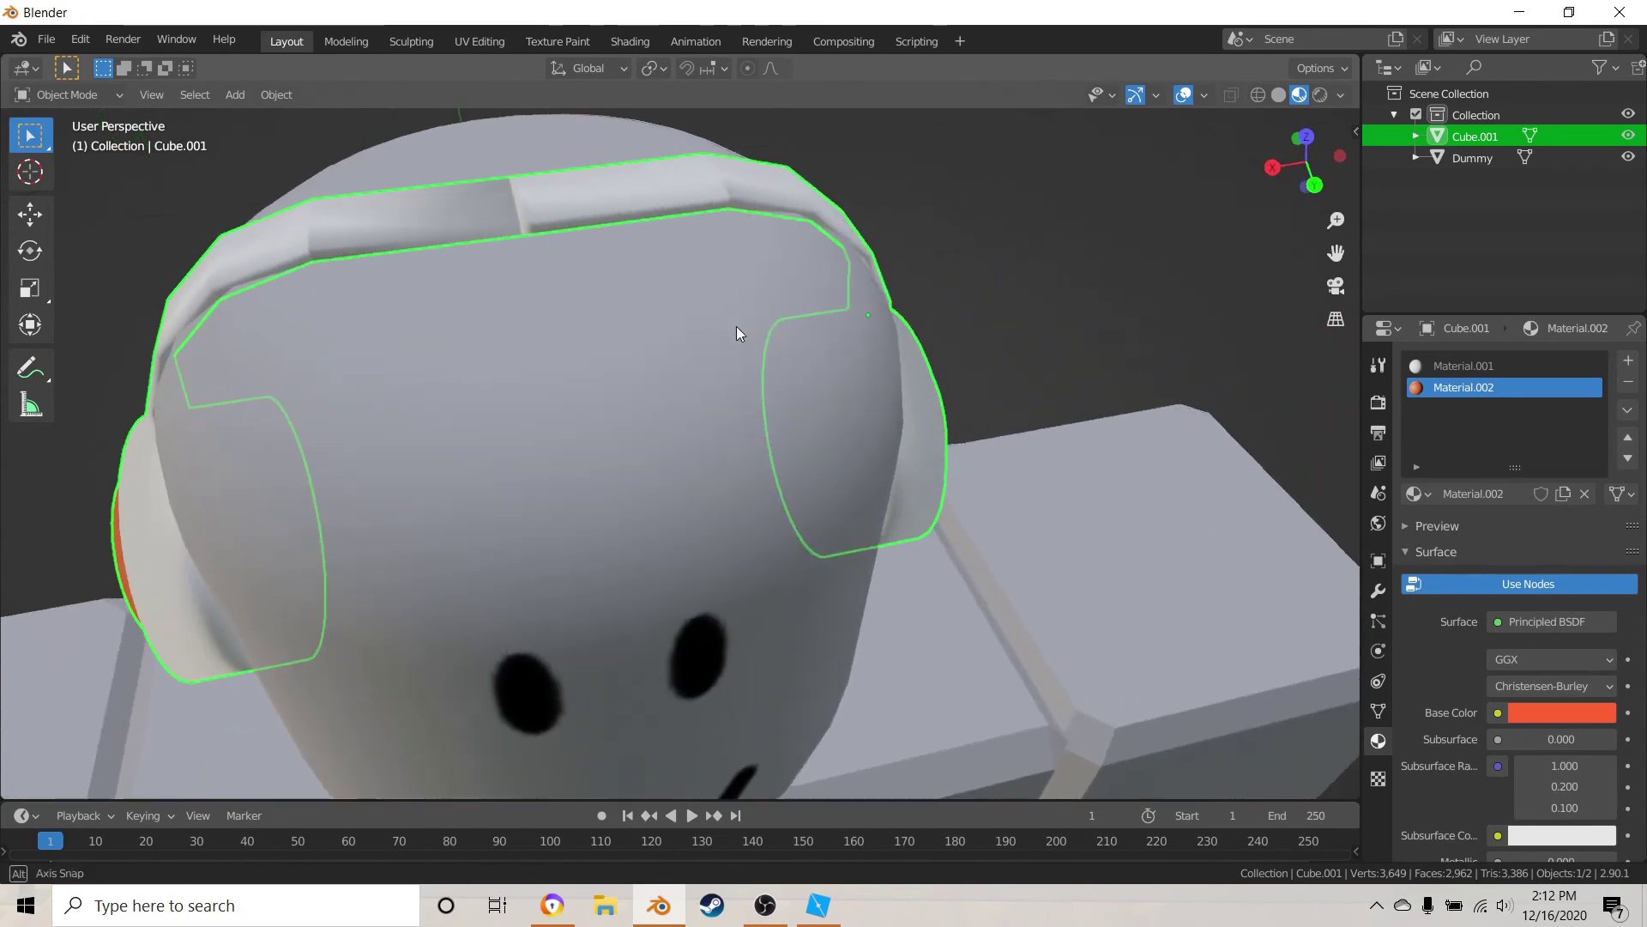
middle_drag(717, 180, 326, 247)
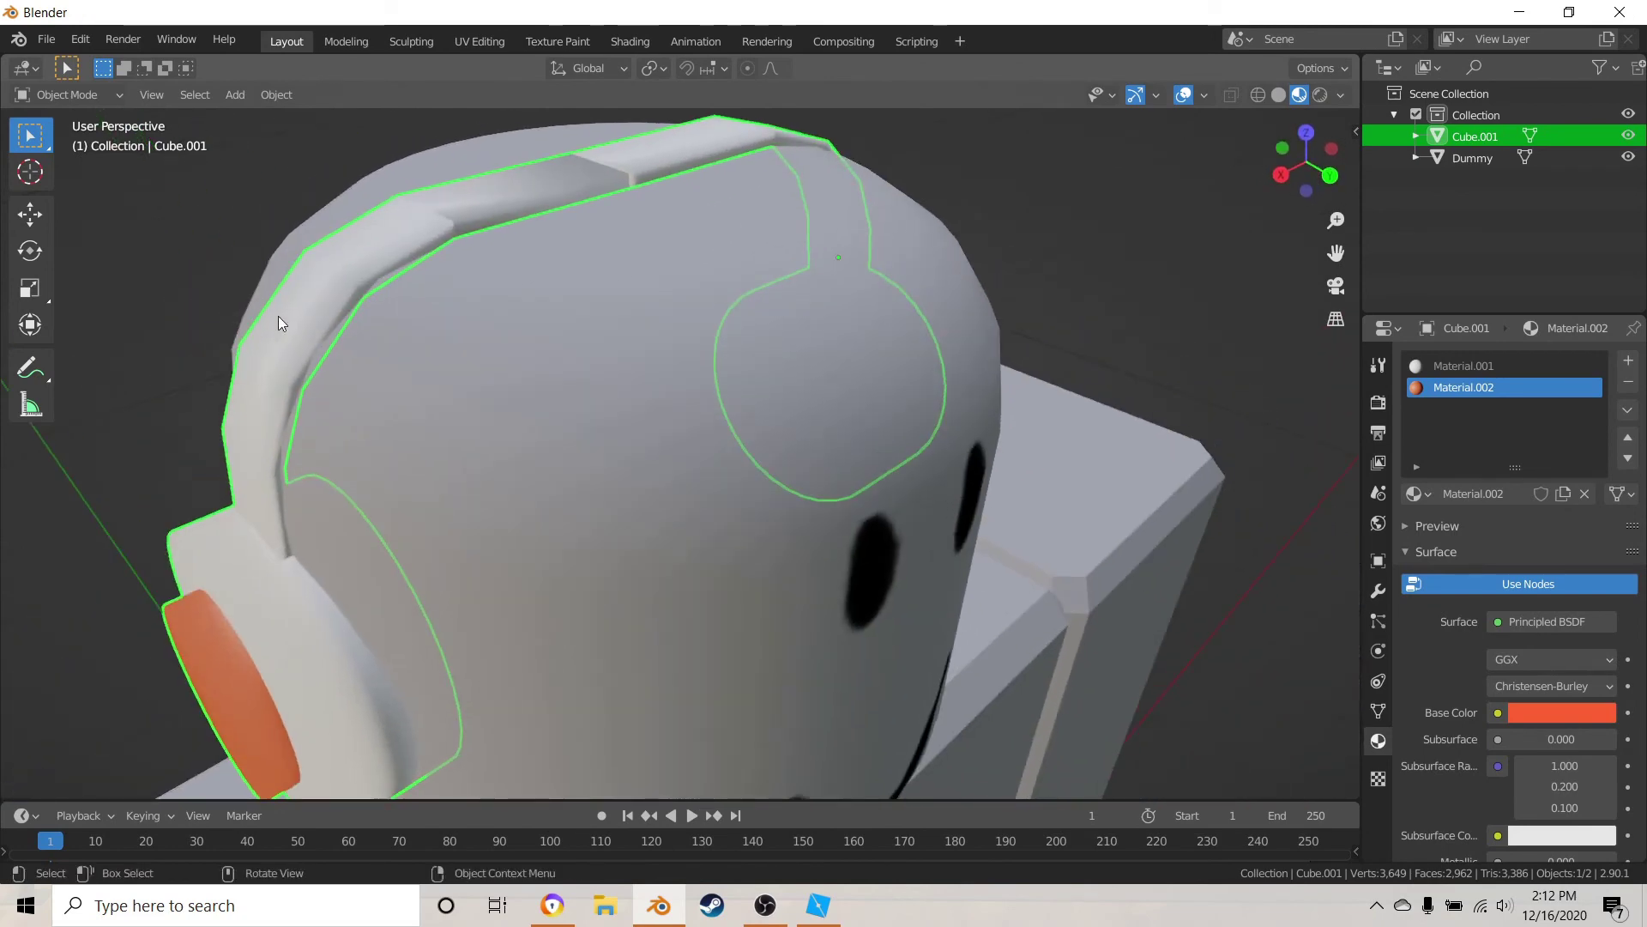
middle_drag(278, 316, 640, 357)
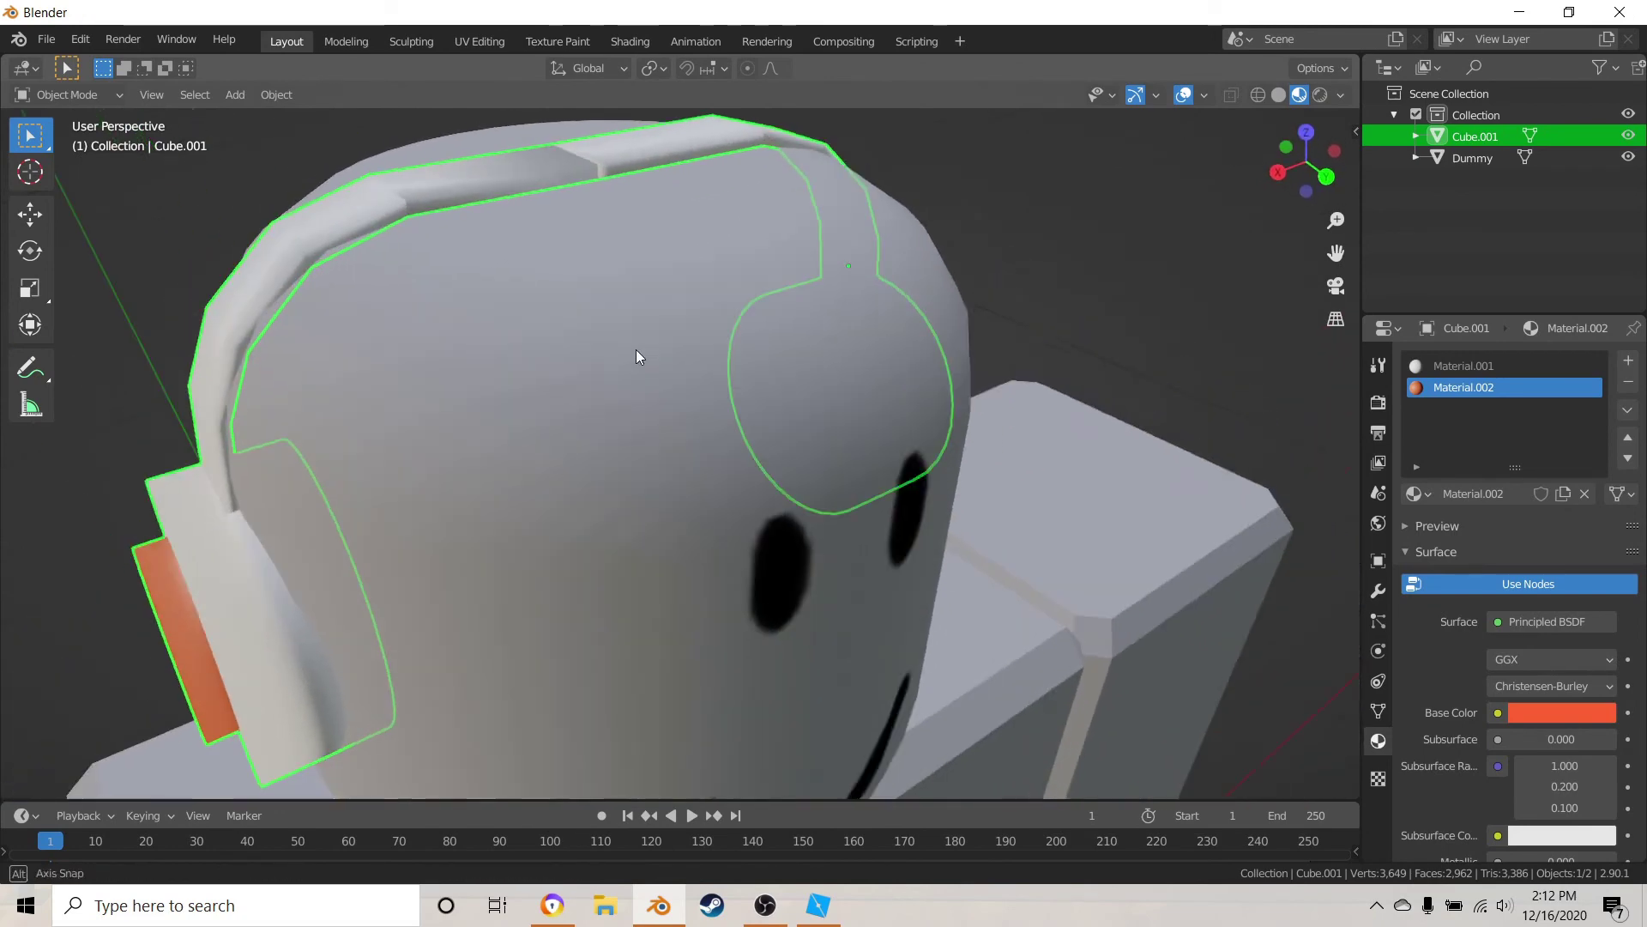
- Add an Edge Split modifier to the headphones, apply it, and deselect everything
click(1376, 594)
click(1439, 360)
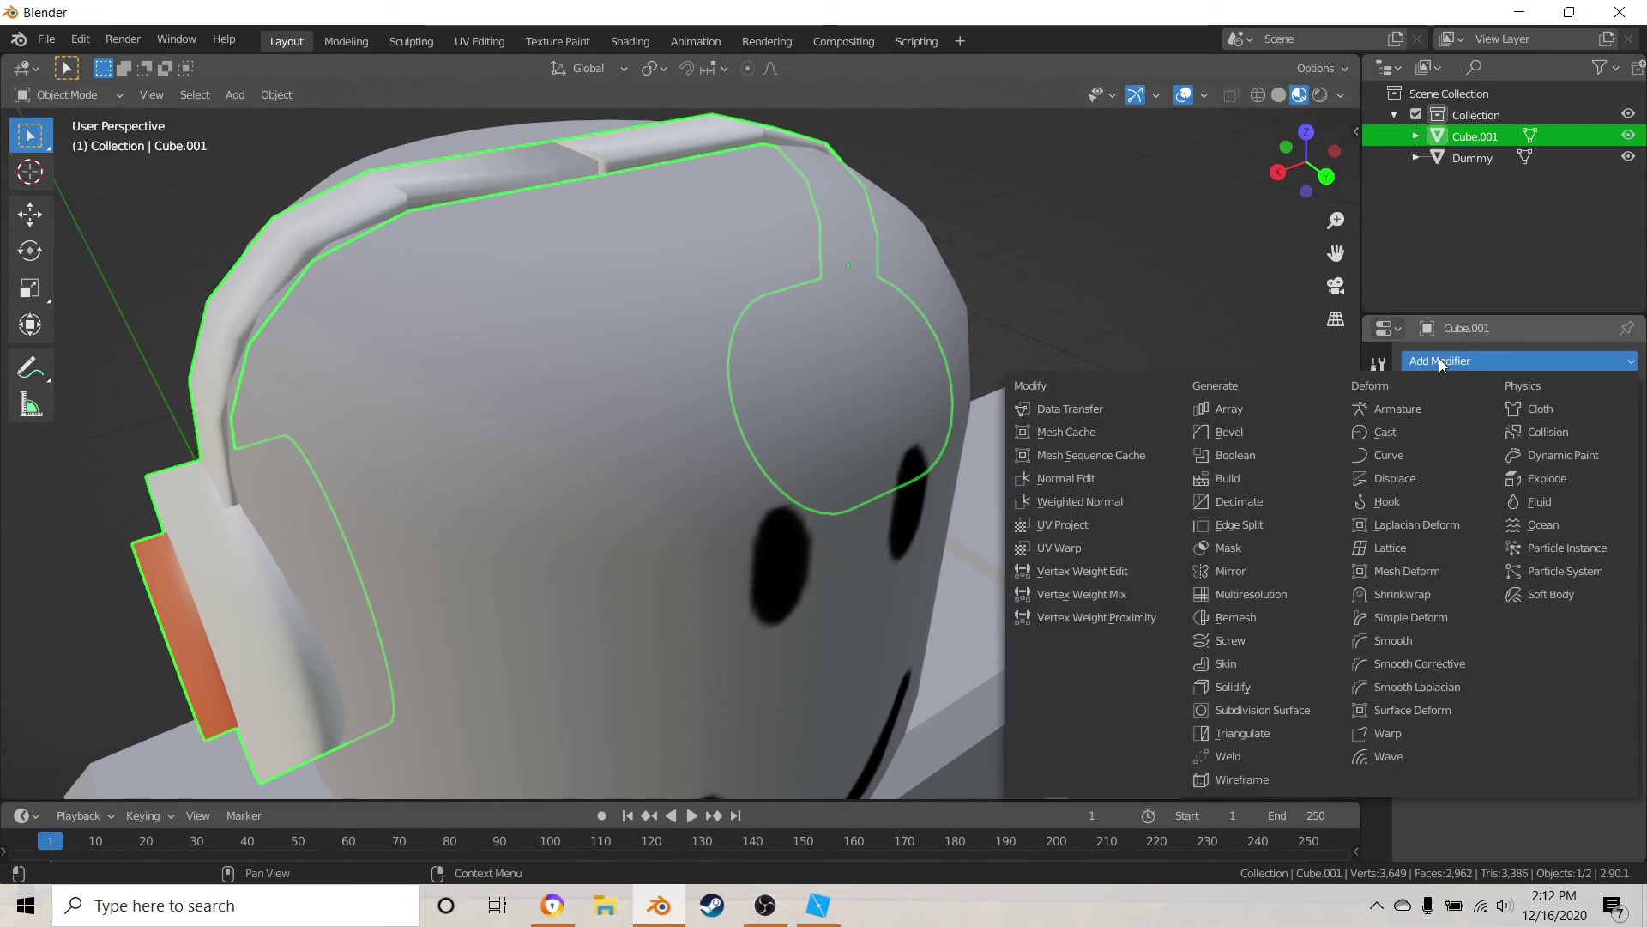
click(1244, 526)
middle_drag(1001, 475, 1051, 431)
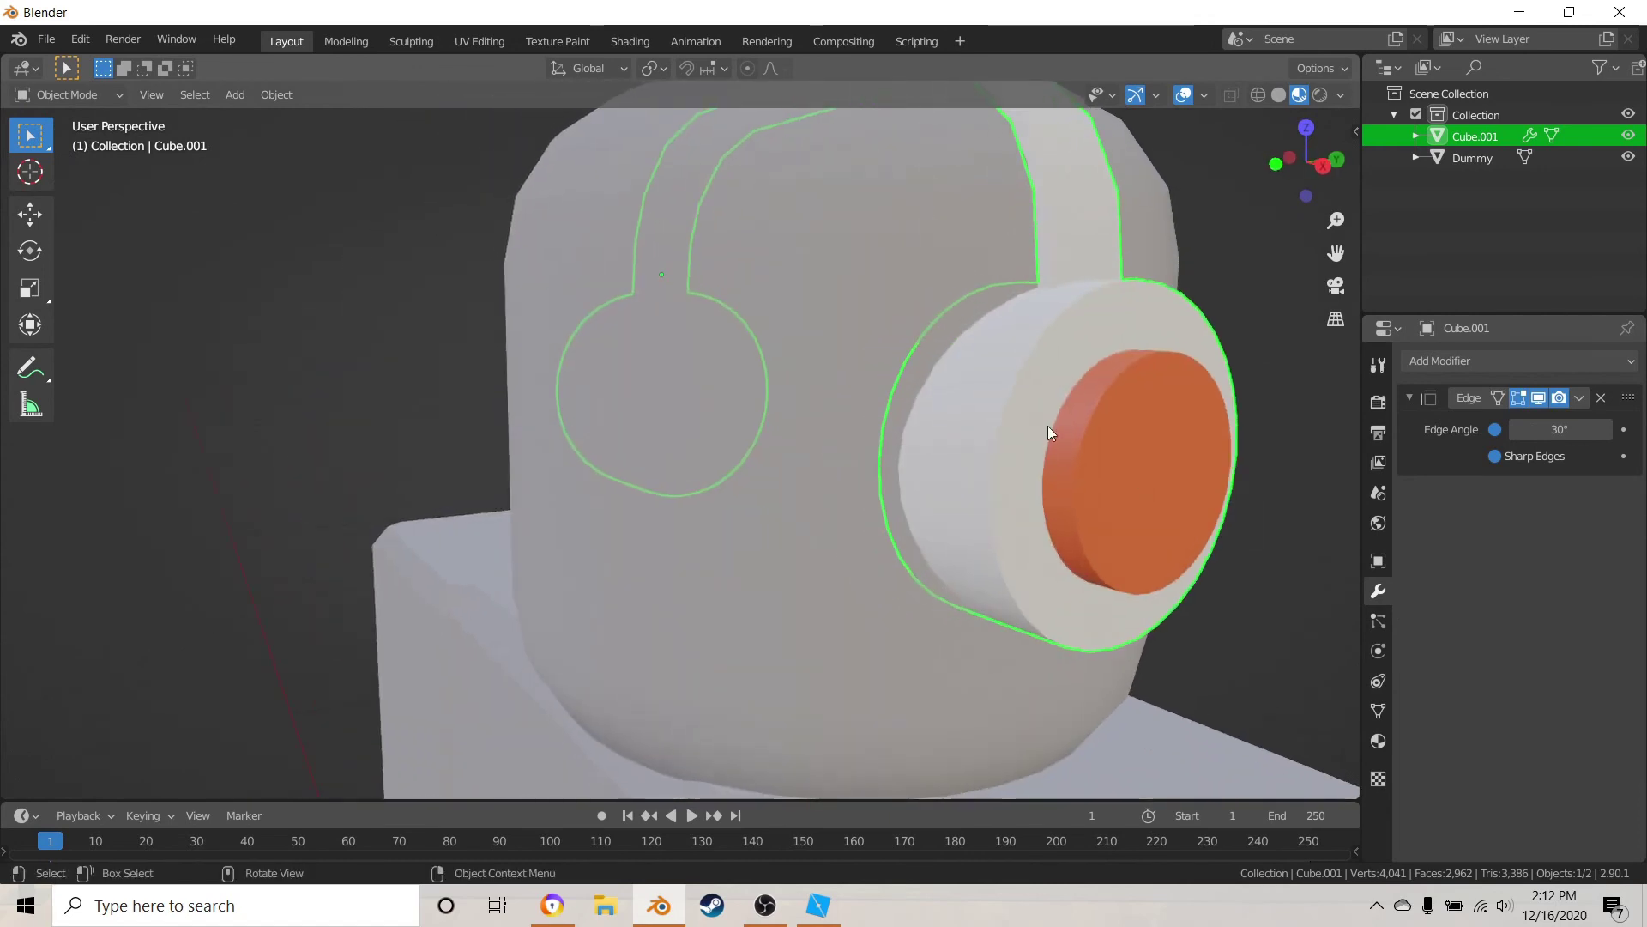
click(1579, 397)
click(1502, 427)
middle_drag(1030, 475, 1099, 465)
key(a)
scroll(1072, 464, down, 3)
scroll(970, 449, up, 2)
key(alt+a)
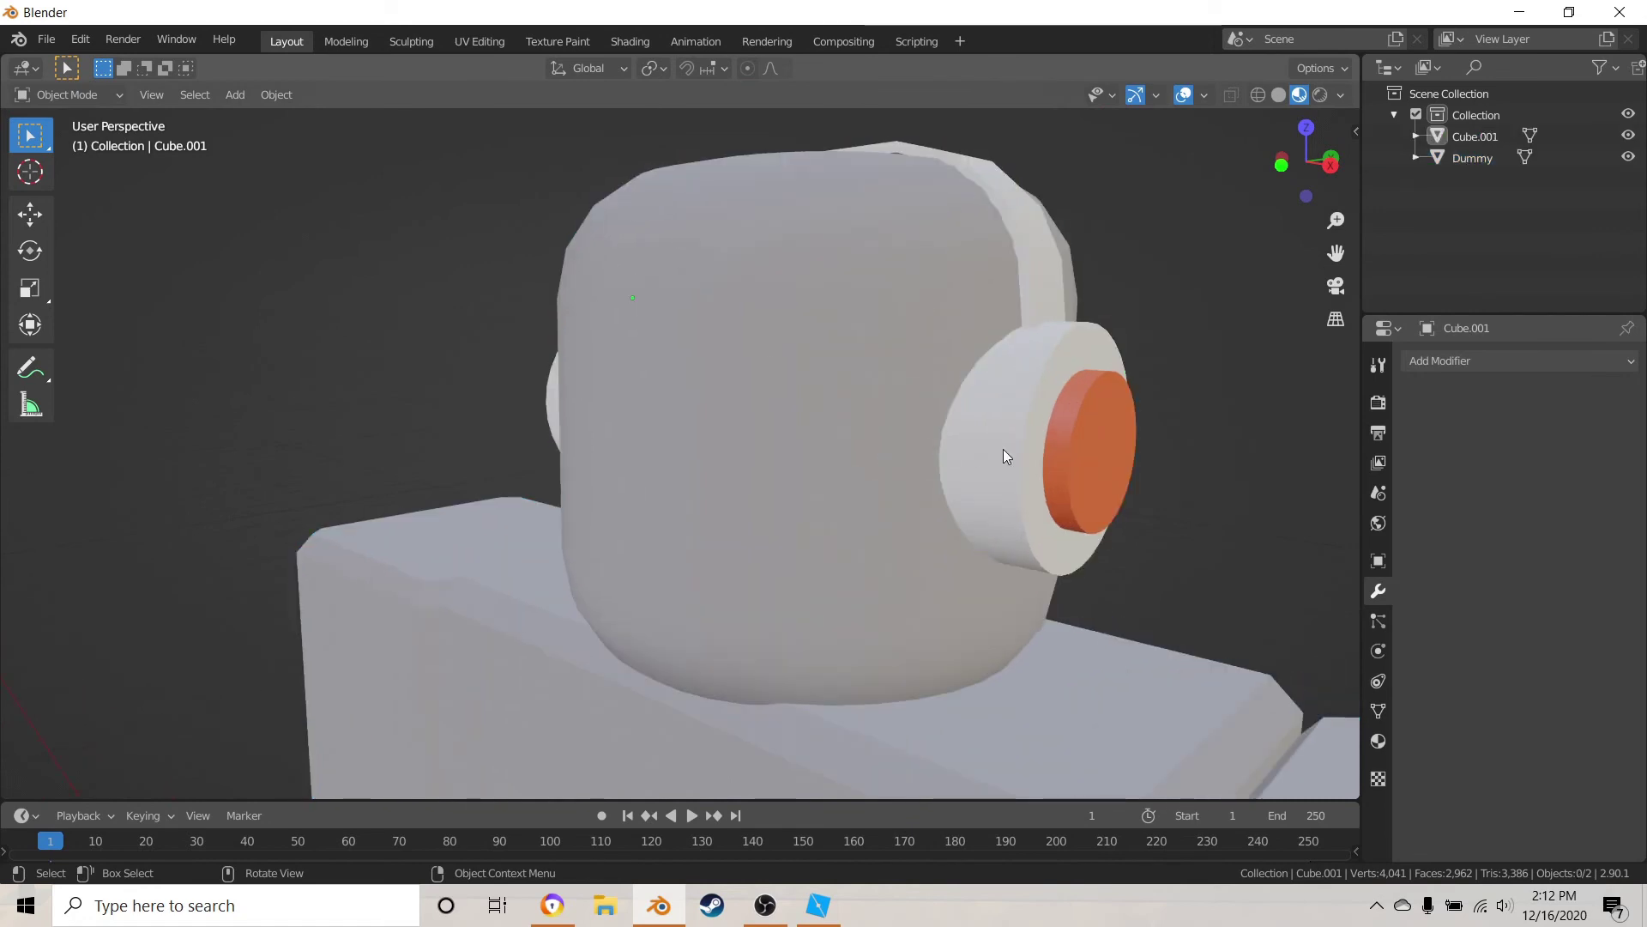
- Try Shade Flat on the headphones and check the ear cup's side faces
click(1030, 449)
right_click(1016, 437)
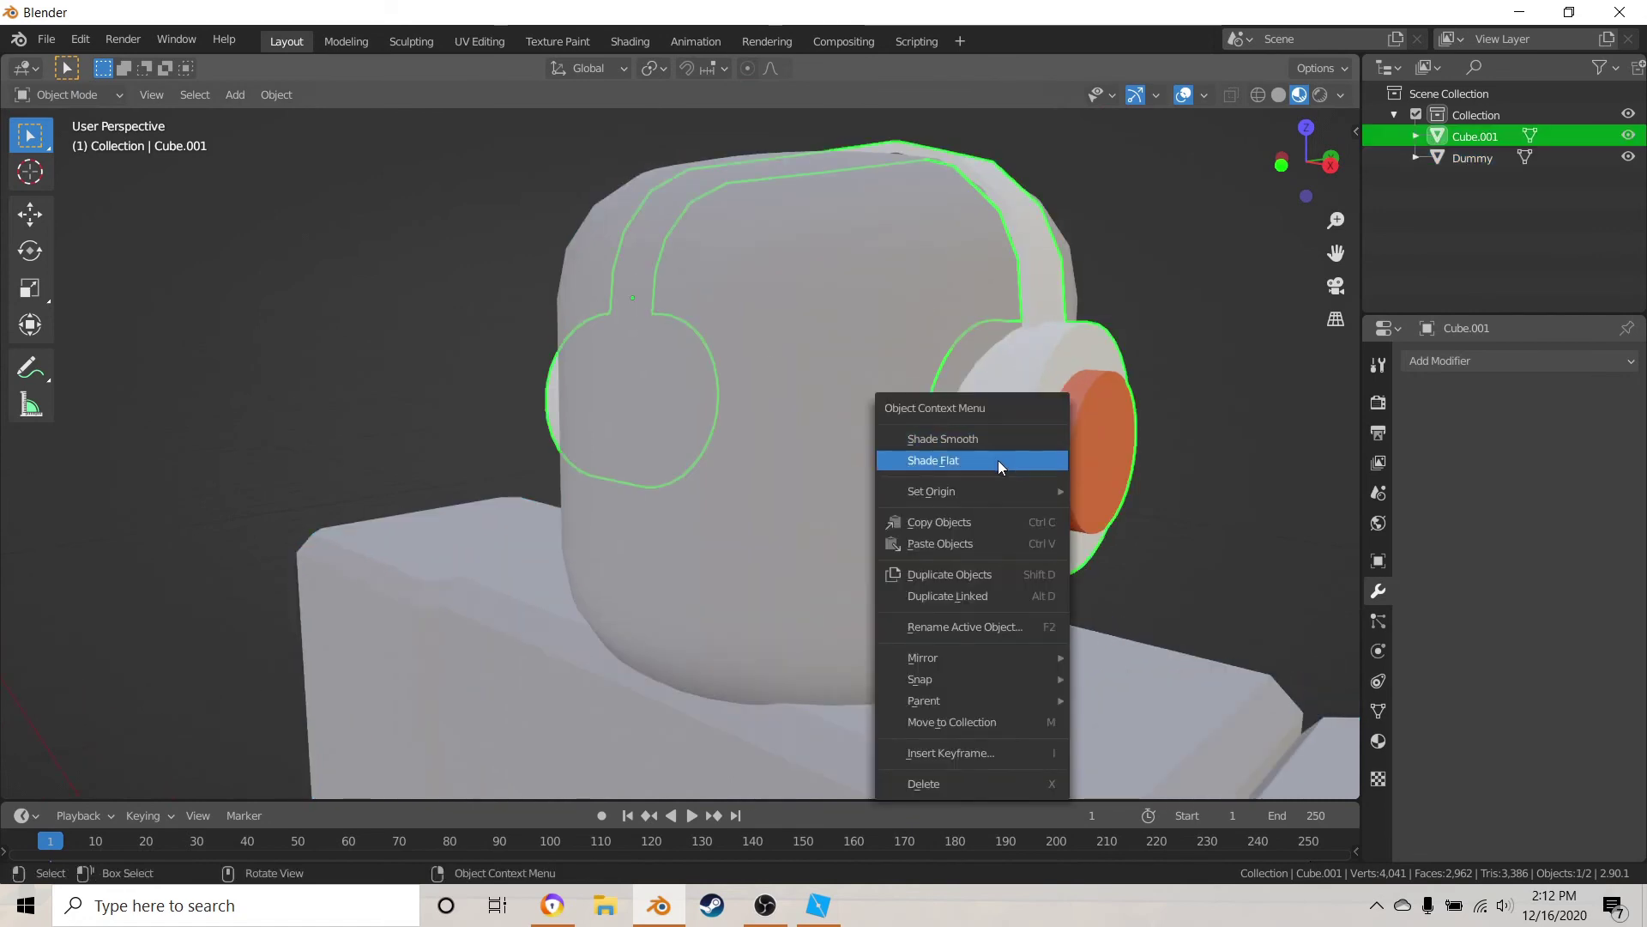
click(1000, 463)
scroll(1074, 475, up, 1)
shift+middle_drag(1075, 476, 1017, 463)
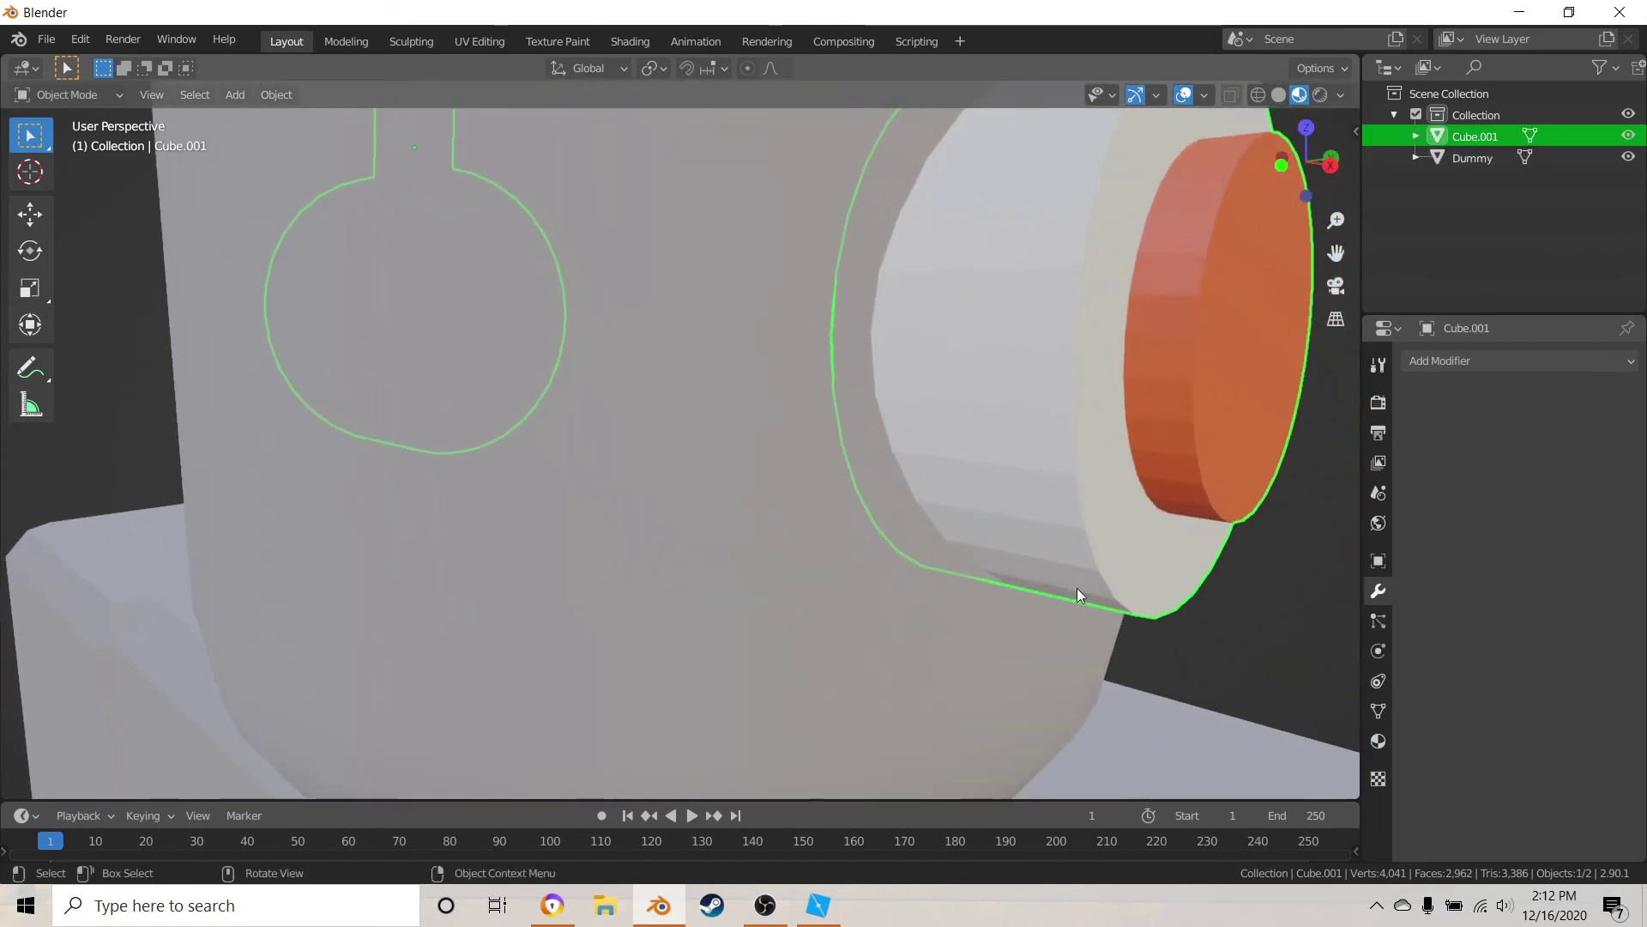
- Switch the headphones back to Shade Smooth and check the ear cup
right_click(1011, 485)
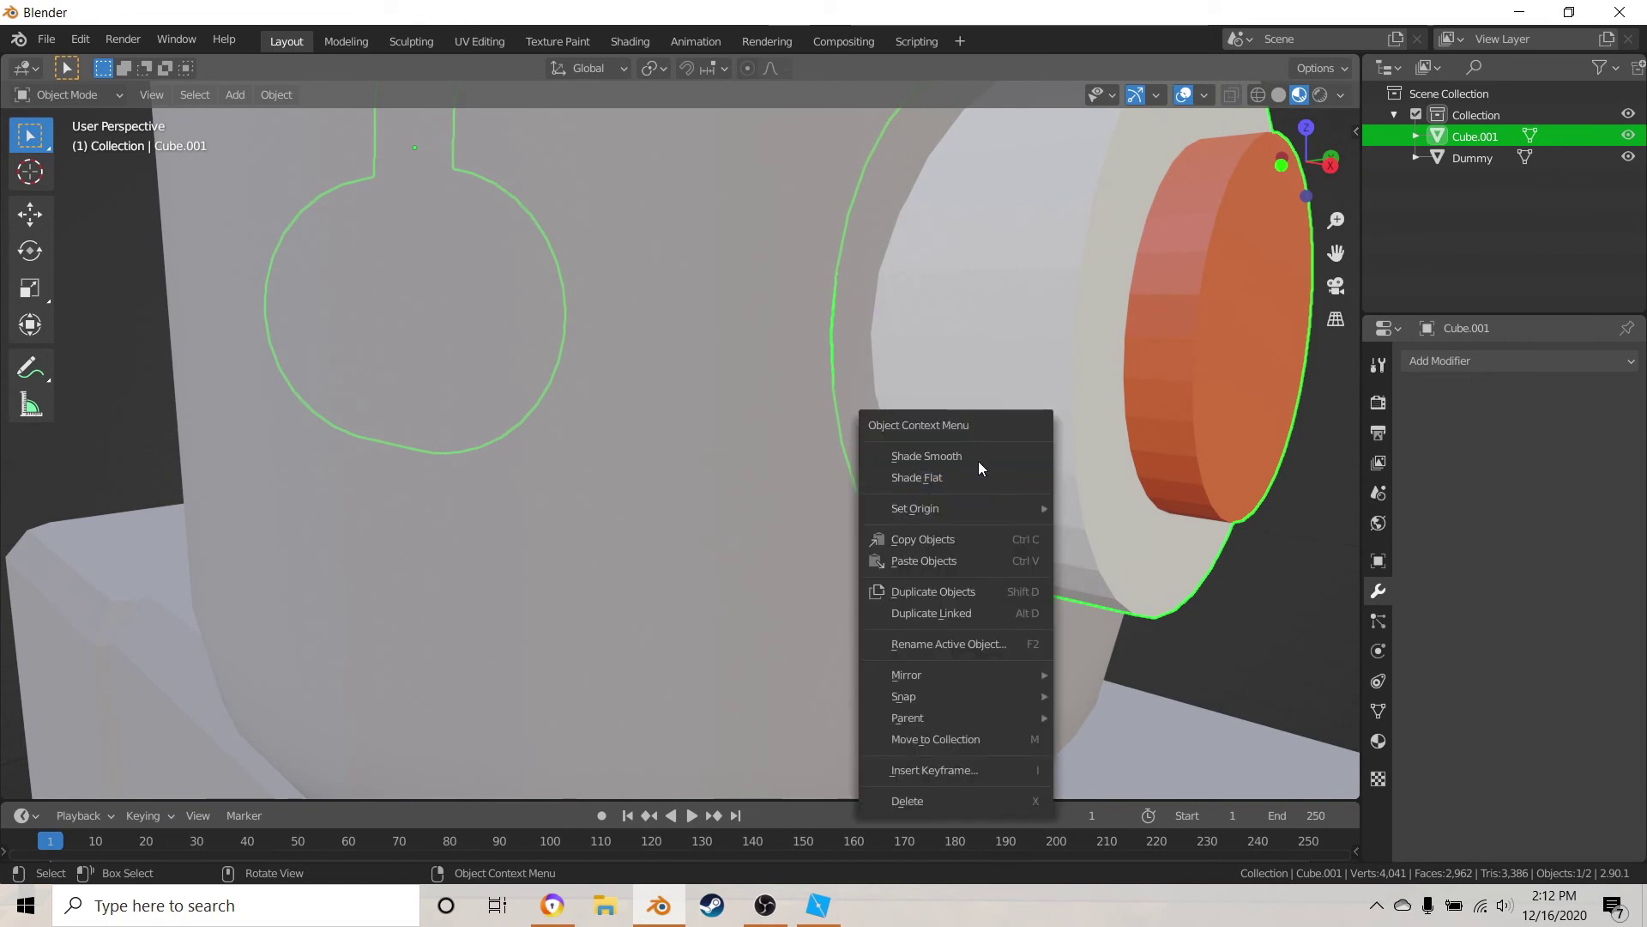
click(910, 456)
middle_drag(892, 518, 959, 461)
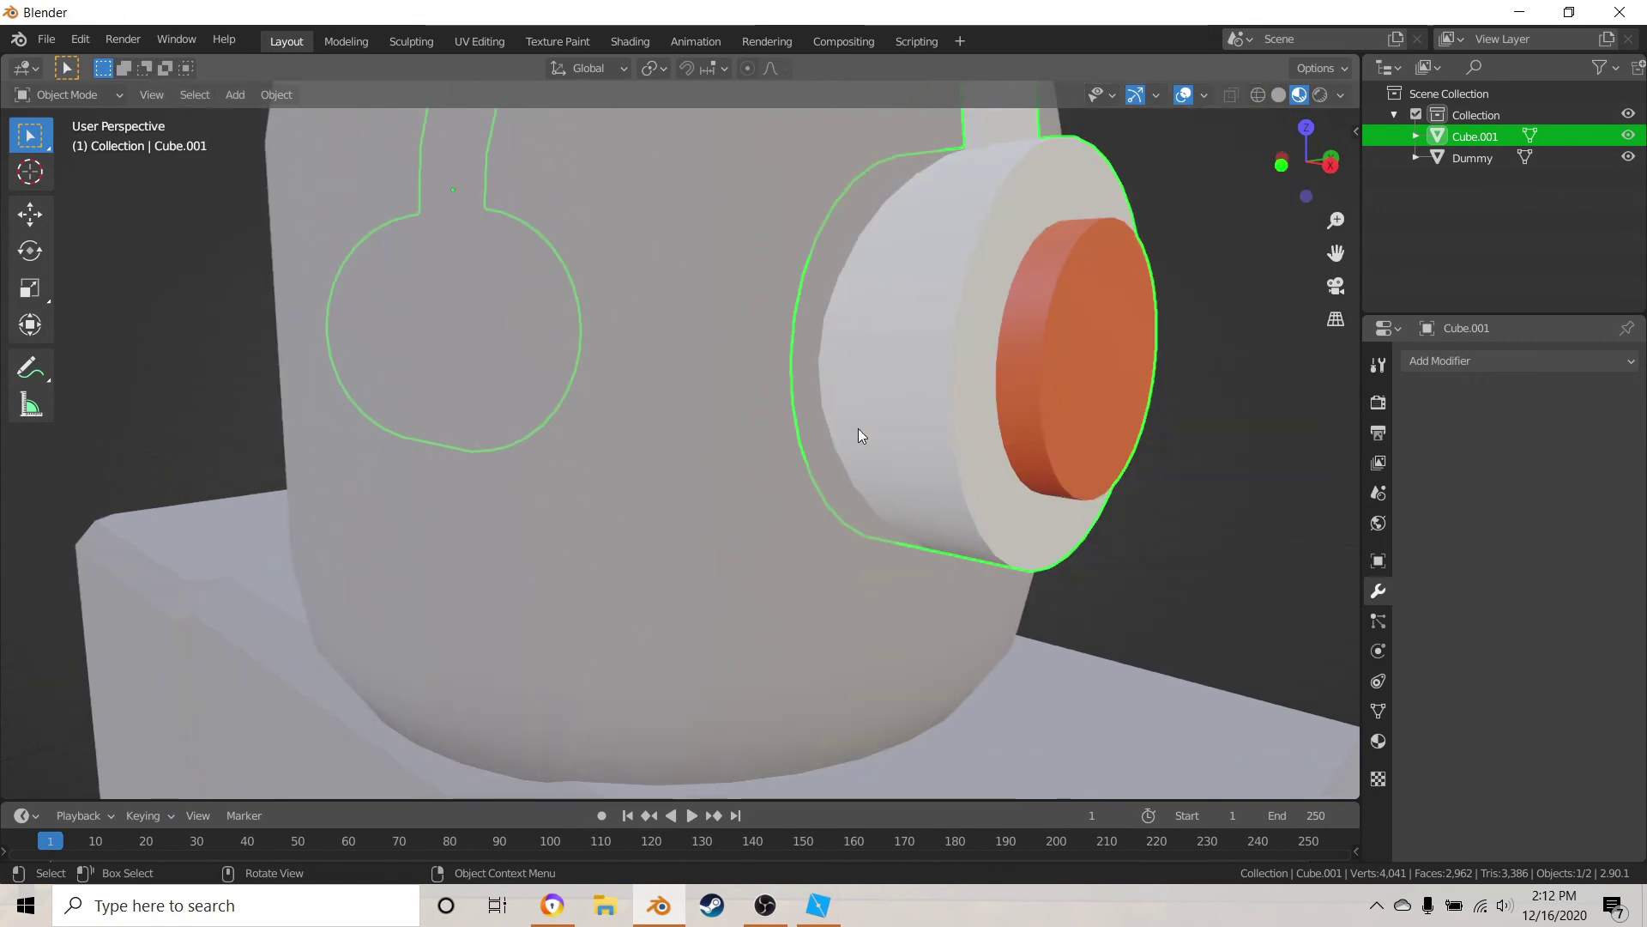
scroll(863, 433, down, 4)
key(a)
key(a)
mouse_move(867, 436)
middle_down()
mouse_move(815, 517)
mouse_move(665, 603)
mouse_move(501, 498)
mouse_move(511, 474)
mouse_move(1001, 465)
mouse_move(894, 454)
middle_up()
scroll(894, 453, up, 6)
- Select the headphones and add a Subdivision Surface modifier
click(1072, 348)
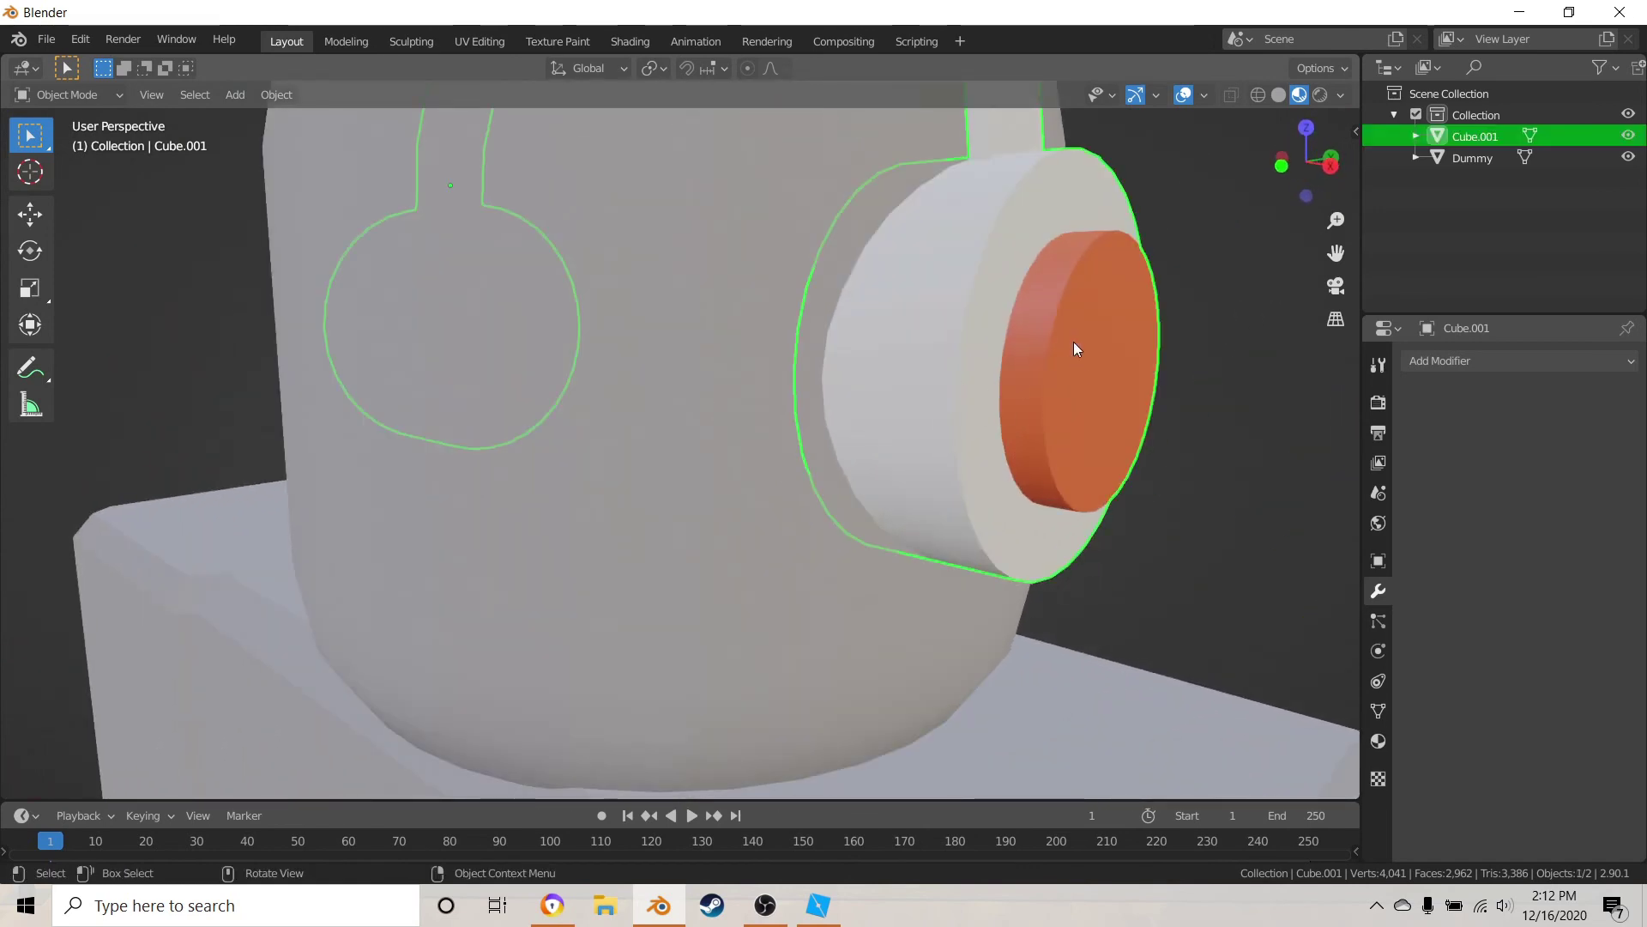
middle_drag(1062, 298, 1094, 282)
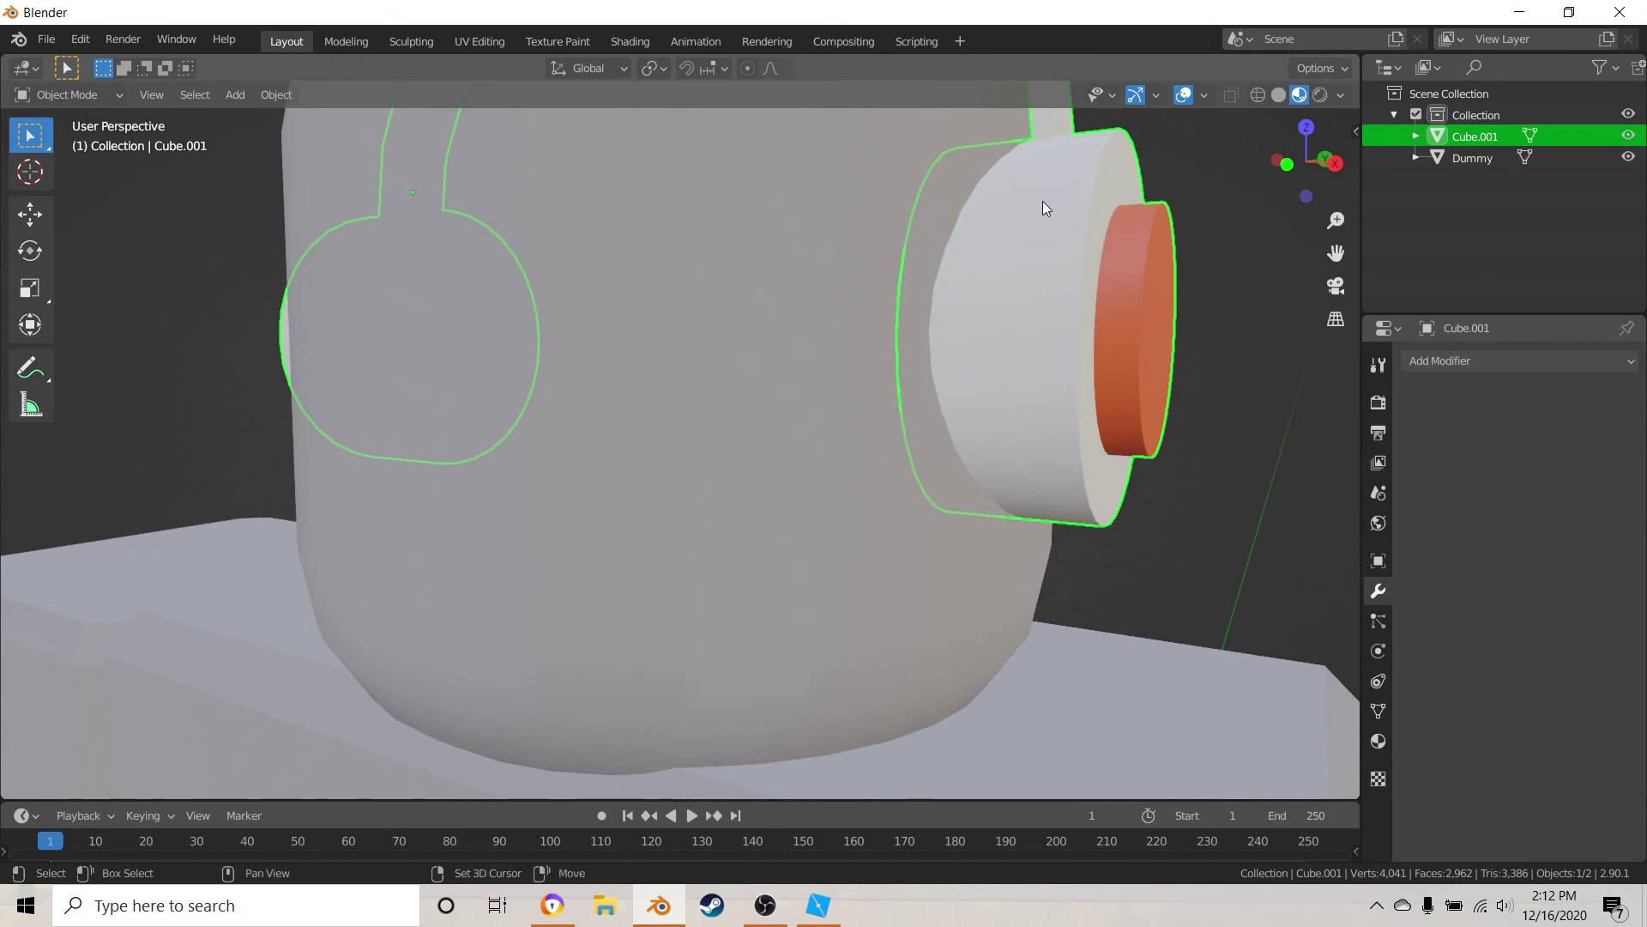
scroll(1042, 201, down, 5)
click(1448, 361)
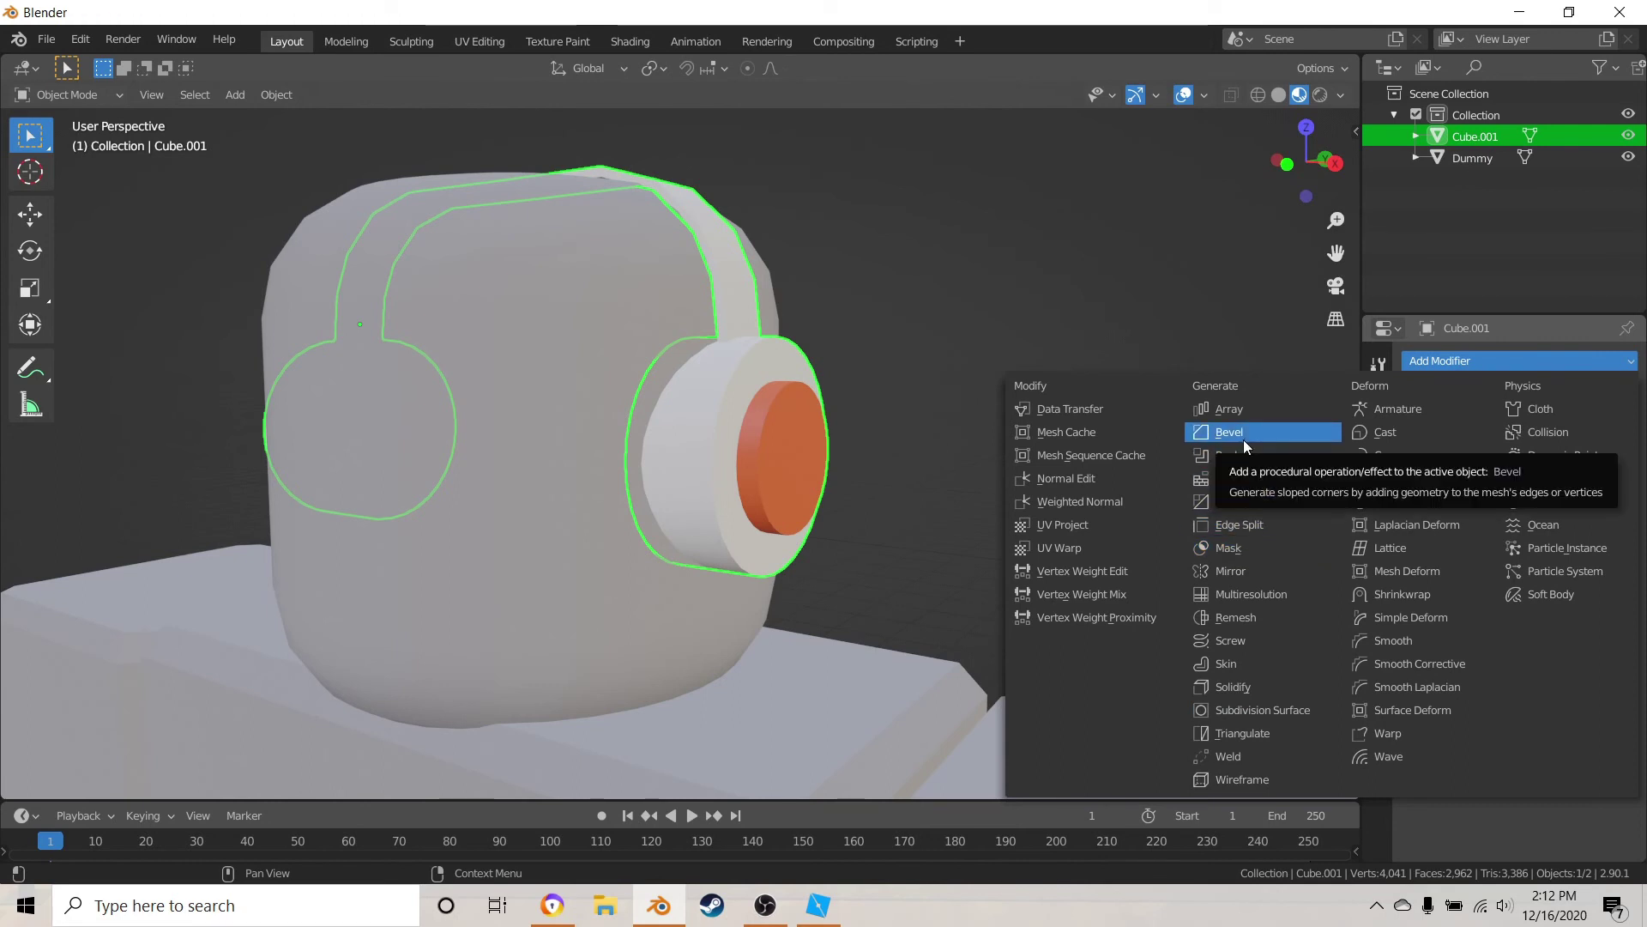
click(1261, 710)
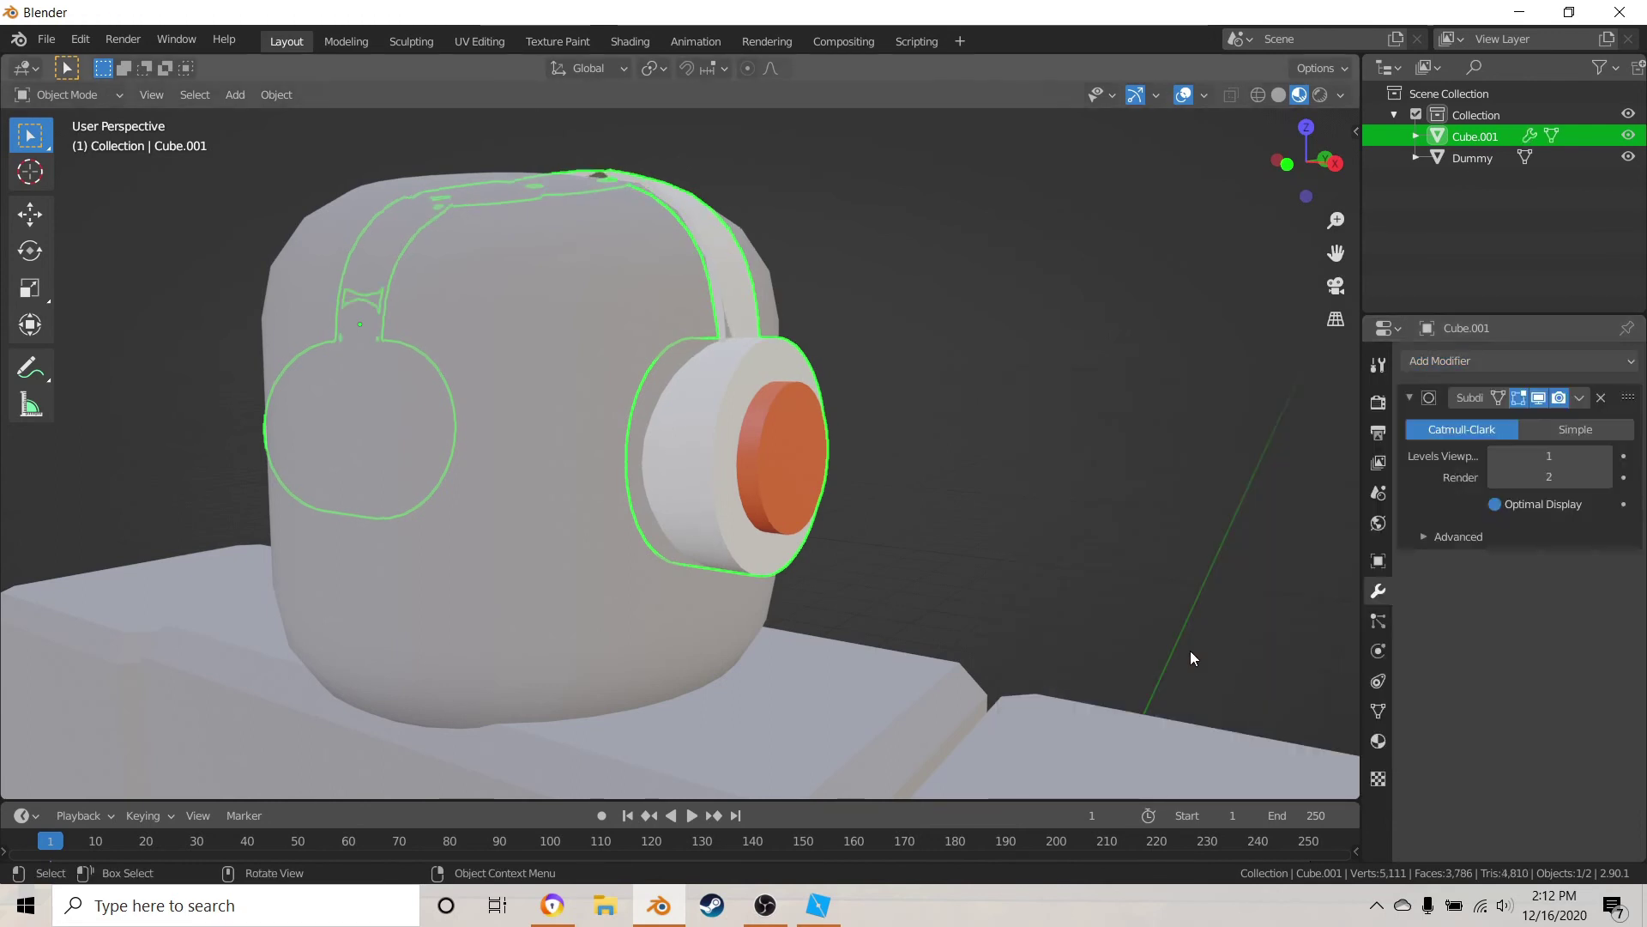
- Check the headphones from the other side and remove their Subdivision Surface modifier
middle_drag(1191, 650, 1122, 505)
click(1599, 398)
- Try a Solidify modifier on the headphones and remove it
click(1527, 360)
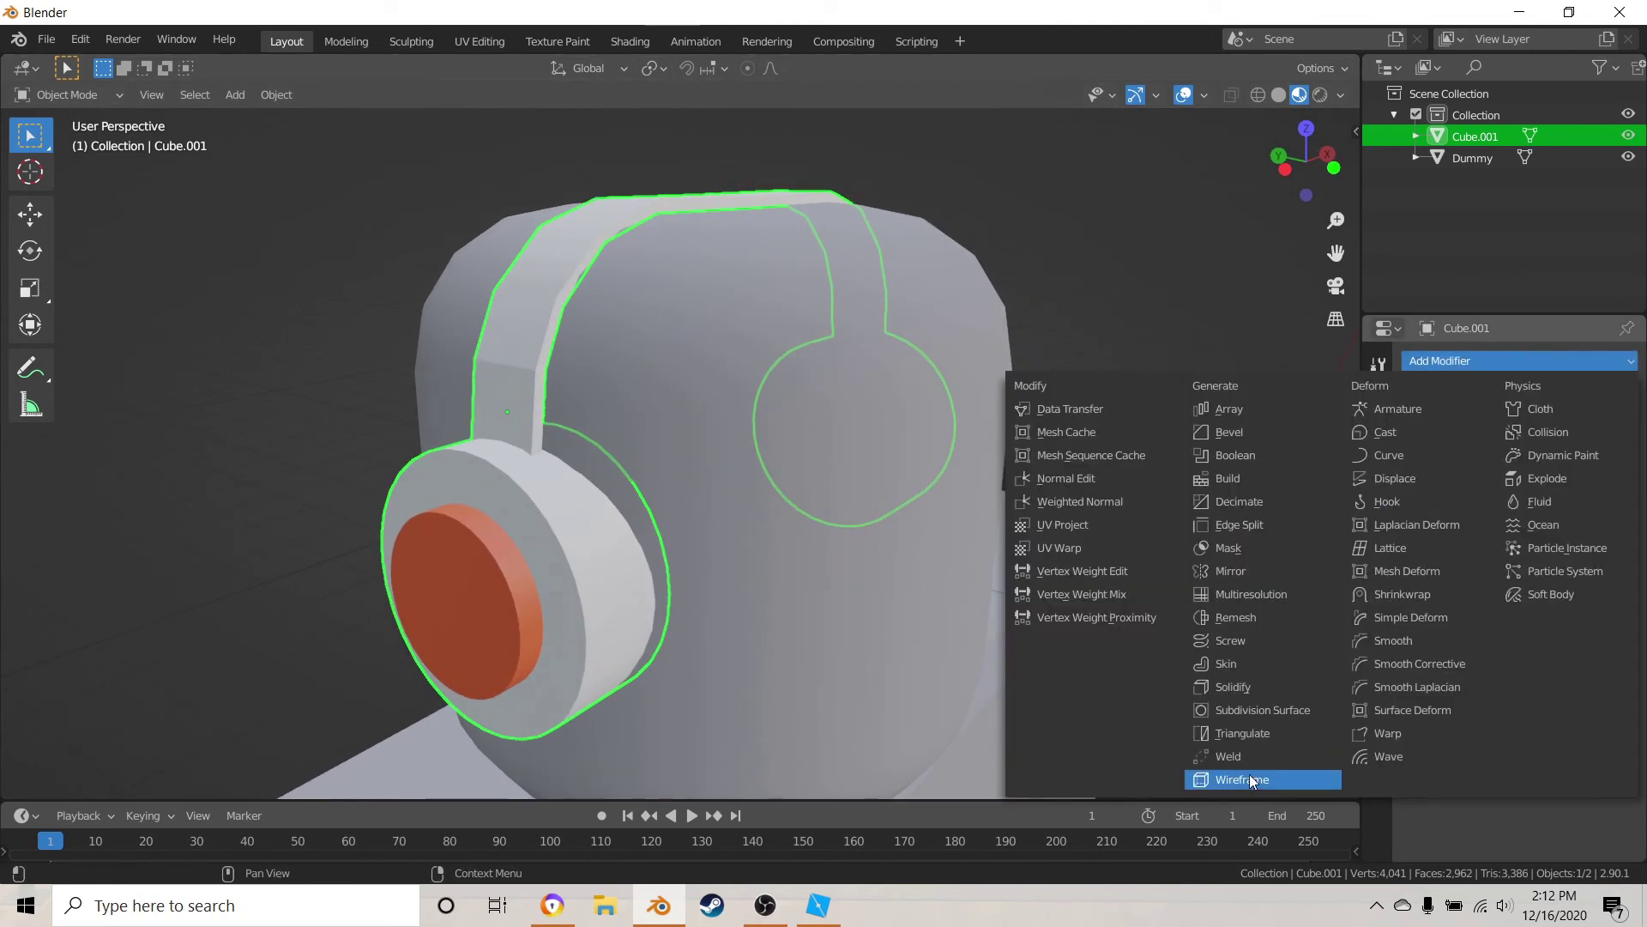
click(1233, 687)
mouse_move(1234, 682)
middle_down()
mouse_move(1096, 584)
mouse_move(1214, 578)
mouse_move(1225, 655)
mouse_move(1202, 678)
middle_up()
click(1601, 397)
- Try a Bevel modifier on the headphones, comparing the Vertices and Edges options on the ear cup
click(1523, 360)
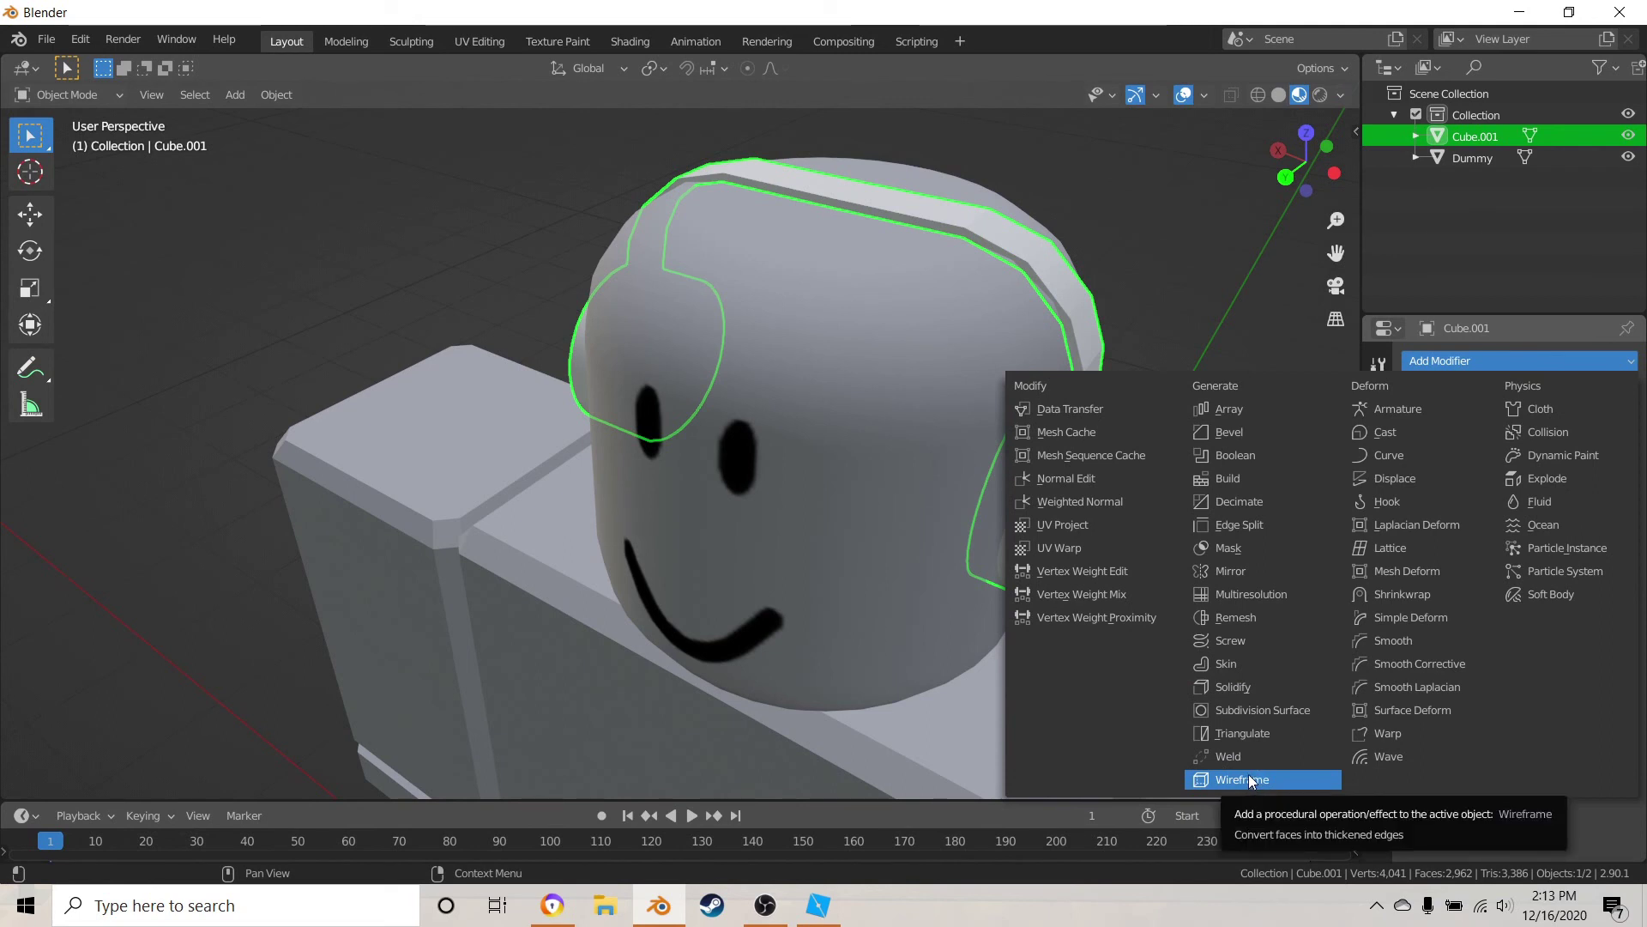
click(1238, 435)
middle_drag(923, 517, 1018, 520)
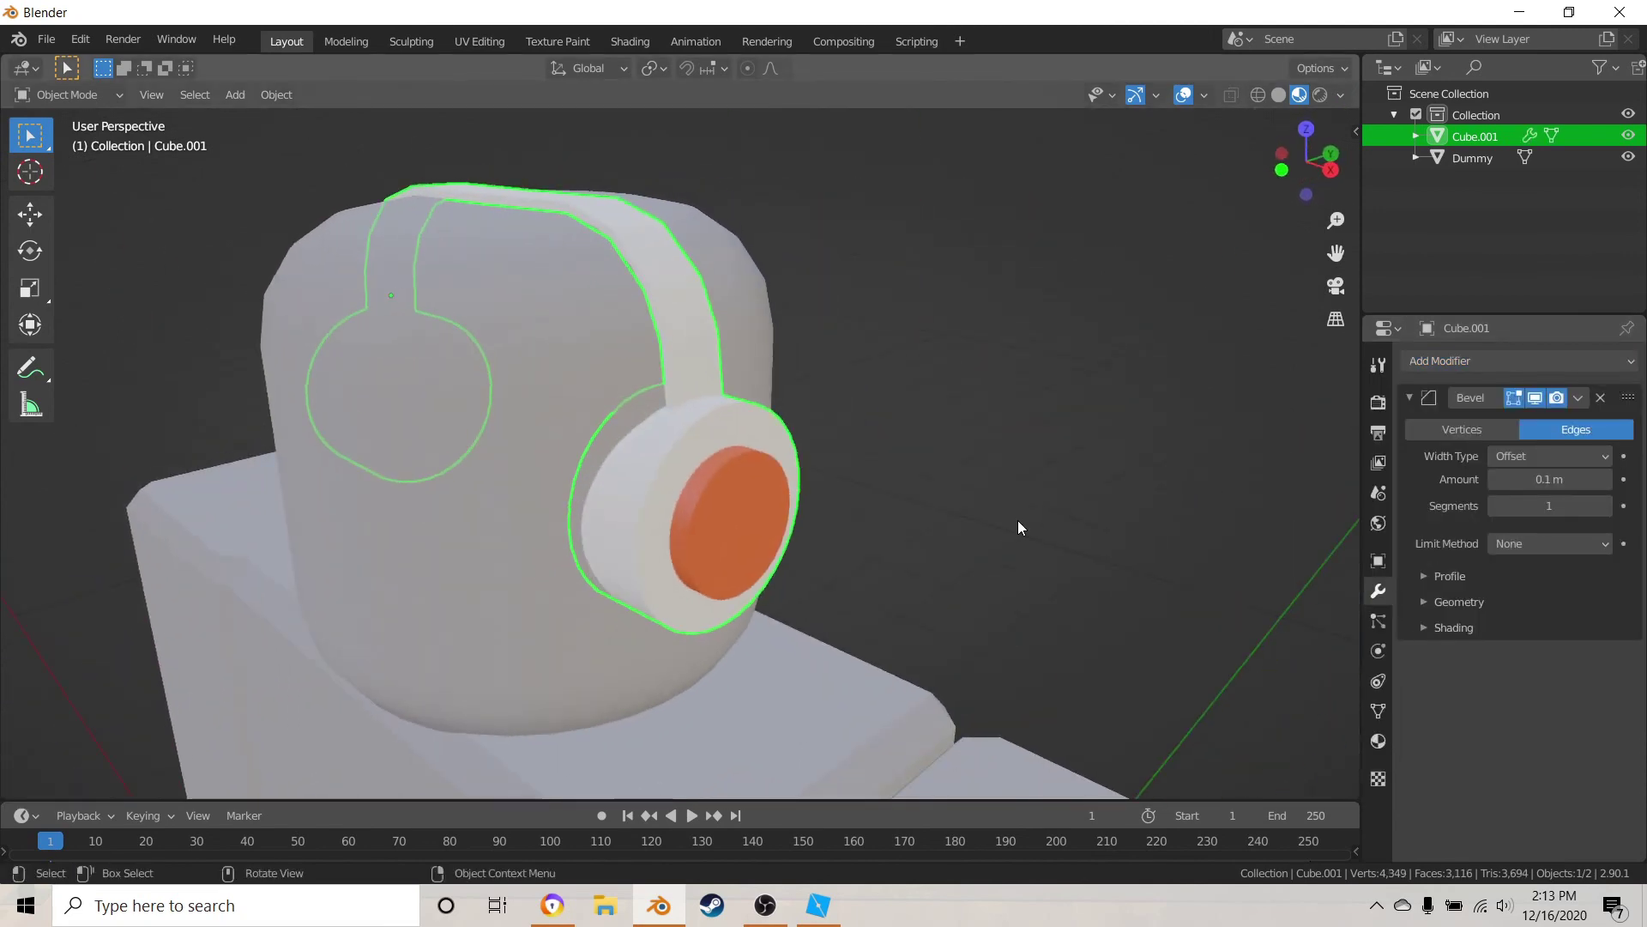
click(1455, 434)
click(1536, 432)
middle_drag(921, 513, 946, 482)
scroll(945, 482, up, 1)
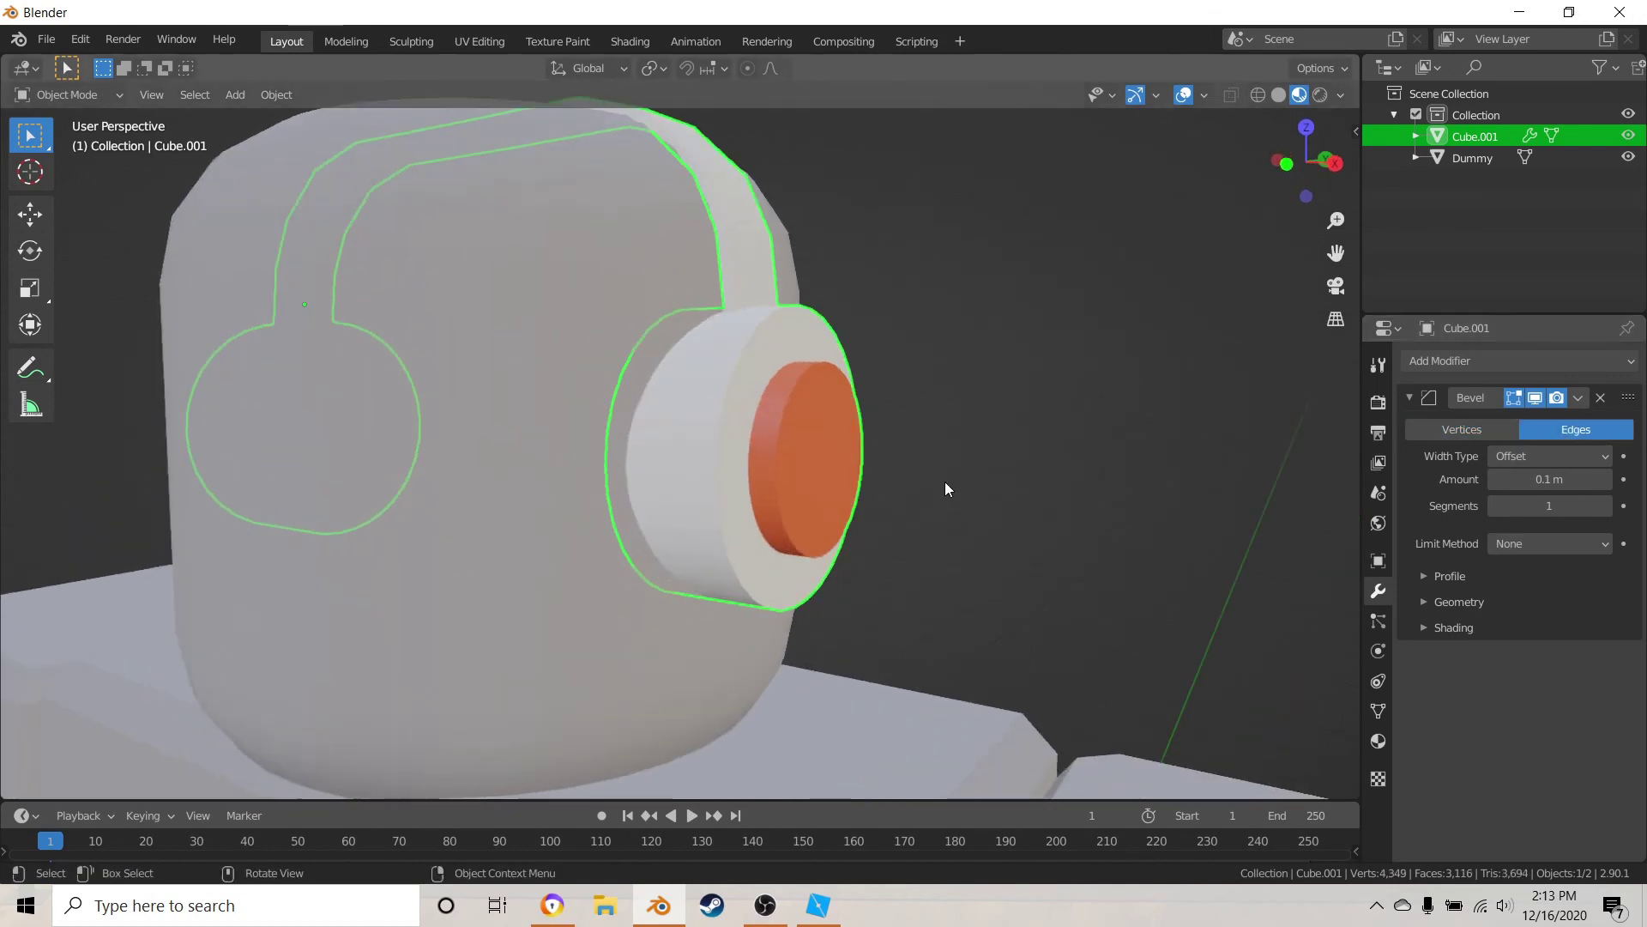
scroll(946, 489, up, 2)
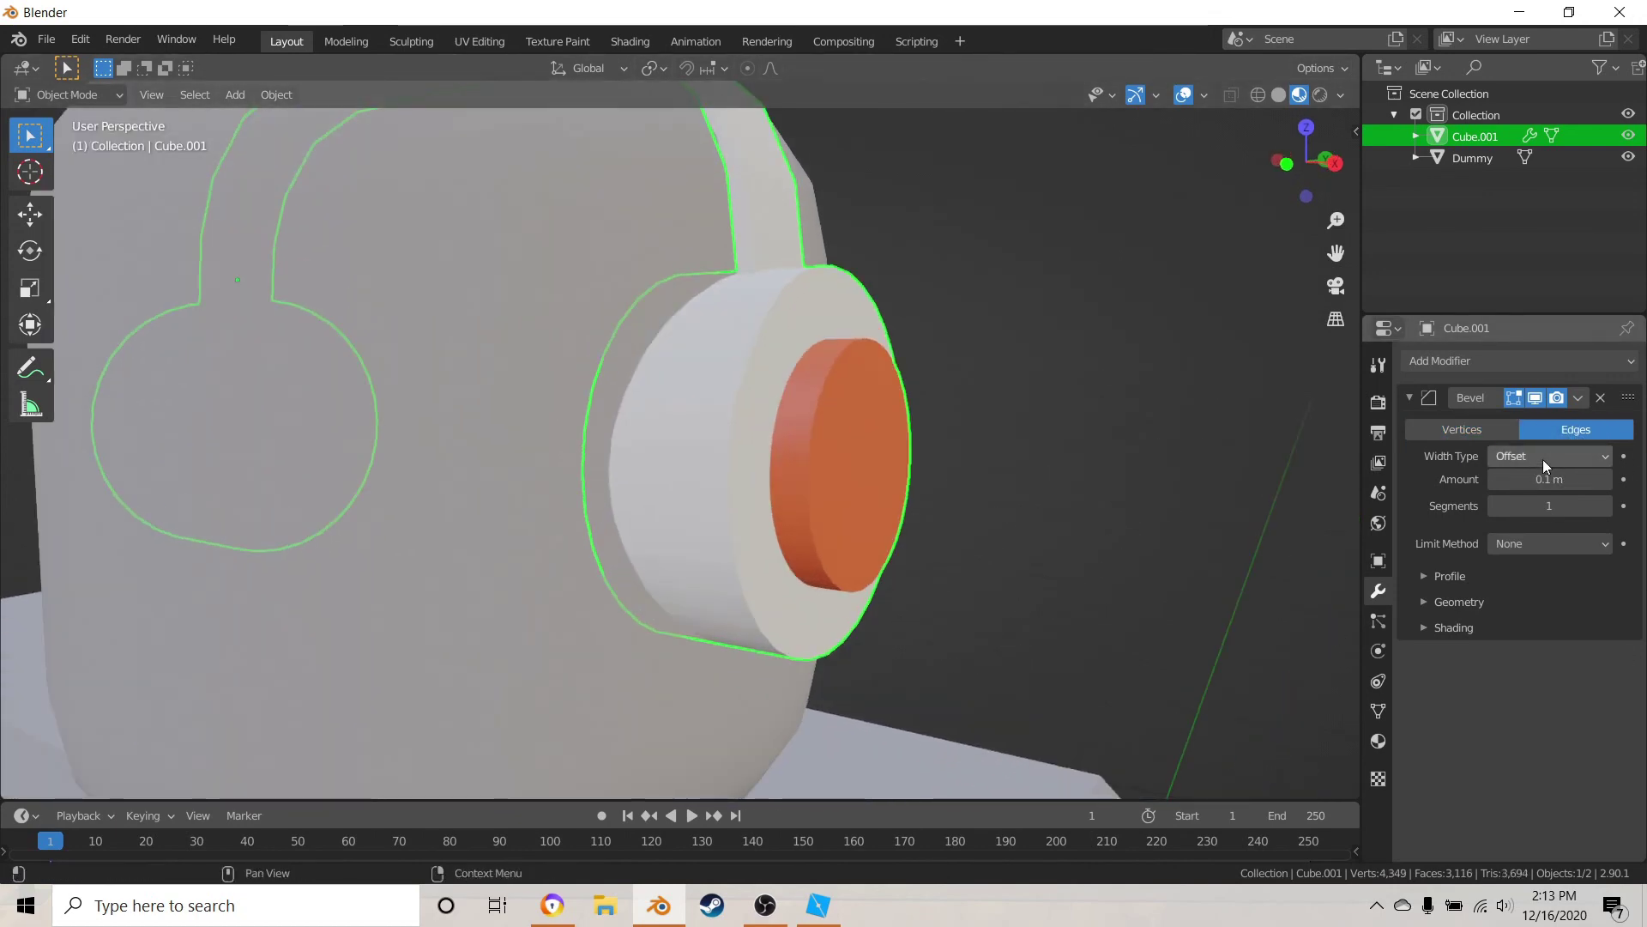
- Raise the Bevel modifier's amount to about 1.76 m, and remove the modifier from the headphones
mouse_move(1553, 479)
mouse_down()
mouse_move(1588, 479)
mouse_move(1545, 479)
mouse_up()
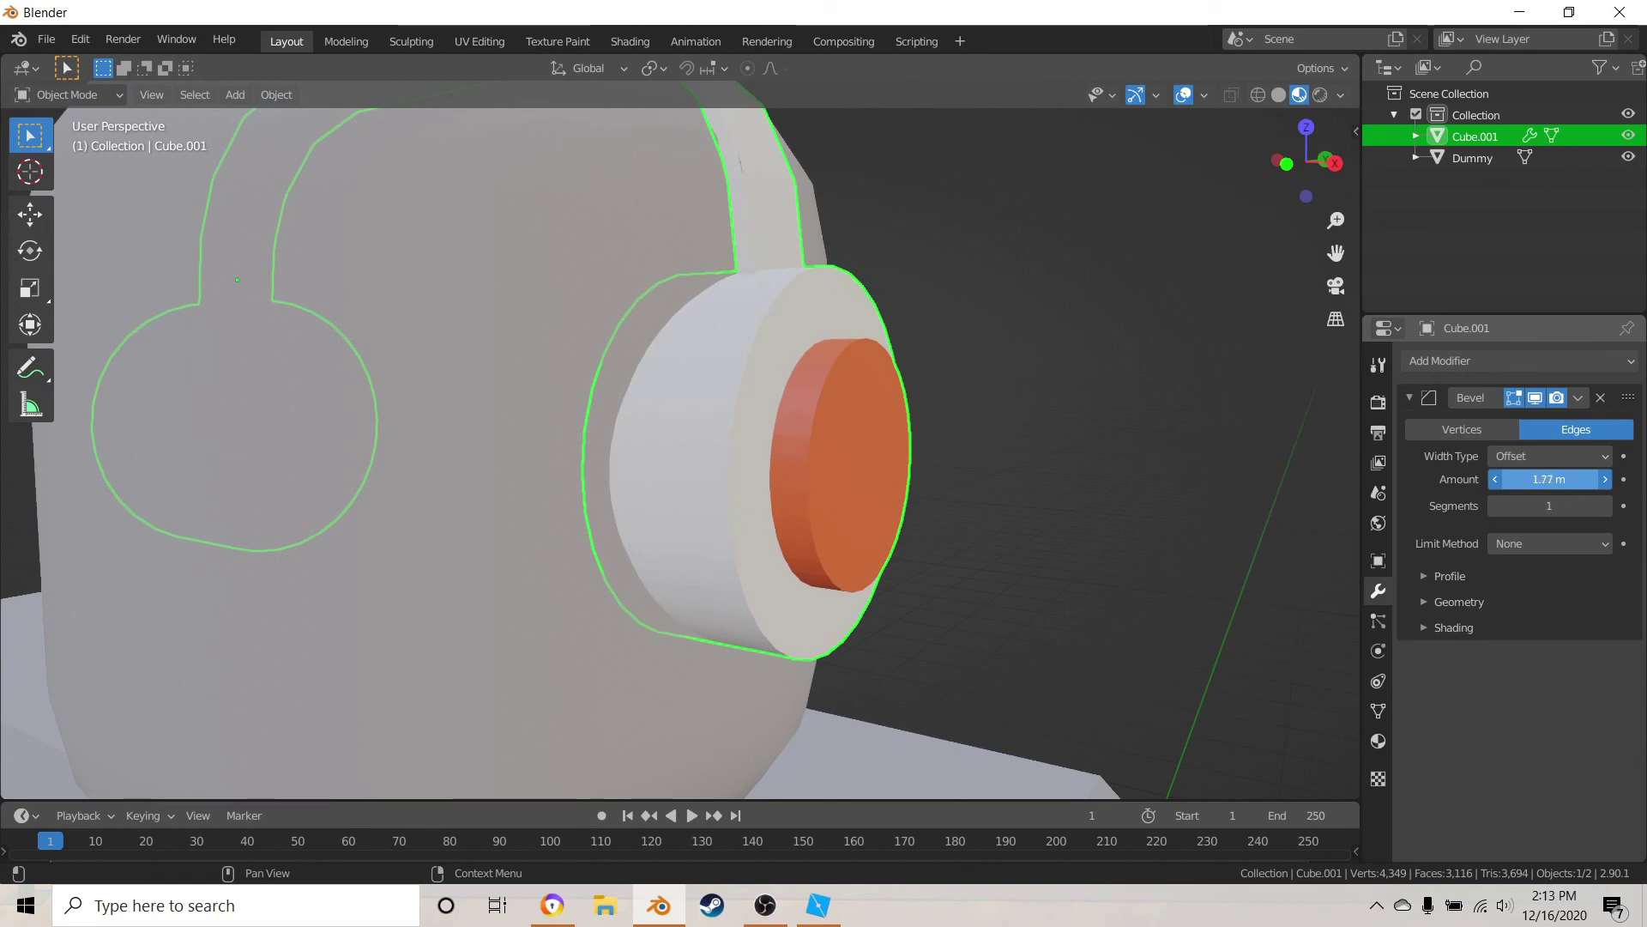
drag(1544, 479, 1553, 479)
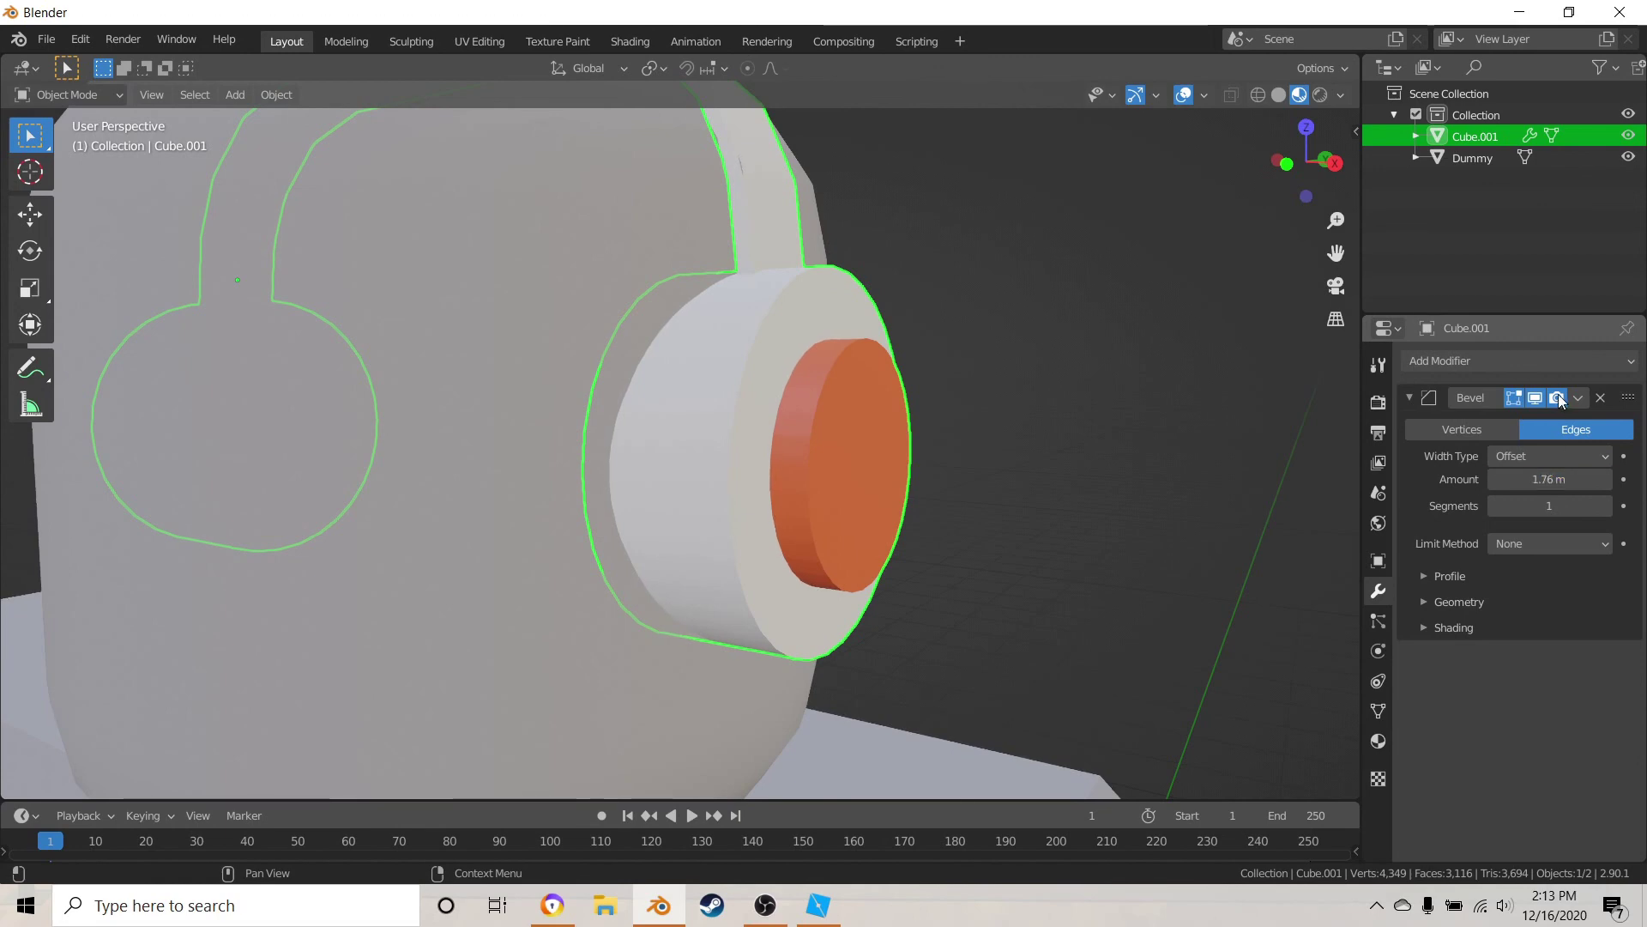
click(1601, 397)
- Select the entire headphones mesh in Edit Mode and try beveling all its edges at once
scroll(915, 539, down, 4)
scroll(810, 451, up, 3)
key(Tab)
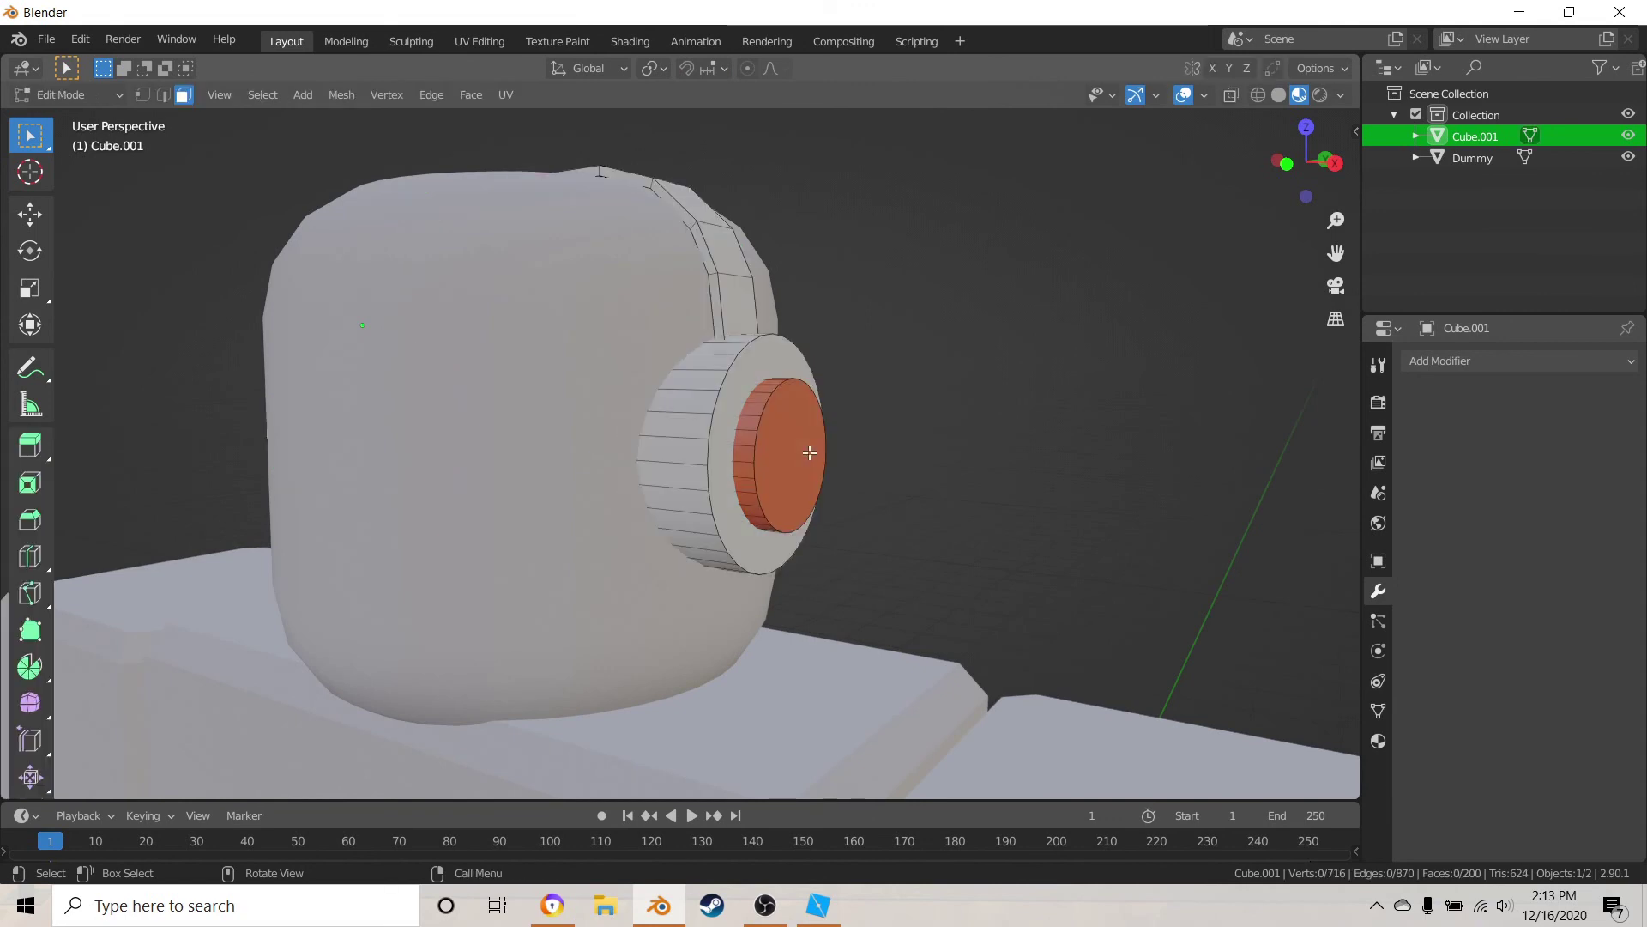
middle_drag(810, 451, 890, 464)
key(a)
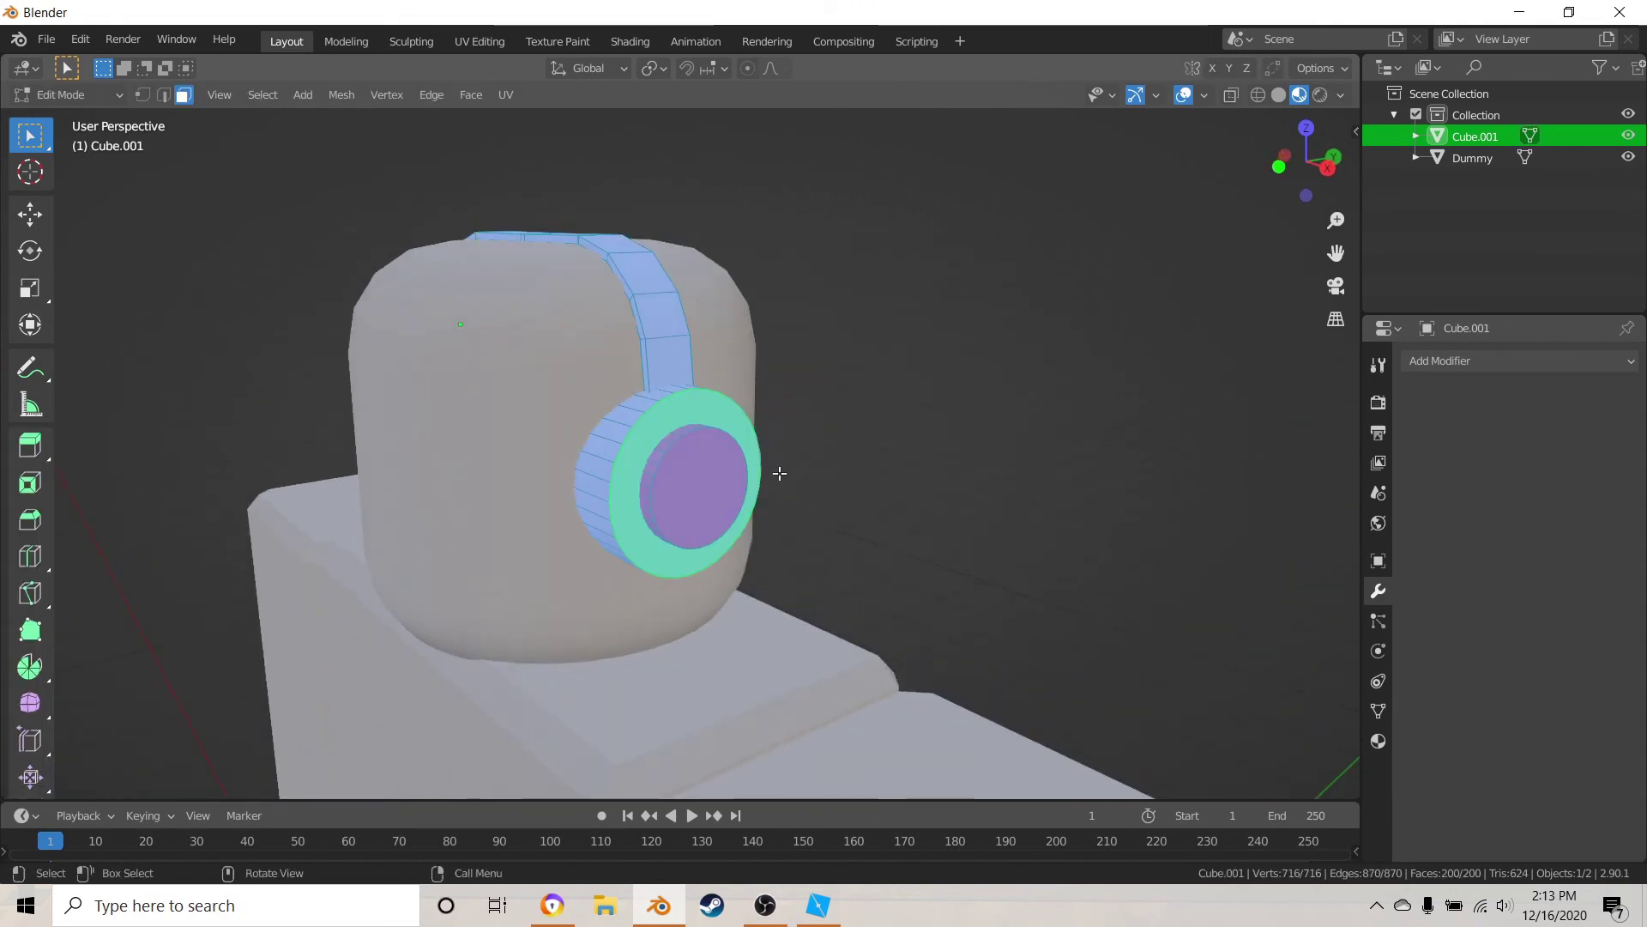
middle_drag(772, 471, 719, 463)
key(alt+a)
key(a)
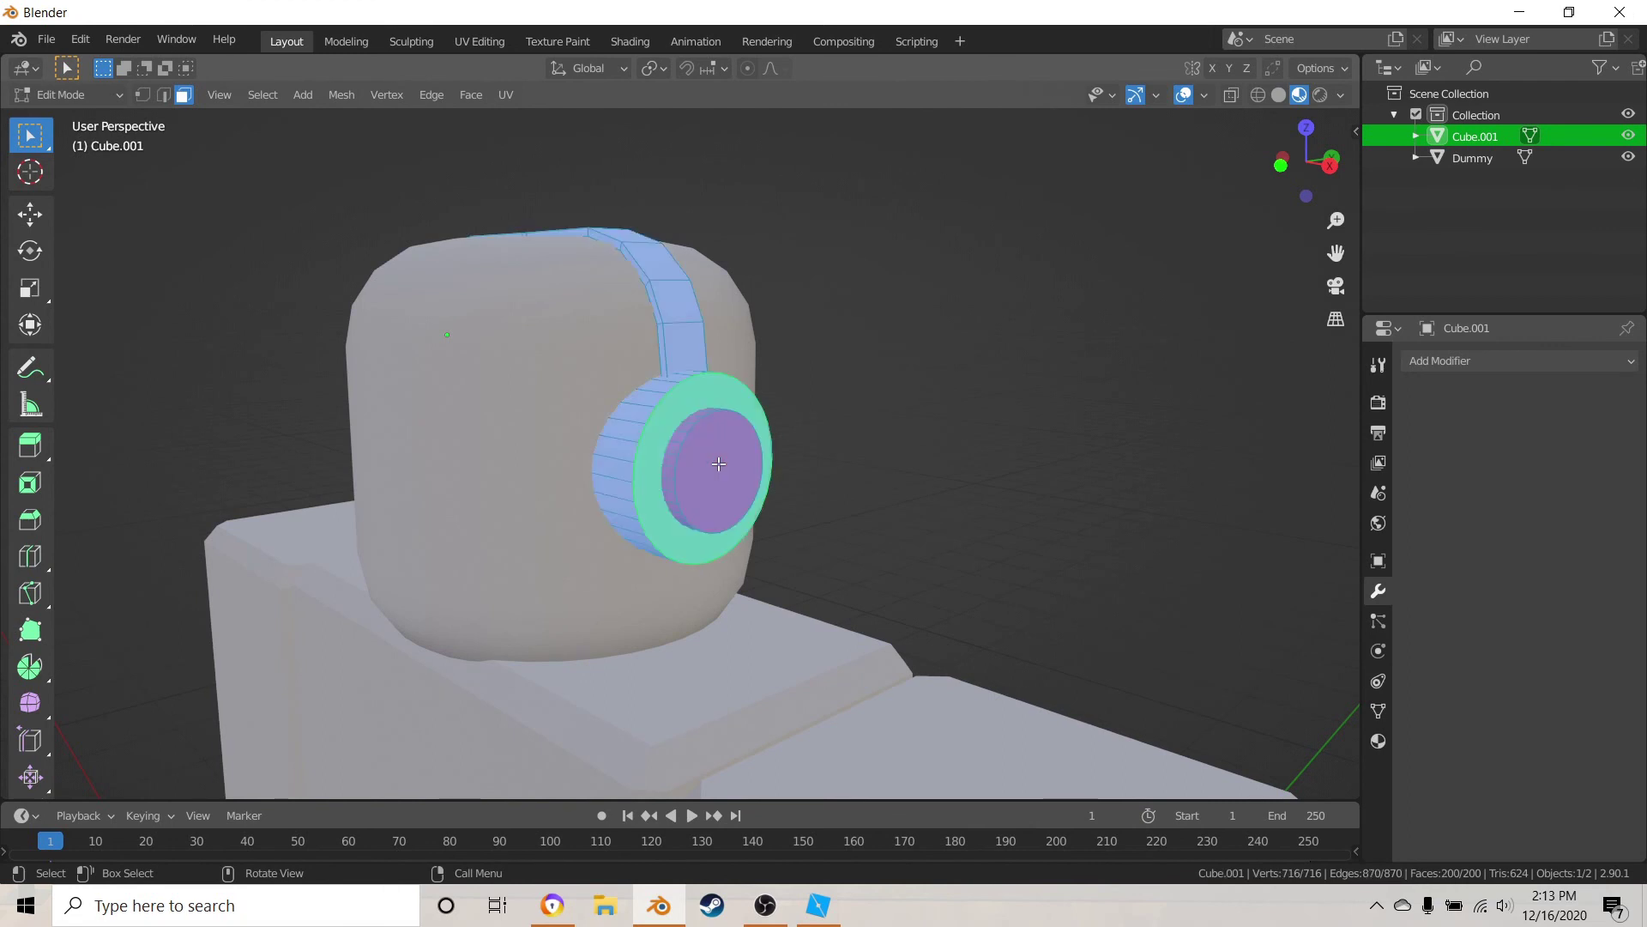
key(alt+a)
key(a)
key(alt+a)
key(a)
key(ctrl)
key(ctrl+b)
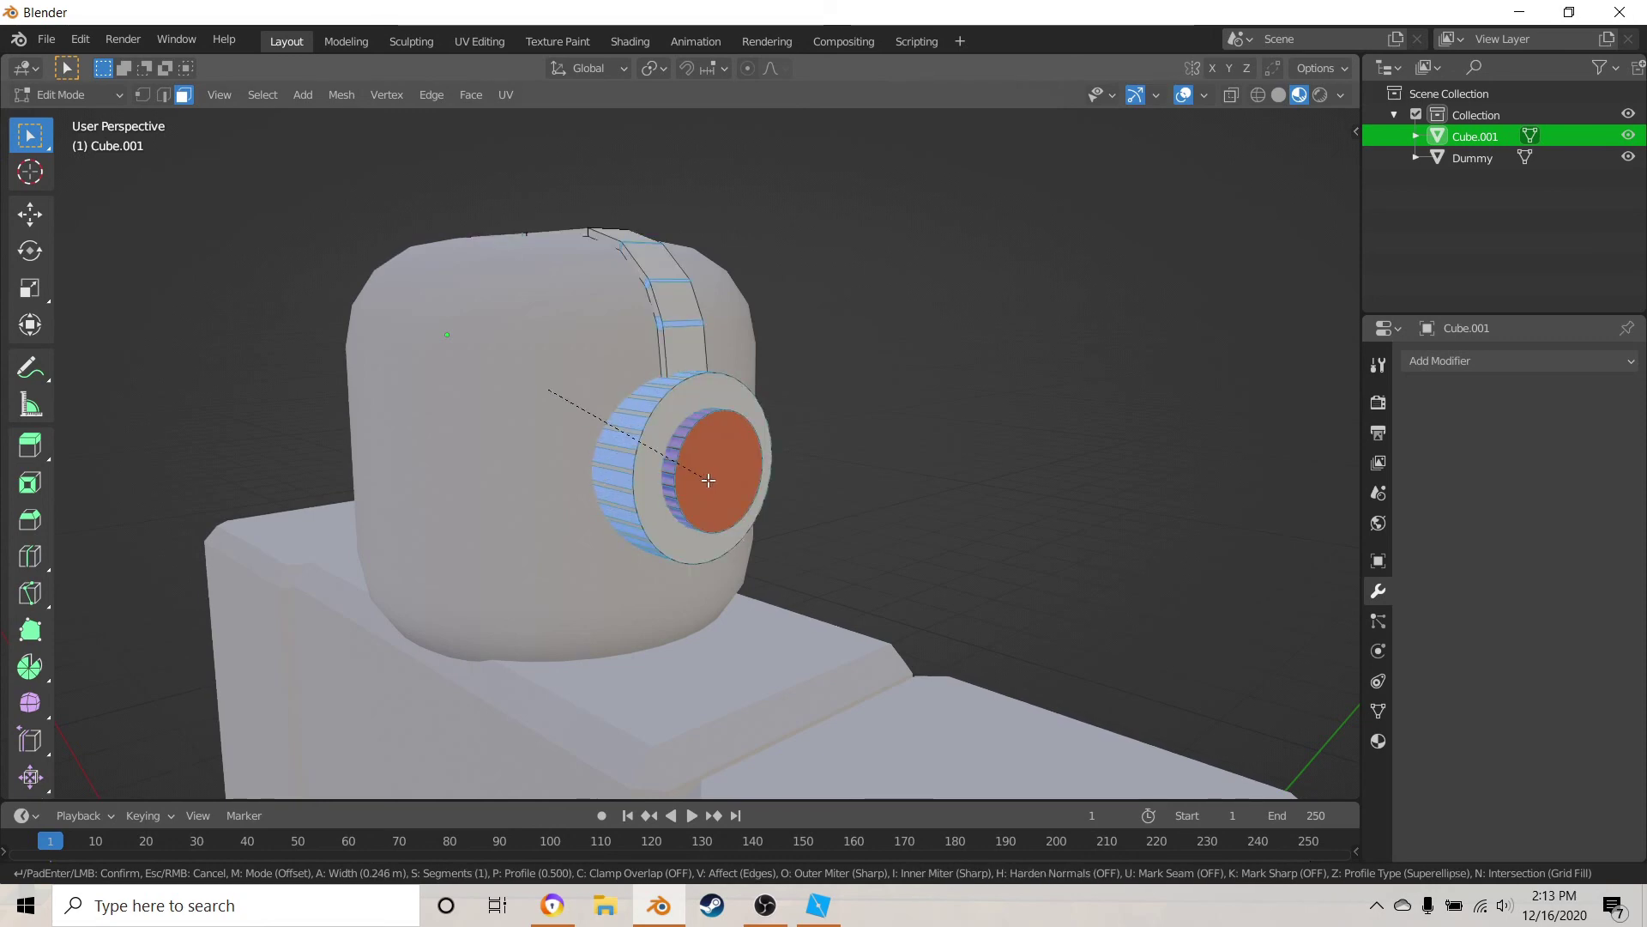
click(706, 479)
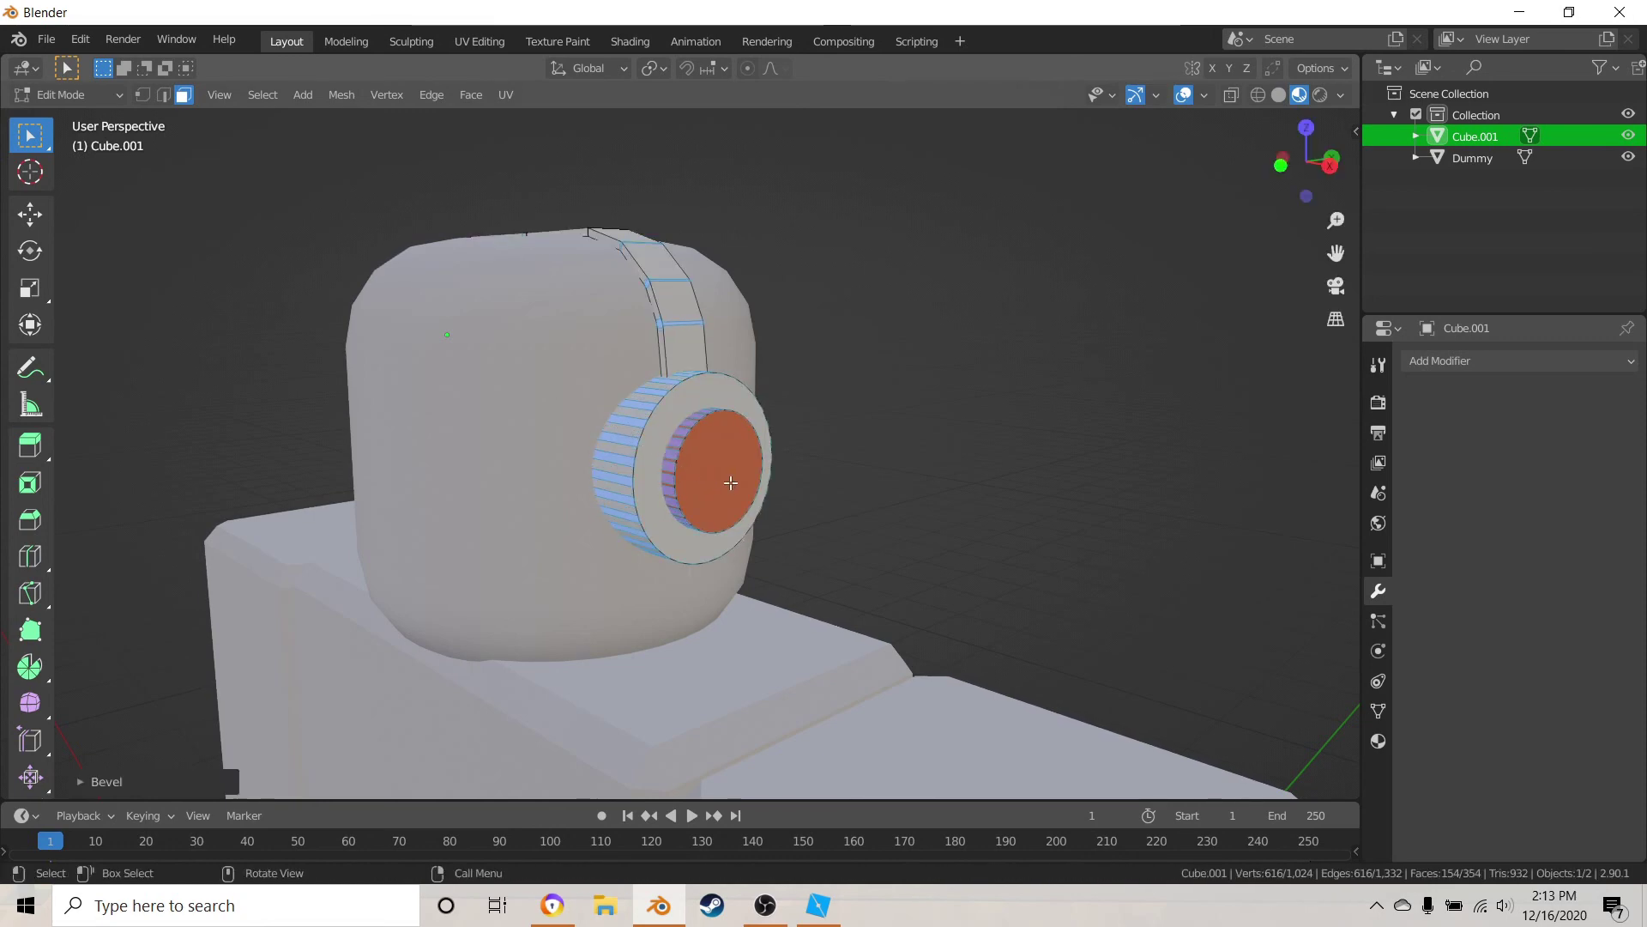
- Check the beveled ear cup in Object Mode and undo the bevel on the headphones mesh
scroll(790, 506, up, 4)
key(Tab)
click(791, 511)
middle_drag(790, 512, 937, 441)
key(Tab)
key(Tab)
key(Tab)
key(ctrl+z)
key(ctrl+z)
key(ctrl+z)
key(ctrl+z)
key(ctrl+z)
key(ctrl+z)
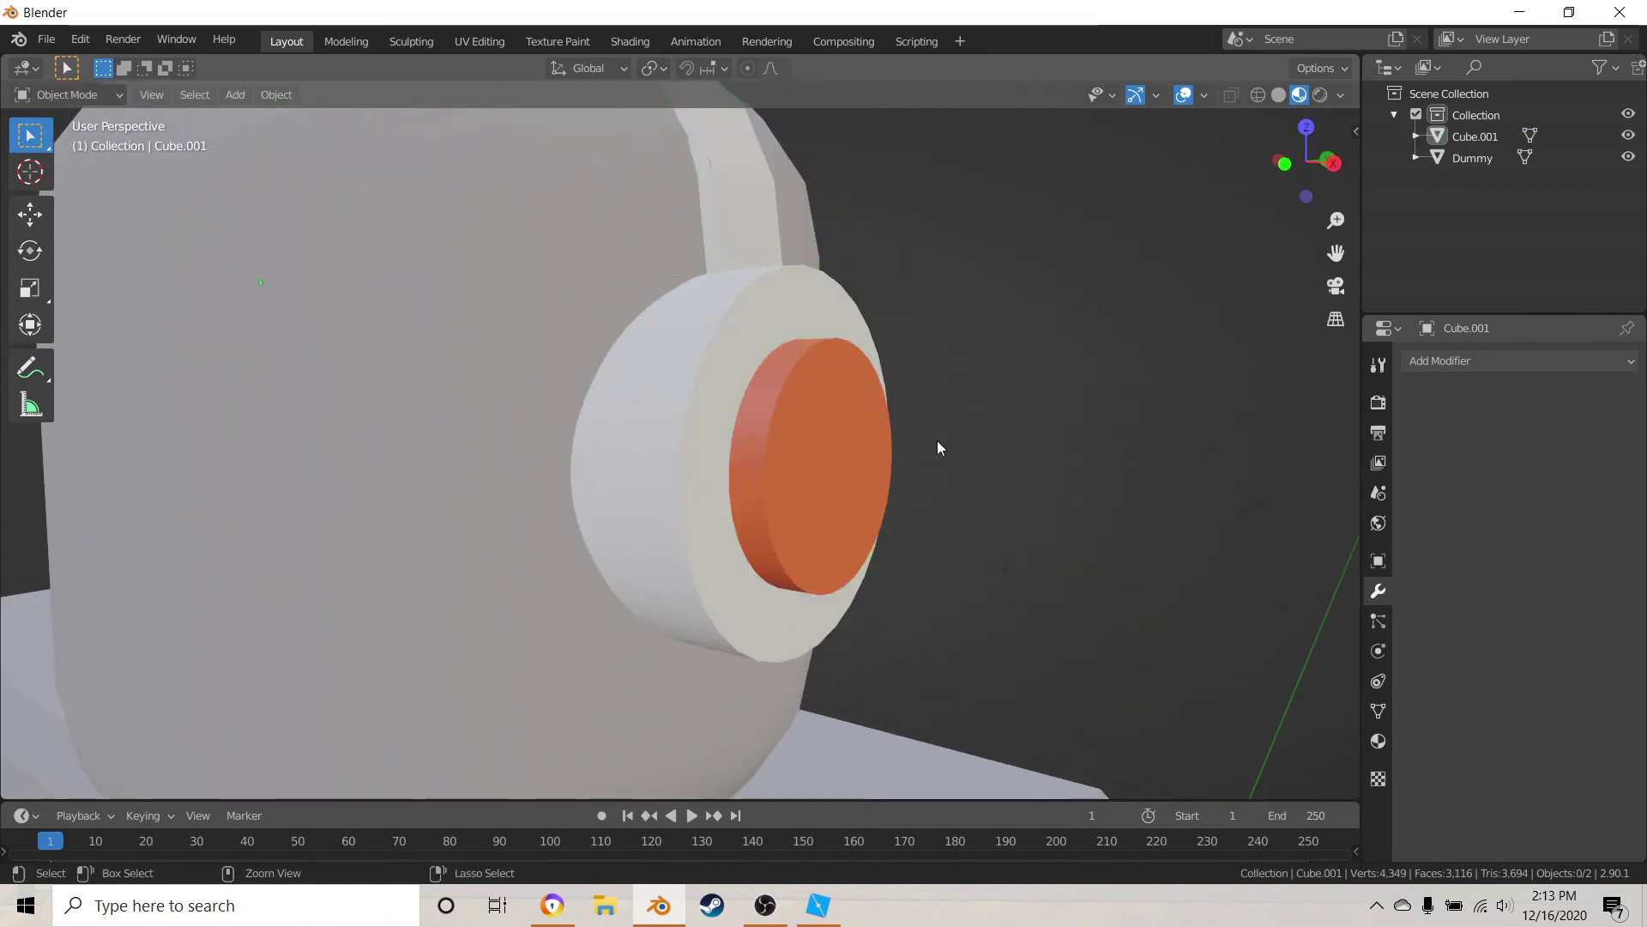
key(ctrl+z)
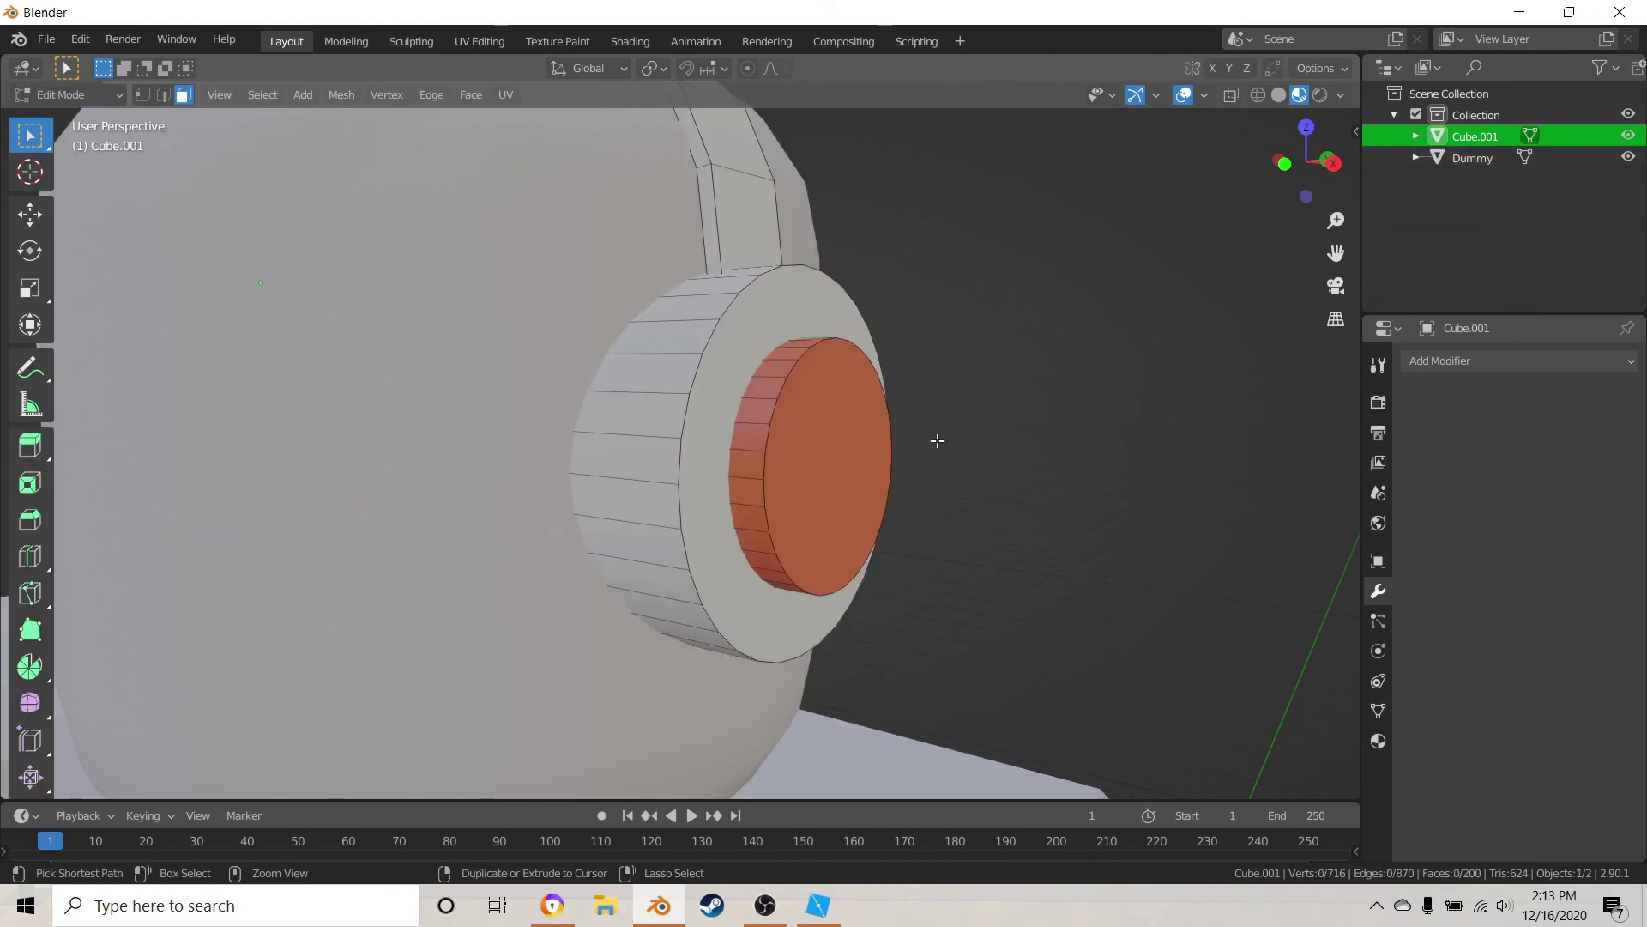
- Try to bevel the edge loop around the outer face of the ear cup's orange disc
scroll(818, 449, up, 2)
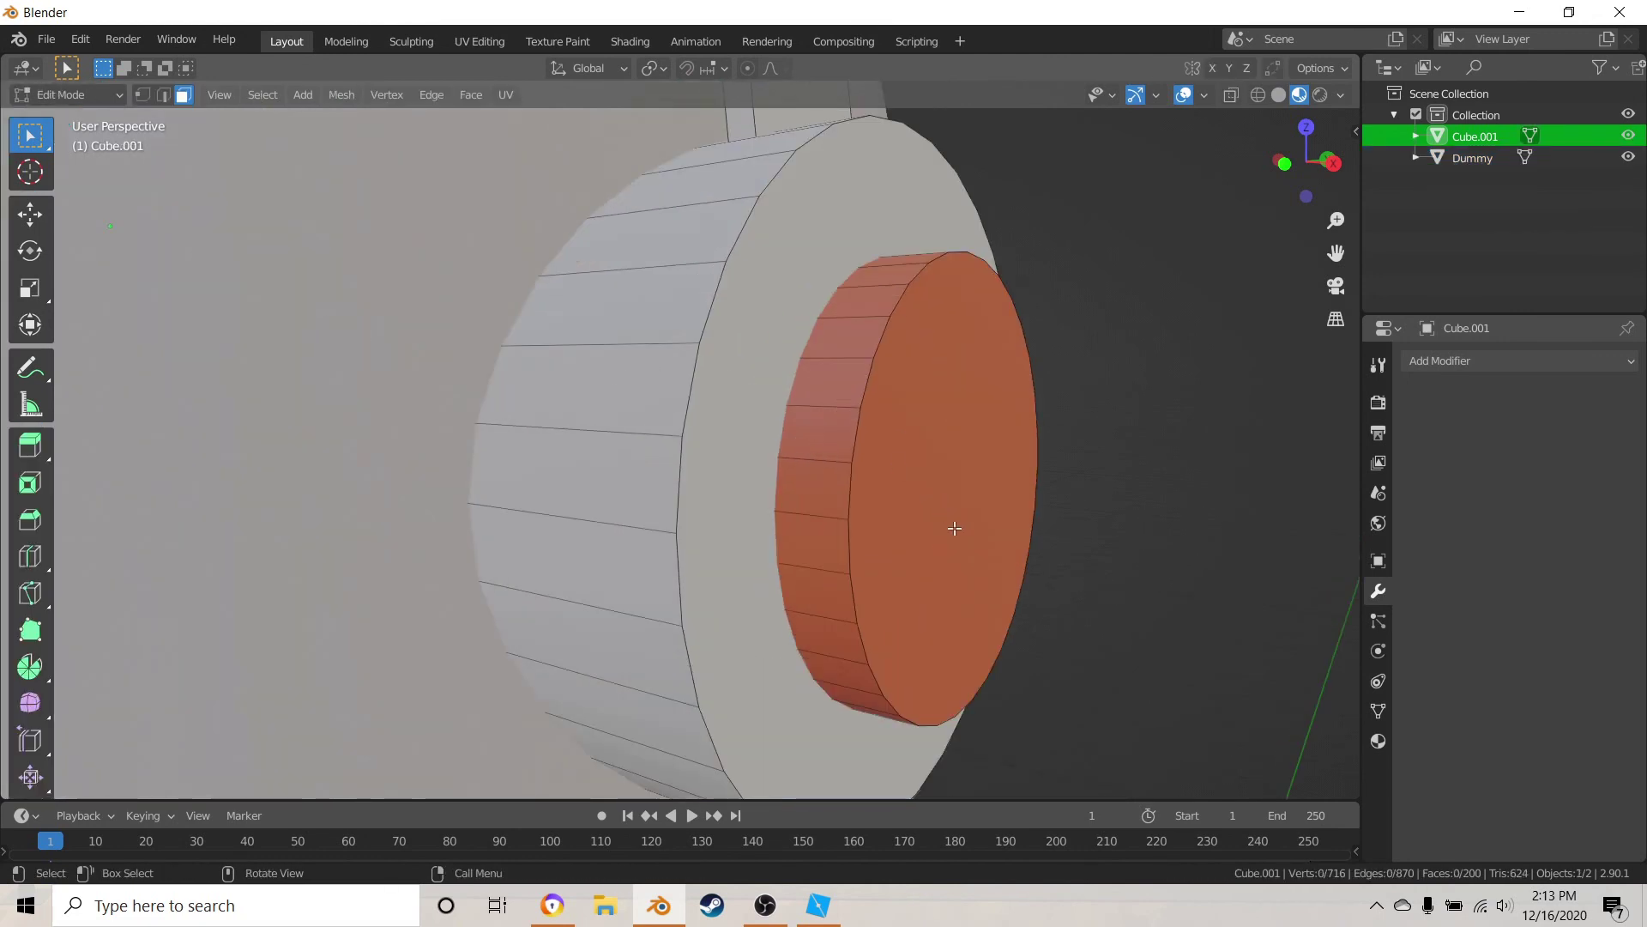
click(164, 95)
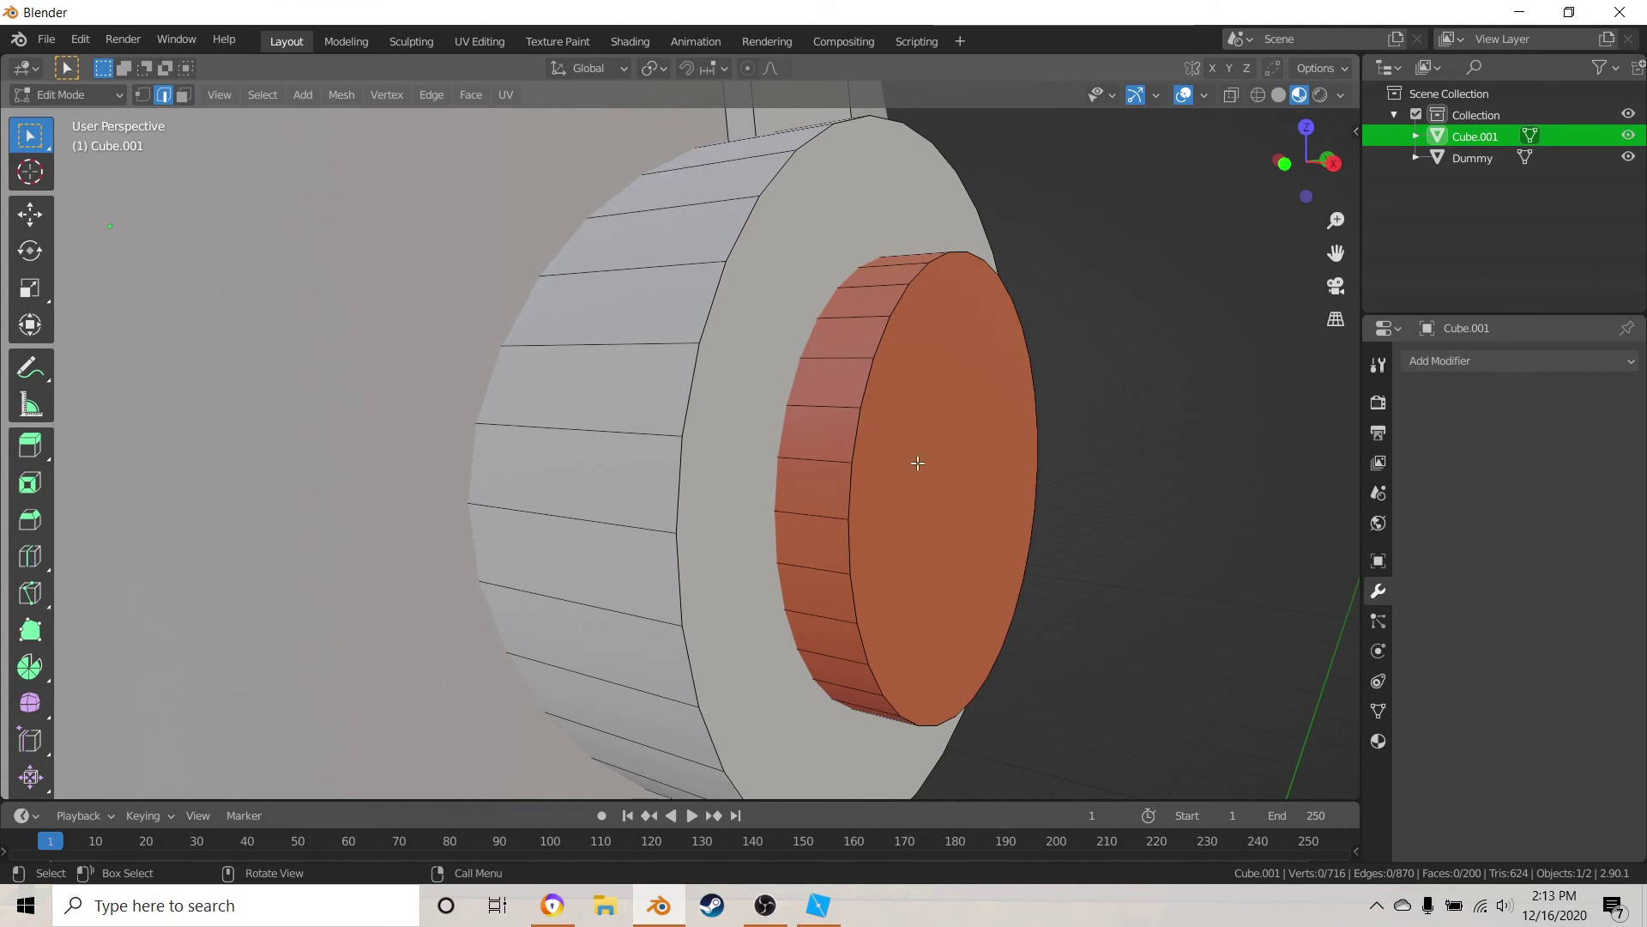
alt+click(856, 449)
middle_drag(970, 453, 1109, 471)
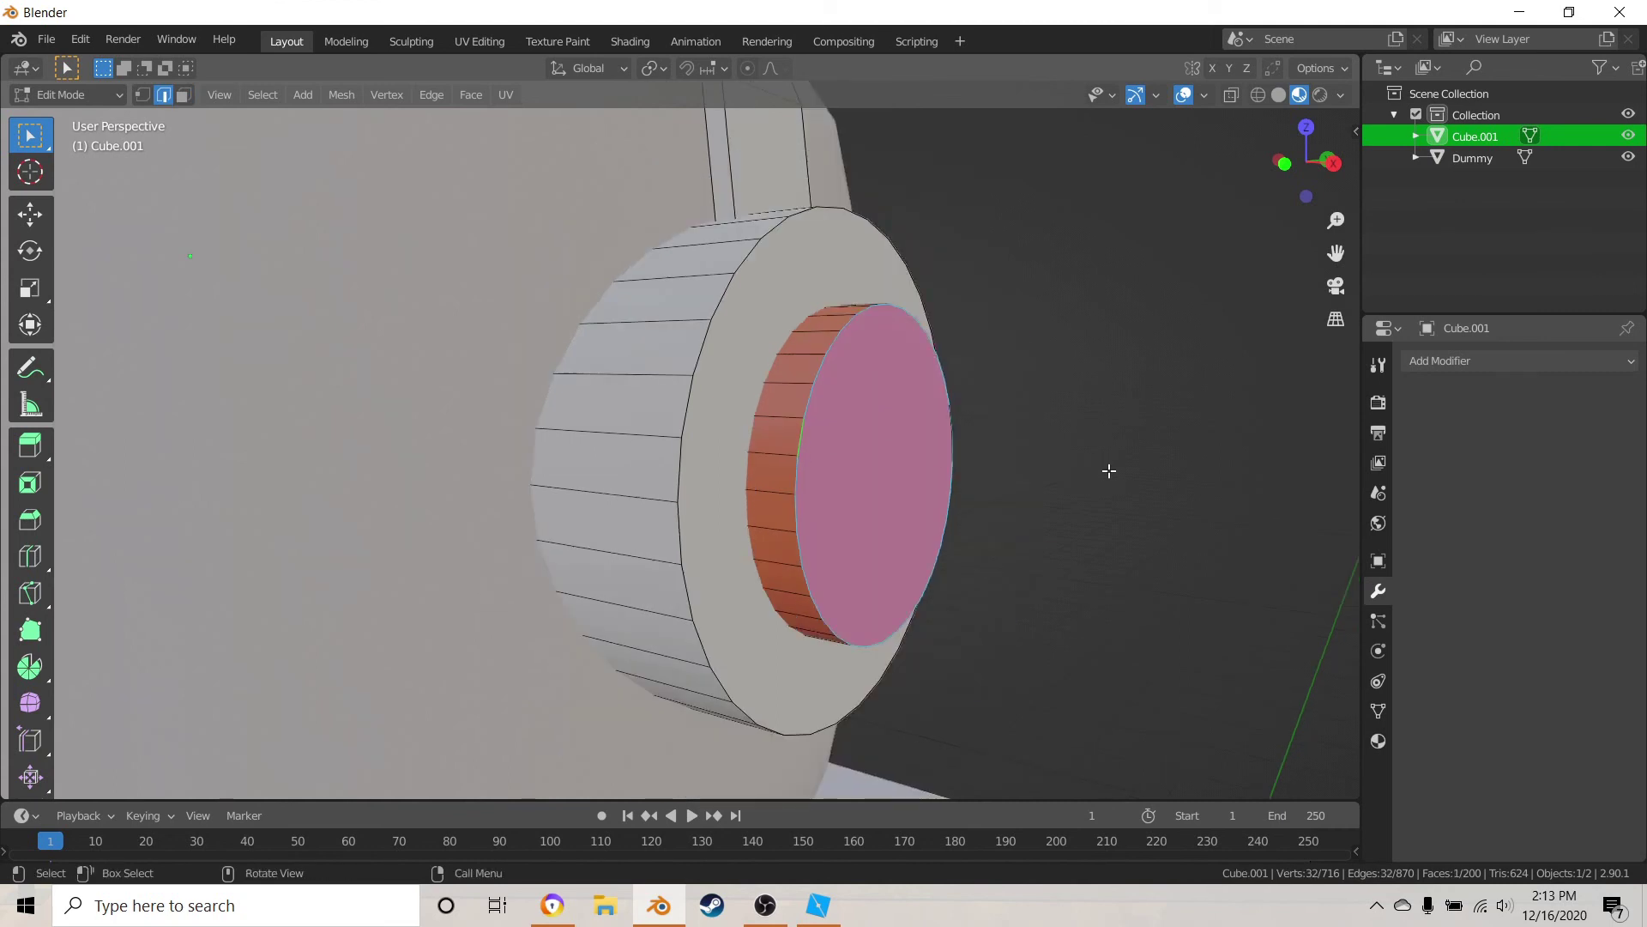
key(ctrl+b)
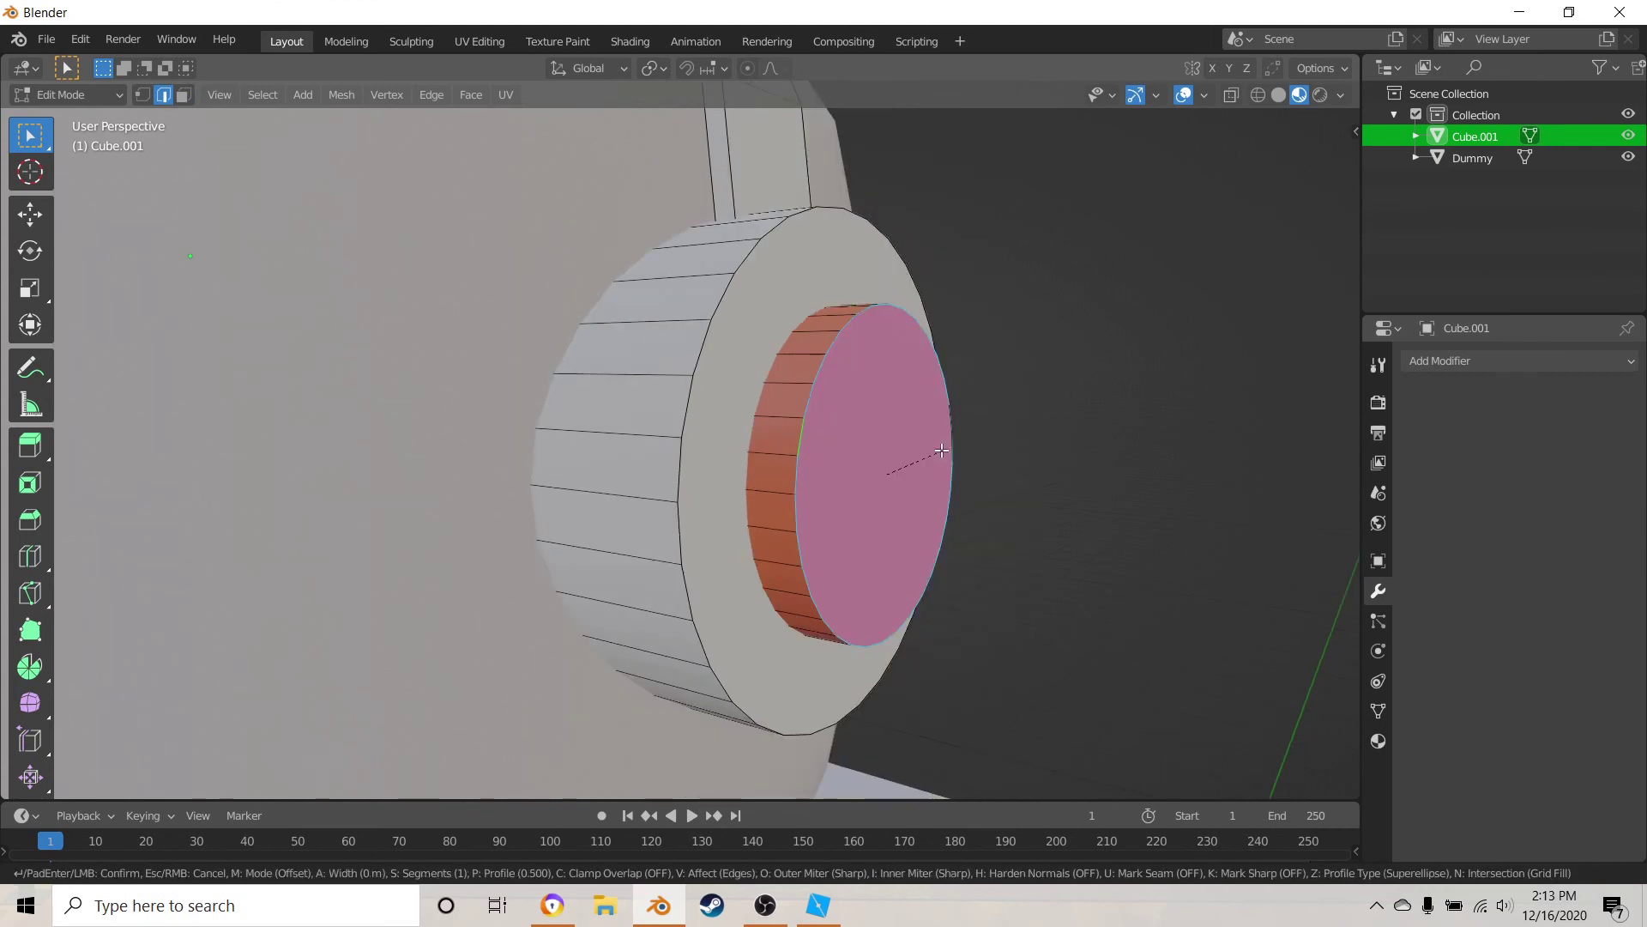
right_click(941, 450)
- Return to Object Mode with nothing selected and examine the finished headphones on the dummy from several sides
key(Tab)
key(a)
key(a)
scroll(1034, 480, down, 8)
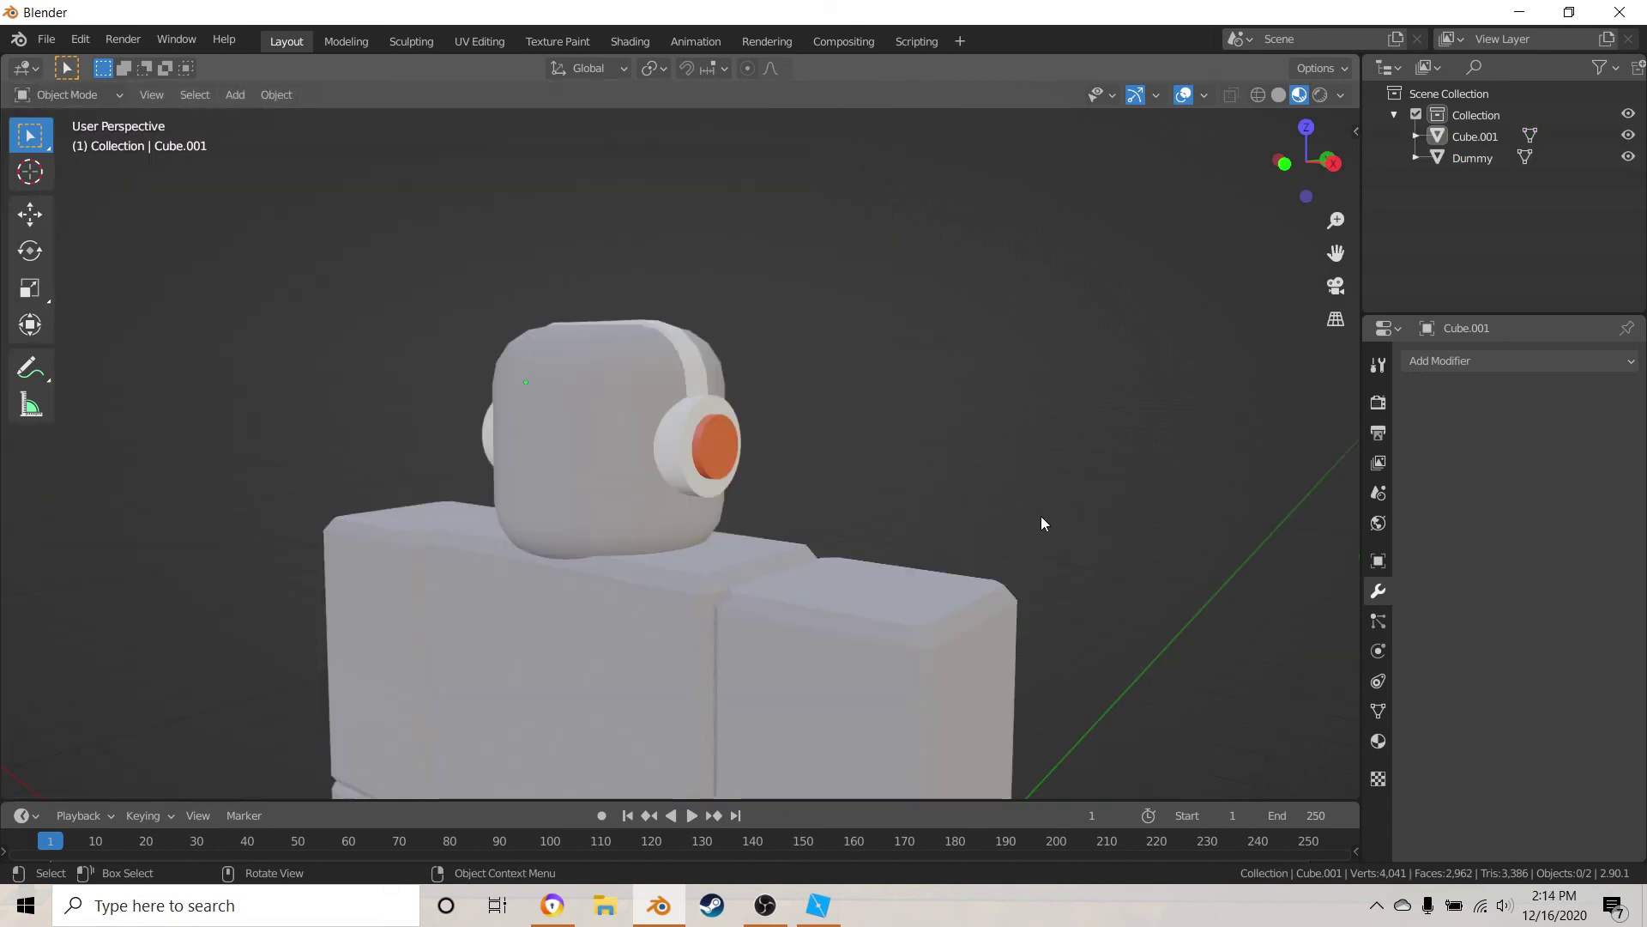
middle_drag(1042, 517, 663, 535)
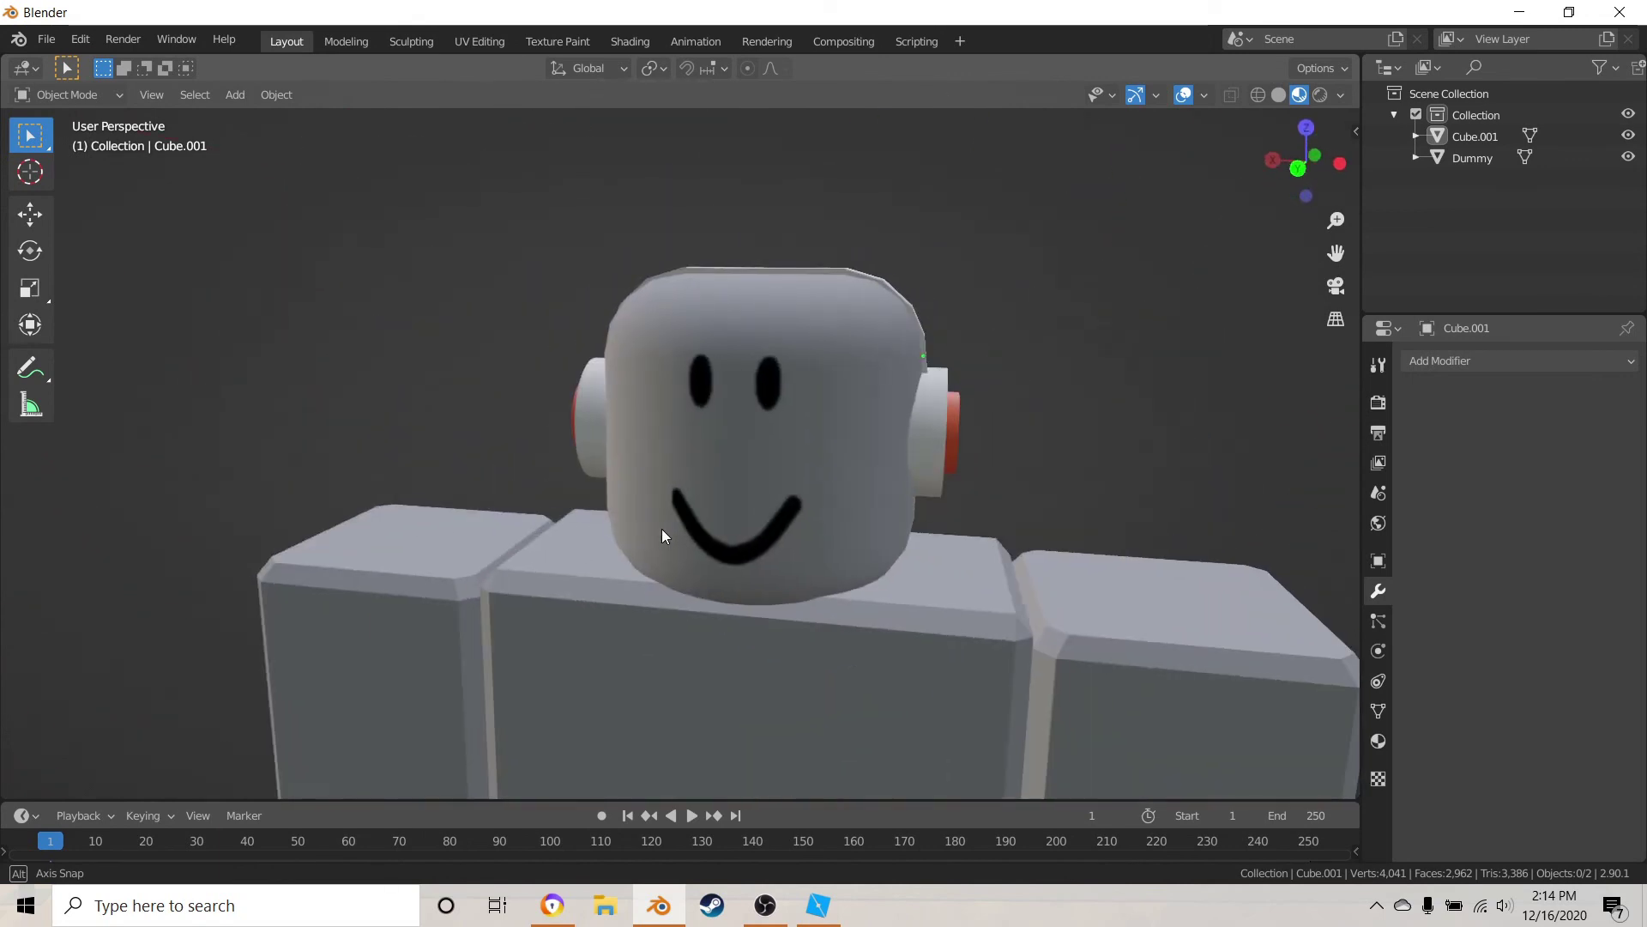
scroll(662, 536, down, 8)
shift+middle_drag(748, 625, 765, 571)
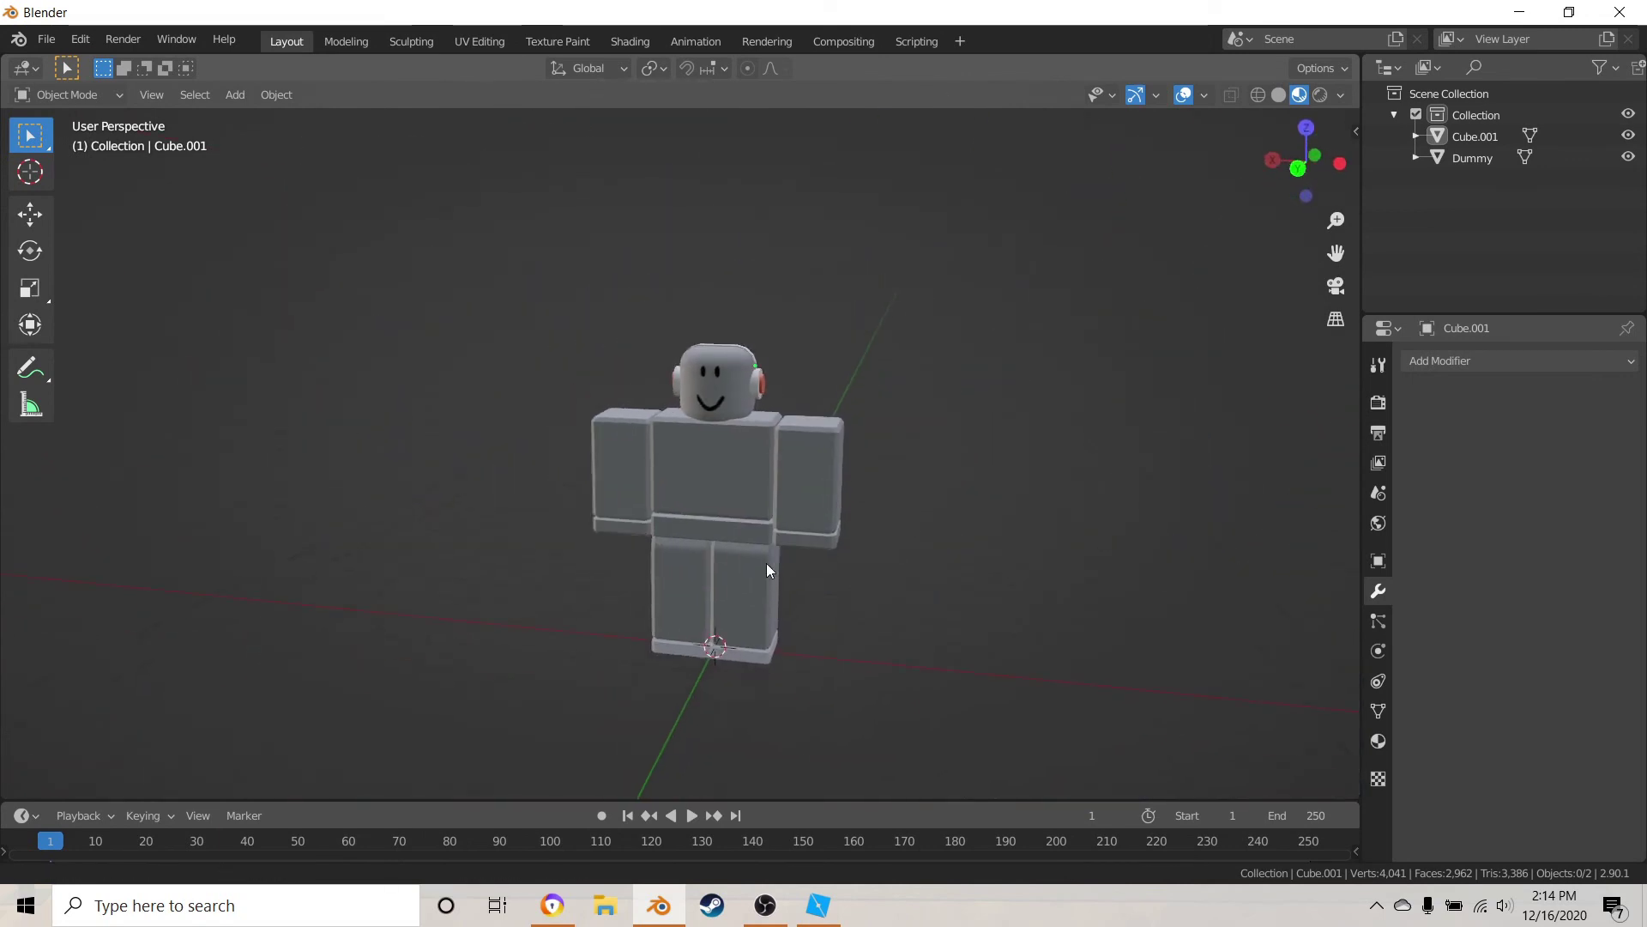
scroll(872, 495, up, 4)
middle_drag(872, 489, 1150, 502)
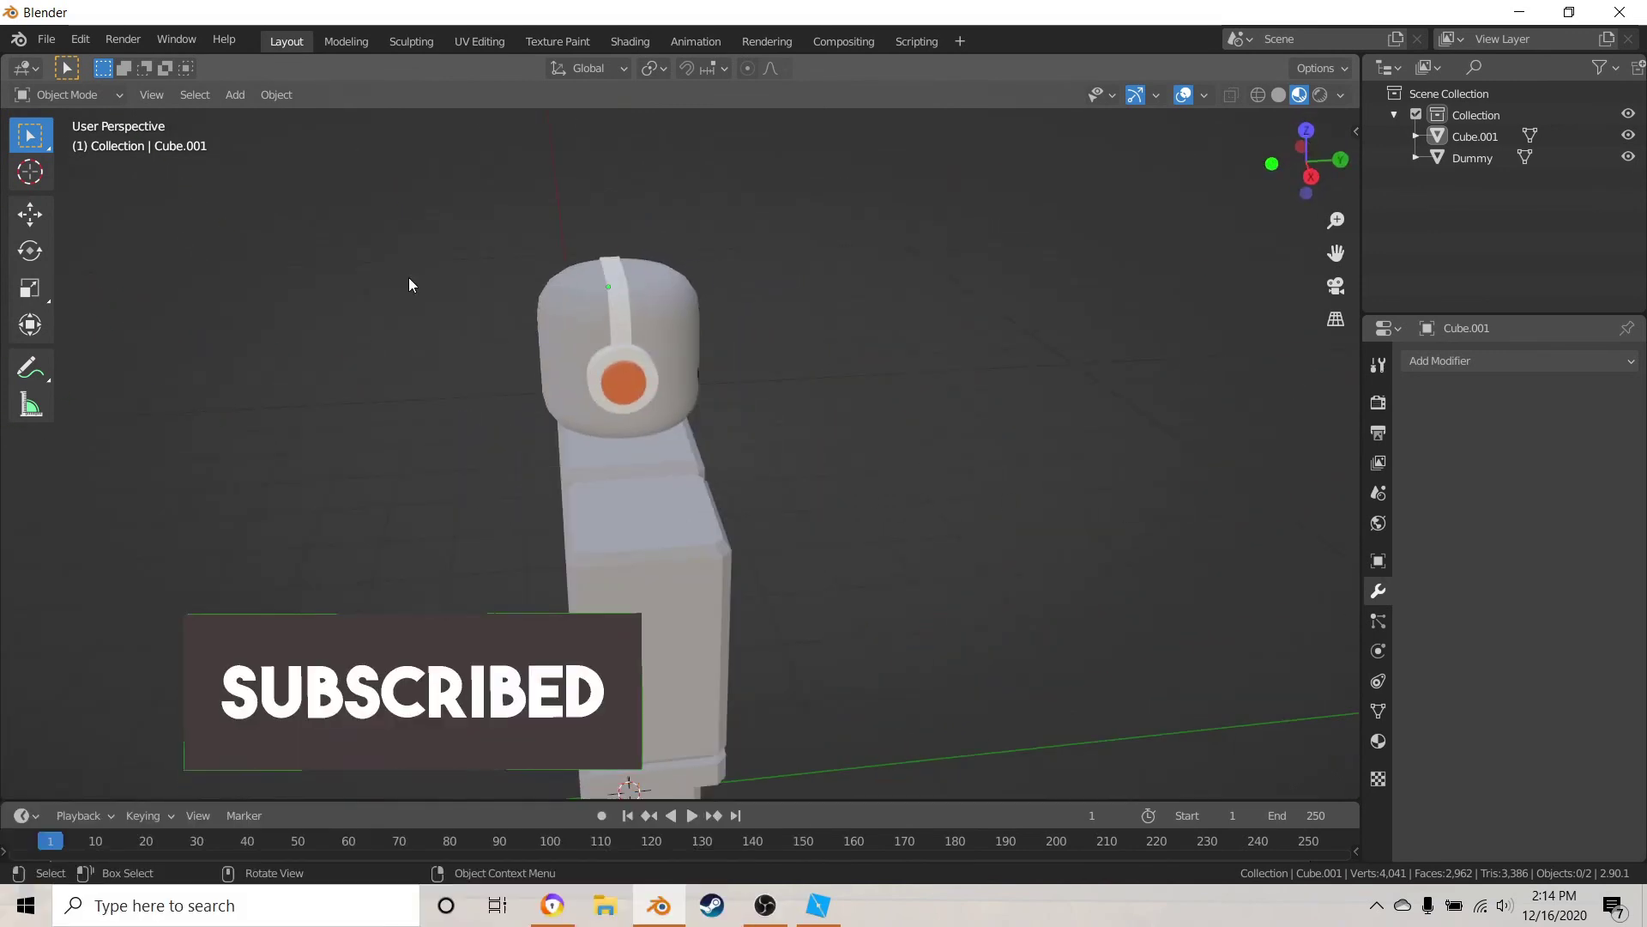